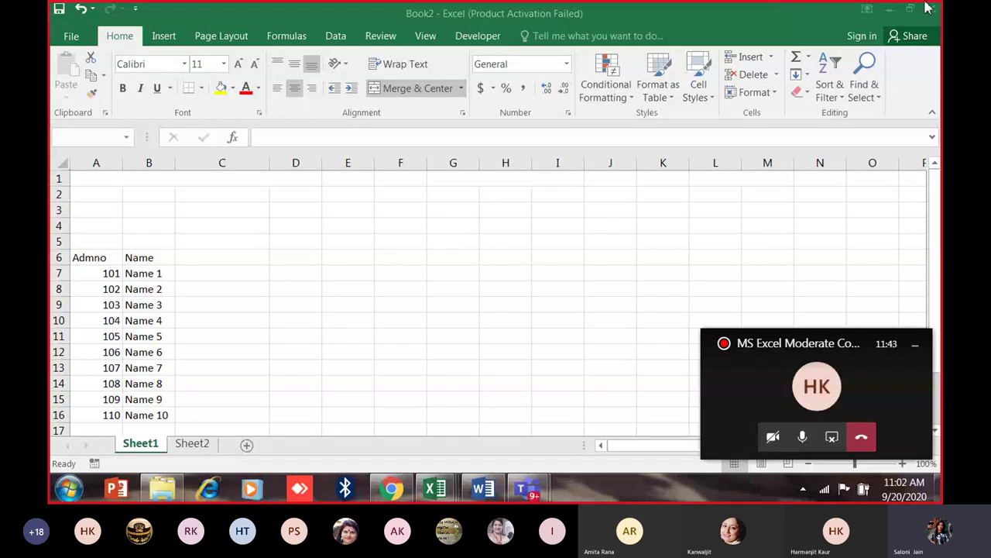
# Switch from Book2 to the workbook containing the September attendance sheet.
pyautogui.click(890, 10)
pyautogui.moveTo(434, 488)
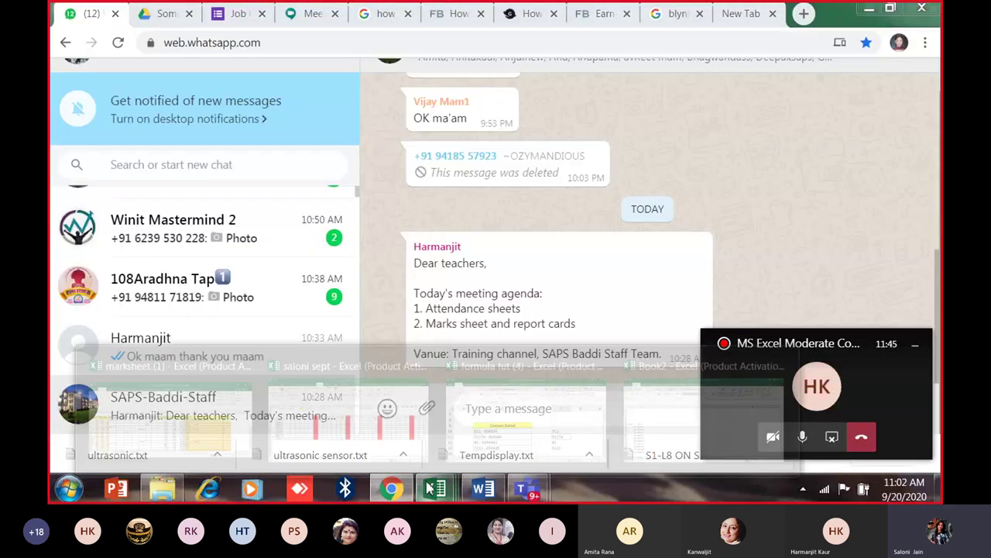
pyautogui.click(531, 405)
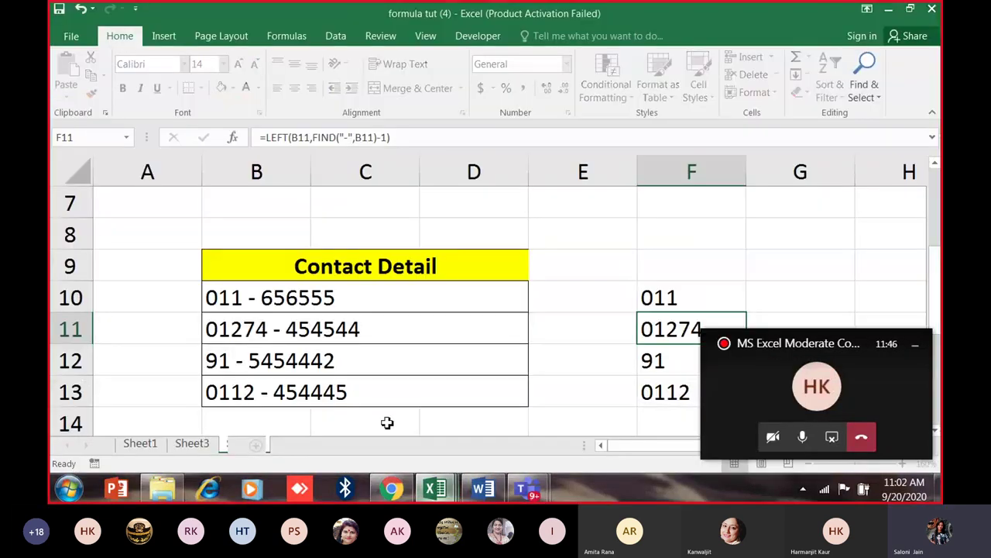
pyautogui.hotkey('alt', 'Tab')
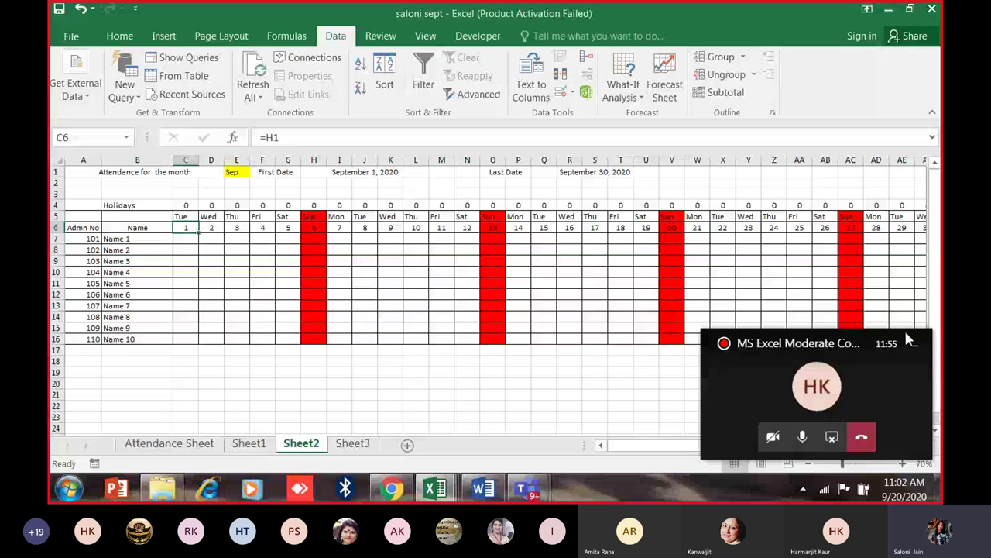
# Set the attendance month in E1 of Sheet2 to Oct.
pyautogui.click(237, 183)
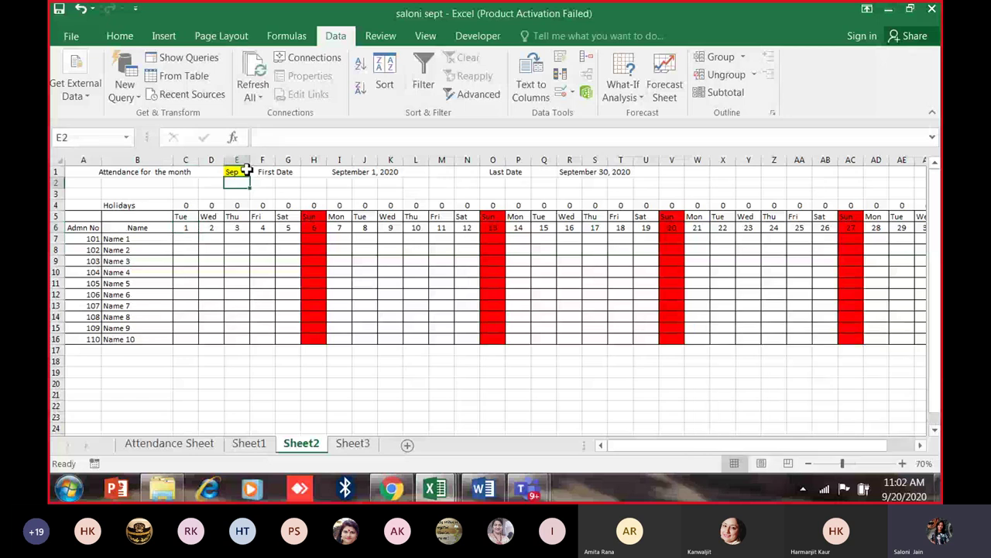
pyautogui.click(246, 170)
pyautogui.click(255, 171)
pyautogui.click(242, 223)
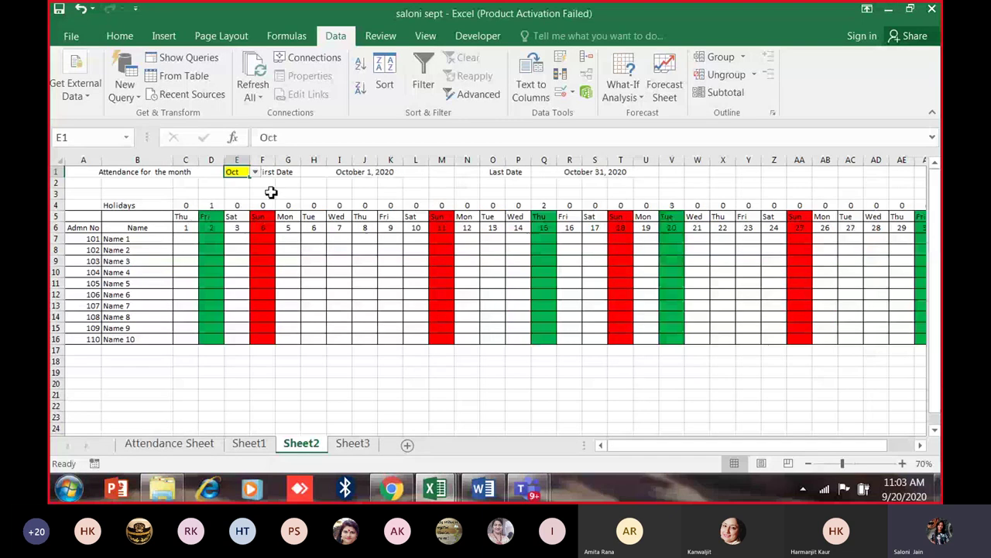
# Examine the October attendance grid across to its last columns and the formula behind the first Total Present cell, AH7.
pyautogui.moveTo(620, 445)
pyautogui.mouseDown()
pyautogui.moveTo(834, 468)
pyautogui.moveTo(619, 463)
pyautogui.mouseUp()
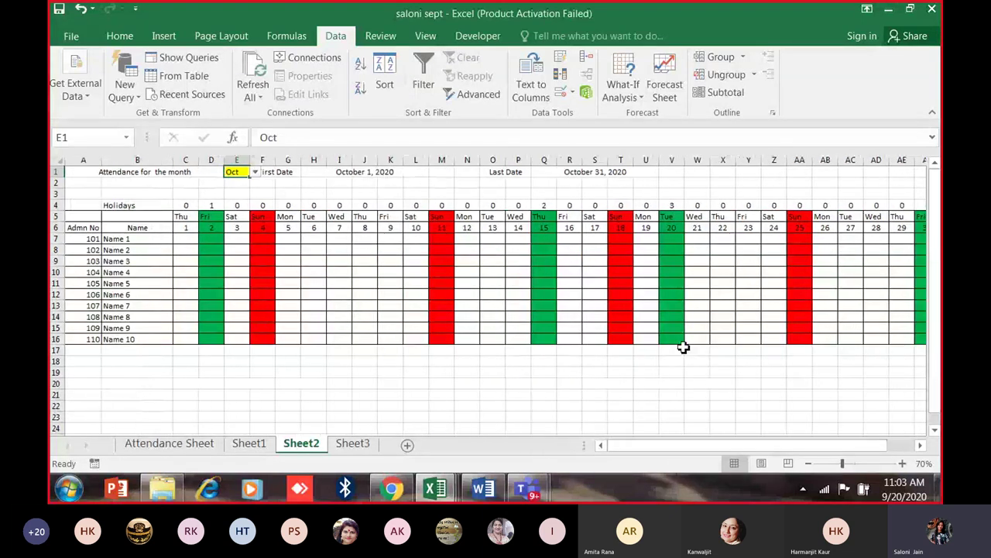
pyautogui.hscroll(3, 854, 258)
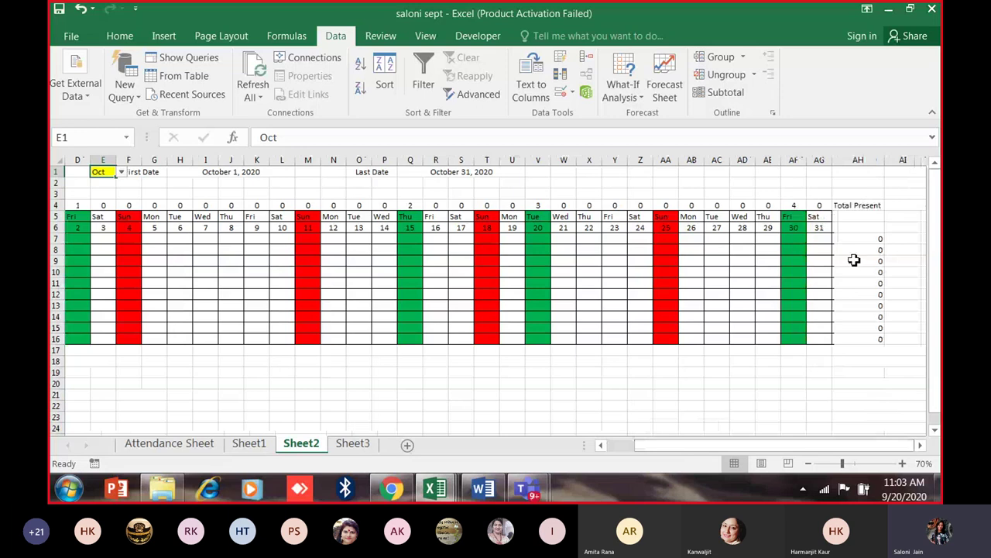
pyautogui.click(858, 238)
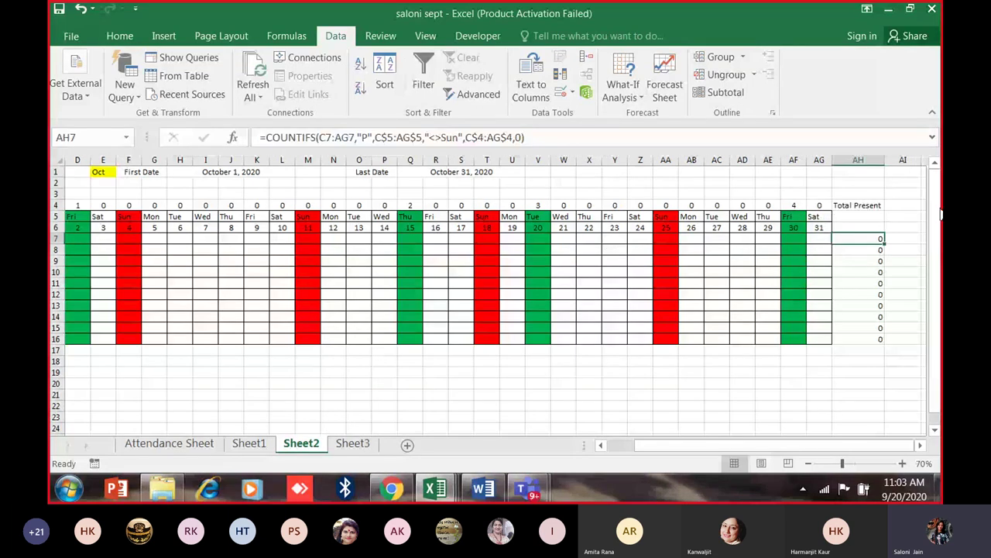
pyautogui.click(903, 205)
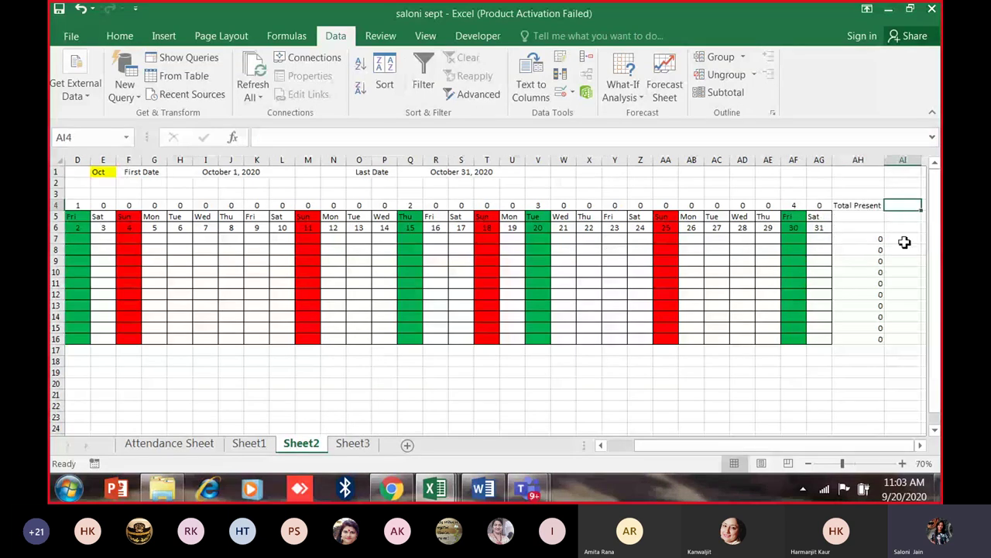
pyautogui.moveTo(715, 448); pyautogui.dragTo(681, 447)
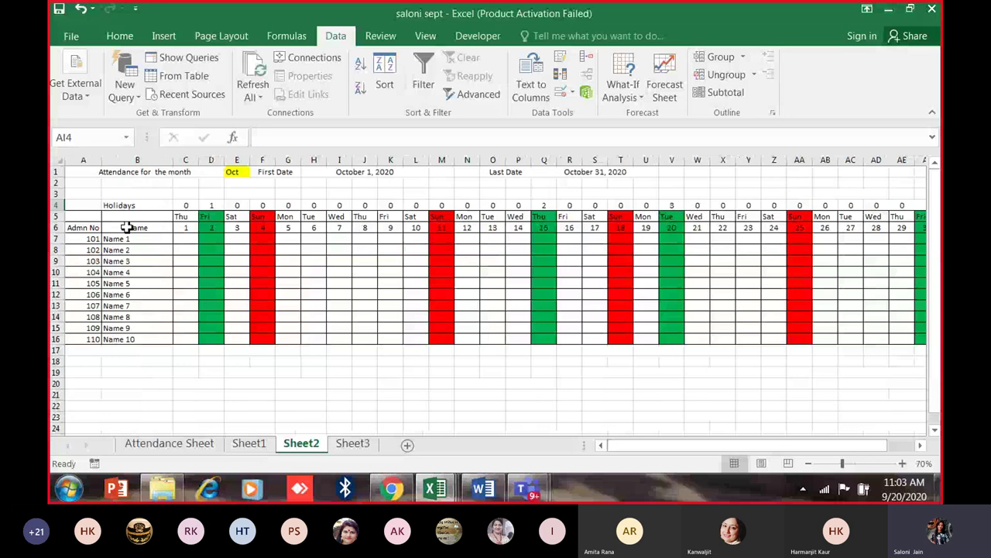
# Change the attendance month in E1 to Dec.
pyautogui.click(235, 172)
pyautogui.click(255, 172)
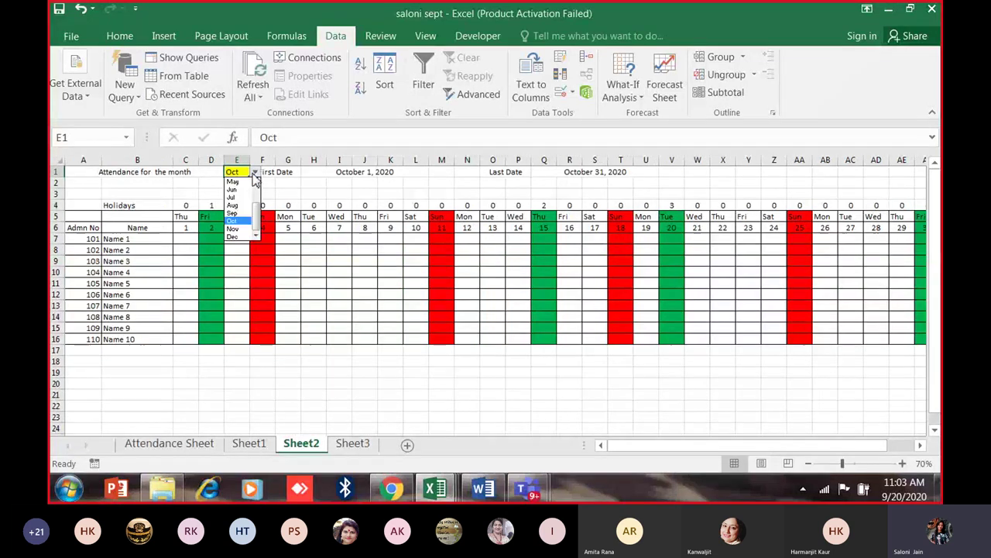
pyautogui.click(235, 236)
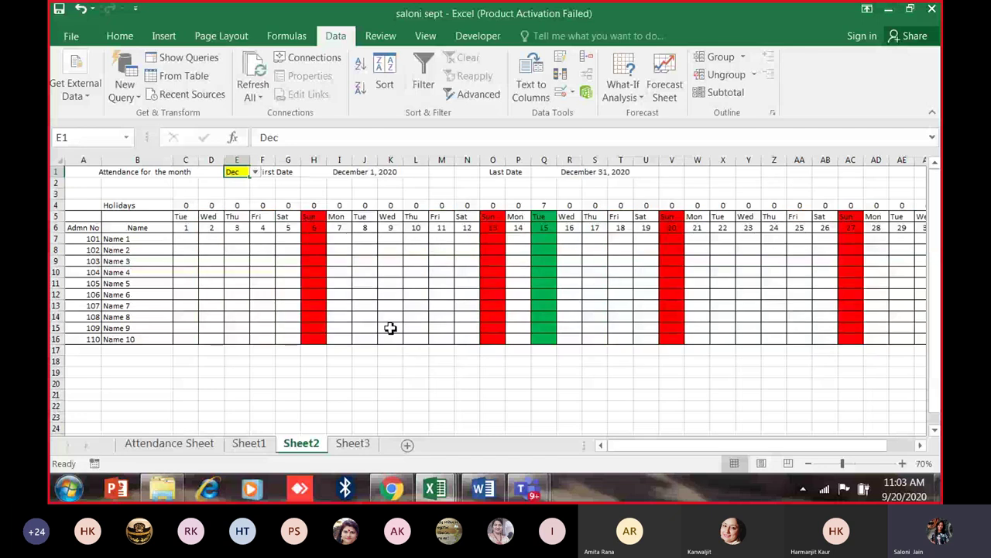
# Create a new blank workbook.
pyautogui.hotkey('alt', 'f')
pyautogui.press('n')
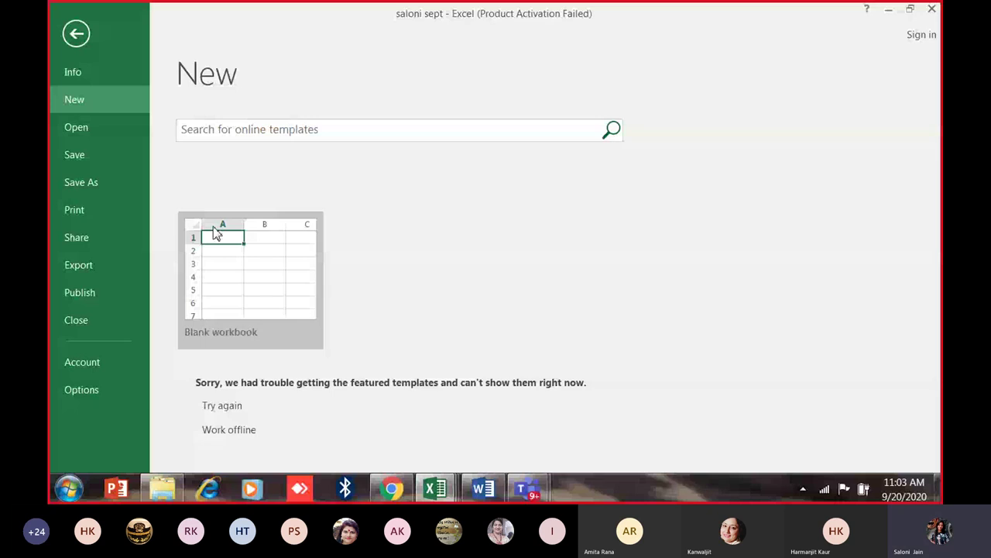
pyautogui.click(217, 235)
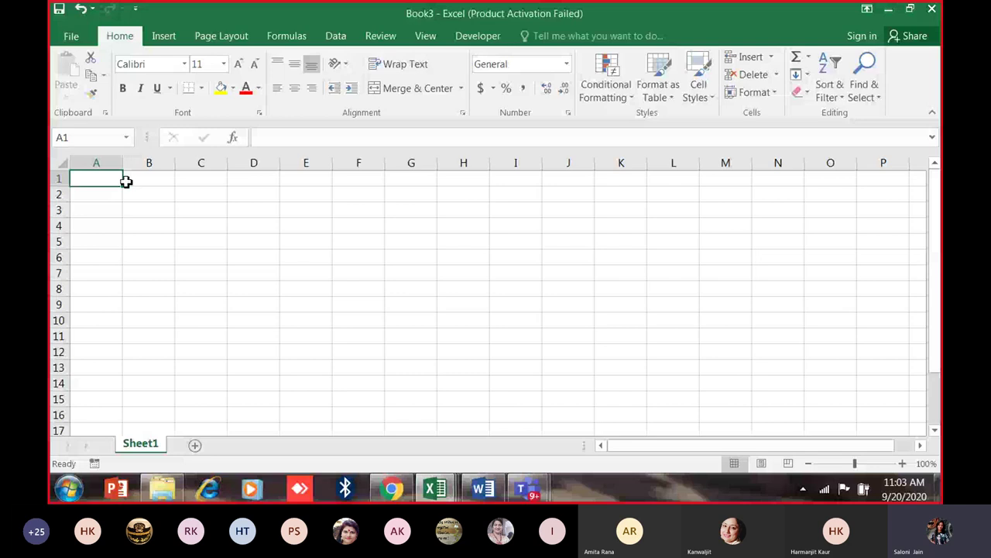
pyautogui.click(435, 488)
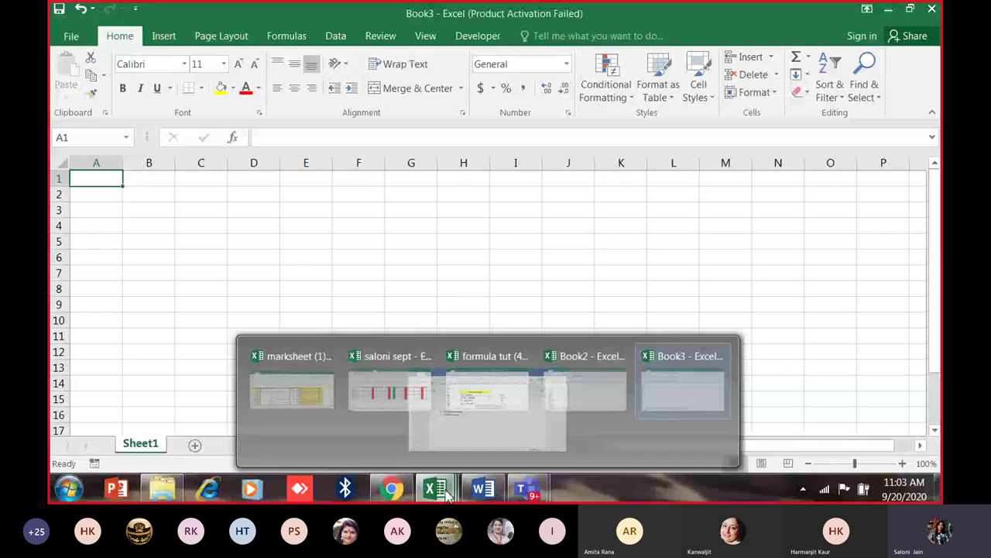
# Enter the values 10, 20, 30 and 40 in cells A1 to A4.
pyautogui.click(102, 181)
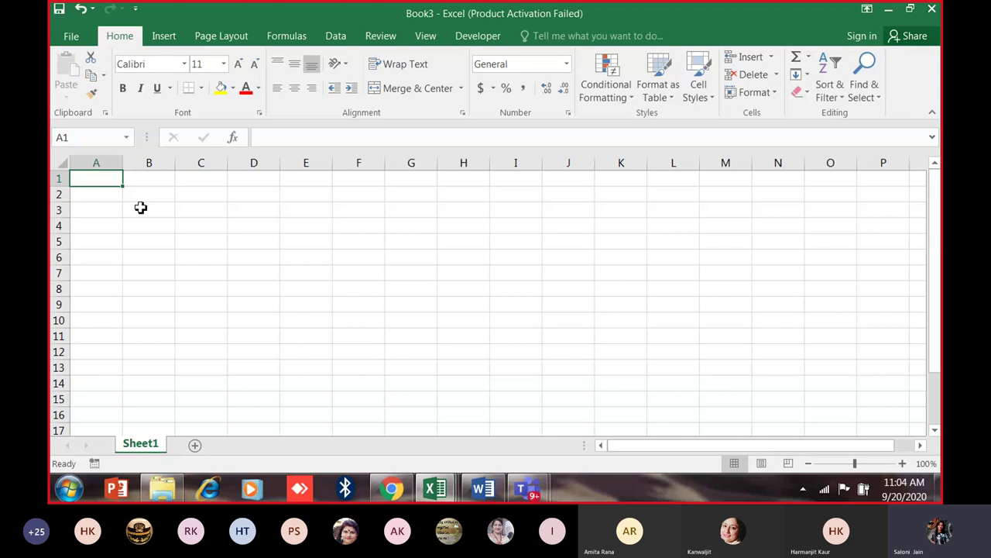
pyautogui.write('10')
pyautogui.press('Return')
pyautogui.write('20')
pyautogui.press('Return')
pyautogui.write('30')
pyautogui.press('Return')
pyautogui.write('40')
pyautogui.press('Return')
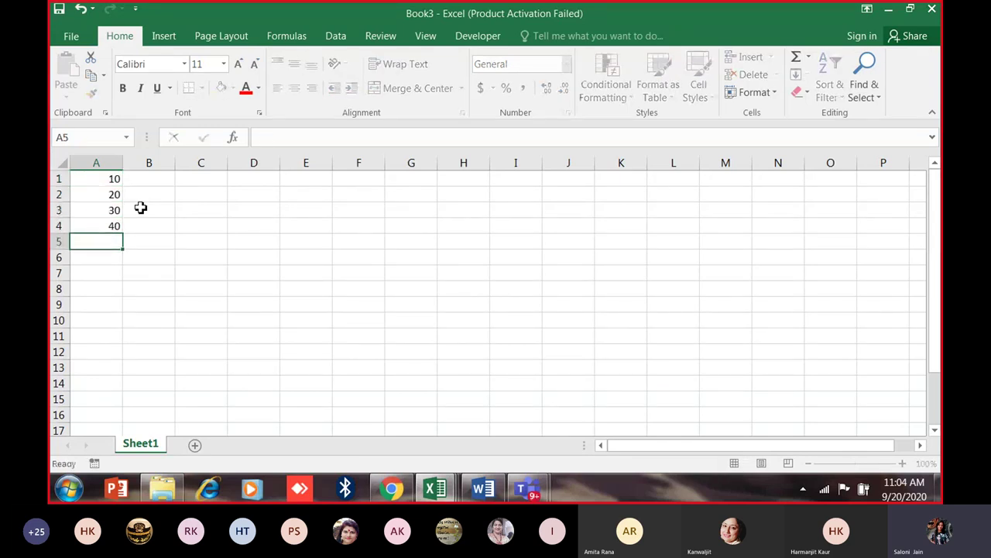
# Enter the values 45, 45, 10 and 20 in cells B1 to B4.
pyautogui.press('Up')
pyautogui.press('Right')
pyautogui.press('Up')
pyautogui.press('Up')
pyautogui.press('Up')
pyautogui.write('45')
pyautogui.press('Return')
pyautogui.write('45')
pyautogui.press('Return')
pyautogui.write('10')
pyautogui.press('Return')
pyautogui.write('20')
pyautogui.press('Return')
# Multiply the first row's two values in C1 with the formula =A1*B1.
pyautogui.press('Up')
pyautogui.press('Up')
pyautogui.press('Up')
pyautogui.press('Up')
pyautogui.press('Right')
pyautogui.write('=')
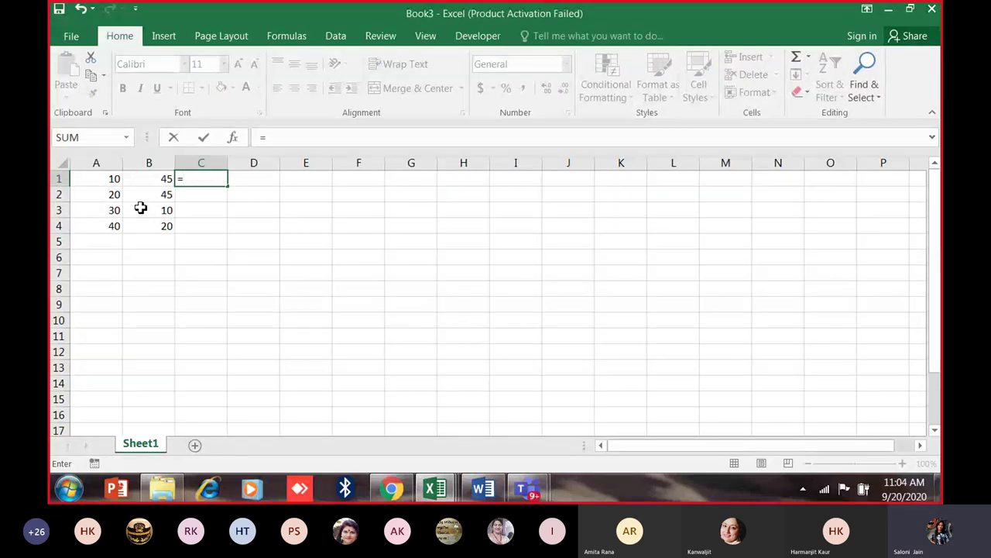
pyautogui.click(103, 179)
pyautogui.write('*')
pyautogui.click(141, 177)
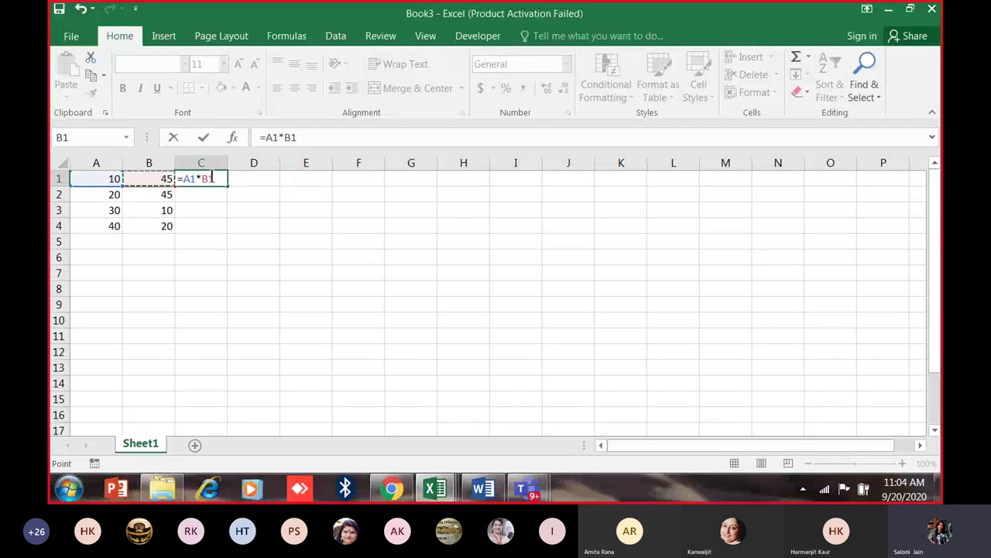
pyautogui.press('Return')
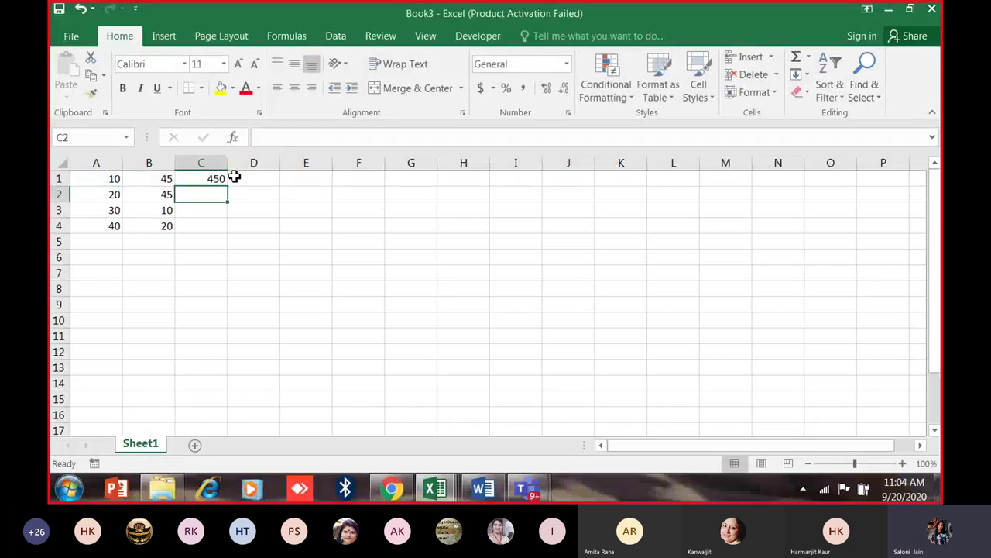
# Fill the product formula from C1 down to C4.
pyautogui.click(224, 180)
pyautogui.moveTo(229, 186); pyautogui.dragTo(223, 227)
pyautogui.moveTo(221, 178); pyautogui.dragTo(211, 225)
# Examine the formulas in C1 to C4 and compare their references with the values in columns A and B.
pyautogui.click(199, 178)
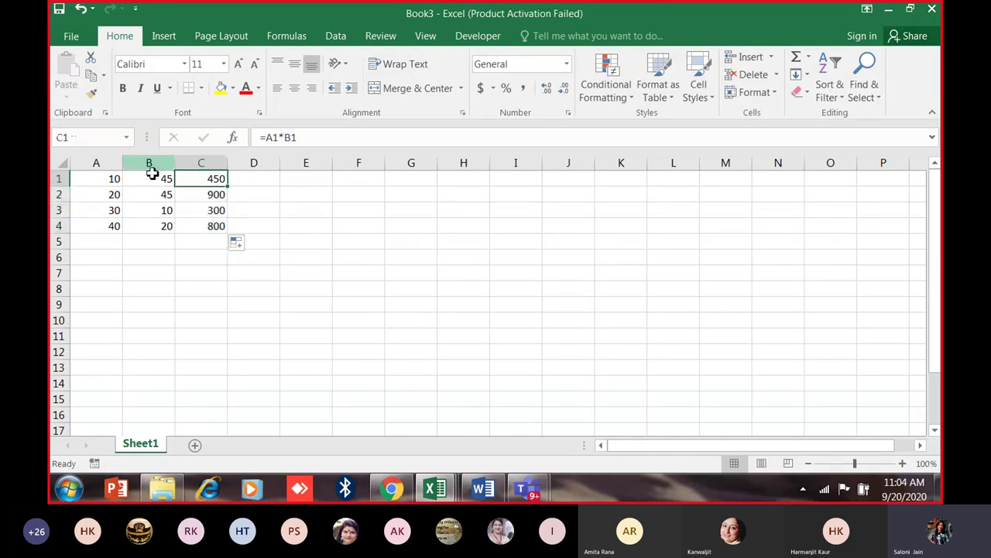
pyautogui.click(115, 195)
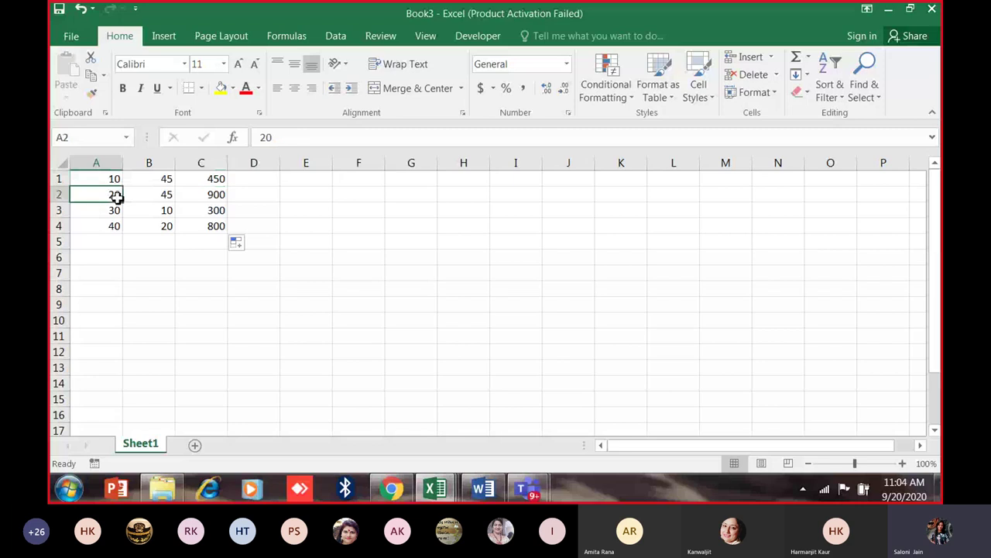
pyautogui.click(205, 198)
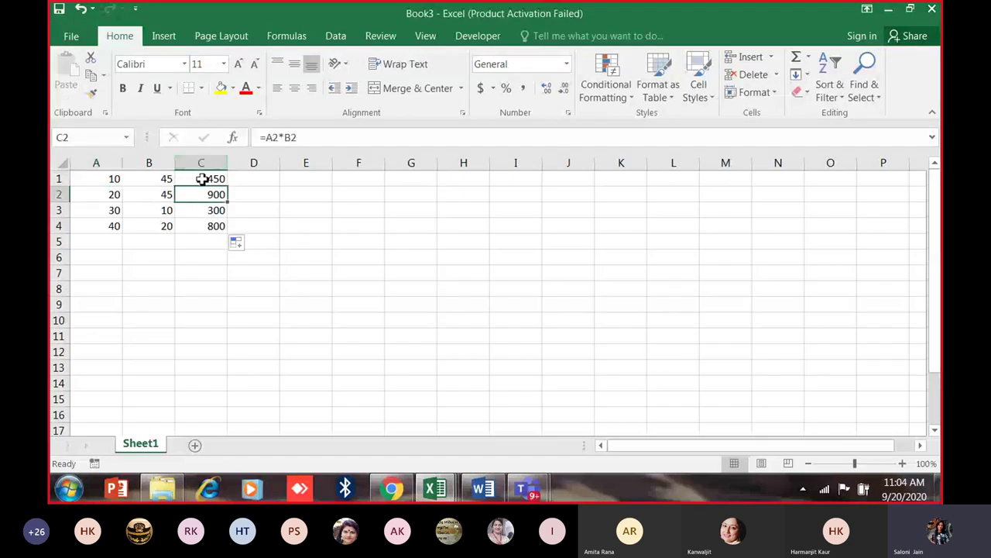
pyautogui.click(204, 177)
pyautogui.click(216, 196)
pyautogui.click(224, 210)
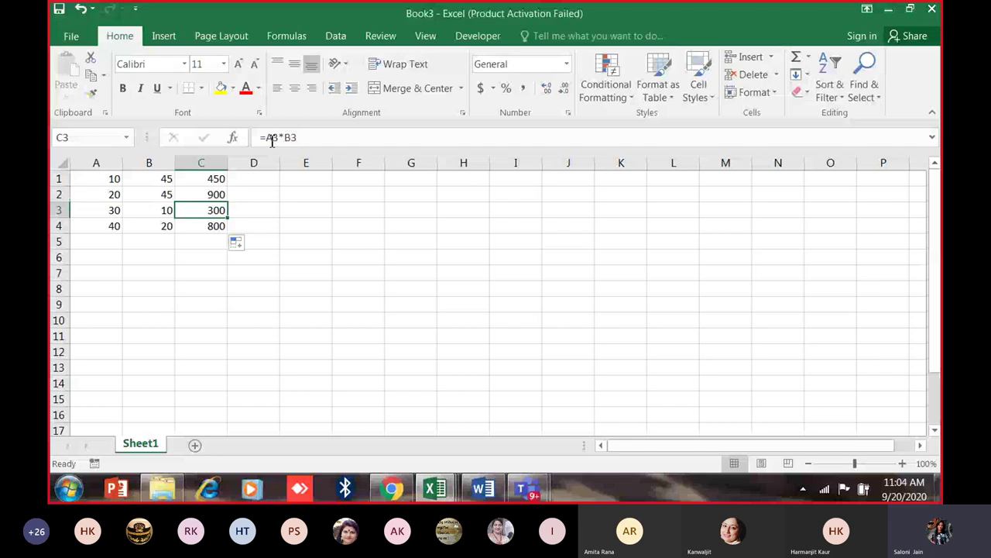
pyautogui.click(206, 224)
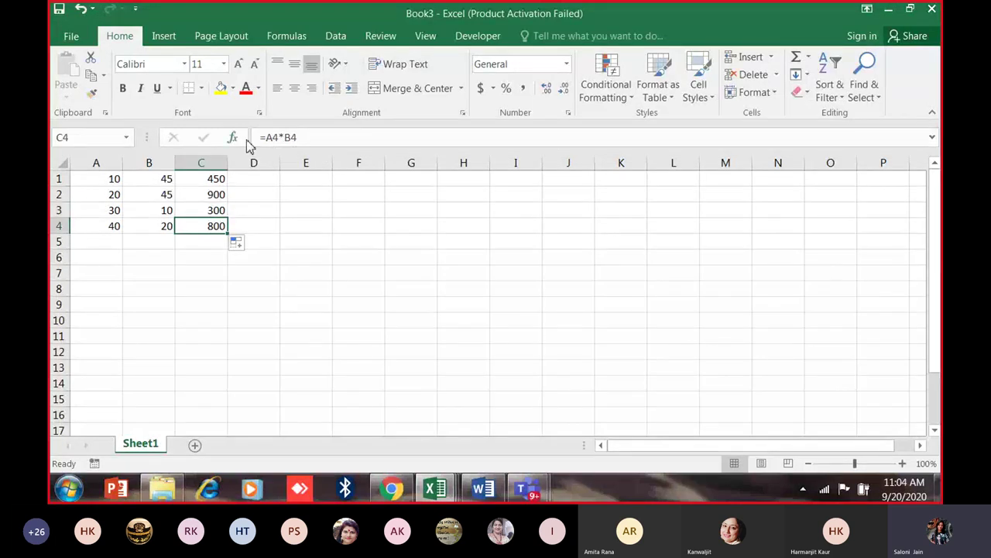
pyautogui.moveTo(114, 184); pyautogui.dragTo(126, 230)
pyautogui.moveTo(168, 178); pyautogui.dragTo(167, 227)
# Clear all values and formulas from columns B and C, keeping the numbers in column A.
pyautogui.moveTo(199, 198); pyautogui.dragTo(199, 242)
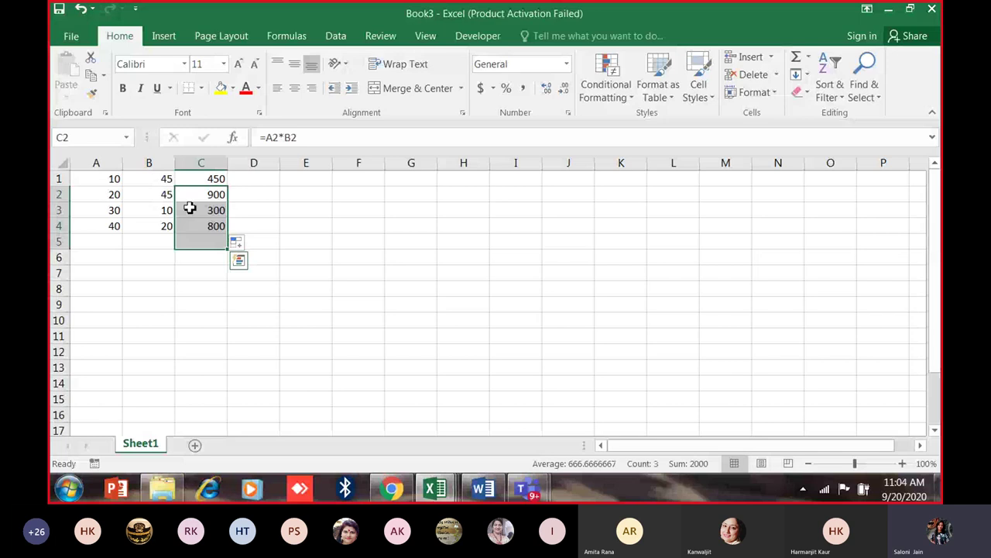
pyautogui.press('Delete')
pyautogui.moveTo(166, 179); pyautogui.dragTo(213, 234)
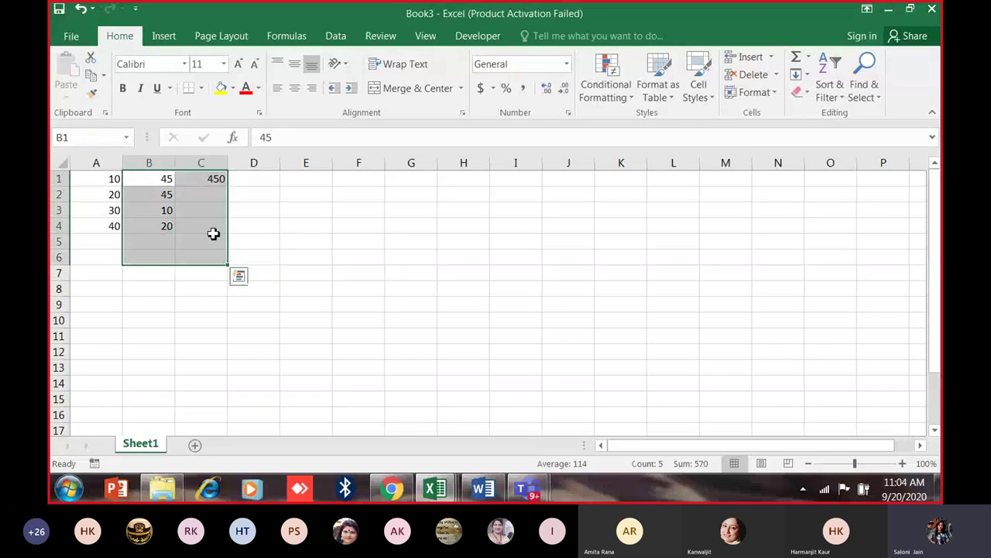
pyautogui.press('Delete')
pyautogui.press('Up')
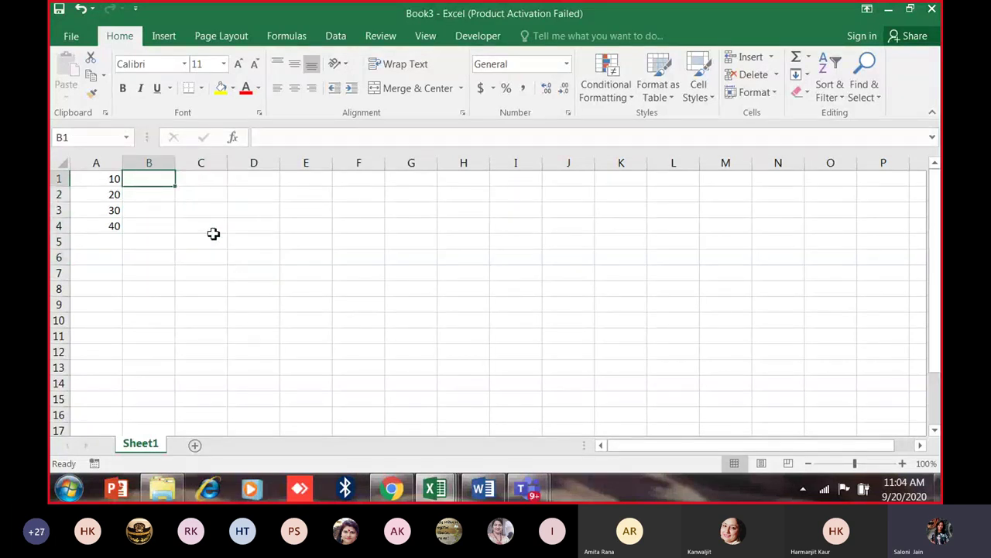
# Enter 50 in B1 and the formula =A1*B1 in C1.
pyautogui.write('50')
pyautogui.press('Tab')
pyautogui.write('=')
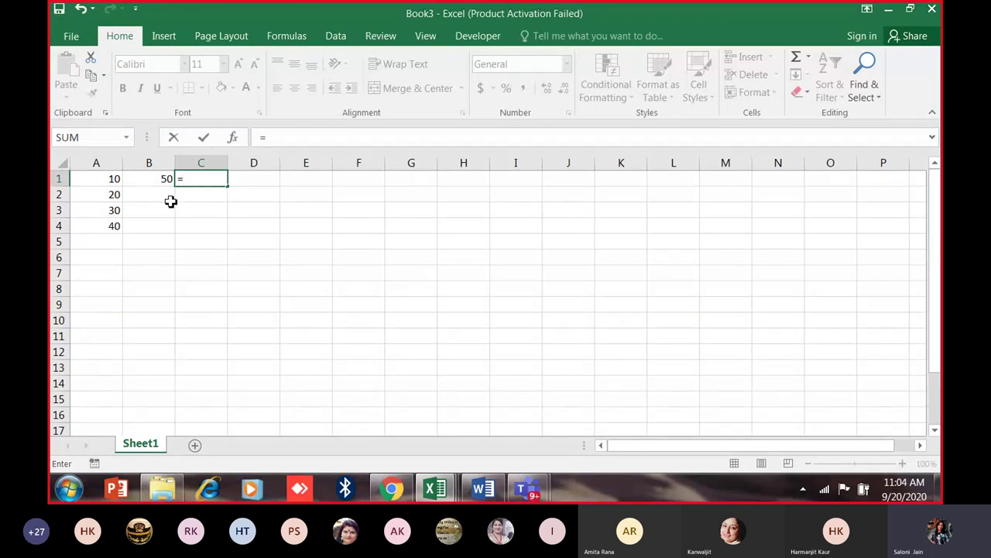
pyautogui.press('Left')
pyautogui.press('Left')
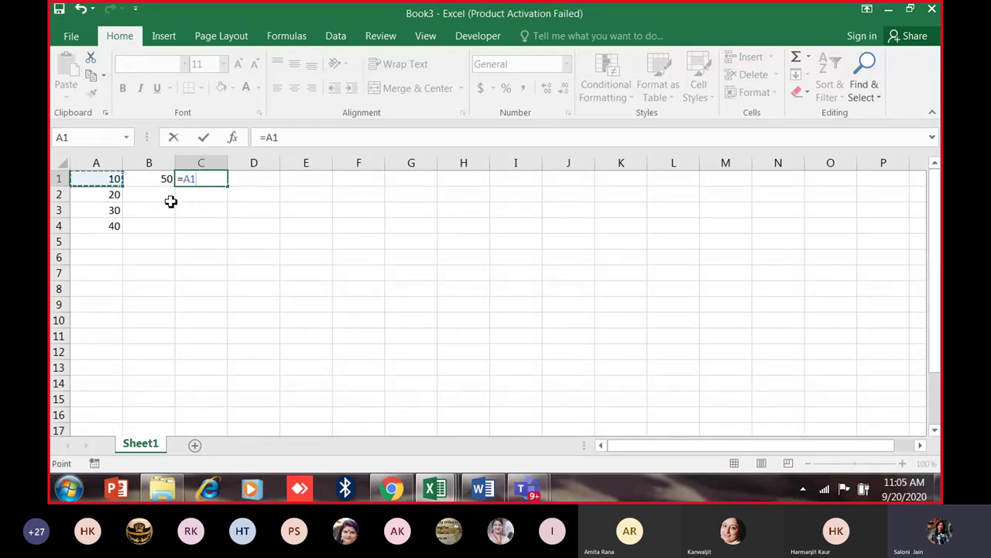
pyautogui.write('*')
pyautogui.press('Left')
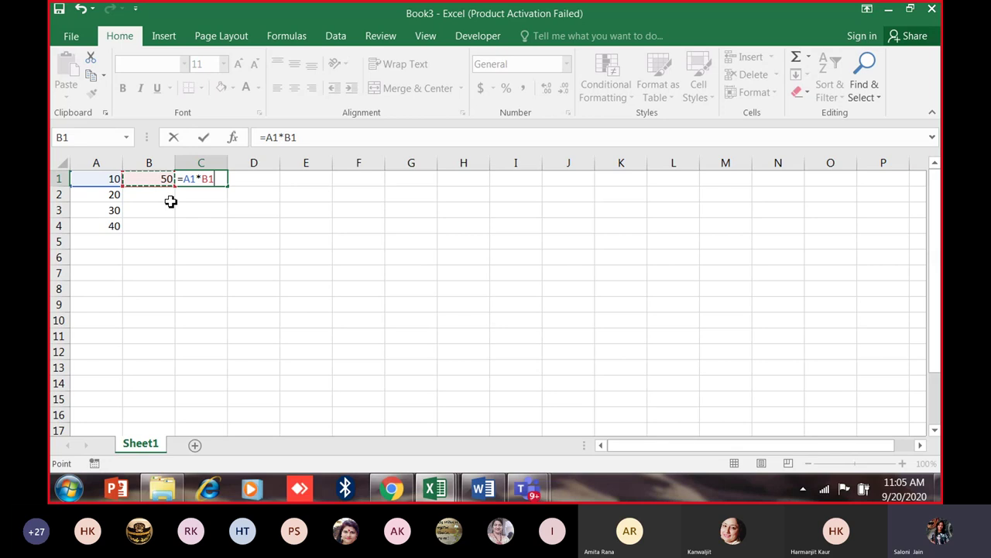
pyautogui.press('Return')
# Fill the C1 formula down to C4 and inspect the references in the copied formula in C2.
pyautogui.click(217, 180)
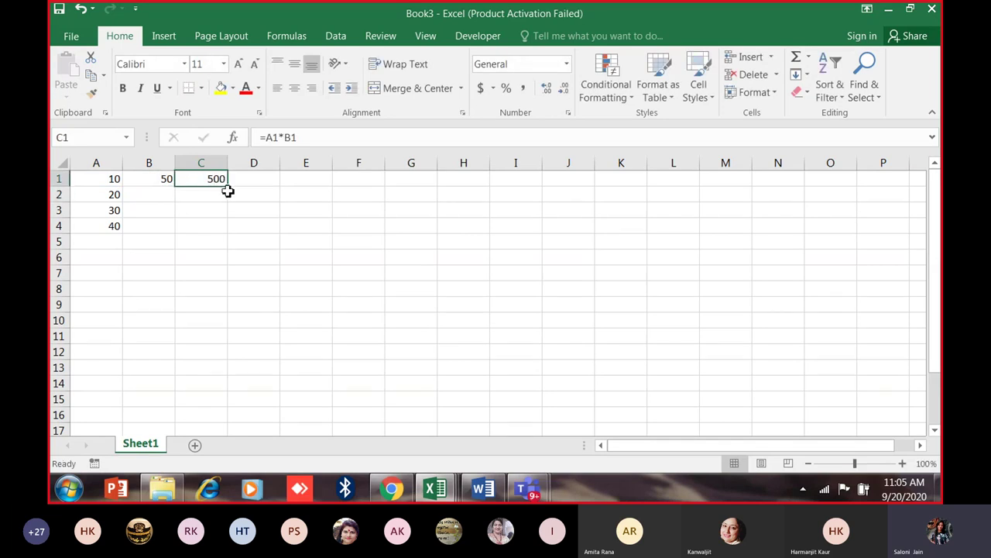
pyautogui.moveTo(228, 187); pyautogui.dragTo(226, 240)
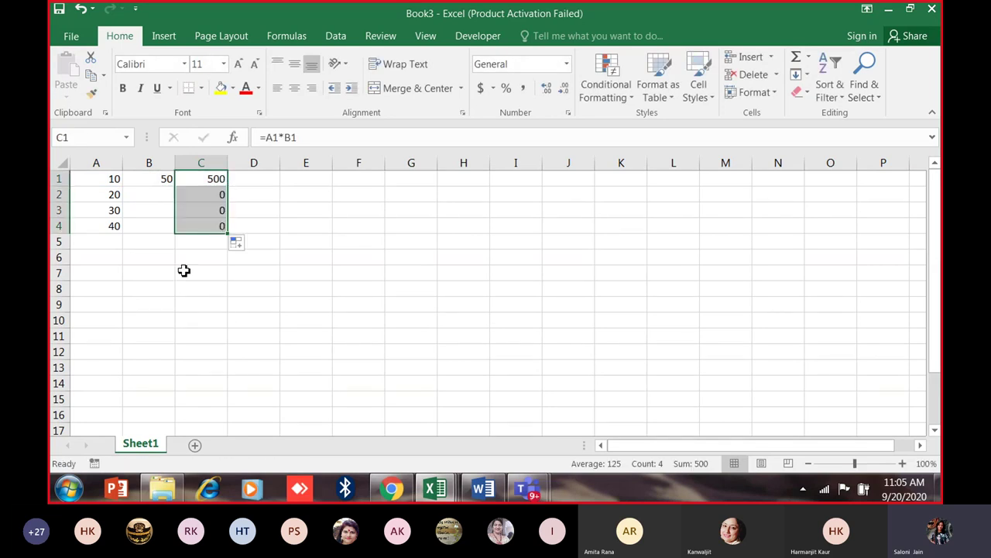
pyautogui.moveTo(191, 201)
pyautogui.mouseDown()
pyautogui.moveTo(197, 239)
pyautogui.moveTo(194, 217)
pyautogui.mouseUp()
pyautogui.click(157, 181)
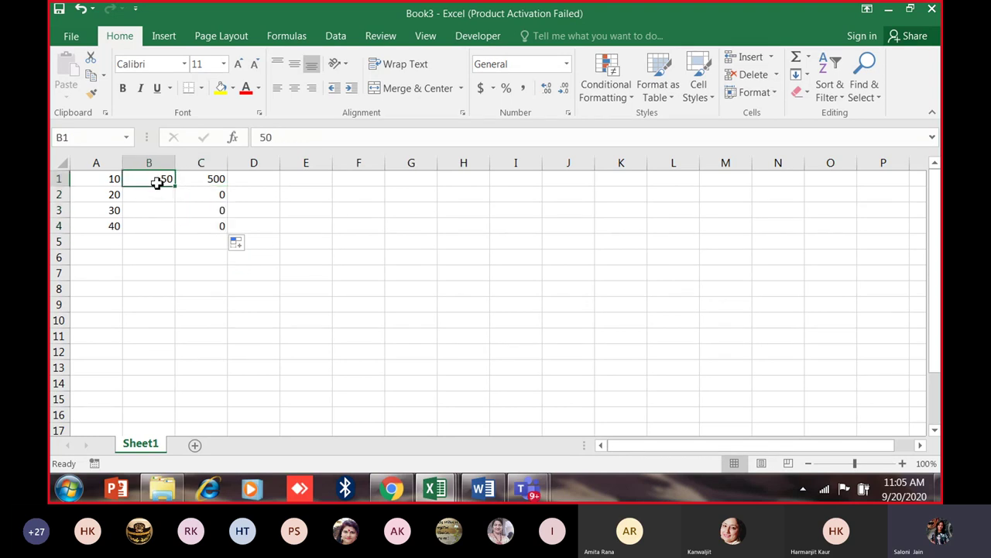
pyautogui.click(203, 195)
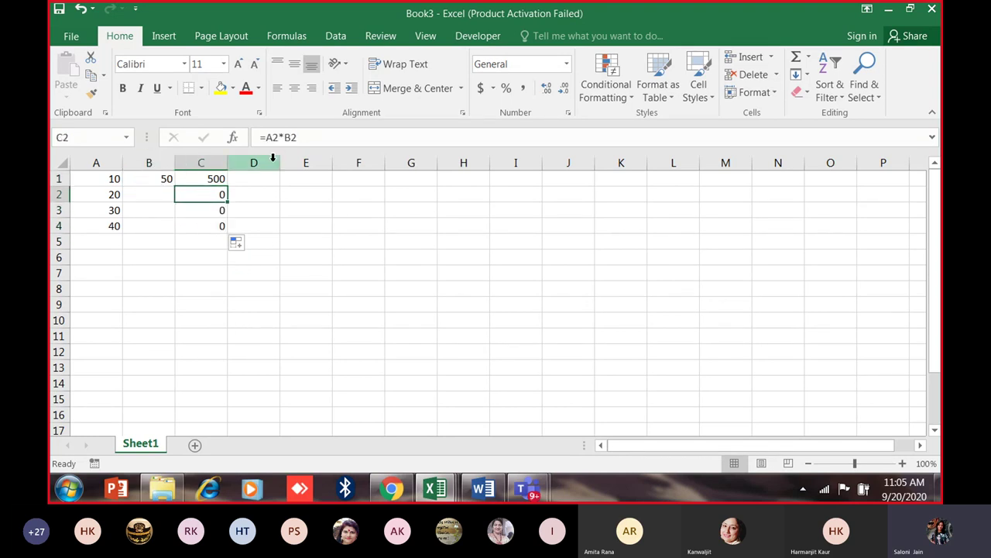
# Check the blank cells B2 and B4 and clear the copied formulas from C2 to C4.
pyautogui.click(159, 196)
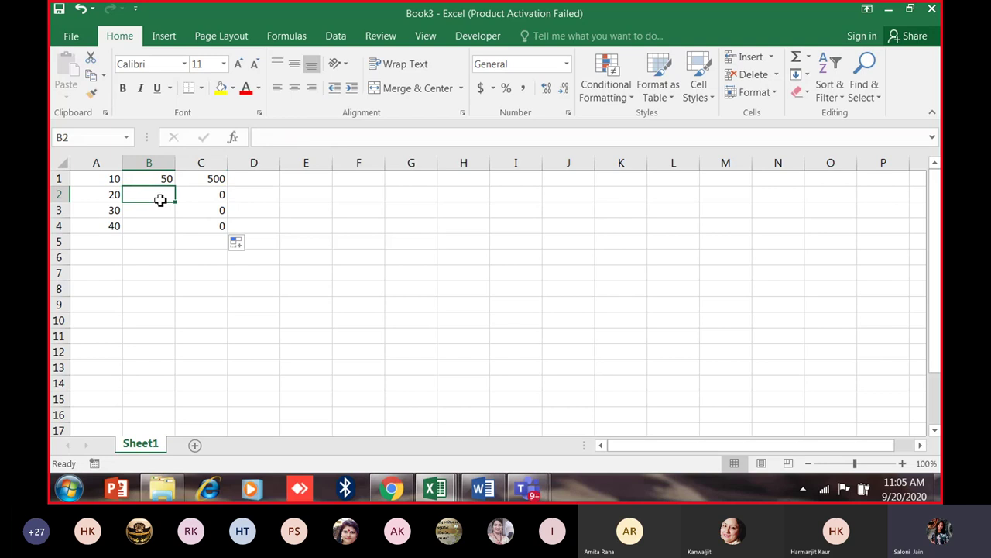
pyautogui.click(159, 226)
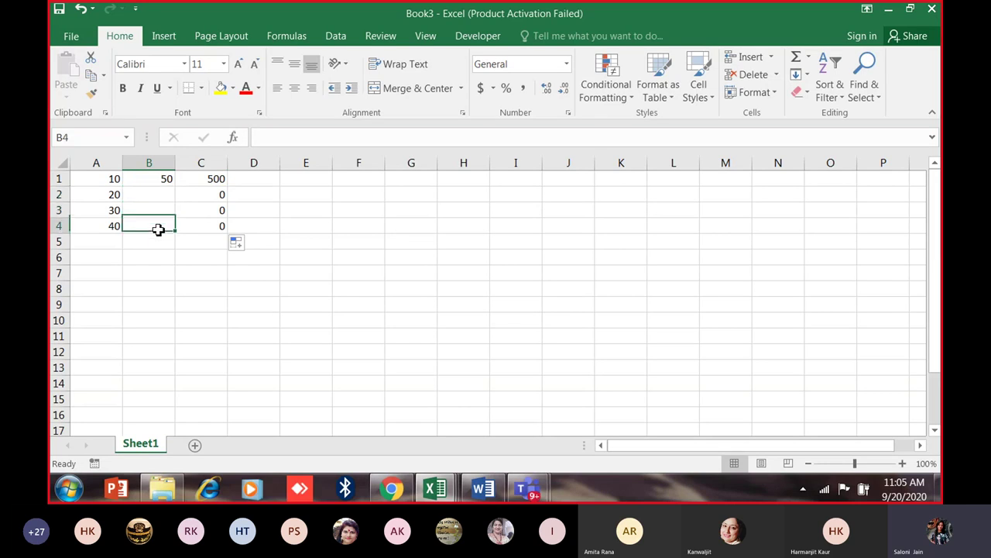
pyautogui.moveTo(204, 197); pyautogui.dragTo(209, 225)
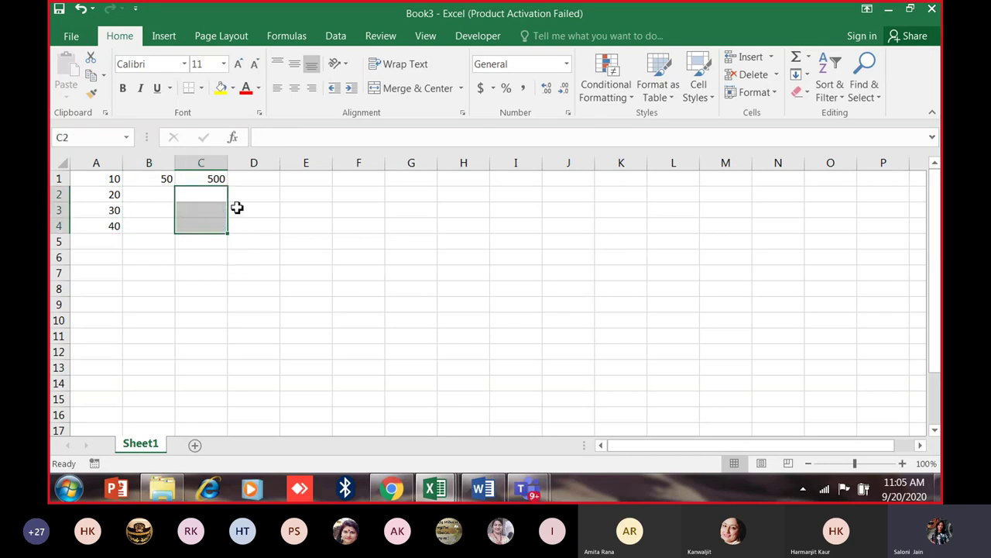
pyautogui.hotkey('ctrl', 'z')
# Make the B1 reference in the C1 formula absolute (=A1*$B$1) and fill the formula down to C4.
pyautogui.click(219, 179)
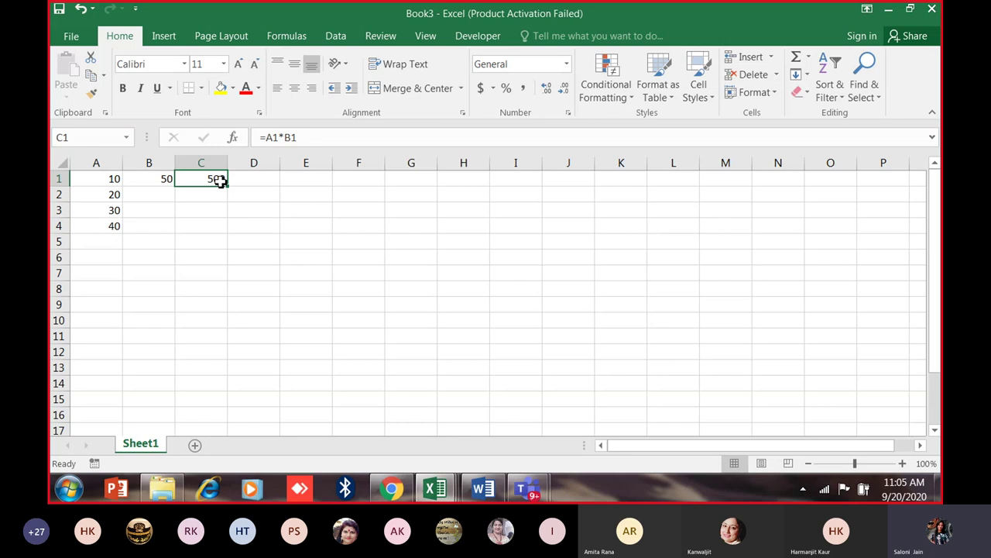
pyautogui.click(293, 137)
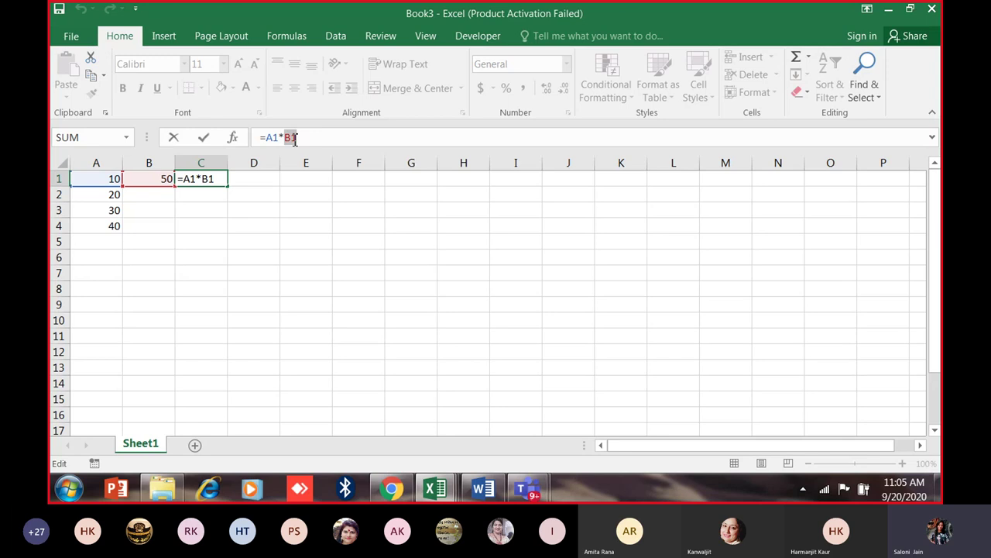
pyautogui.press('F4')
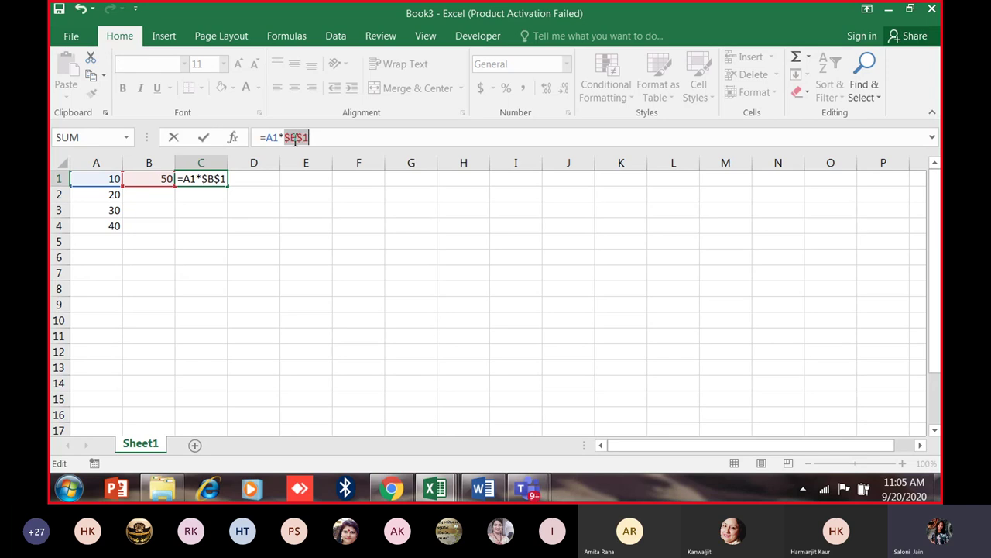
pyautogui.press('Return')
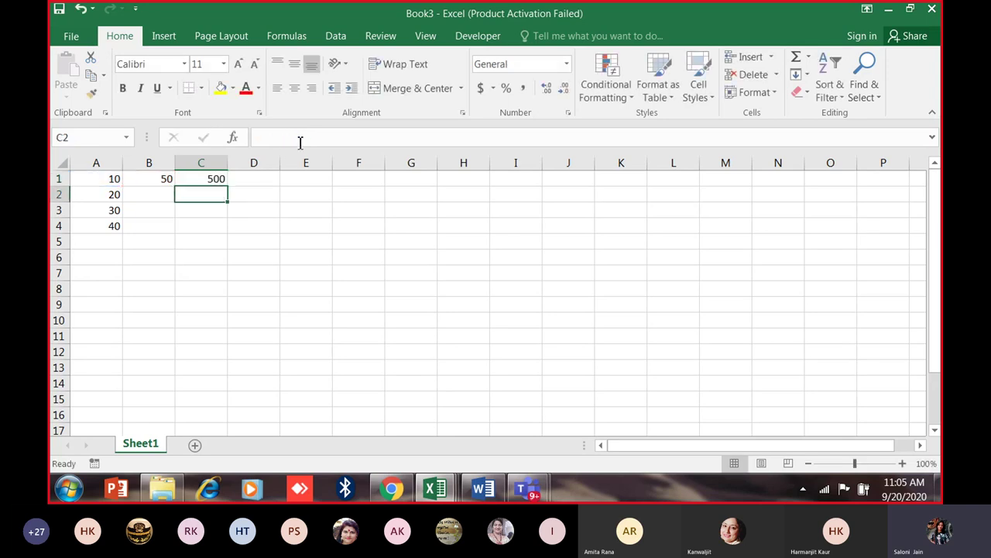
pyautogui.click(190, 178)
pyautogui.moveTo(228, 186); pyautogui.dragTo(233, 241)
pyautogui.click(288, 272)
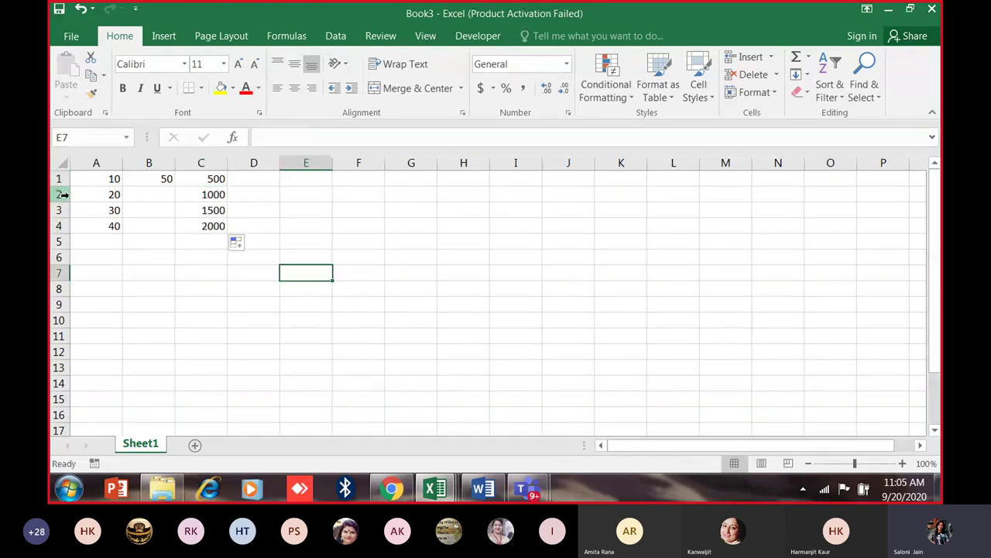
# Examine the formulas in C1 to C4, comparing the relative column A references with the absolute reference $B$1.
pyautogui.moveTo(211, 179); pyautogui.dragTo(229, 232)
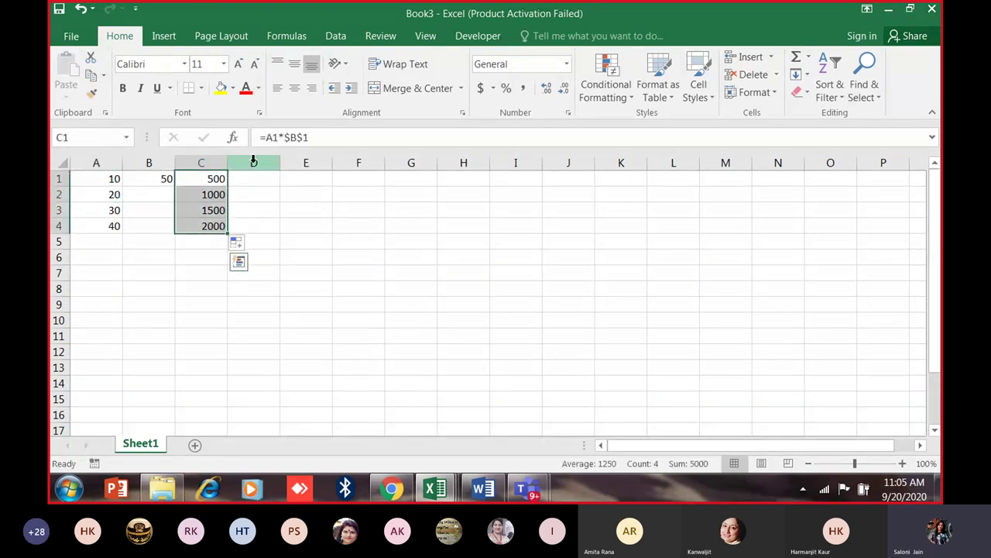
pyautogui.moveTo(285, 137); pyautogui.dragTo(315, 137)
pyautogui.click(304, 163)
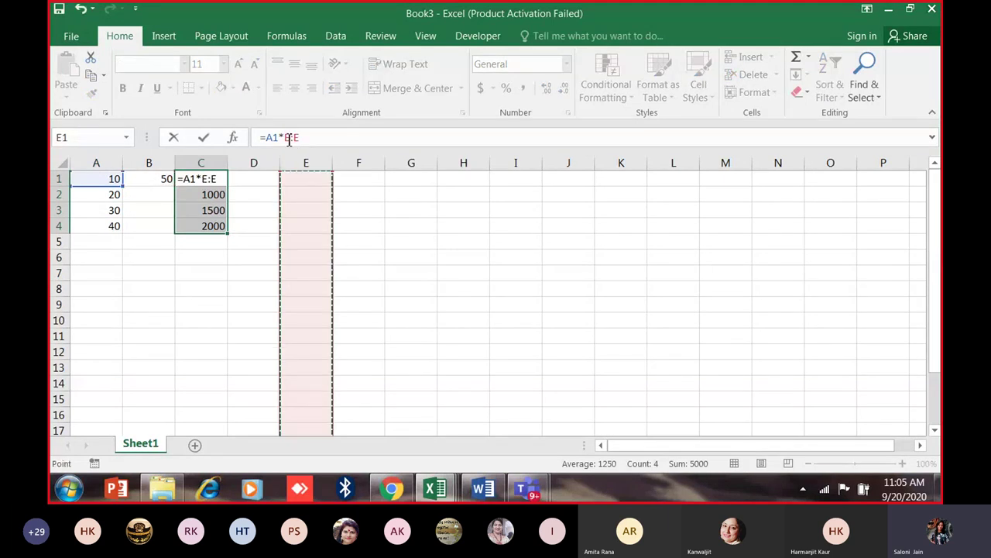
pyautogui.press('Escape')
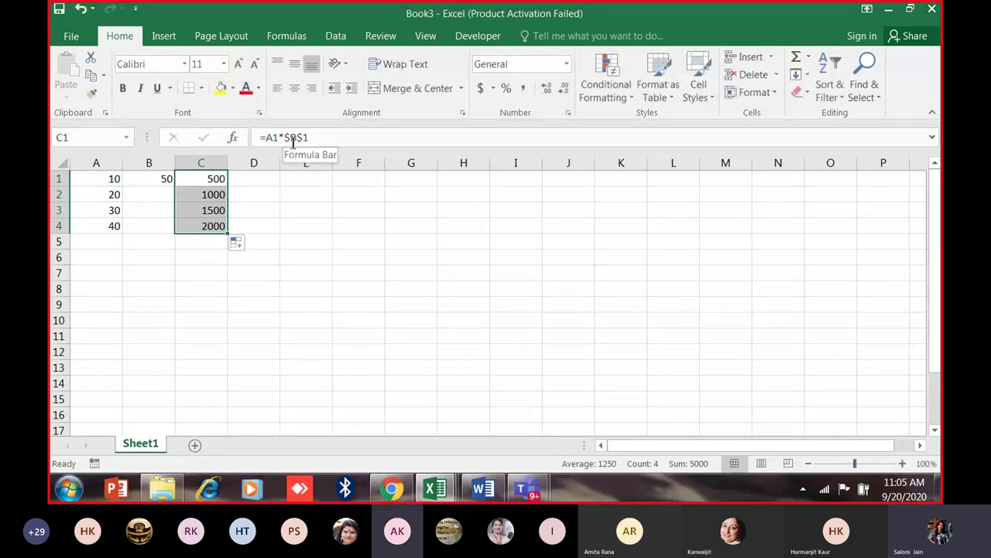
pyautogui.click(294, 139)
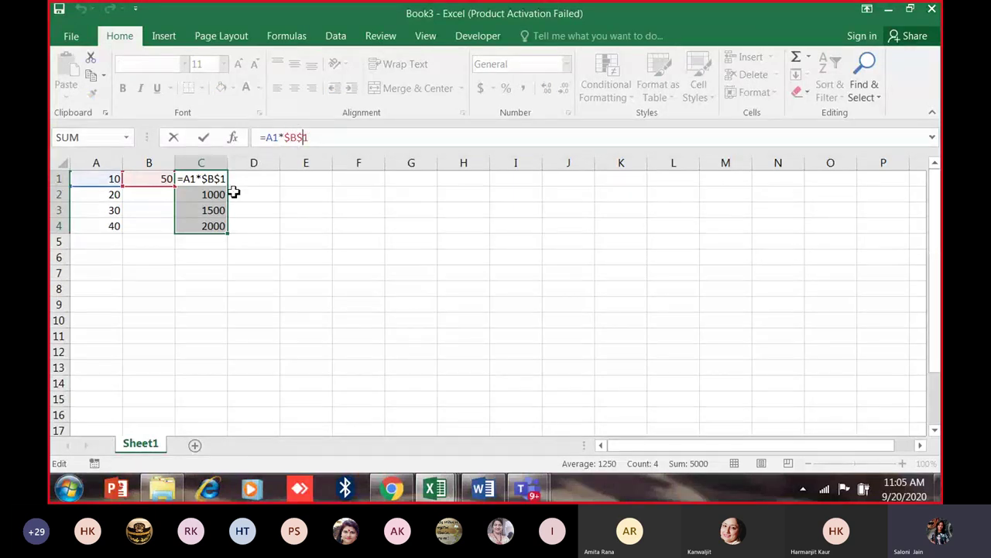
pyautogui.press('Return')
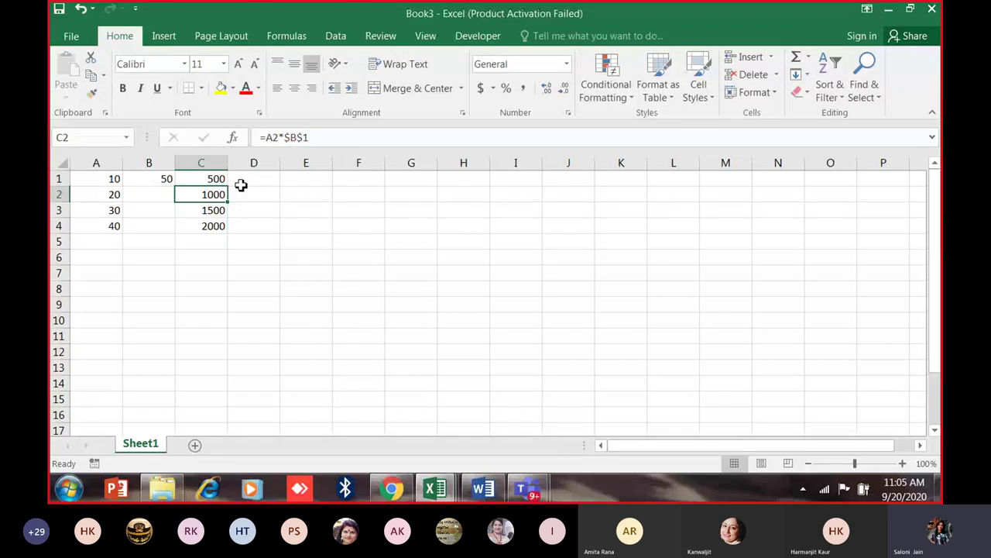
pyautogui.click(224, 206)
pyautogui.click(216, 195)
pyautogui.click(221, 212)
pyautogui.click(221, 226)
pyautogui.click(216, 194)
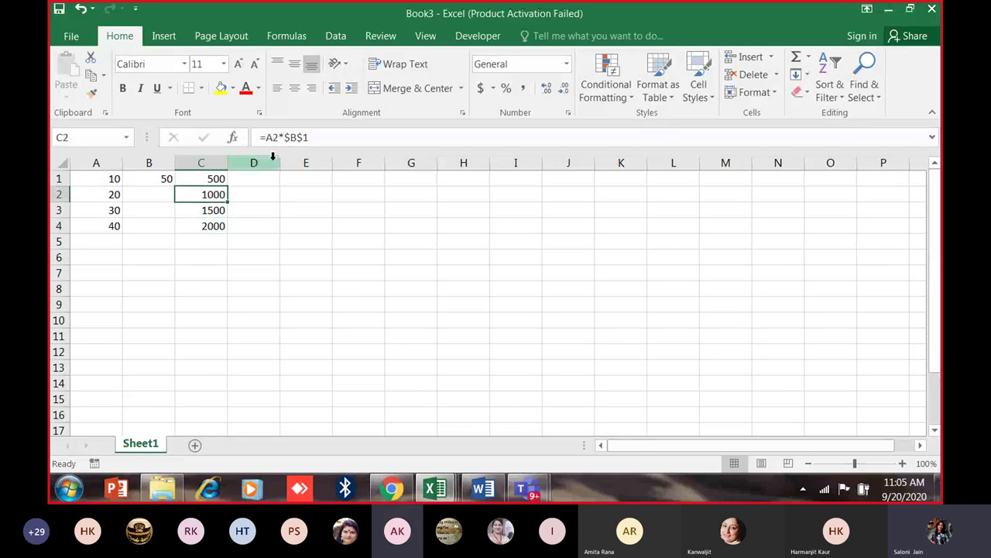
pyautogui.click(317, 137)
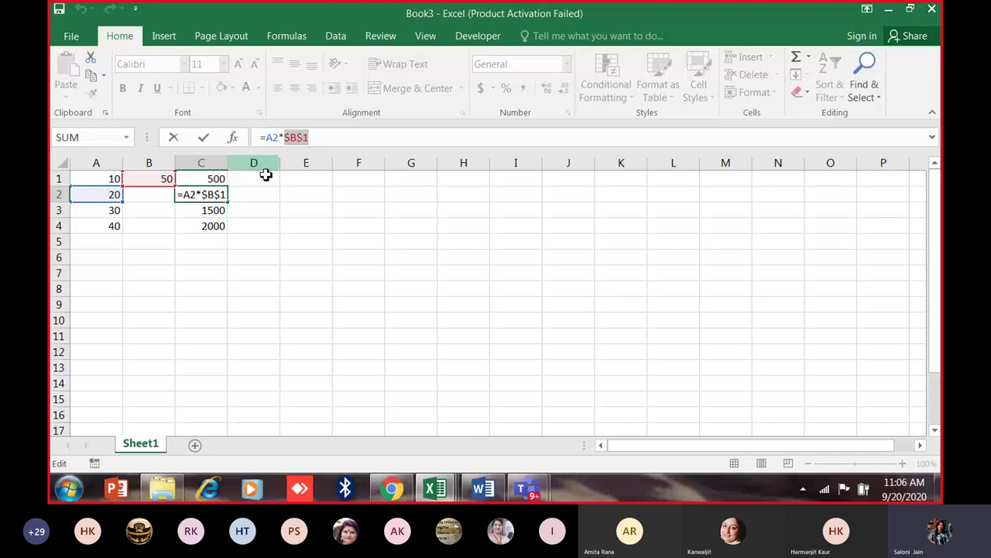
pyautogui.click(256, 209)
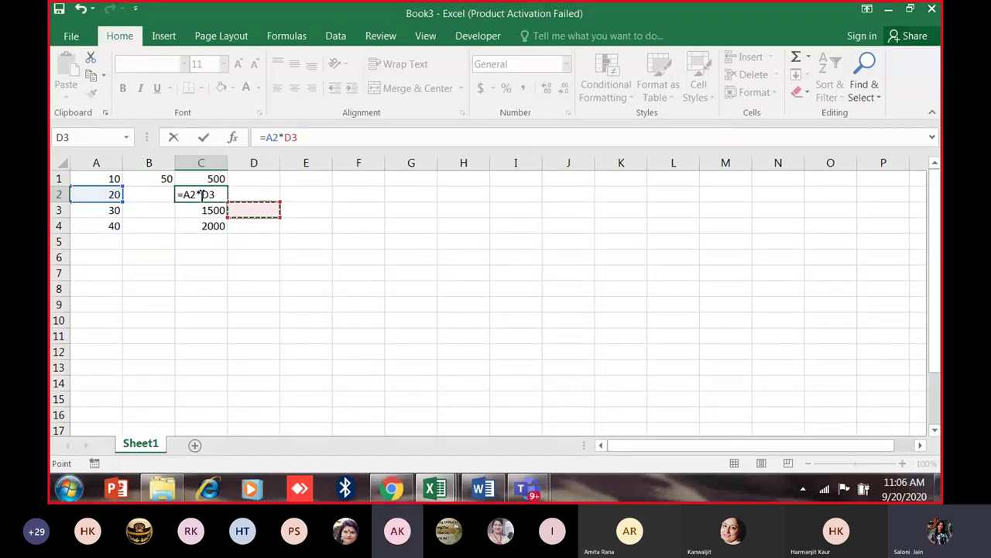
pyautogui.press('Escape')
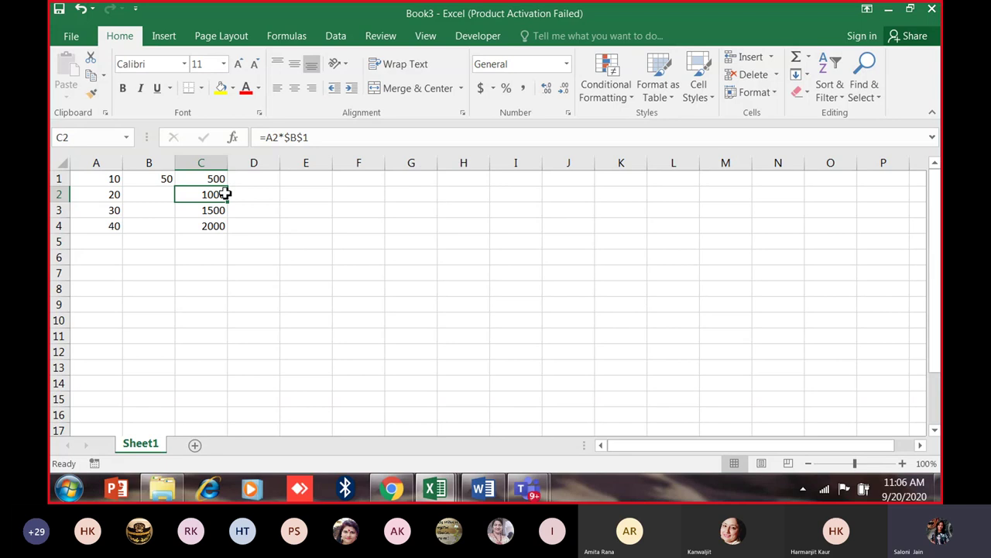
# Clear the formulas from C2, C3 and C4, keeping the one in C1.
pyautogui.press('Delete')
pyautogui.press('Down')
pyautogui.press('Delete')
pyautogui.press('Down')
pyautogui.press('Delete')
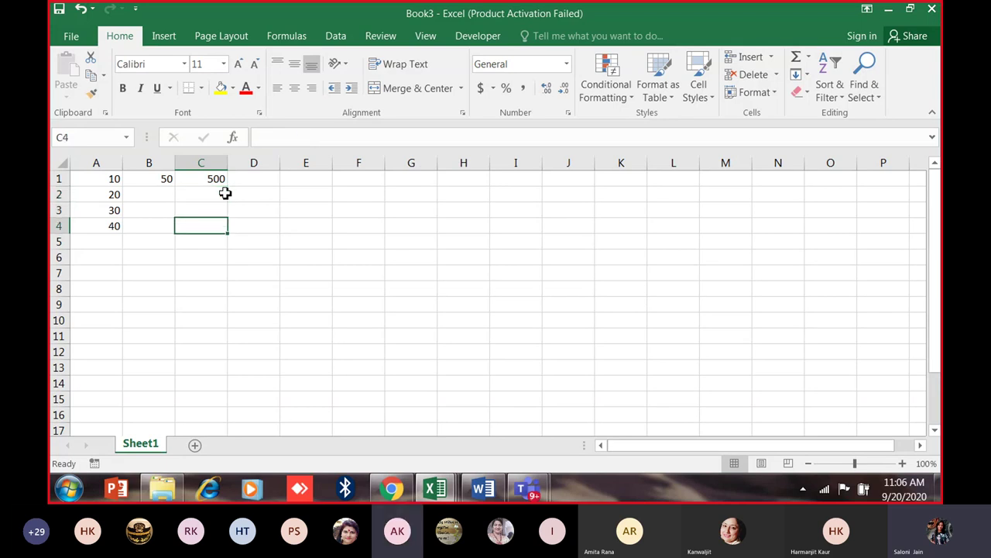
# Change the C1 formula to the mixed reference =A1*$B1 and fill it down to C4.
pyautogui.click(219, 179)
pyautogui.click(289, 140)
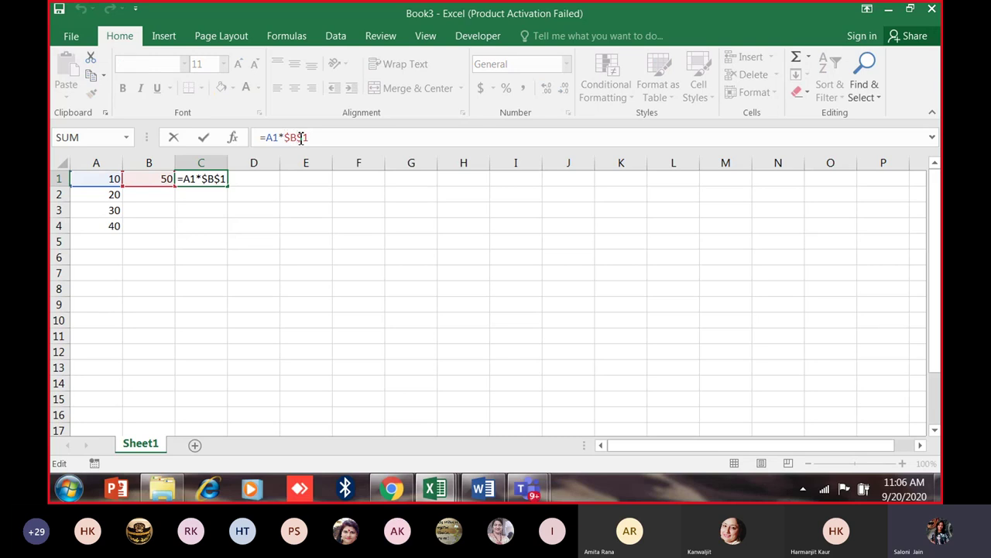
pyautogui.press('Return')
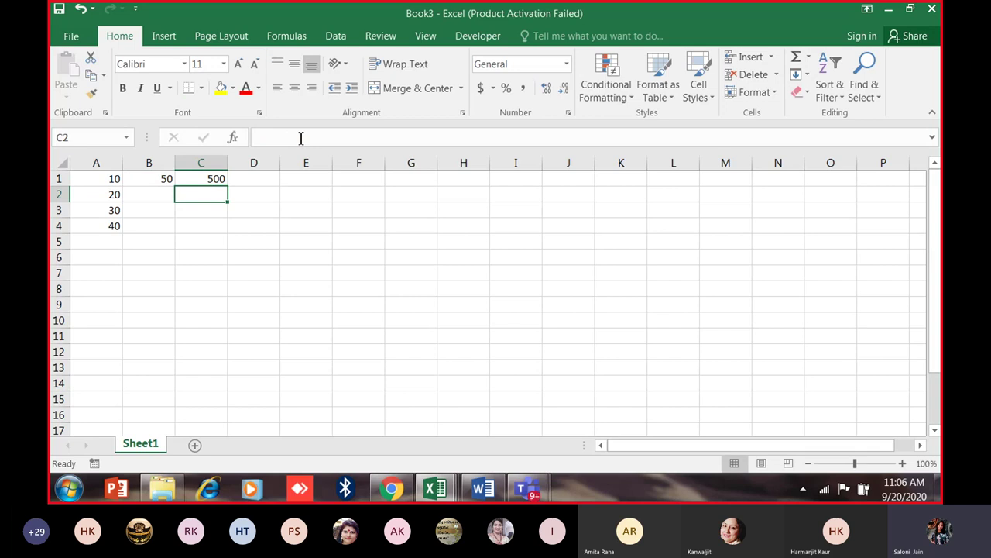
pyautogui.click(213, 182)
pyautogui.moveTo(227, 187); pyautogui.dragTo(227, 232)
pyautogui.moveTo(214, 194); pyautogui.dragTo(207, 242)
# Clear B1 and change the formula in C1 to =A1*B$1.
pyautogui.click(166, 178)
pyautogui.press('Delete')
pyautogui.click(198, 180)
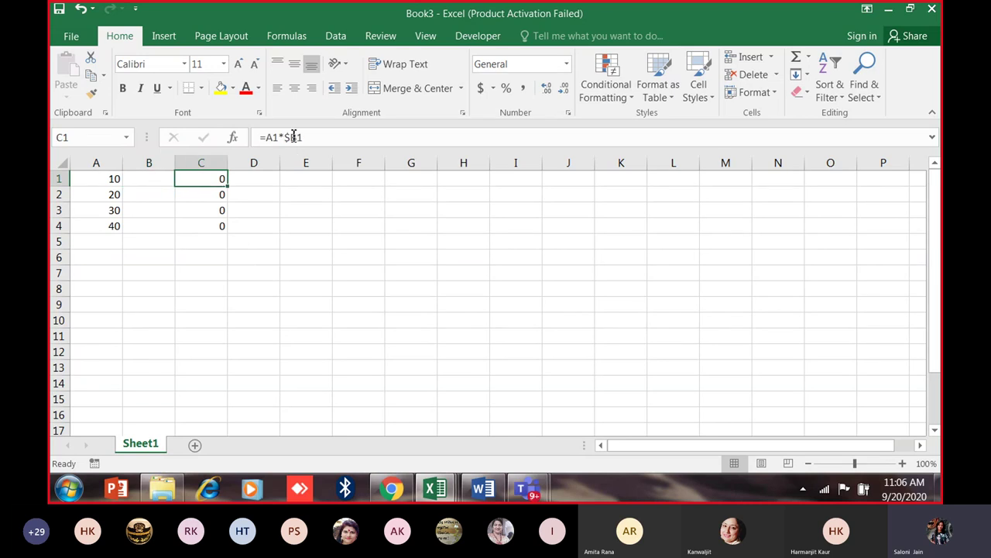
pyautogui.click(294, 137)
pyautogui.press('BackSpace')
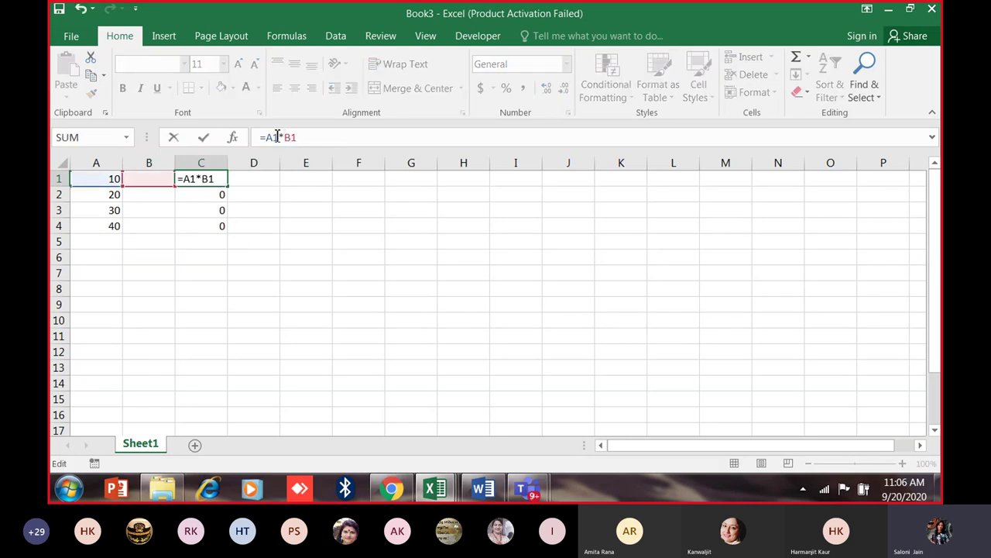
pyautogui.write('$')
pyautogui.press('Return')
pyautogui.click(212, 182)
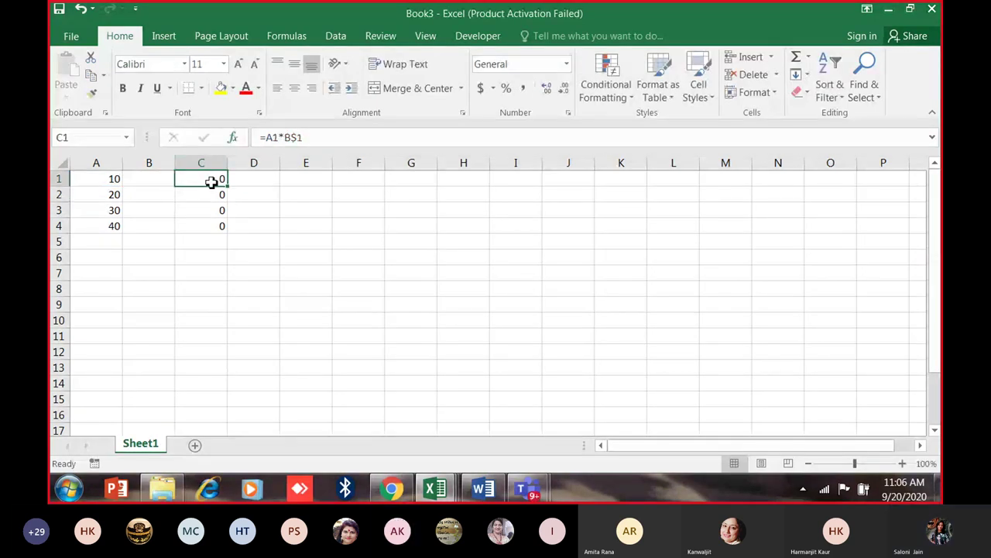
# Enter 50 in B1 and fill the row-locked C1 formula down to C4.
pyautogui.click(168, 179)
pyautogui.write('50')
pyautogui.click(214, 179)
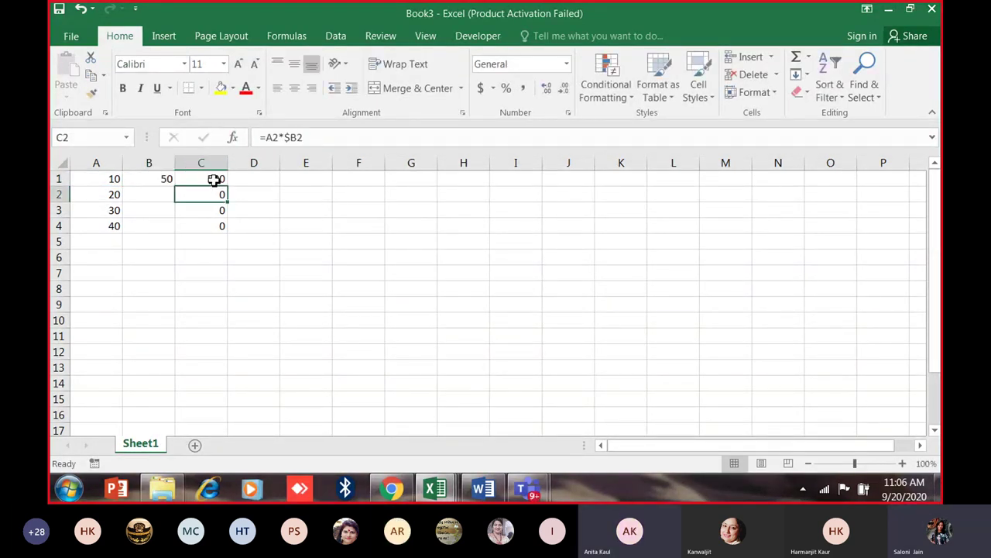
pyautogui.doubleClick(230, 187)
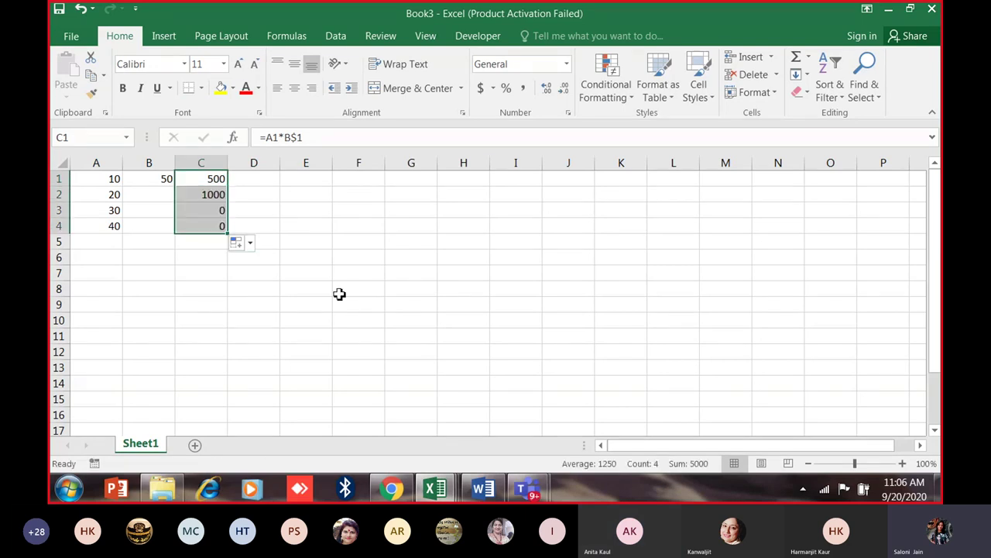
pyautogui.click(442, 305)
# Inspect the B$1 reference in the C1 formula and clear the whole practice range A1:C5.
pyautogui.click(226, 179)
pyautogui.doubleClick(292, 137)
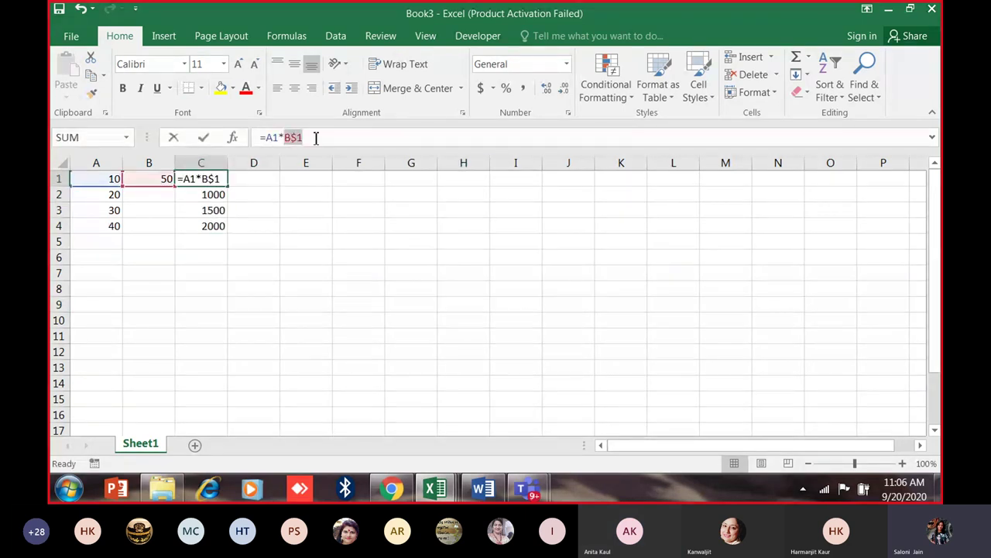
pyautogui.click(296, 209)
pyautogui.press('Escape')
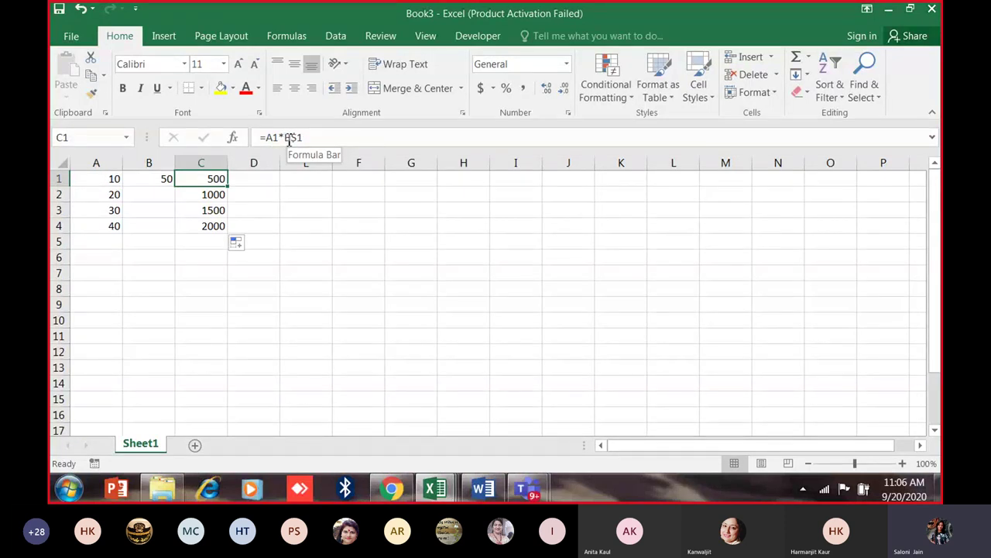
pyautogui.moveTo(96, 179); pyautogui.dragTo(224, 240)
pyautogui.press('Delete')
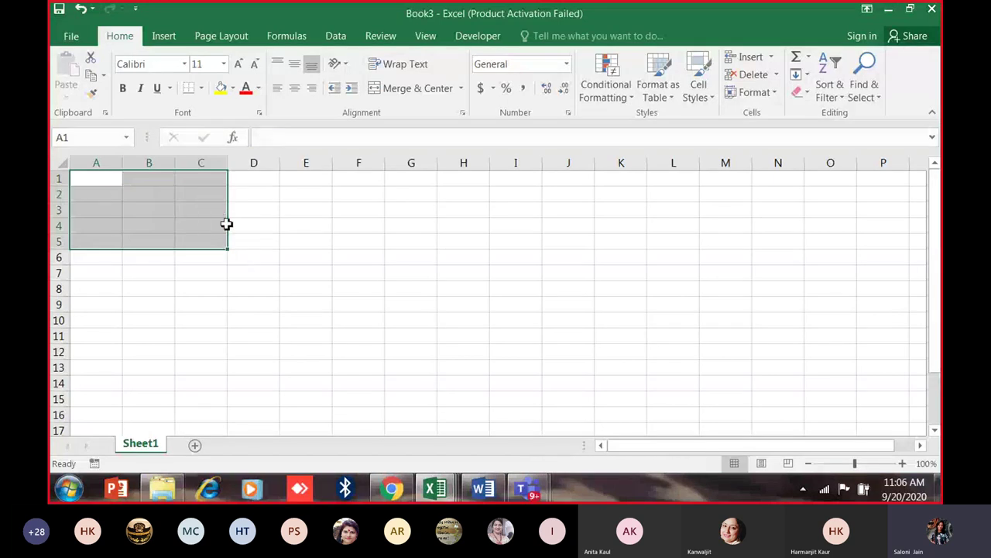
pyautogui.hotkey('ctrl', 'Home')
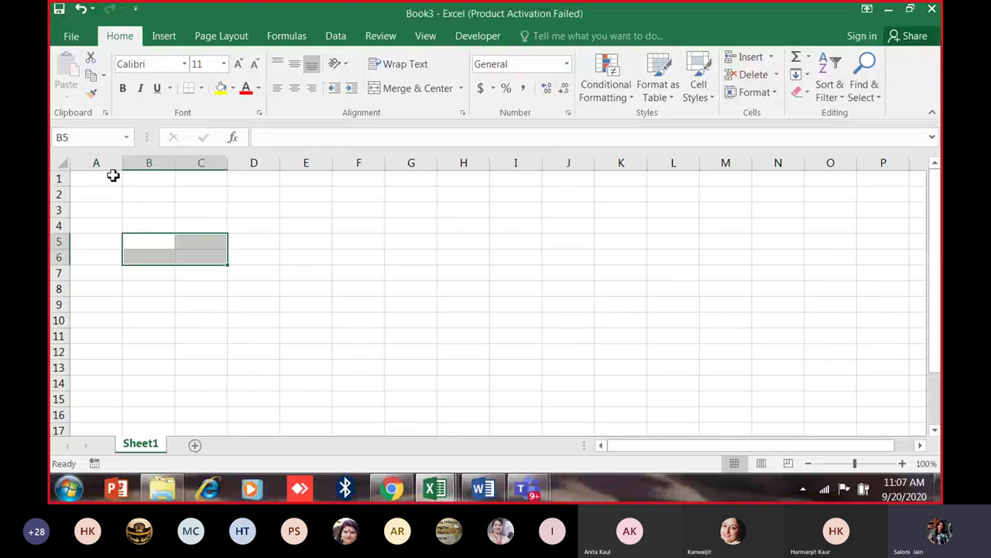
# Enter the title "Attendance for the Month" in A1.
pyautogui.write('aTTENDAN')
pyautogui.press('BackSpace')
pyautogui.press('BackSpace')
pyautogui.press('BackSpace')
pyautogui.press('BackSpace')
pyautogui.press('BackSpace')
pyautogui.press('BackSpace')
pyautogui.press('BackSpace')
pyautogui.press('BackSpace')
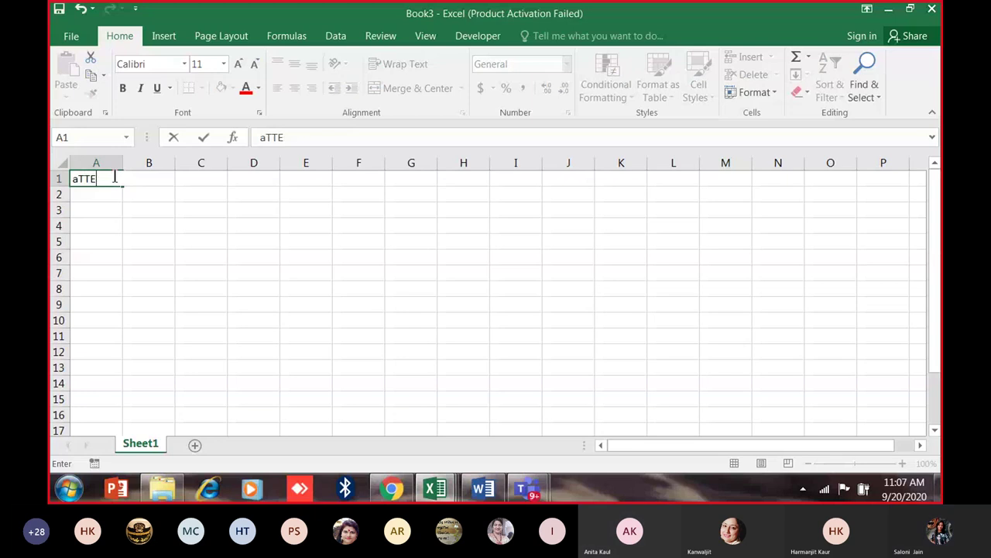
pyautogui.write('Attn')
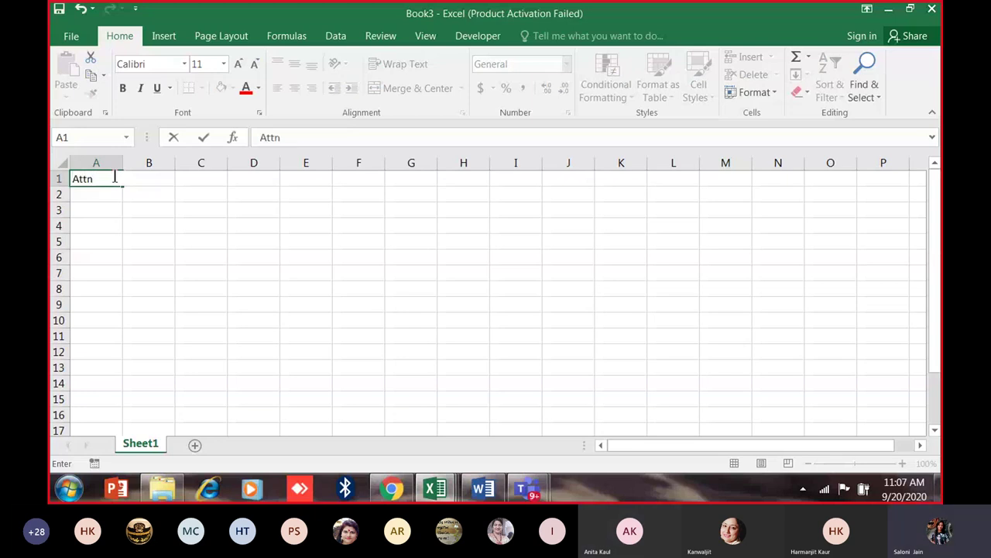
pyautogui.press('BackSpace')
pyautogui.write('endance for the Month')
pyautogui.click(147, 209)
# Merge and center the title across A1:D1 and format it bold at font size 14.
pyautogui.moveTo(100, 179); pyautogui.dragTo(246, 177)
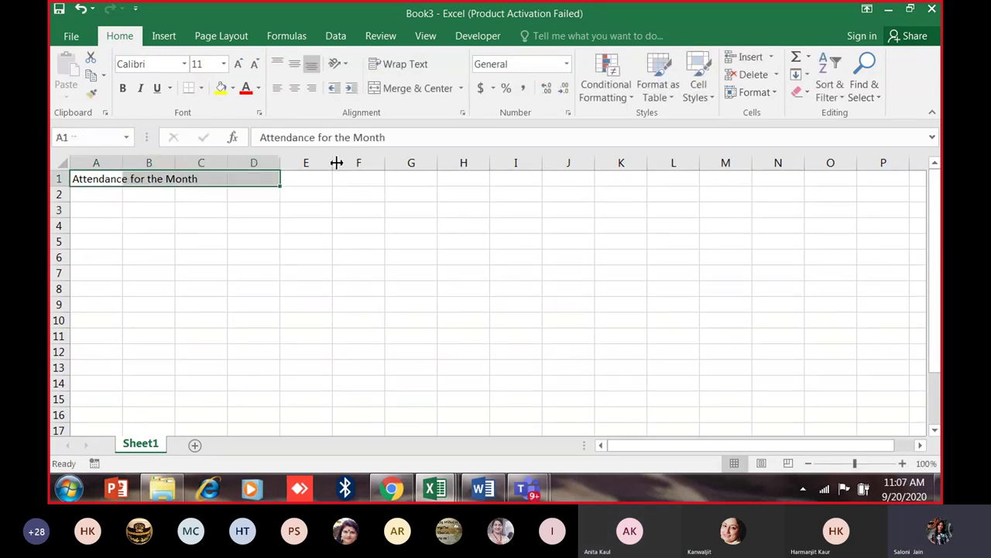
pyautogui.click(403, 88)
pyautogui.click(122, 88)
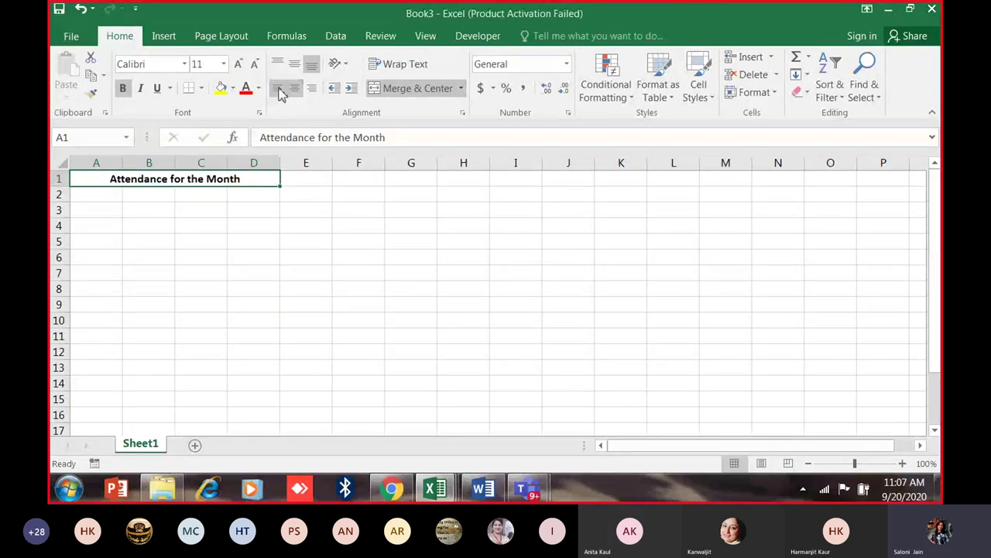
pyautogui.click(239, 64)
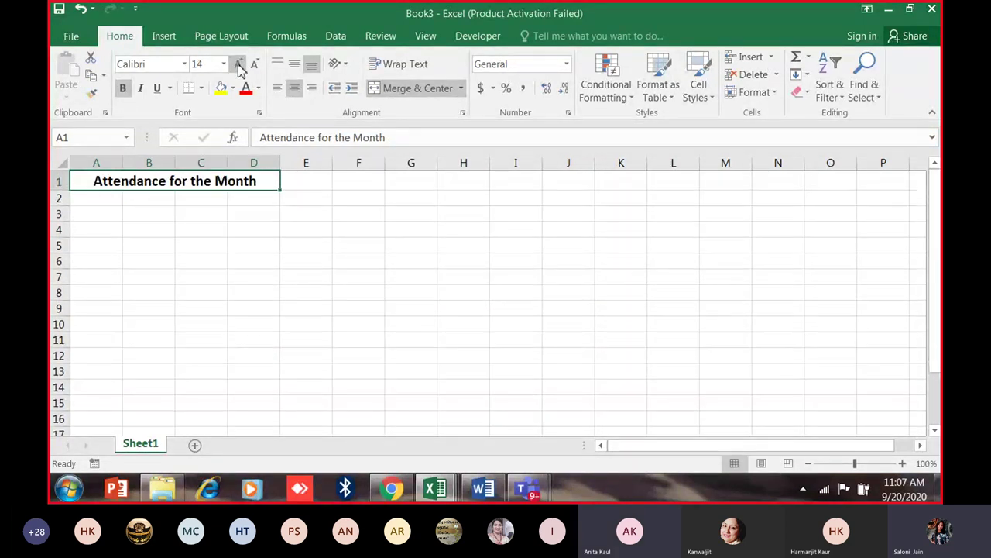
pyautogui.click(203, 197)
pyautogui.click(196, 178)
pyautogui.click(310, 184)
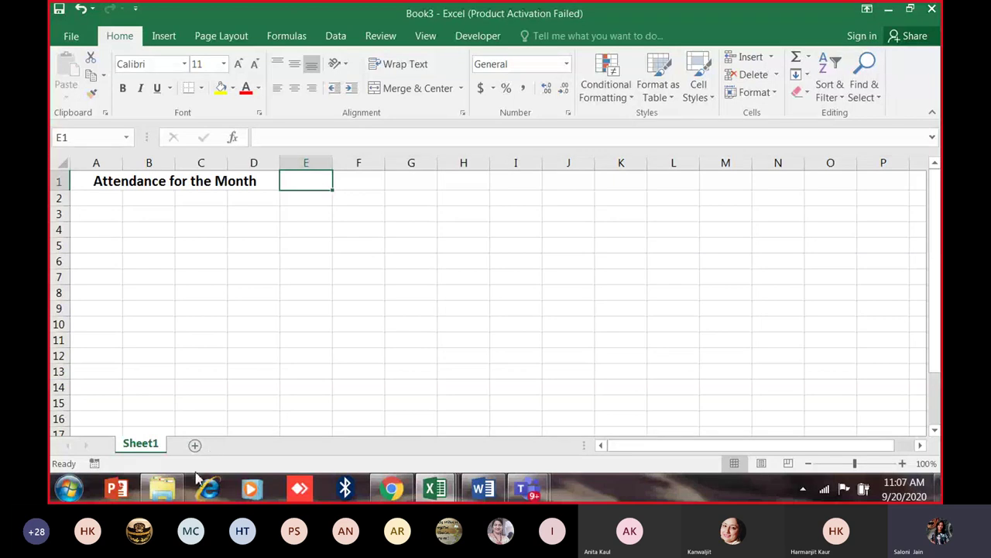
# Add a second worksheet and fill the month names Jan to Dec down A1:A12.
pyautogui.click(195, 446)
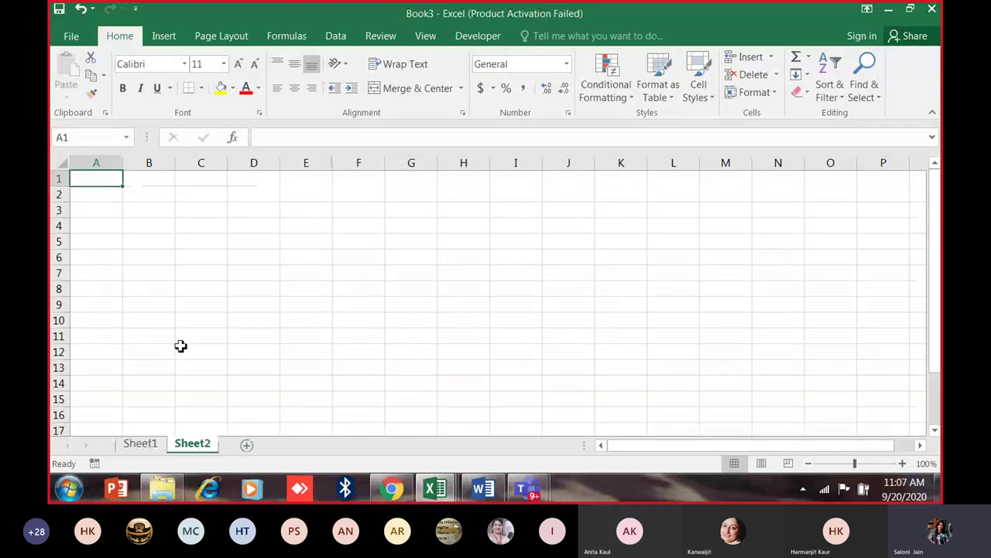
pyautogui.write('Jna')
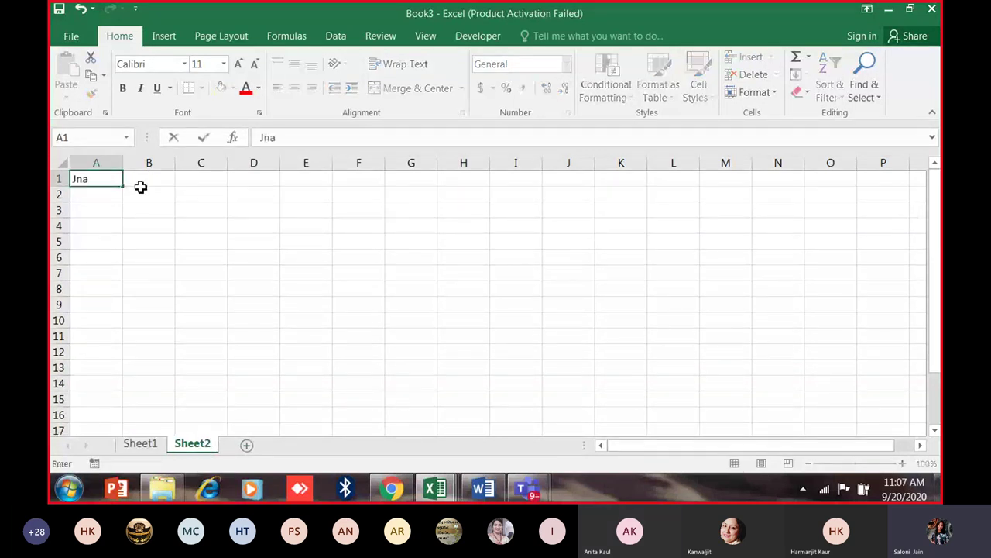
pyautogui.press('BackSpace')
pyautogui.press('BackSpace')
pyautogui.write('an')
pyautogui.press('Return')
pyautogui.press('Up')
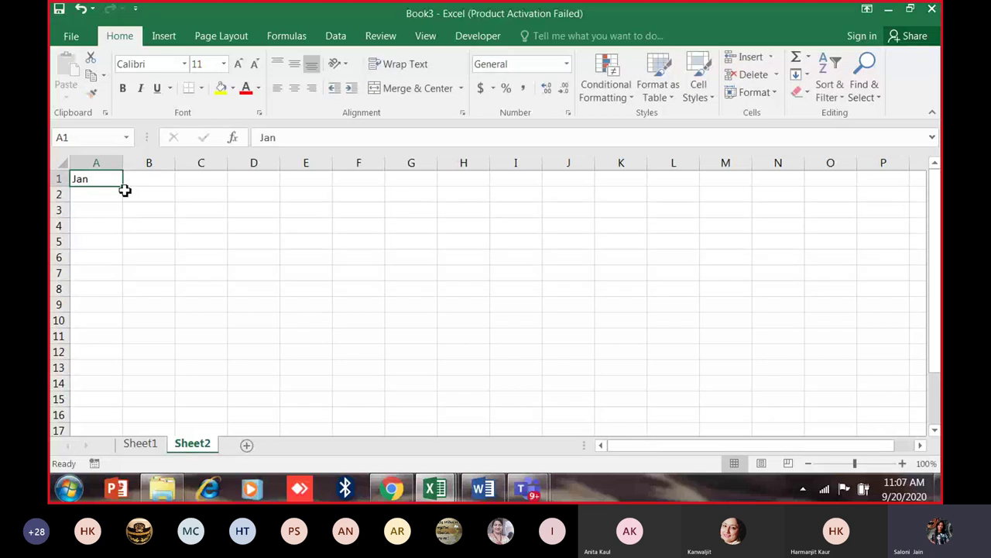
pyautogui.moveTo(125, 190); pyautogui.dragTo(99, 360)
pyautogui.moveTo(96, 175); pyautogui.dragTo(106, 353)
# Widen column B slightly and enter the heading "Holiday" in B1.
pyautogui.click(154, 176)
pyautogui.moveTo(175, 165); pyautogui.dragTo(183, 166)
pyautogui.write('Ho')
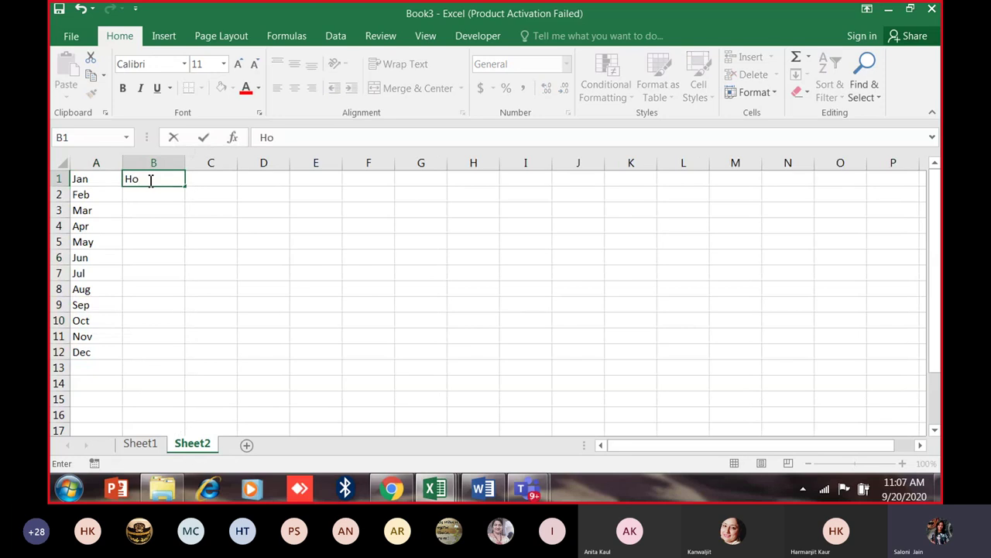
pyautogui.write('liday')
pyautogui.press('Return')
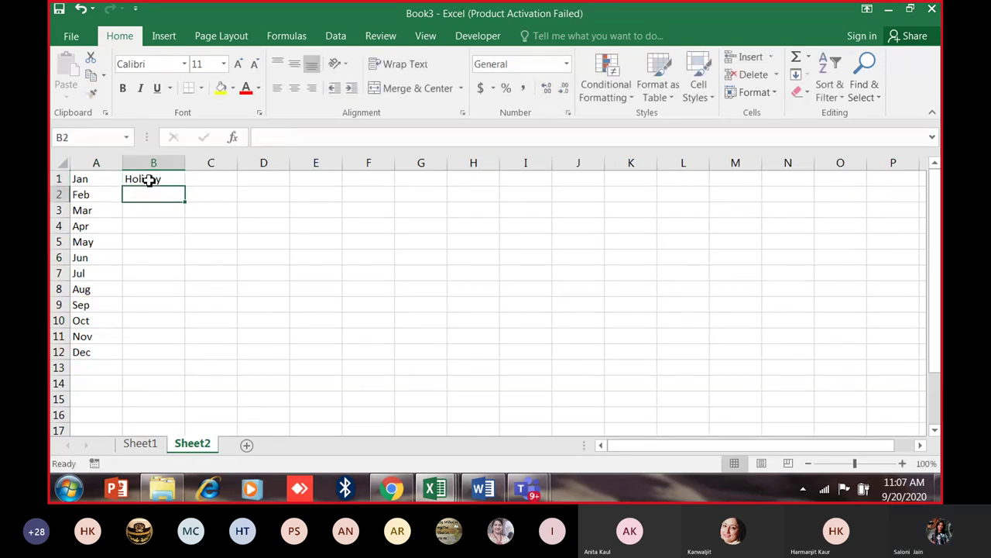
# Switch to the existing September attendance workbook and copy the holiday dates in B2:B8 of its Sheet1.
pyautogui.click(435, 491)
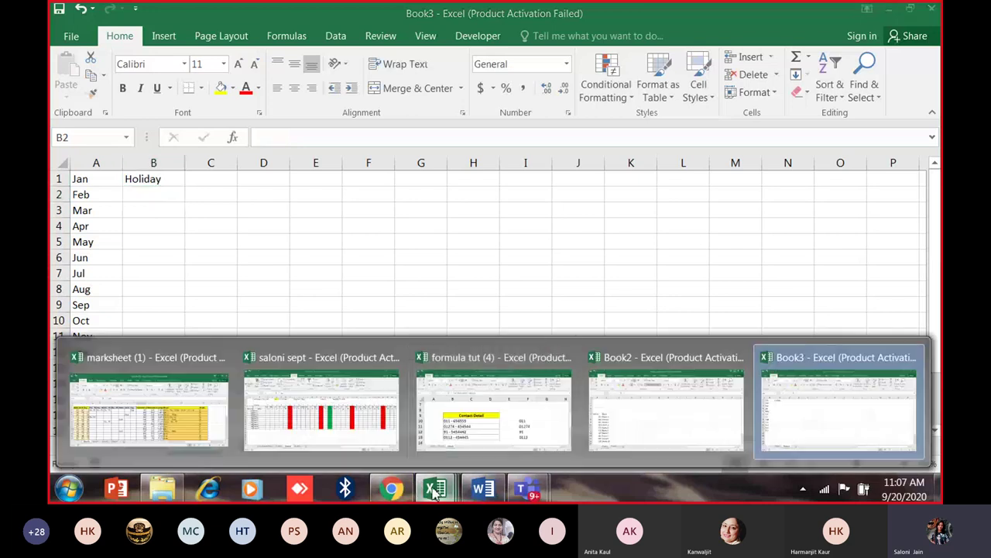
pyautogui.click(612, 431)
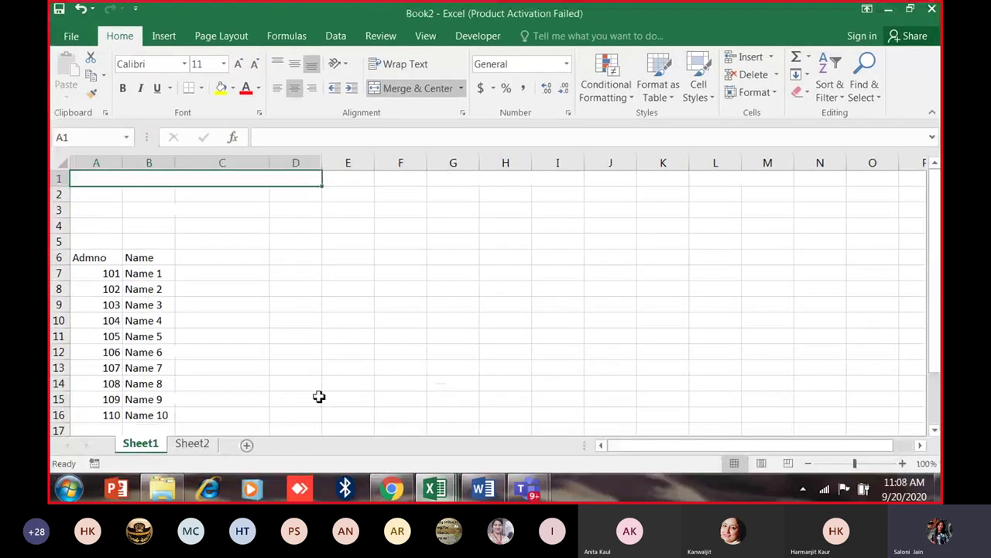
pyautogui.click(445, 493)
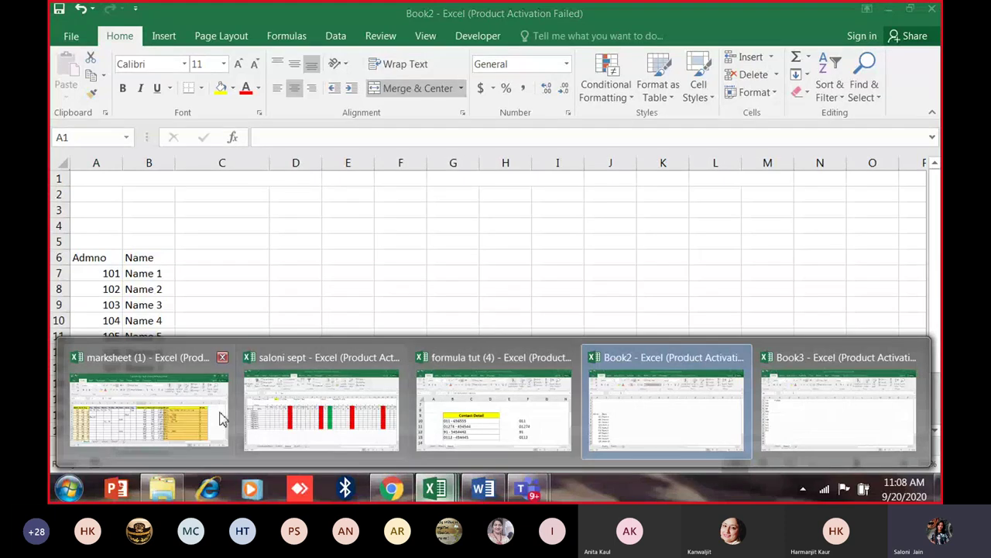
pyautogui.click(256, 422)
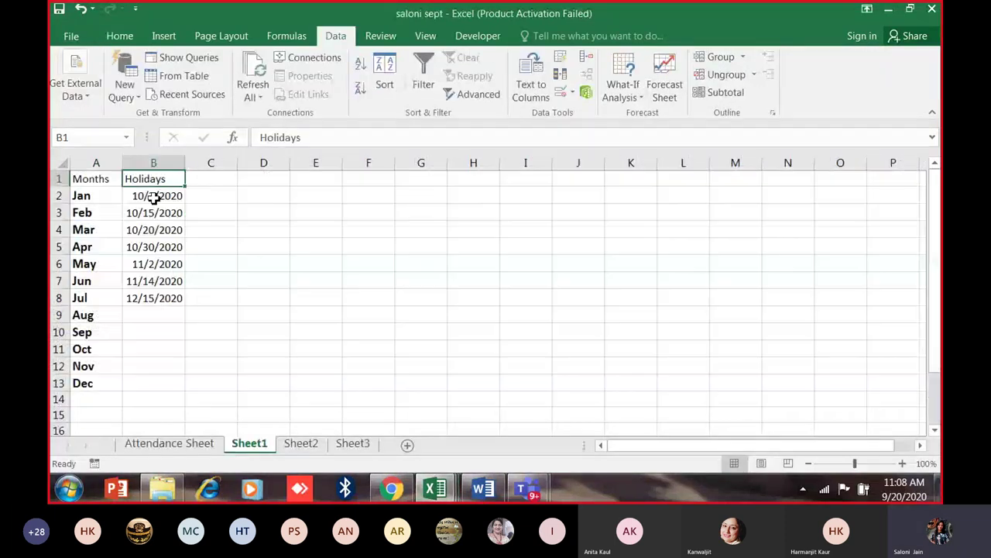
pyautogui.moveTo(150, 195); pyautogui.dragTo(152, 299)
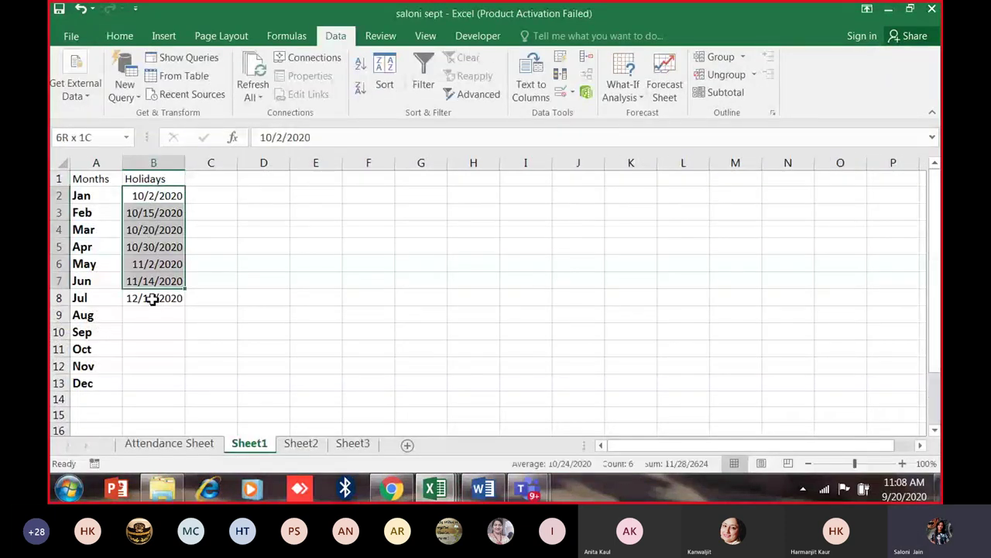
pyautogui.hotkey('ctrl', 'c')
# Paste the copied holiday dates into B2:B8 on Sheet2 of Book3 and return to Sheet1.
pyautogui.click(353, 443)
pyautogui.click(303, 444)
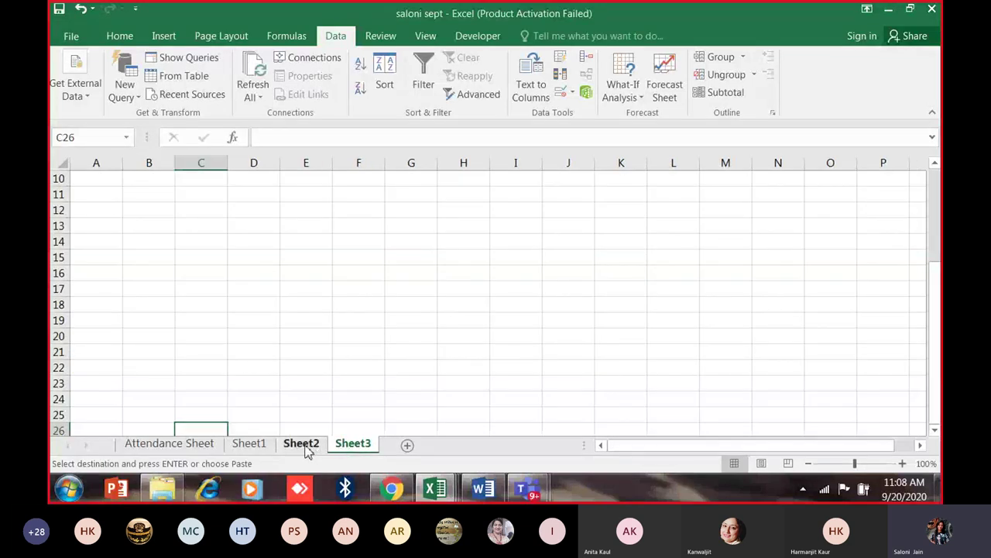
pyautogui.click(184, 445)
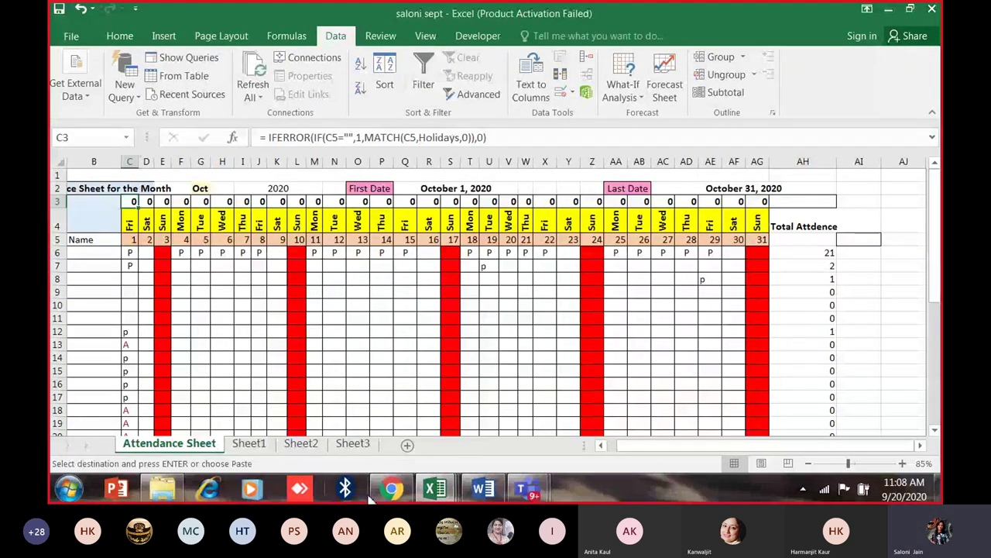
pyautogui.hotkey('alt', 'Tab')
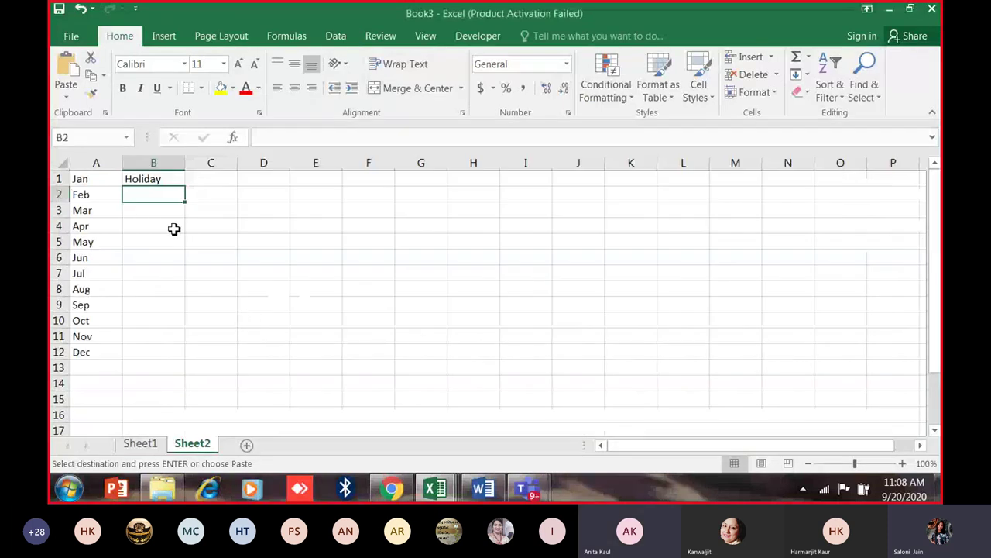
pyautogui.hotkey('ctrl', 'v')
pyautogui.click(163, 303)
pyautogui.moveTo(159, 195); pyautogui.dragTo(126, 288)
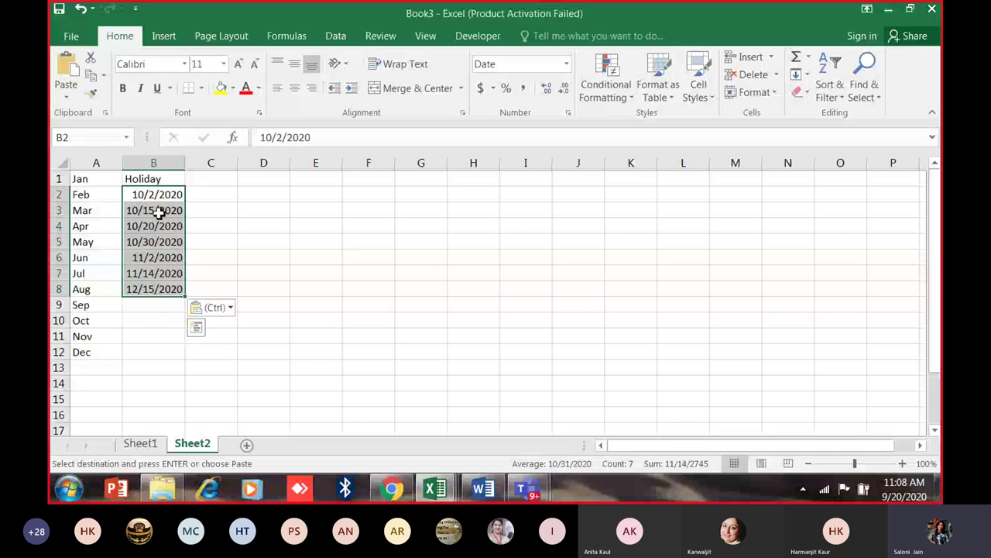
pyautogui.moveTo(159, 213); pyautogui.dragTo(190, 303)
pyautogui.click(153, 336)
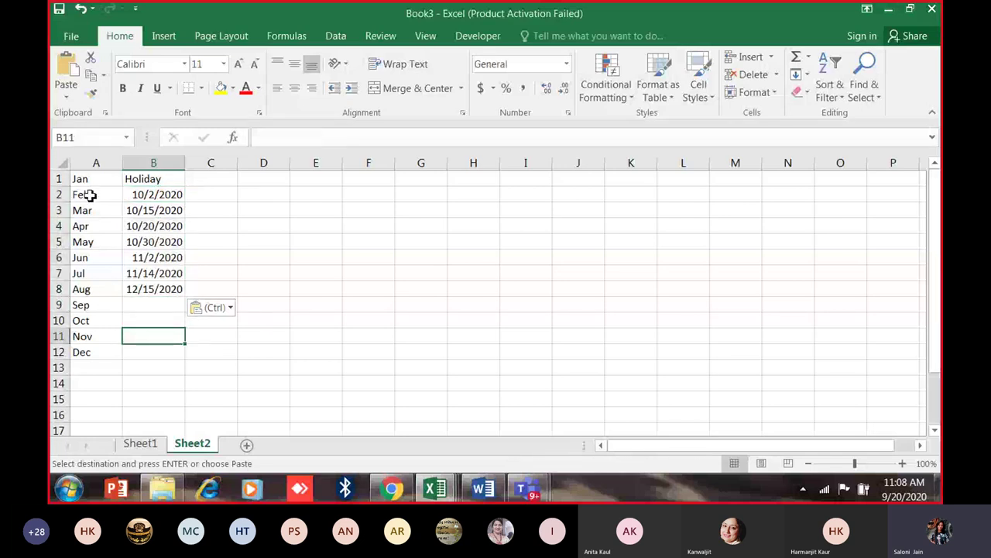
pyautogui.moveTo(90, 190)
pyautogui.mouseDown()
pyautogui.moveTo(96, 352)
pyautogui.moveTo(89, 184)
pyautogui.mouseUp()
pyautogui.click(140, 443)
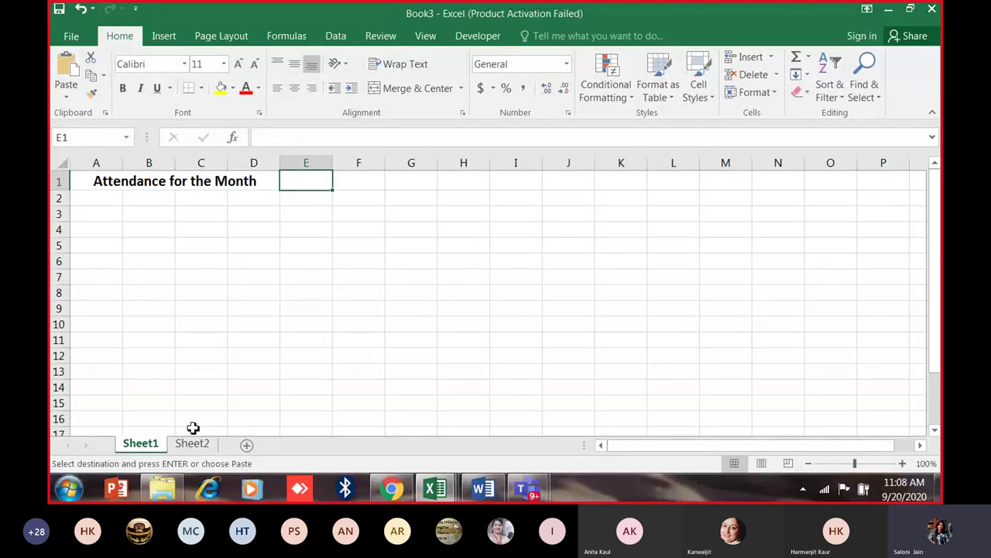
# Try to give E1 a custom data validation formula that refers to the months in Sheet2!A1:A12.
pyautogui.click(336, 37)
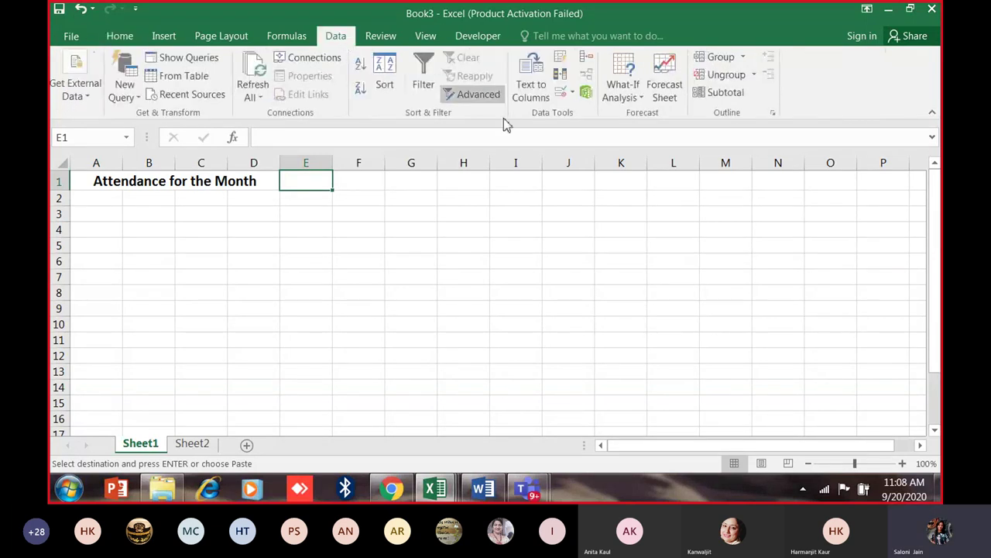
pyautogui.click(572, 92)
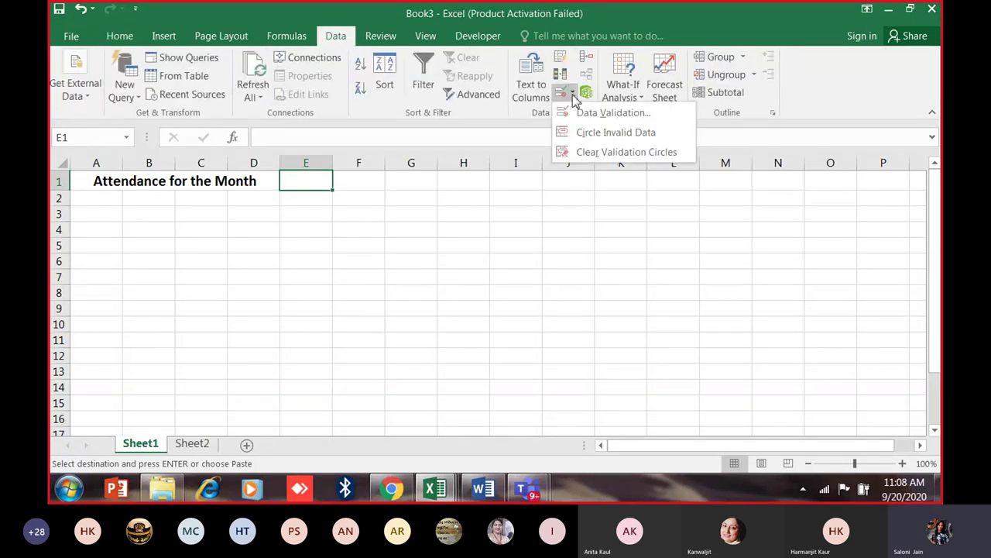
pyautogui.click(584, 115)
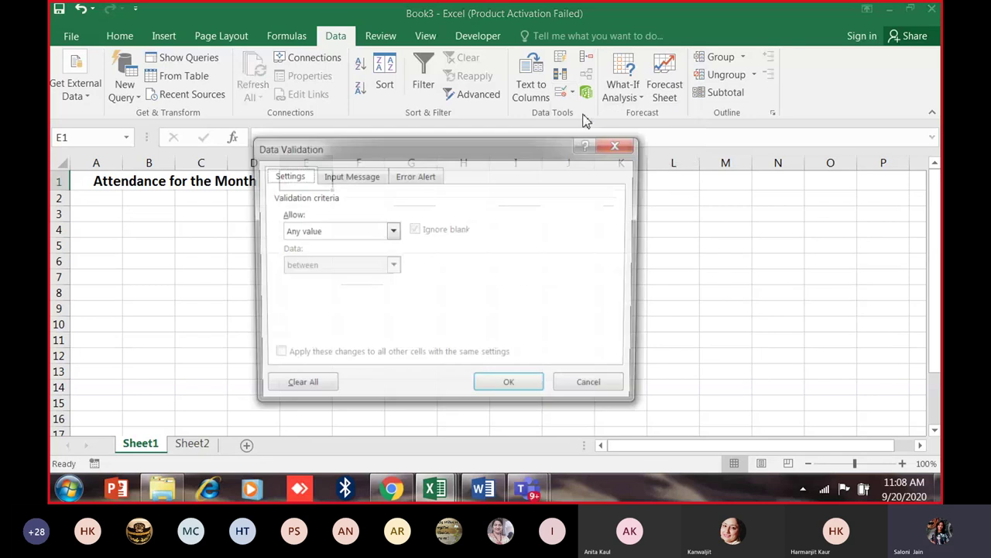
pyautogui.moveTo(442, 144); pyautogui.dragTo(610, 104)
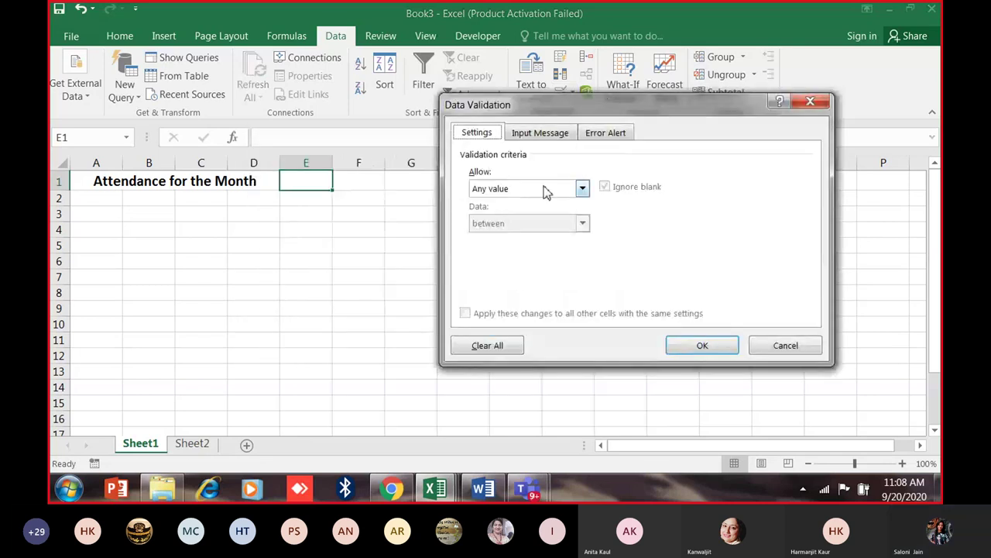
pyautogui.click(582, 189)
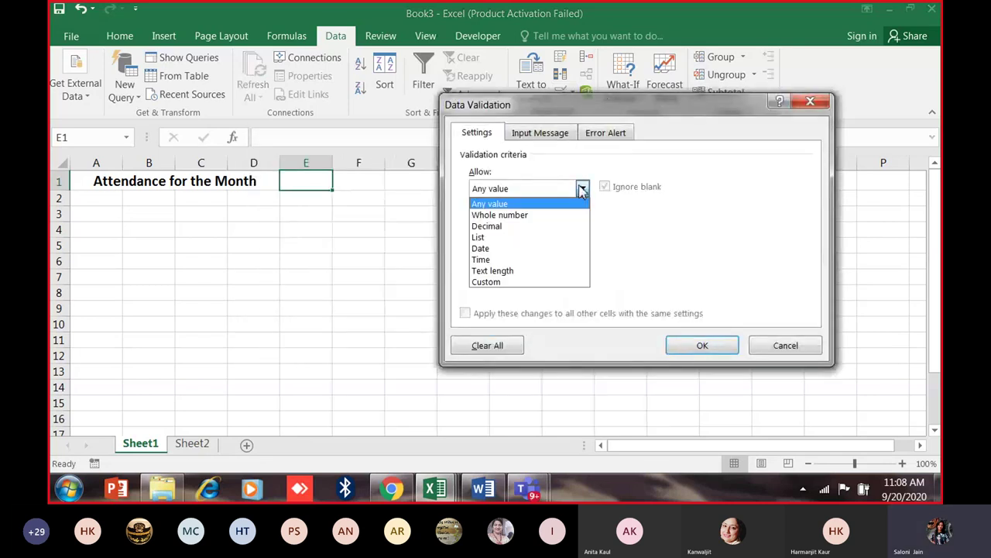
pyautogui.click(486, 282)
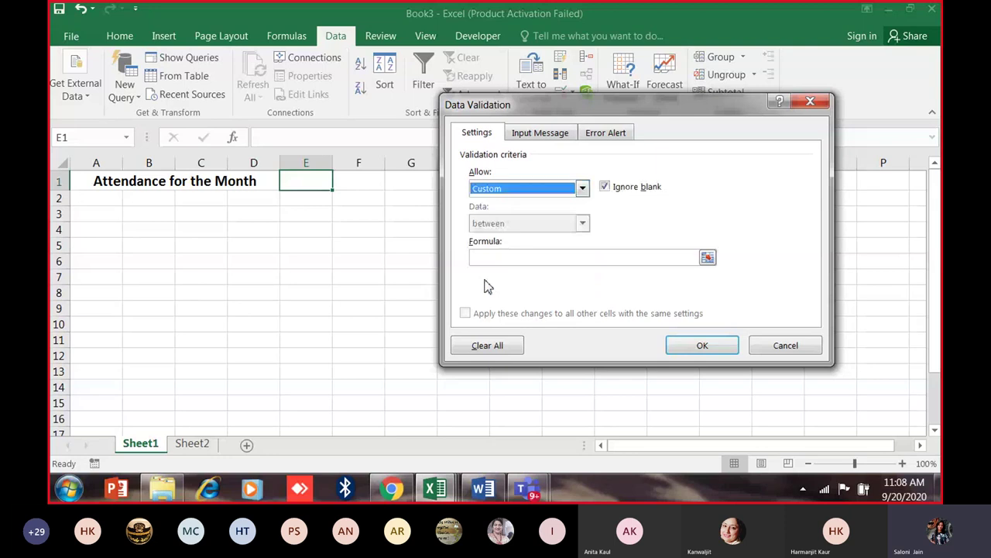
pyautogui.click(704, 258)
pyautogui.click(707, 260)
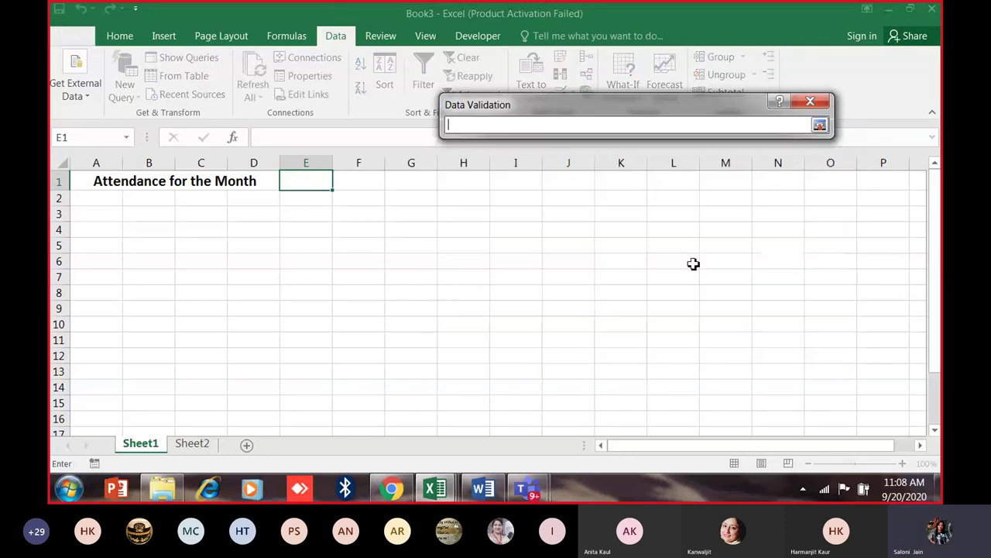
pyautogui.click(191, 443)
pyautogui.moveTo(83, 178); pyautogui.dragTo(82, 352)
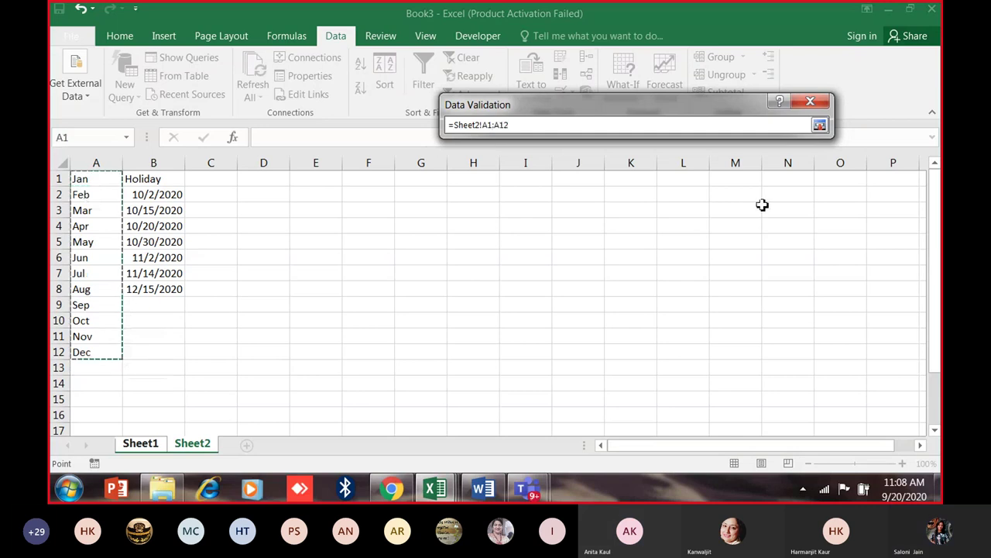
pyautogui.click(819, 125)
pyautogui.press('Return')
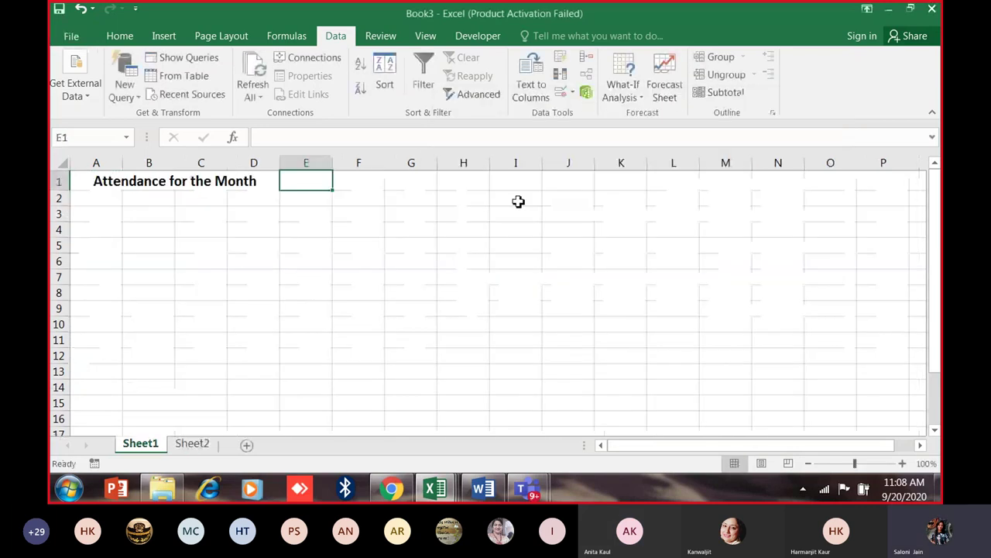
# Apply List data validation with an in-cell dropdown to E1, using =Sheet2!$A$1:$A$12 as the source.
pyautogui.click(561, 92)
pyautogui.click(581, 189)
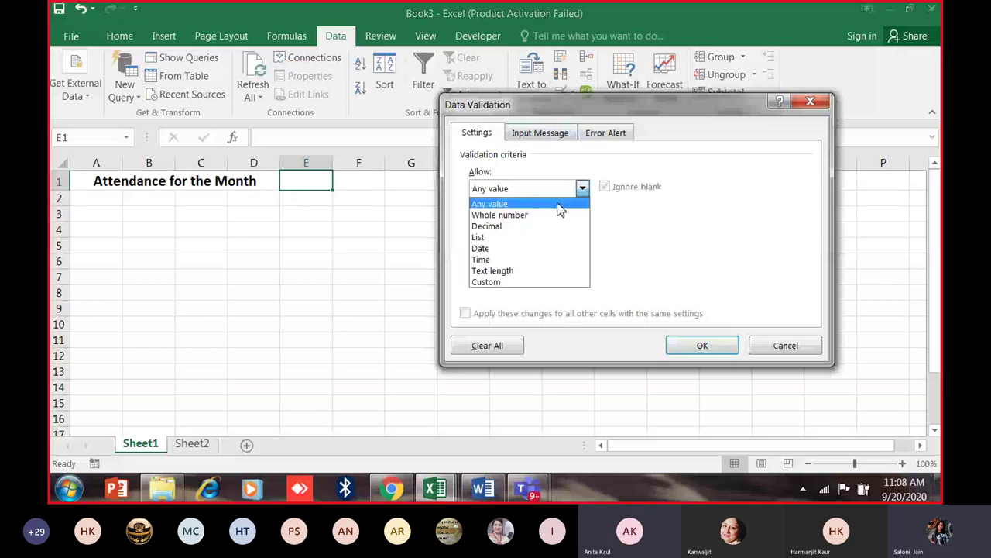
pyautogui.click(514, 237)
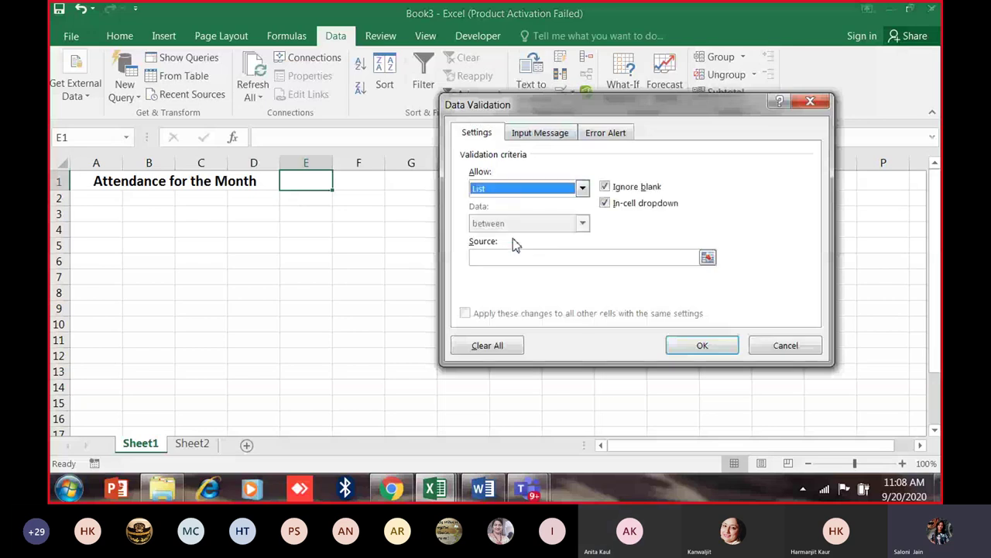
pyautogui.click(707, 257)
pyautogui.click(192, 443)
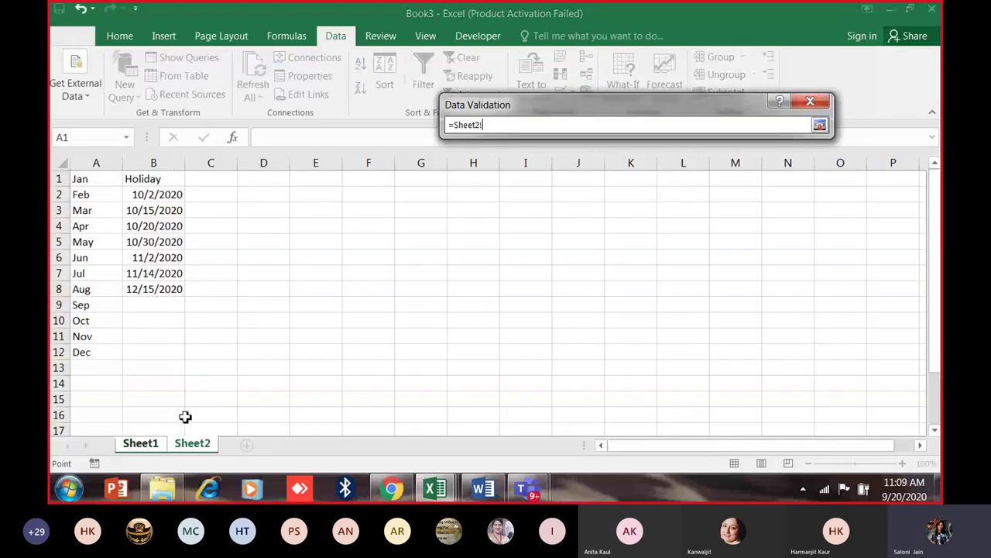
pyautogui.moveTo(111, 184); pyautogui.dragTo(82, 351)
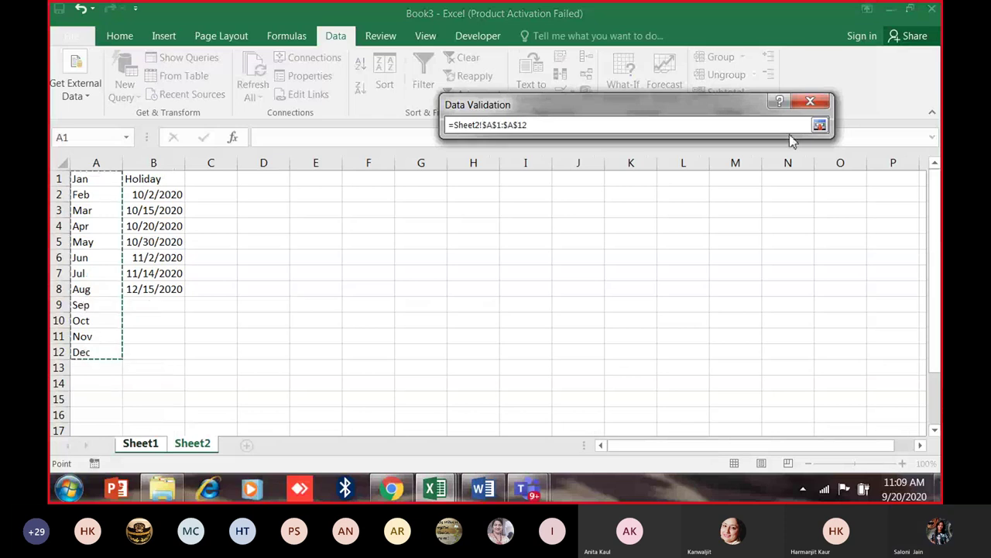
pyautogui.click(819, 124)
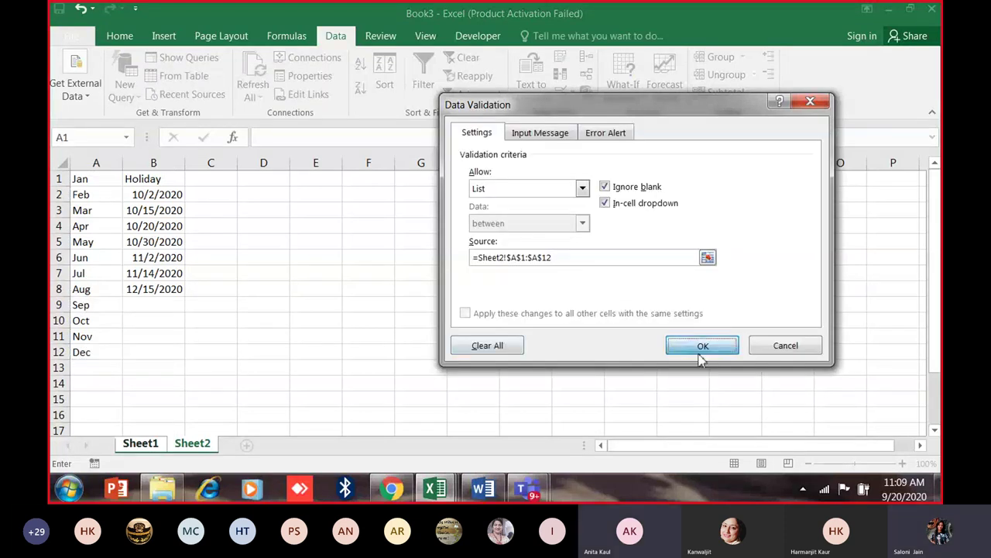
pyautogui.click(701, 346)
# Test the month dropdown in E1 by choosing Feb, replace it with Sep, and finish in cell F1.
pyautogui.click(340, 182)
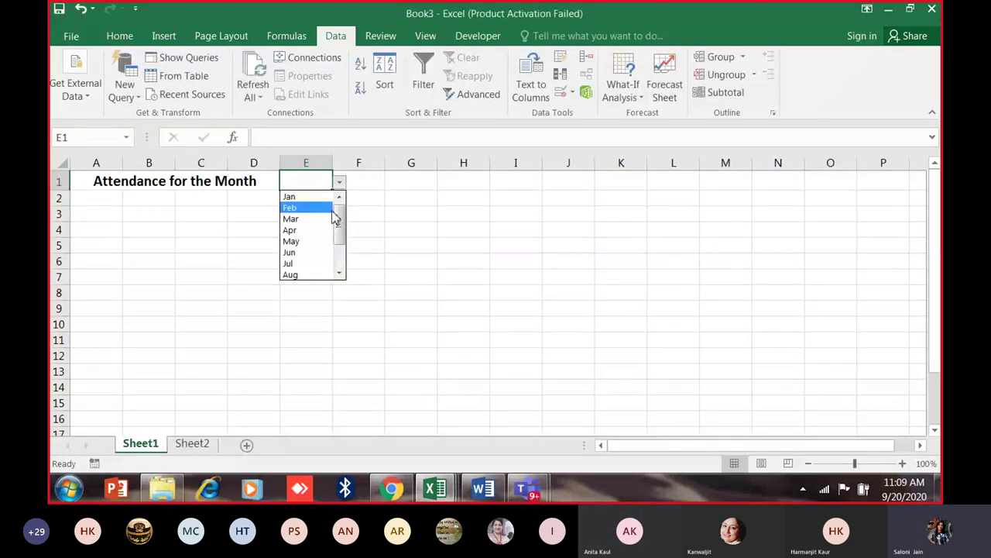
pyautogui.moveTo(337, 230); pyautogui.dragTo(328, 195)
pyautogui.click(289, 208)
pyautogui.click(338, 183)
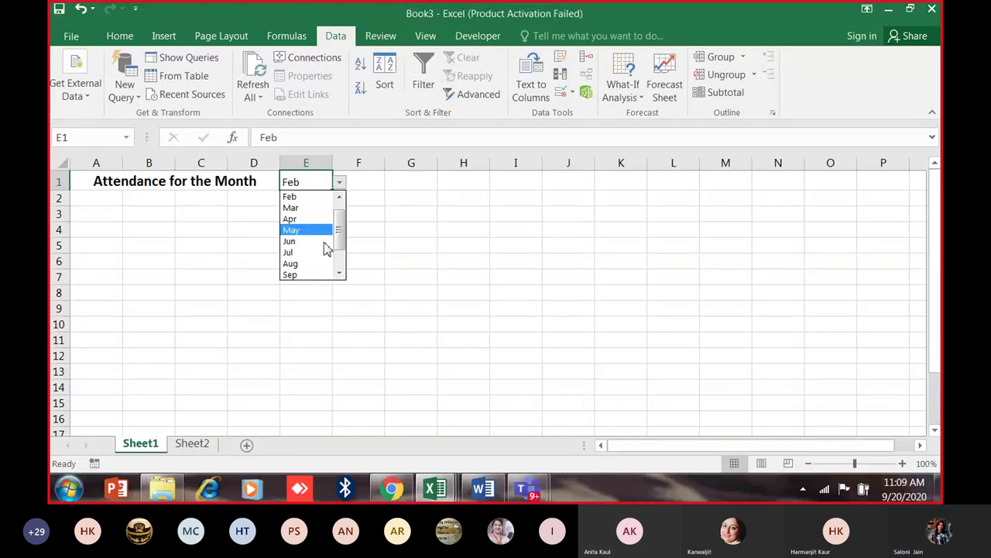
pyautogui.click(323, 274)
pyautogui.click(334, 195)
pyautogui.click(326, 179)
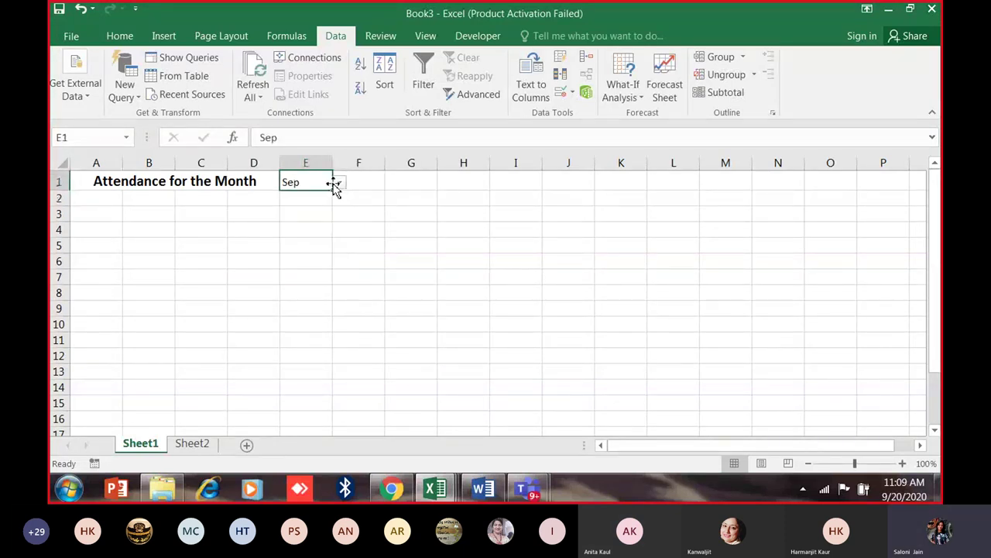
pyautogui.click(338, 183)
pyautogui.moveTo(338, 247); pyautogui.dragTo(338, 183)
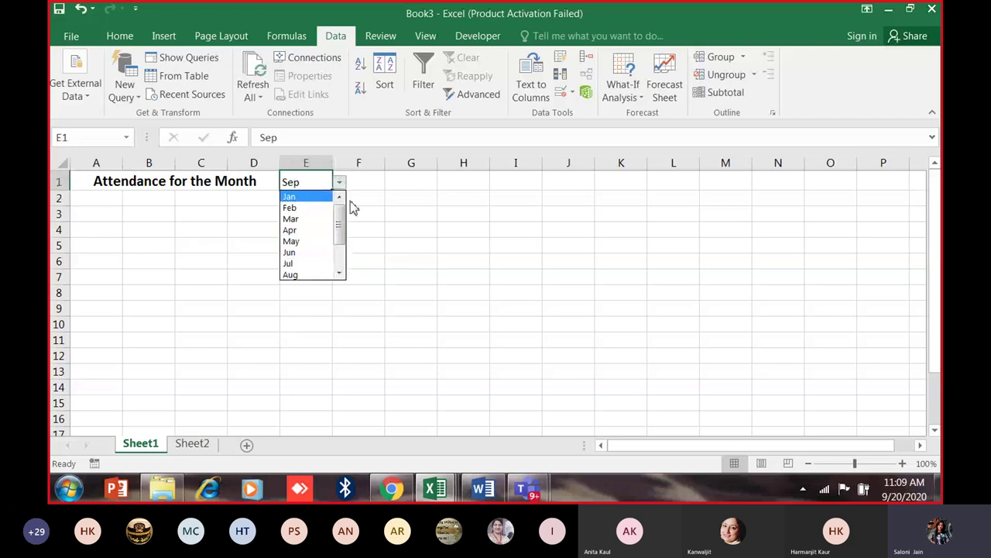
pyautogui.click(364, 176)
pyautogui.click(364, 179)
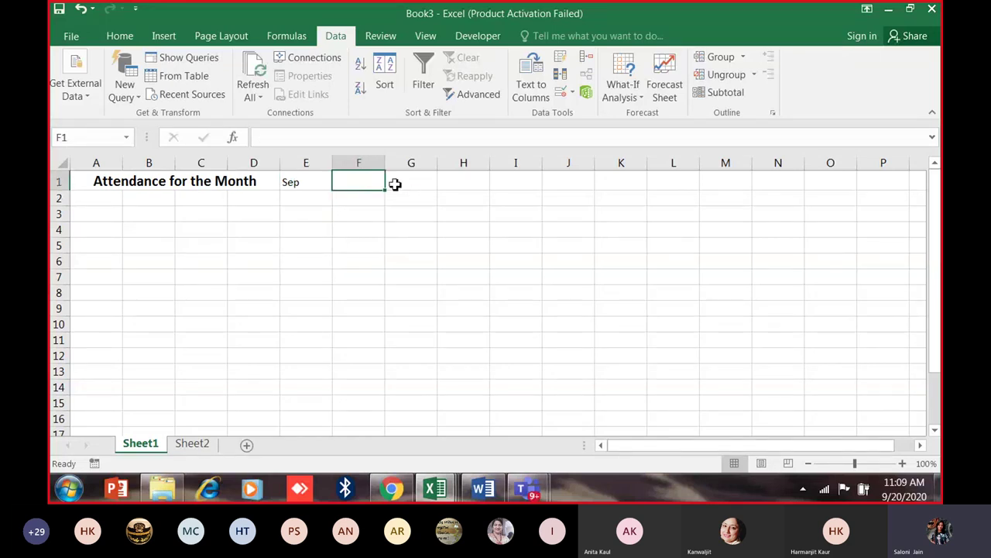
# Label F1 as First Date and merge and center cells G1:H1 beside it.
pyautogui.write('First')
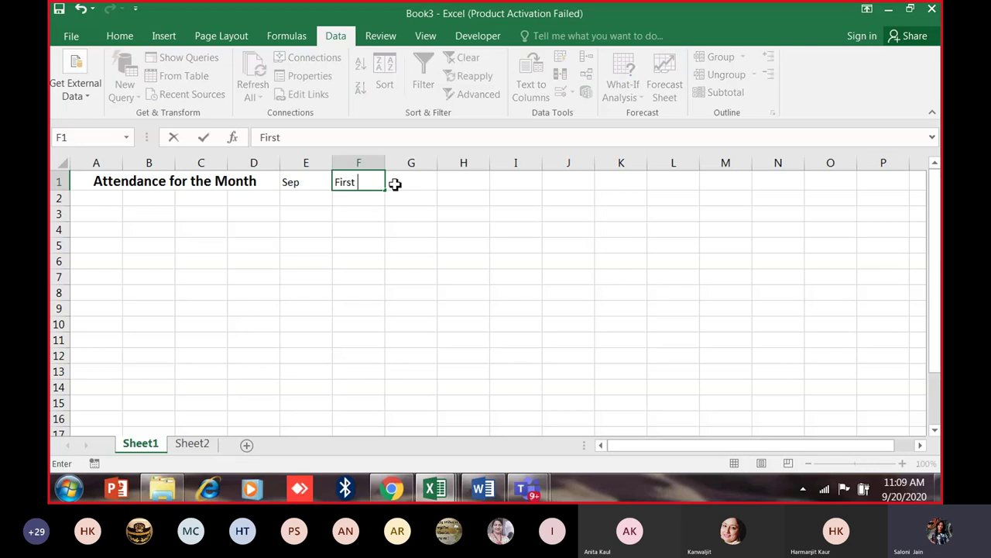
pyautogui.write(' Date')
pyautogui.click(395, 184)
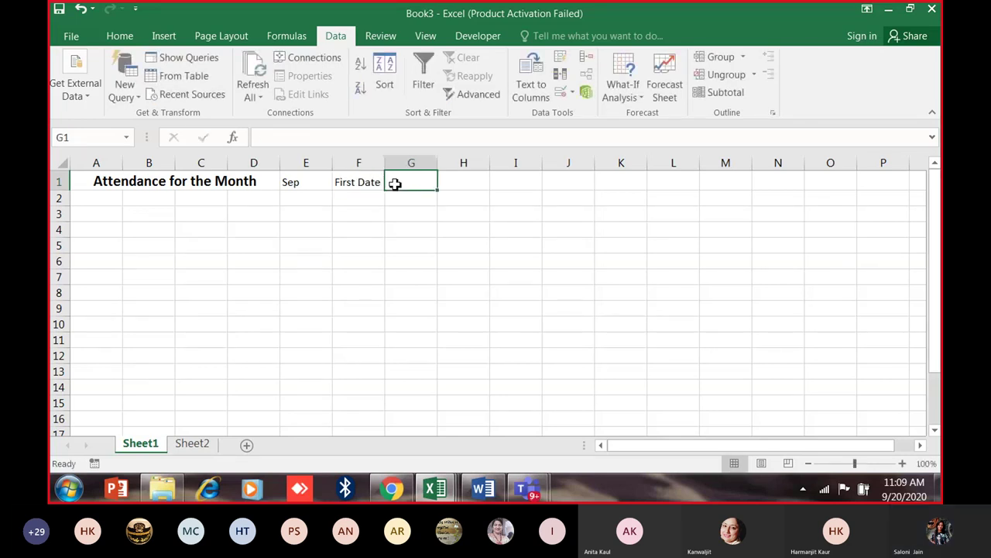
pyautogui.moveTo(395, 184); pyautogui.dragTo(474, 176)
pyautogui.click(121, 36)
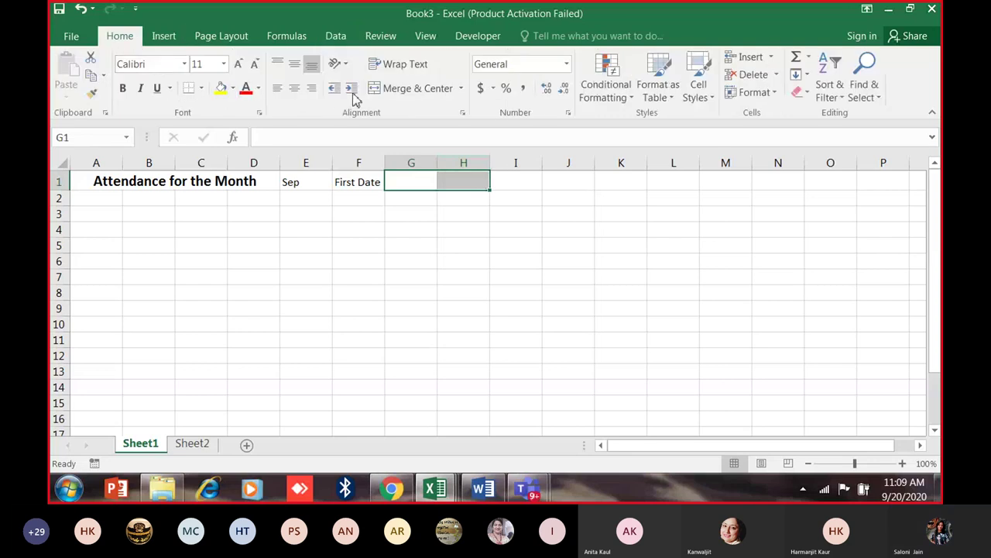
pyautogui.click(416, 88)
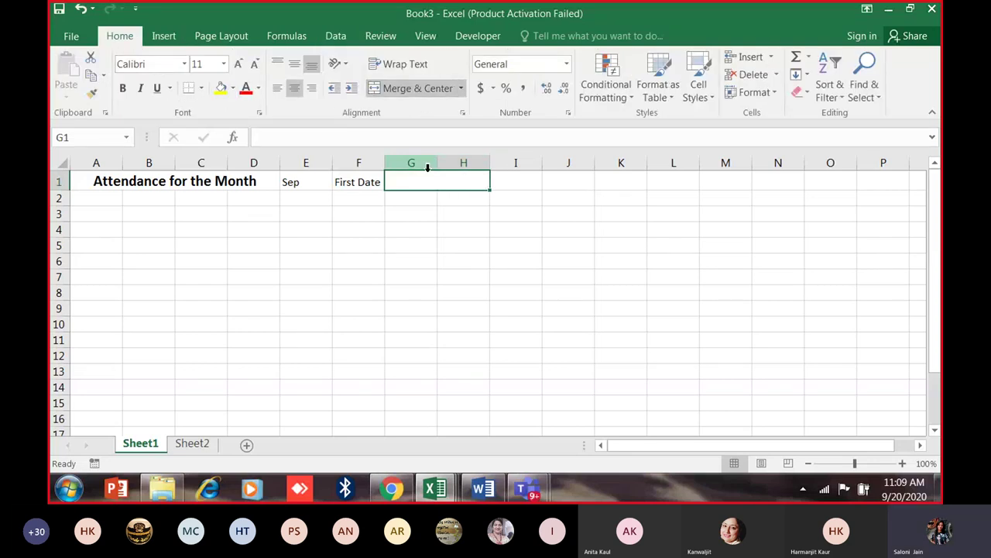
# Enter the formula =DATEVALUE("1"&E1) in the merged cell G1 to derive the month's first date.
pyautogui.write('=')
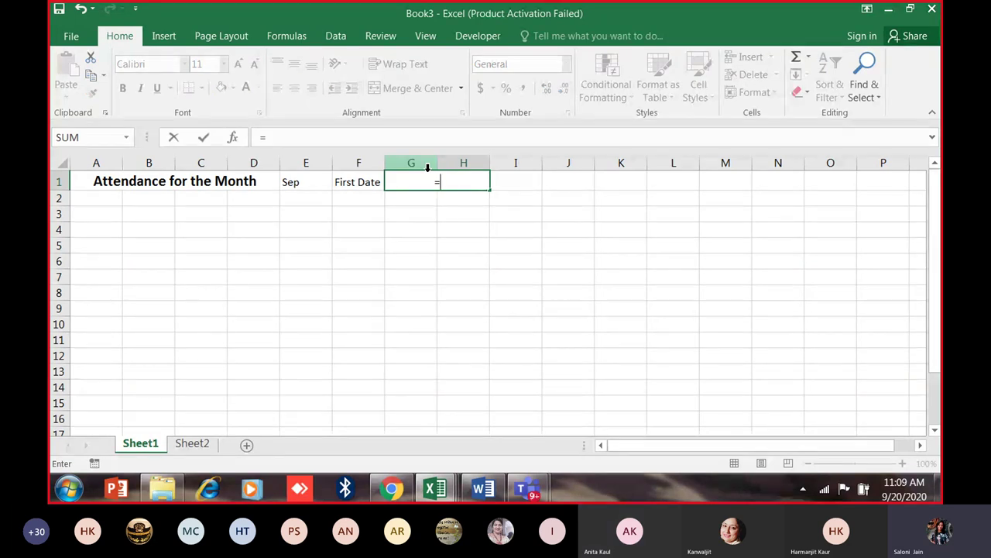
pyautogui.write('Datevalue')
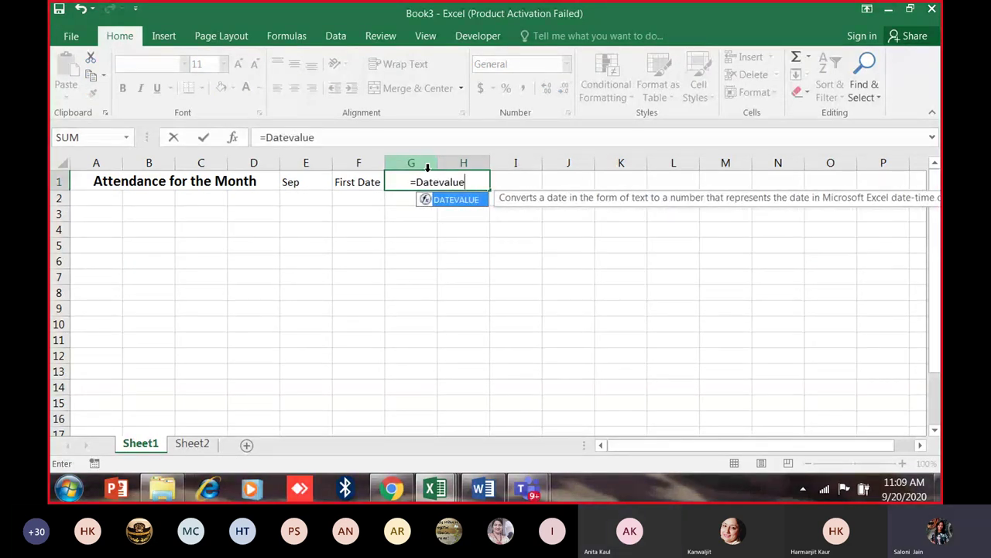
pyautogui.write('(')
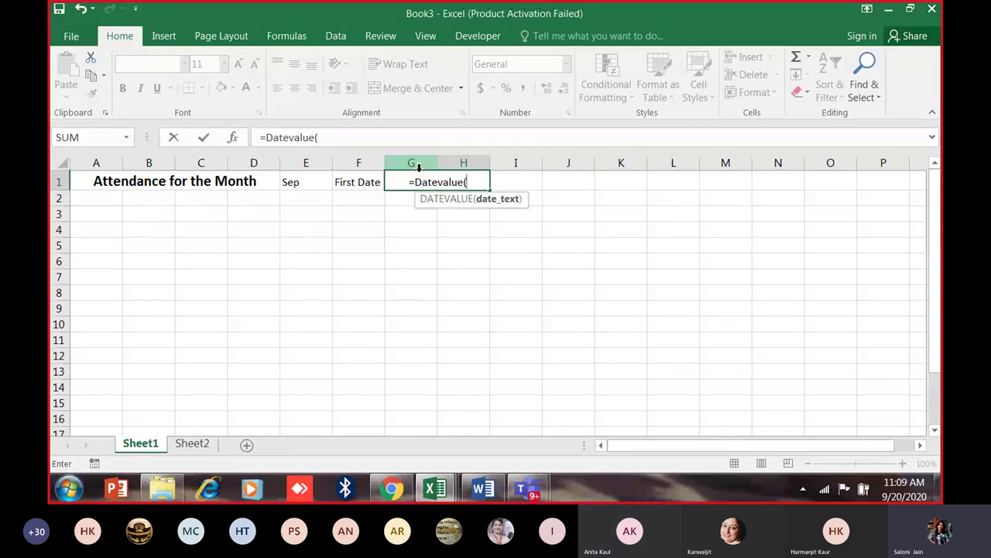
pyautogui.write('"')
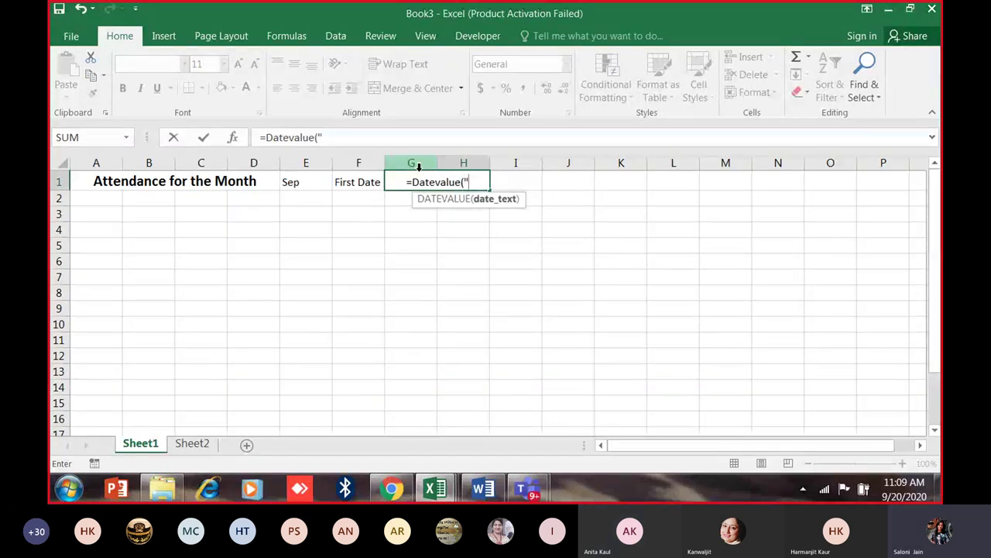
pyautogui.write('1"')
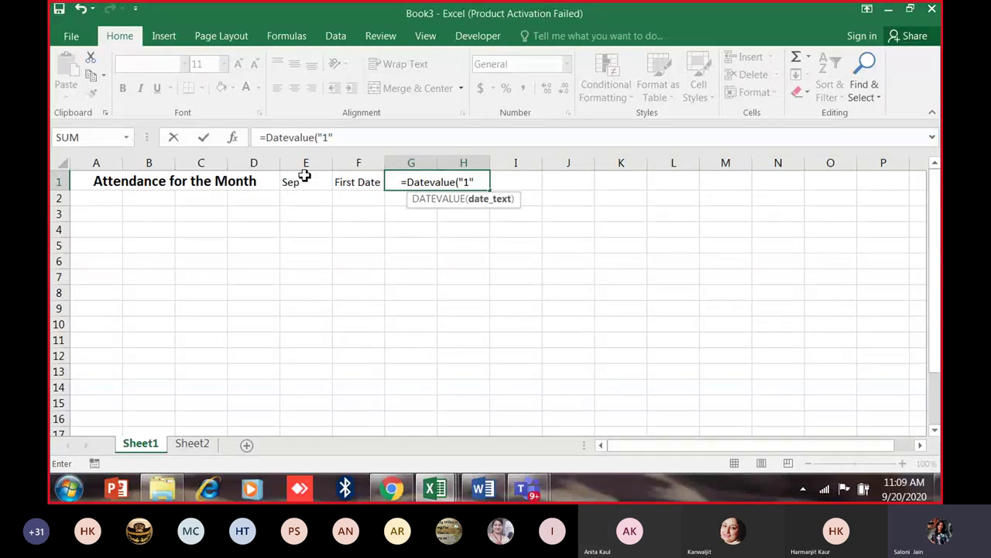
pyautogui.write('&')
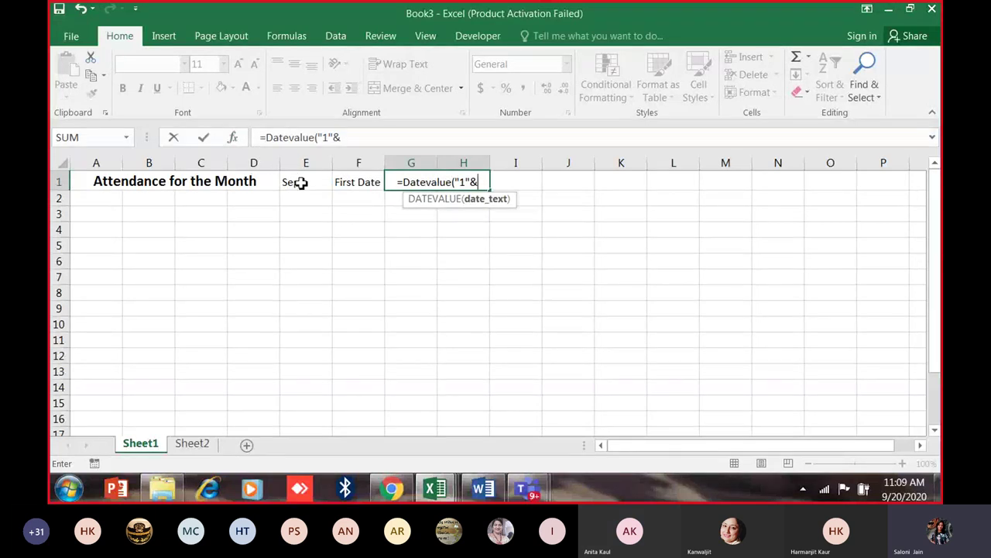
pyautogui.click(298, 182)
pyautogui.write(')')
pyautogui.press('Return')
# Format G1 as a Date using the "March 14, 2012" type.
pyautogui.click(419, 181)
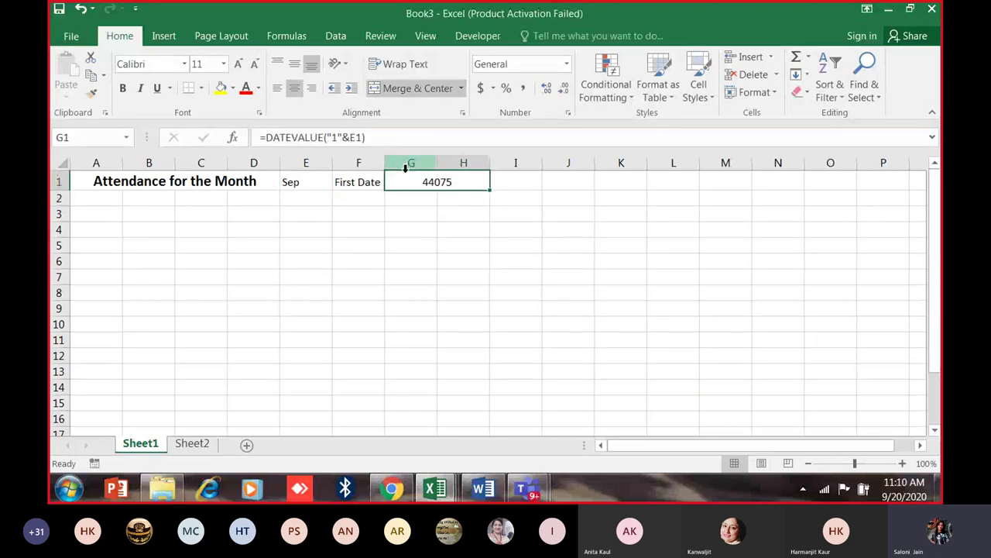
pyautogui.hotkey('ctrl', '1')
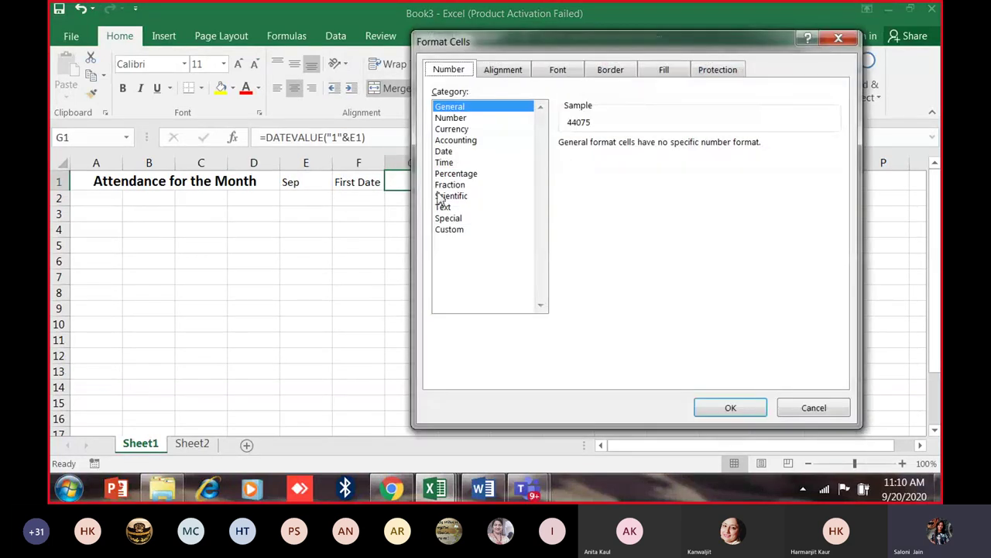
pyautogui.click(453, 153)
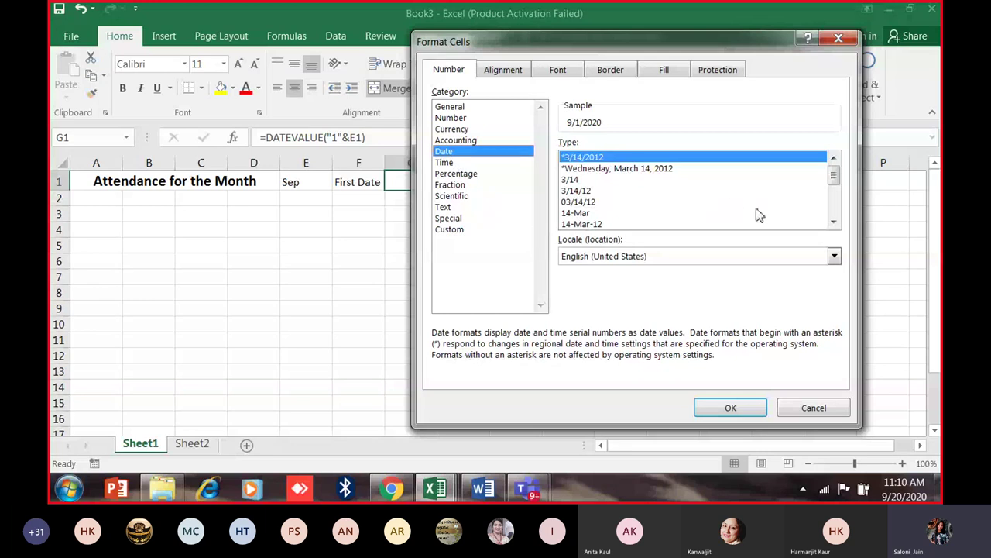
pyautogui.doubleClick(833, 222)
pyautogui.doubleClick(833, 222)
pyautogui.click(833, 223)
pyautogui.click(602, 213)
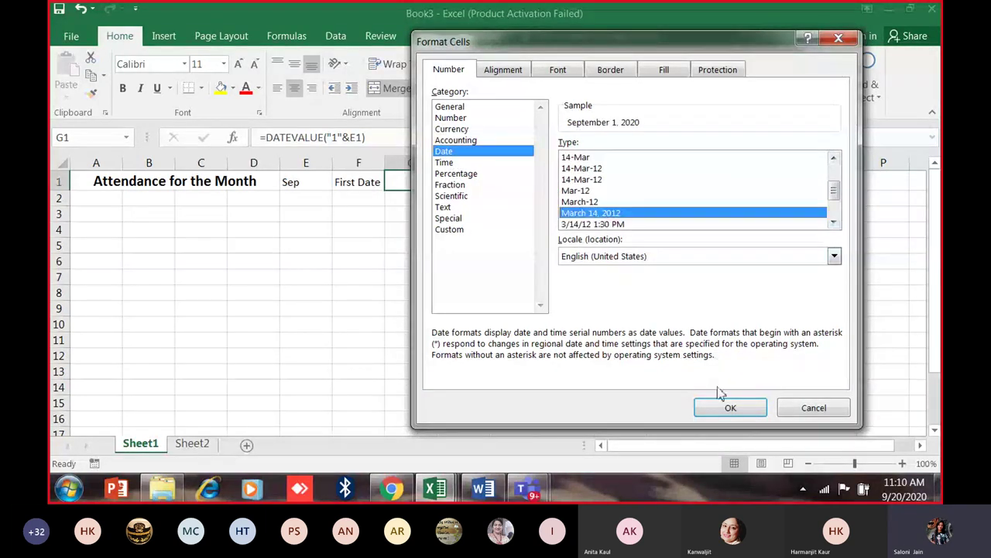
pyautogui.click(730, 407)
pyautogui.click(411, 309)
pyautogui.click(458, 189)
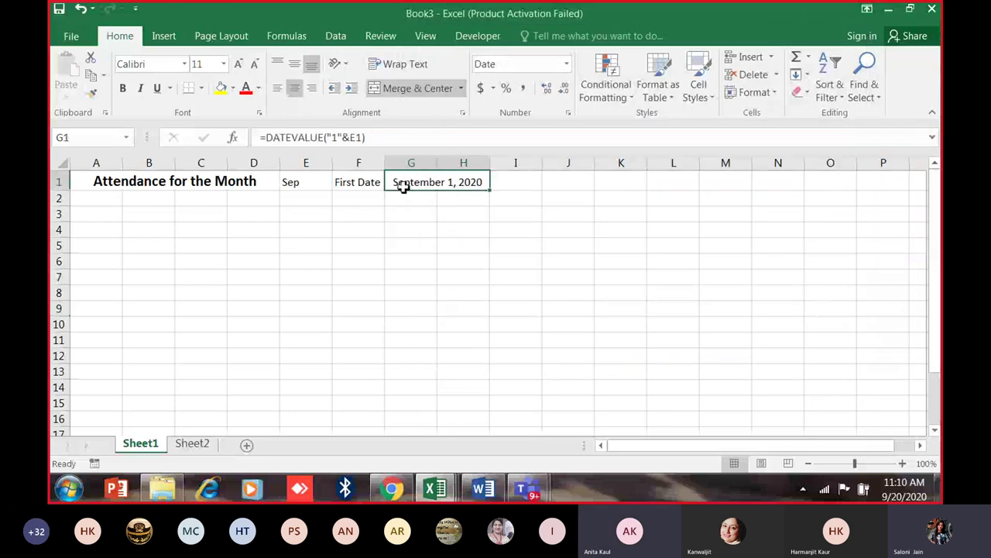
# Test the first-date formula by choosing Aug in the E1 month dropdown, and replace it with Nov.
pyautogui.click(311, 188)
pyautogui.click(339, 183)
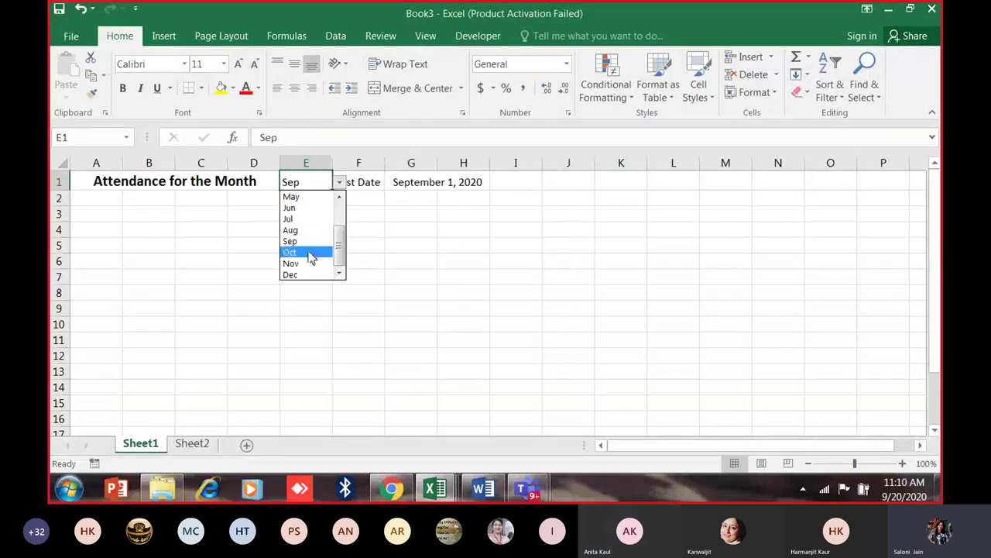
pyautogui.click(309, 231)
pyautogui.click(438, 182)
pyautogui.click(312, 186)
pyautogui.click(339, 183)
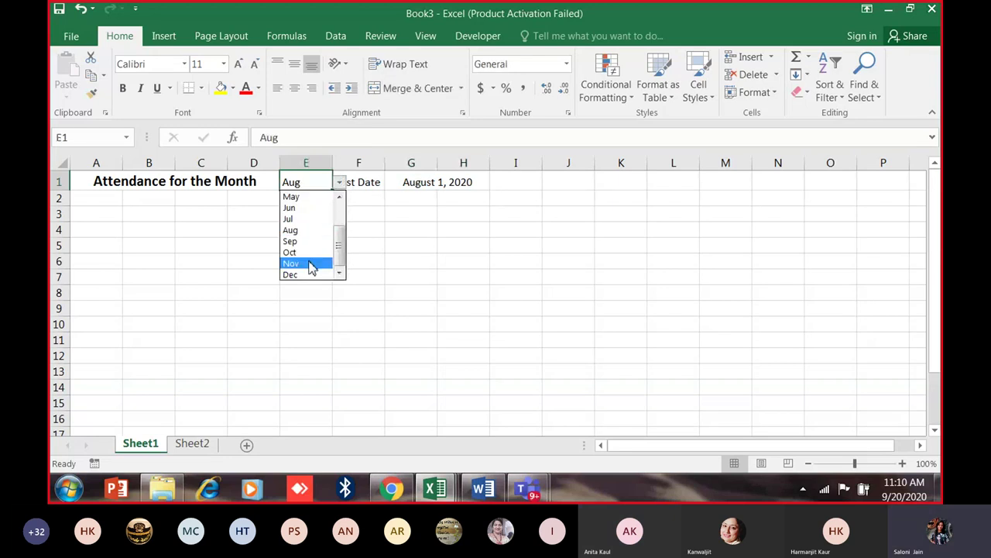
pyautogui.click(309, 264)
pyautogui.click(345, 182)
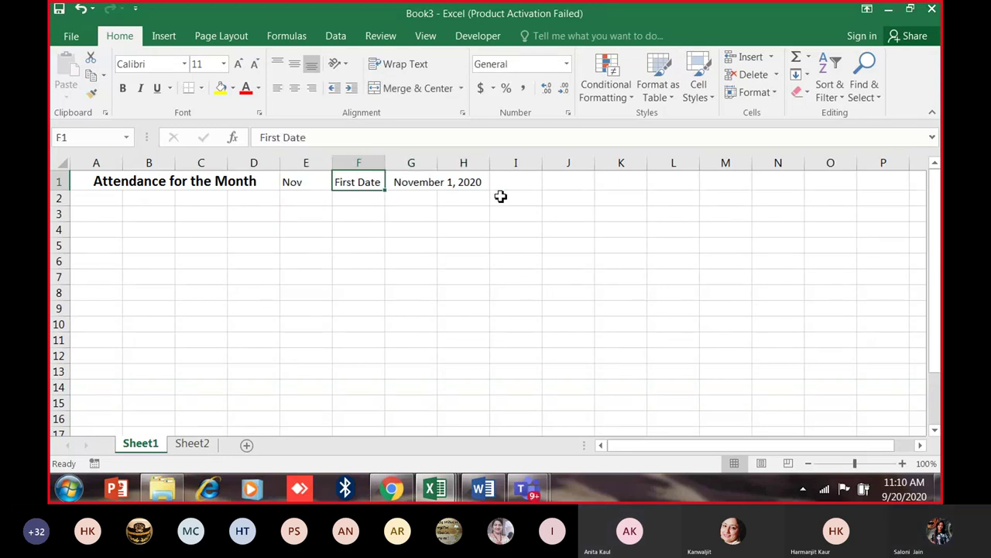
# Label J1 as Last Date and merge and center cells K1:L1 beside it.
pyautogui.click(573, 183)
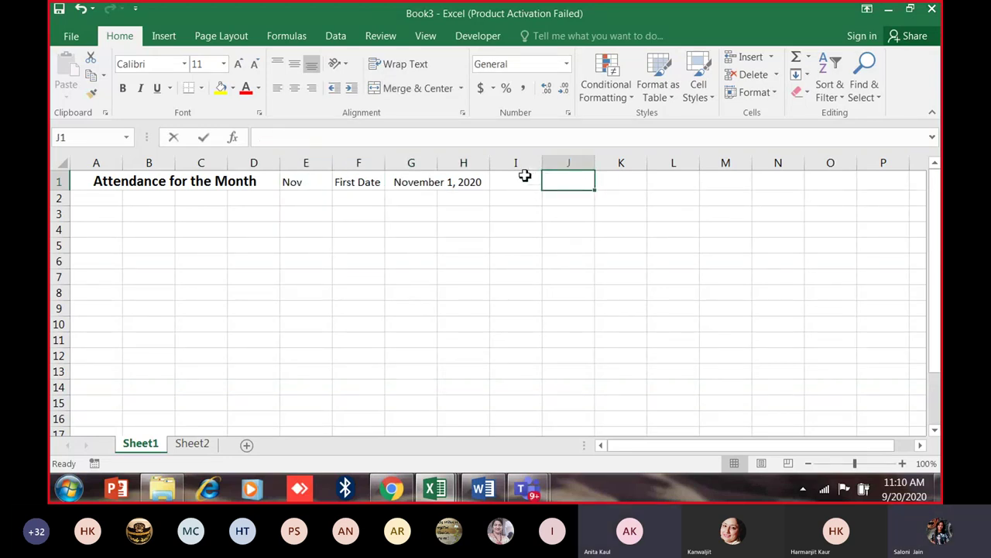
pyautogui.write('Last DAte')
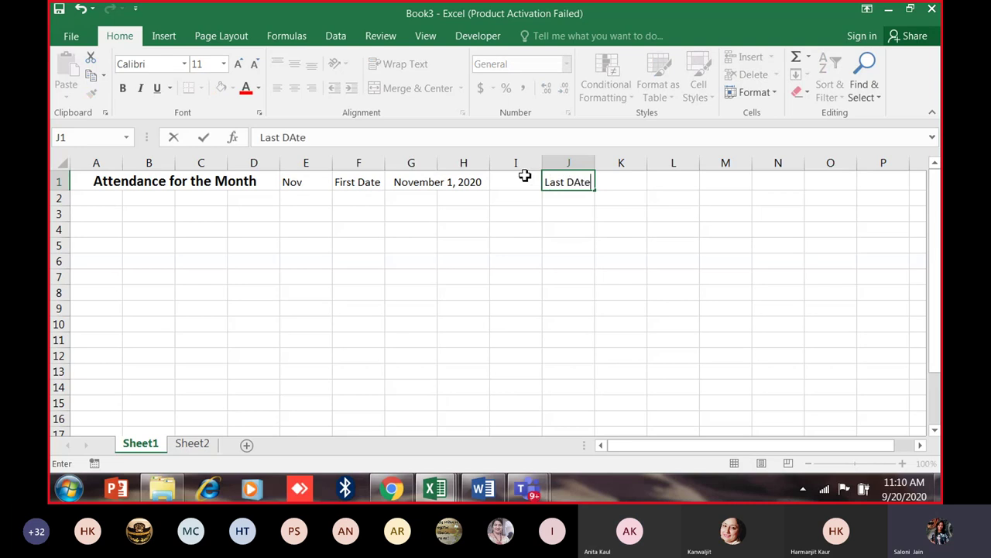
pyautogui.press('Tab')
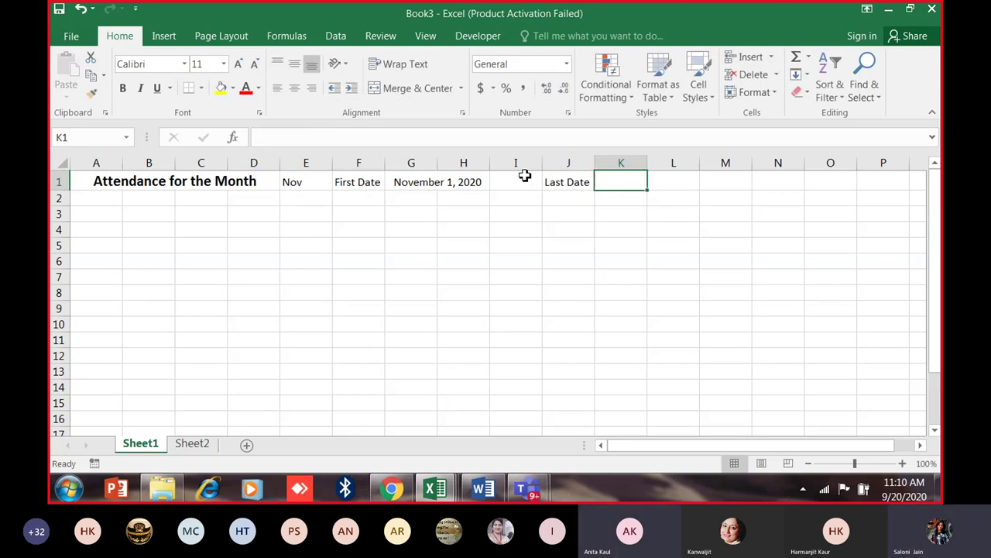
pyautogui.moveTo(621, 184); pyautogui.dragTo(672, 181)
pyautogui.click(413, 87)
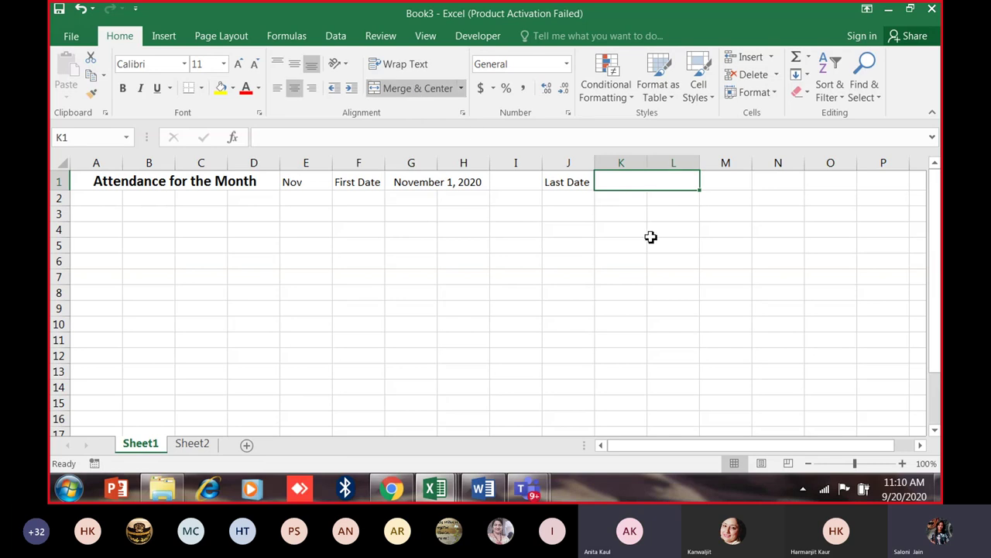
# Enter the formula =EOMONTH(G1,0) in the merged cell K1 to derive the month's last date.
pyautogui.write('=E')
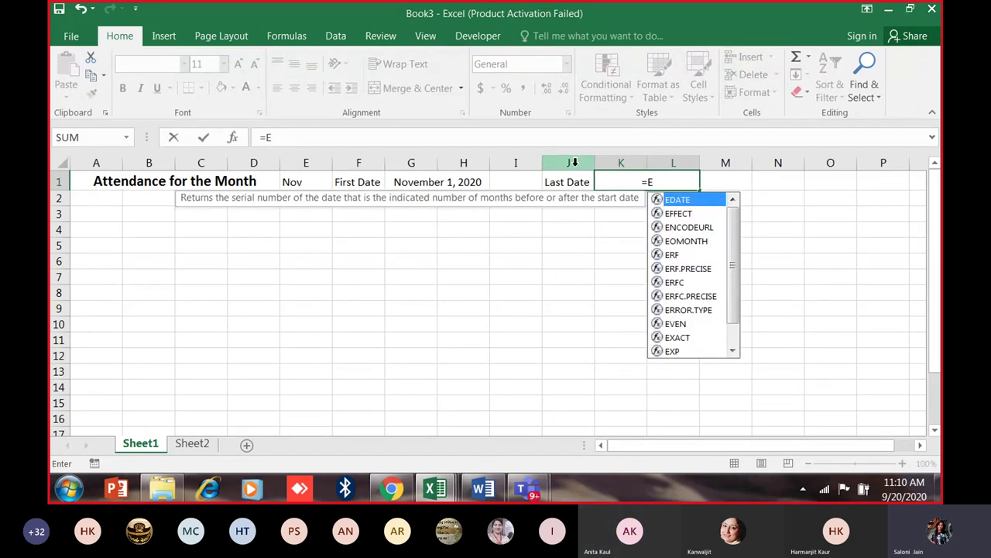
pyautogui.write('OMO')
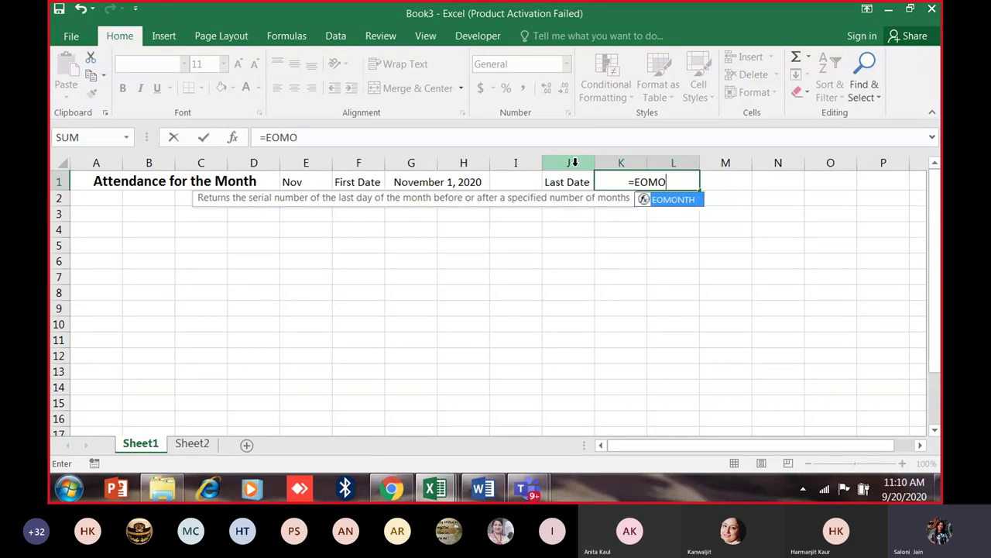
pyautogui.write('NTH(')
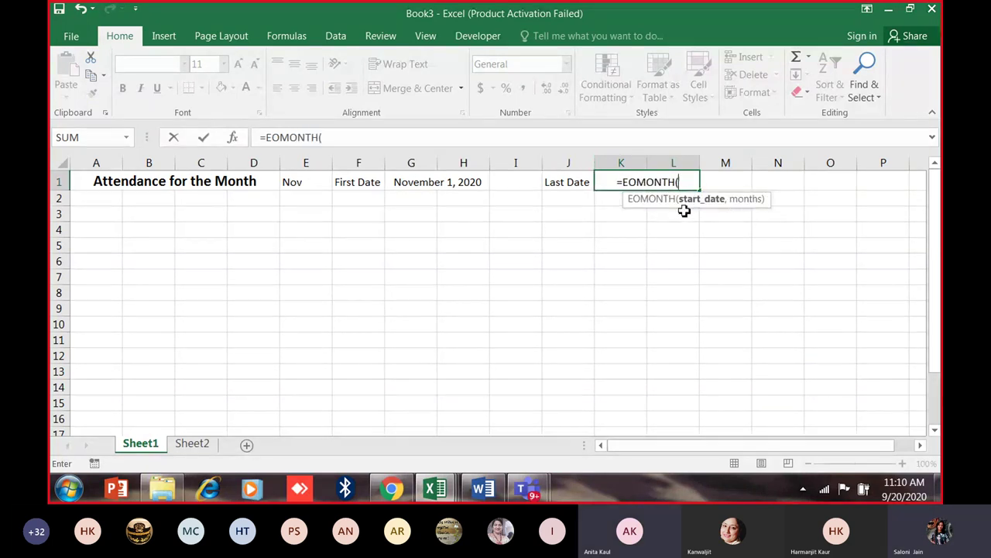
pyautogui.click(427, 184)
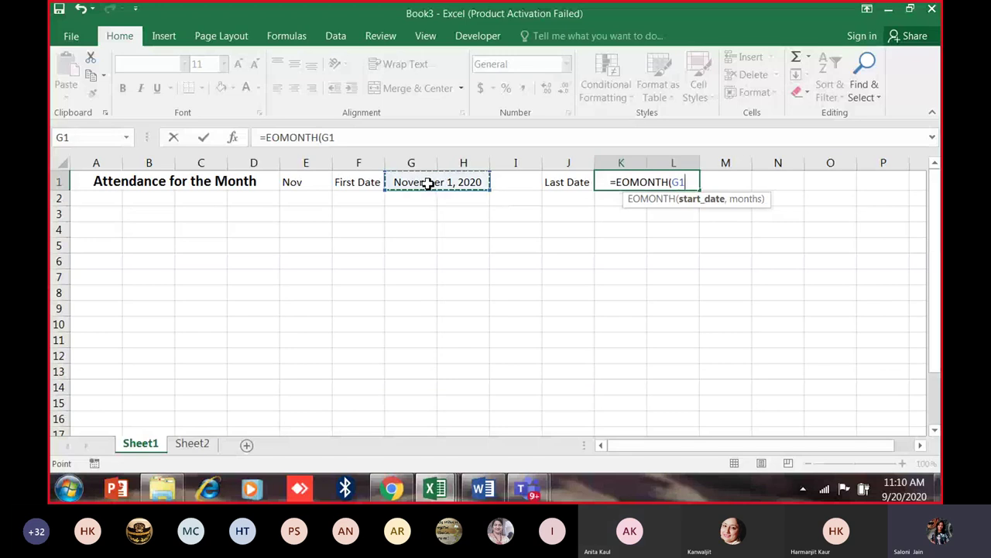
pyautogui.write(',')
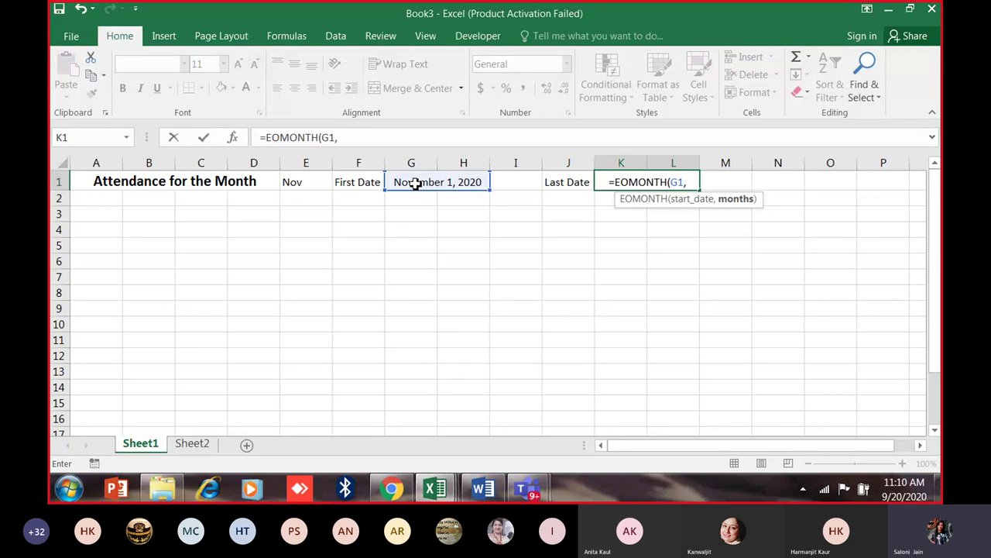
pyautogui.write('0')
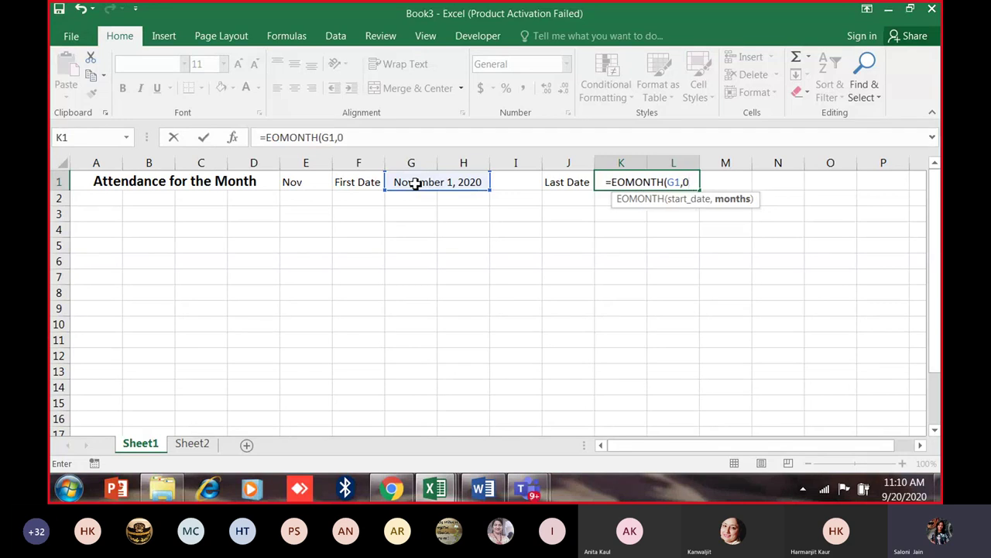
pyautogui.write(')')
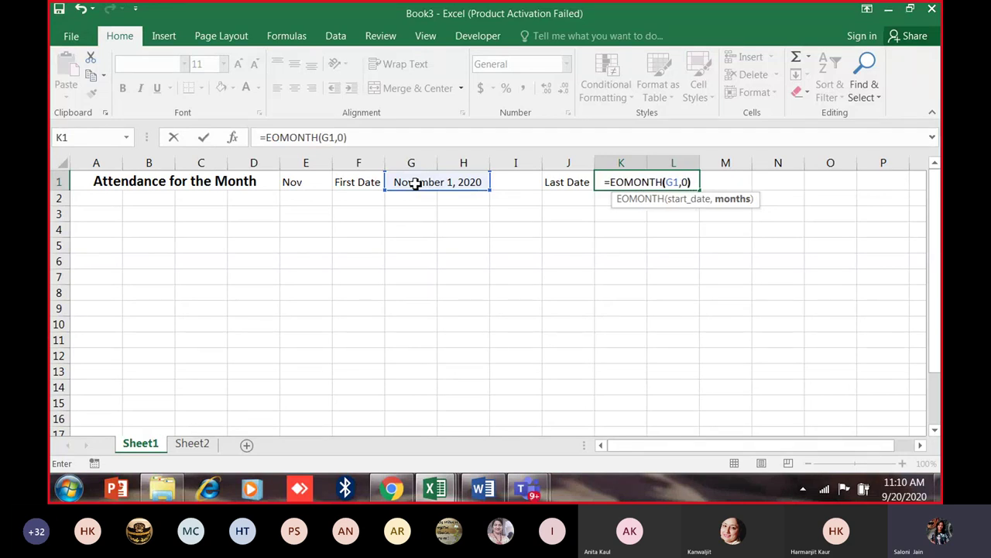
pyautogui.press('Return')
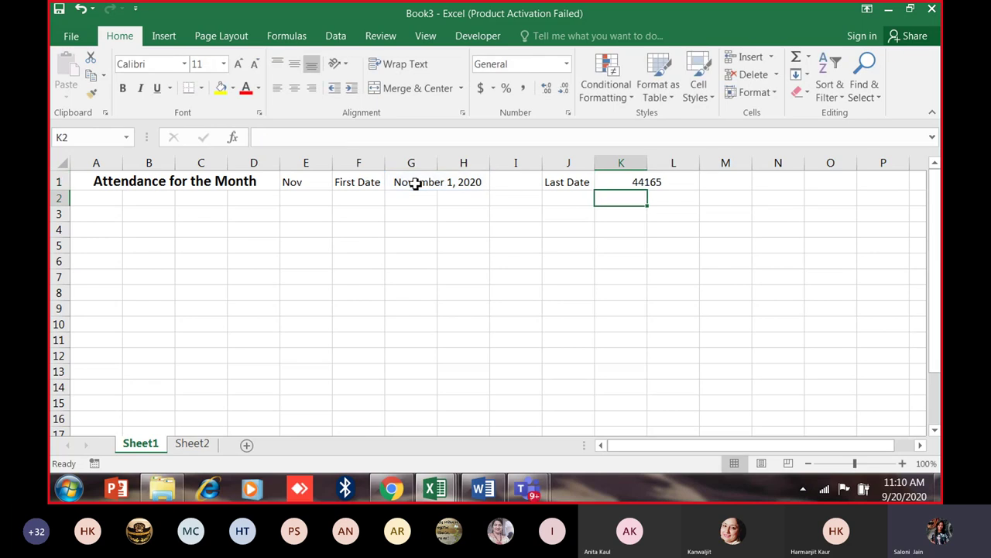
# Copy the date formatting of G1 onto K1 with Format Painter and finish in cell K9.
pyautogui.click(617, 184)
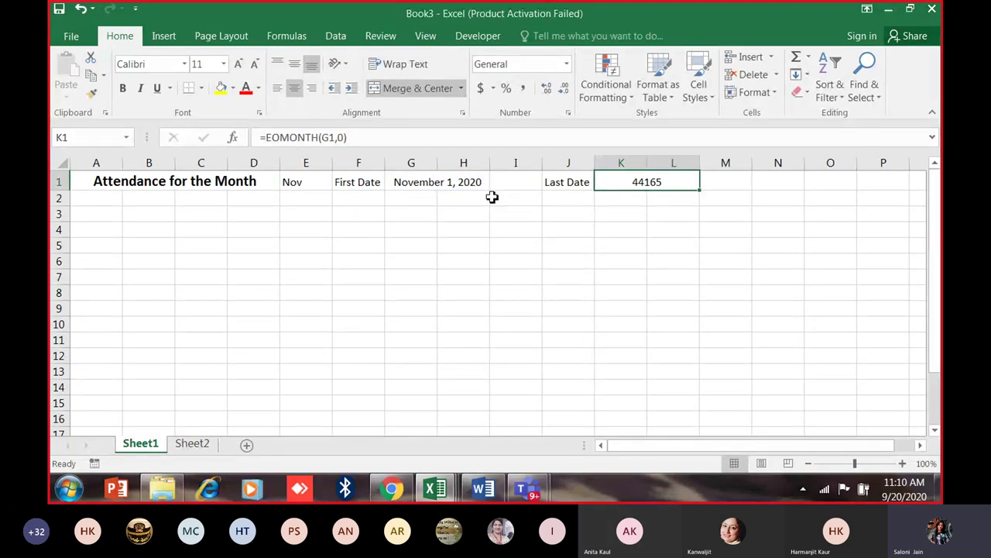
pyautogui.click(451, 183)
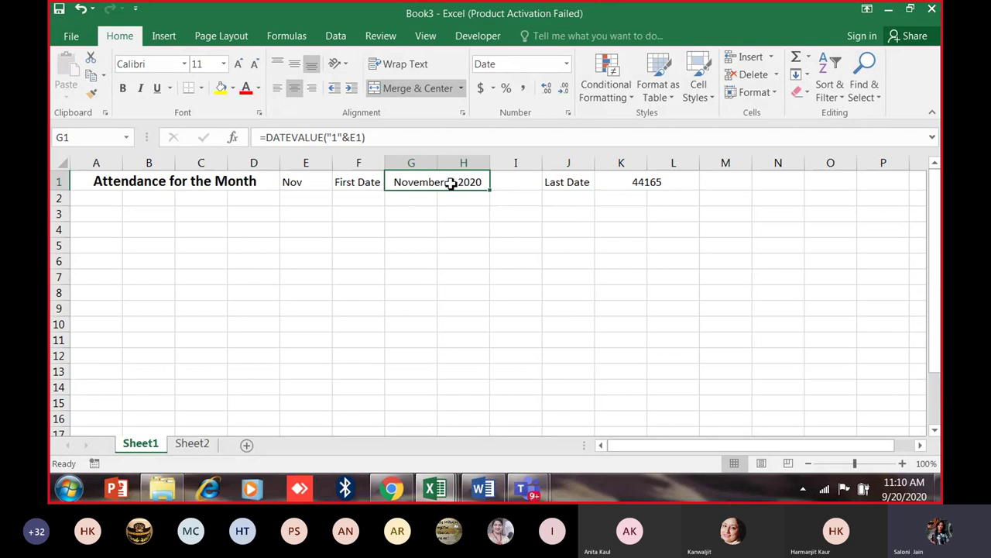
pyautogui.click(94, 96)
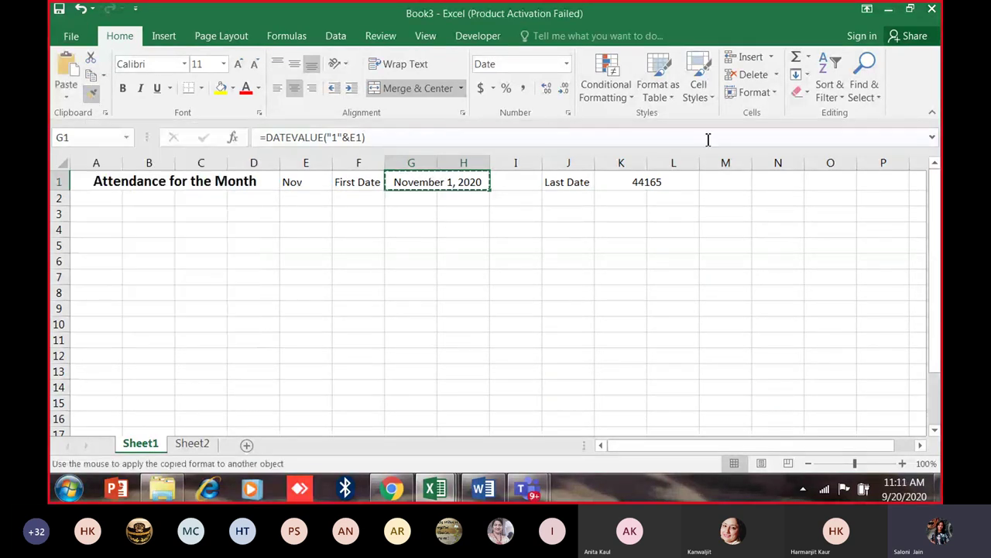
pyautogui.click(647, 181)
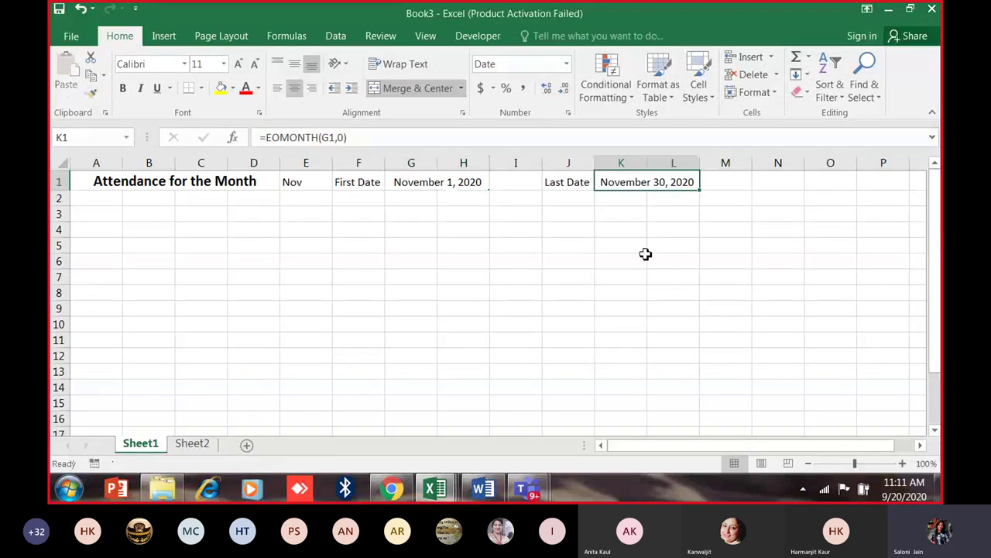
pyautogui.click(646, 305)
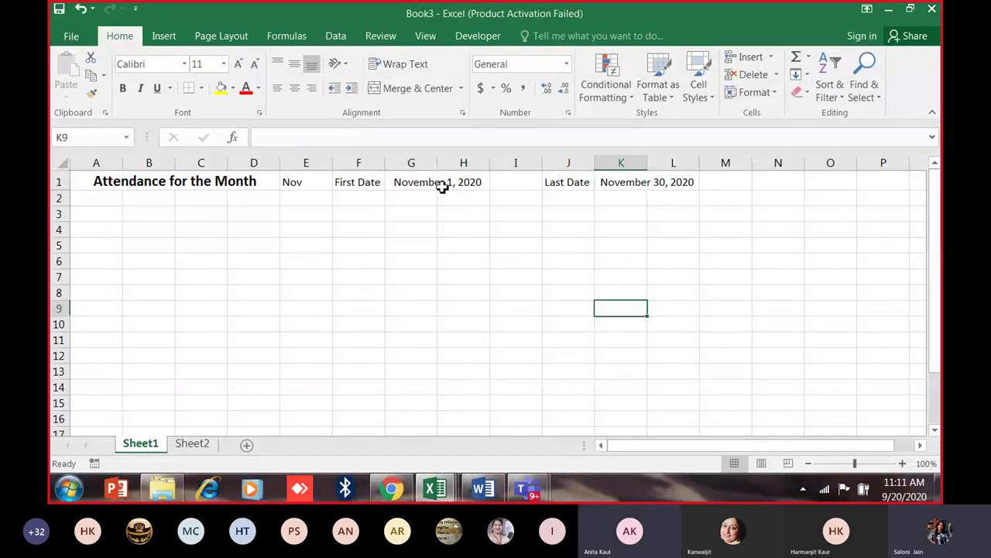
# Test the first-date and last-date formulas by choosing Aug, Nov and finally Sep in the E1 month dropdown.
pyautogui.click(303, 185)
pyautogui.click(340, 183)
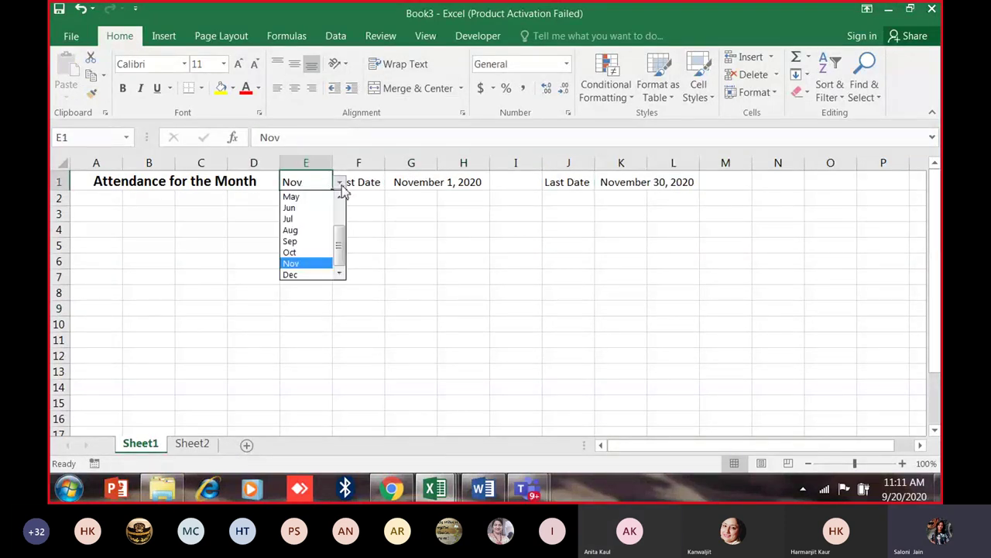
pyautogui.click(309, 229)
pyautogui.click(339, 183)
pyautogui.click(314, 263)
pyautogui.click(339, 183)
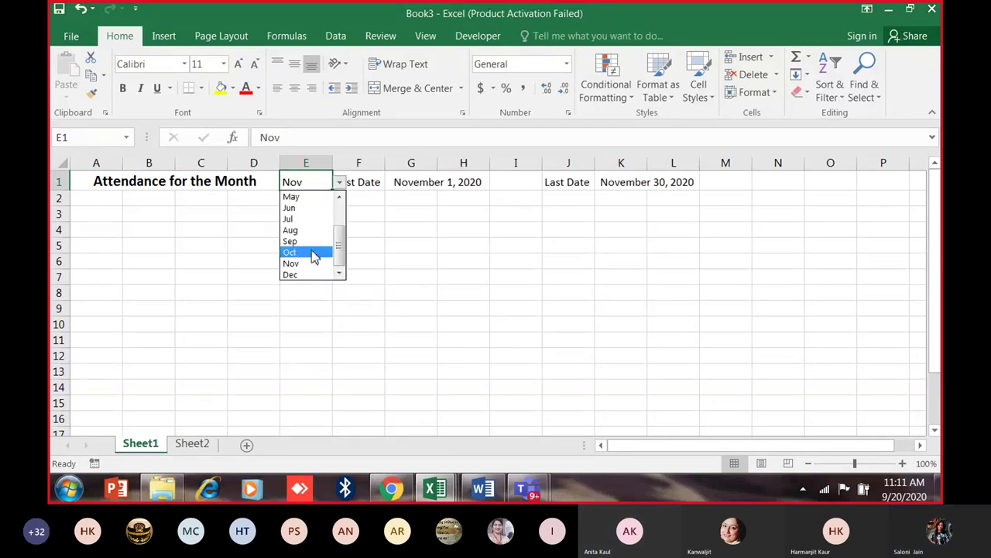
pyautogui.click(316, 264)
pyautogui.click(339, 183)
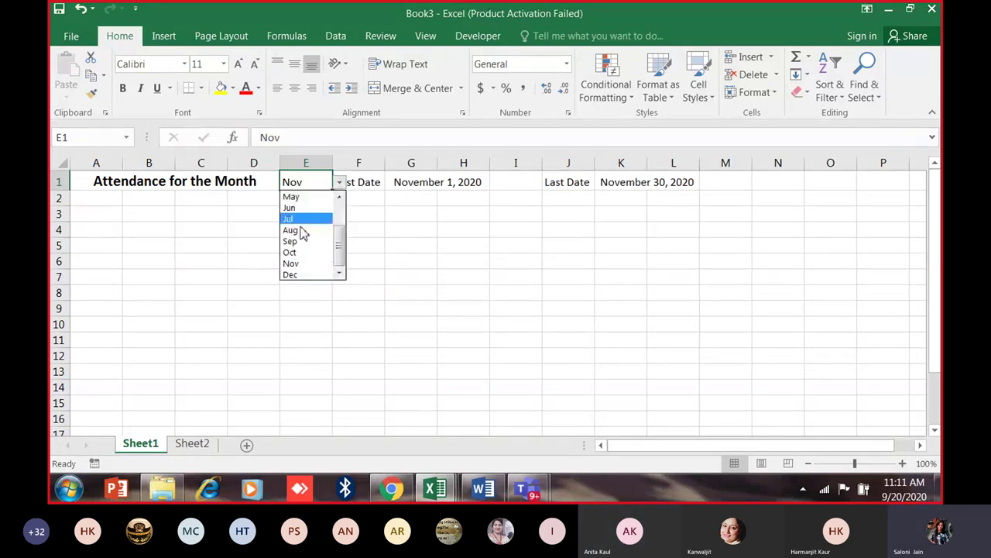
pyautogui.click(307, 241)
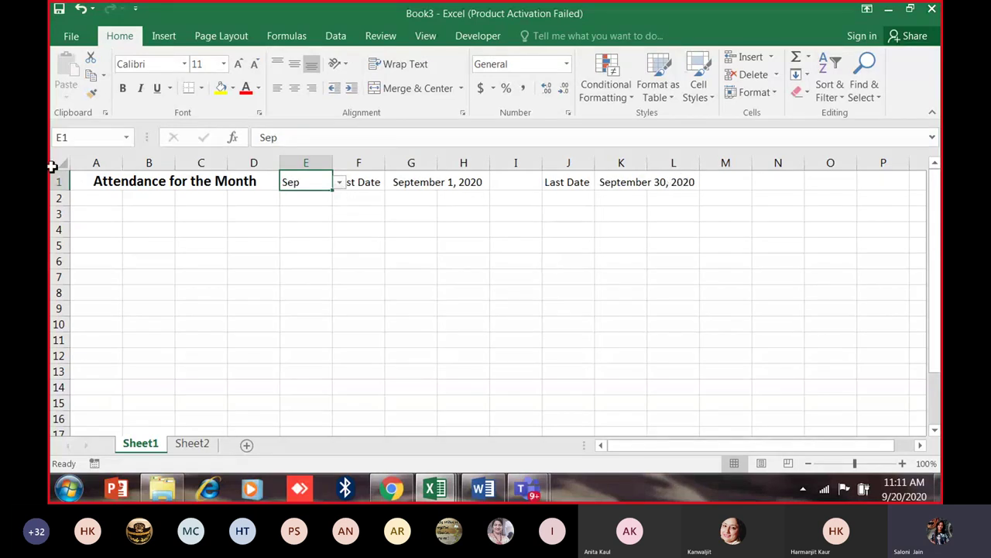
pyautogui.click(92, 264)
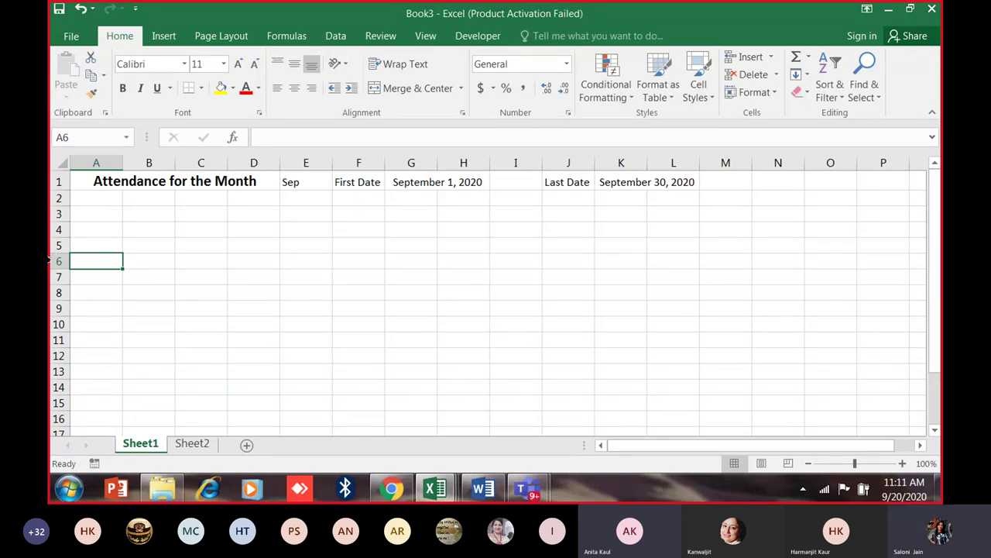
# Examine the date number format applied to the merged first-date cell G1, leaving it unmodified.
pyautogui.click(419, 184)
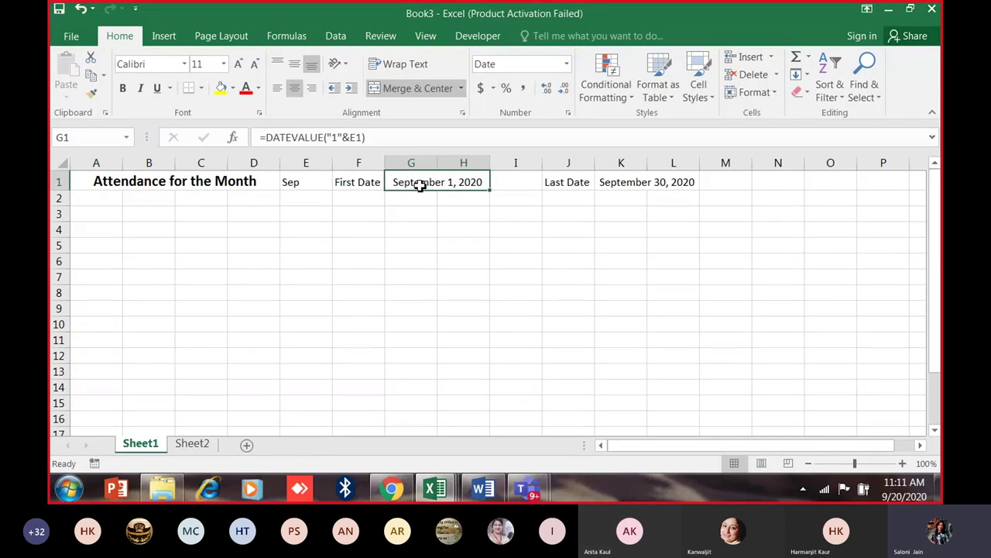
pyautogui.hotkey('ctrl', '1')
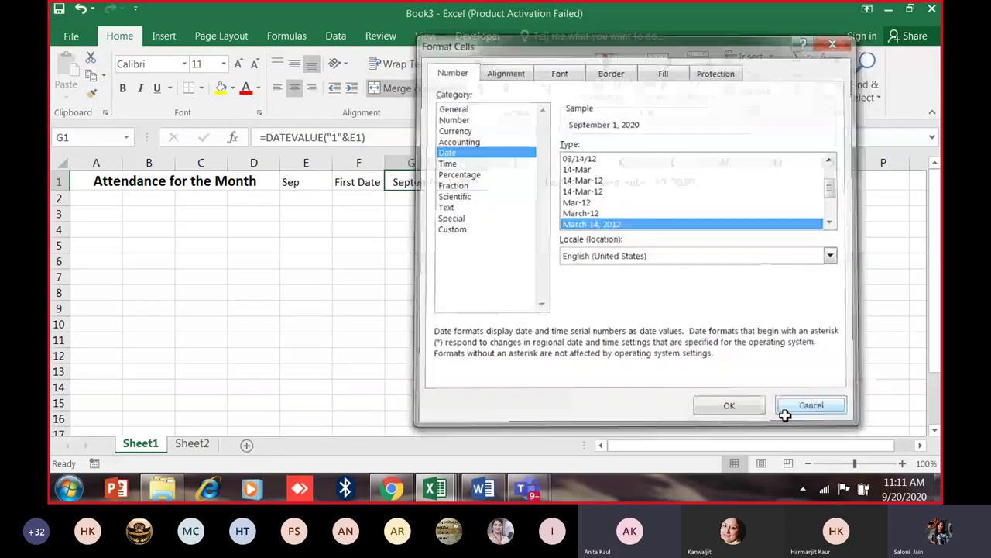
pyautogui.click(810, 408)
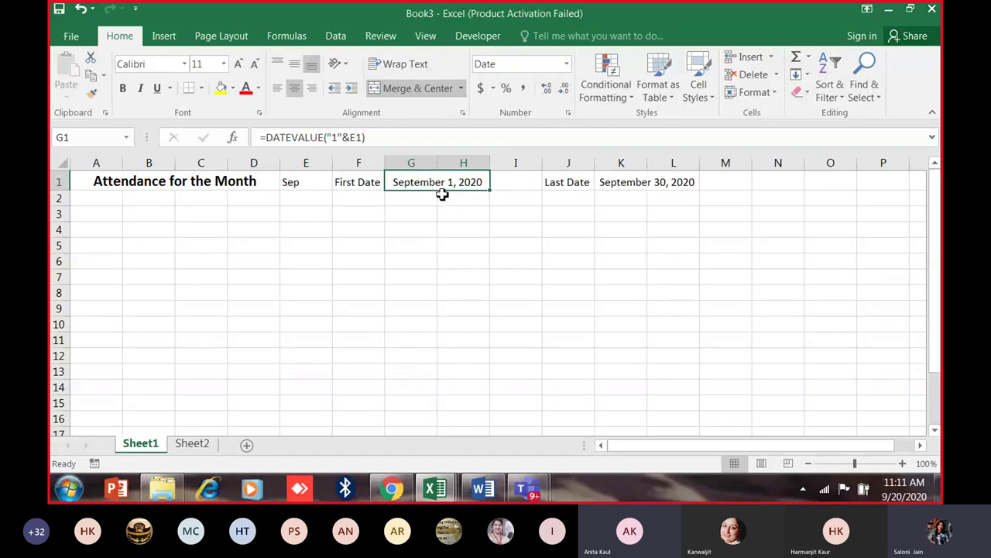
pyautogui.hotkey('ctrl', '1')
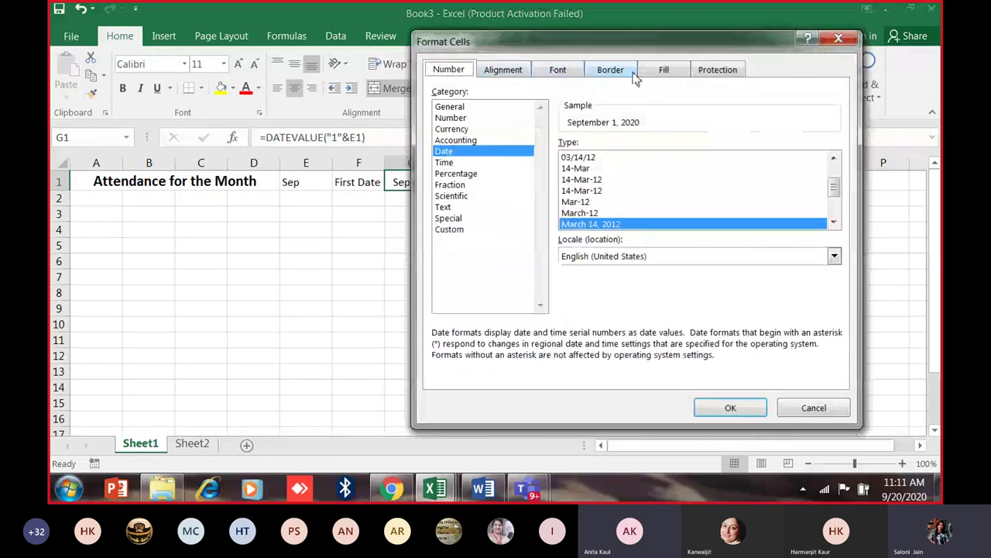
pyautogui.click(810, 408)
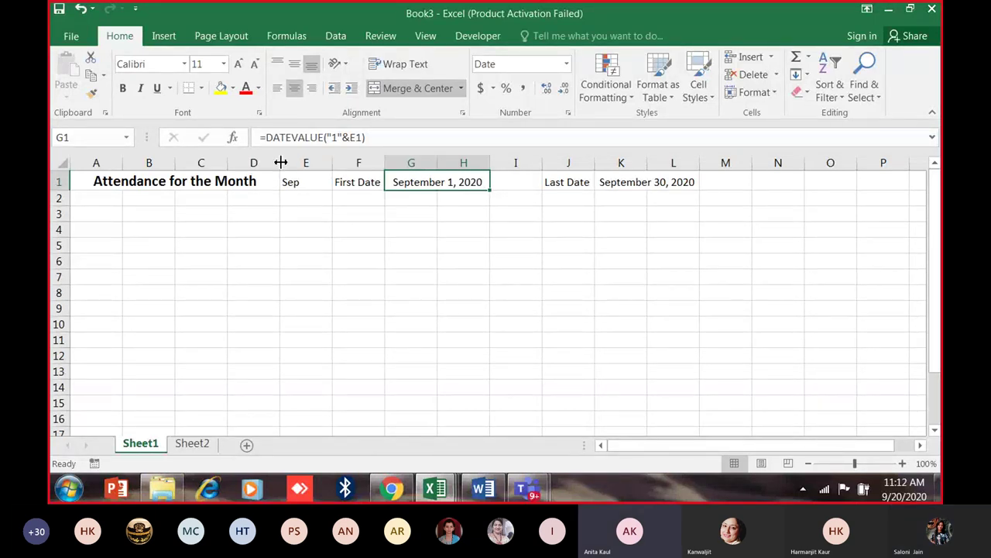
# Clear the first-date formula from G1 and the last-date formula from K1, keeping their labels.
pyautogui.press('Delete')
pyautogui.press('Right')
pyautogui.press('Right')
pyautogui.press('Right')
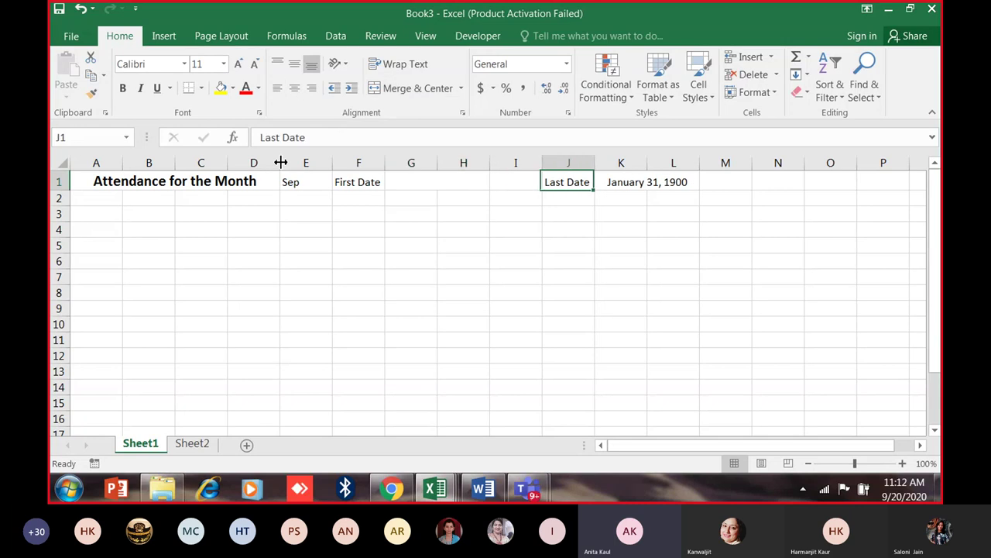
pyautogui.press('Delete')
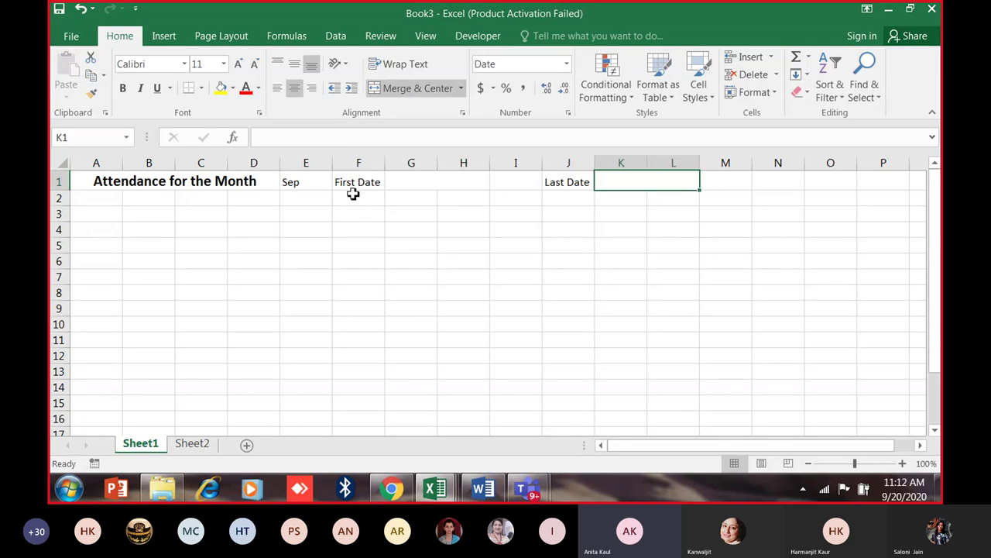
pyautogui.click(409, 184)
# Clear the chosen month from E1 and check the cell's dropdown list without picking a month.
pyautogui.click(294, 184)
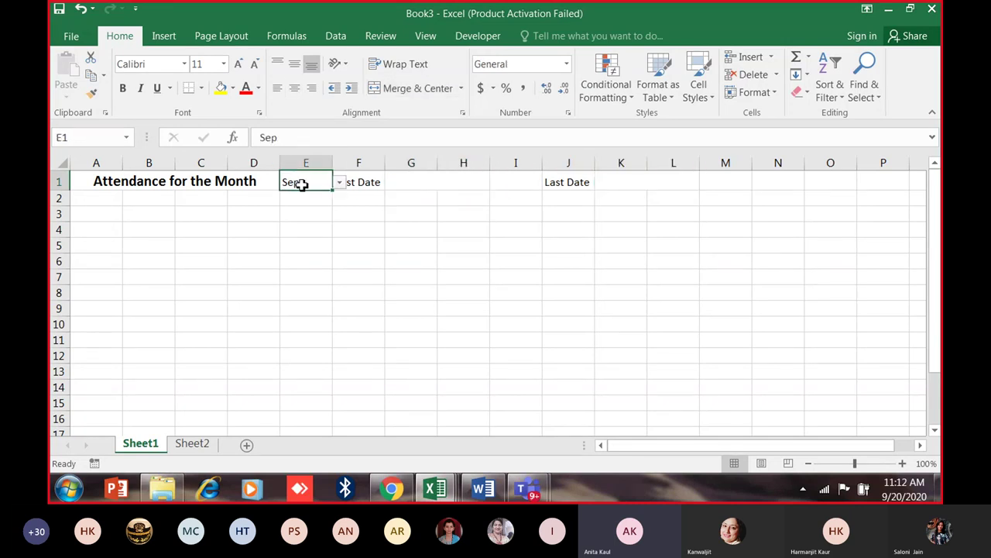
pyautogui.press('Delete')
pyautogui.click(310, 221)
pyautogui.click(322, 179)
pyautogui.click(331, 184)
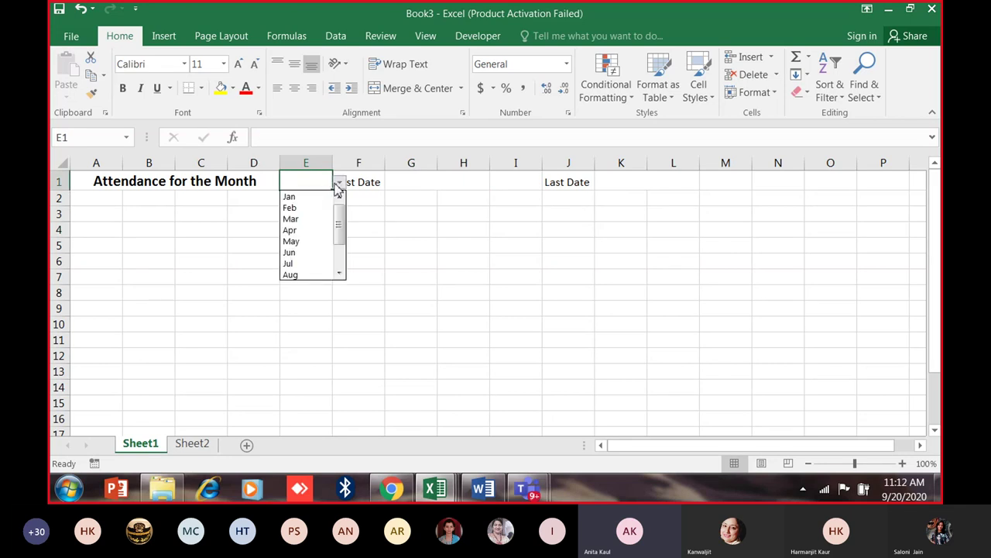
pyautogui.click(378, 267)
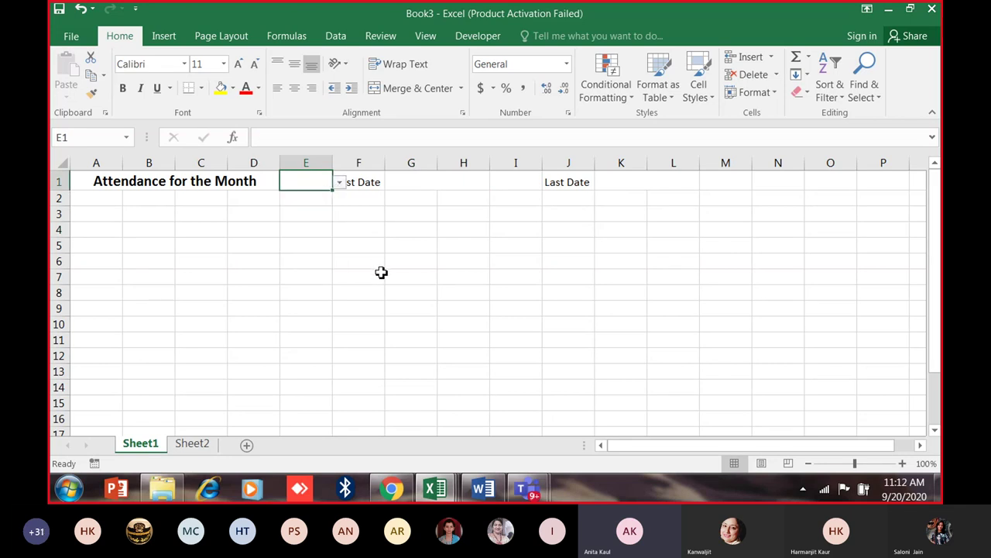
# Clear everything from E1, including its dropdown validation, and widen column E slightly.
pyautogui.rightClick(304, 159)
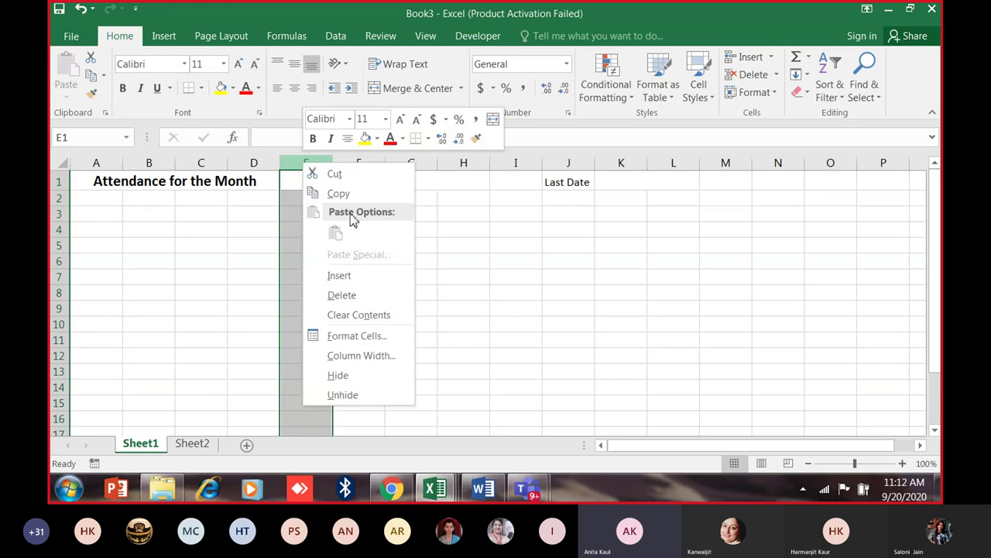
pyautogui.press('Escape')
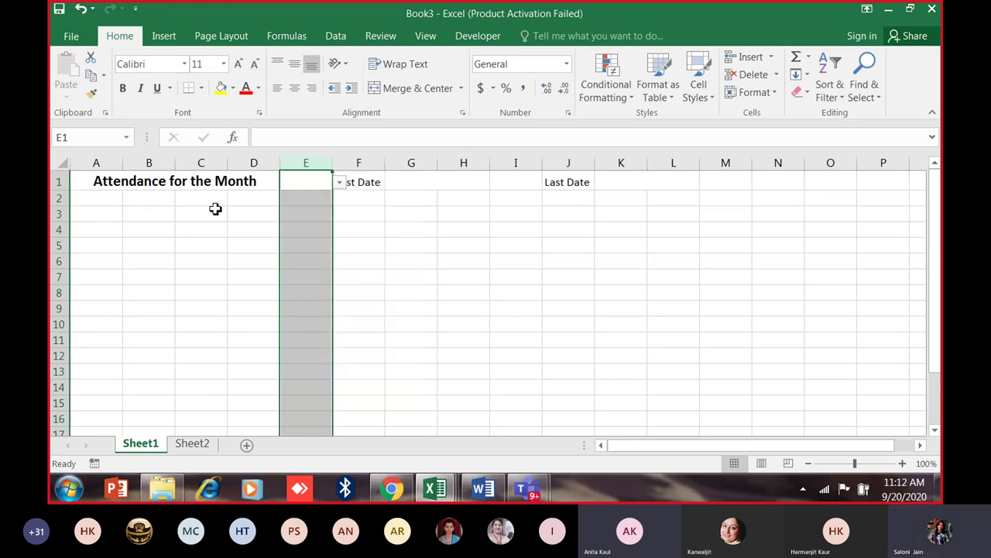
pyautogui.click(325, 187)
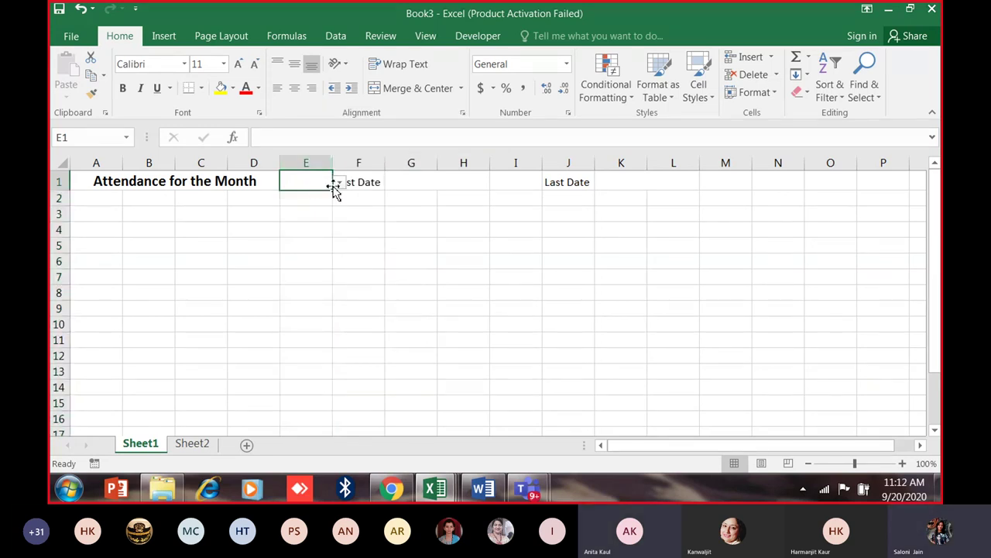
pyautogui.rightClick(305, 186)
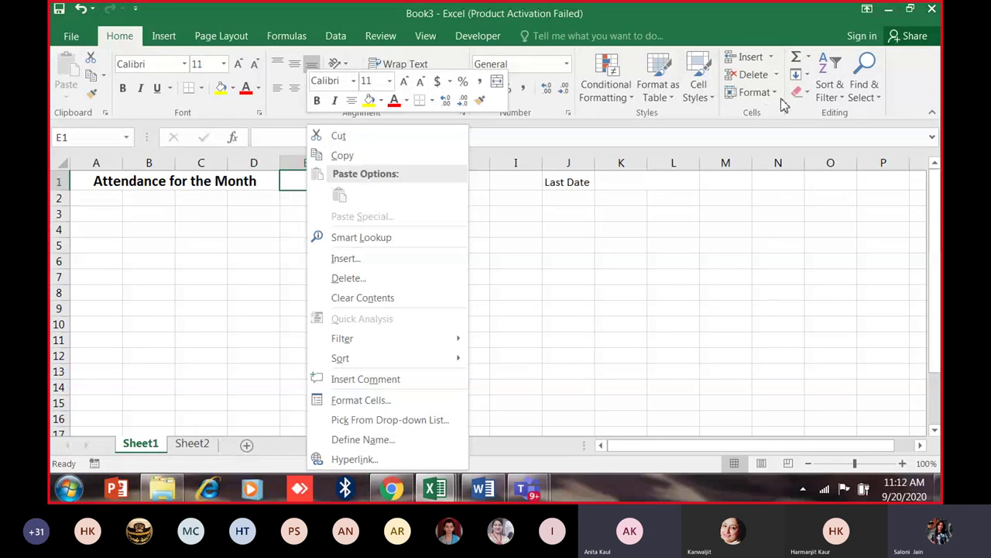
pyautogui.click(784, 105)
pyautogui.click(805, 92)
pyautogui.click(821, 119)
pyautogui.click(325, 259)
pyautogui.click(317, 198)
pyautogui.click(313, 181)
pyautogui.moveTo(333, 161); pyautogui.dragTo(345, 170)
# Review the month list in A1:A12 on Sheet2 and return to Sheet1.
pyautogui.click(192, 443)
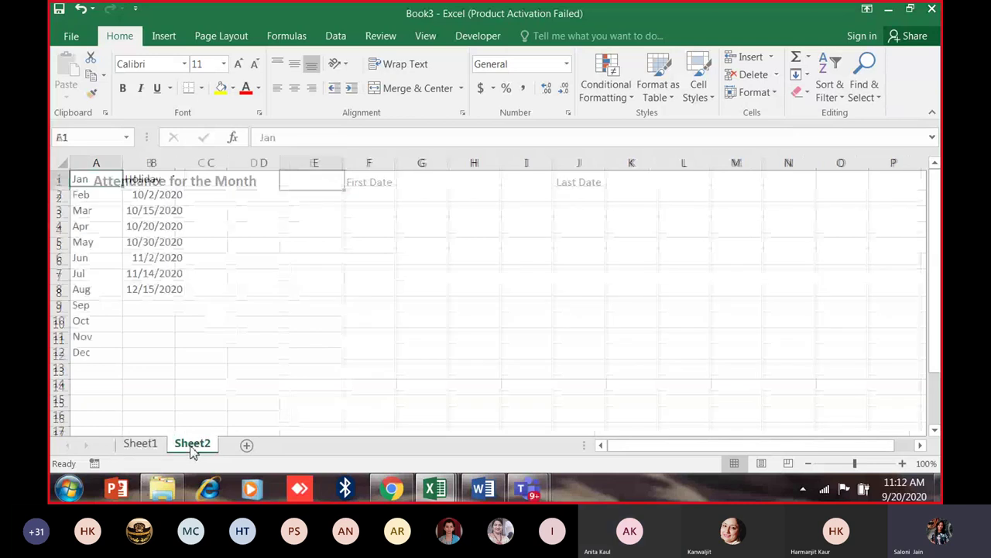
pyautogui.moveTo(107, 180); pyautogui.dragTo(117, 355)
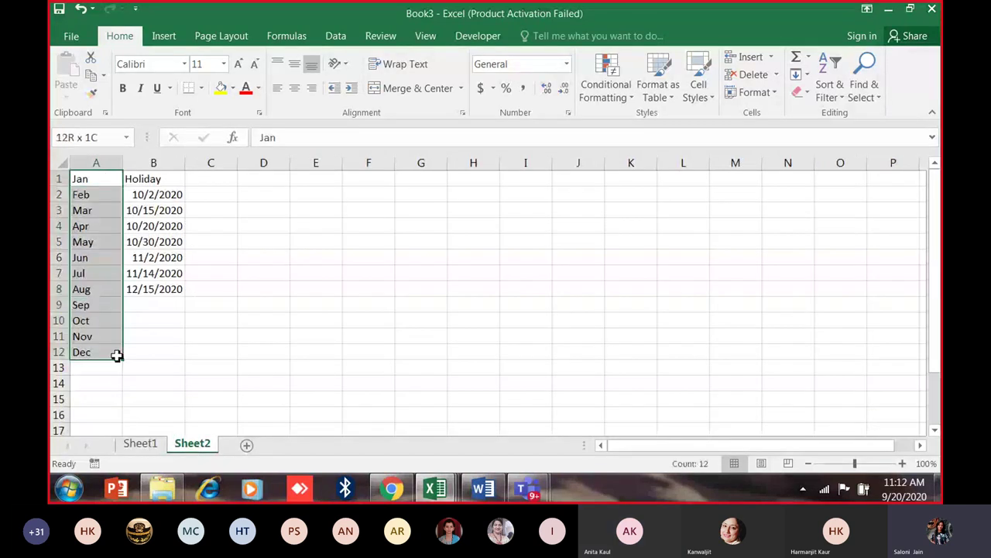
pyautogui.click(80, 179)
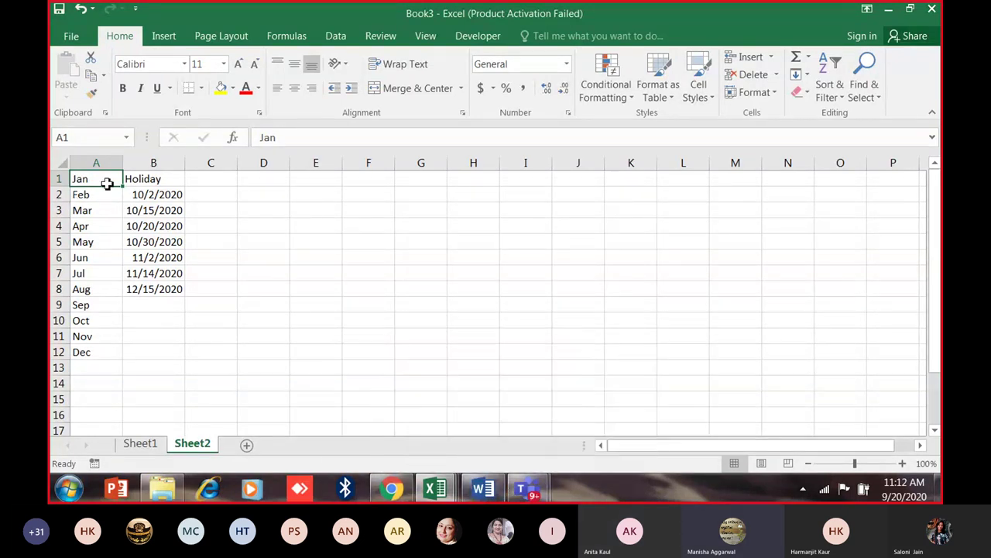
pyautogui.click(136, 445)
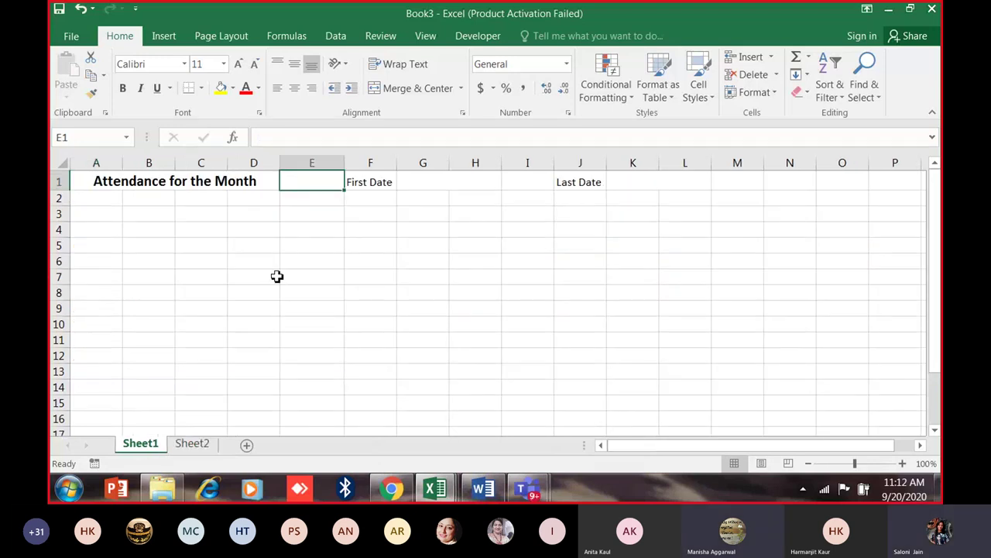
pyautogui.click(206, 449)
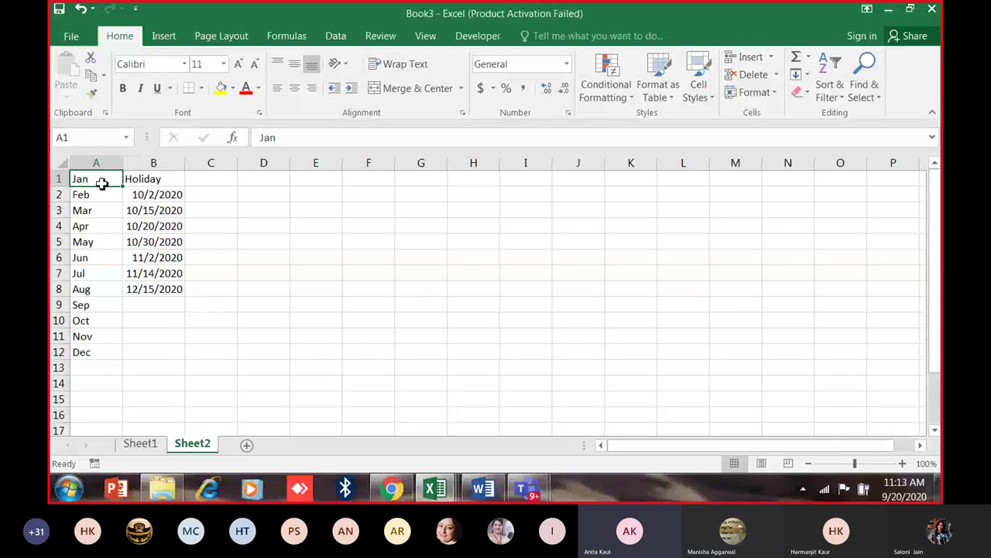
pyautogui.moveTo(97, 189); pyautogui.dragTo(91, 351)
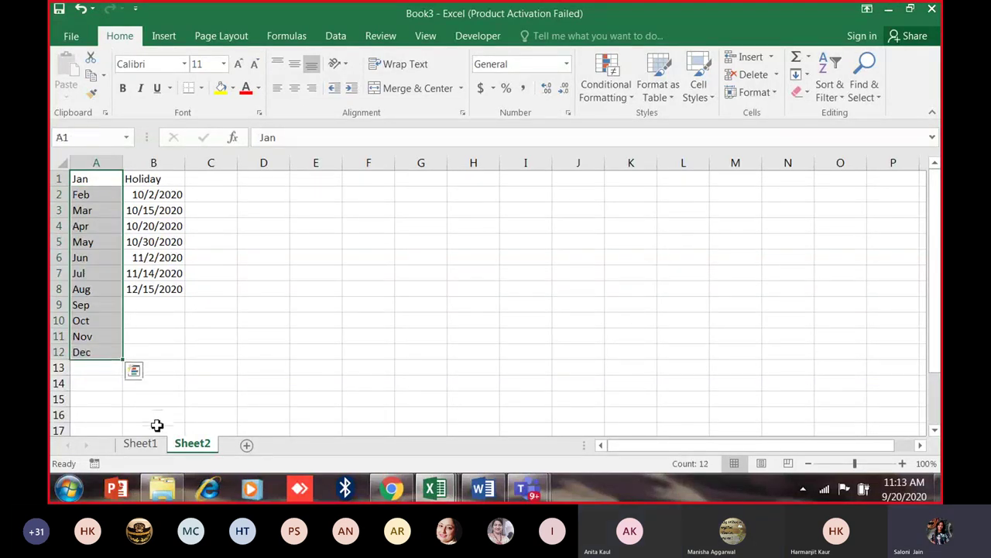
pyautogui.click(140, 443)
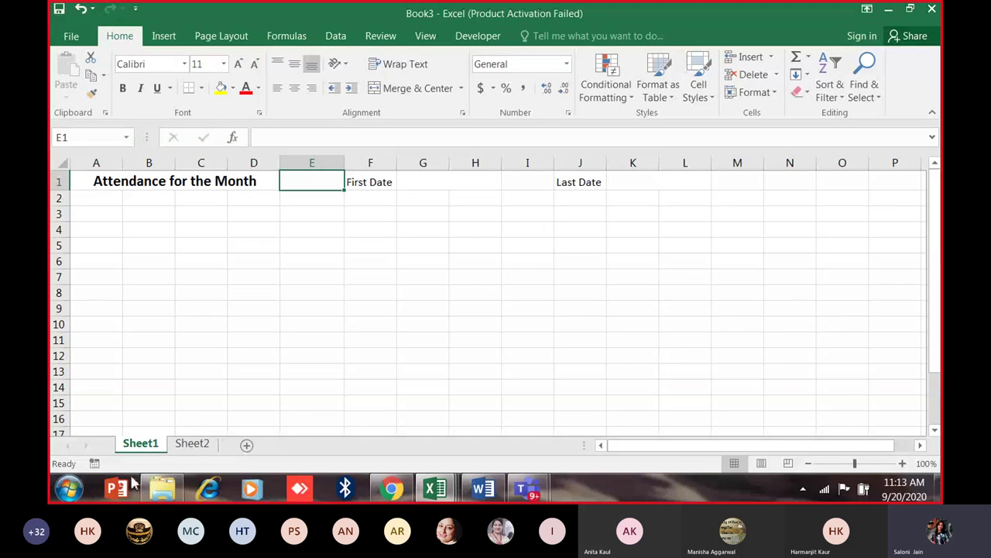
# Refill the month list on Sheet2 from Jan in A1 down to Dec in A12.
pyautogui.click(192, 443)
pyautogui.click(102, 181)
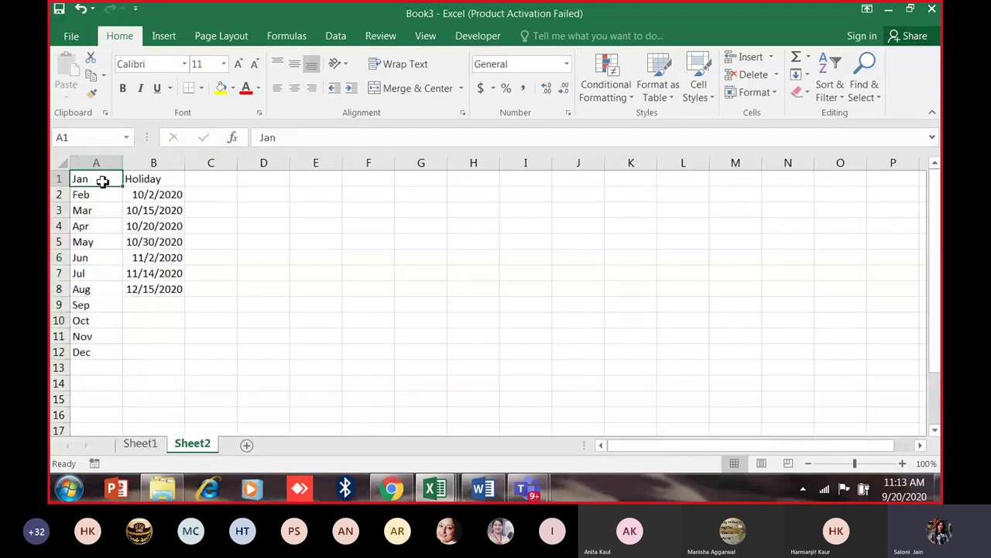
pyautogui.write('J')
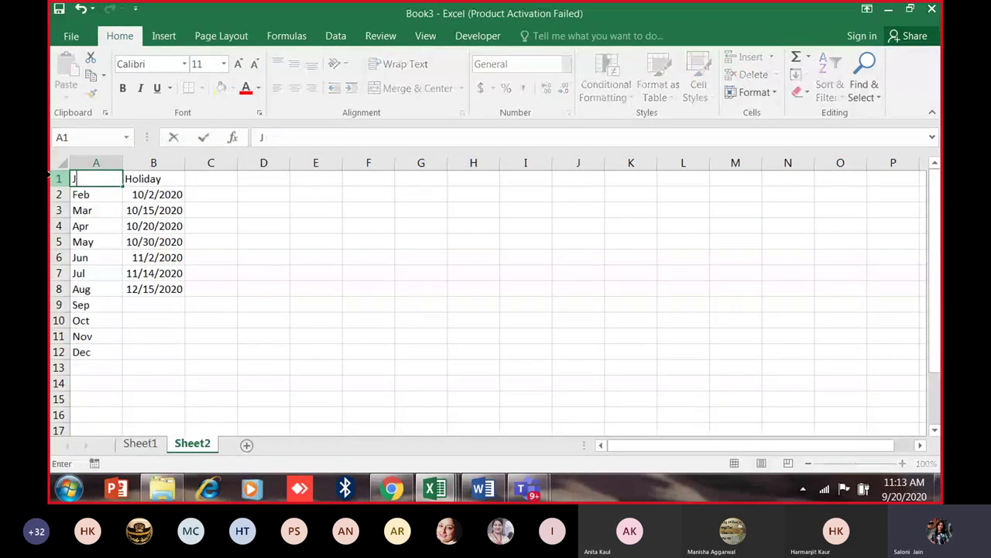
pyautogui.click(99, 283)
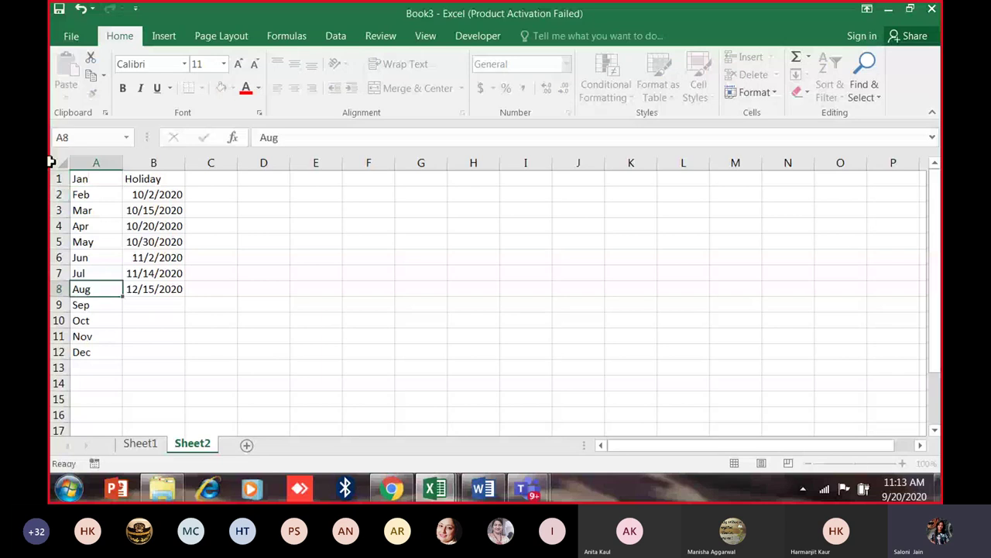
pyautogui.click(98, 180)
pyautogui.moveTo(121, 190); pyautogui.dragTo(121, 367)
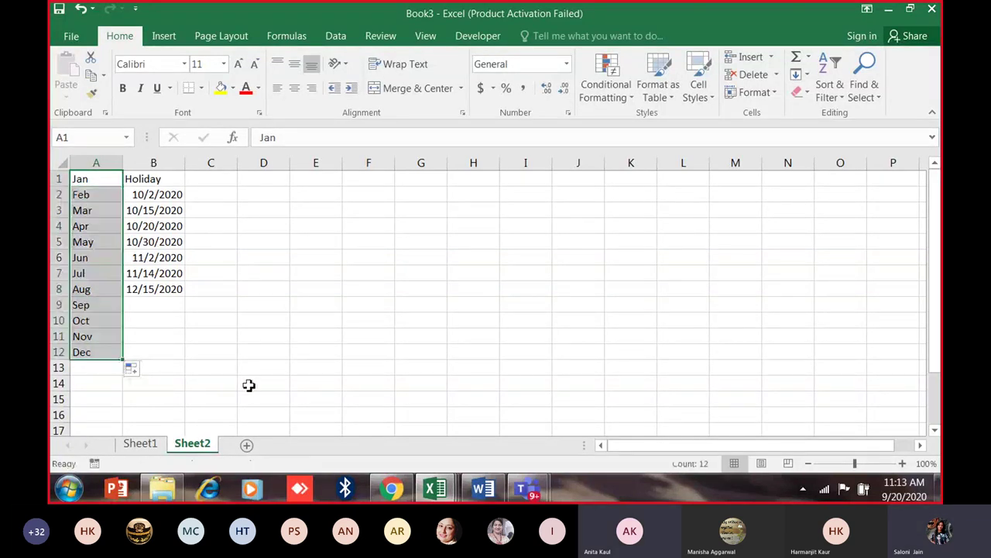
pyautogui.click(104, 178)
pyautogui.moveTo(124, 189); pyautogui.dragTo(112, 365)
pyautogui.click(95, 353)
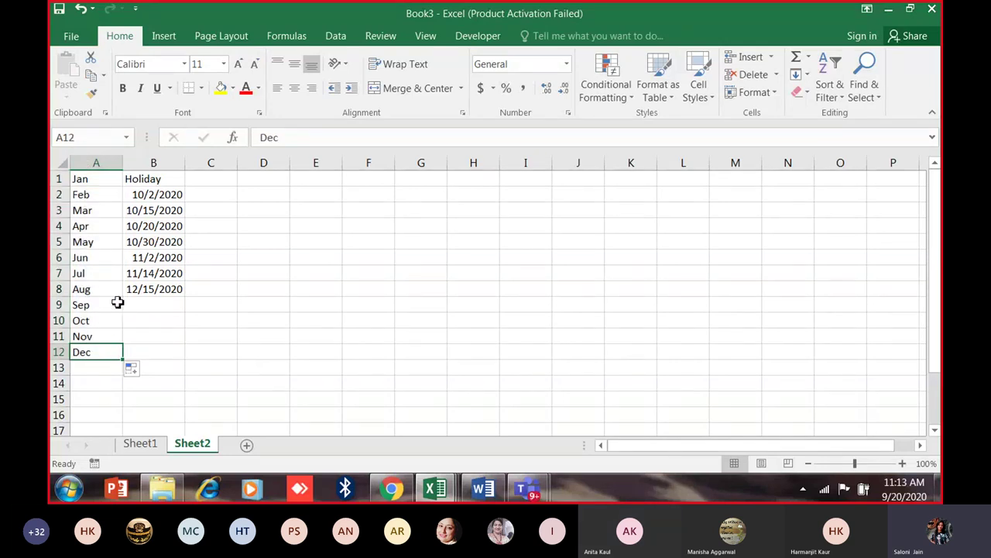
# Examine the holiday dates in B2:B8 alongside the month list on Sheet2.
pyautogui.click(144, 194)
pyautogui.moveTo(144, 194); pyautogui.dragTo(160, 294)
pyautogui.click(153, 194)
pyautogui.moveTo(152, 194); pyautogui.dragTo(157, 288)
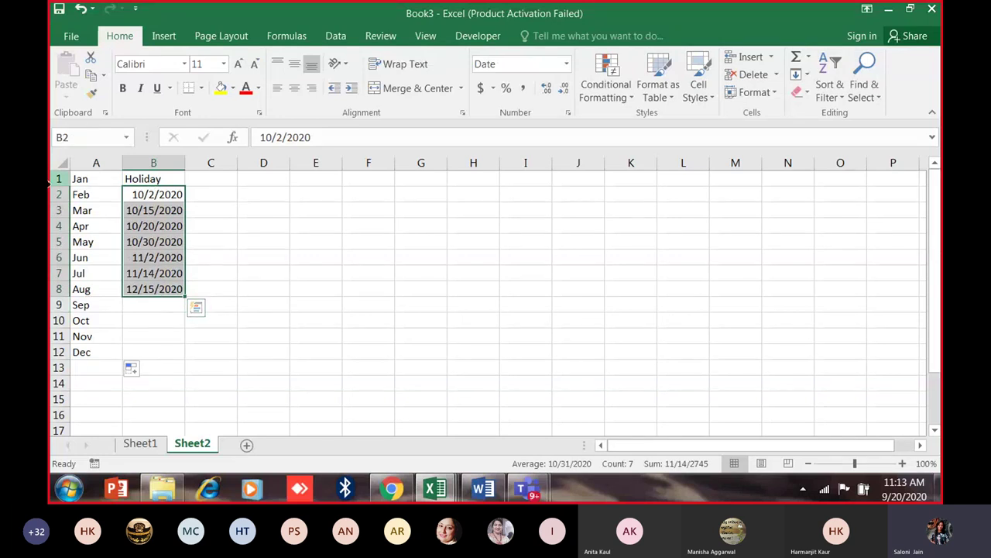
pyautogui.click(138, 196)
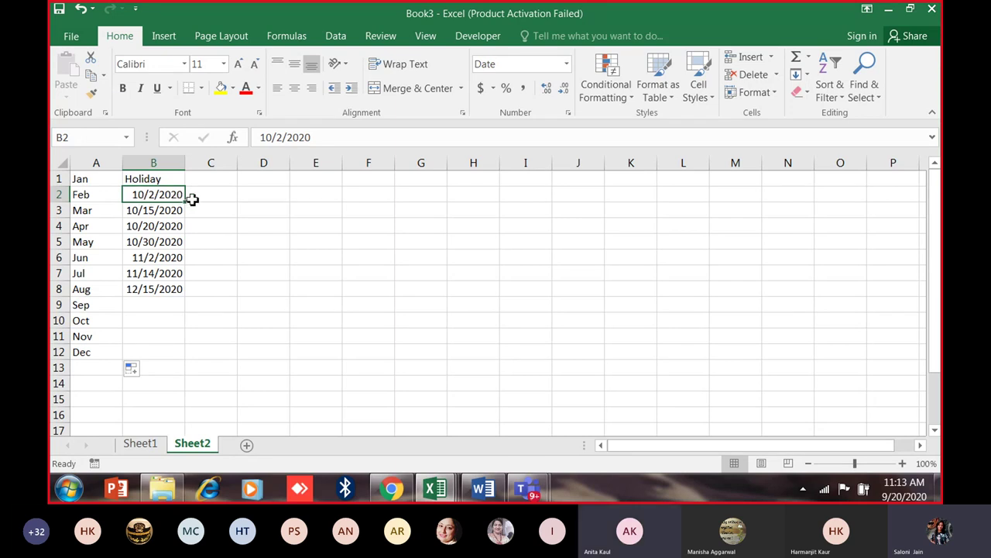
pyautogui.click(98, 195)
pyautogui.moveTo(98, 178); pyautogui.dragTo(98, 337)
pyautogui.moveTo(150, 194); pyautogui.dragTo(159, 290)
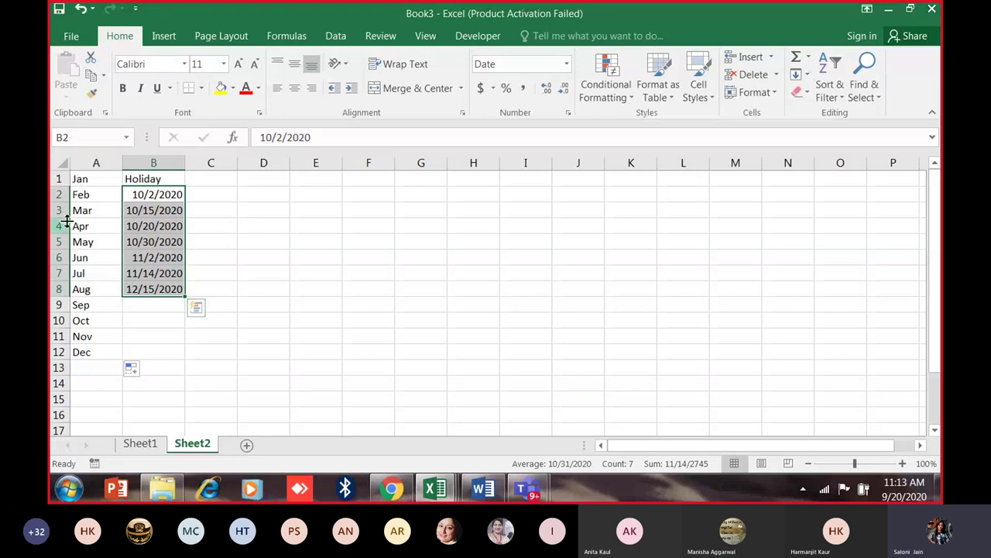
pyautogui.moveTo(157, 194); pyautogui.dragTo(158, 290)
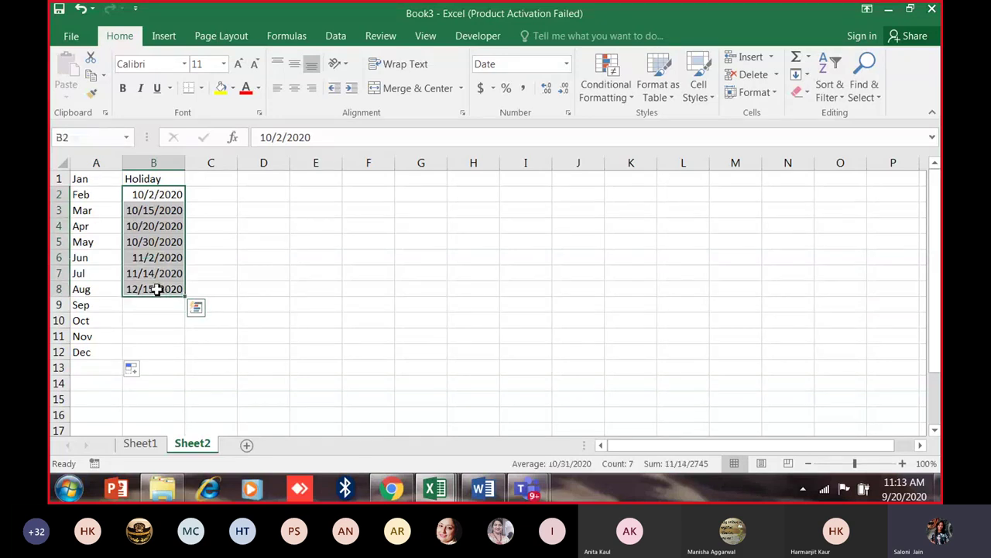
# Clear the month list from A1:A12 on Sheet2.
pyautogui.moveTo(146, 194); pyautogui.dragTo(153, 301)
pyautogui.moveTo(164, 195); pyautogui.dragTo(154, 288)
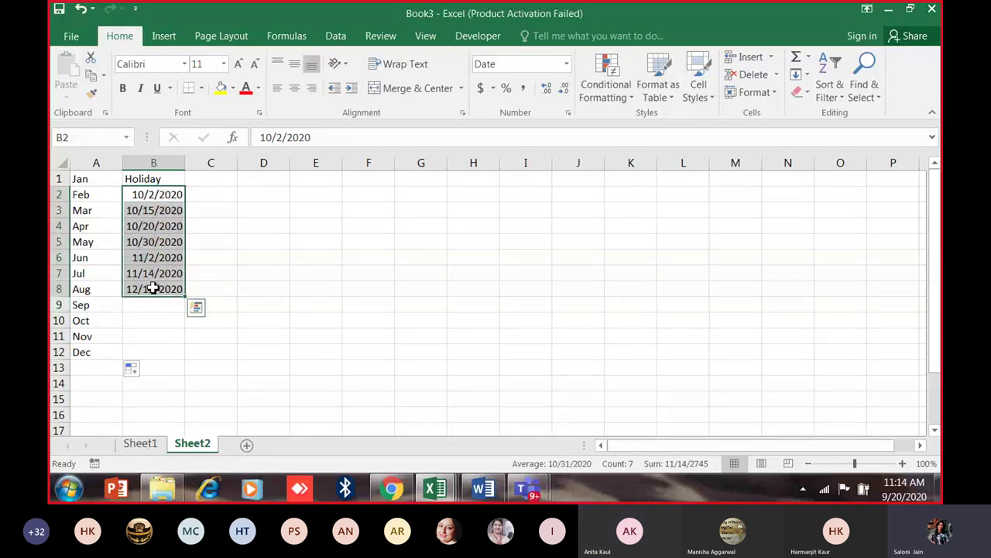
pyautogui.click(104, 183)
pyautogui.moveTo(121, 187)
pyautogui.mouseDown()
pyautogui.moveTo(116, 274)
pyautogui.moveTo(93, 358)
pyautogui.mouseUp()
pyautogui.press('Delete')
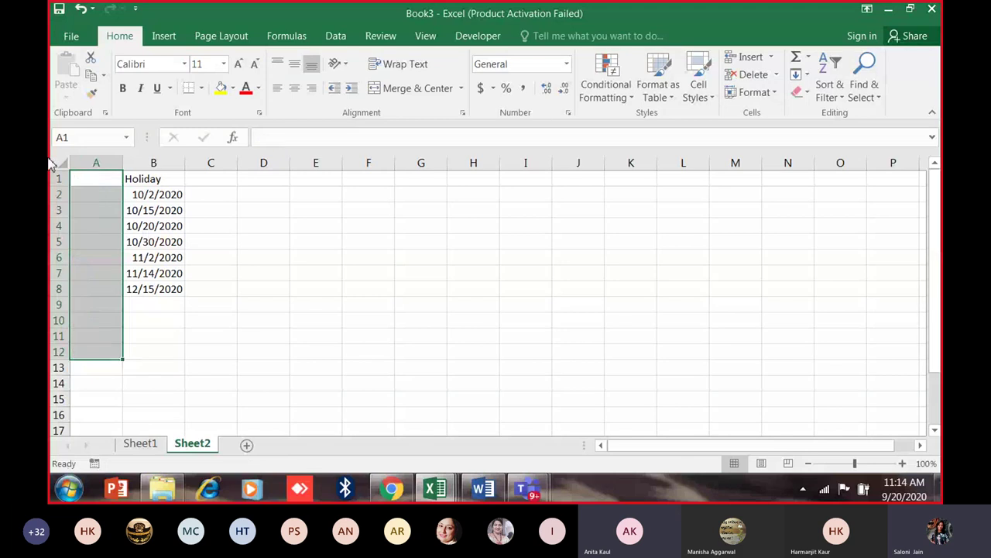
# Enter Jan in A1 on Sheet2 and fill the month series down through Dec in A12.
pyautogui.click(78, 177)
pyautogui.doubleClick(79, 178)
pyautogui.write('Jan')
pyautogui.click(114, 320)
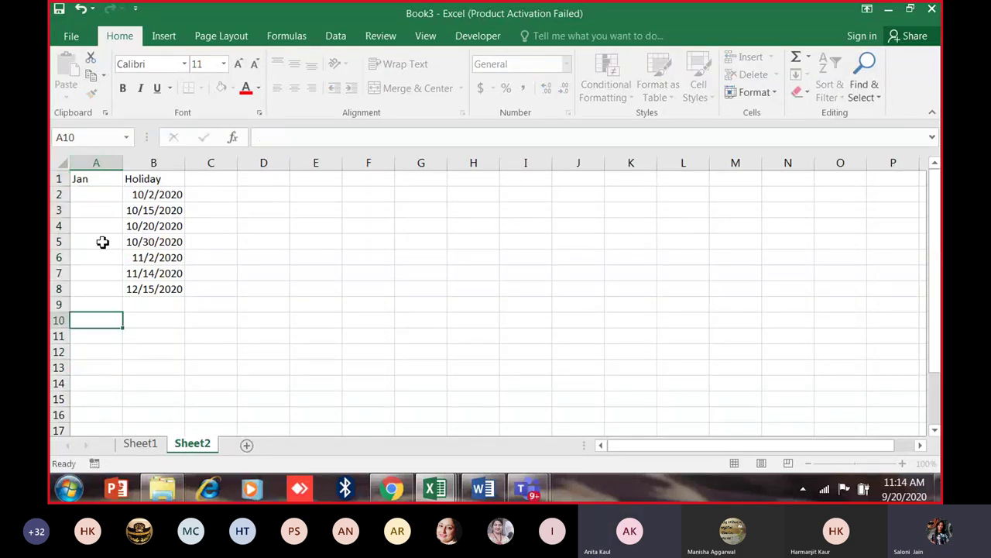
pyautogui.click(103, 182)
pyautogui.moveTo(125, 189); pyautogui.dragTo(103, 354)
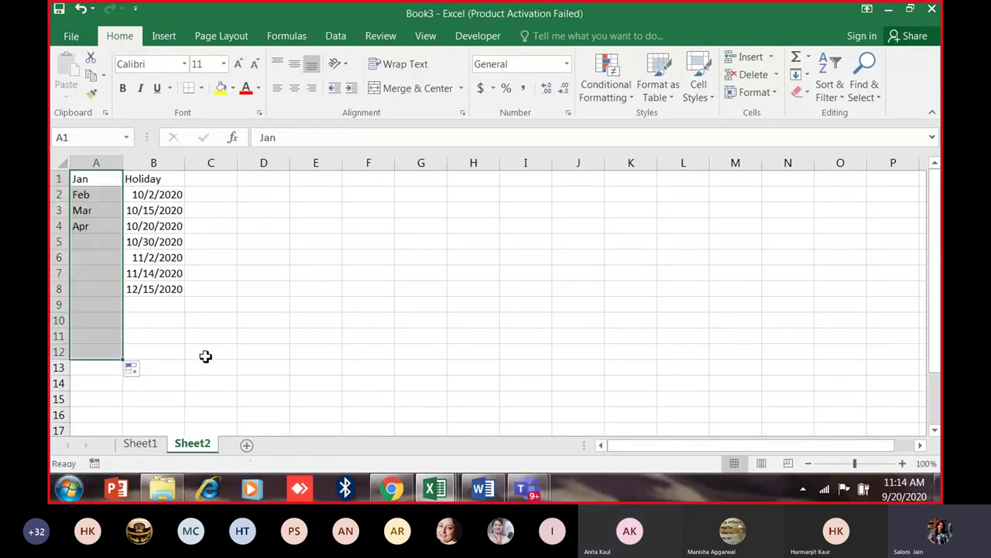
pyautogui.moveTo(89, 178); pyautogui.dragTo(100, 355)
# Return to Sheet1 and set the data validation of E1 to allow a List.
pyautogui.click(139, 443)
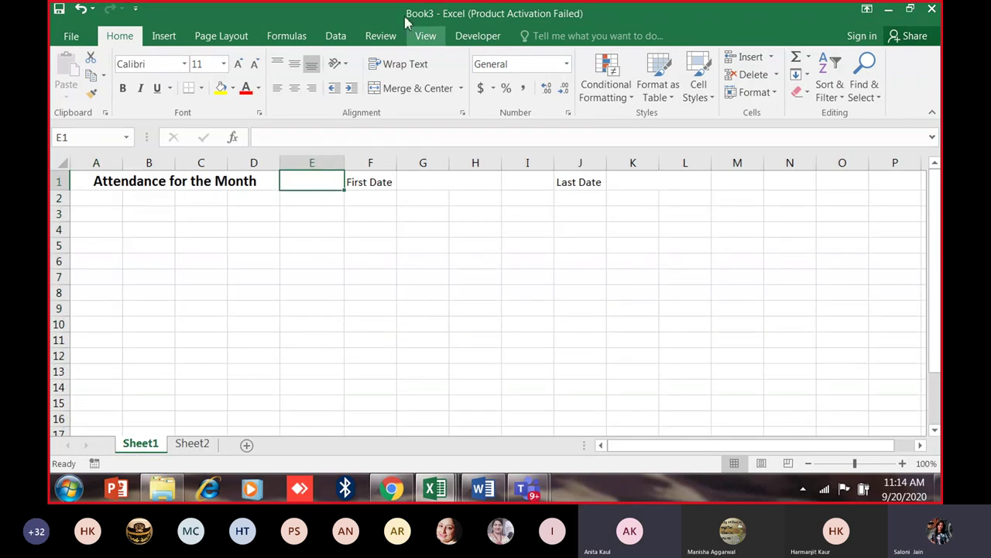
pyautogui.click(331, 38)
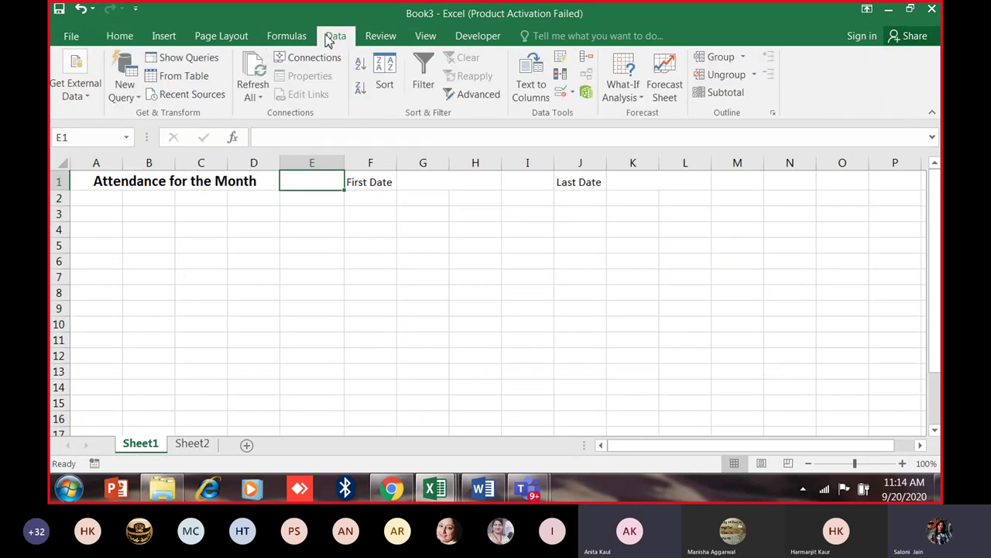
pyautogui.click(572, 93)
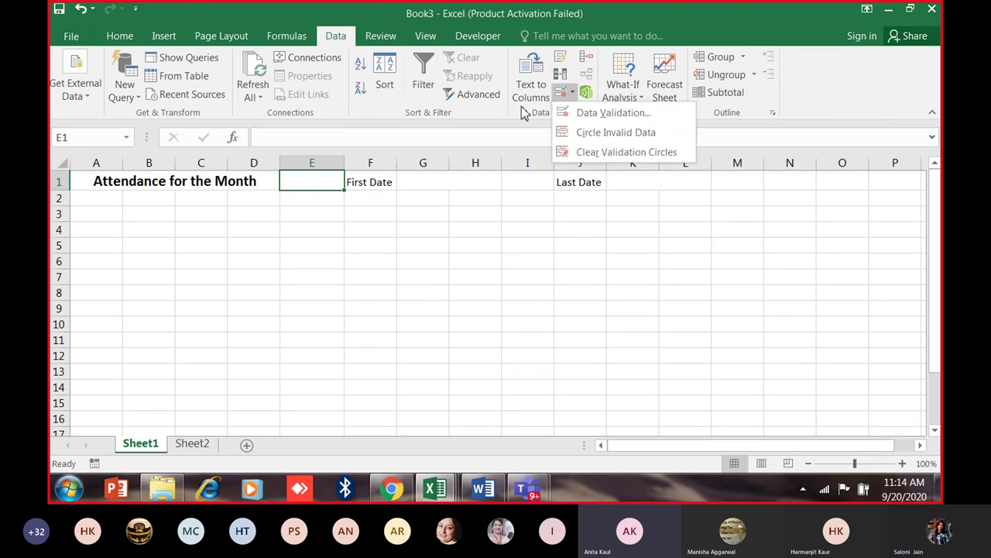
pyautogui.click(523, 220)
pyautogui.click(574, 96)
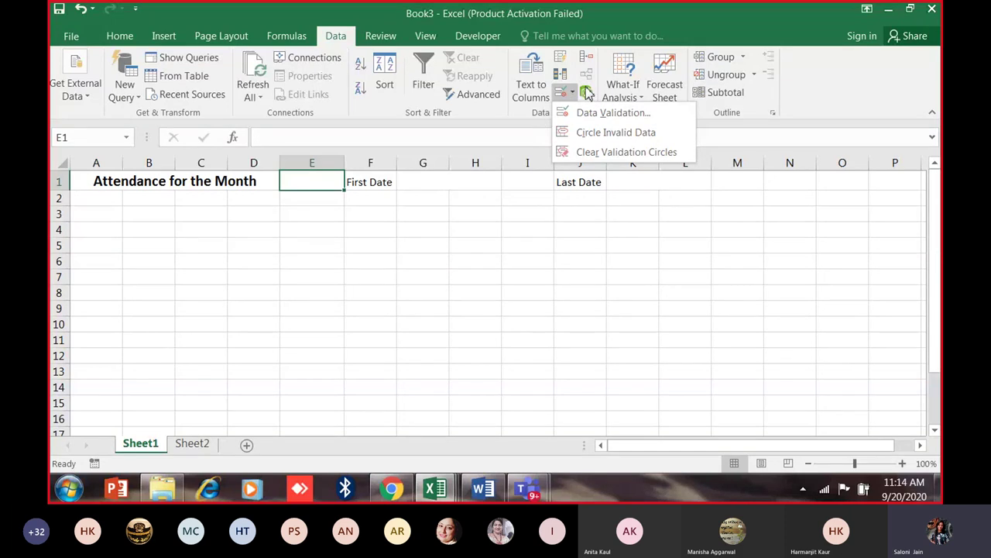
pyautogui.click(587, 114)
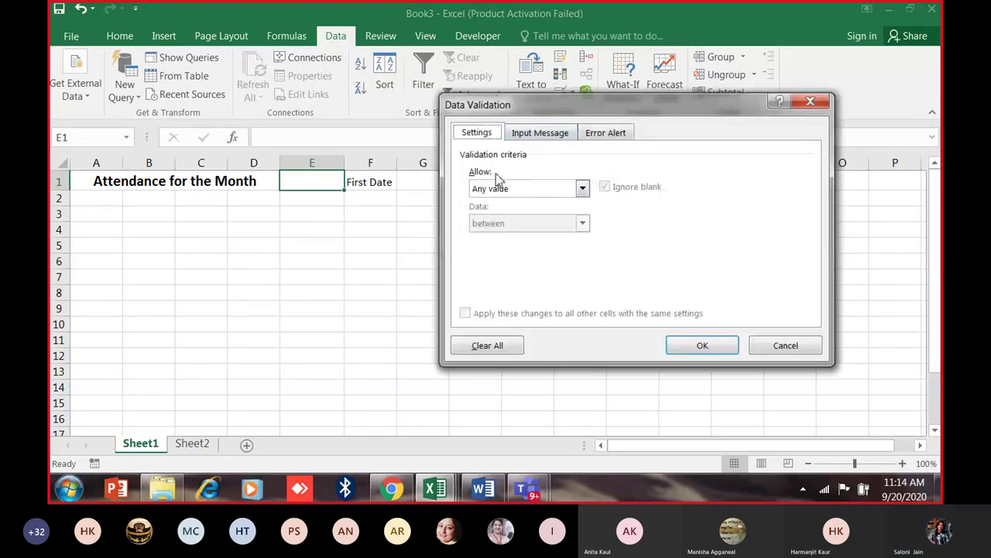
pyautogui.click(581, 189)
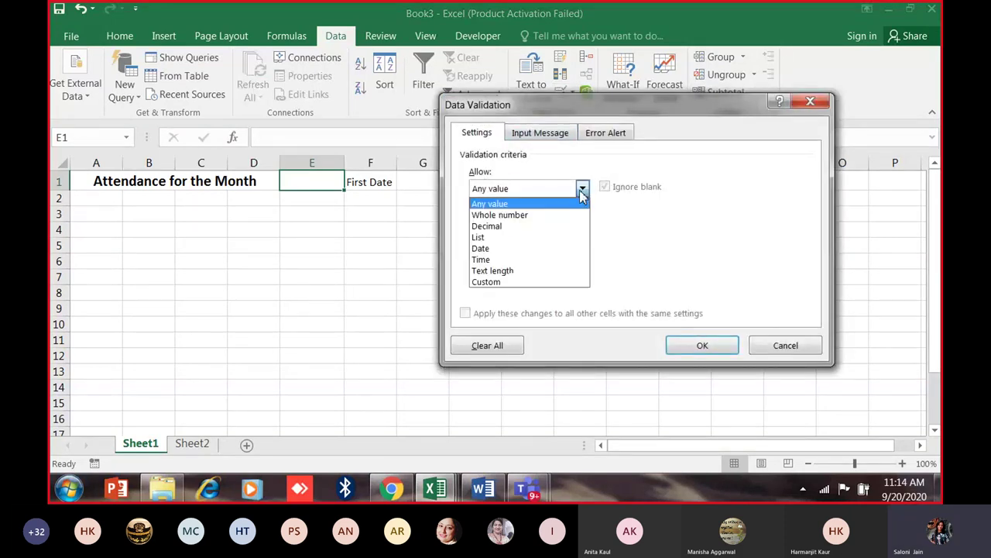
pyautogui.click(540, 237)
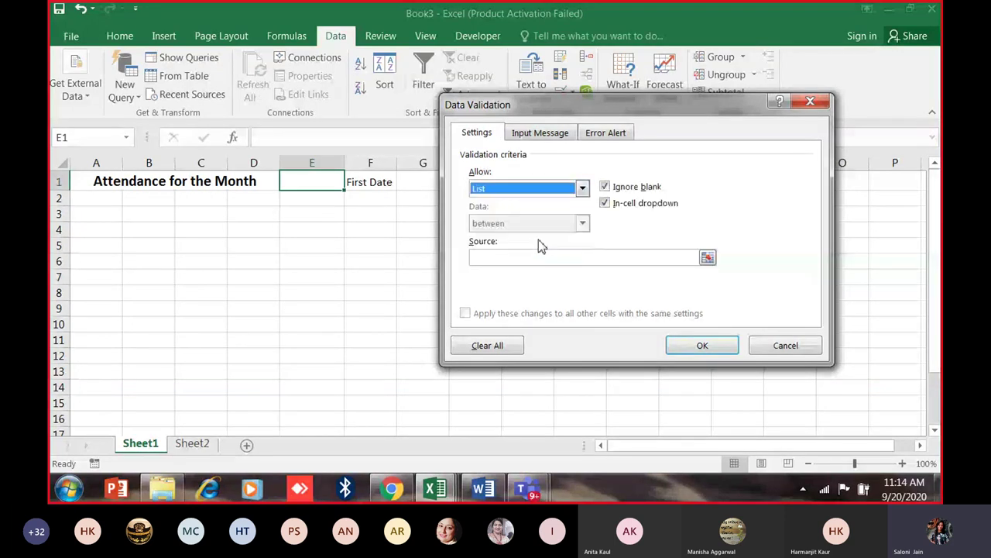
# Set the validation list source to =Sheet2!$A$1:$A$12 and apply it to E1.
pyautogui.click(708, 258)
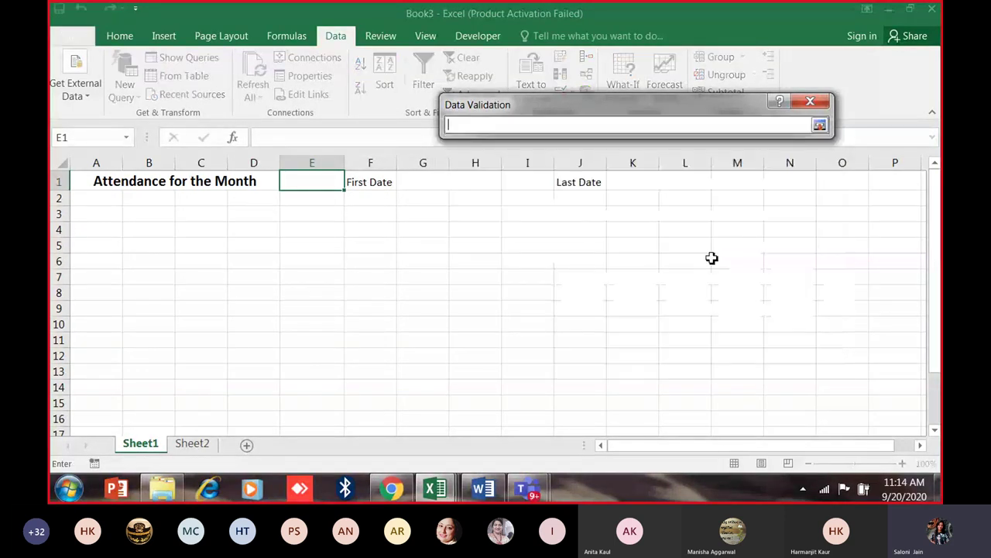
pyautogui.click(820, 126)
pyautogui.click(711, 259)
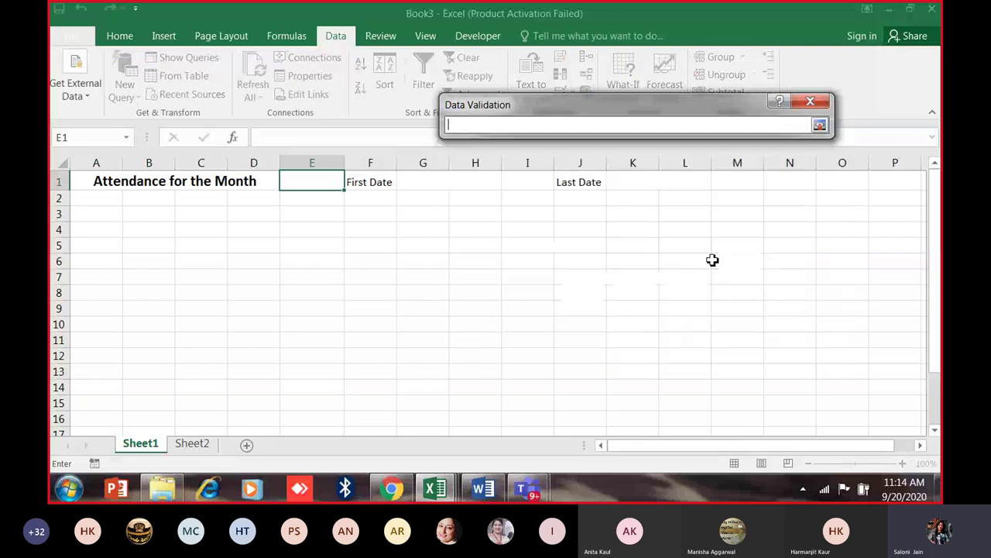
pyautogui.click(194, 443)
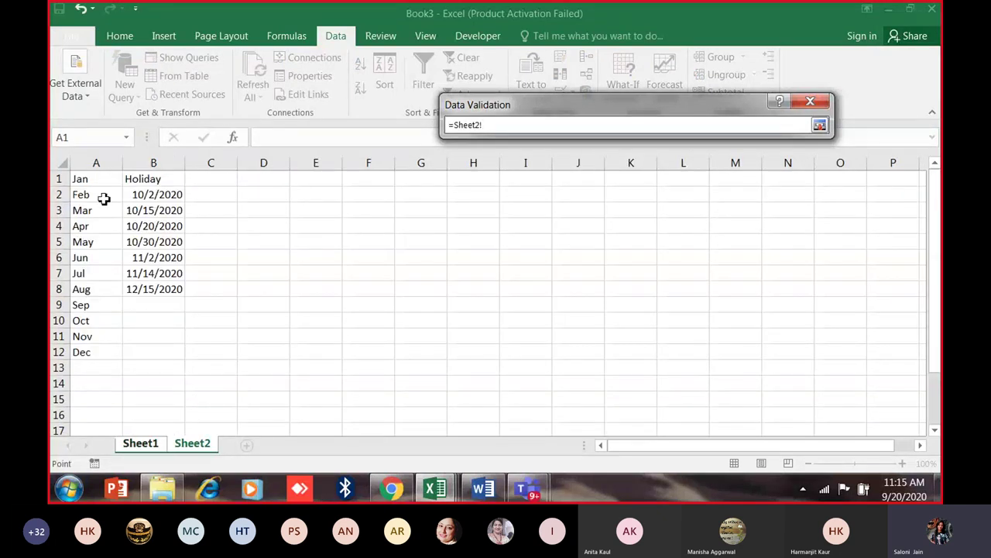
pyautogui.moveTo(100, 178); pyautogui.dragTo(99, 352)
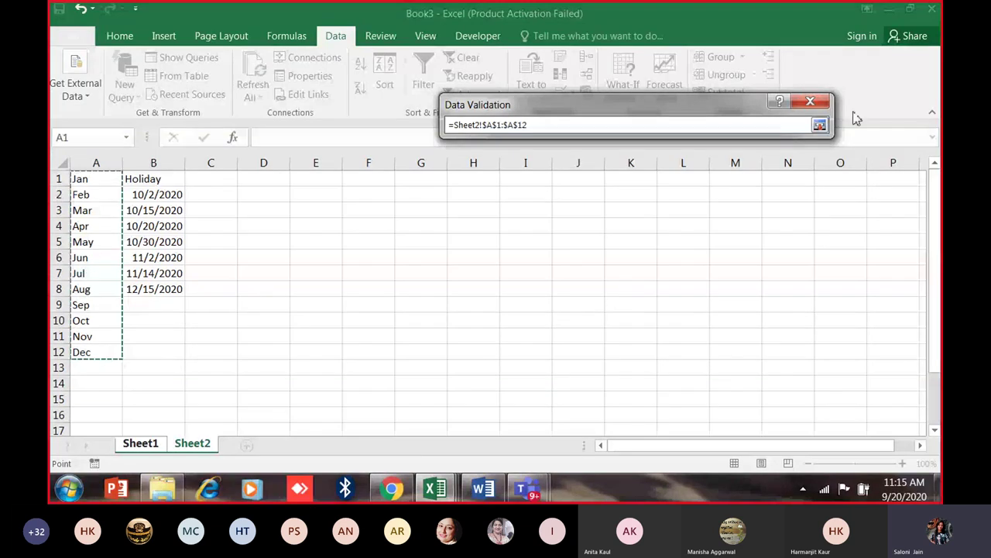
pyautogui.click(820, 124)
pyautogui.click(688, 345)
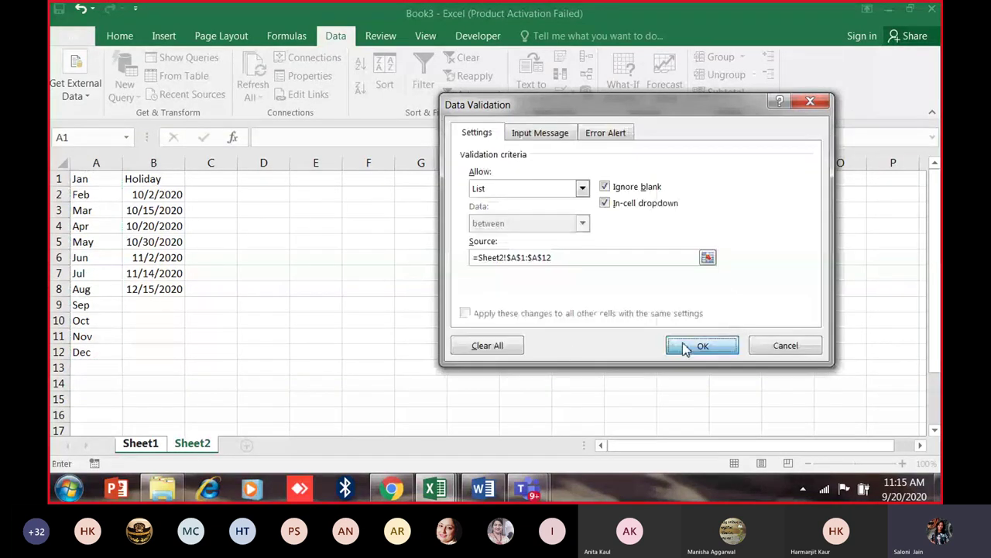
# Test the month dropdown in E1 by choosing Jan and then May.
pyautogui.click(351, 182)
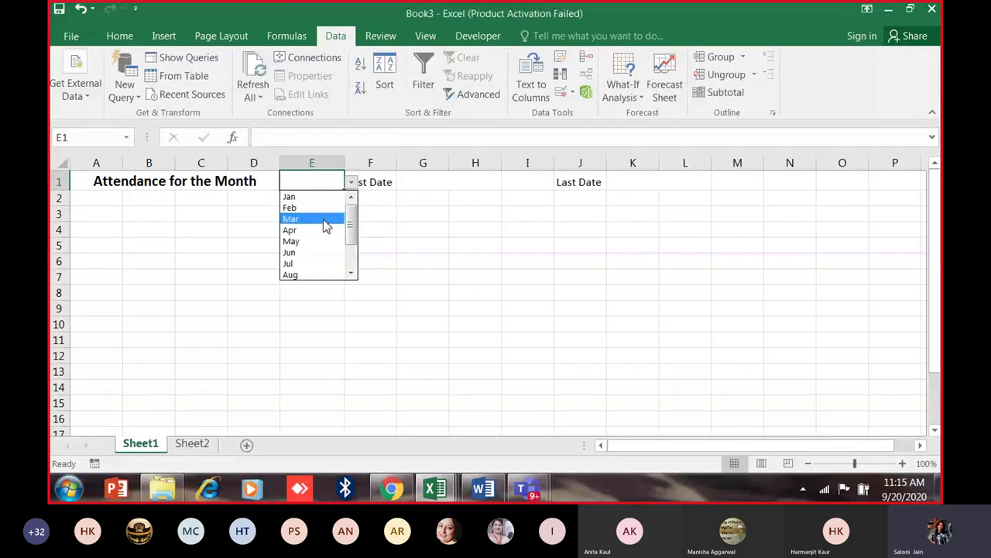
pyautogui.click(289, 197)
pyautogui.click(351, 182)
pyautogui.click(291, 241)
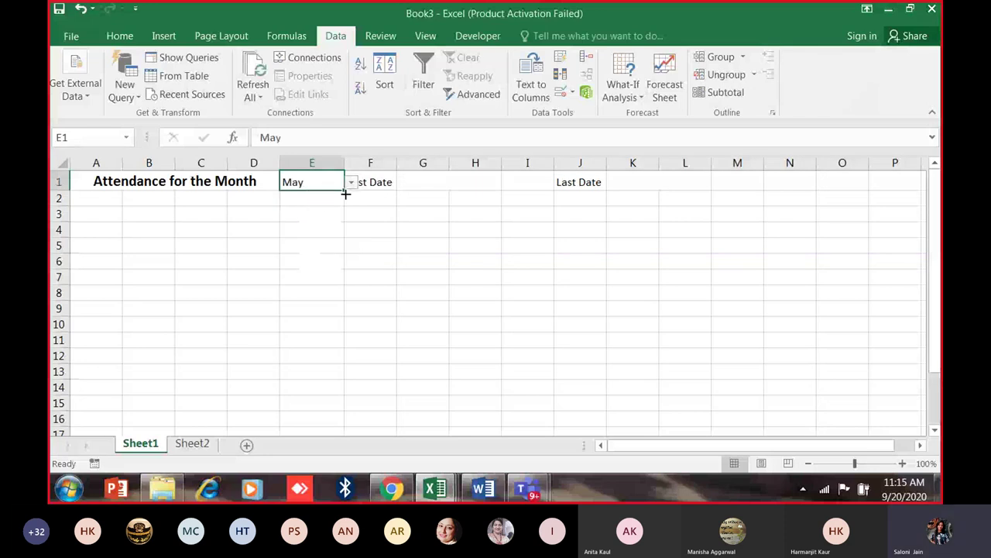
# Browse the month list of E1 and choose Feb, followed by Jan.
pyautogui.click(351, 182)
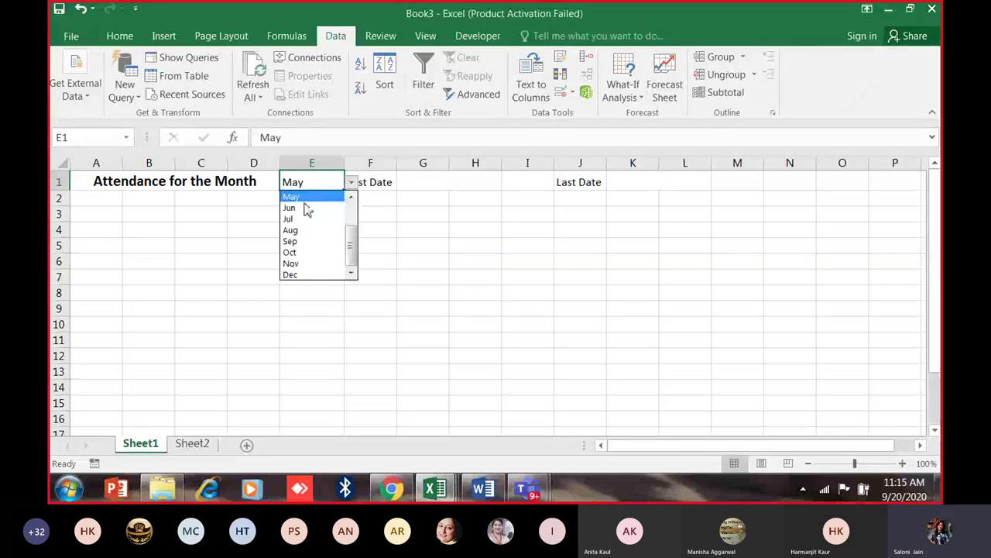
pyautogui.click(348, 185)
pyautogui.click(349, 184)
pyautogui.moveTo(348, 237); pyautogui.dragTo(350, 183)
pyautogui.click(325, 208)
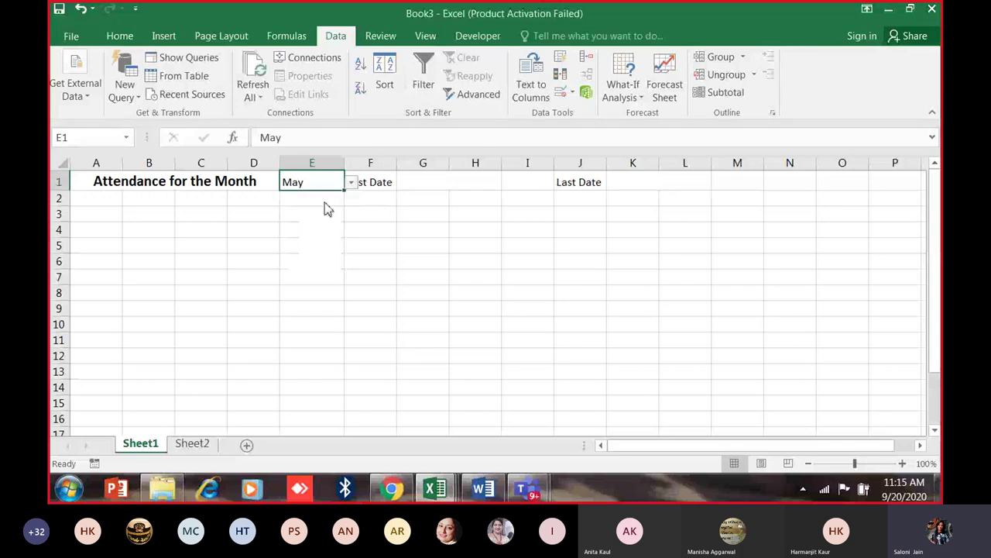
pyautogui.click(350, 183)
pyautogui.scroll(-1, 347, 230)
pyautogui.scroll(1, 347, 230)
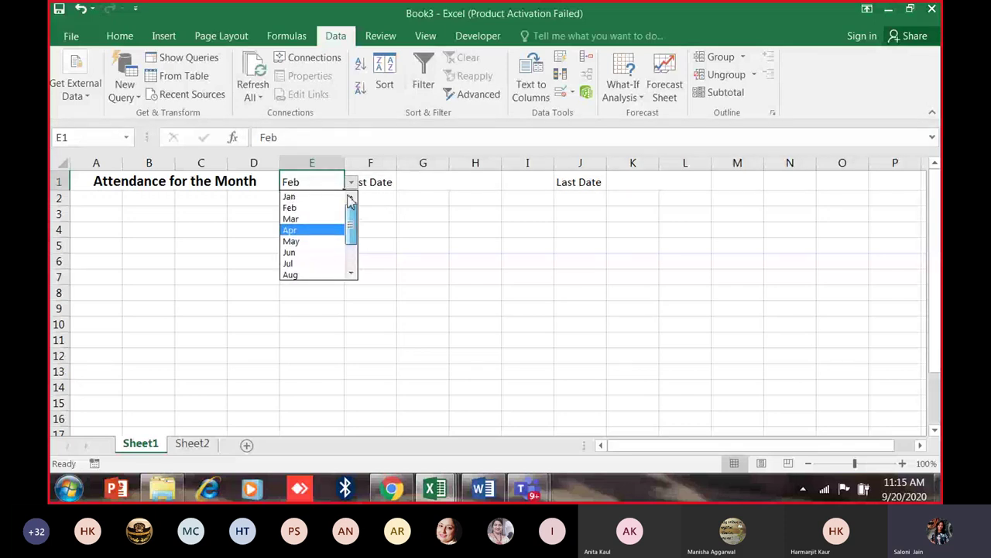
pyautogui.click(321, 198)
# Highlight the month cell E1 with a yellow fill.
pyautogui.click(120, 35)
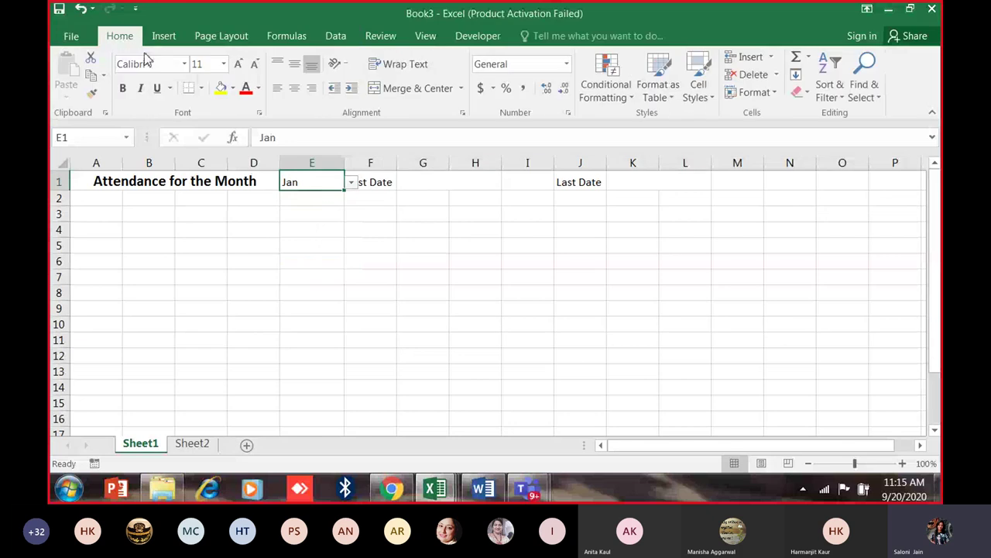
pyautogui.click(221, 87)
pyautogui.click(318, 267)
pyautogui.click(340, 185)
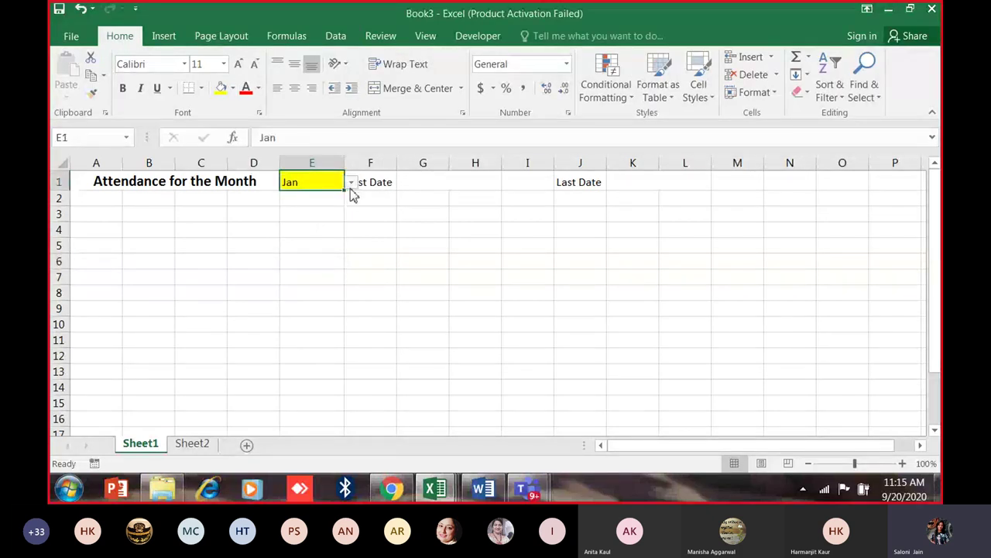
# Reopen the month dropdown in the yellow cell E1 and select Jan again.
pyautogui.click(350, 183)
pyautogui.click(418, 236)
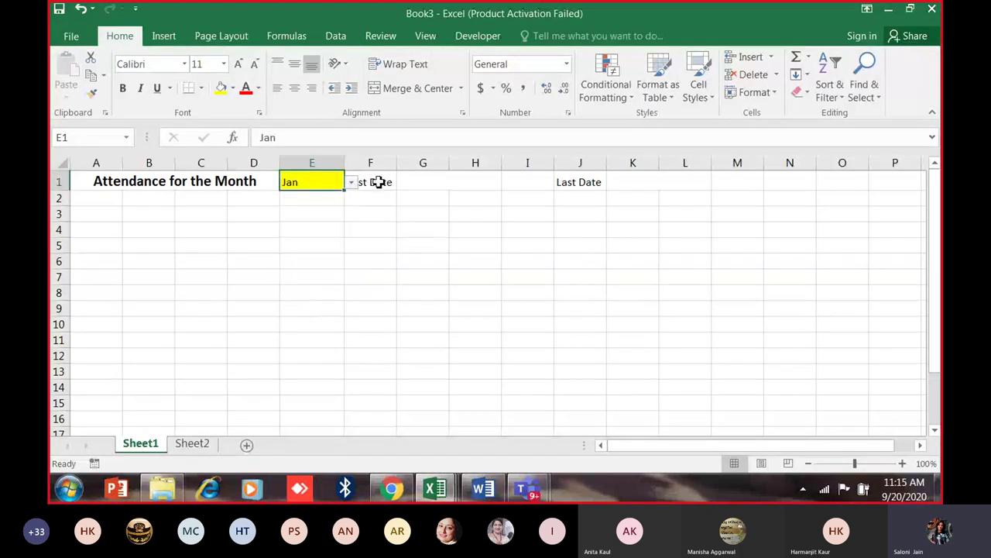
pyautogui.click(377, 182)
pyautogui.click(317, 184)
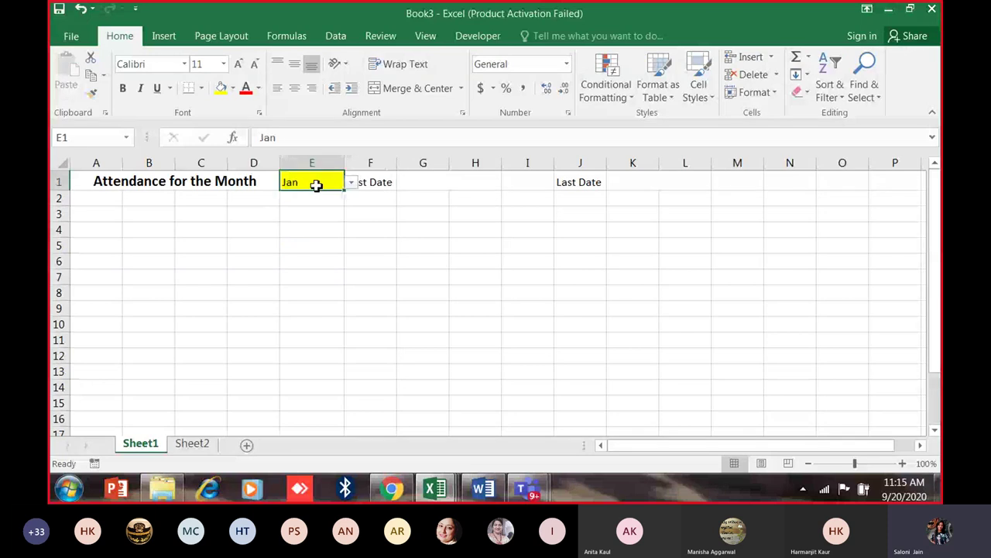
pyautogui.click(351, 183)
pyautogui.click(334, 196)
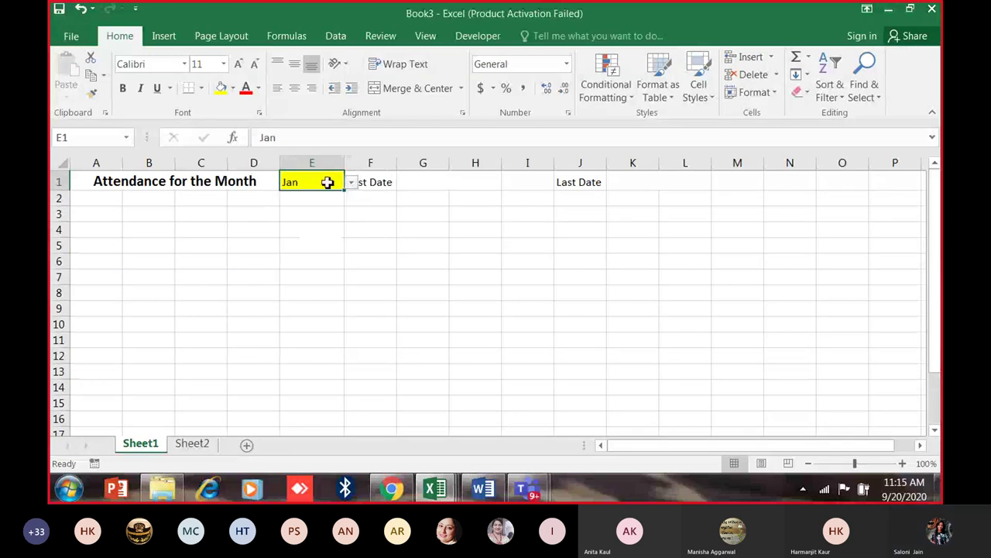
# Switch the month in E1 to May and Dec, and finally set it to Oct.
pyautogui.click(351, 183)
pyautogui.click(317, 241)
pyautogui.click(351, 183)
pyautogui.click(302, 277)
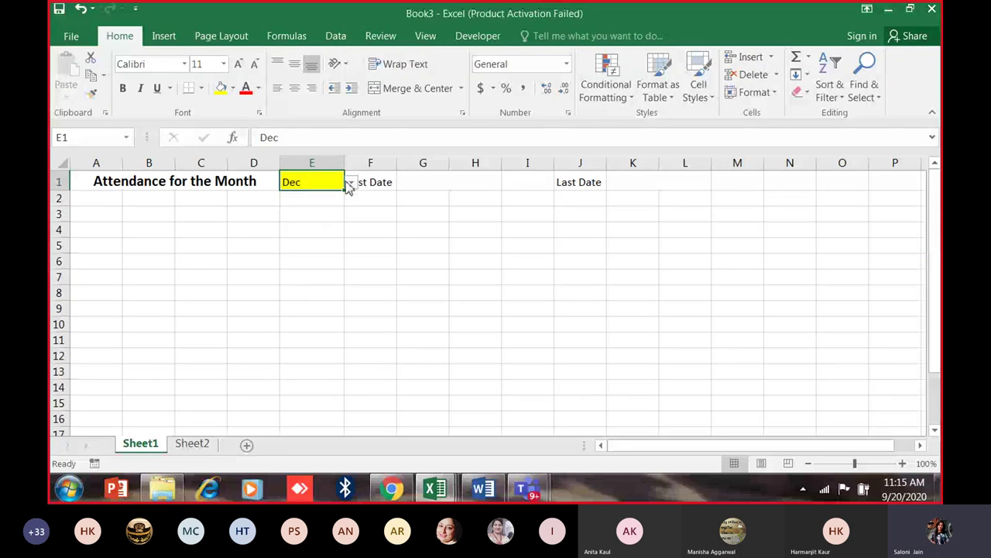
pyautogui.click(351, 183)
pyautogui.click(310, 252)
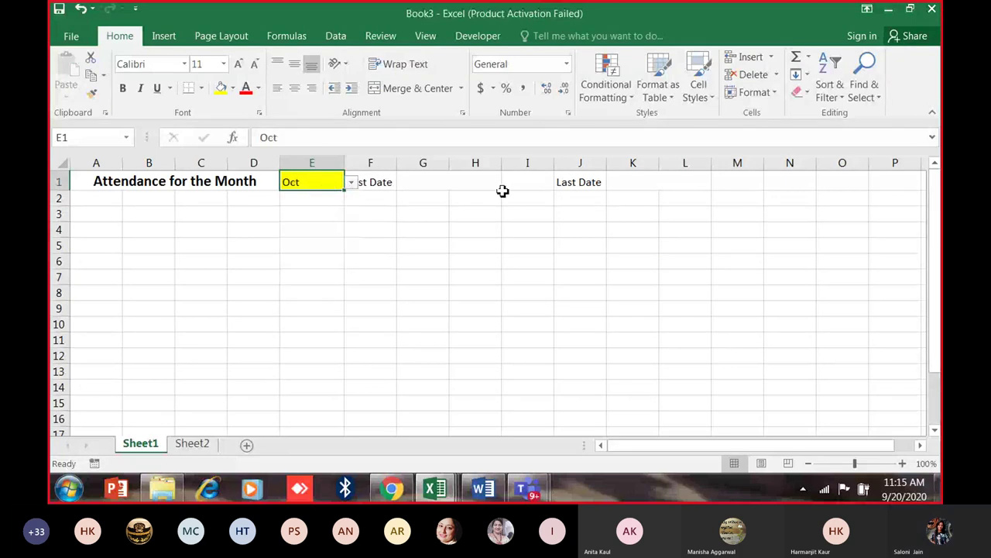
pyautogui.click(387, 186)
pyautogui.click(394, 199)
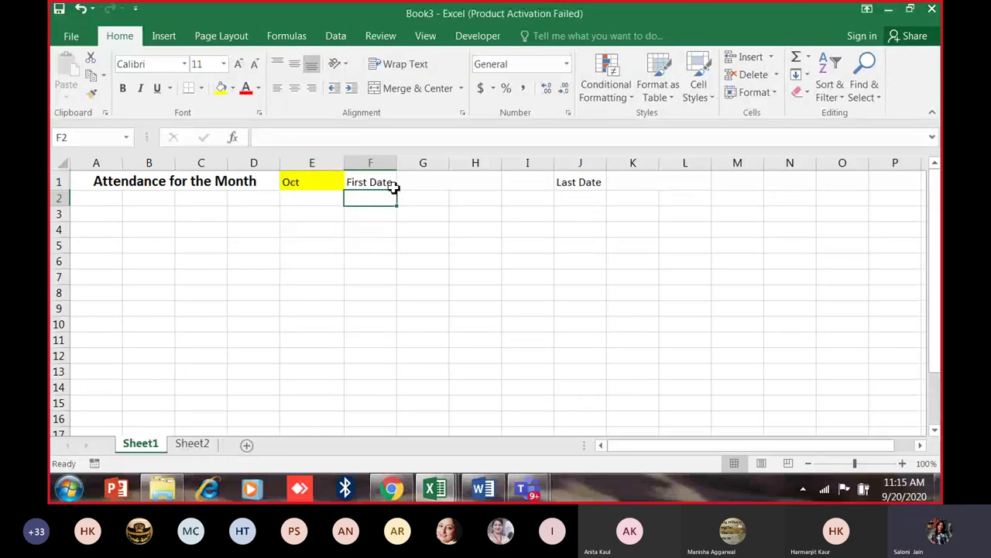
pyautogui.press('Up')
pyautogui.click(421, 184)
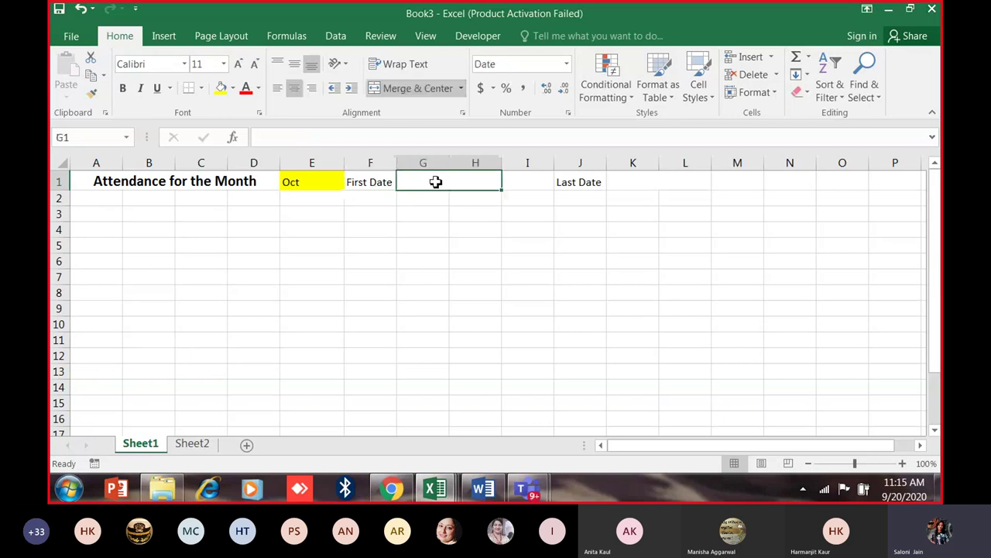
# Review the data validation criteria and list source of E1, and close them without changes.
pyautogui.click(333, 181)
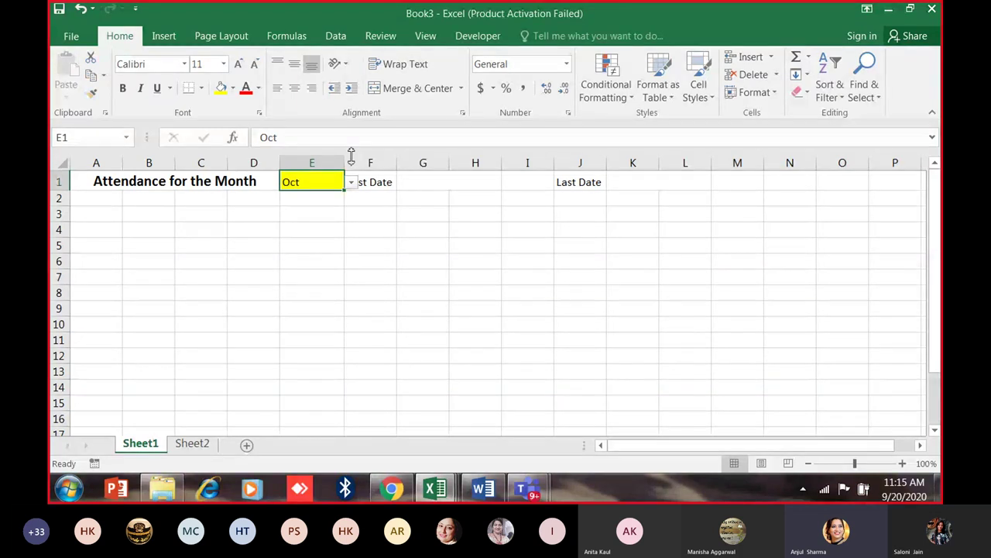
pyautogui.click(333, 39)
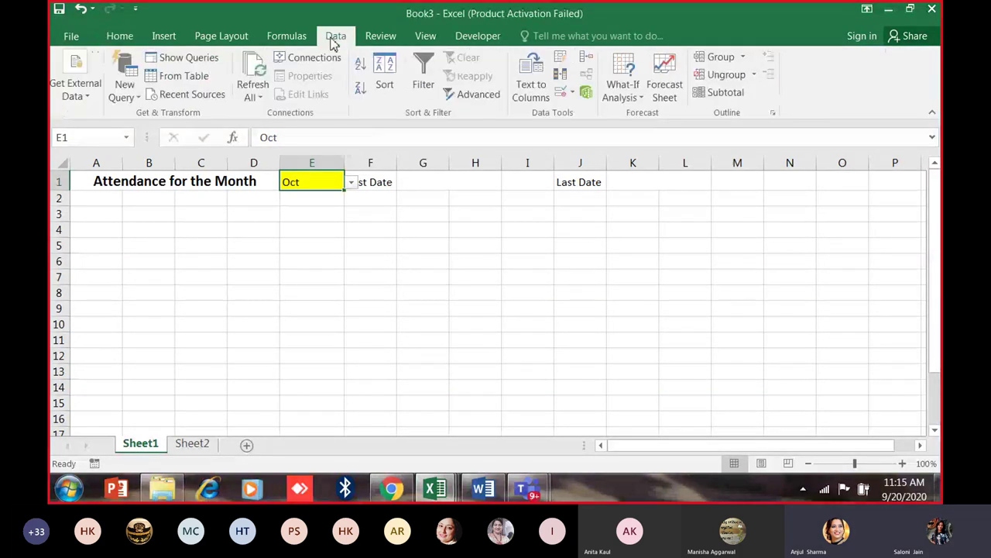
pyautogui.click(573, 94)
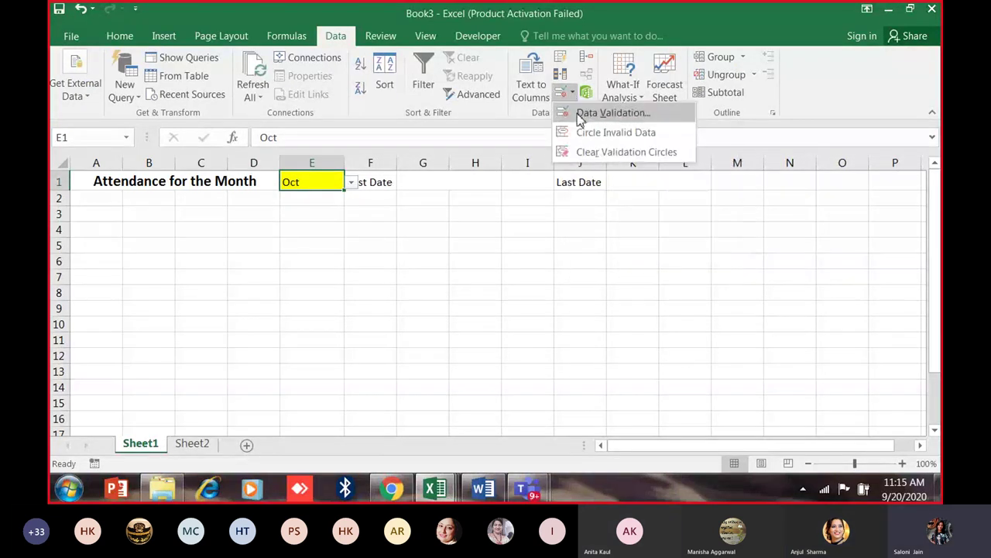
pyautogui.click(612, 113)
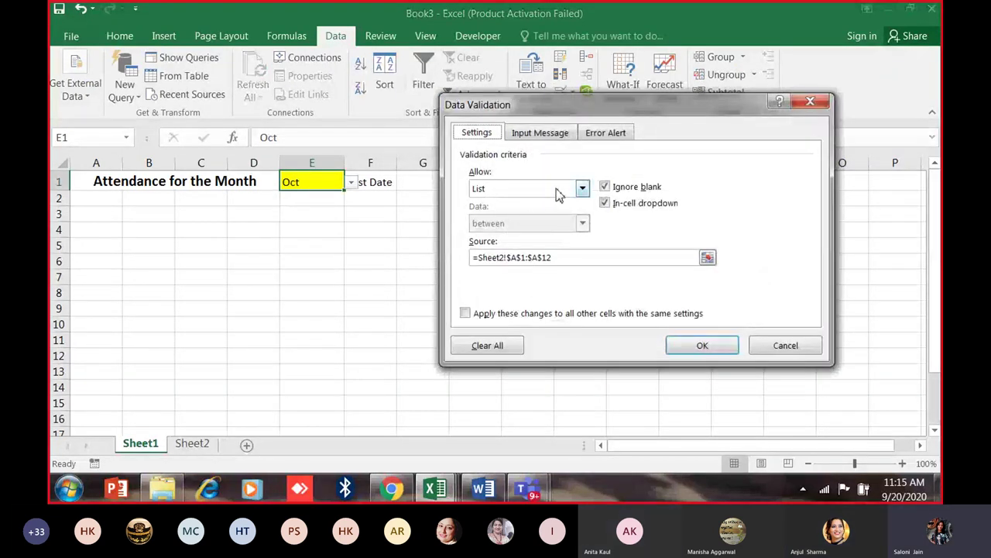
pyautogui.click(793, 347)
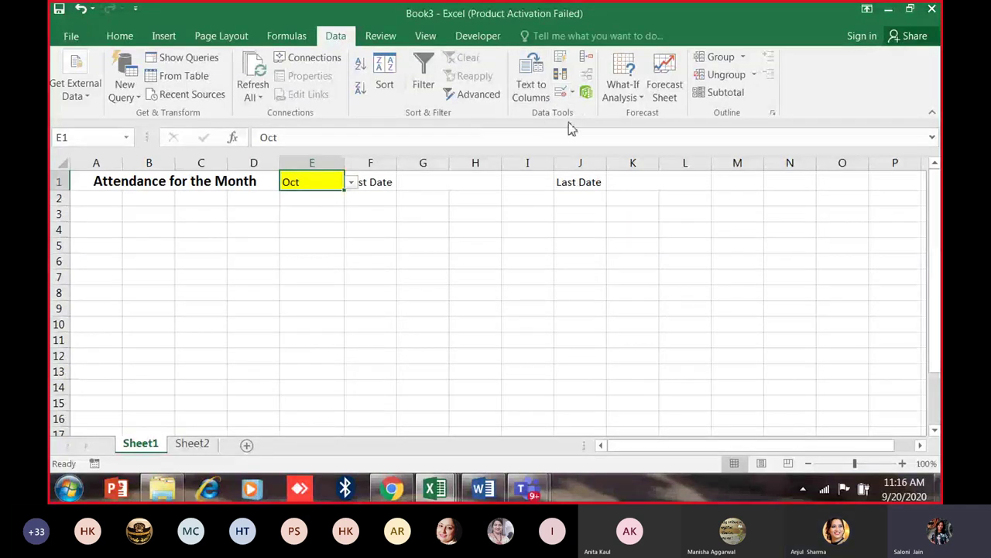
# Review the list validation settings of E1 and look through the months offered in its dropdown.
pyautogui.click(573, 93)
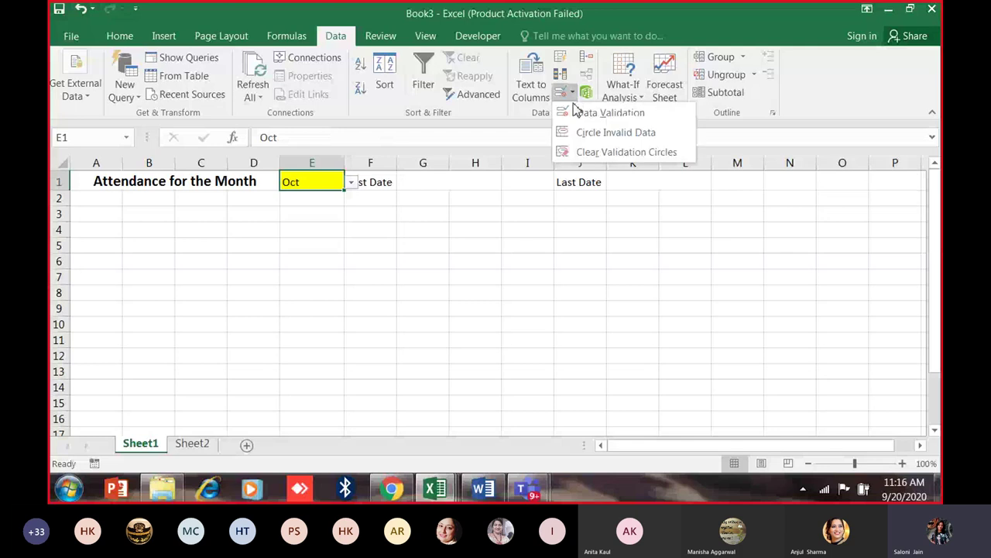
pyautogui.click(577, 109)
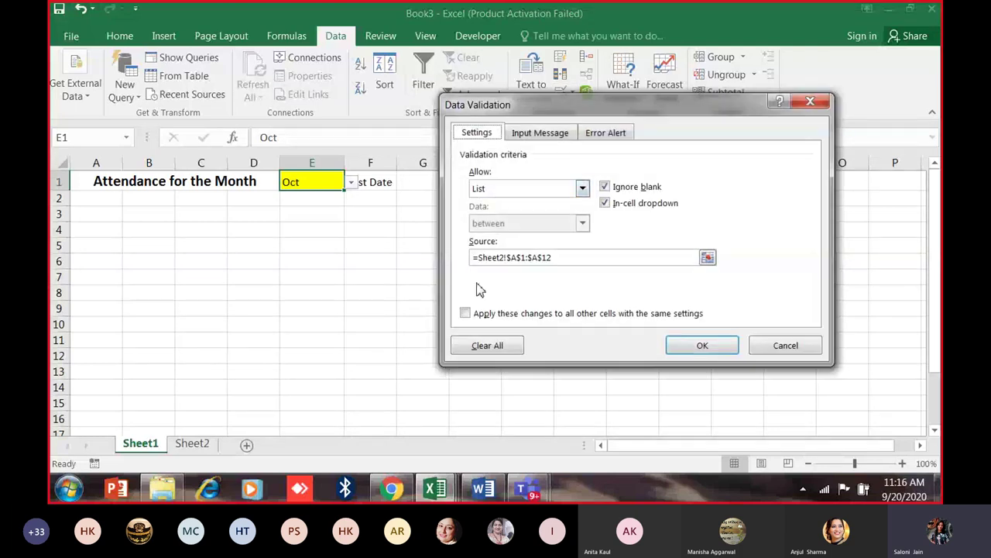
pyautogui.click(697, 345)
pyautogui.click(350, 182)
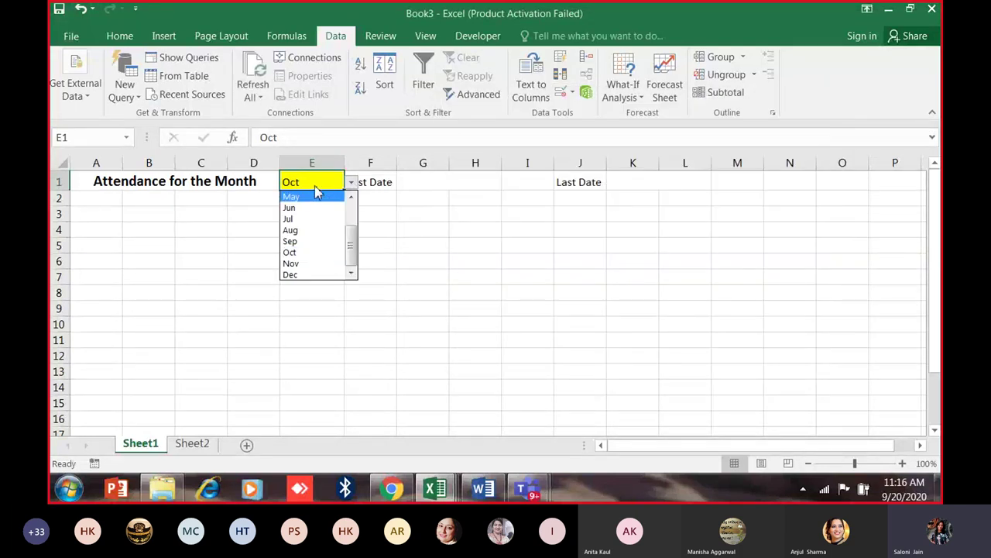
pyautogui.scroll(-2, 313, 232)
# Compare the month list on Sheet2 with the validation source of E1 on Sheet1.
pyautogui.click(212, 446)
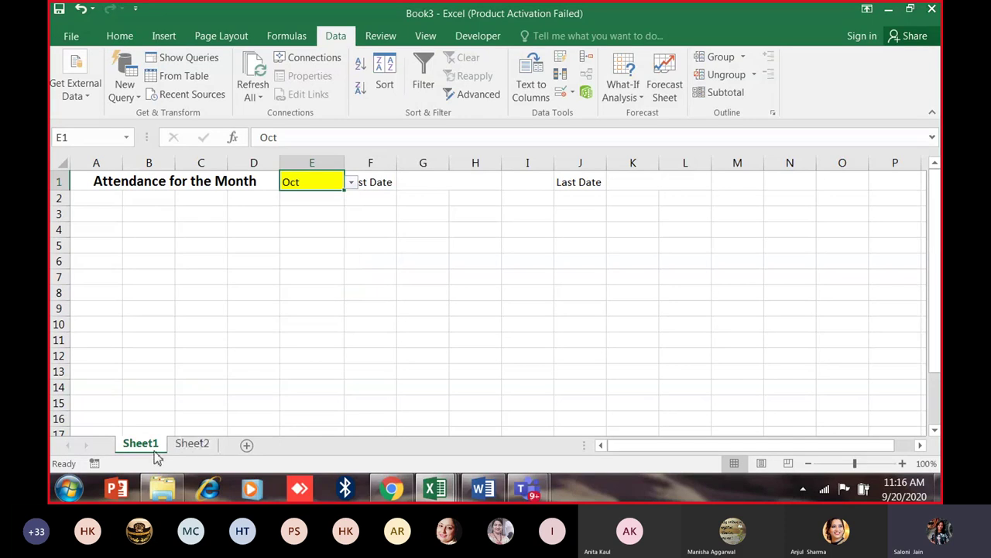
pyautogui.click(200, 443)
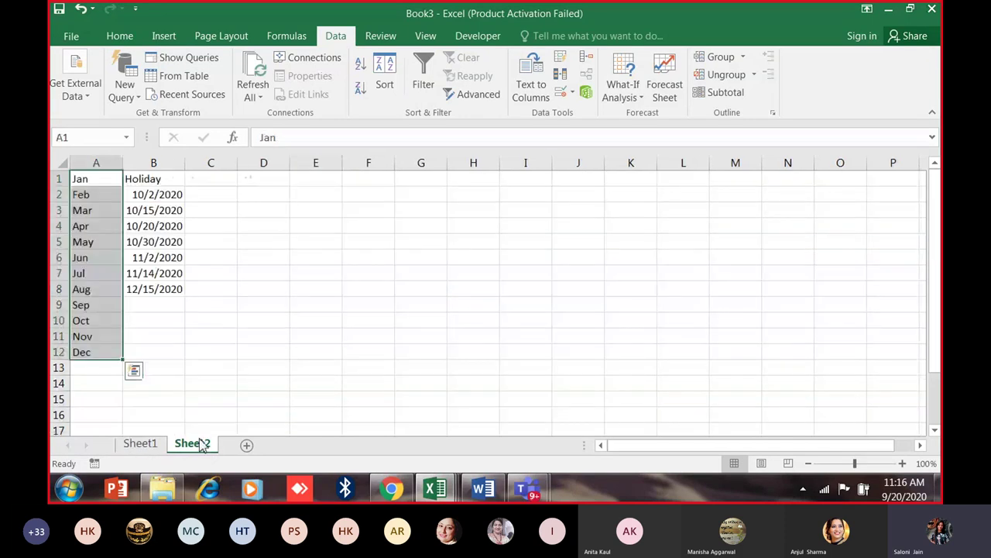
pyautogui.click(140, 443)
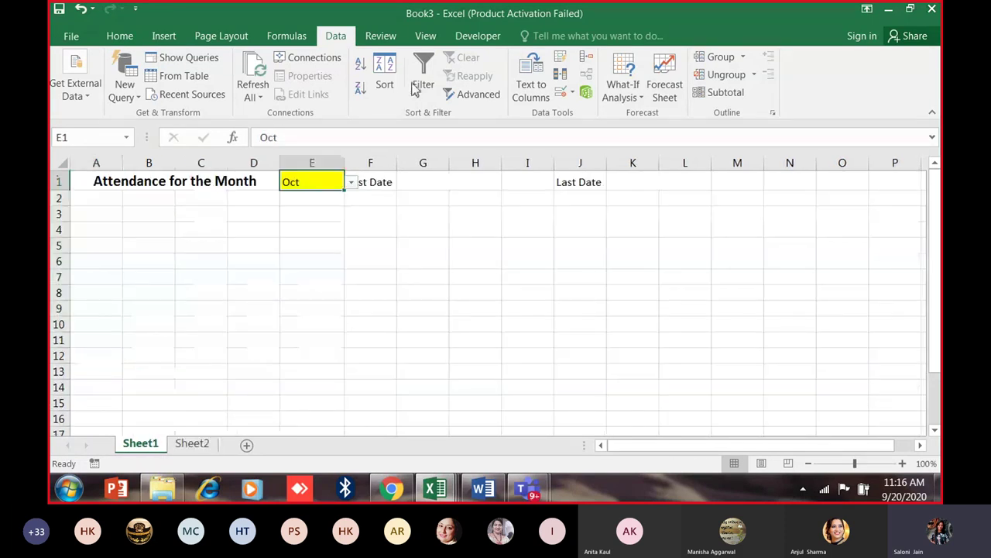
pyautogui.click(561, 92)
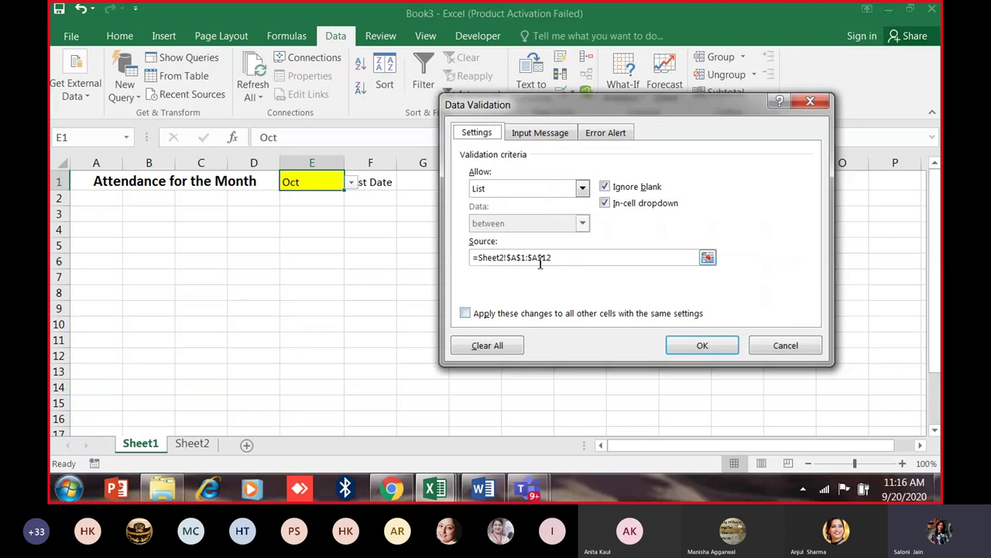
pyautogui.press('Return')
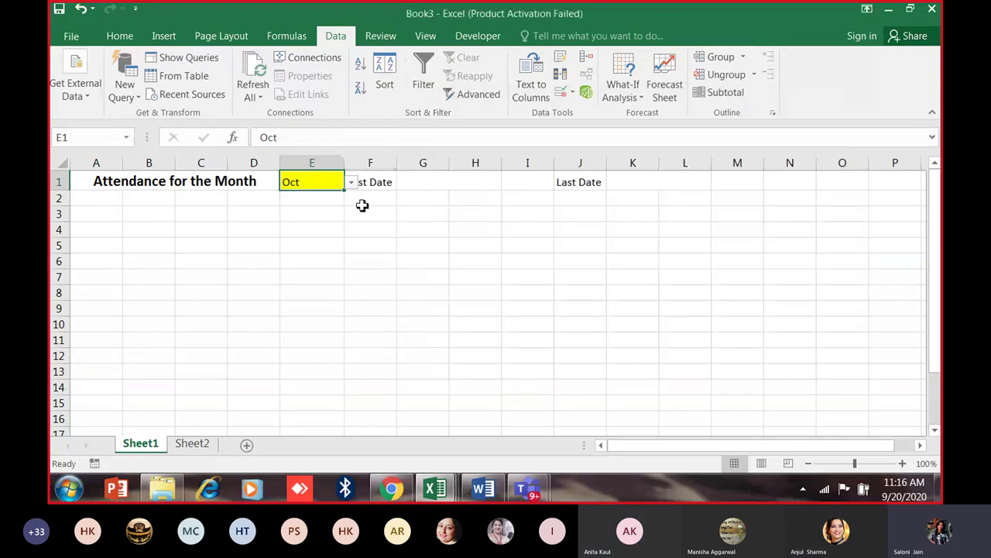
# Start the first date formula in G1 beside the First Date label as =DATEVALUE("1").
pyautogui.click(377, 184)
pyautogui.click(442, 192)
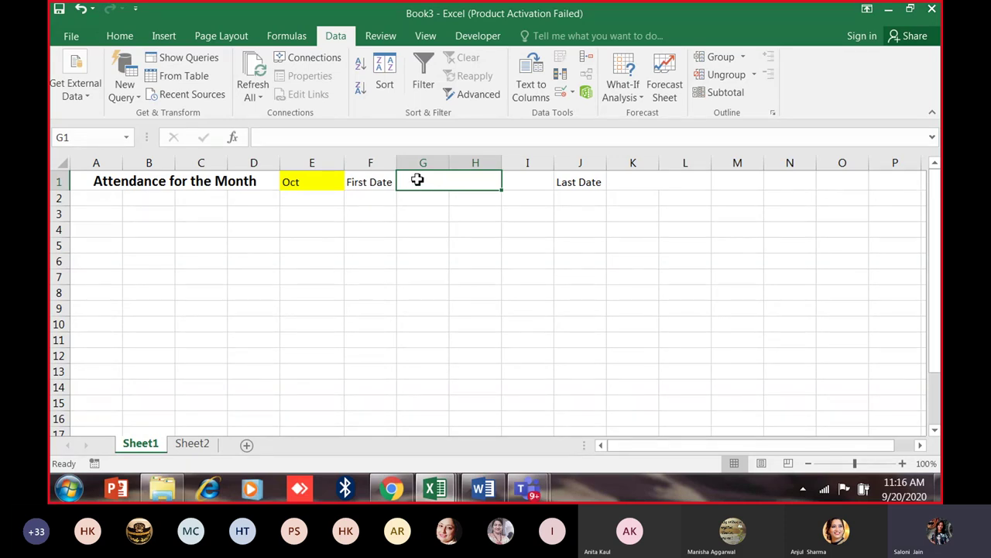
pyautogui.write('=date')
pyautogui.press('BackSpace')
pyautogui.press('BackSpace')
pyautogui.press('BackSpace')
pyautogui.press('BackSpace')
pyautogui.write('DATEVALUE')
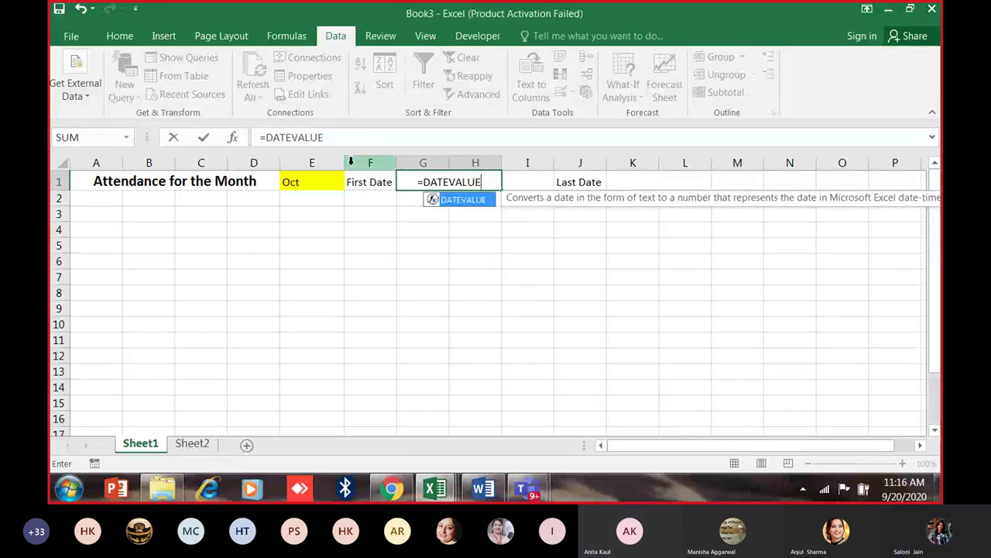
pyautogui.write('("1"')
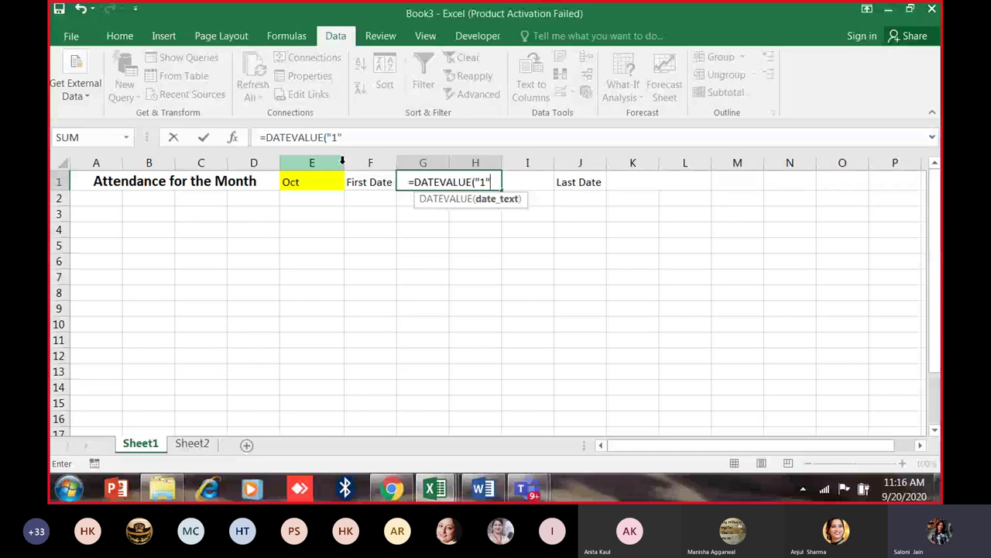
pyautogui.click(305, 183)
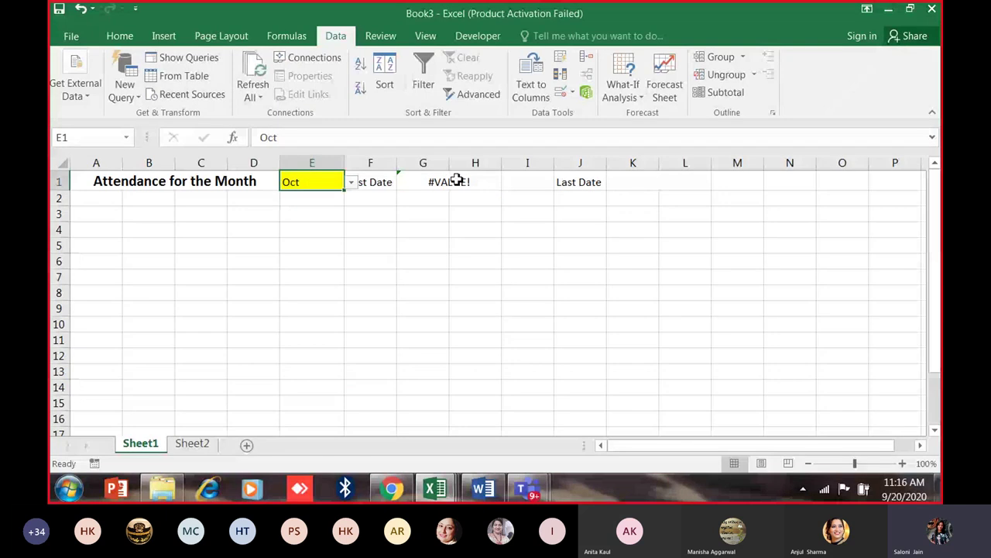
# Extend the G1 formula to join the day with the month cell, as =DATEVALUE("1" &E1).
pyautogui.click(449, 181)
pyautogui.click(338, 138)
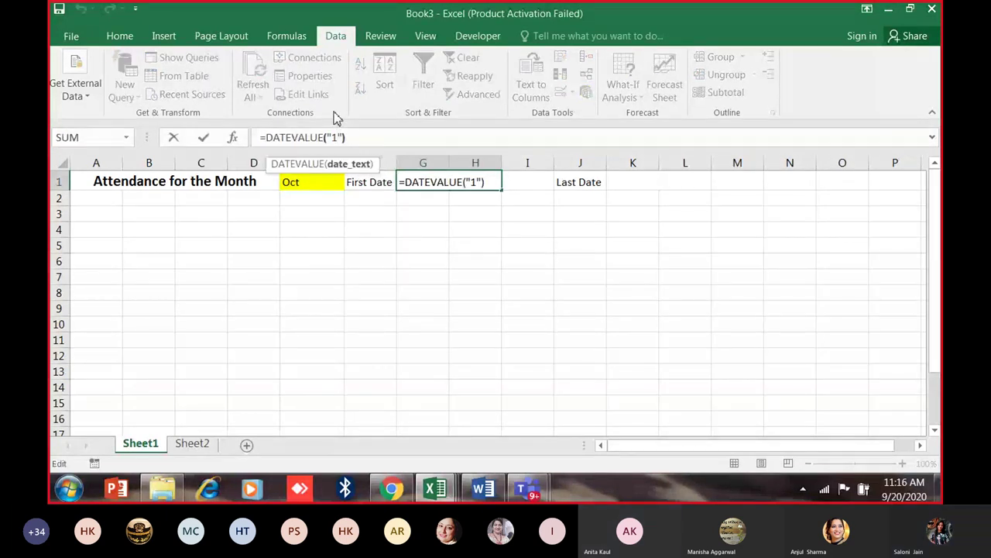
pyautogui.press('BackSpace')
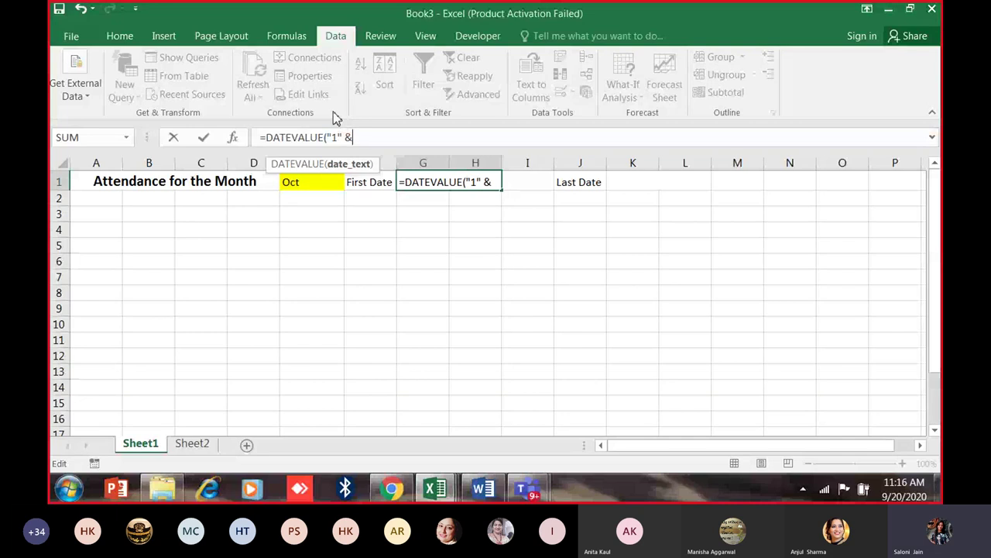
pyautogui.click(317, 184)
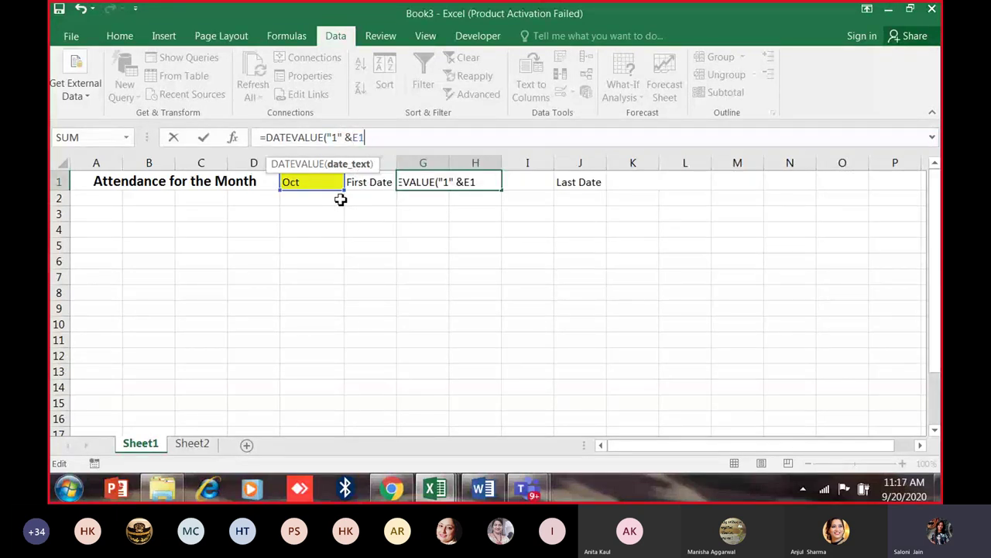
pyautogui.write(')')
pyautogui.press('Return')
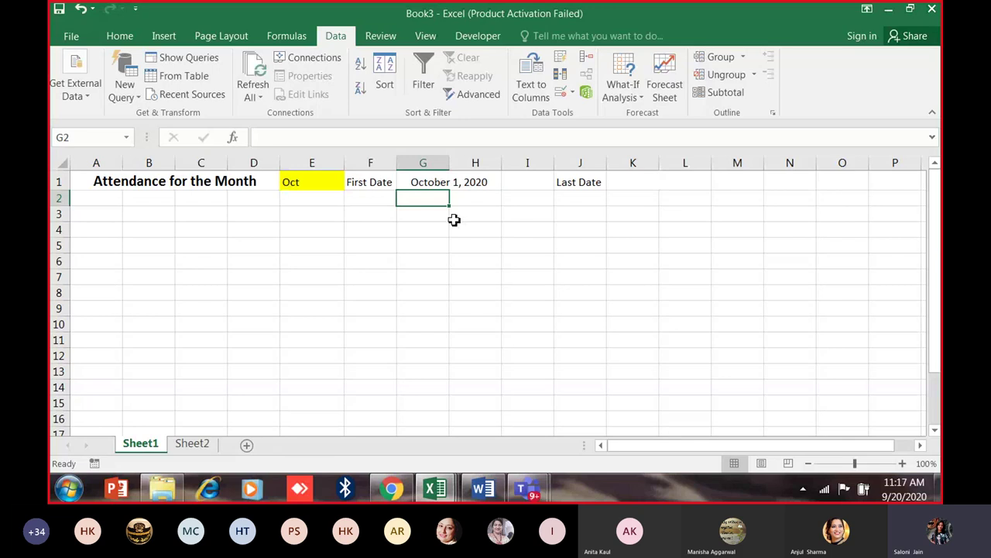
# Review the DATEVALUE formula in G1 at a larger zoom, leaving it unchanged.
pyautogui.press('Up')
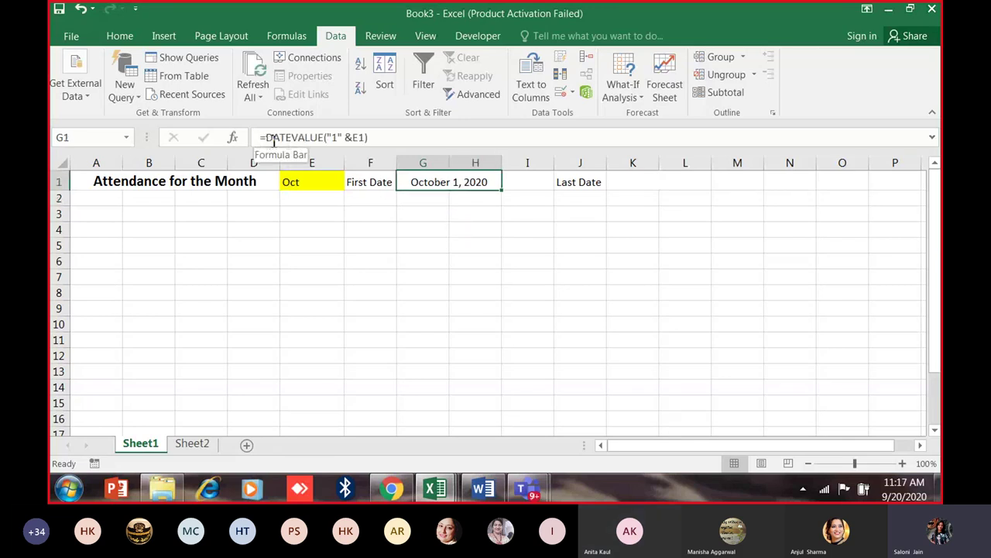
pyautogui.click(337, 139)
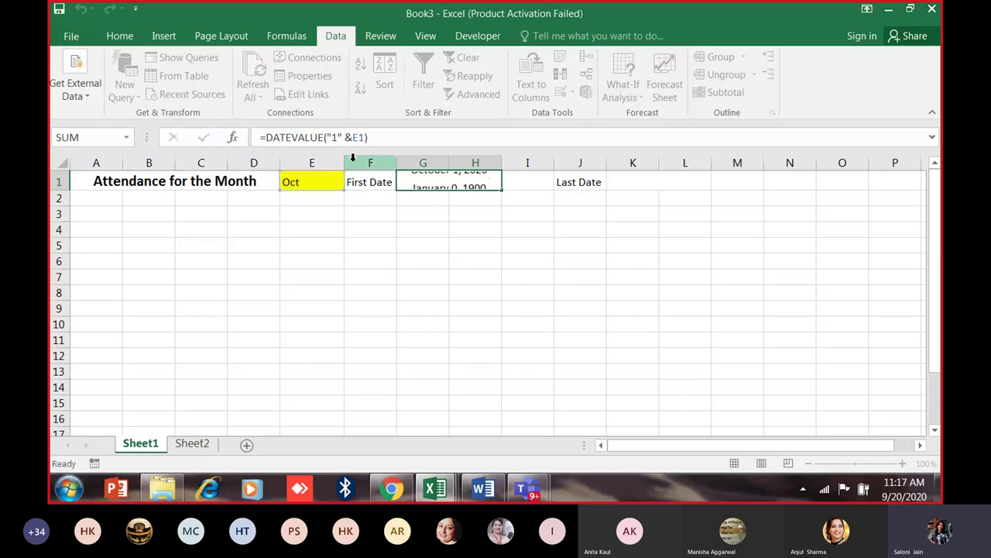
pyautogui.press('Return')
pyautogui.click(465, 182)
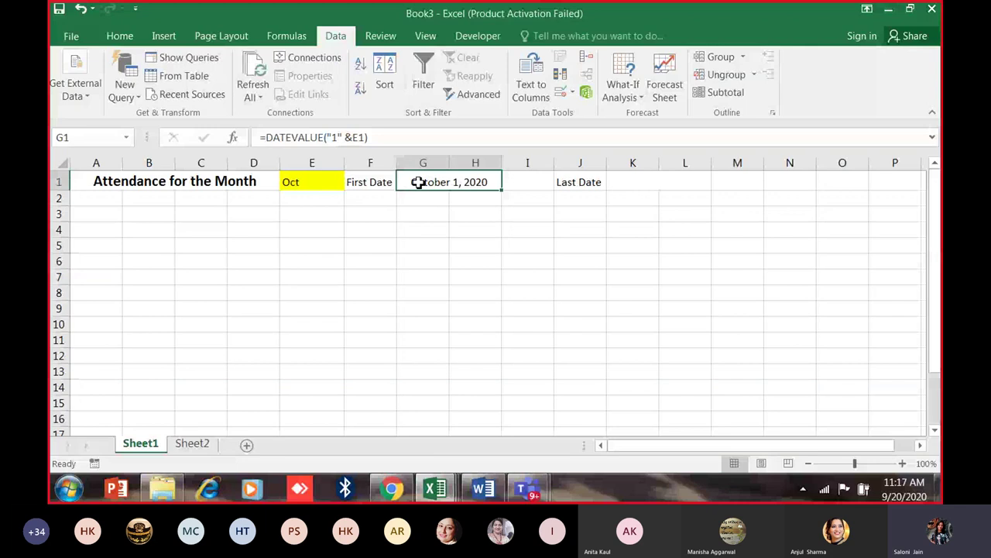
pyautogui.keyDown('ctrl'); pyautogui.scroll(4, 420, 181); pyautogui.keyUp('ctrl')
pyautogui.doubleClick(486, 199)
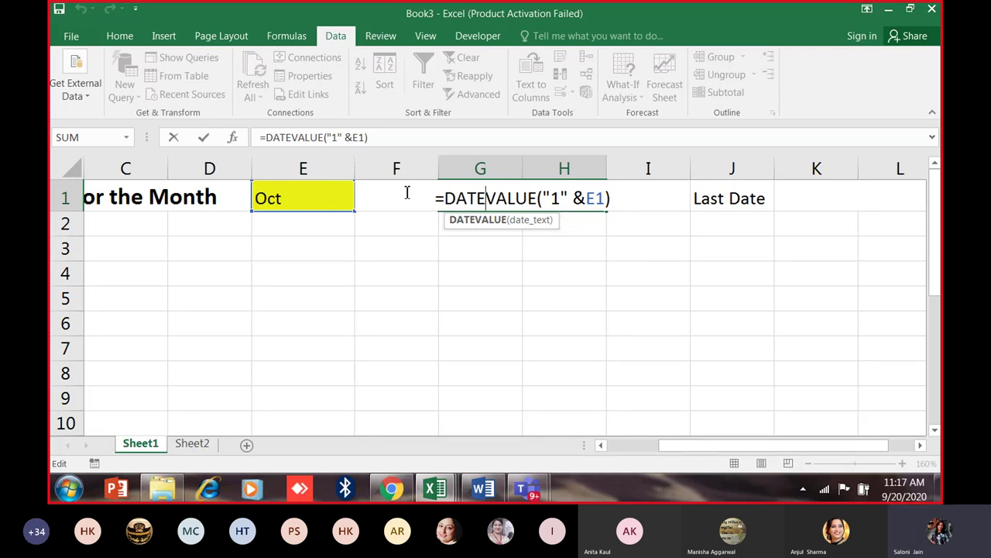
pyautogui.press('Return')
pyautogui.click(550, 199)
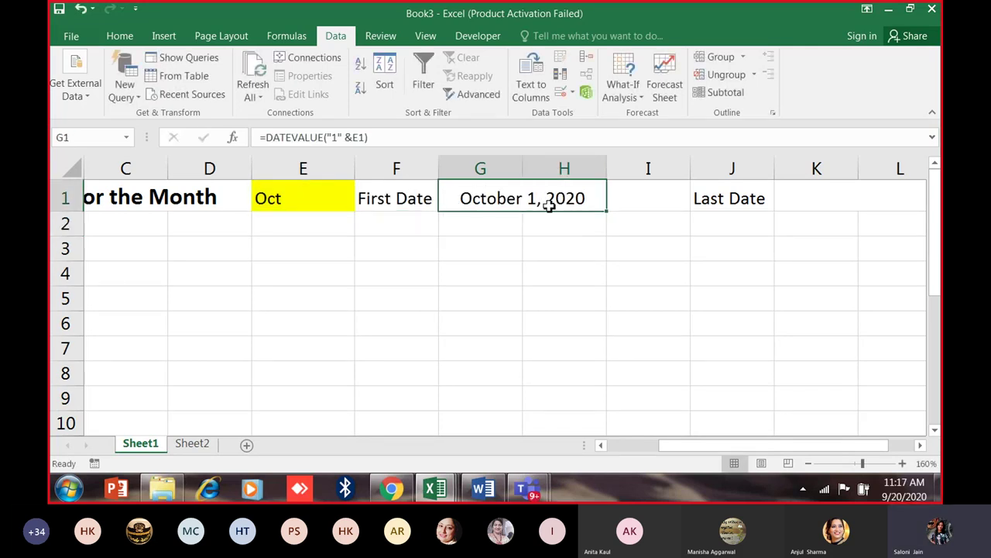
# Enter =EOMONTH(G1,0) in K1 beside the Last Date label and check the formula.
pyautogui.moveTo(674, 448); pyautogui.dragTo(724, 453)
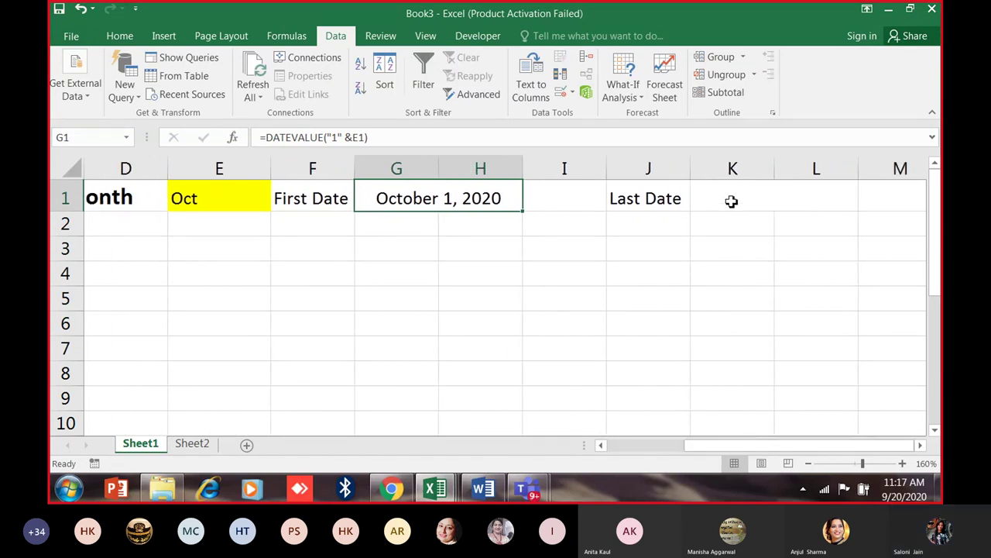
pyautogui.click(733, 204)
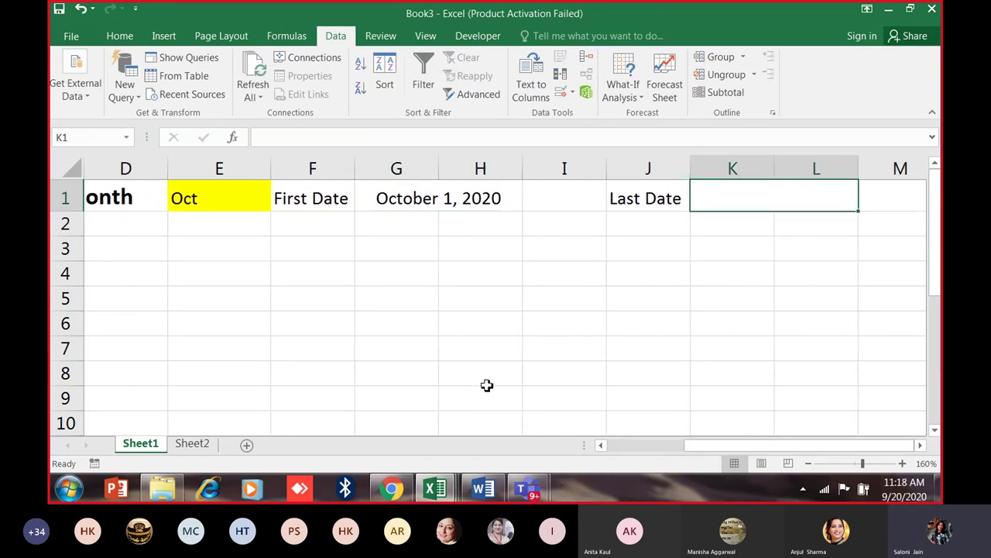
pyautogui.write('=eo')
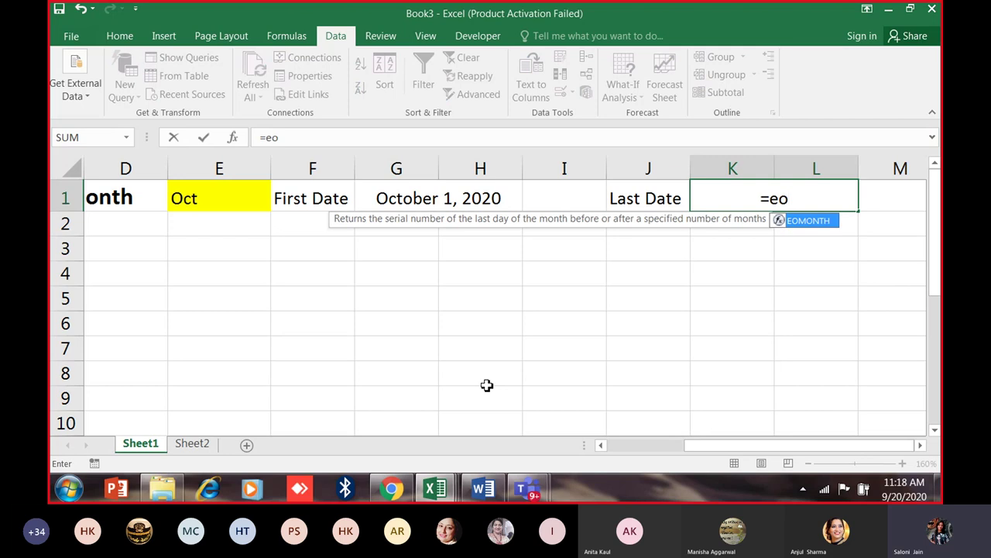
pyautogui.press('BackSpace')
pyautogui.press('BackSpace')
pyautogui.write('e')
pyautogui.press('BackSpace')
pyautogui.write('EOMON')
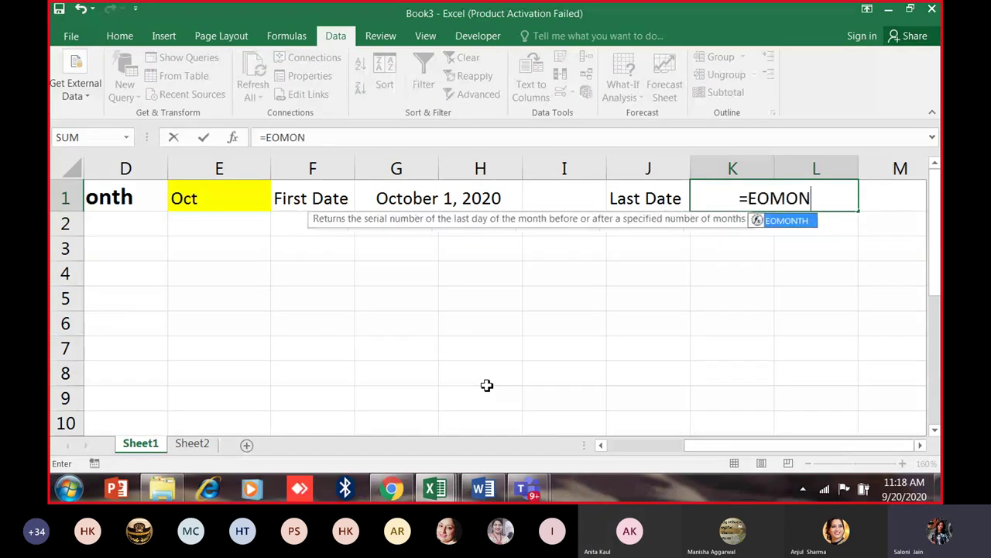
pyautogui.write('TH(')
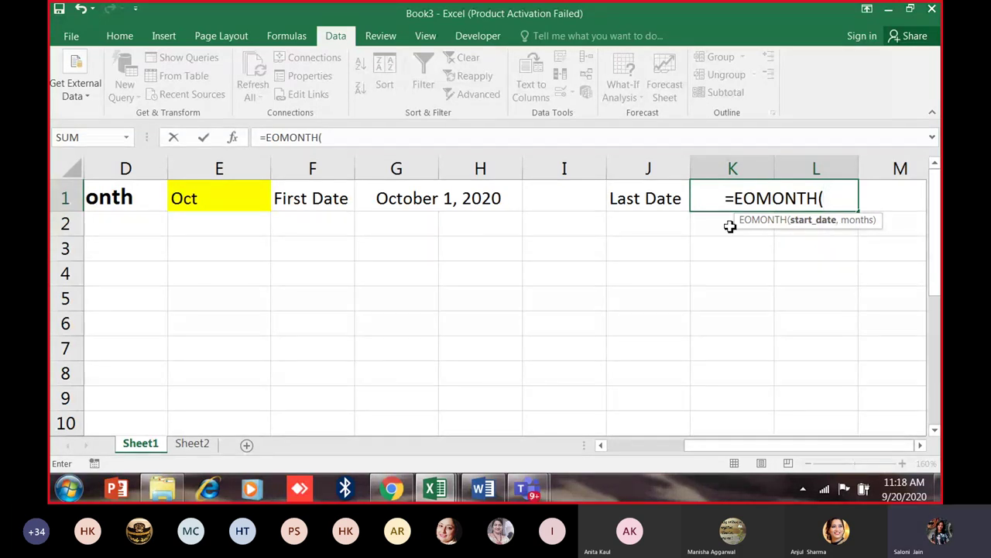
pyautogui.click(449, 200)
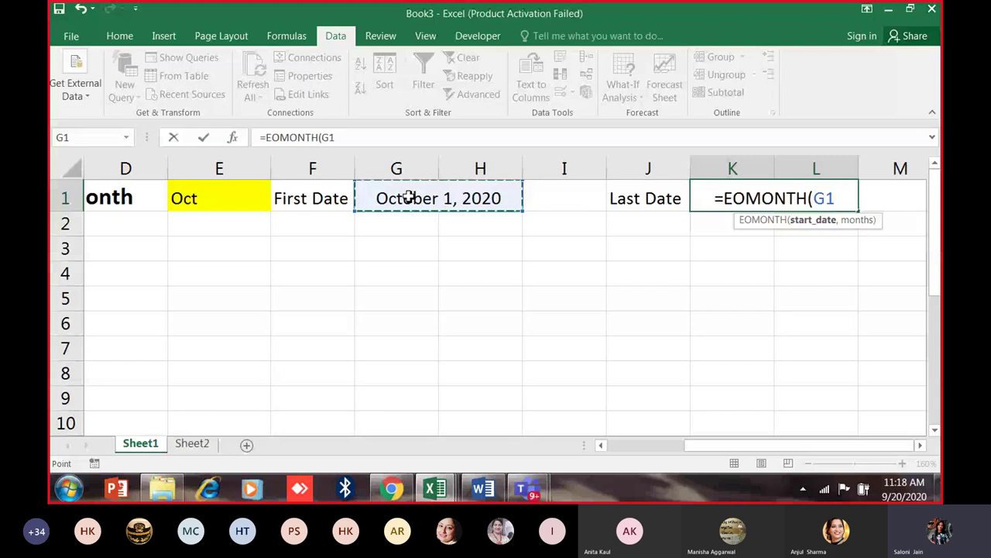
pyautogui.write(',0')
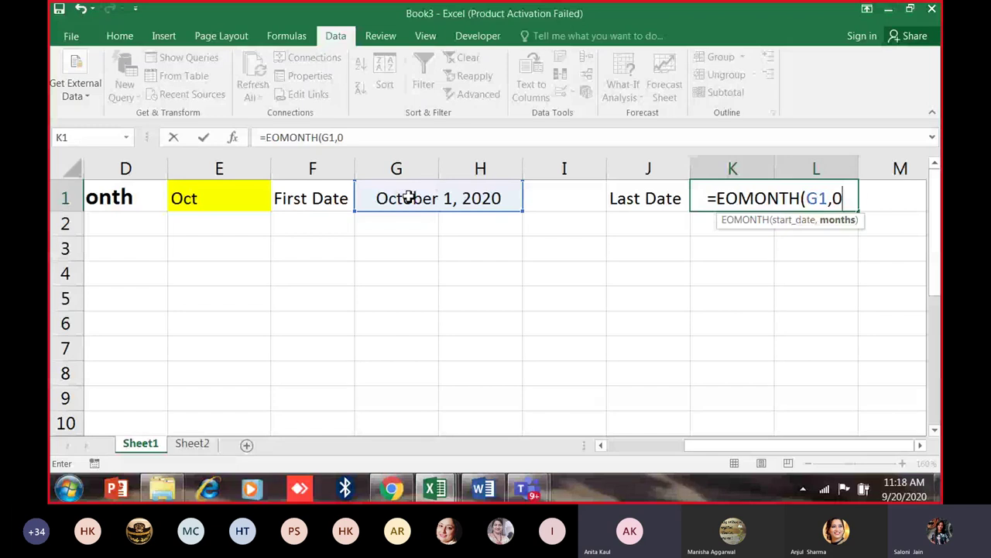
pyautogui.write(')')
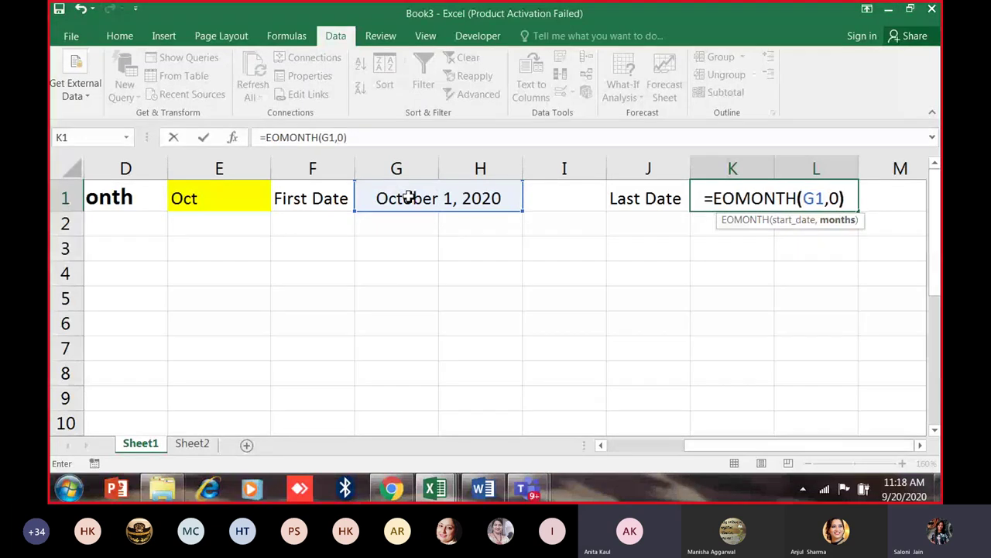
pyautogui.press('Return')
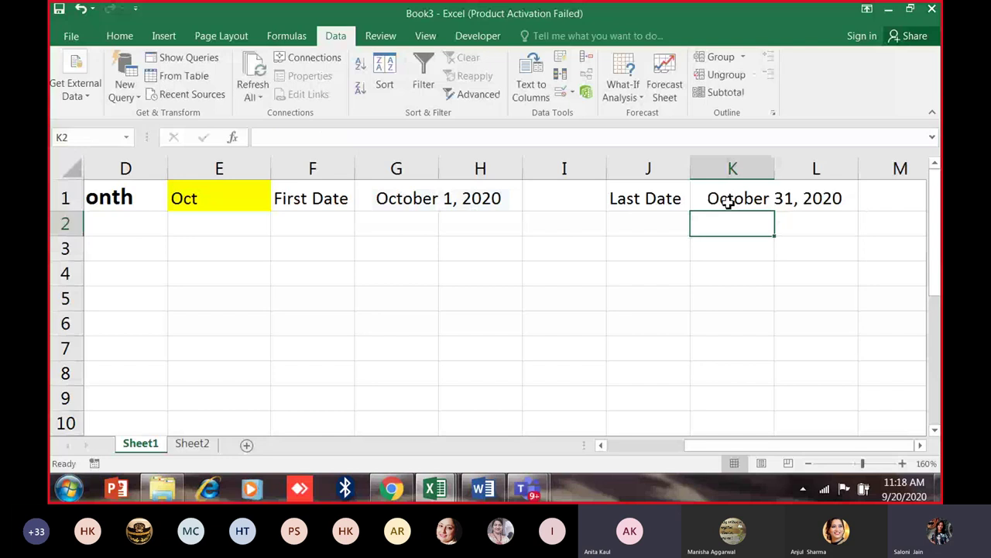
pyautogui.doubleClick(728, 200)
pyautogui.press('Escape')
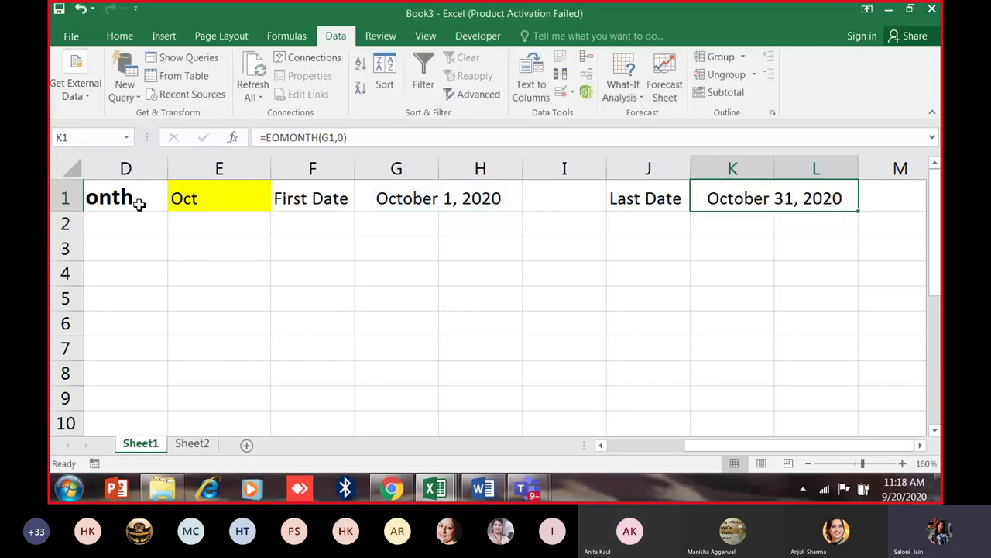
# Test the date formulas by switching the month in E1 through Nov, Sep, Dec, Jun and Oct.
pyautogui.click(210, 202)
pyautogui.click(277, 201)
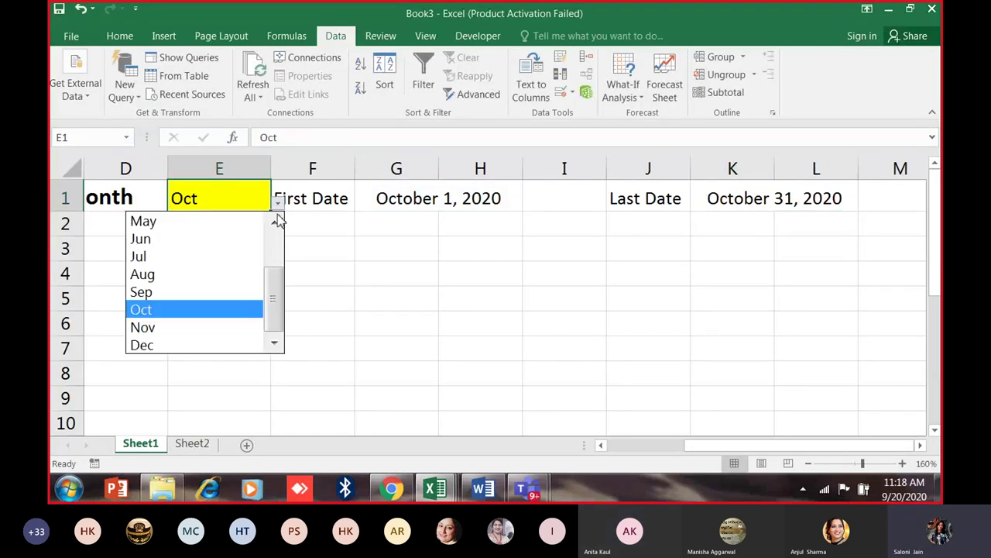
pyautogui.click(178, 293)
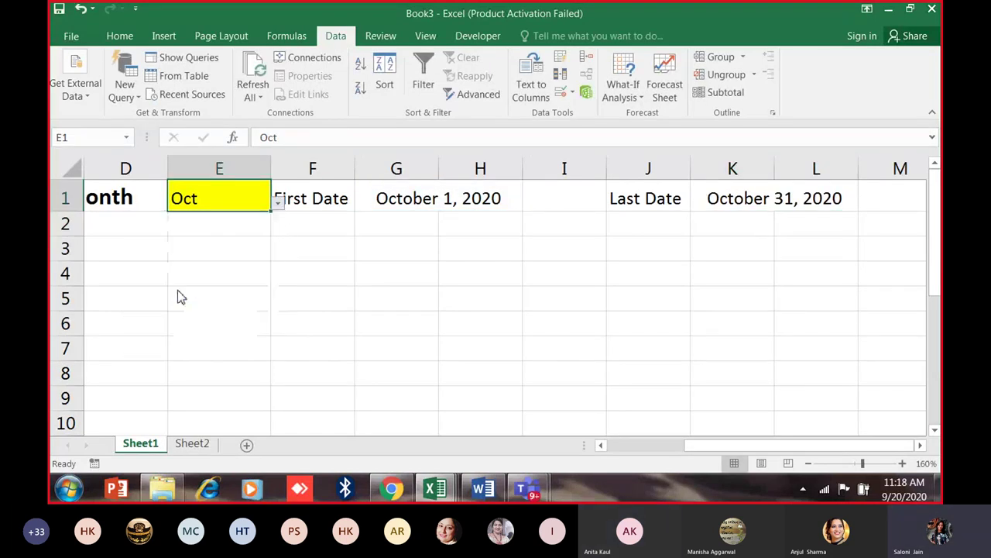
pyautogui.click(276, 202)
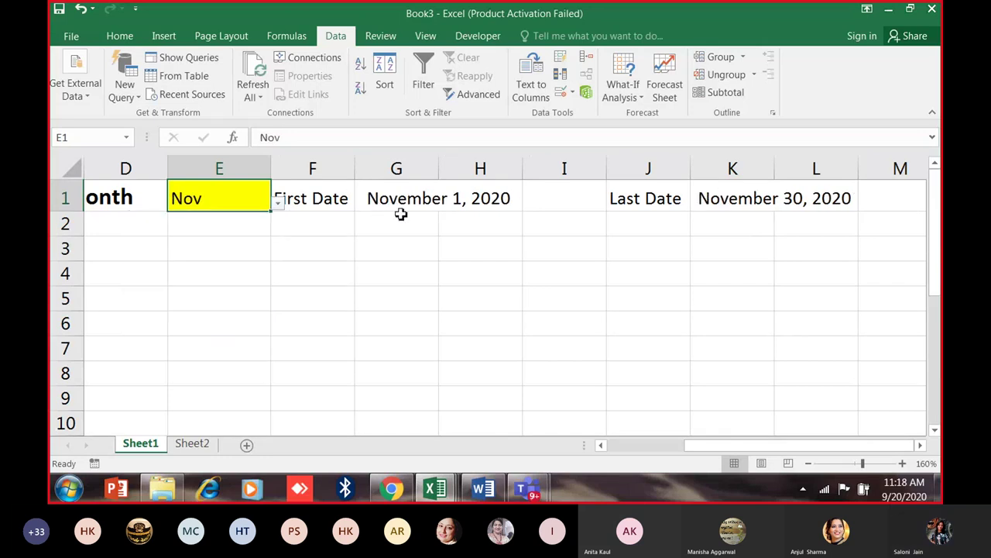
pyautogui.click(278, 203)
pyautogui.click(186, 293)
pyautogui.click(277, 205)
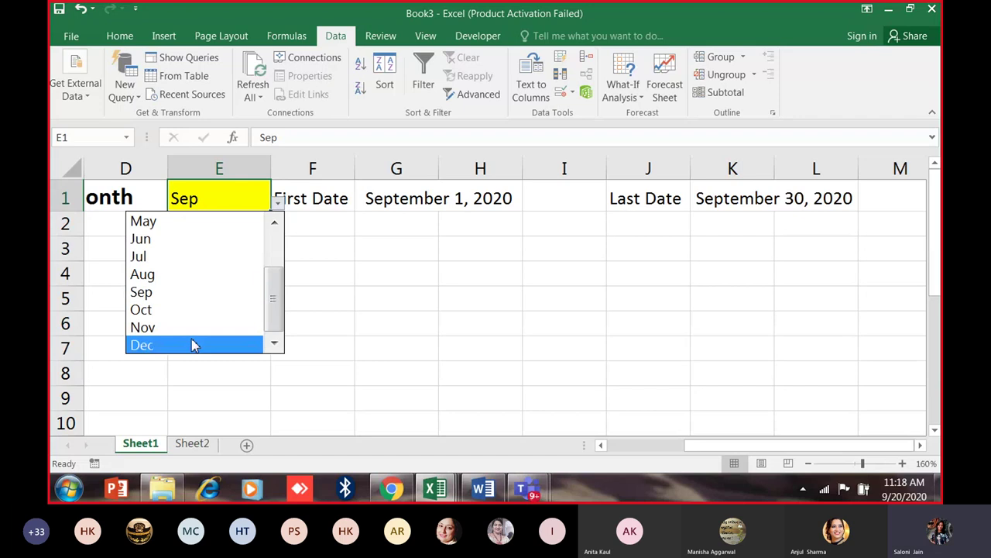
pyautogui.click(193, 345)
pyautogui.click(279, 208)
pyautogui.click(193, 239)
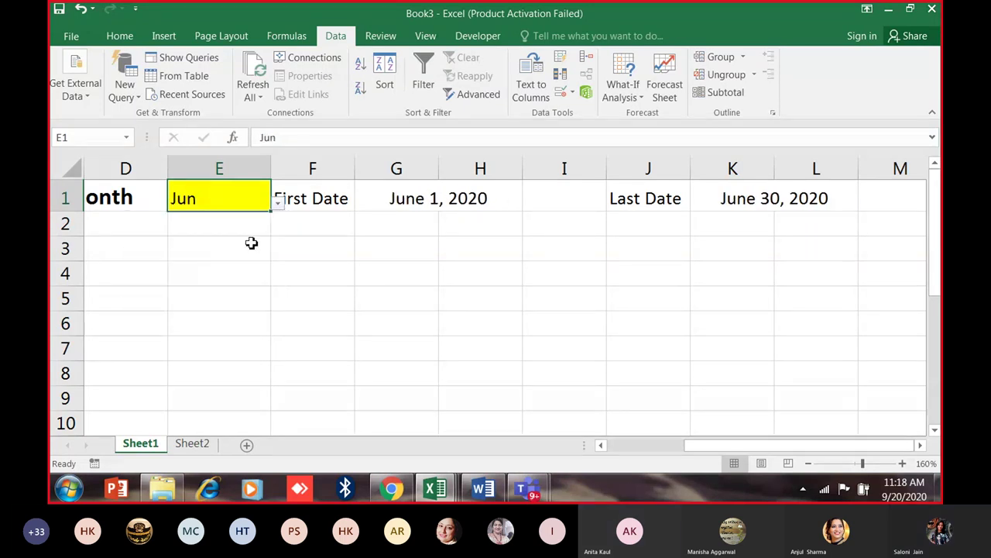
pyautogui.click(277, 203)
pyautogui.click(202, 309)
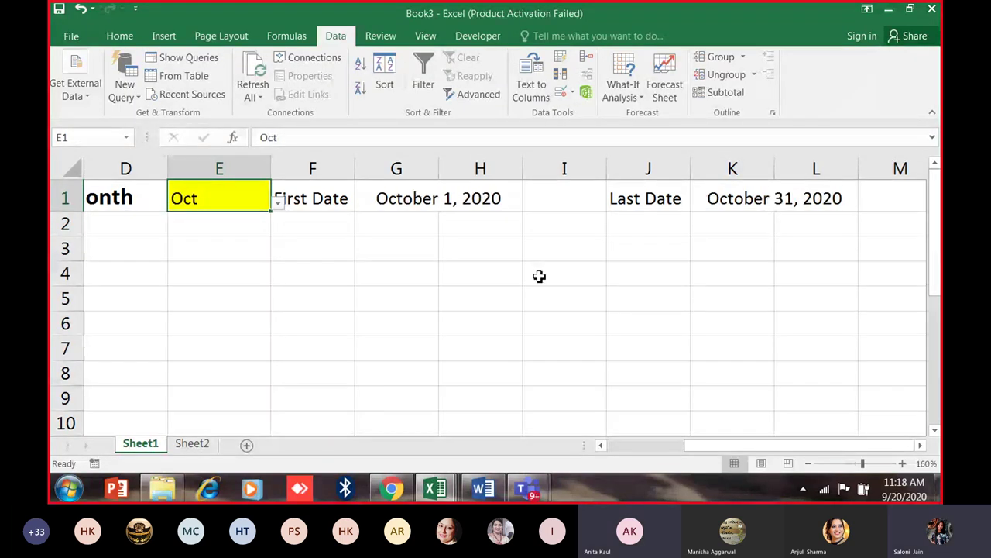
# Widen column E slightly at its border with the First Date column.
pyautogui.scroll(-2, 518, 286)
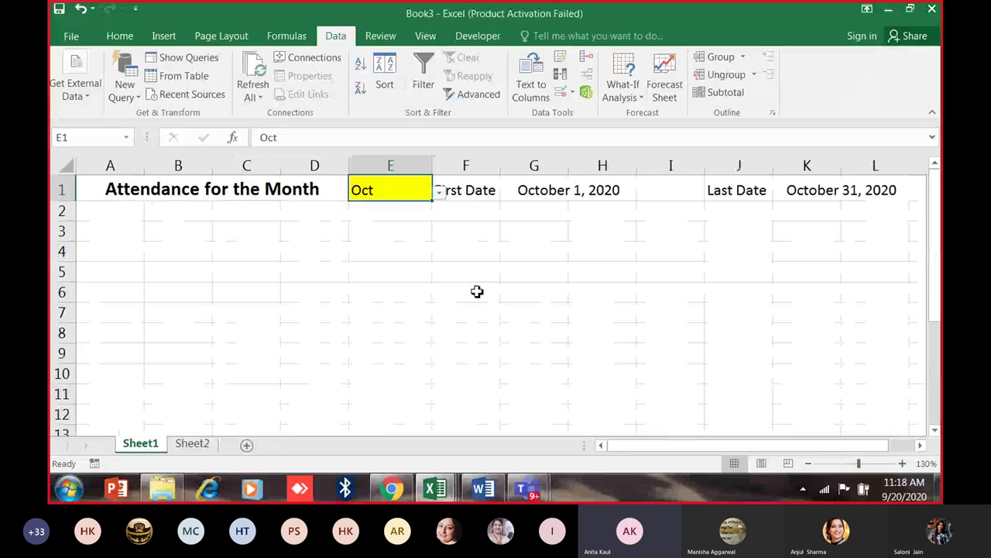
pyautogui.click(479, 290)
pyautogui.moveTo(433, 165); pyautogui.dragTo(434, 165)
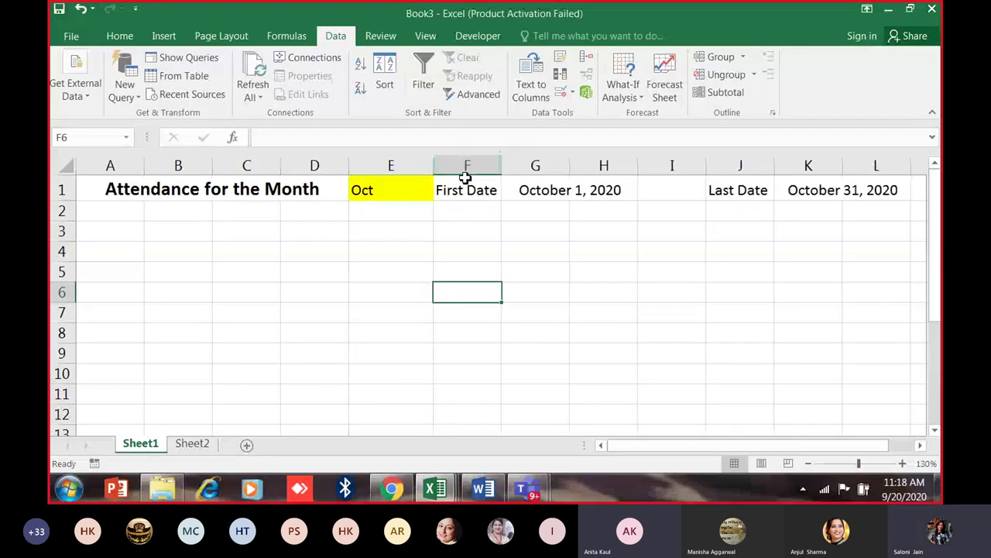
# Choose Sep as the month in E1 and check the first and last date formulas in G1 and K1.
pyautogui.click(844, 190)
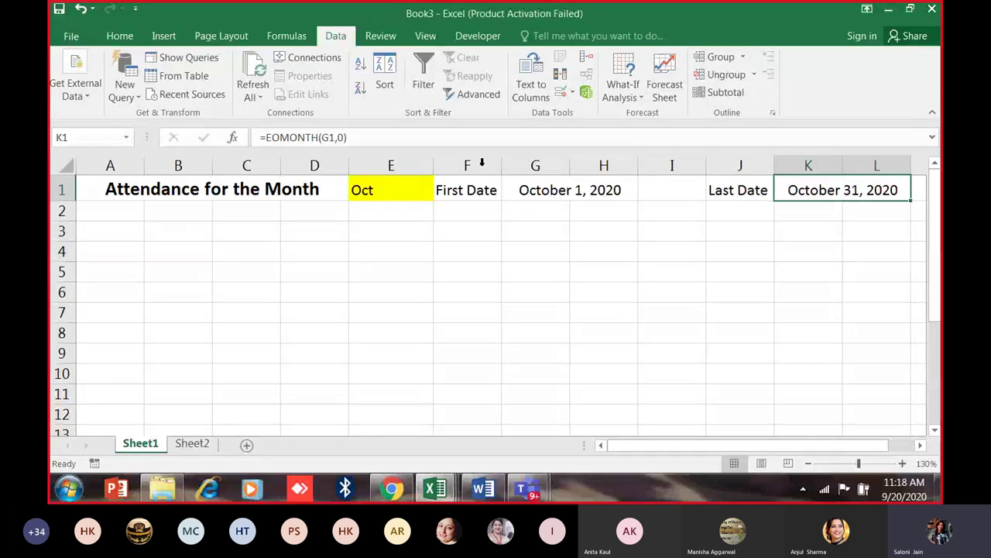
pyautogui.click(410, 189)
pyautogui.click(439, 191)
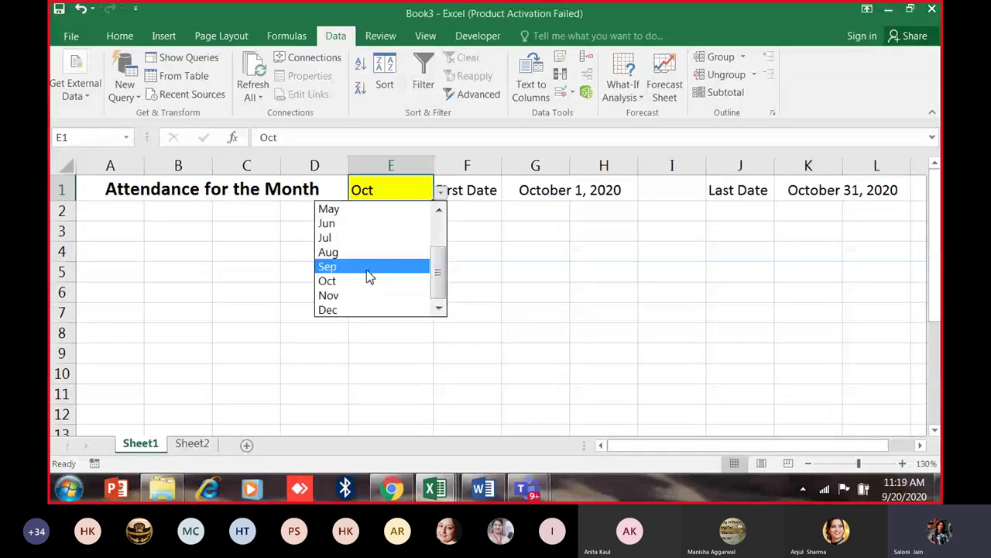
pyautogui.click(367, 271)
pyautogui.click(628, 188)
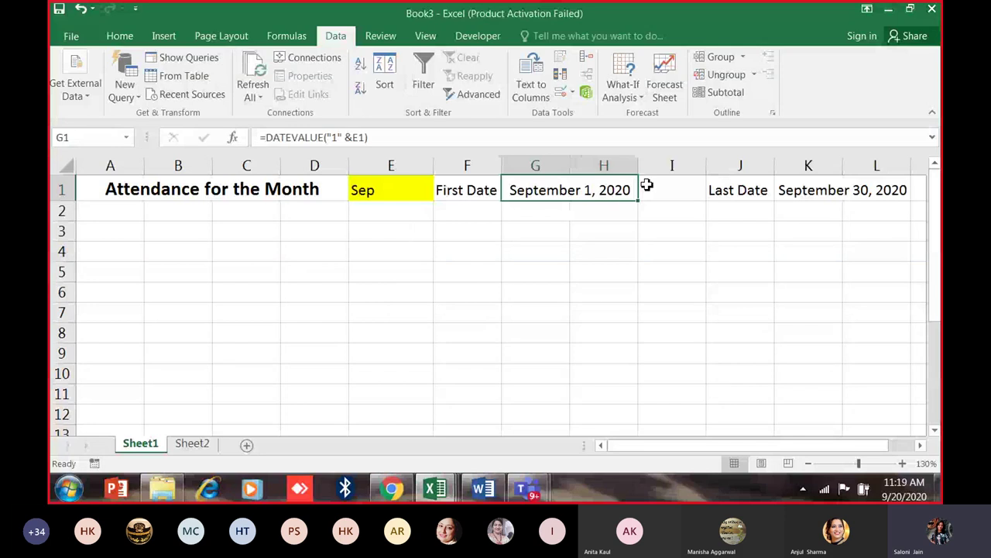
pyautogui.click(827, 189)
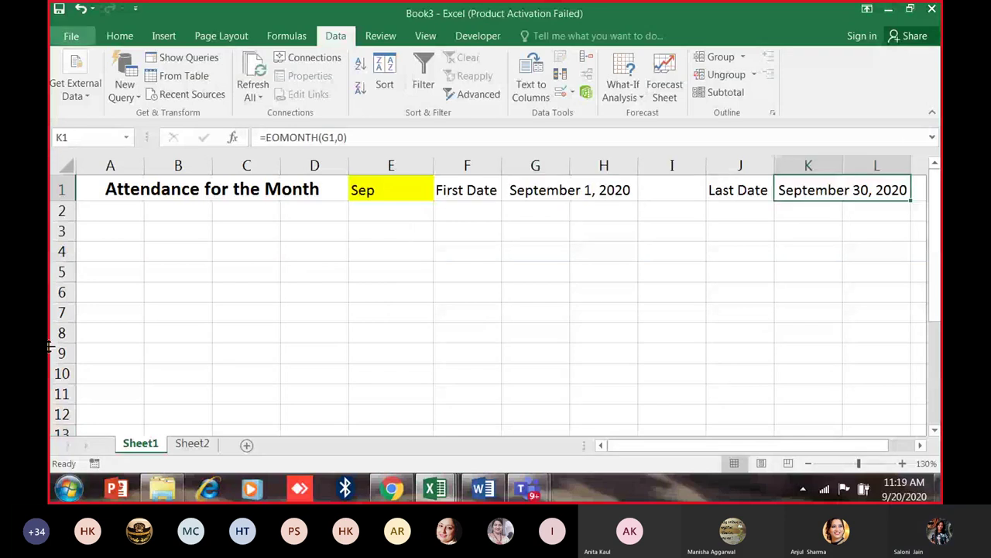
# Enter the column headers Admno in A6 and Name in B6.
pyautogui.click(109, 298)
pyautogui.write('aDMNO')
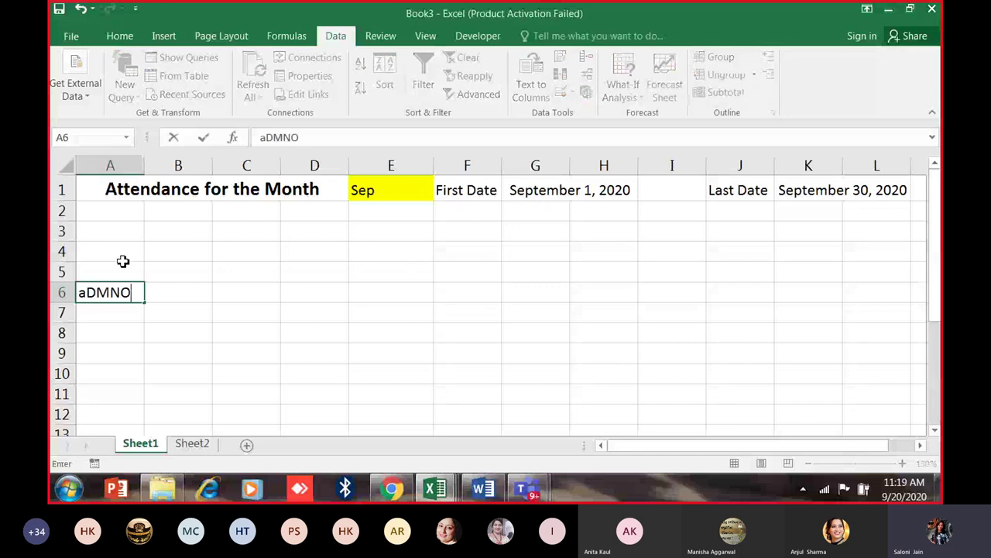
pyautogui.press('Tab')
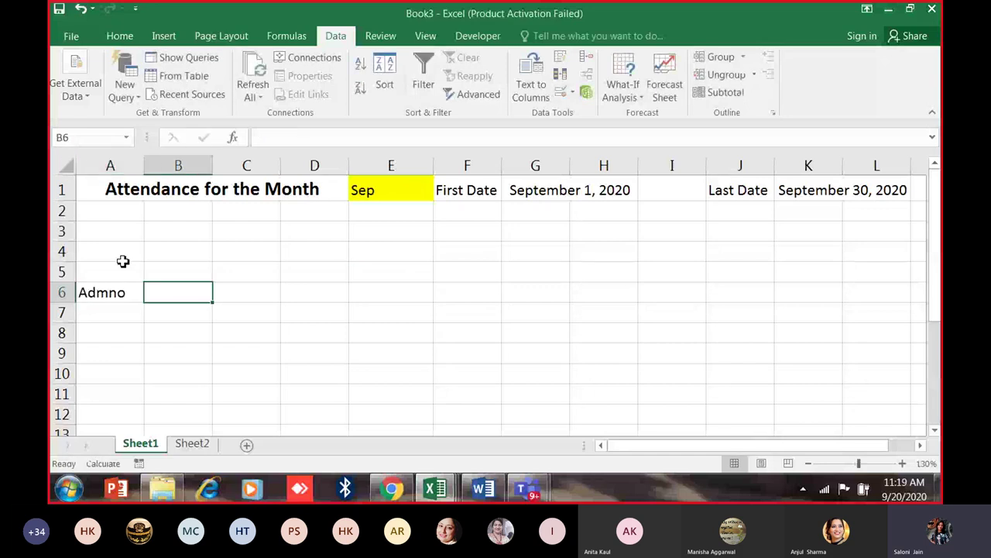
pyautogui.write('Name')
pyautogui.press('Tab')
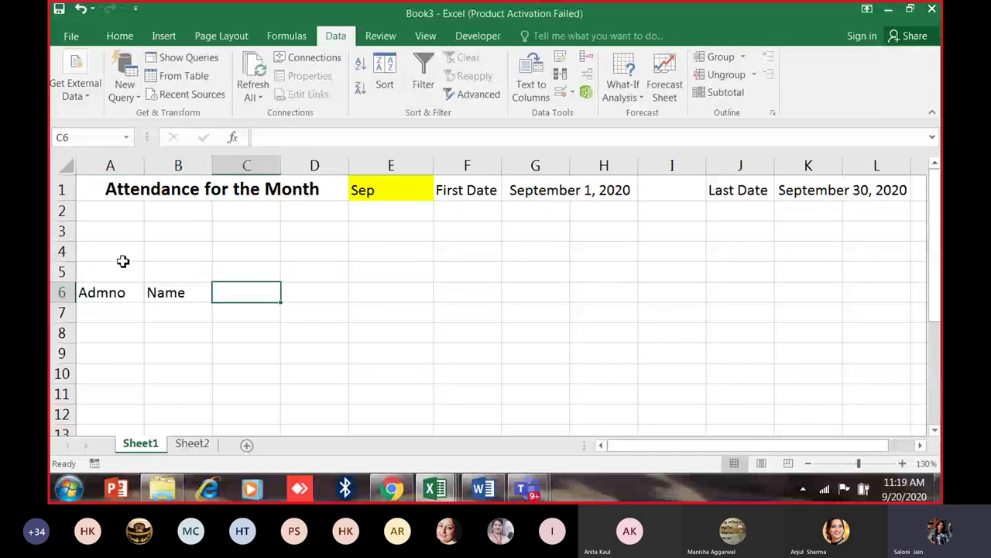
pyautogui.press('Return')
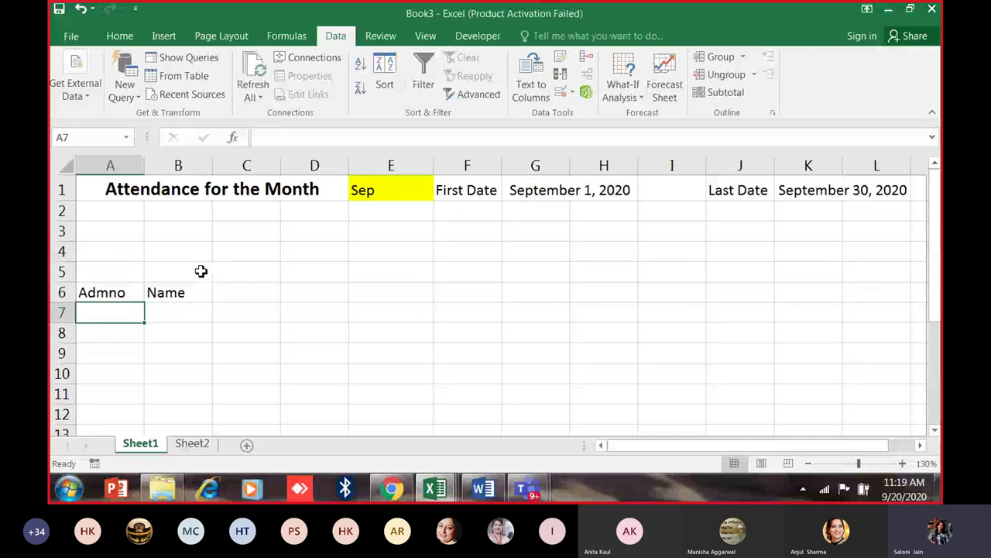
# Enter 101 and 102 under the Admno header and fill the series down to 109 in A15.
pyautogui.write('101')
pyautogui.press('Return')
pyautogui.write('10')
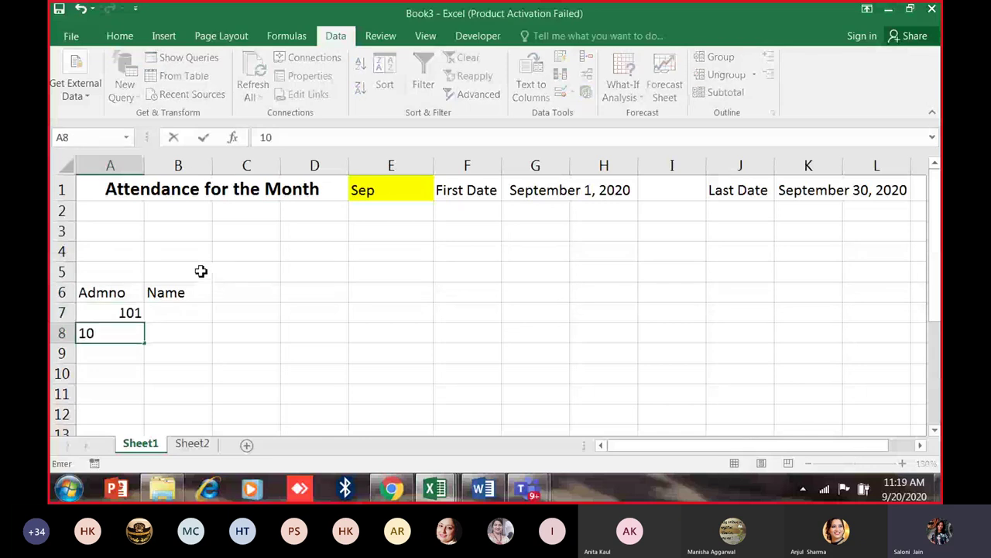
pyautogui.write('2')
pyautogui.press('Return')
pyautogui.scroll(-2, 68, 266)
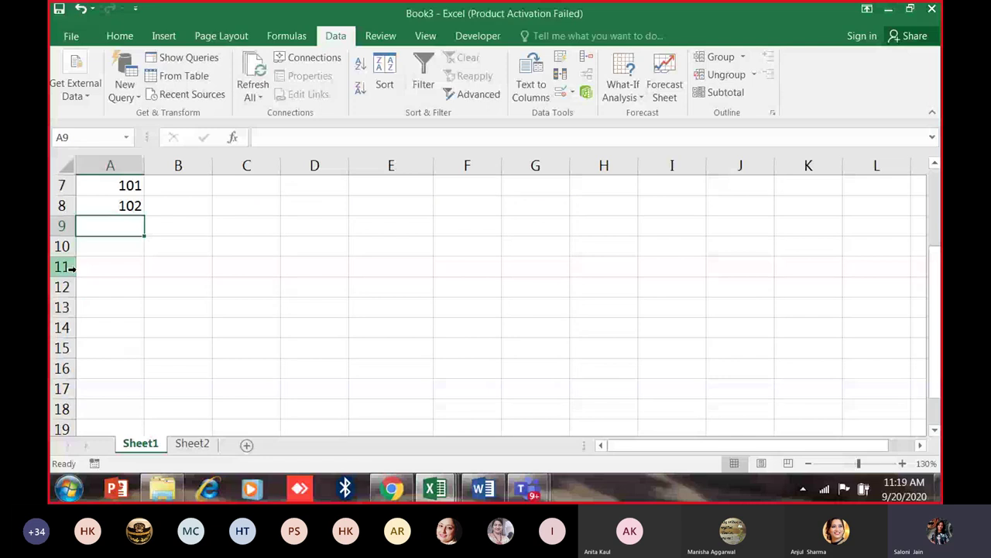
pyautogui.scroll(1, 70, 266)
pyautogui.moveTo(117, 246); pyautogui.dragTo(133, 428)
pyautogui.scroll(-1, 146, 365)
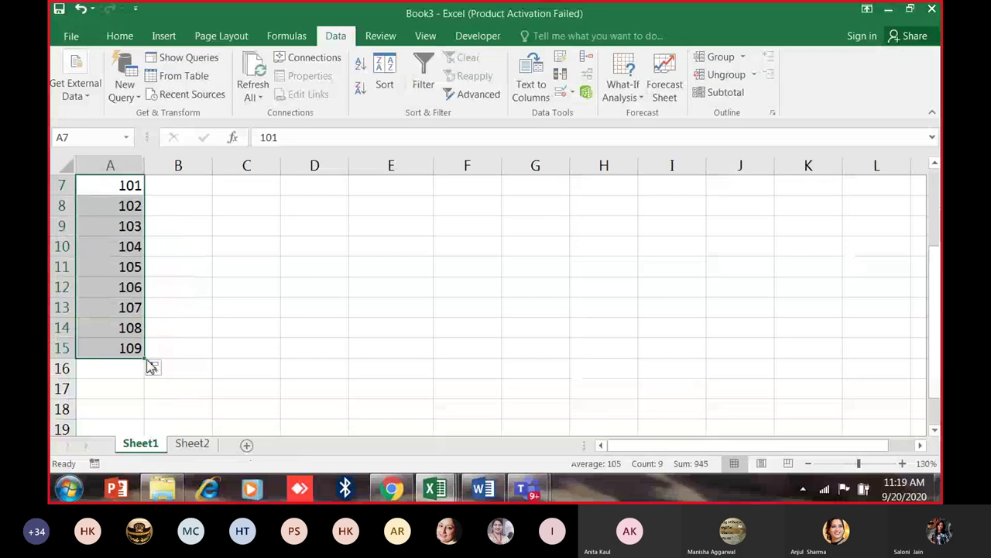
# Enter Name 1 in B7 and Name 2 in B8, and fill the series down alongside the admission numbers.
pyautogui.scroll(2, 166, 329)
pyautogui.click(168, 312)
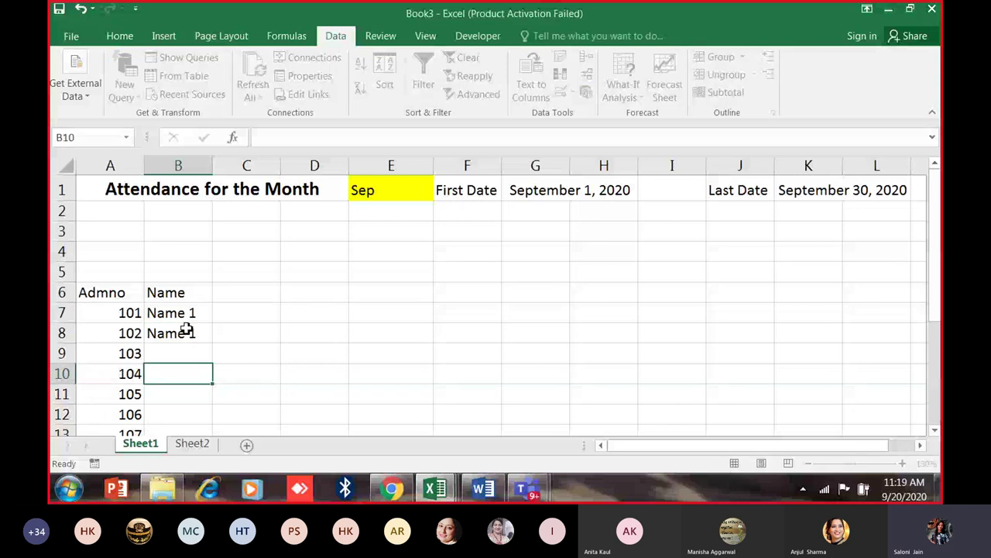
pyautogui.click(188, 339)
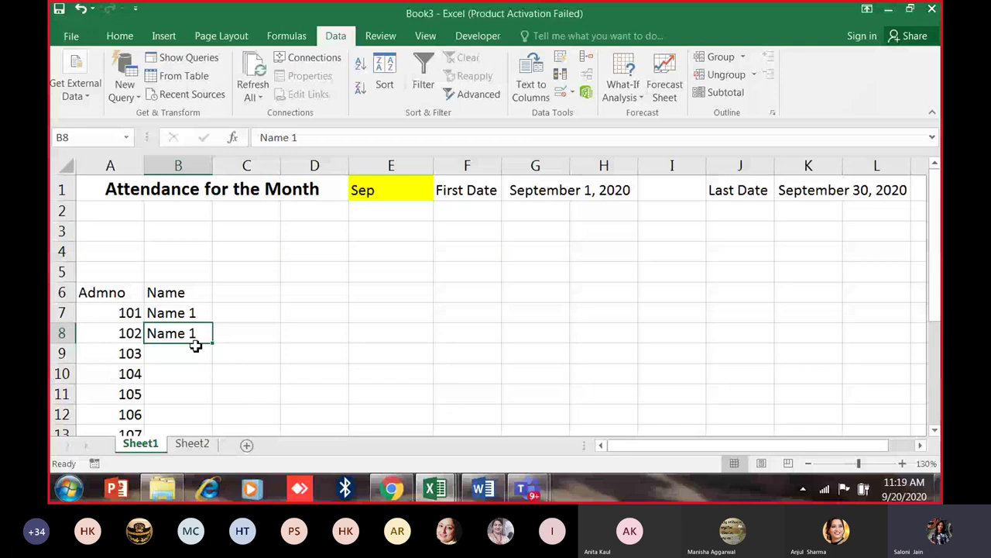
pyautogui.doubleClick(196, 346)
pyautogui.press('BackSpace')
pyautogui.write('2')
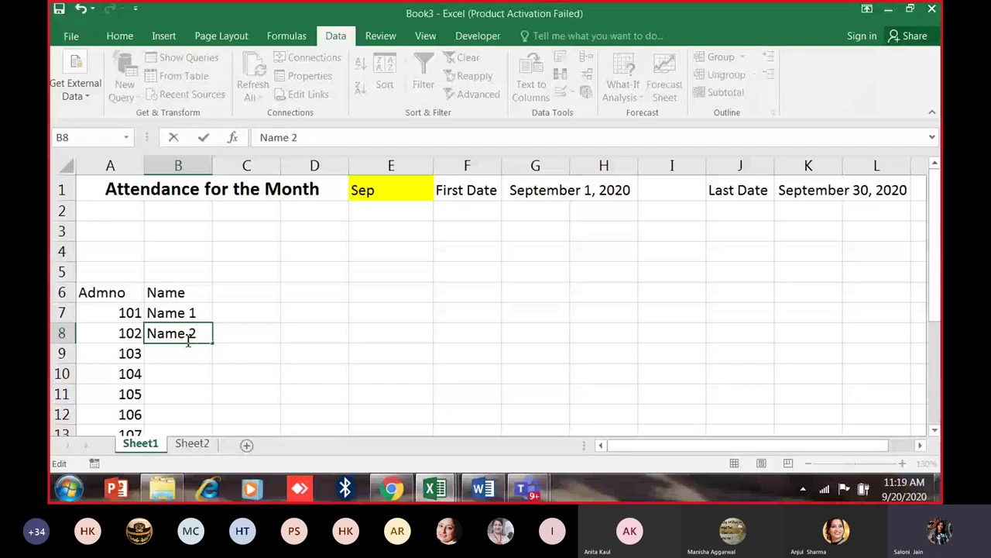
pyautogui.press('Return')
pyautogui.moveTo(175, 313); pyautogui.dragTo(215, 392)
pyautogui.scroll(1, 264, 304)
# Enter =G1 in C6, beside the Name header, to link the first day column to the first date.
pyautogui.click(262, 292)
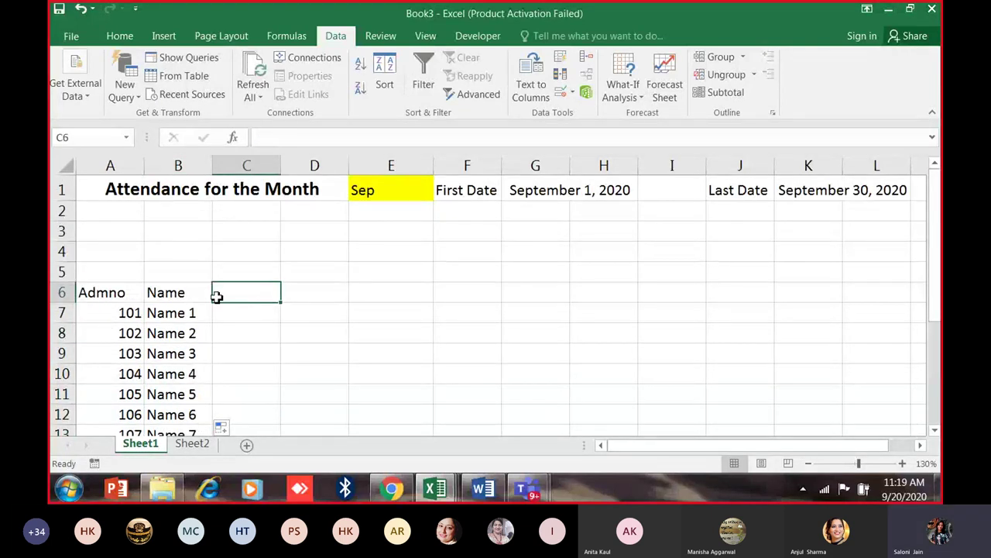
pyautogui.write('=')
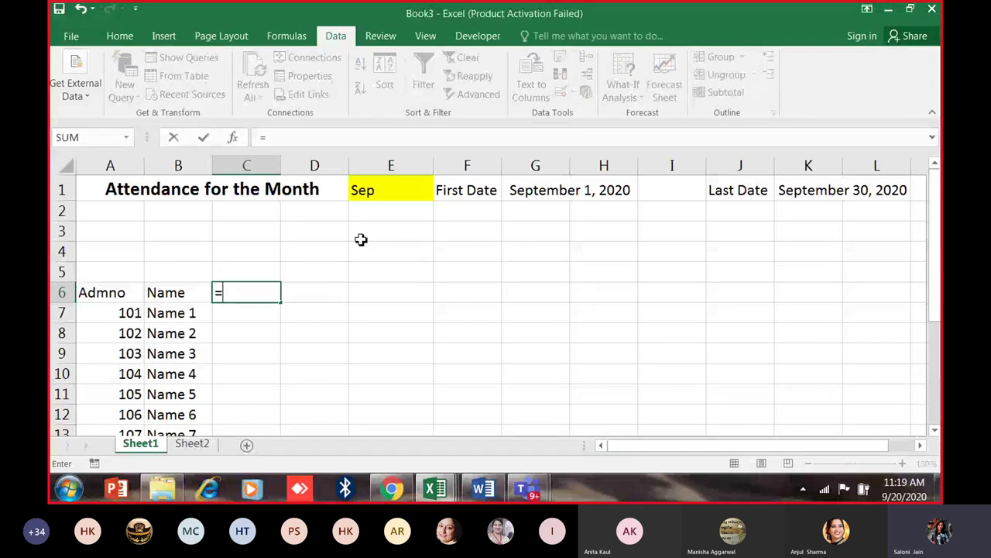
pyautogui.click(552, 194)
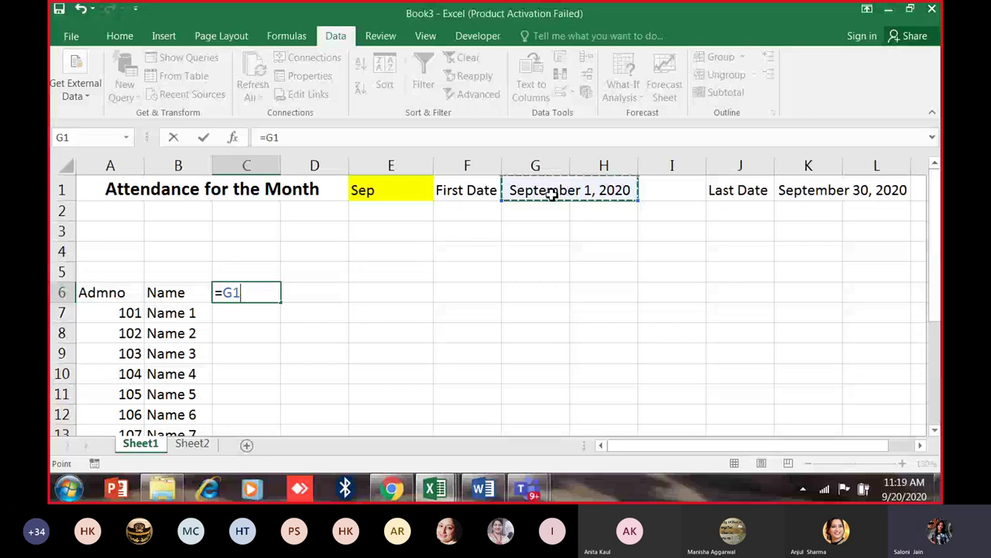
pyautogui.hotkey('ctrl', 'Return')
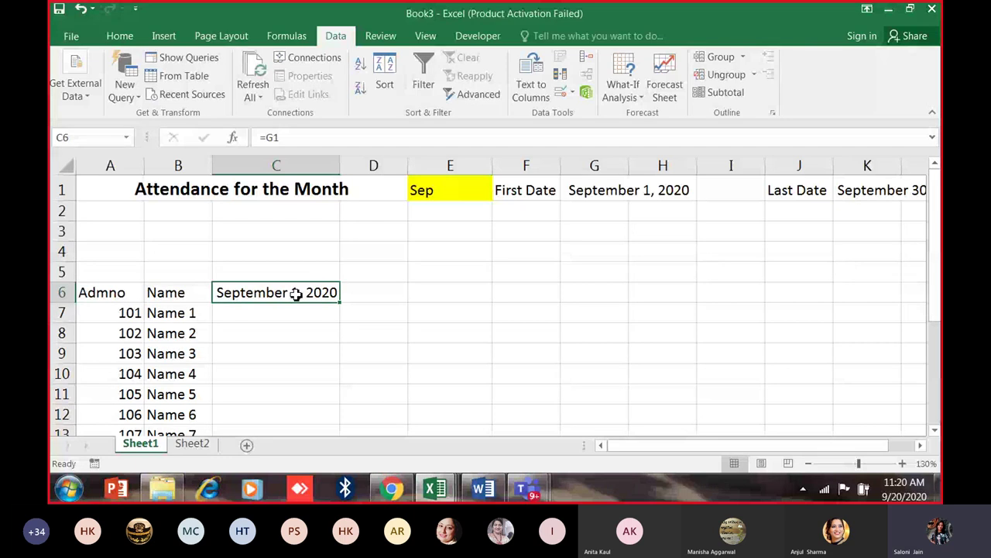
# Apply the custom number format D to C6 so that the date displays only its day number.
pyautogui.hotkey('ctrl', '1')
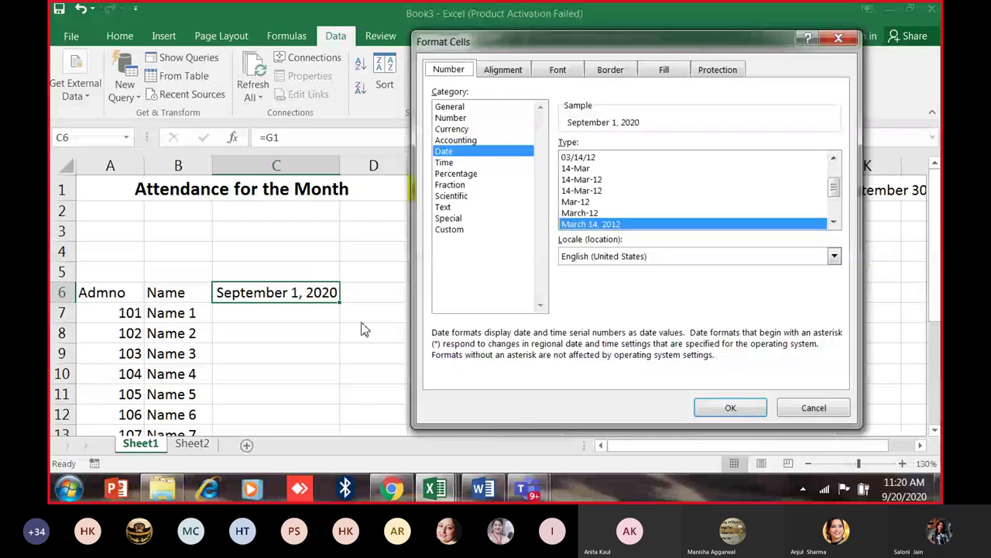
pyautogui.click(464, 231)
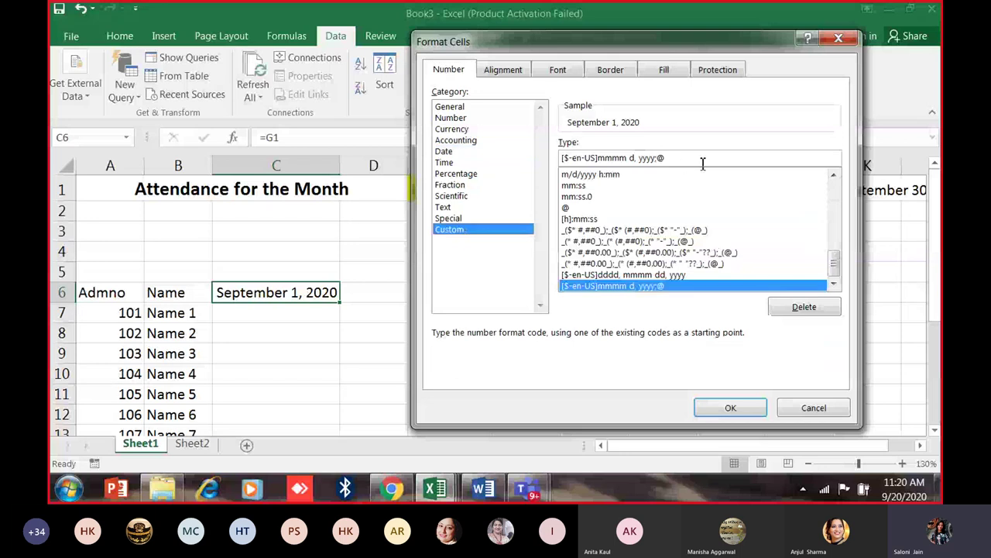
pyautogui.moveTo(670, 159); pyautogui.dragTo(501, 160)
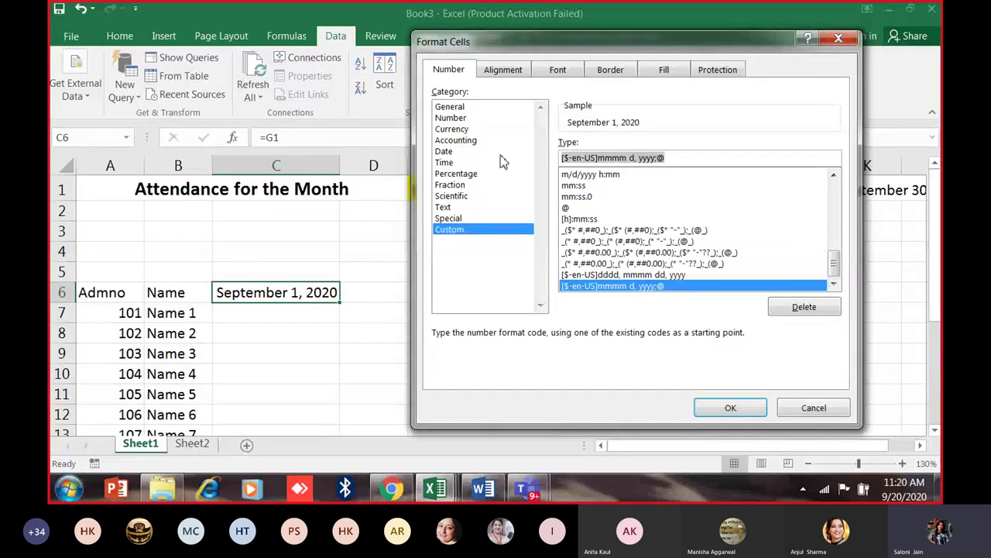
pyautogui.write('D')
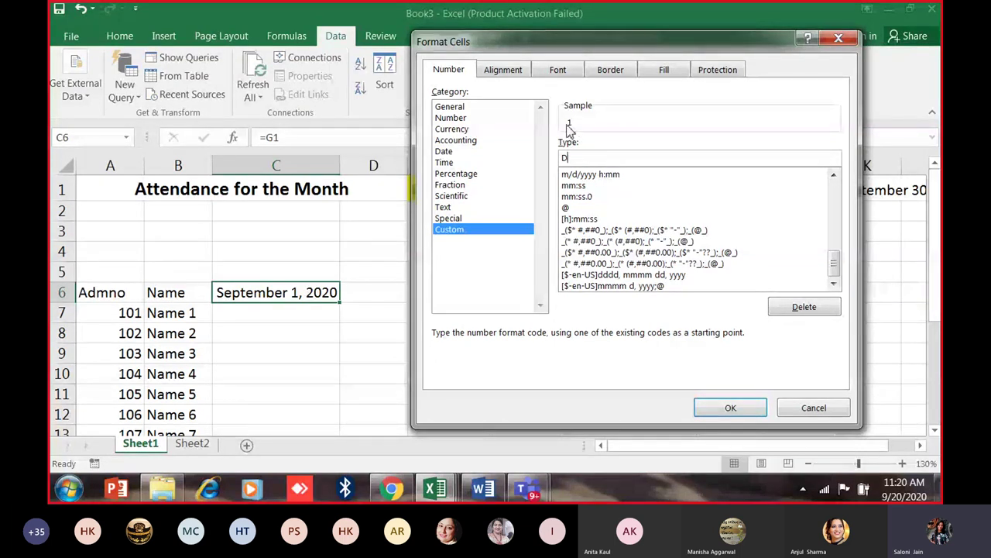
pyautogui.click(734, 407)
pyautogui.click(353, 318)
pyautogui.click(332, 294)
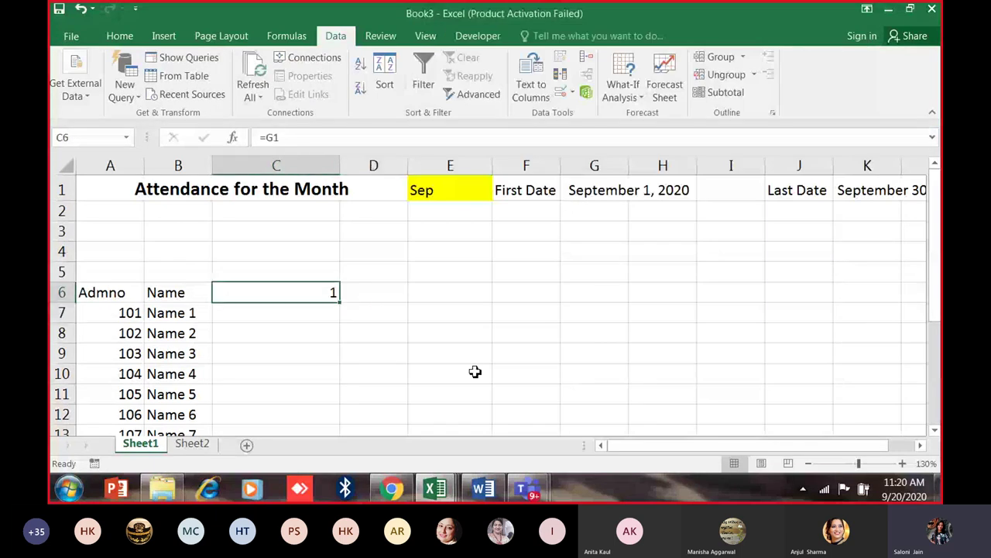
# Enter =IF(C6<$K$1,C6+1,"") in D6 to generate the next day until the month's last date.
pyautogui.click(369, 297)
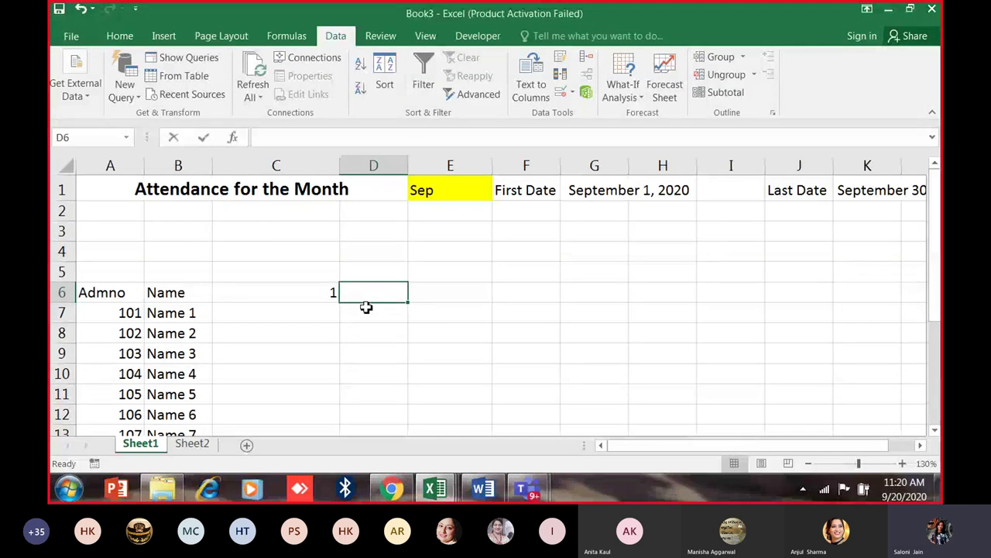
pyautogui.write('=')
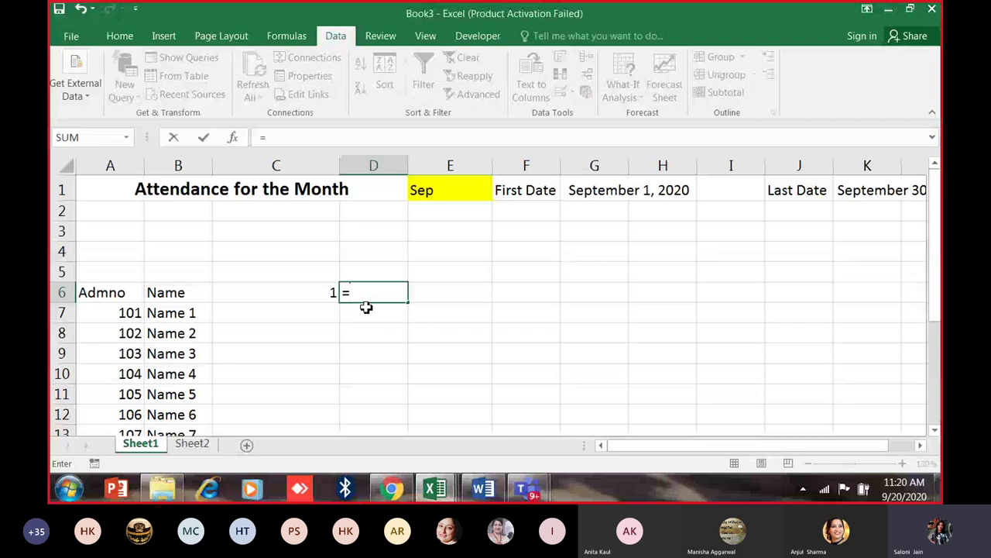
pyautogui.write('if')
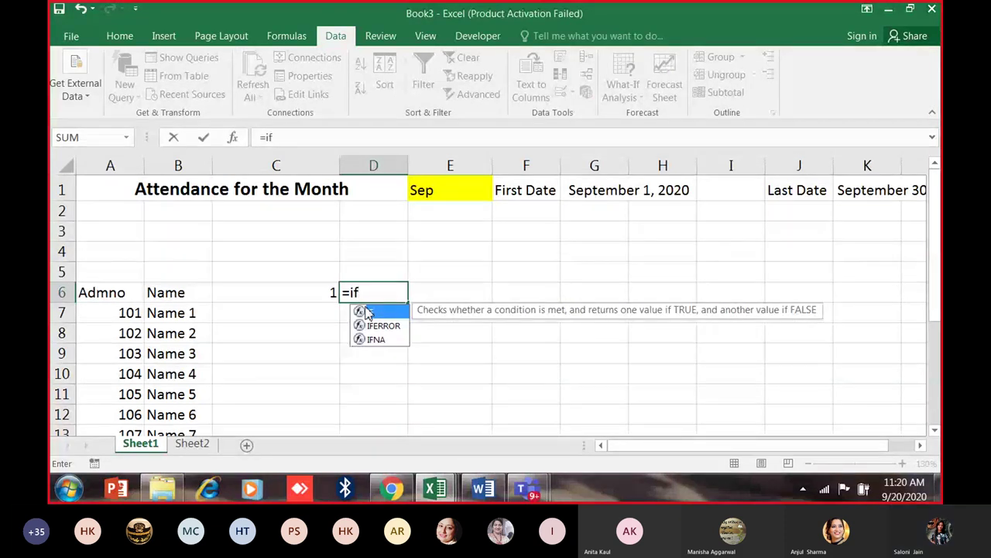
pyautogui.write('(')
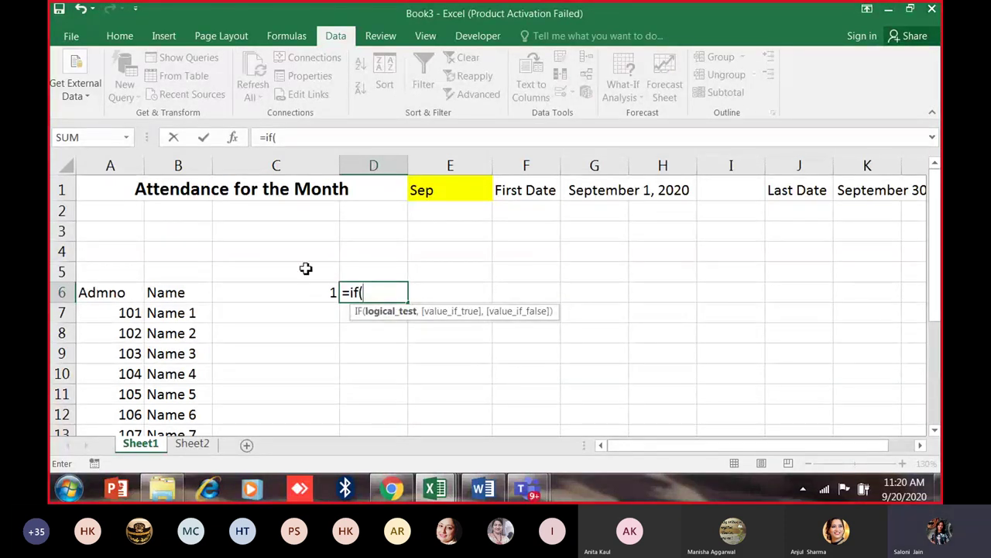
pyautogui.click(300, 295)
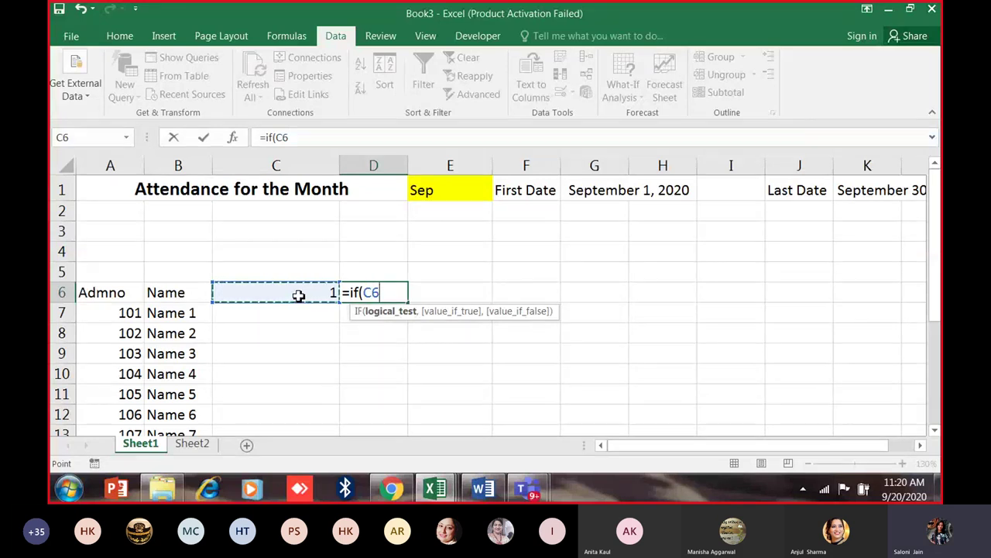
pyautogui.write('<')
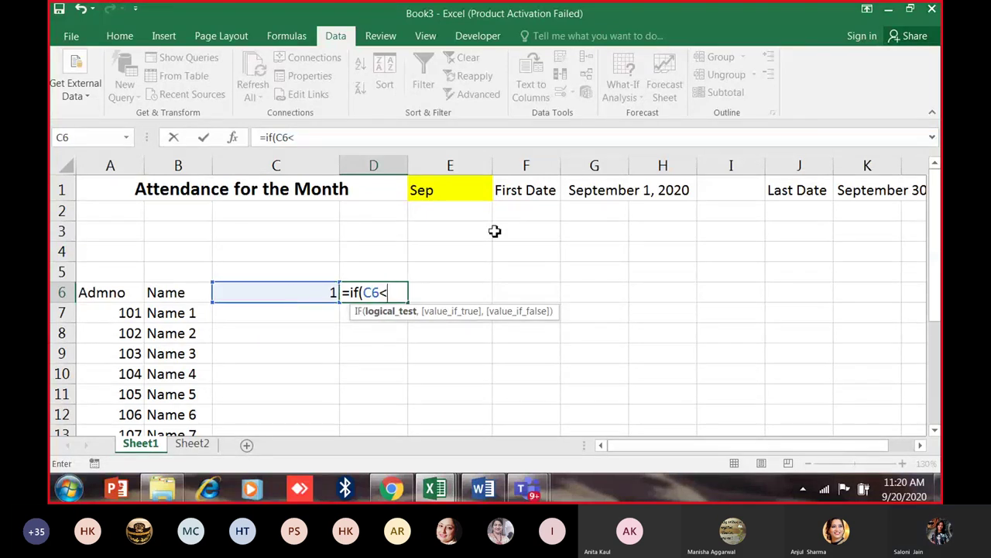
pyautogui.click(879, 192)
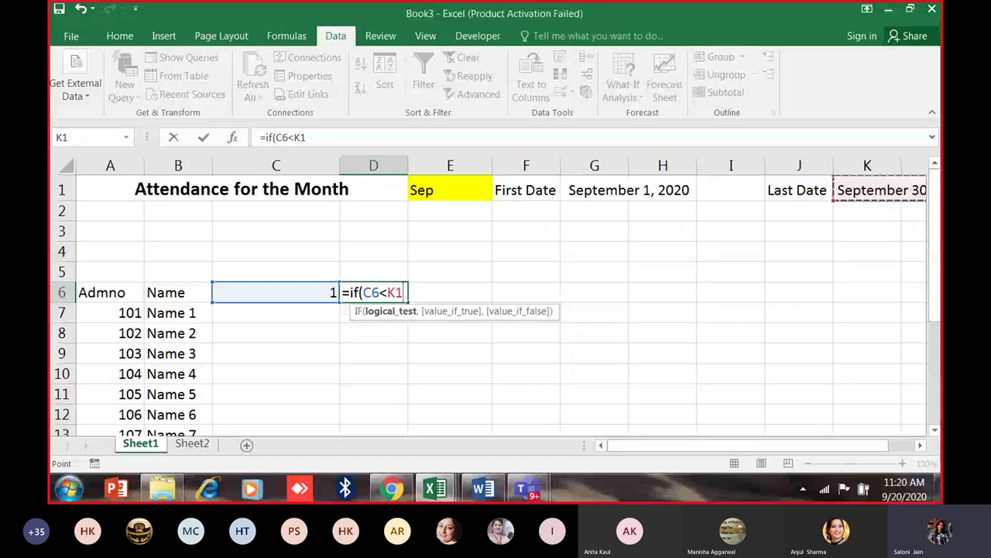
pyautogui.click(303, 137)
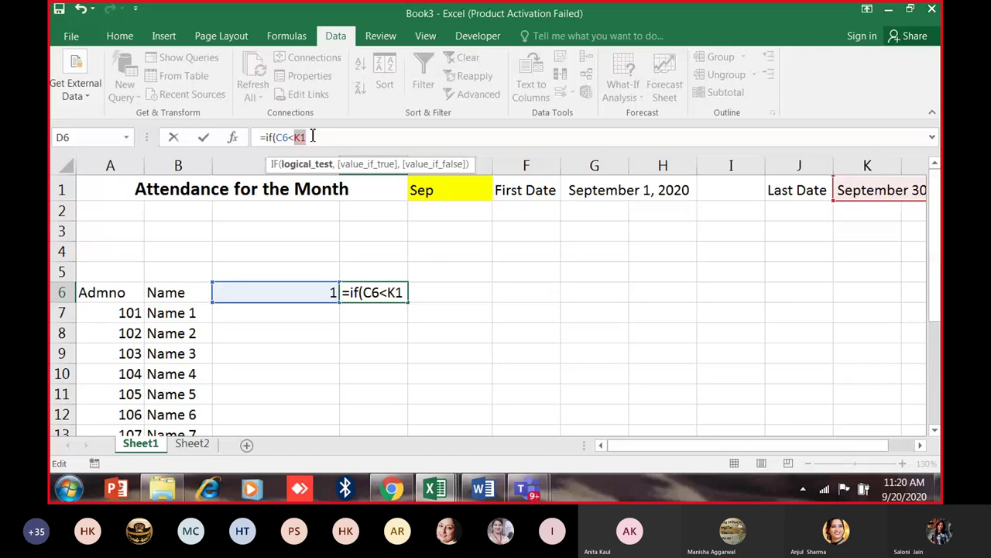
pyautogui.press('F4')
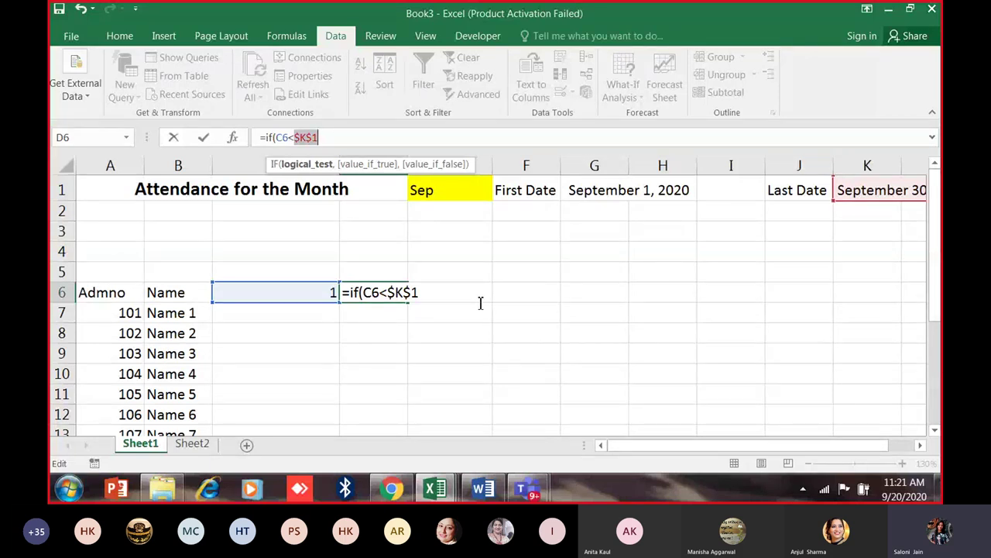
pyautogui.write(',')
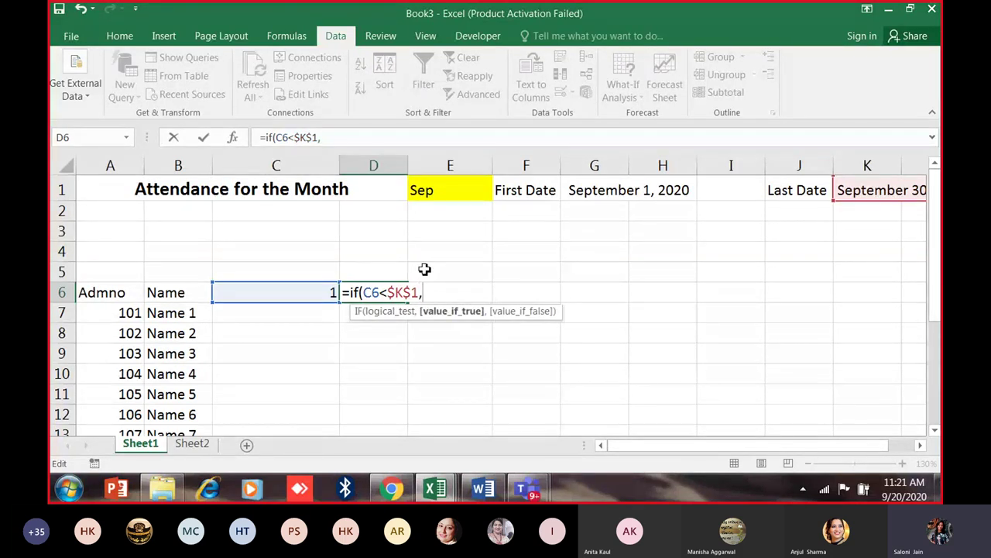
pyautogui.click(277, 290)
pyautogui.write('+1')
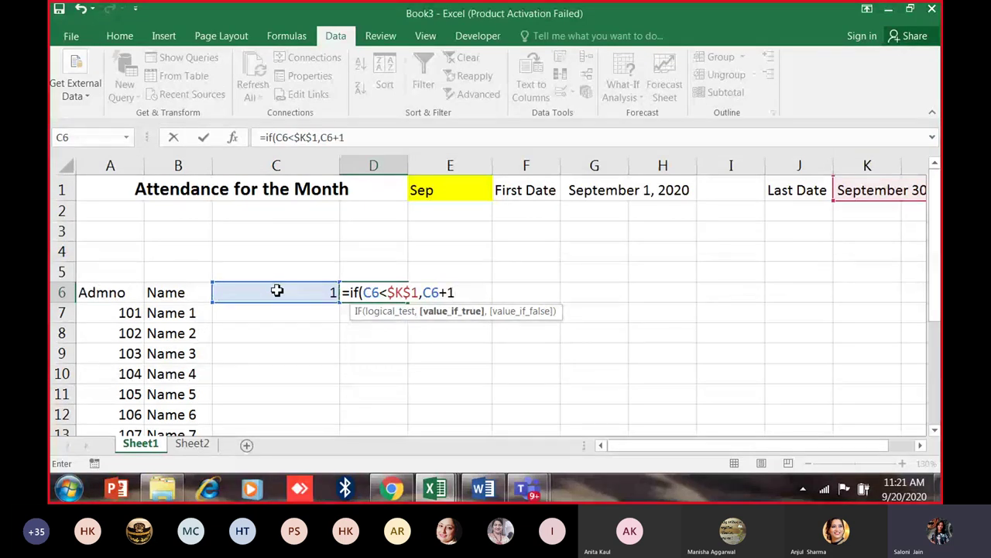
pyautogui.write(',"')
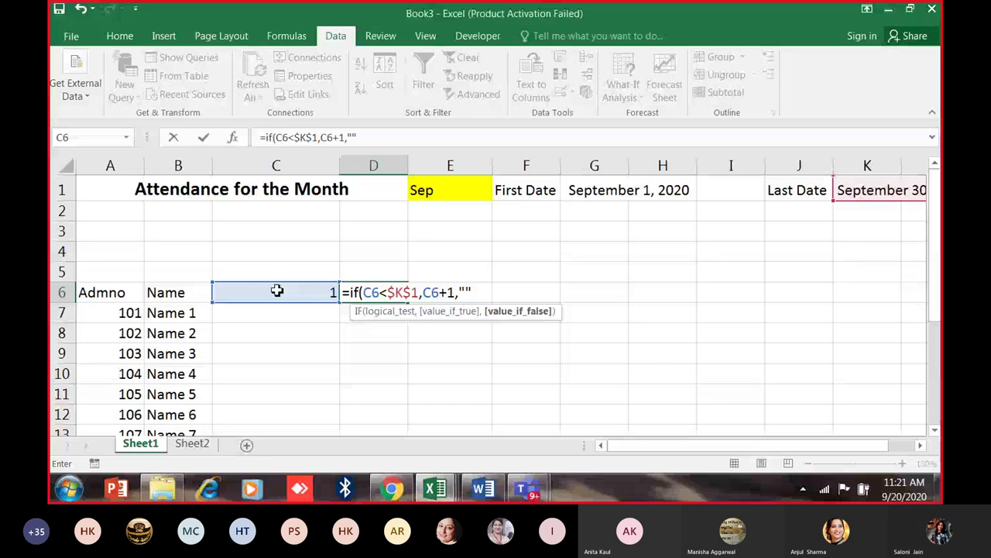
pyautogui.press('Escape')
# Copy the day-number format from C6 to D6 with Format Painter.
pyautogui.click(120, 35)
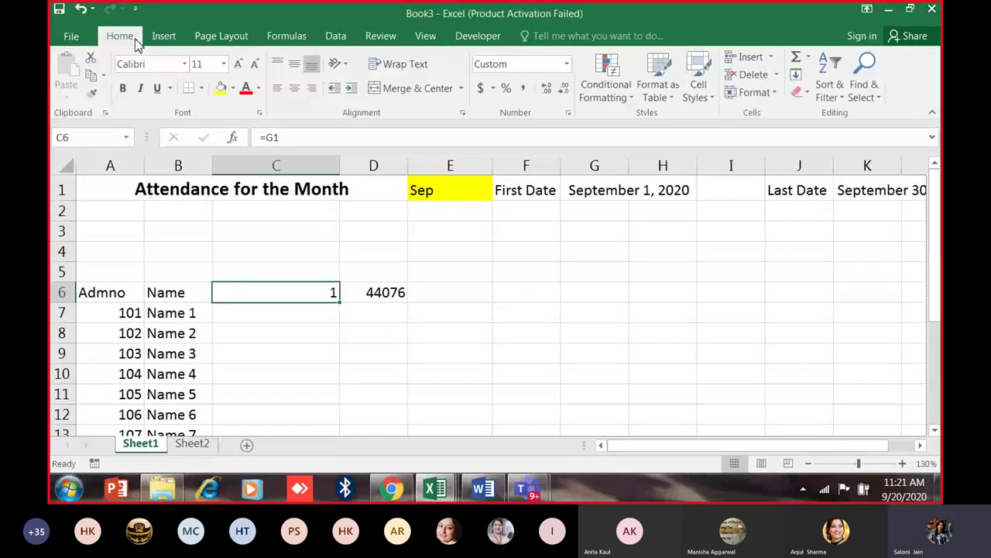
pyautogui.click(91, 92)
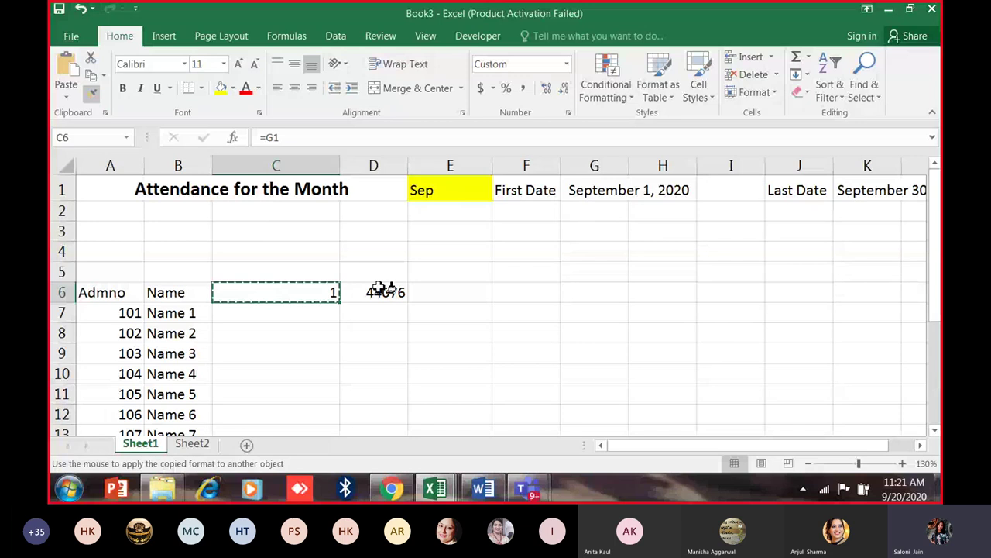
pyautogui.click(378, 291)
# Fill the D6 formula across row 6 through AG6 and check the last header cell.
pyautogui.moveTo(410, 305); pyautogui.dragTo(886, 303)
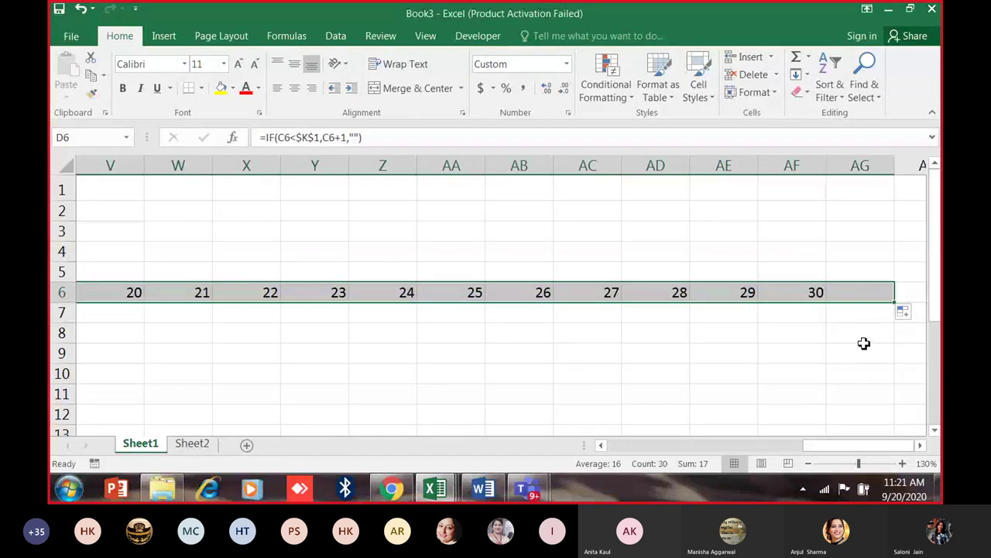
pyautogui.click(847, 305)
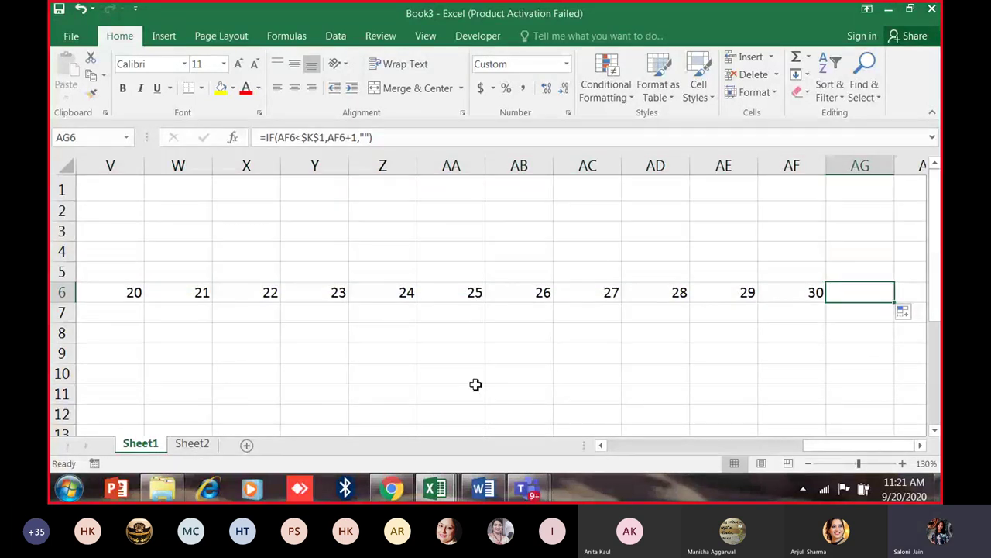
pyautogui.moveTo(821, 445); pyautogui.dragTo(569, 446)
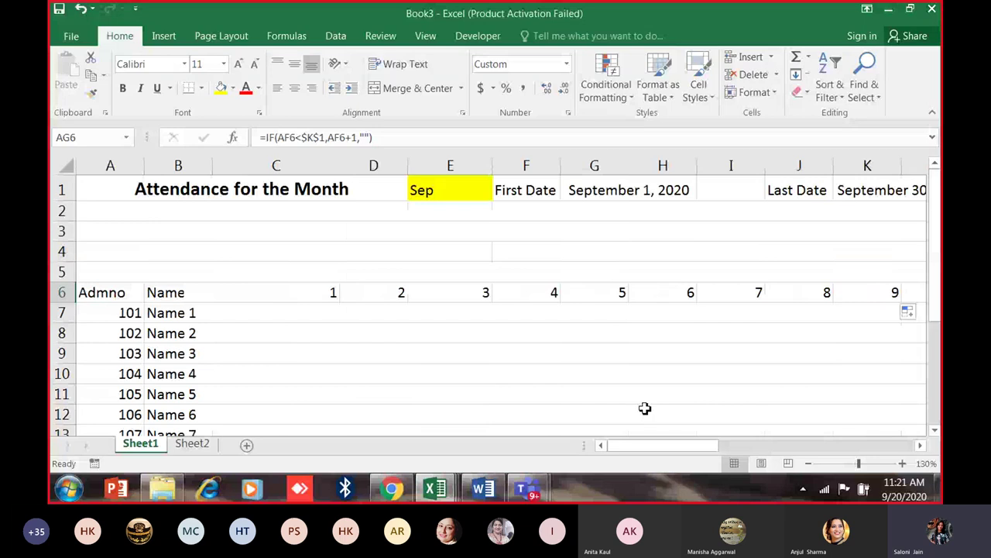
pyautogui.moveTo(700, 448); pyautogui.dragTo(622, 447)
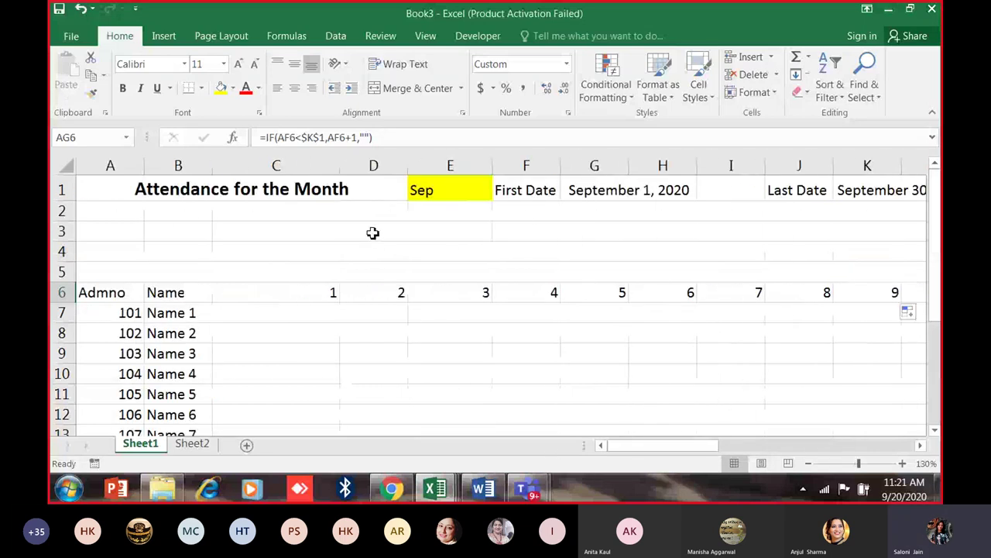
# Choose Oct as the month in E1 and check the final day headers in row 6.
pyautogui.click(467, 188)
pyautogui.click(442, 281)
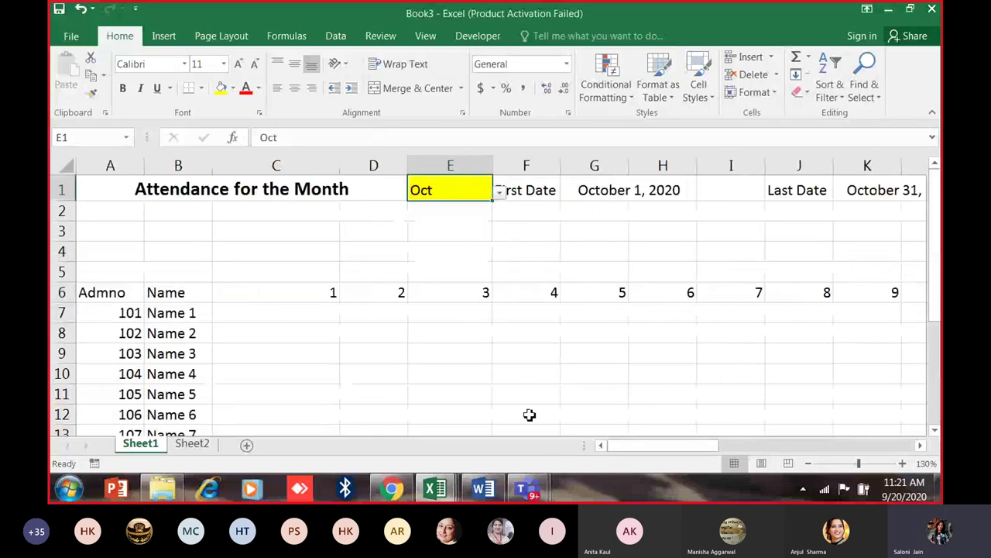
pyautogui.moveTo(653, 446); pyautogui.dragTo(864, 443)
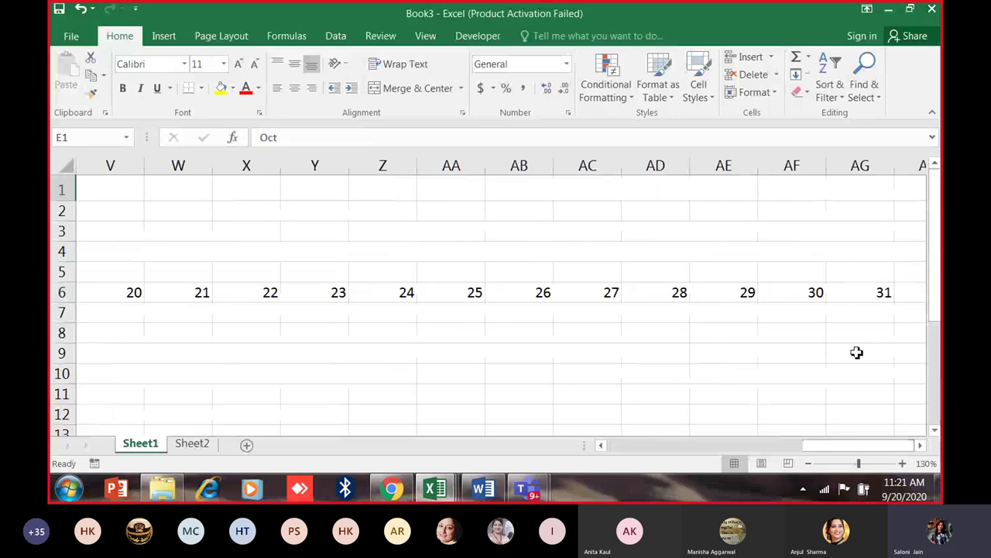
pyautogui.hscroll(-1, 825, 454)
pyautogui.hscroll(-7, 564, 458)
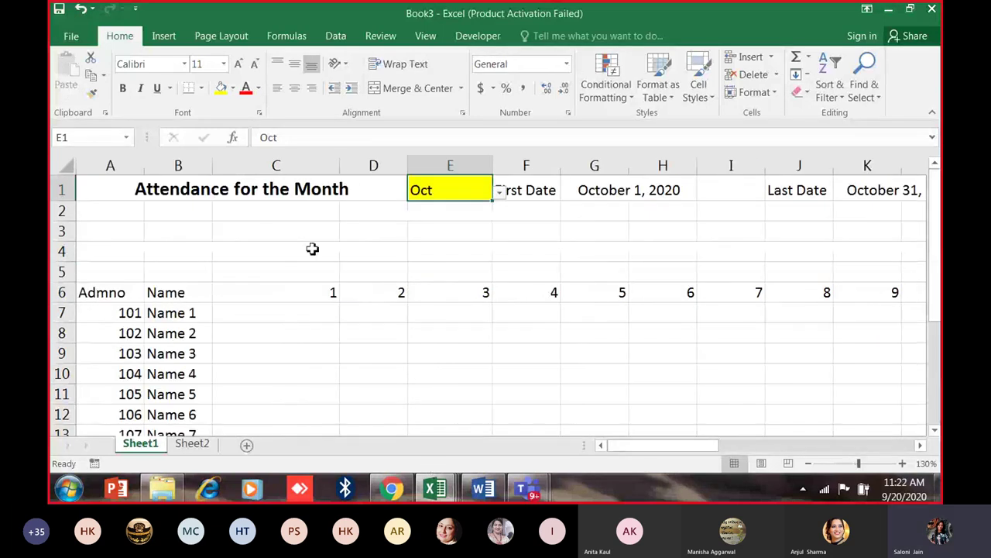
# Choose Feb as the month in E1 and review the day headers across row 6.
pyautogui.click(500, 191)
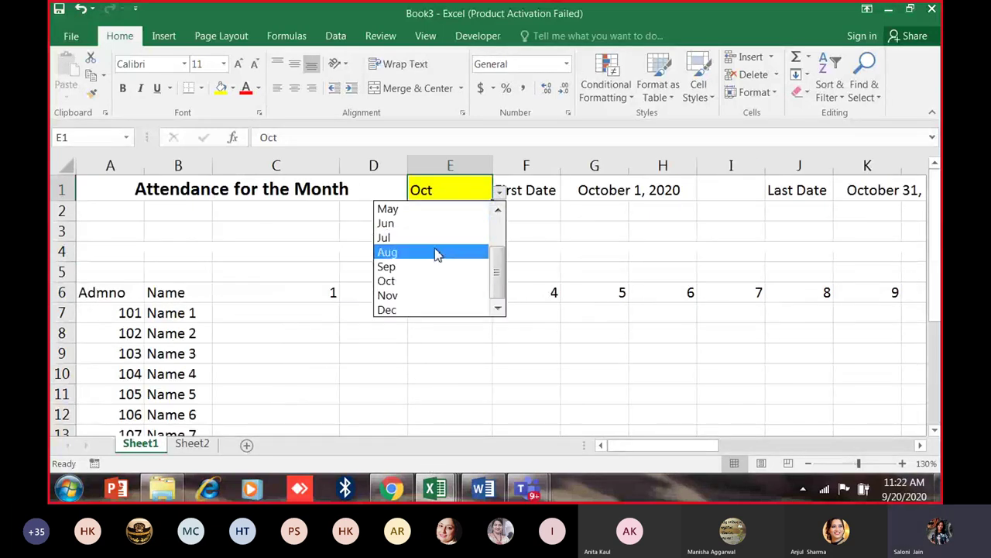
pyautogui.moveTo(494, 265); pyautogui.dragTo(495, 217)
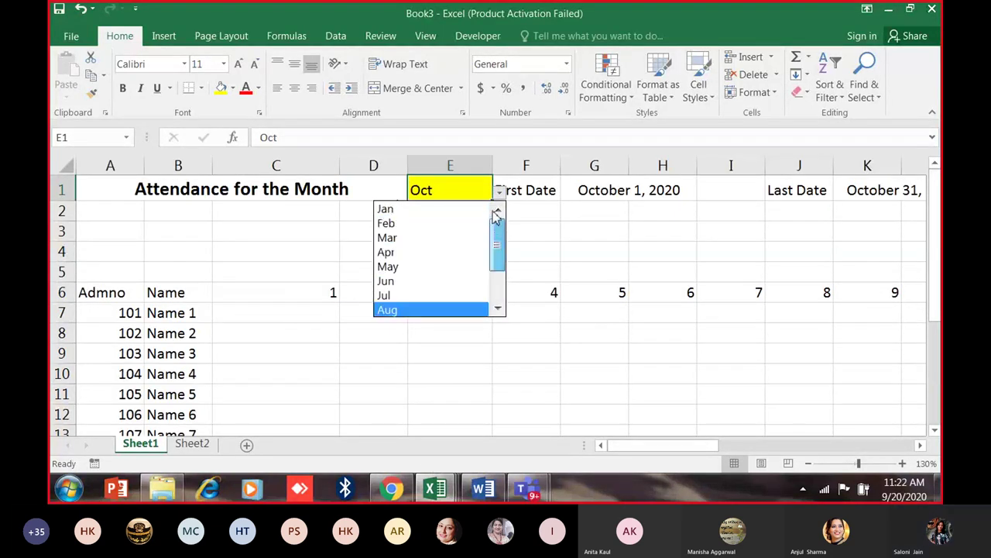
pyautogui.click(422, 223)
pyautogui.moveTo(605, 446)
pyautogui.mouseDown()
pyautogui.moveTo(846, 451)
pyautogui.moveTo(601, 453)
pyautogui.mouseUp()
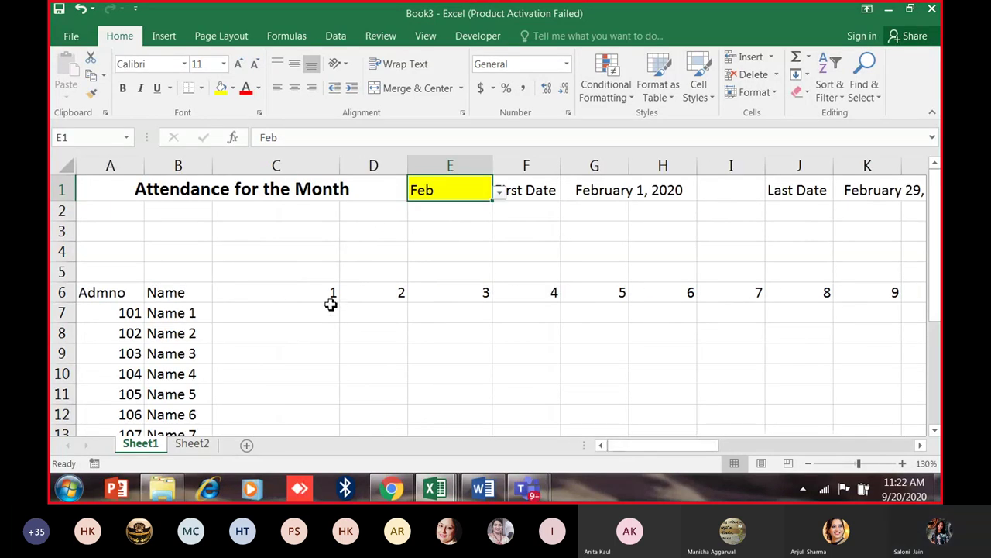
pyautogui.scroll(-3, 324, 304)
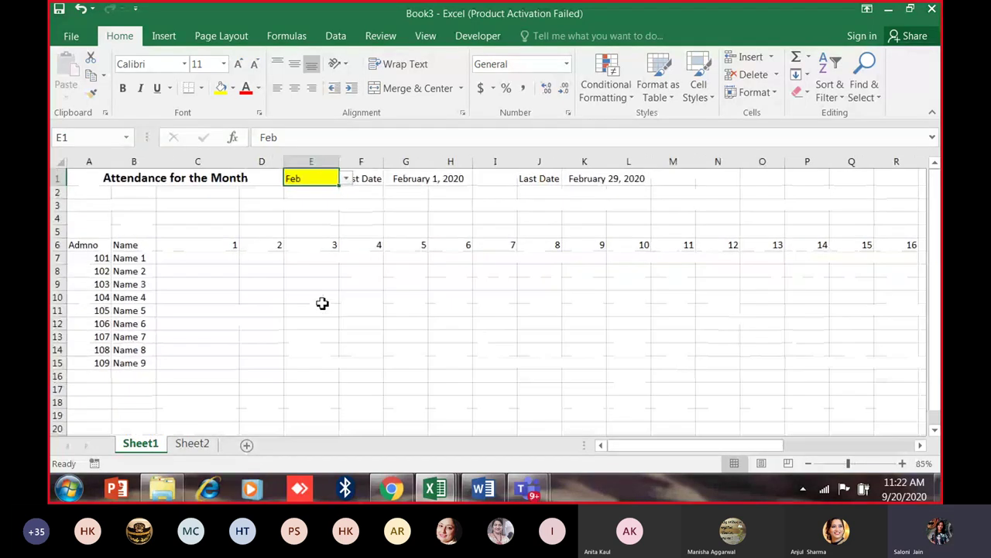
pyautogui.scroll(-4, 279, 279)
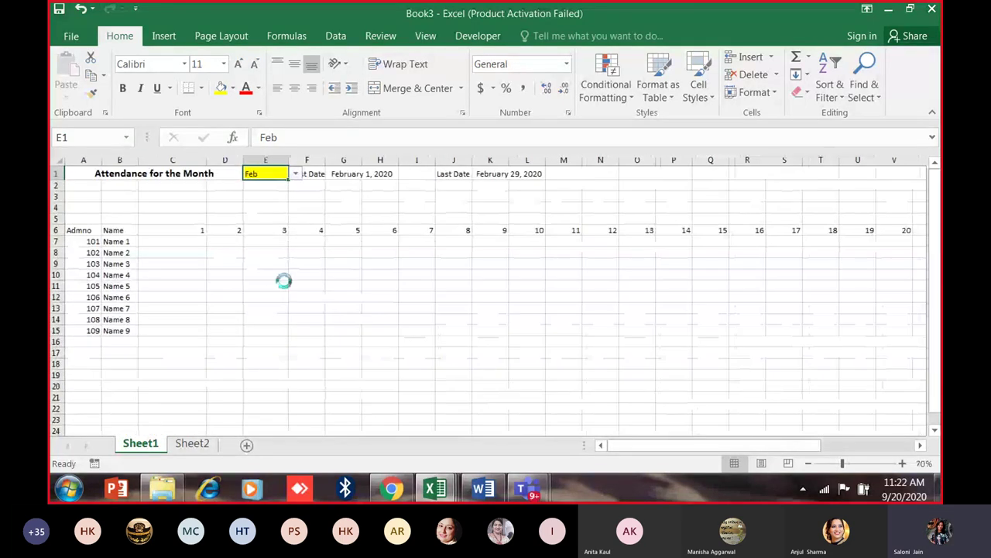
pyautogui.scroll(4, 285, 284)
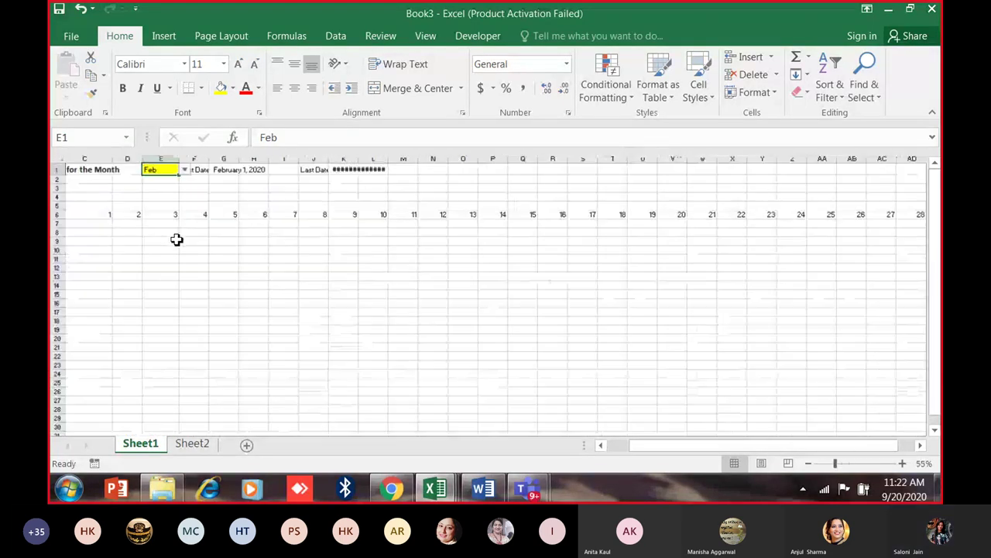
pyautogui.moveTo(682, 449); pyautogui.dragTo(629, 453)
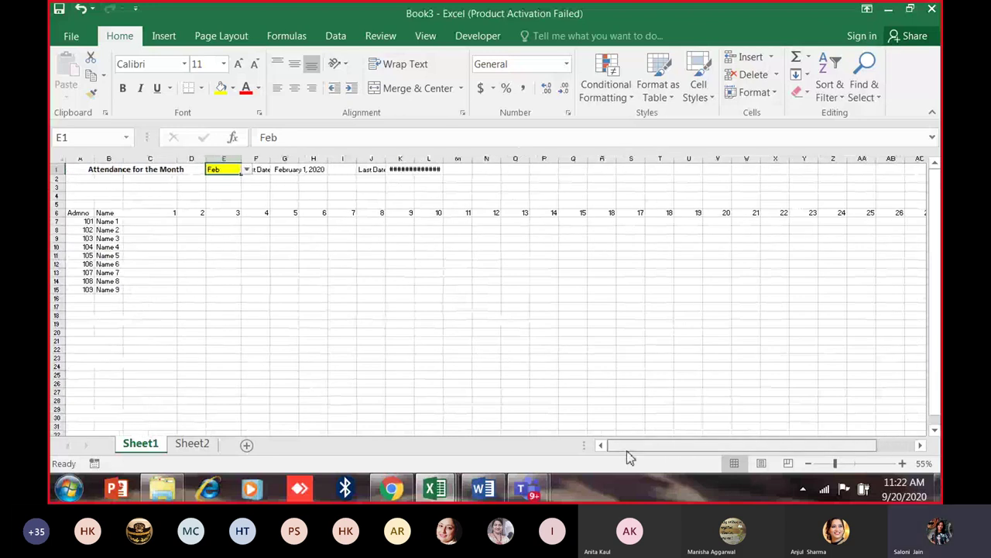
# Unmerge the cells holding the last date and merge and center K1:M1 so the full date fits.
pyautogui.moveTo(161, 159); pyautogui.dragTo(938, 176)
pyautogui.click(467, 231)
pyautogui.click(429, 175)
pyautogui.moveTo(430, 169); pyautogui.dragTo(483, 172)
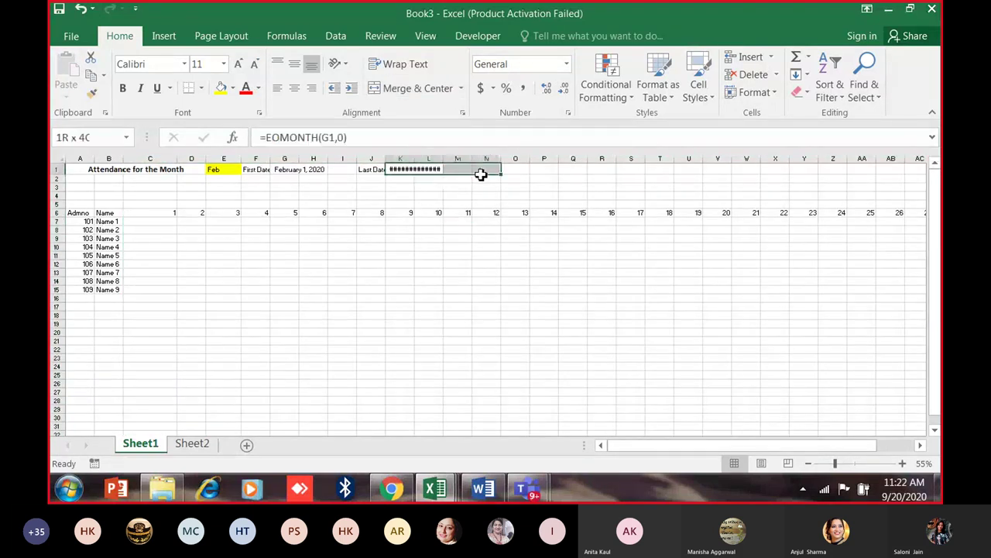
pyautogui.click(389, 89)
pyautogui.click(395, 169)
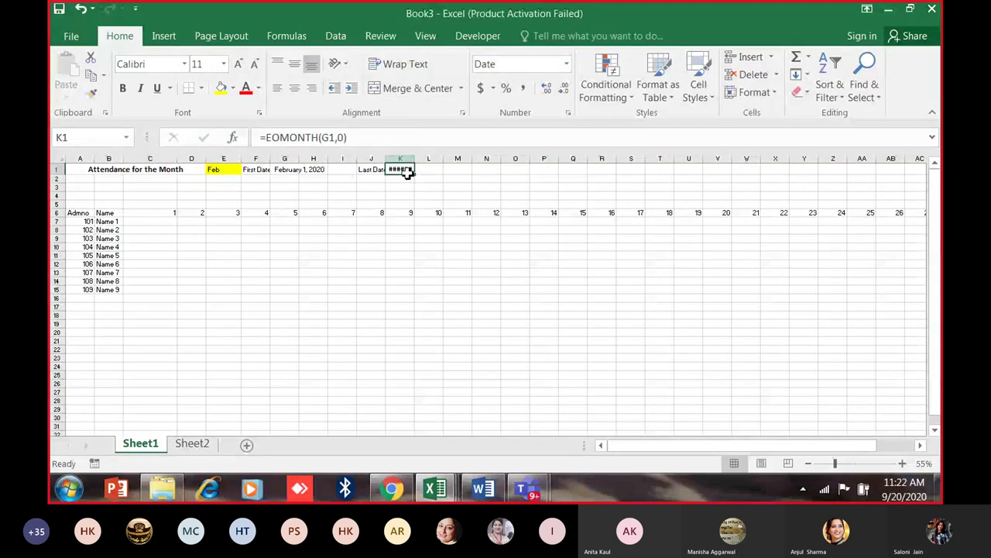
pyautogui.moveTo(406, 168); pyautogui.dragTo(455, 169)
pyautogui.click(408, 89)
pyautogui.click(514, 323)
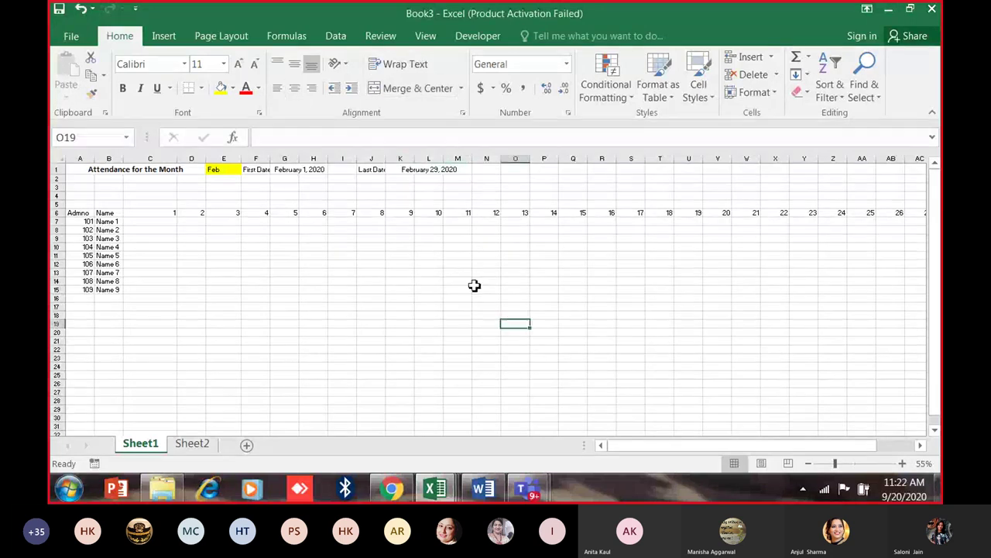
pyautogui.moveTo(163, 159); pyautogui.dragTo(906, 178)
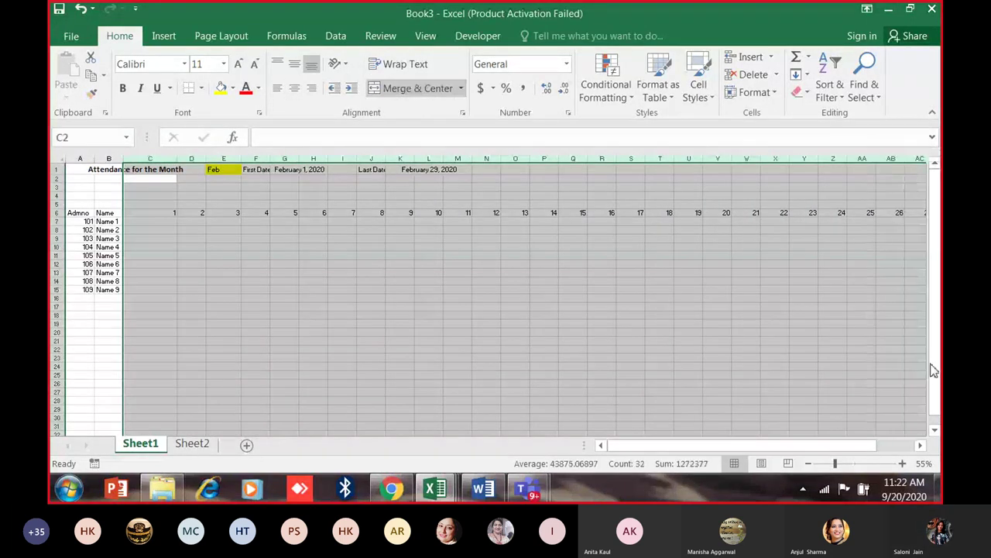
pyautogui.click(920, 445)
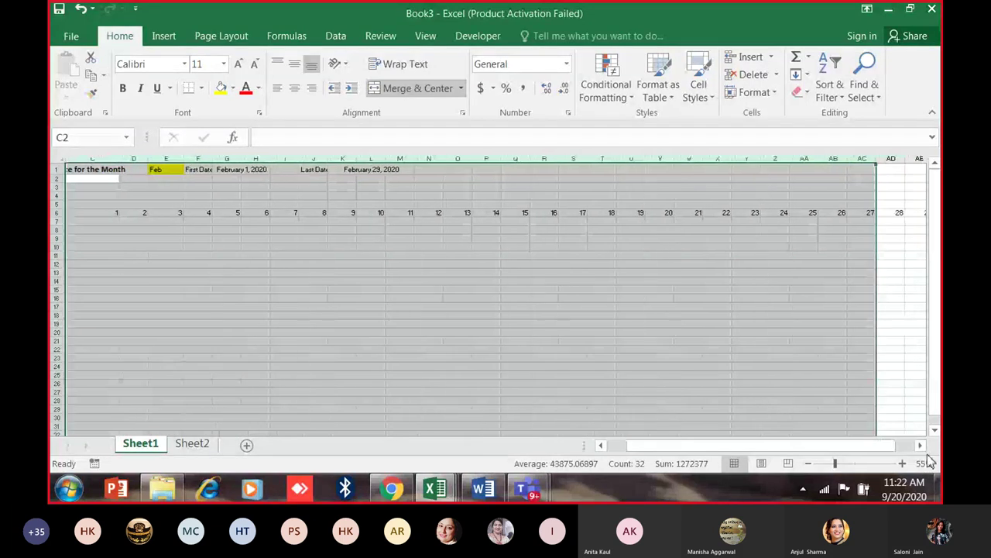
pyautogui.click(922, 463)
pyautogui.press('Escape')
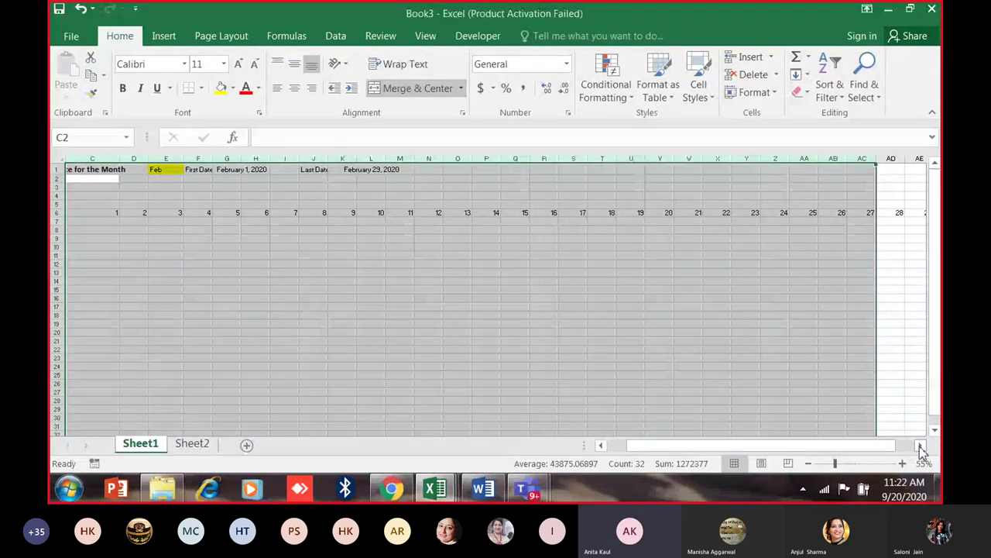
pyautogui.click(920, 445)
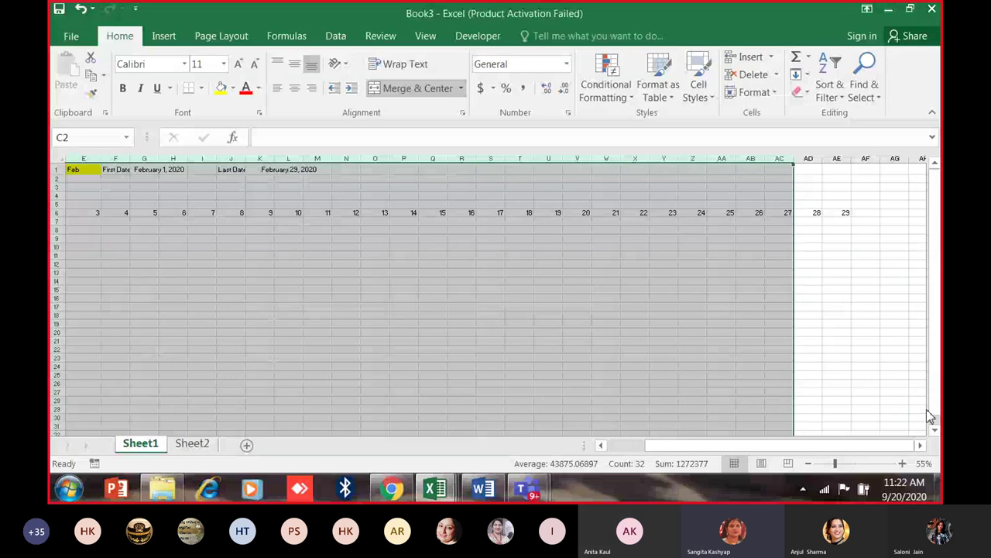
pyautogui.click(920, 445)
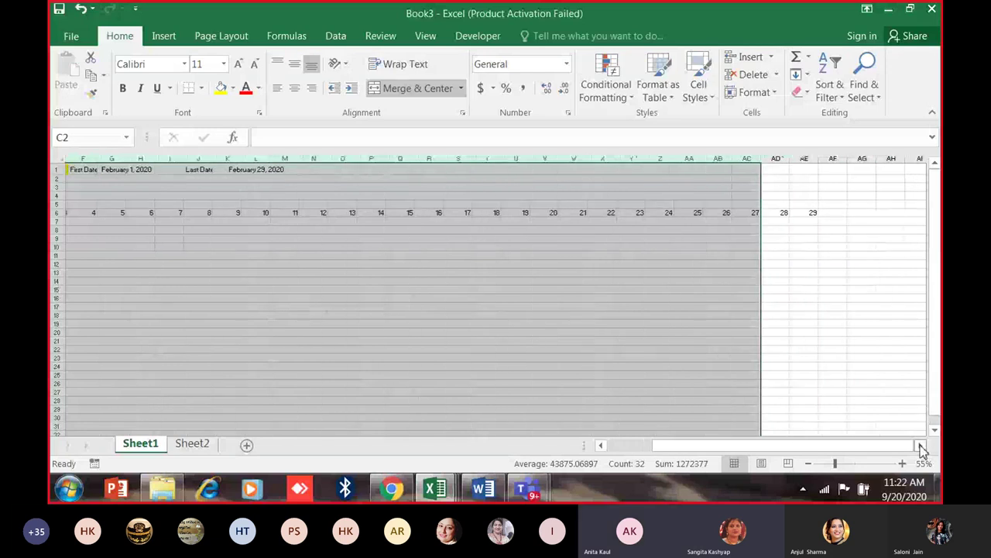
pyautogui.keyDown('shift'); pyautogui.click(859, 165); pyautogui.keyUp('shift')
pyautogui.moveTo(772, 444); pyautogui.dragTo(678, 461)
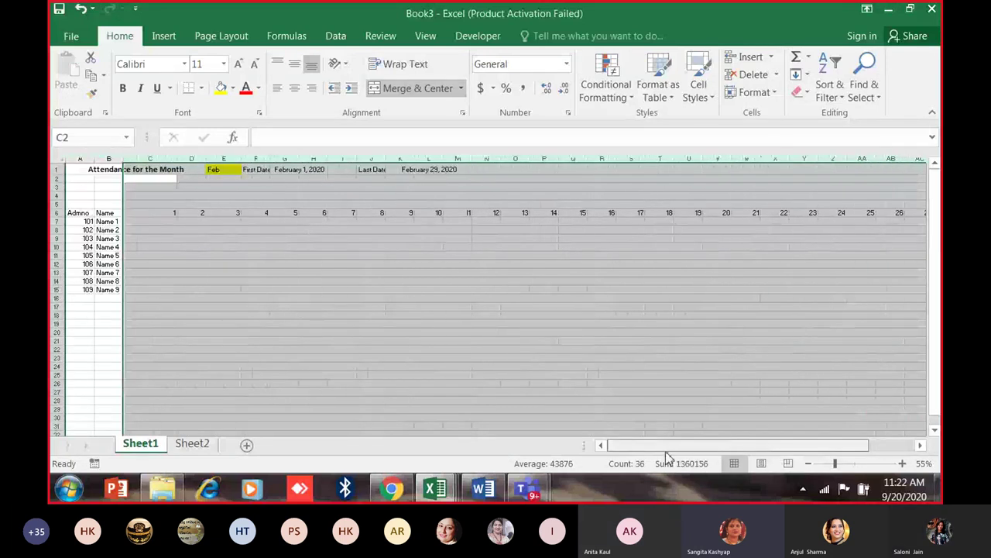
pyautogui.click(61, 230)
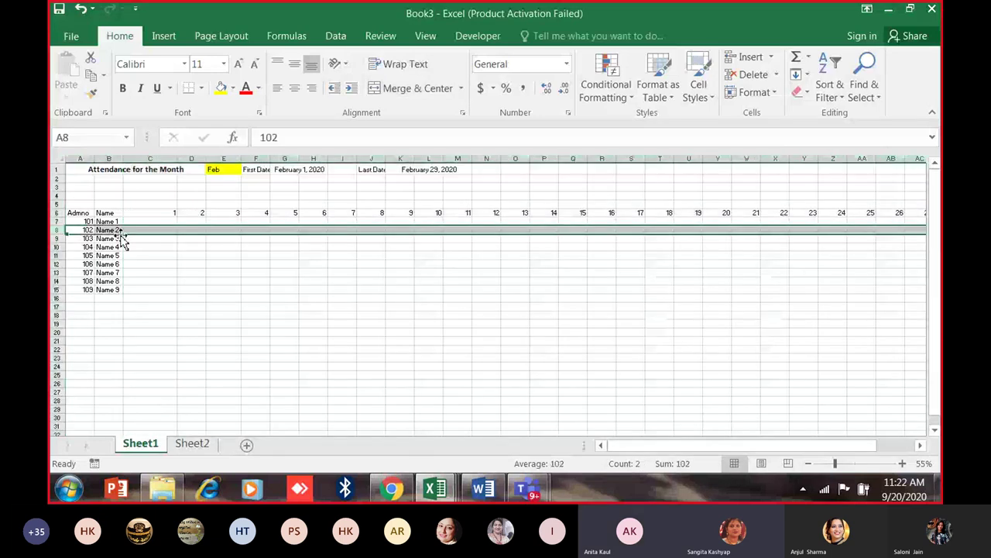
pyautogui.click(172, 222)
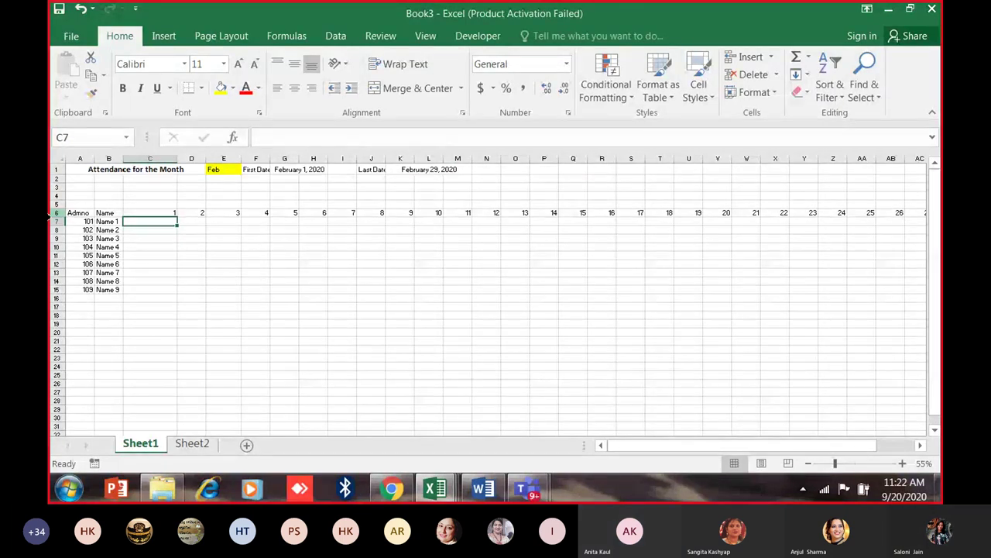
pyautogui.click(170, 213)
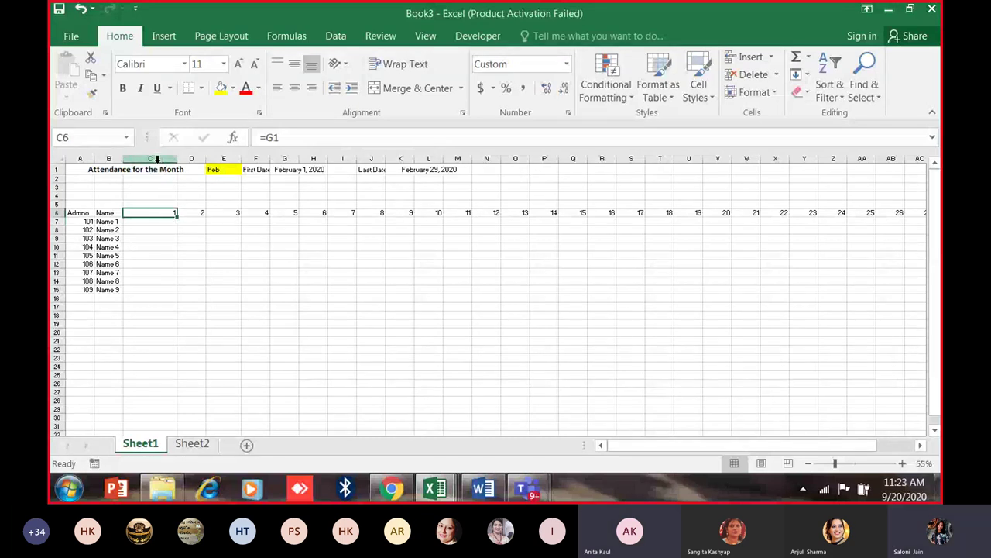
pyautogui.click(157, 158)
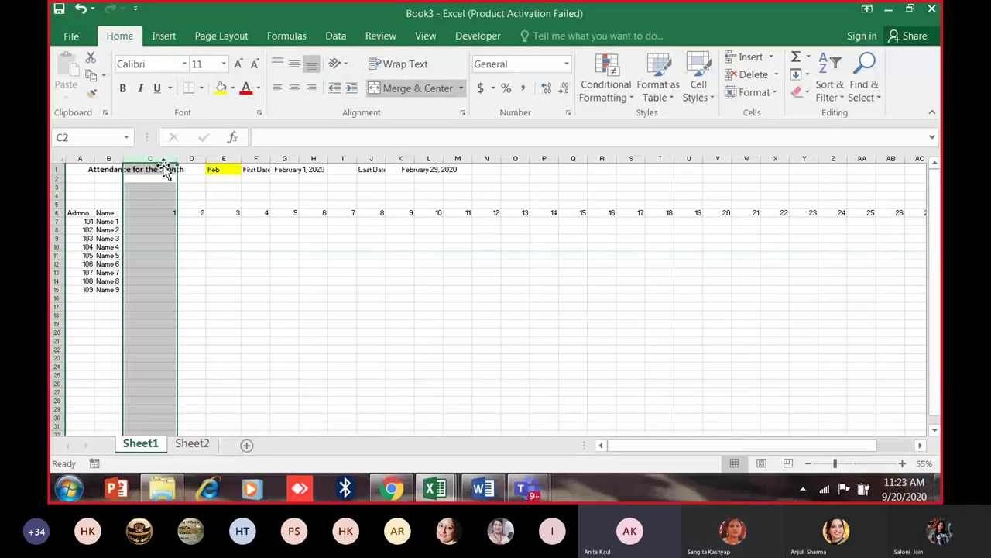
pyautogui.moveTo(177, 160); pyautogui.dragTo(901, 168)
pyautogui.click(255, 272)
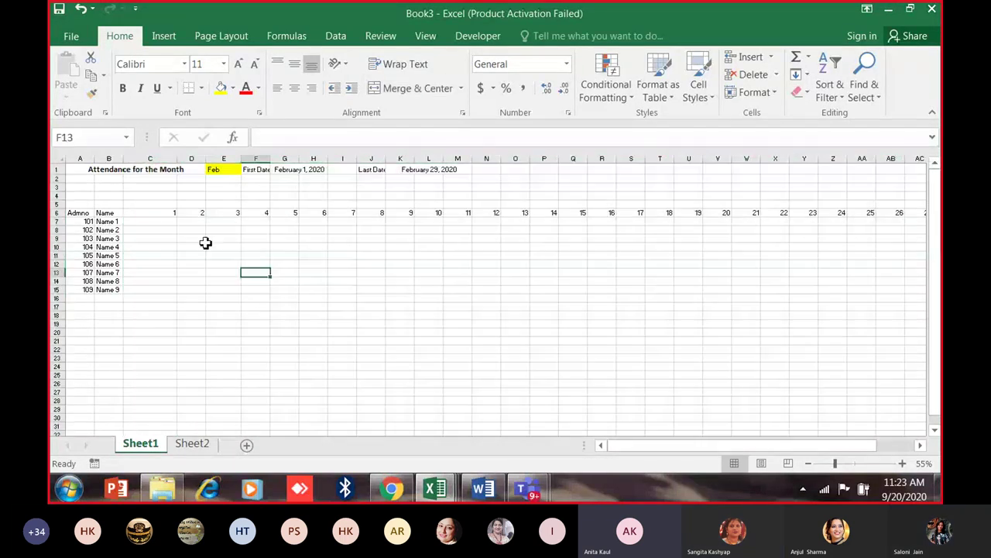
# Clear the day-number header formulas in row 6, from C6 through the last day column.
pyautogui.moveTo(168, 214); pyautogui.dragTo(824, 224)
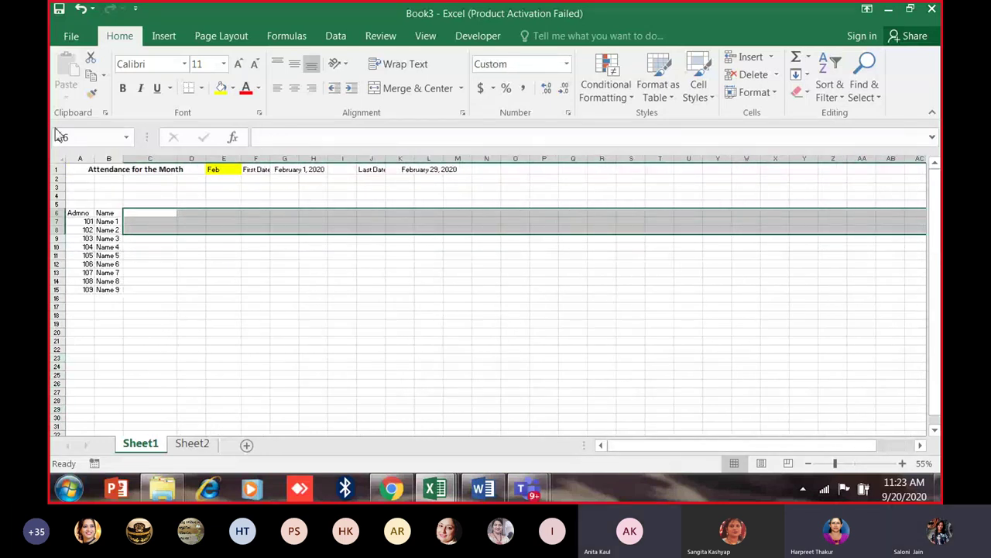
pyautogui.scroll(2, 117, 287)
pyautogui.moveTo(664, 450); pyautogui.dragTo(586, 451)
pyautogui.scroll(2, 248, 250)
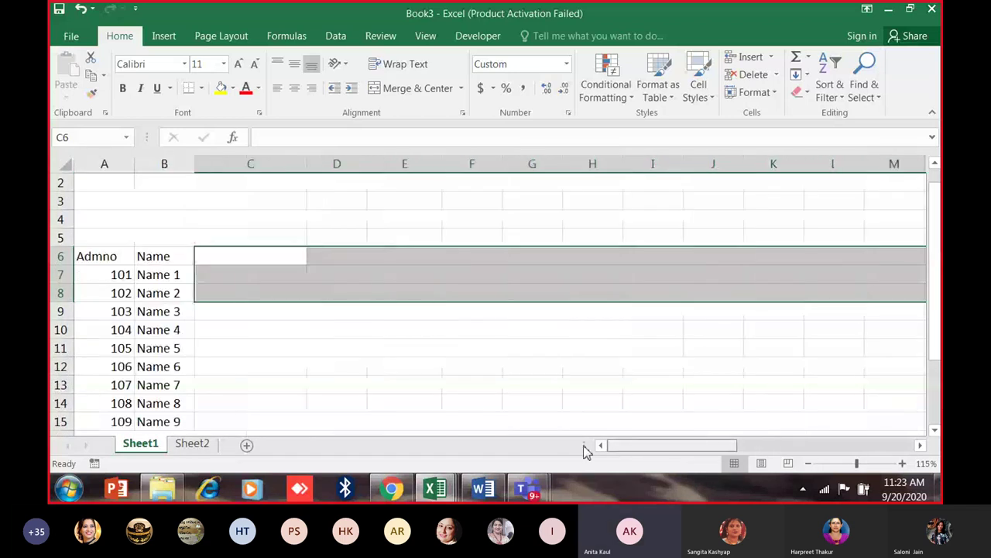
# Enter =G1 in C6 so the first day header takes the month's first date.
pyautogui.click(271, 259)
pyautogui.scroll(1, 278, 260)
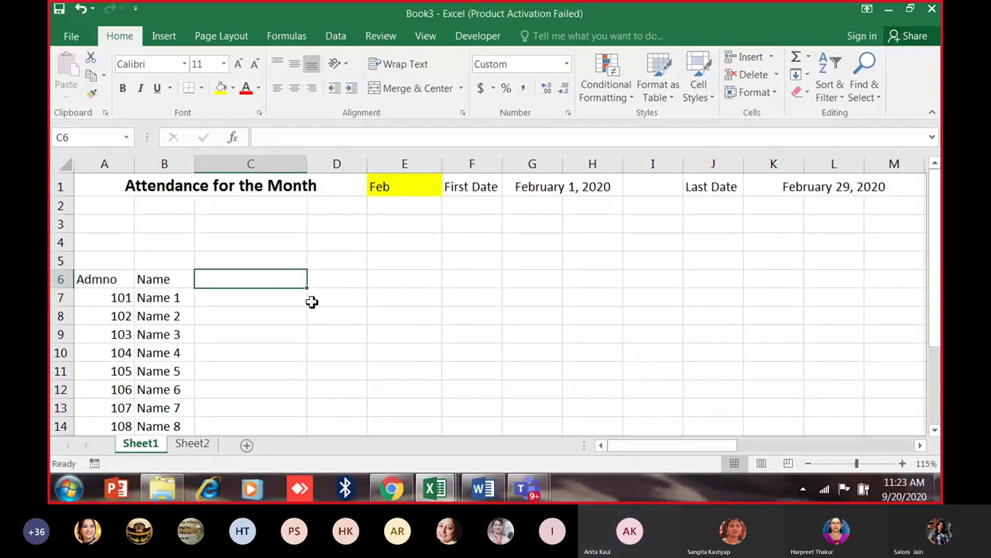
pyautogui.write('=')
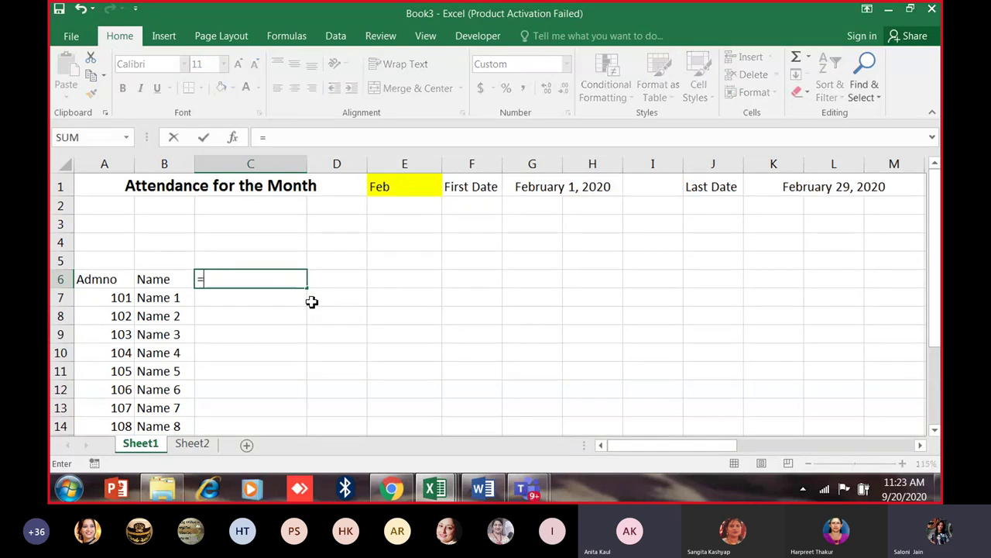
pyautogui.click(529, 185)
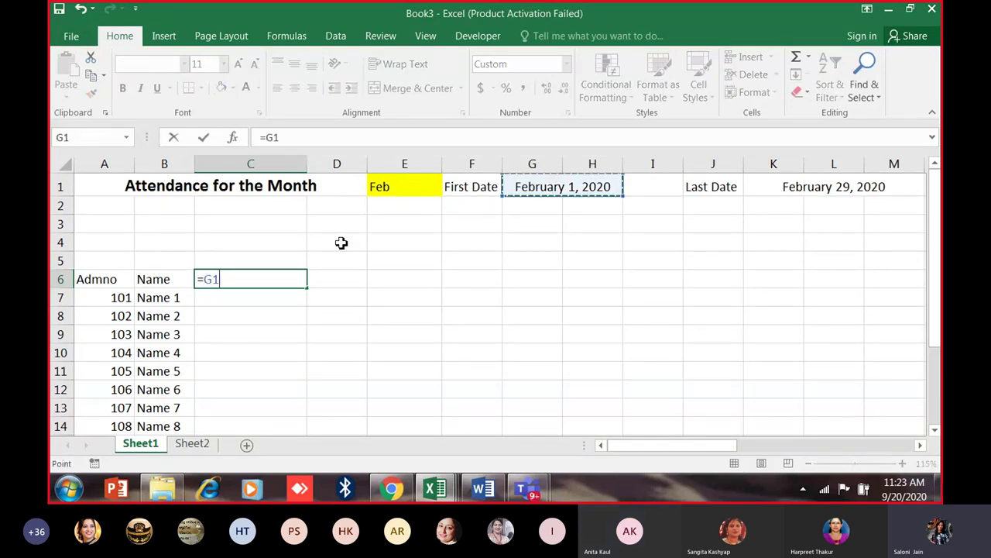
pyautogui.press('Return')
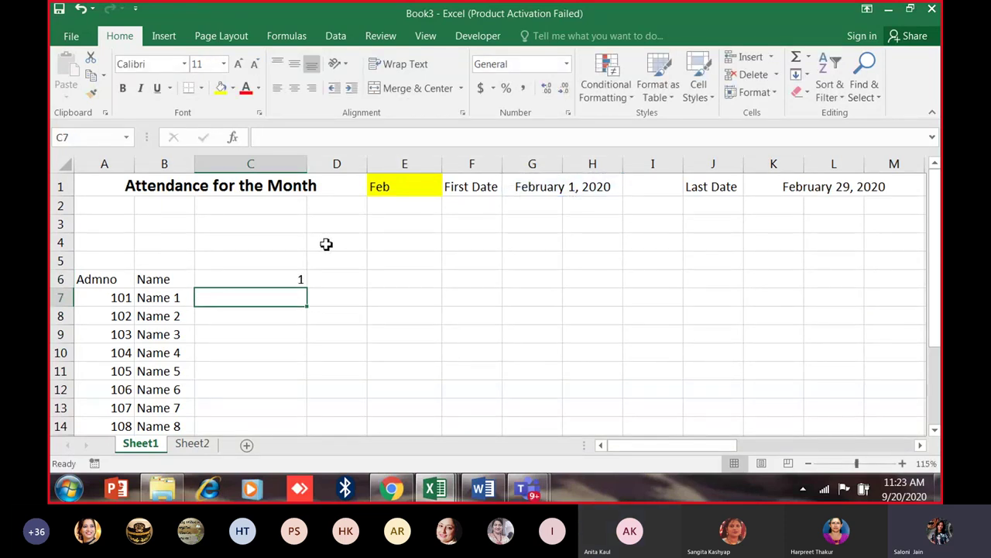
# Review the number format of C6 and keep the custom type d.
pyautogui.click(270, 282)
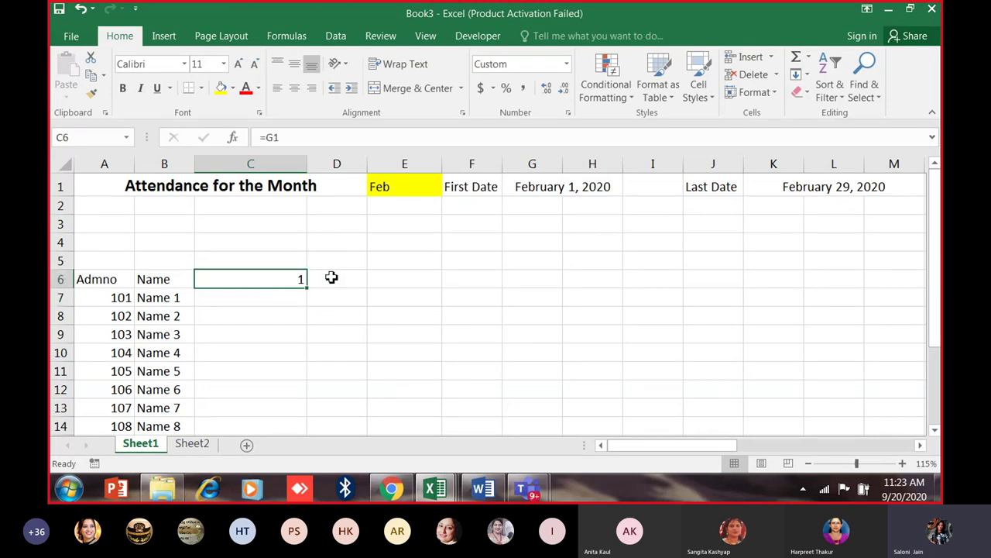
pyautogui.hotkey('ctrl', '1')
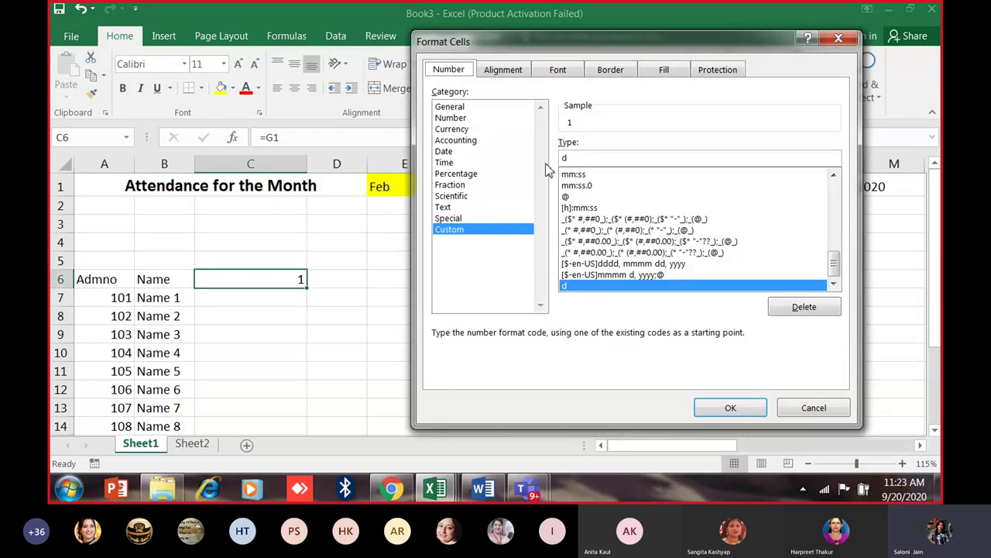
pyautogui.click(739, 410)
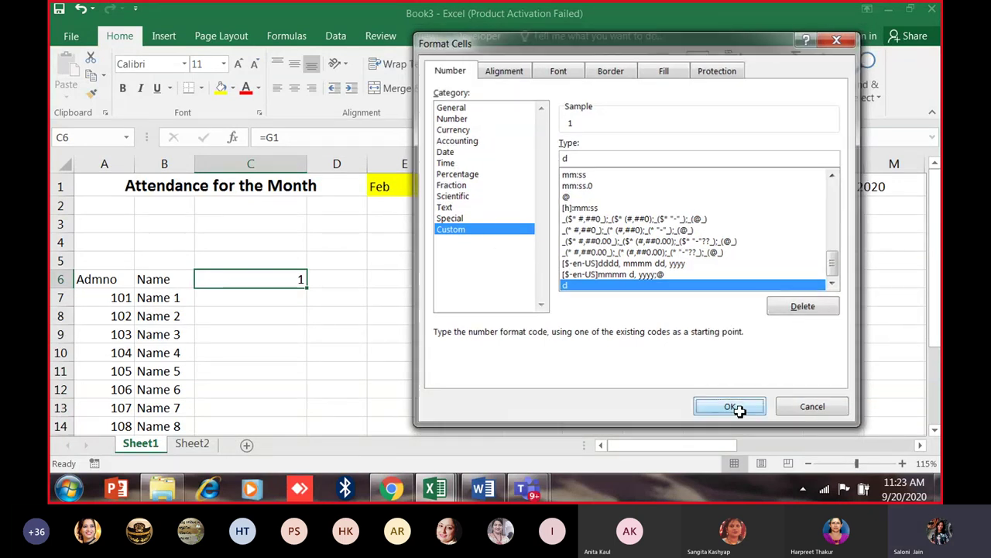
pyautogui.press('Down')
pyautogui.press('Down')
pyautogui.click(297, 280)
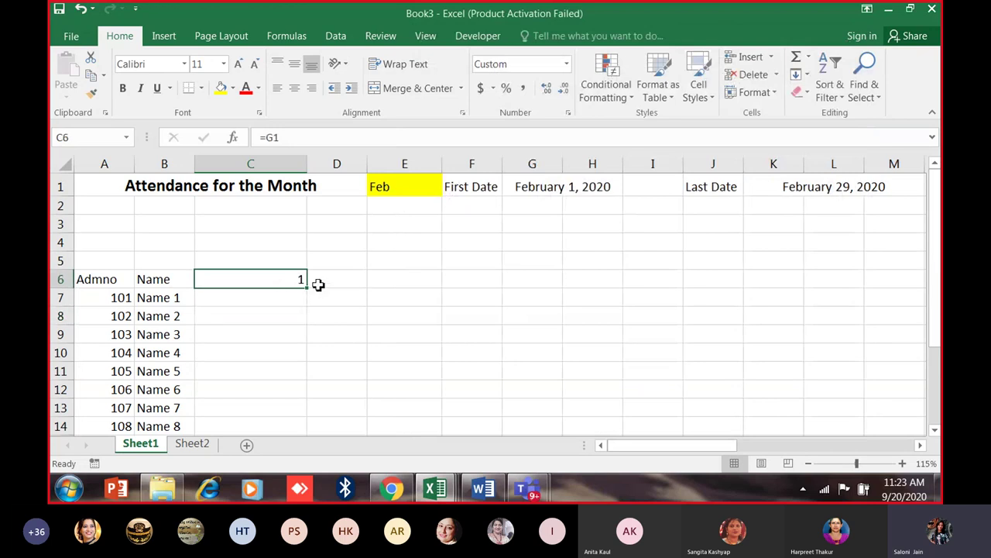
pyautogui.click(332, 287)
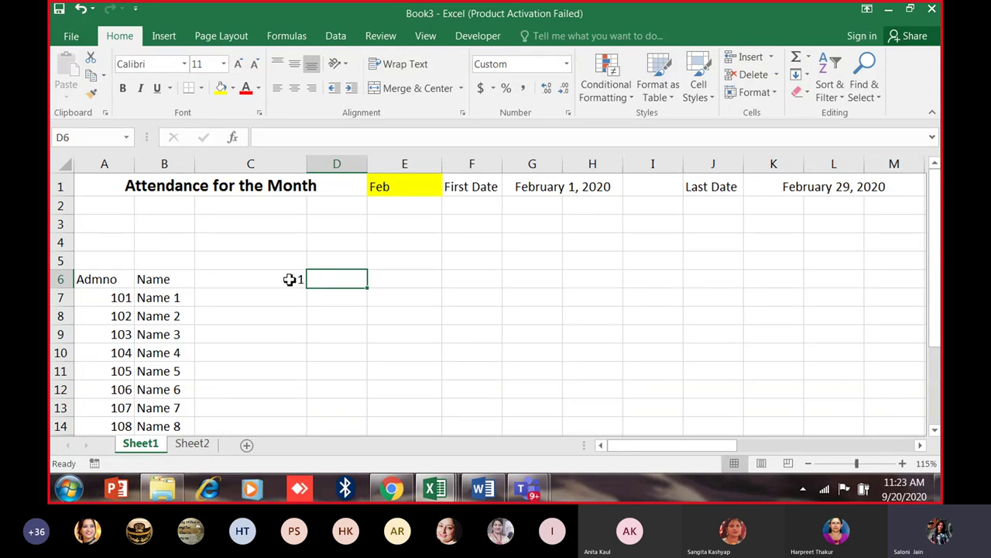
pyautogui.write('=')
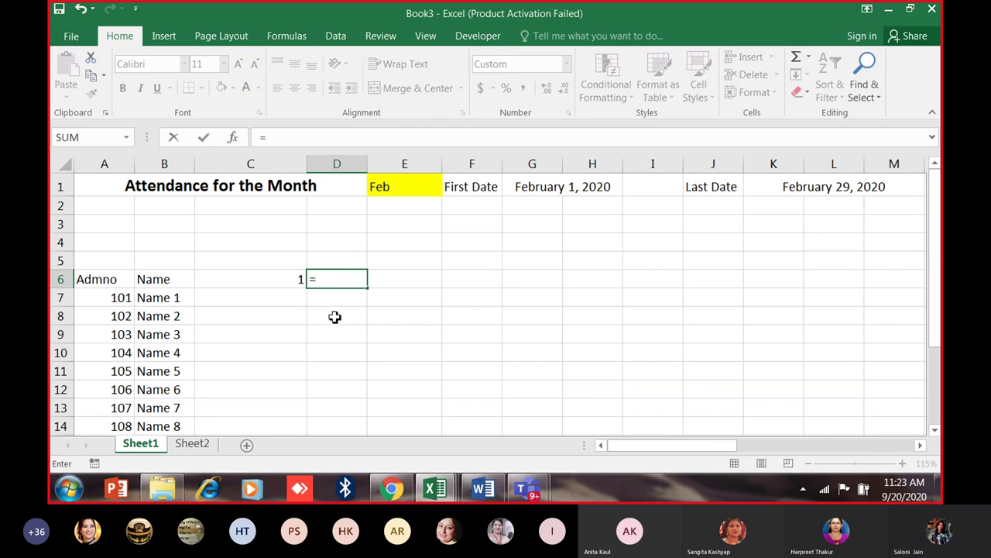
pyautogui.write('if')
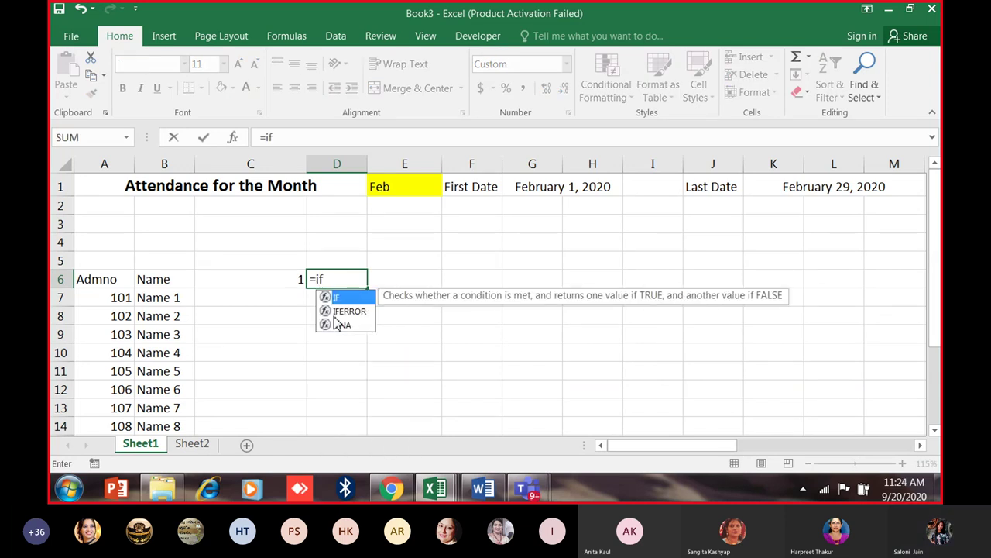
pyautogui.write('(')
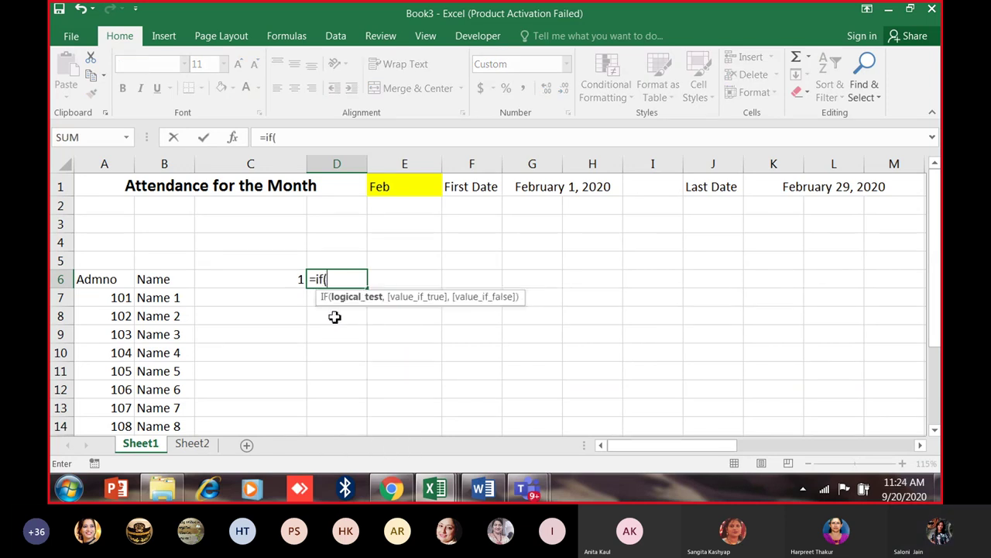
pyautogui.click(269, 281)
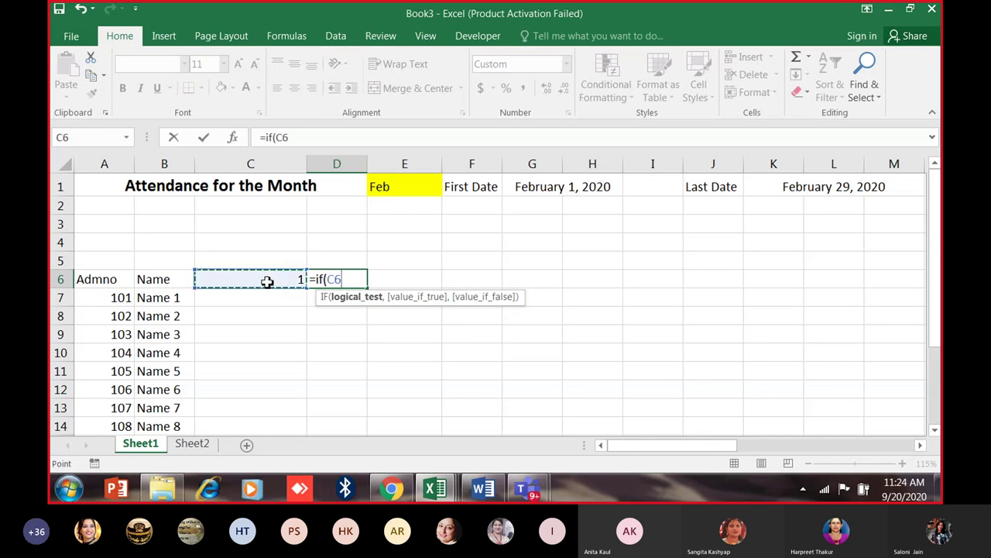
pyautogui.write('<')
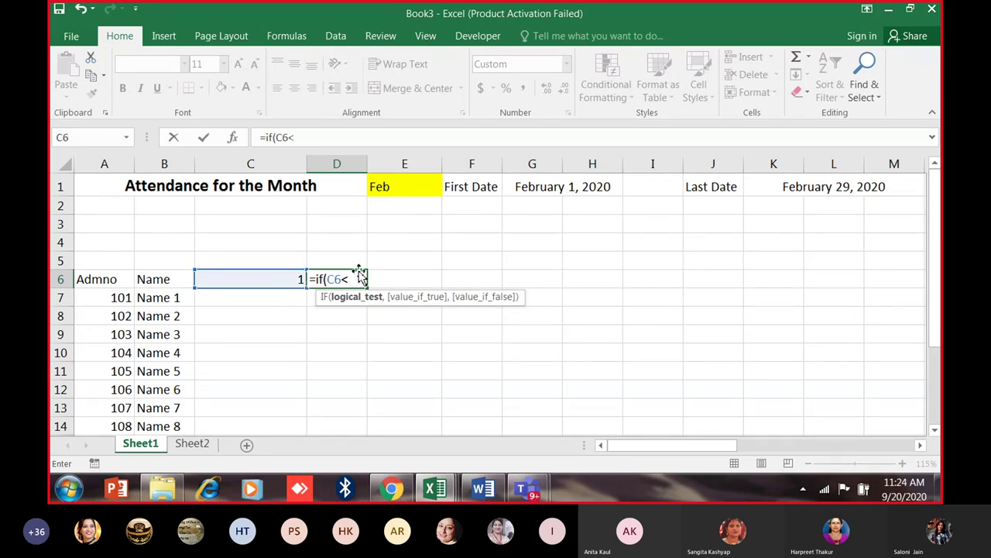
pyautogui.click(800, 190)
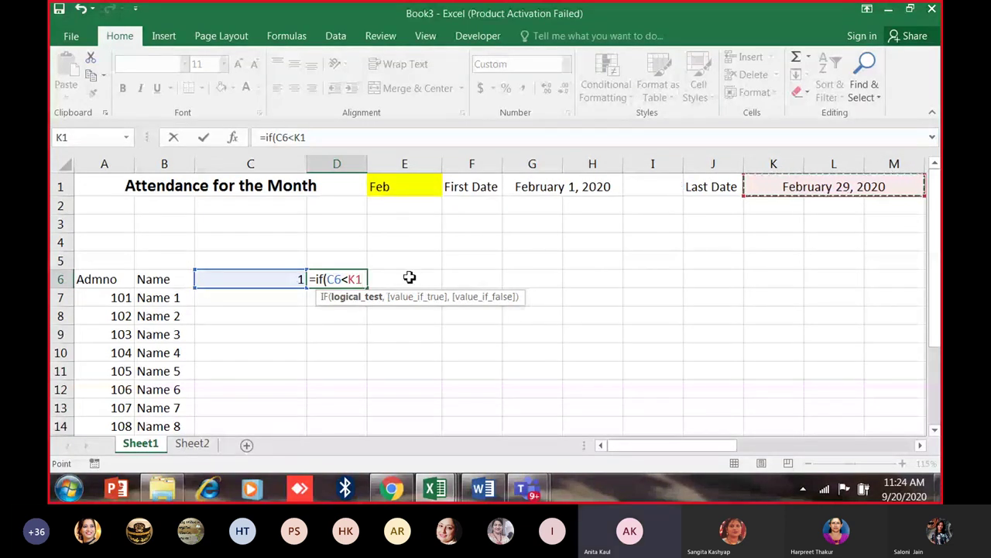
pyautogui.click(348, 279)
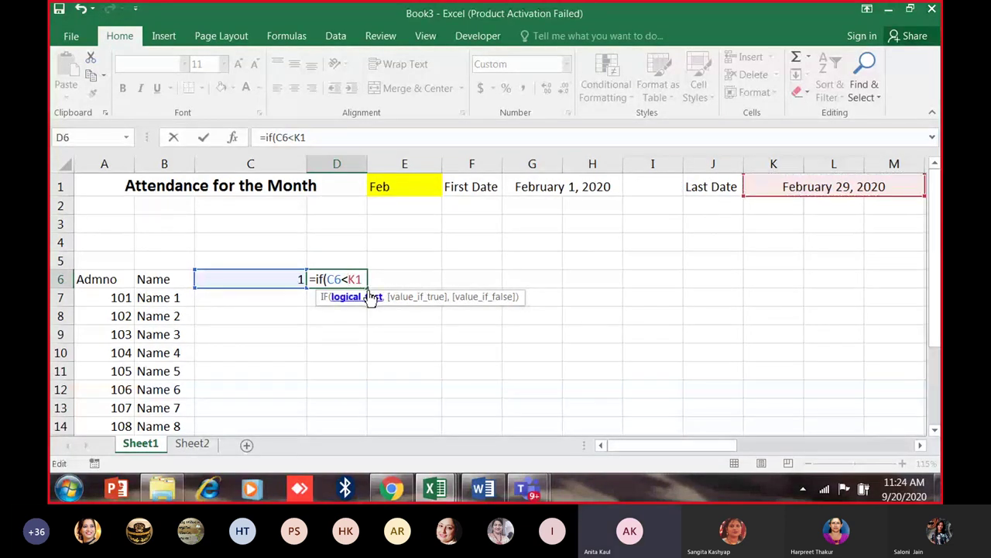
pyautogui.press('Escape')
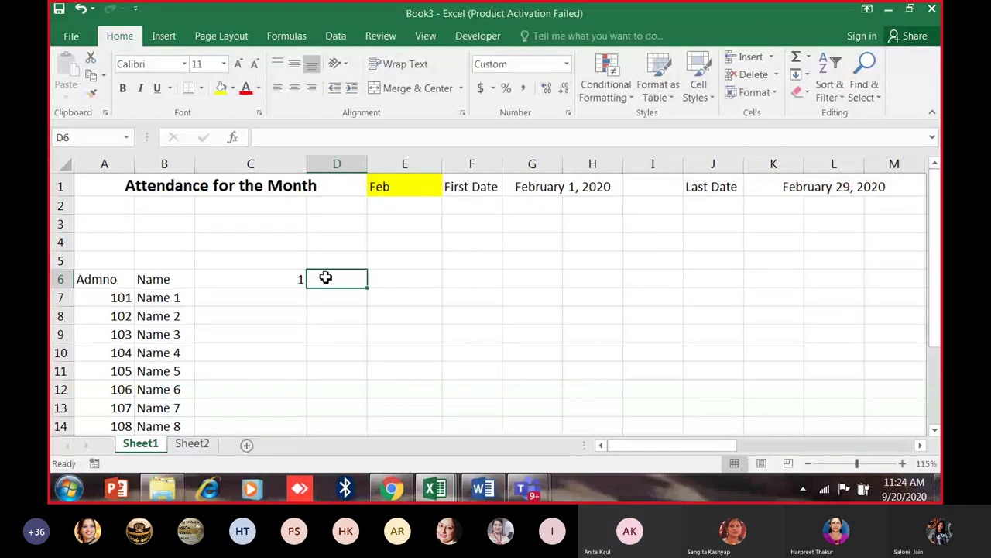
# Increase the font size of the empty cell D6 to 26.
pyautogui.click(237, 64)
pyautogui.click(238, 64)
pyautogui.click(238, 63)
pyautogui.click(237, 63)
pyautogui.click(238, 63)
pyautogui.click(238, 64)
pyautogui.click(238, 63)
pyautogui.click(238, 63)
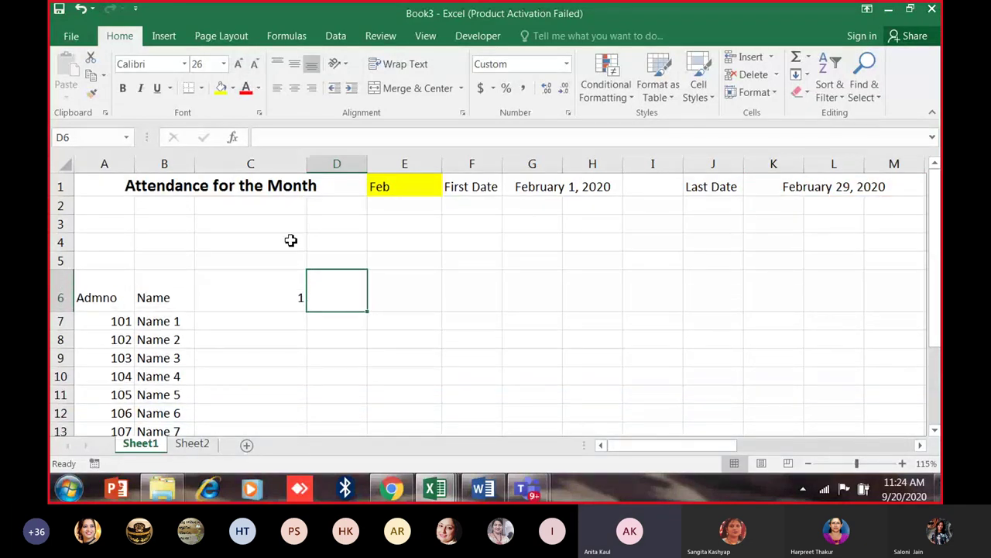
pyautogui.write('=if')
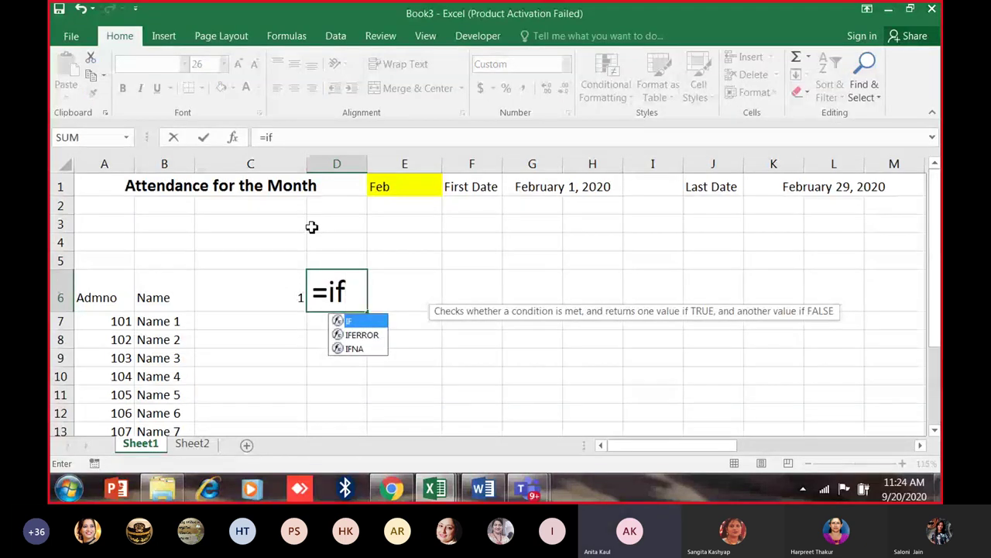
pyautogui.press('BackSpace')
pyautogui.press('Escape')
pyautogui.write('=if')
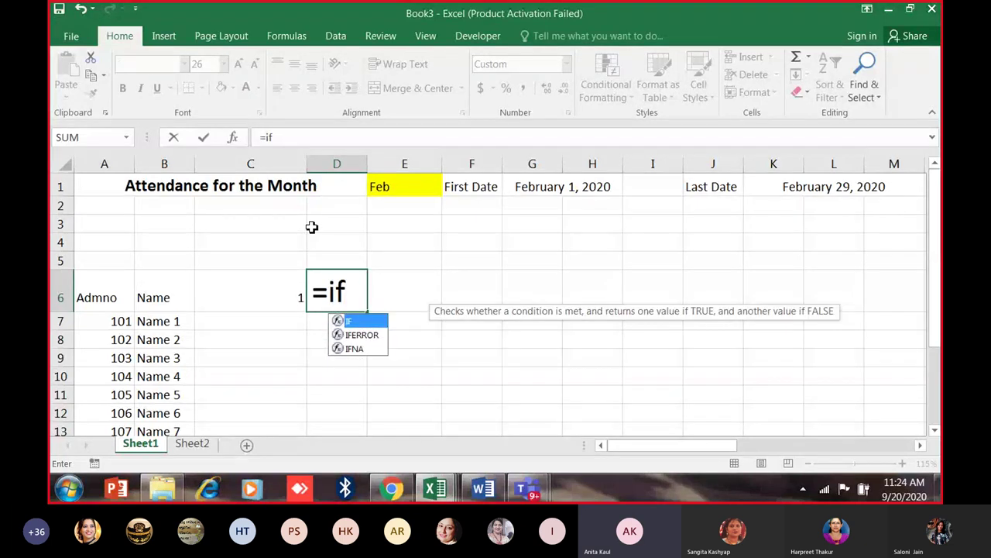
pyautogui.write('(')
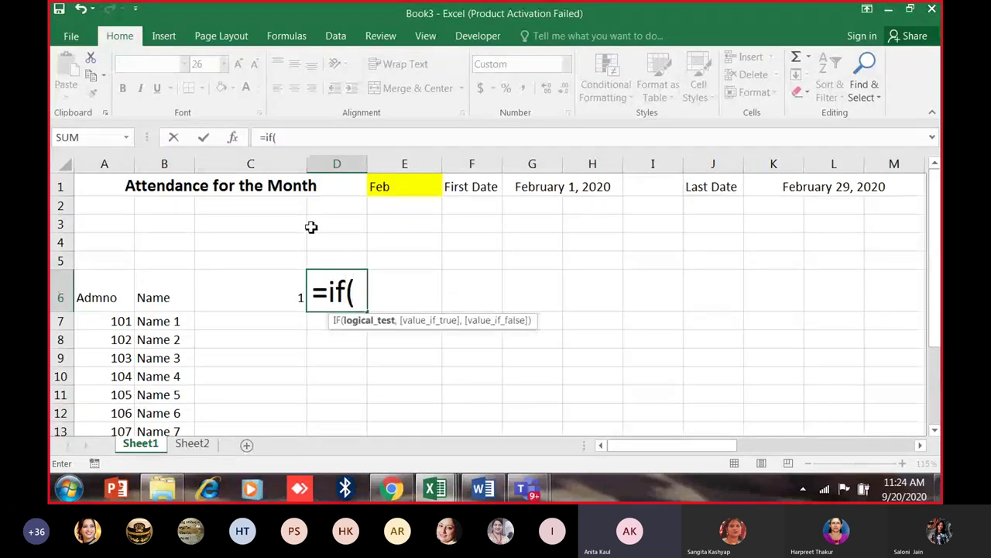
pyautogui.click(258, 295)
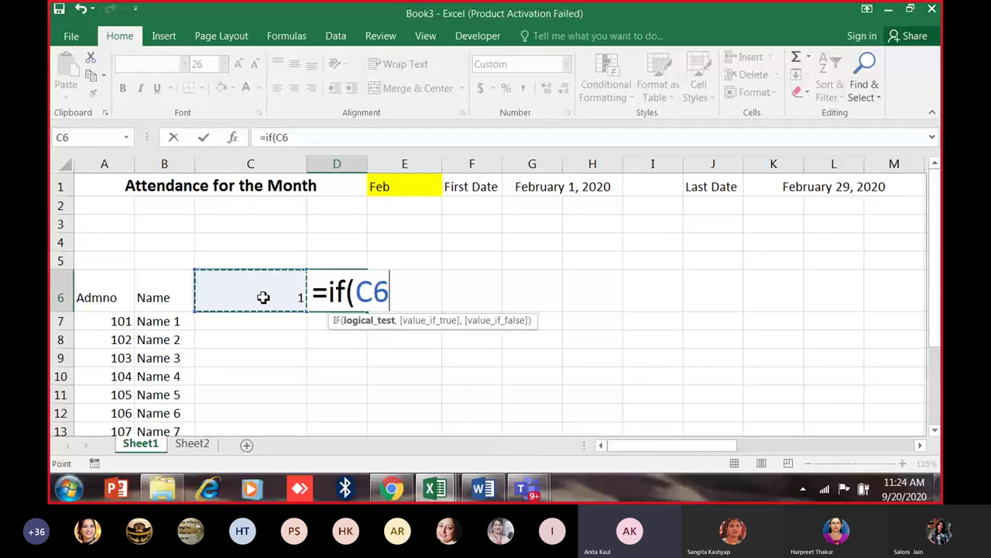
pyautogui.write('<')
pyautogui.click(794, 191)
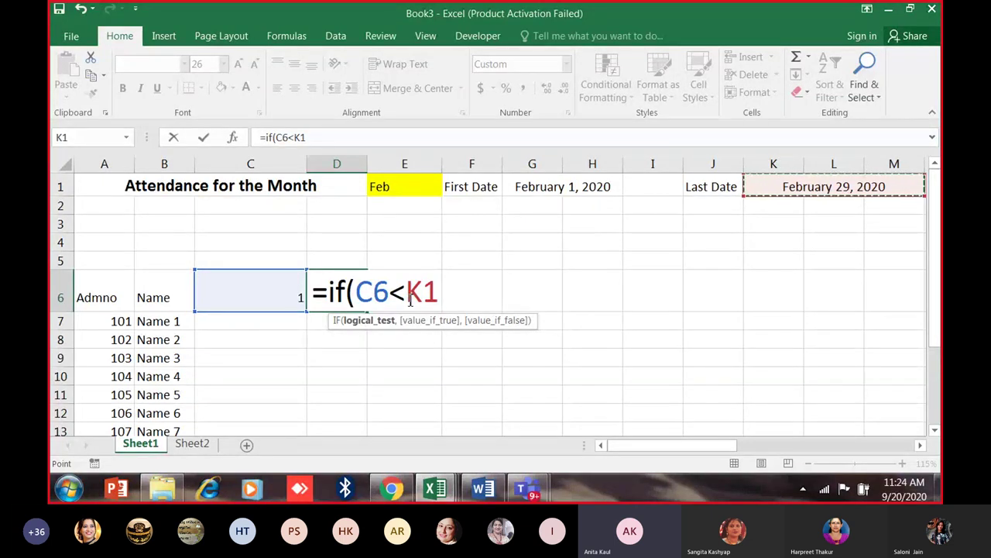
pyautogui.moveTo(406, 294); pyautogui.dragTo(438, 295)
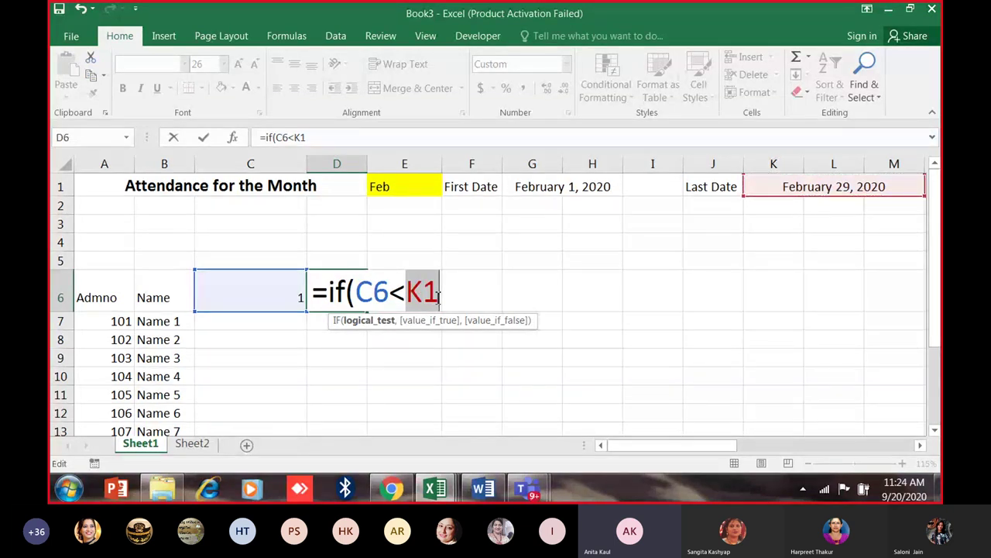
pyautogui.press('F4')
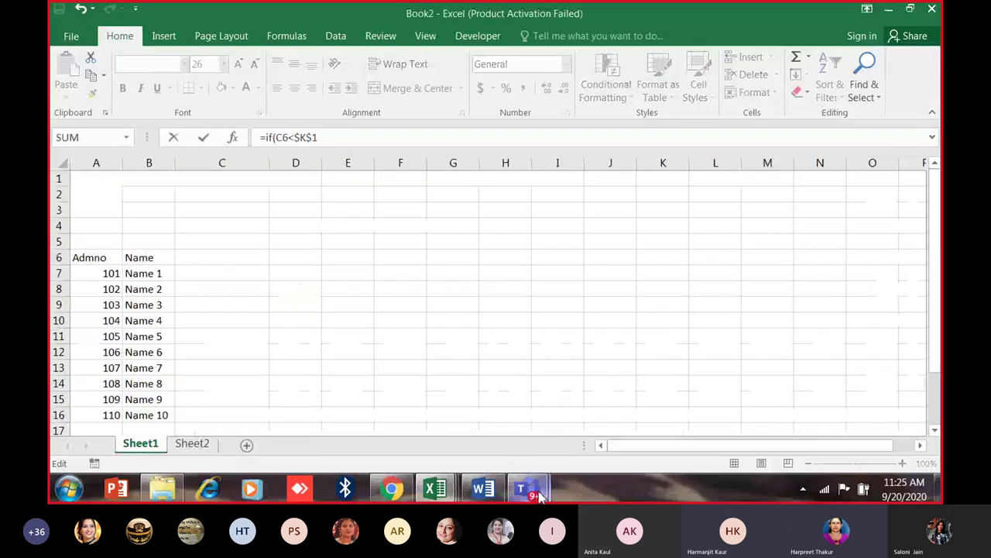
# Switch to the Teams meeting, toggle the microphone and return to the attendance workbook.
pyautogui.moveTo(542, 498)
pyautogui.click(448, 403)
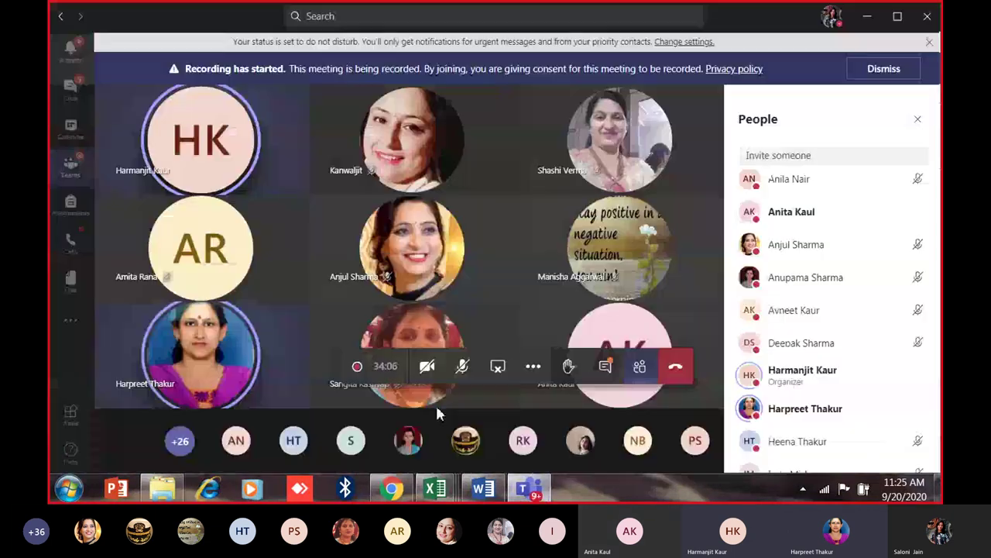
pyautogui.click(462, 368)
pyautogui.hotkey('alt', 'Tab')
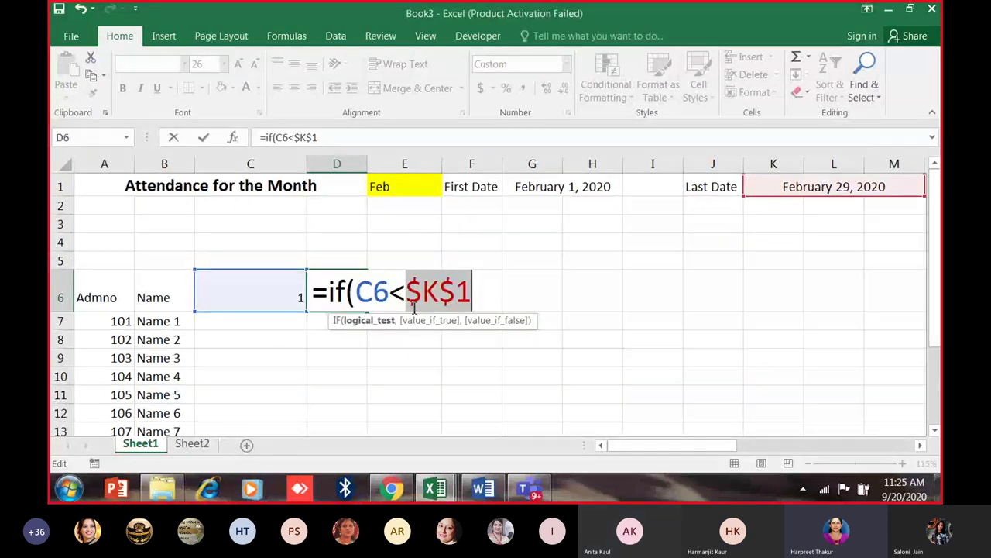
# Discard the unfinished IF formula in D6.
pyautogui.press('BackSpace')
pyautogui.press('BackSpace')
pyautogui.press('BackSpace')
pyautogui.press('BackSpace')
pyautogui.press('BackSpace')
pyautogui.press('BackSpace')
pyautogui.press('BackSpace')
pyautogui.press('BackSpace')
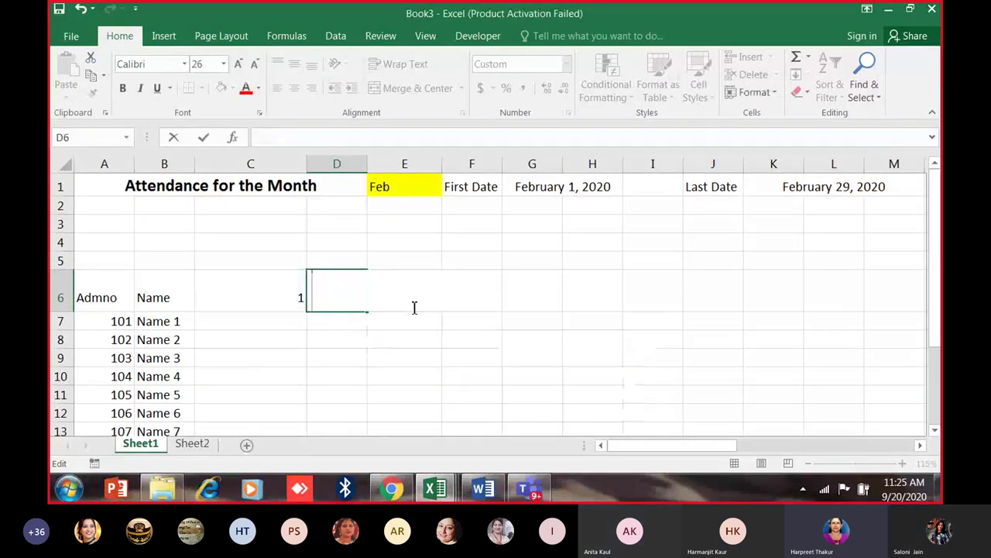
pyautogui.click(357, 353)
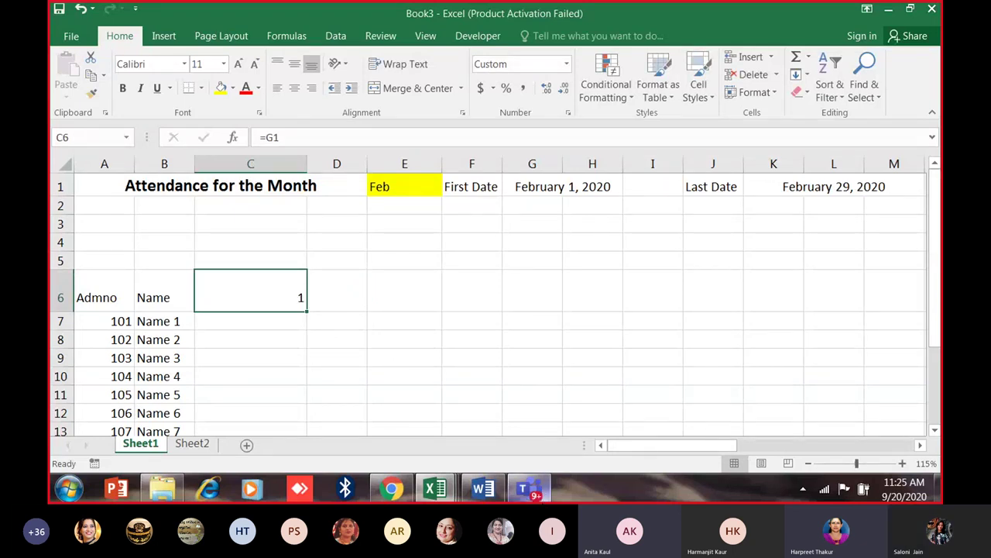
# Check the Teams meeting and get the floating call window out of the way of the worksheet.
pyautogui.moveTo(529, 488)
pyautogui.click(529, 406)
pyautogui.click(529, 488)
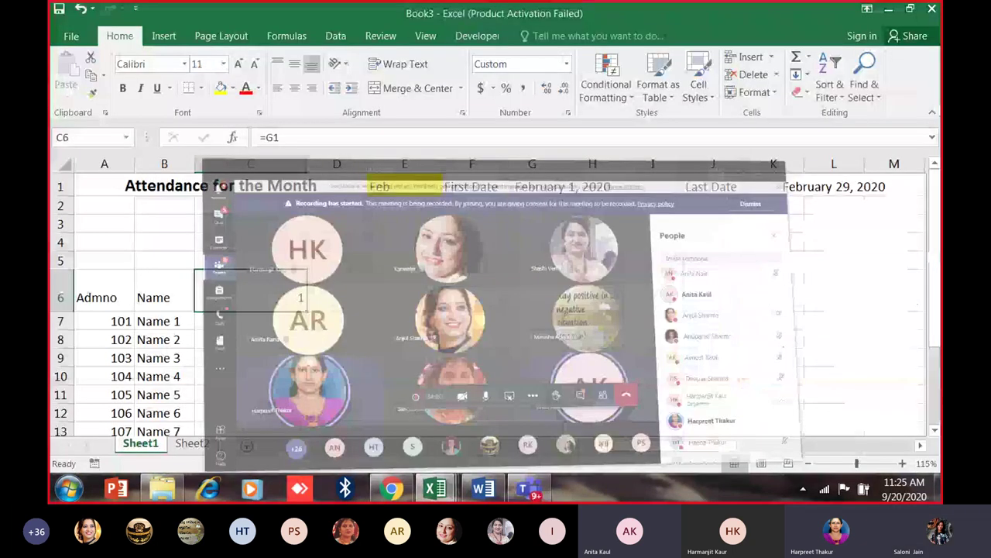
pyautogui.moveTo(539, 494)
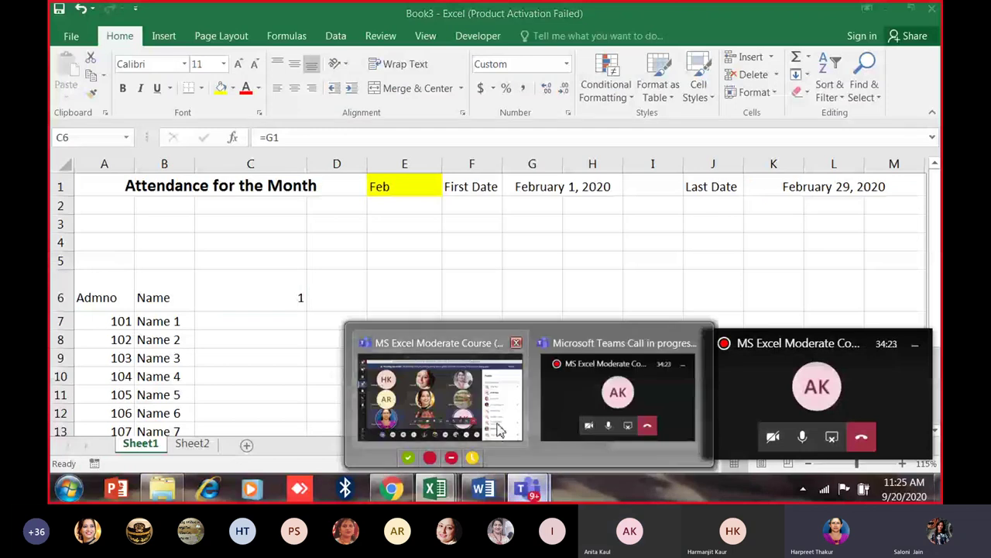
pyautogui.click(338, 292)
pyautogui.click(919, 348)
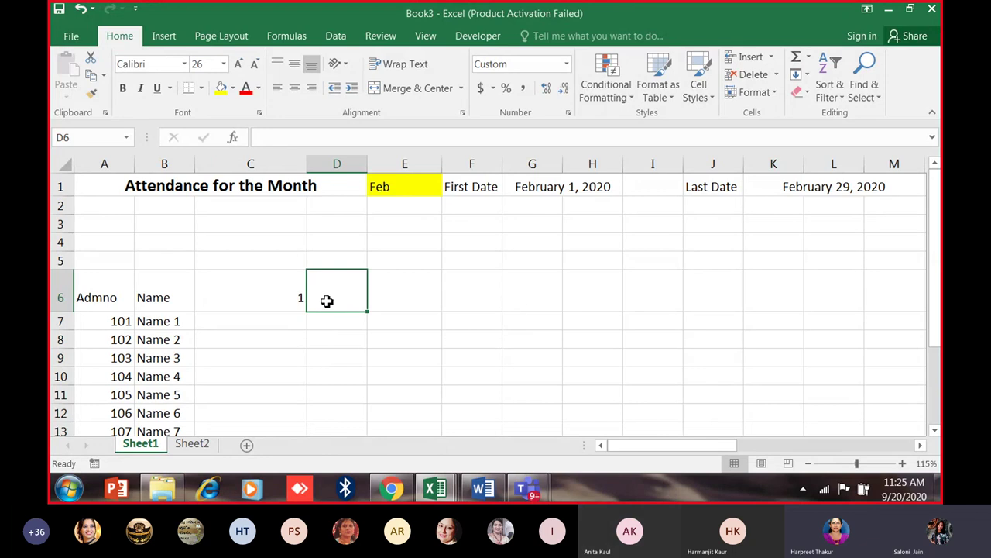
# Re-enter the formula =G1 in C6 to reference the month's first date.
pyautogui.click(290, 301)
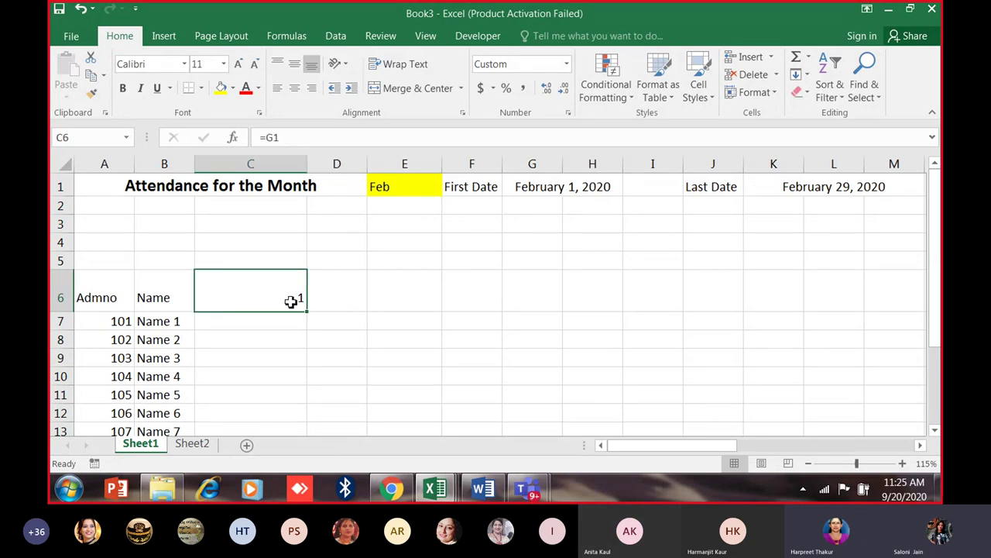
pyautogui.doubleClick(290, 301)
pyautogui.press('BackSpace')
pyautogui.press('BackSpace')
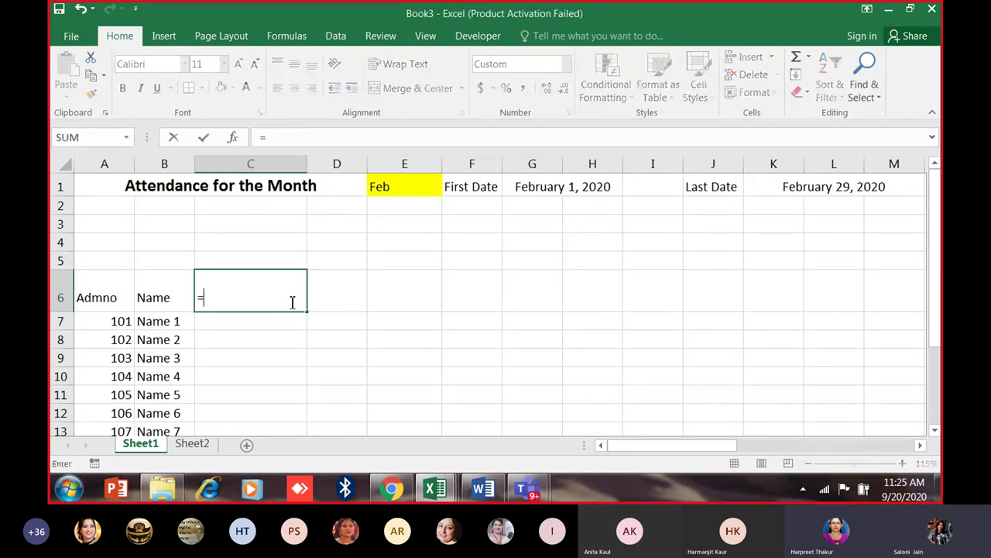
pyautogui.click(548, 188)
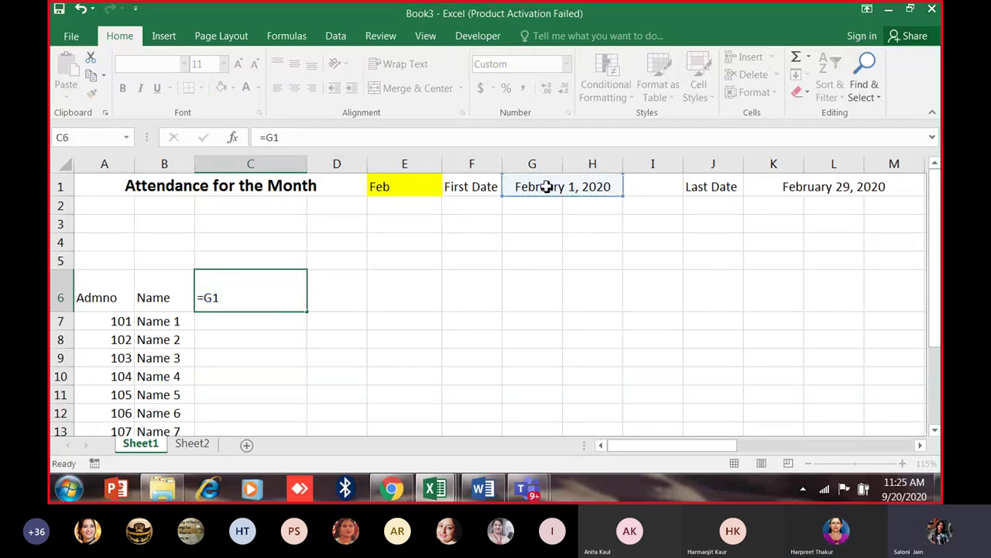
pyautogui.press('Return')
pyautogui.click(255, 310)
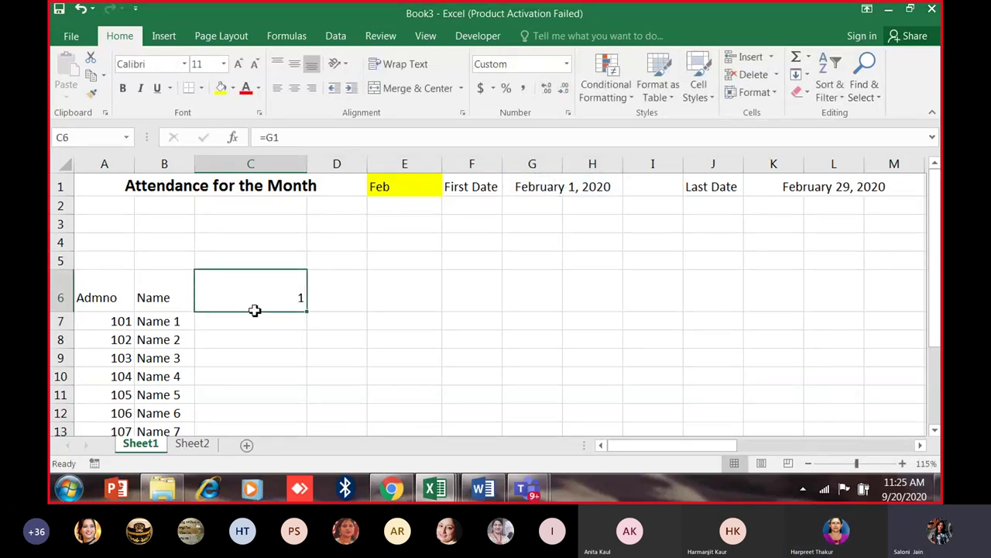
# Start an IF formula in D6 that tests whether C6 is less than the last date, locked as $K$1.
pyautogui.click(349, 294)
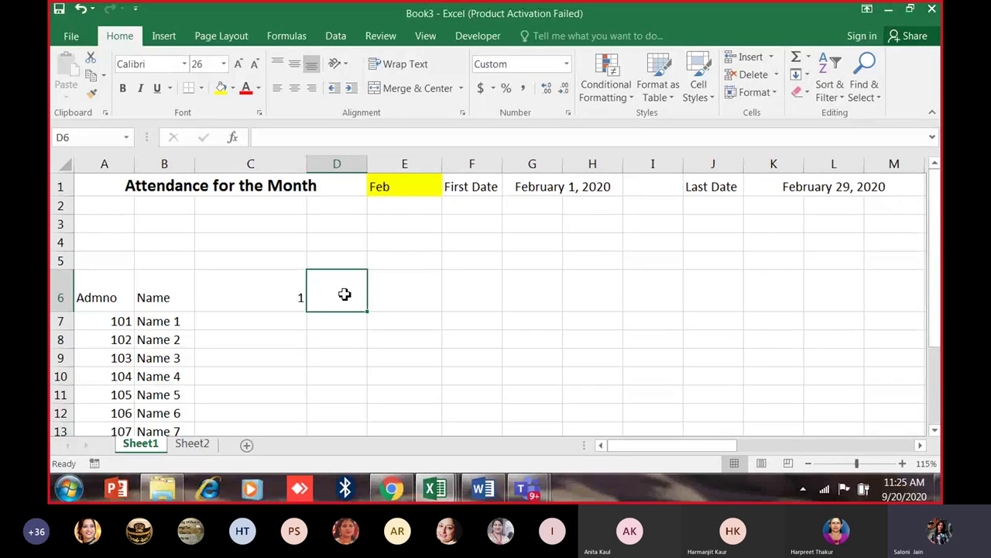
pyautogui.write('=if')
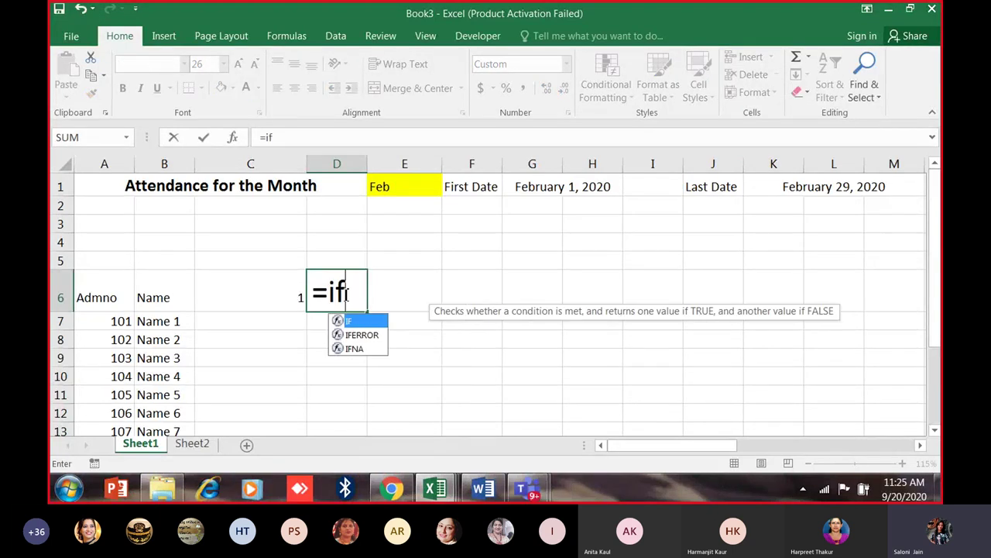
pyautogui.write('(')
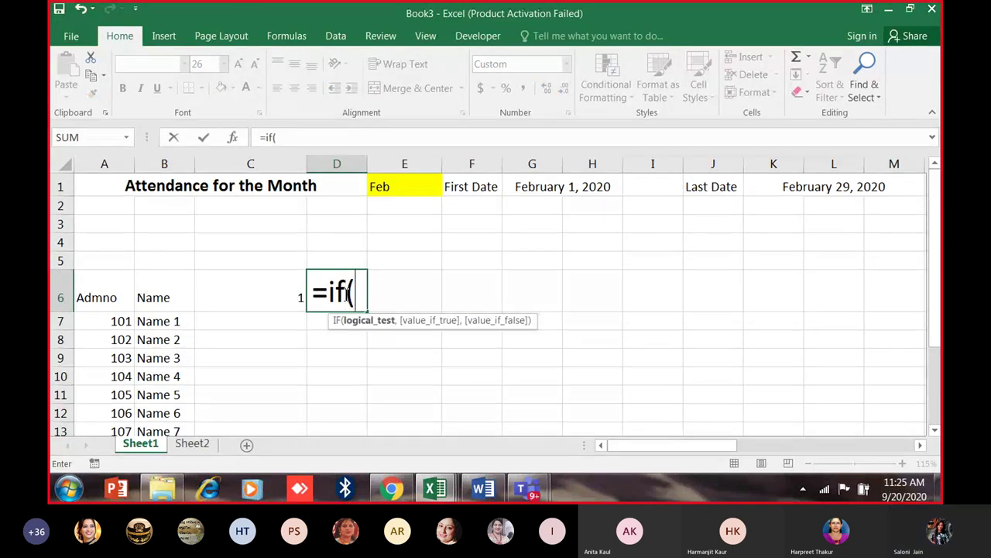
pyautogui.click(297, 297)
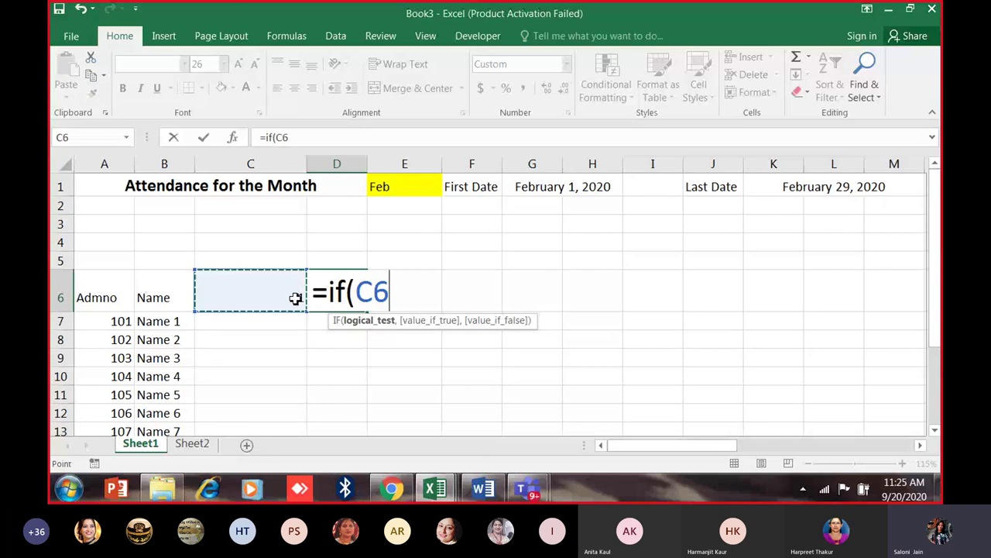
pyautogui.write('<')
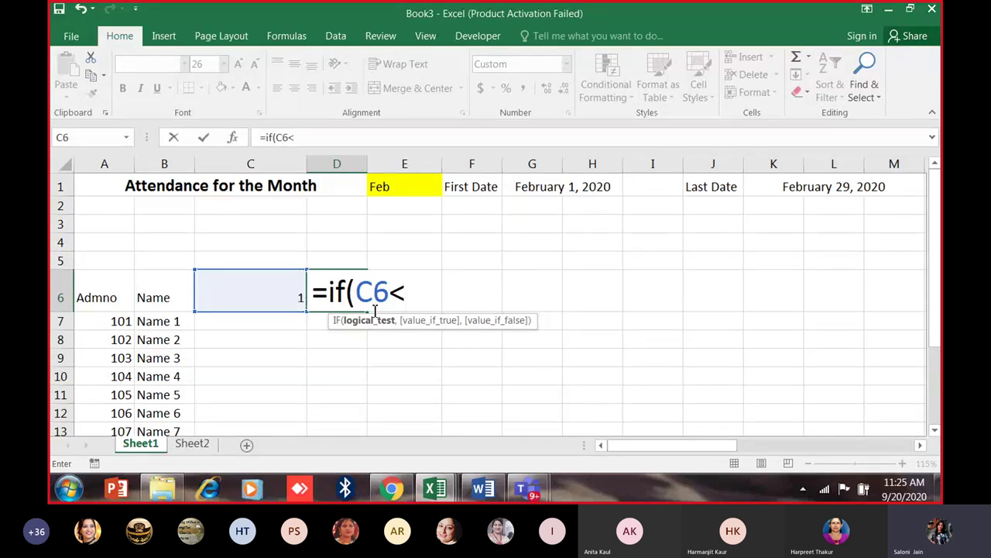
pyautogui.click(805, 188)
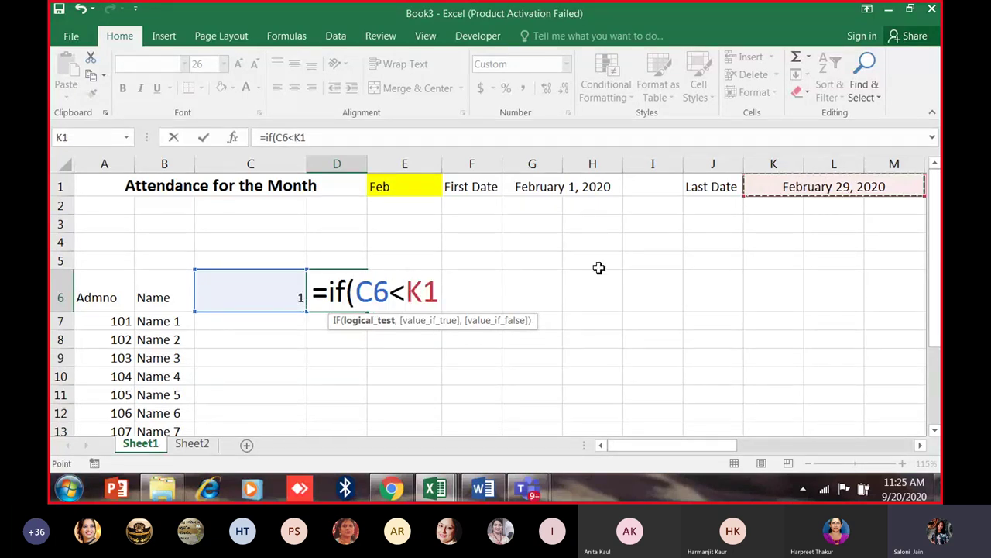
pyautogui.moveTo(406, 295); pyautogui.dragTo(443, 292)
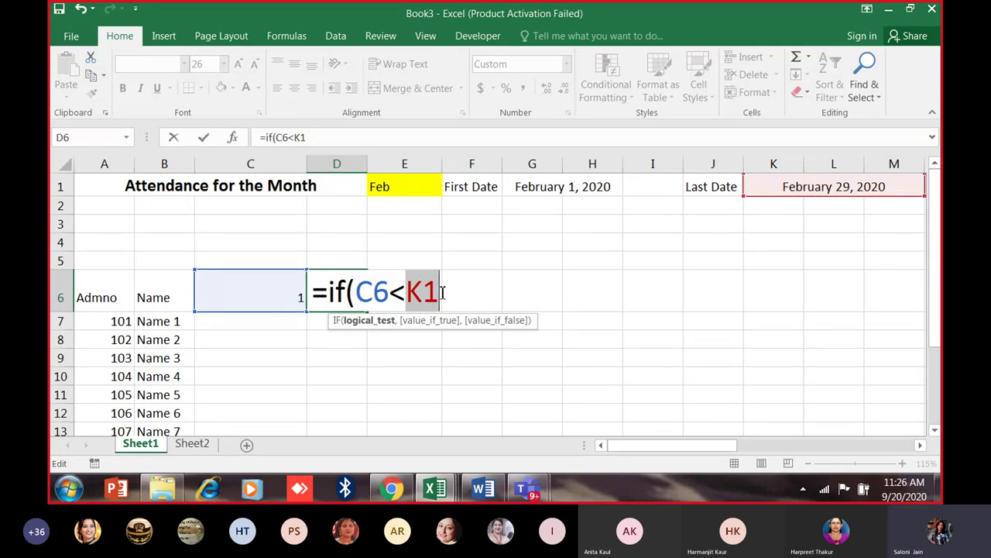
pyautogui.press('F4')
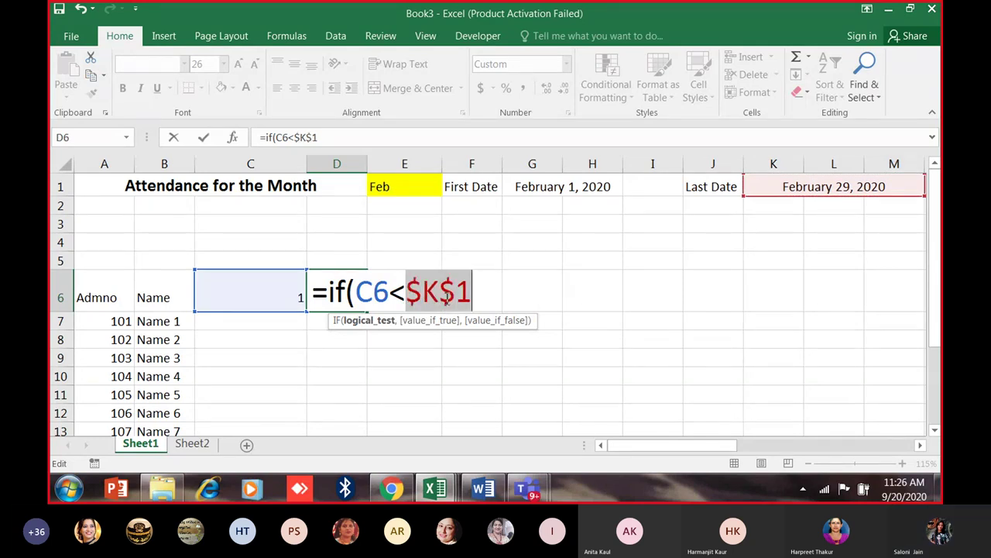
pyautogui.moveTo(409, 301); pyautogui.dragTo(471, 296)
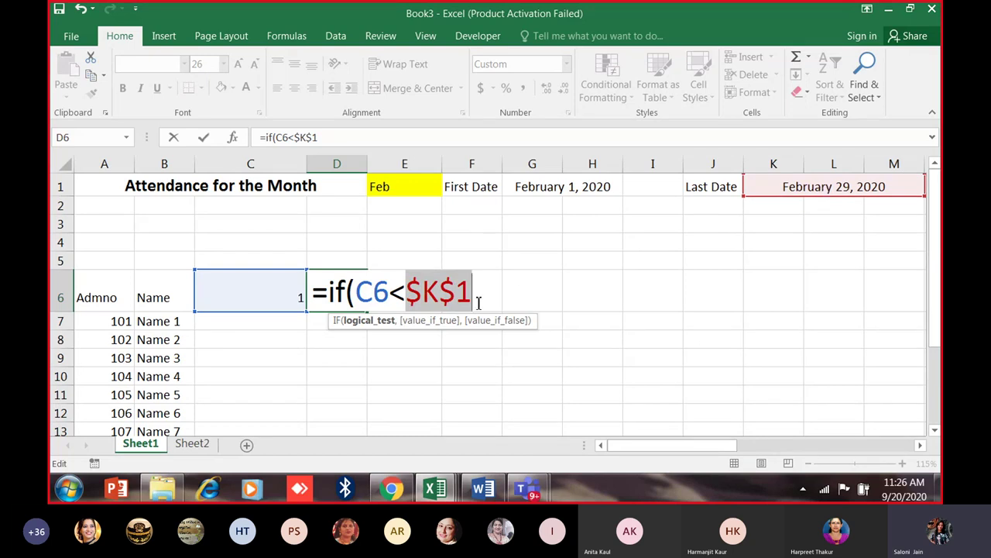
pyautogui.click(413, 292)
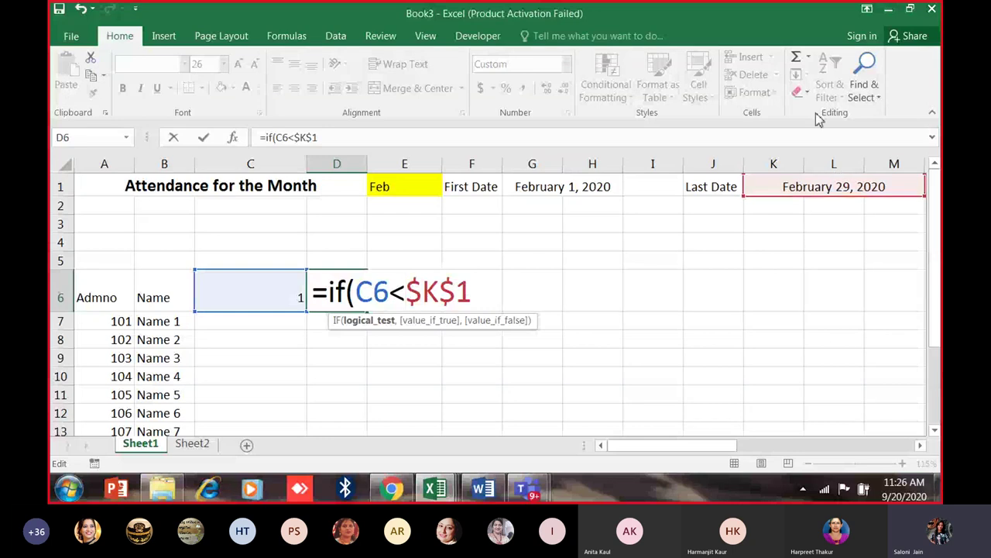
pyautogui.moveTo(406, 293); pyautogui.dragTo(632, 256)
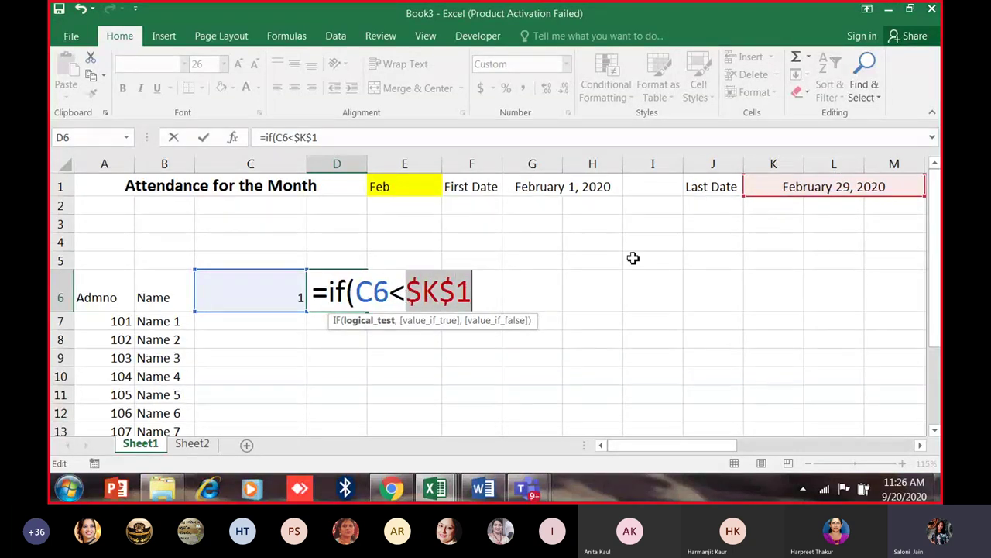
pyautogui.click(486, 296)
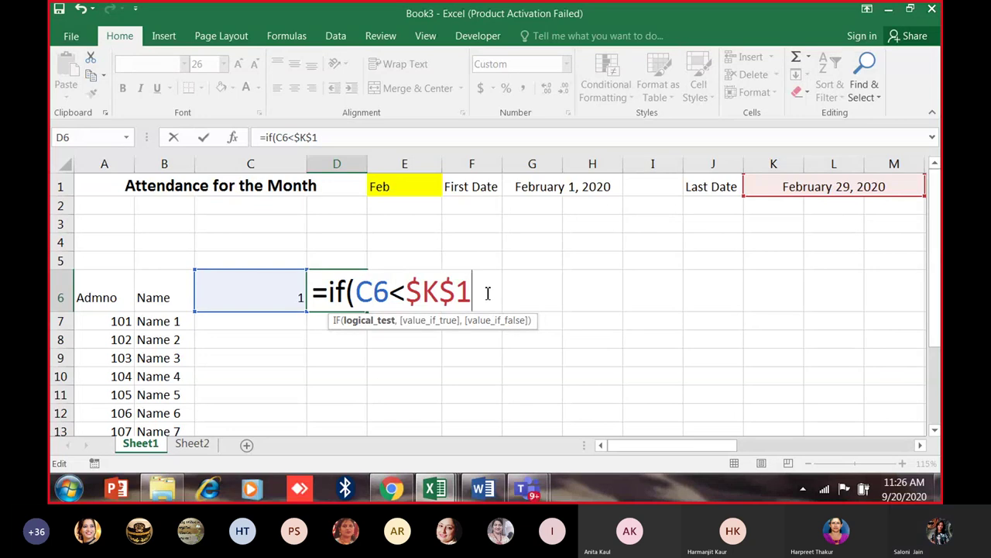
# Complete the D6 formula as =IF(C6<$K$1,C6+1,"") so it returns the following day or a blank.
pyautogui.write(',')
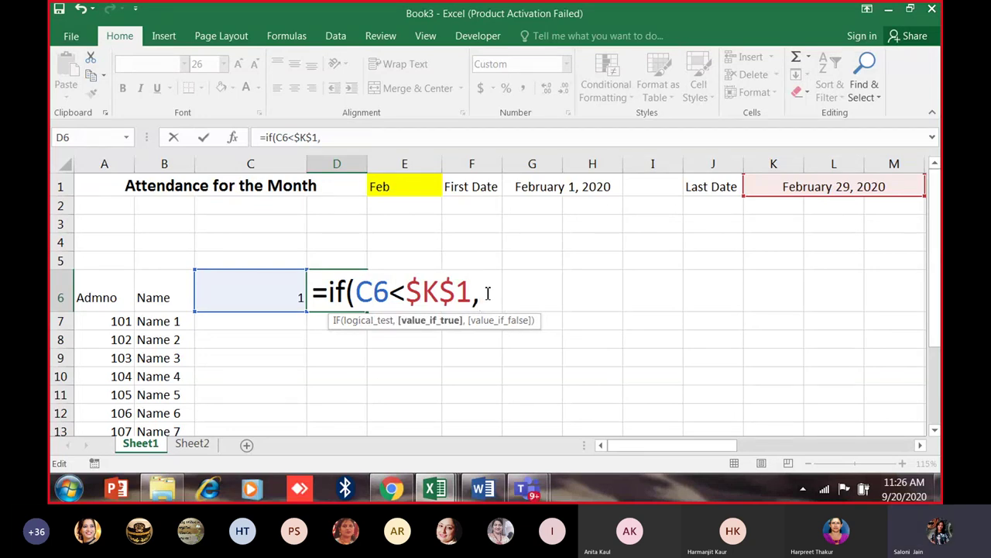
pyautogui.click(258, 295)
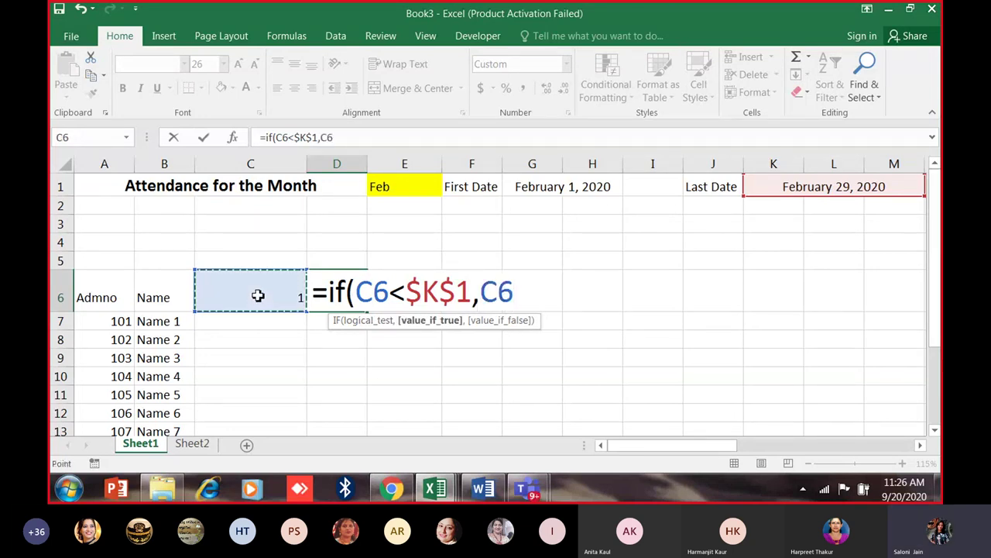
pyautogui.write('+1')
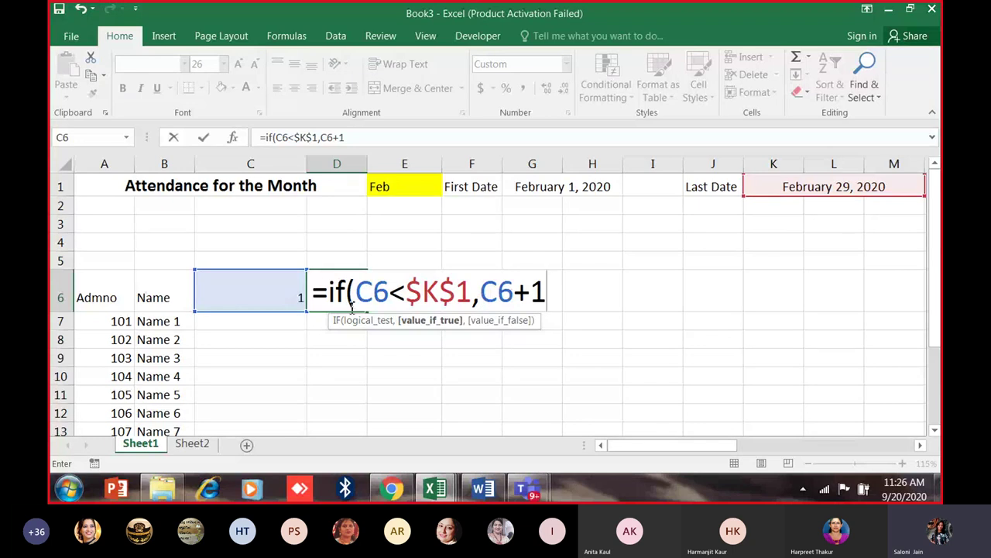
pyautogui.write(',""')
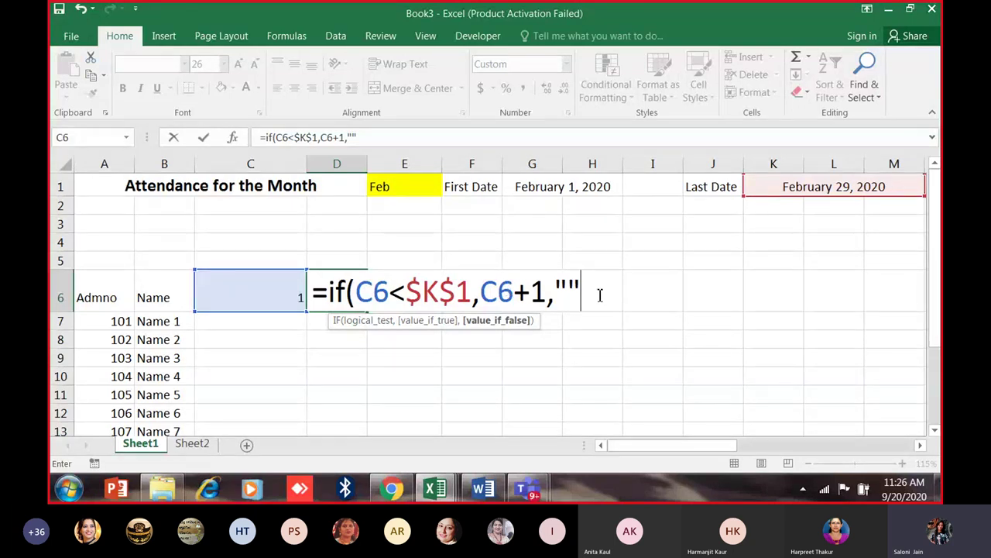
pyautogui.write(')')
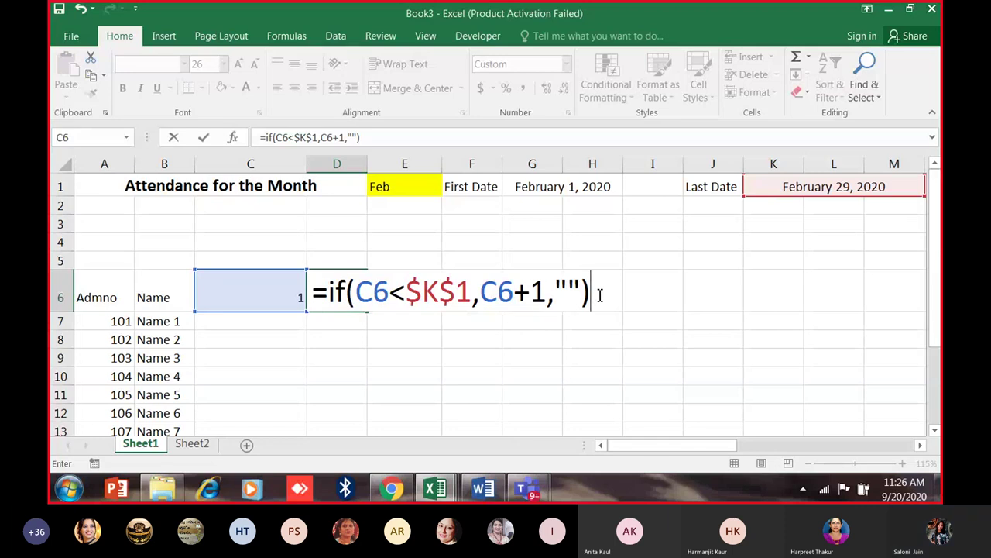
pyautogui.press('Return')
# Fill the D6 formula across row 6 through AH6 and check the formulas in AF6, AG6 and AH6.
pyautogui.click(357, 296)
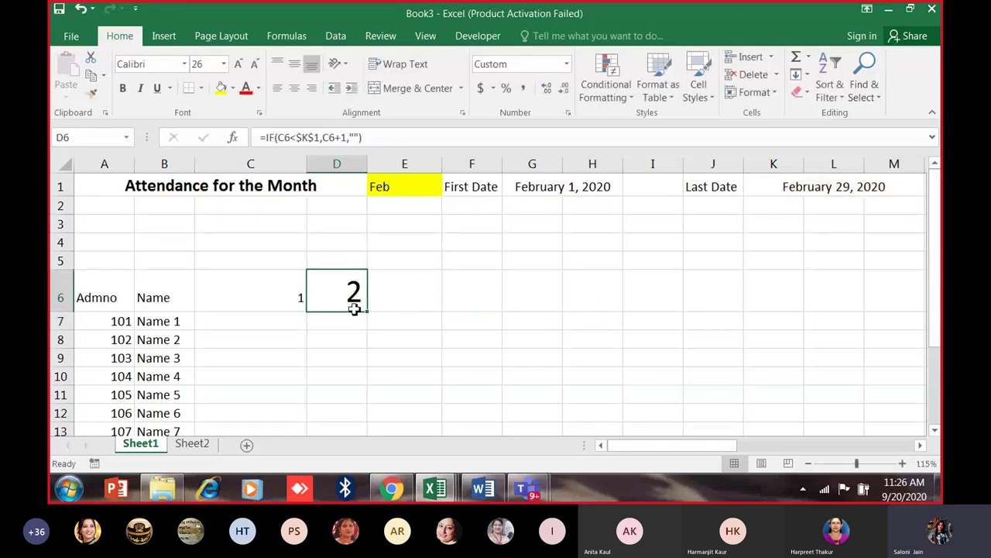
pyautogui.moveTo(370, 314); pyautogui.dragTo(915, 313)
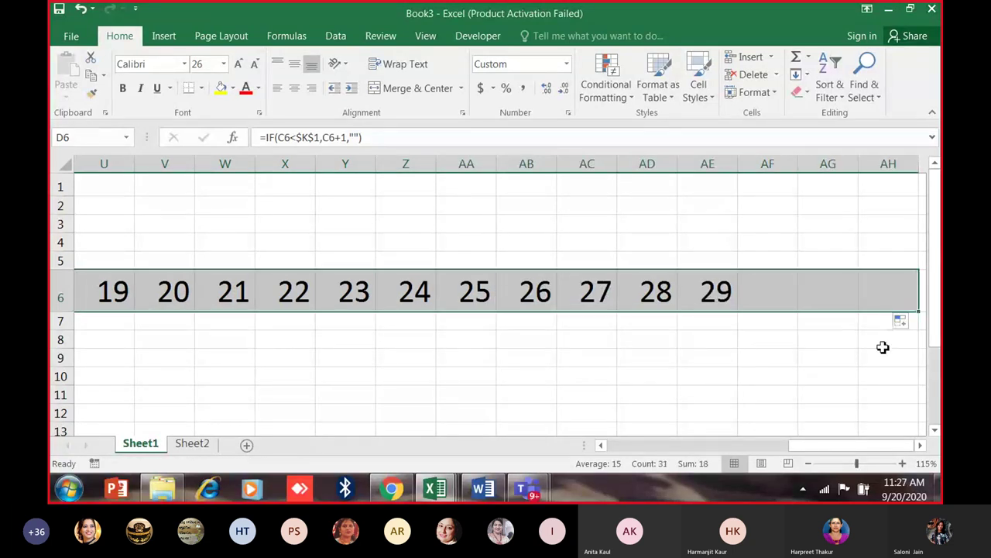
pyautogui.click(759, 304)
pyautogui.click(821, 298)
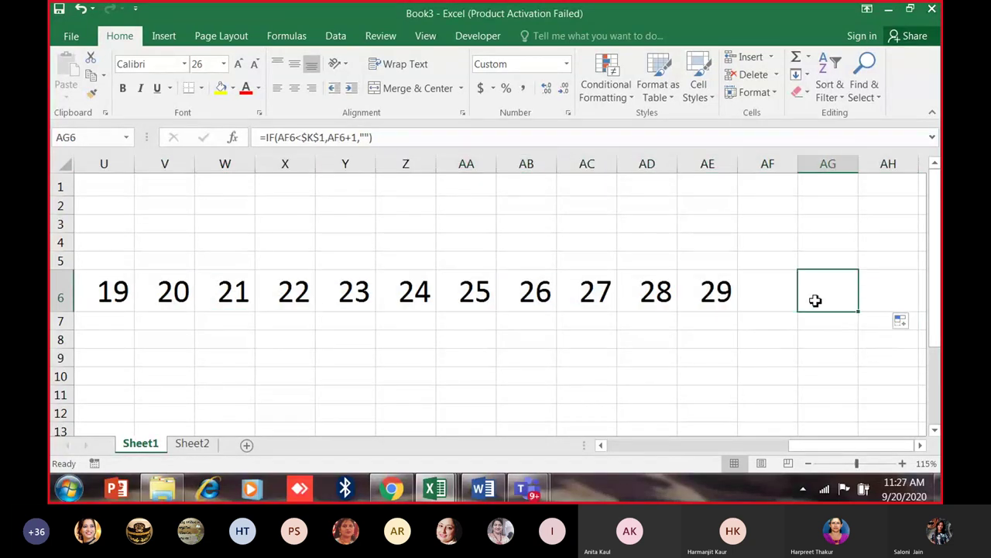
pyautogui.click(873, 302)
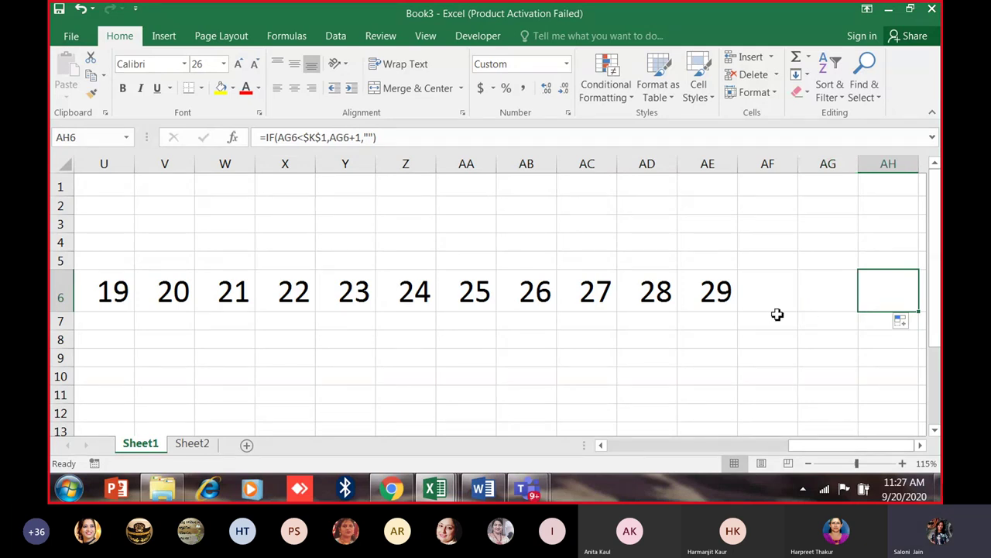
# Delete the entire column AH beyond the last possible day column.
pyautogui.rightClick(872, 297)
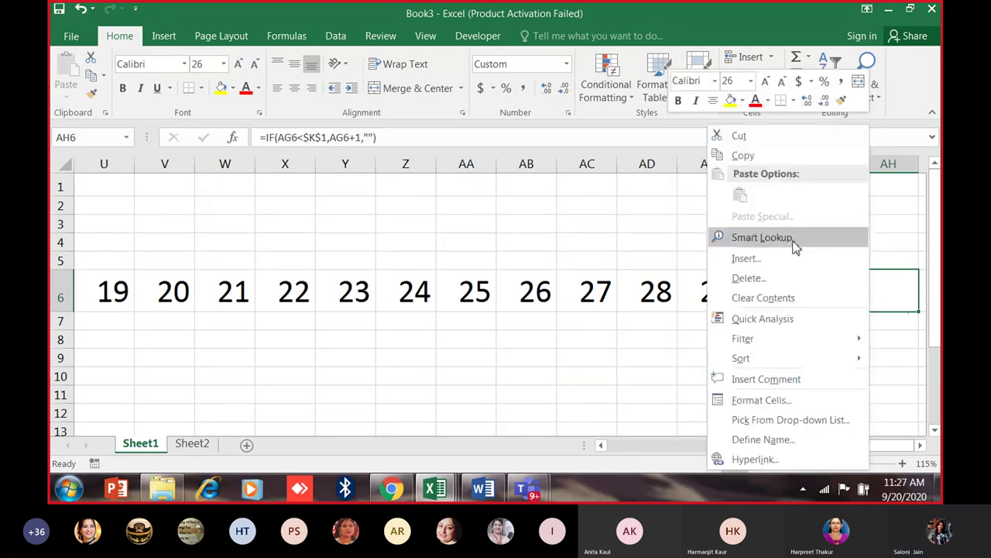
pyautogui.click(791, 280)
pyautogui.click(740, 302)
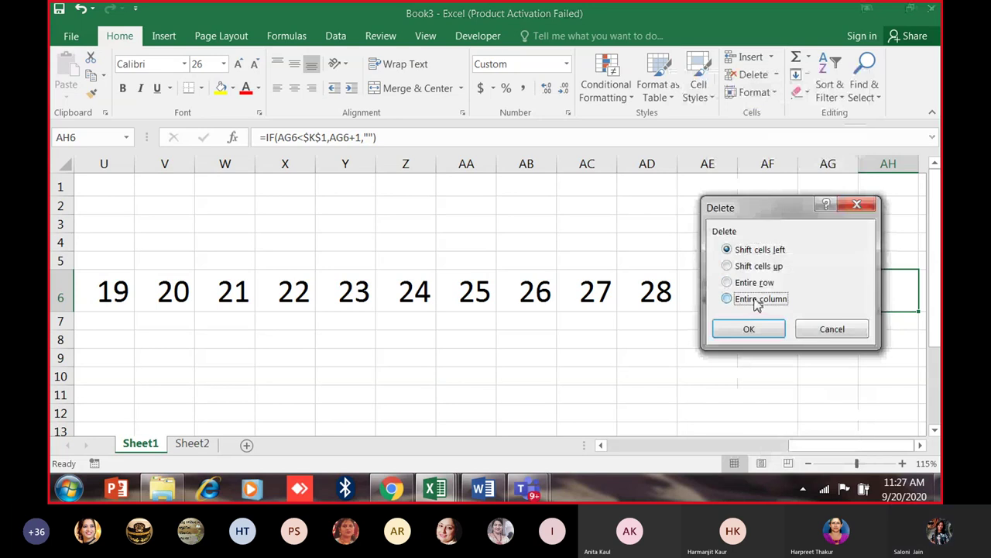
pyautogui.click(748, 328)
# Set the attendance month in cell E1 to Aug.
pyautogui.moveTo(836, 444); pyautogui.dragTo(646, 449)
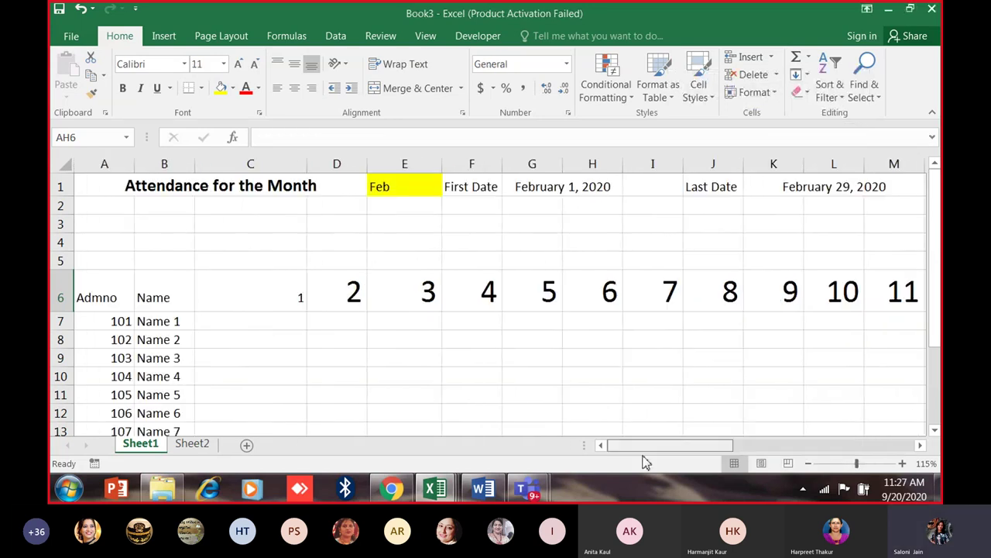
pyautogui.click(414, 186)
pyautogui.click(448, 187)
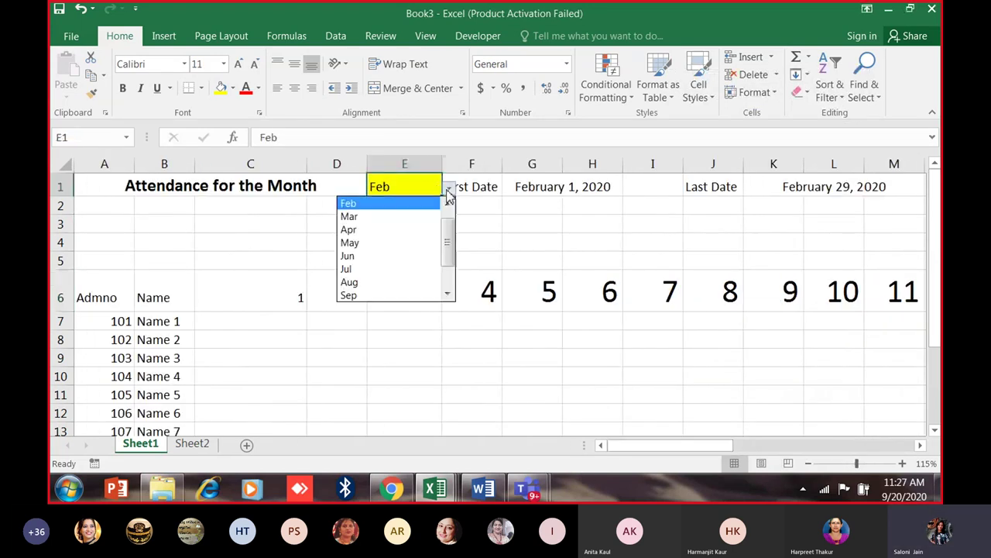
pyautogui.click(411, 283)
# Format the first day number in cell C6 as bold at font size 18.
pyautogui.click(293, 292)
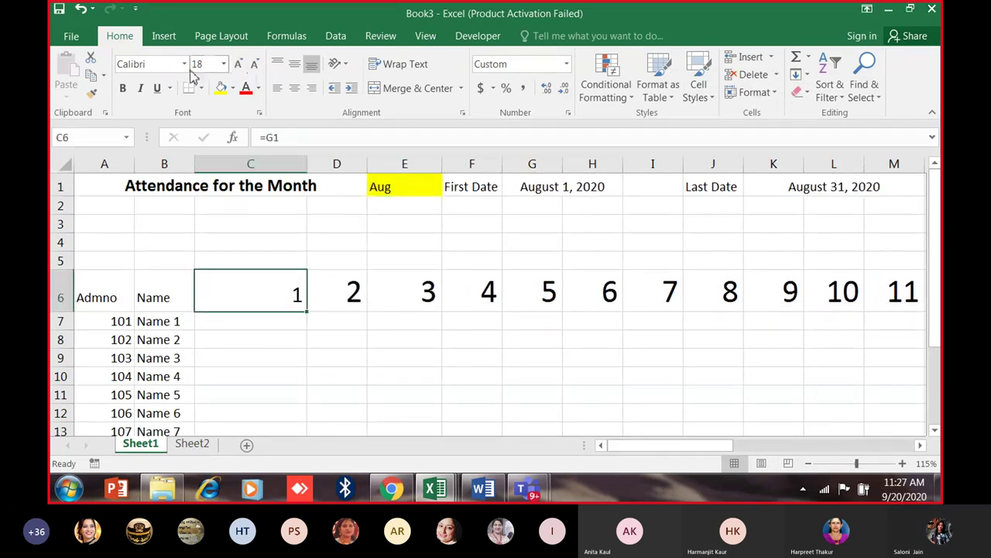
pyautogui.click(372, 319)
pyautogui.scroll(-2, 338, 320)
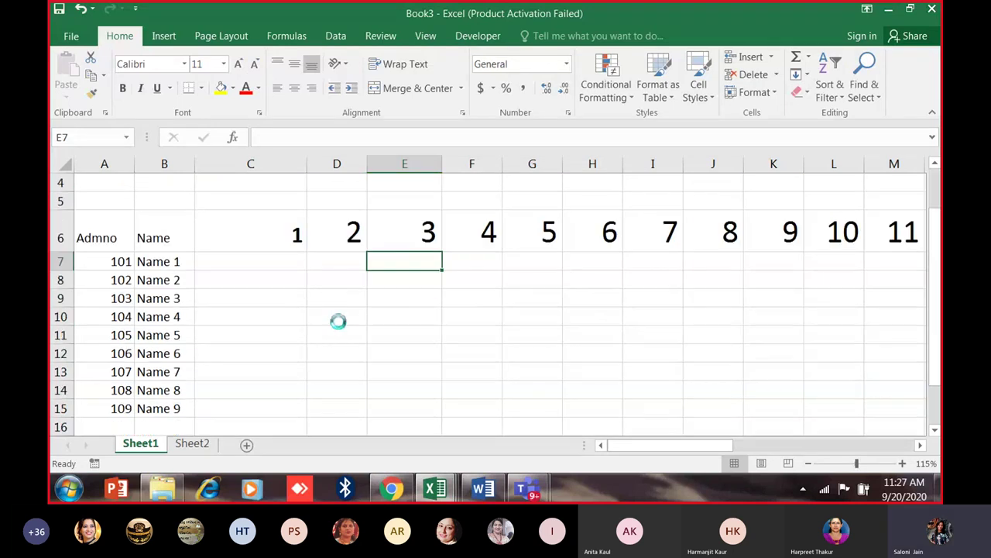
pyautogui.scroll(-1, 337, 319)
pyautogui.moveTo(620, 444); pyautogui.dragTo(571, 448)
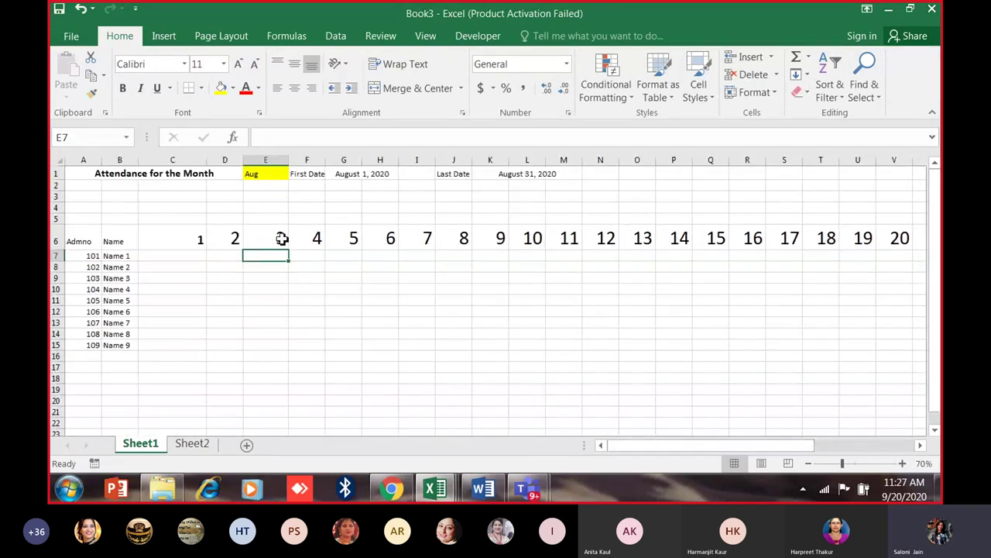
# Change the attendance month in cell E1 to Sep.
pyautogui.scroll(2, 282, 237)
pyautogui.click(180, 184)
pyautogui.click(196, 185)
pyautogui.click(159, 236)
pyautogui.moveTo(657, 446); pyautogui.dragTo(626, 445)
pyautogui.click(625, 446)
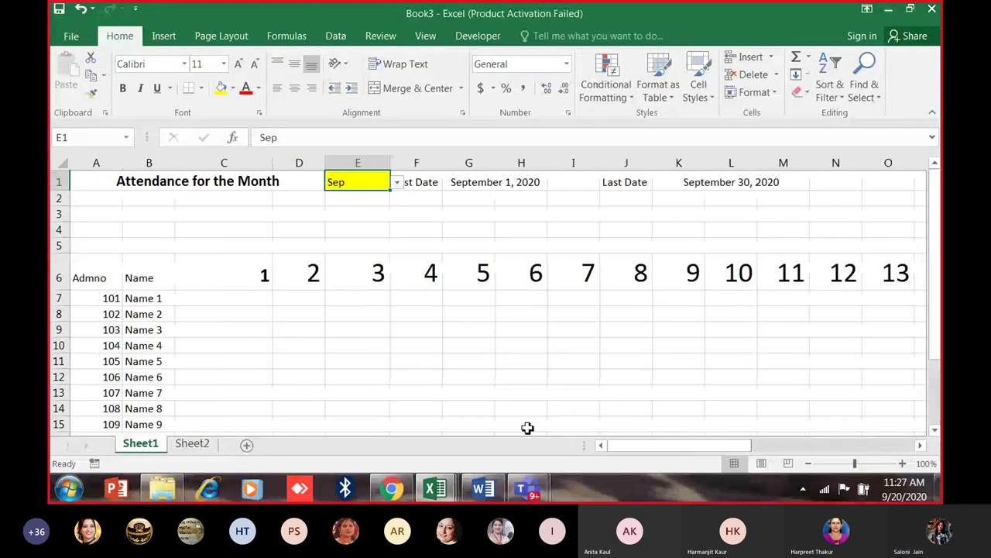
# Enter the formula =TEXT(C6,"DDD") in cell C5 above the first day number.
pyautogui.click(232, 250)
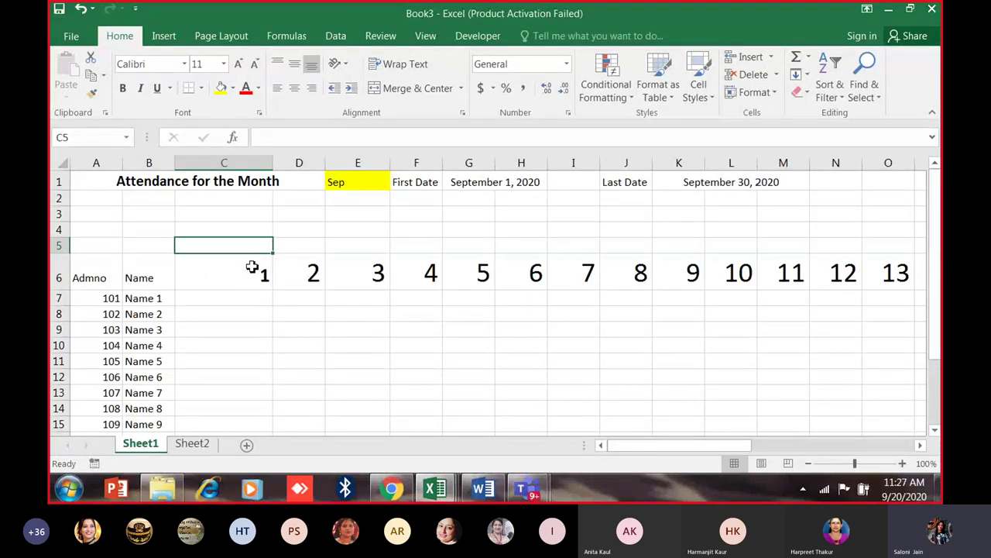
pyautogui.write('=')
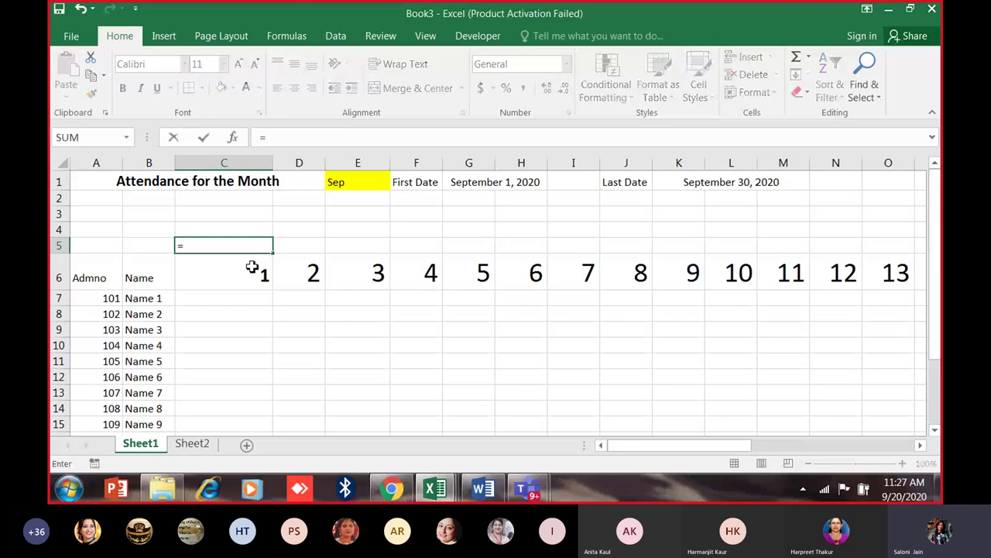
pyautogui.press('BackSpace')
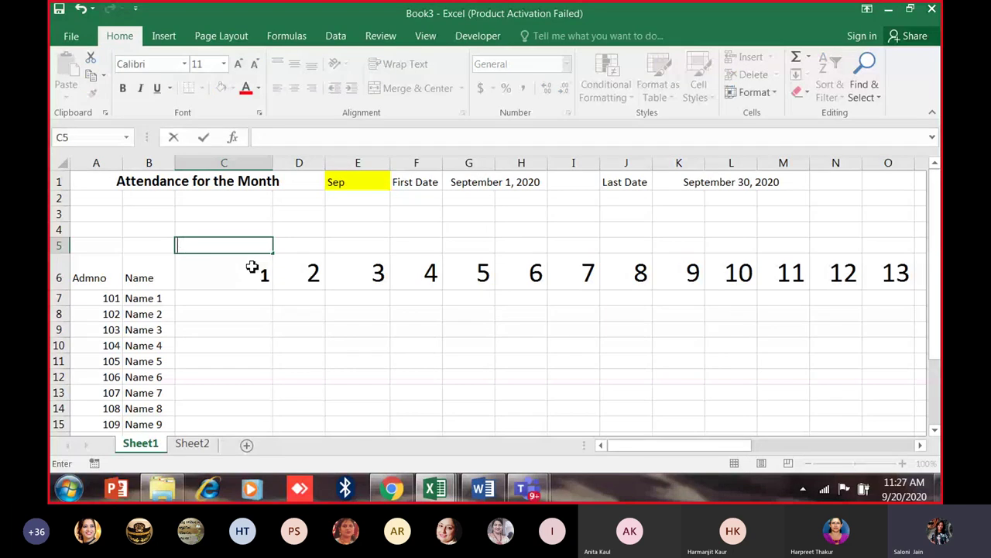
pyautogui.click(238, 66)
pyautogui.click(238, 65)
pyautogui.click(238, 66)
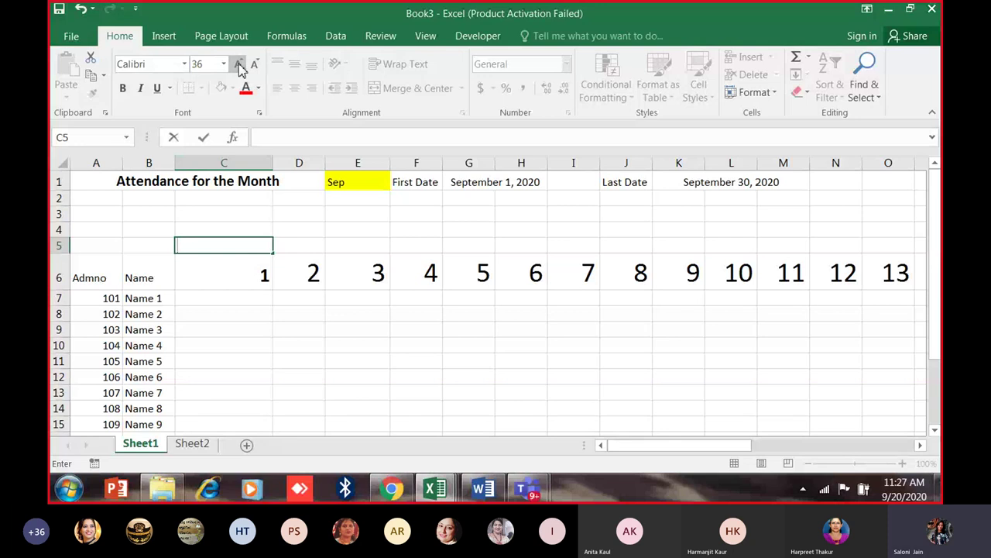
pyautogui.write('=text')
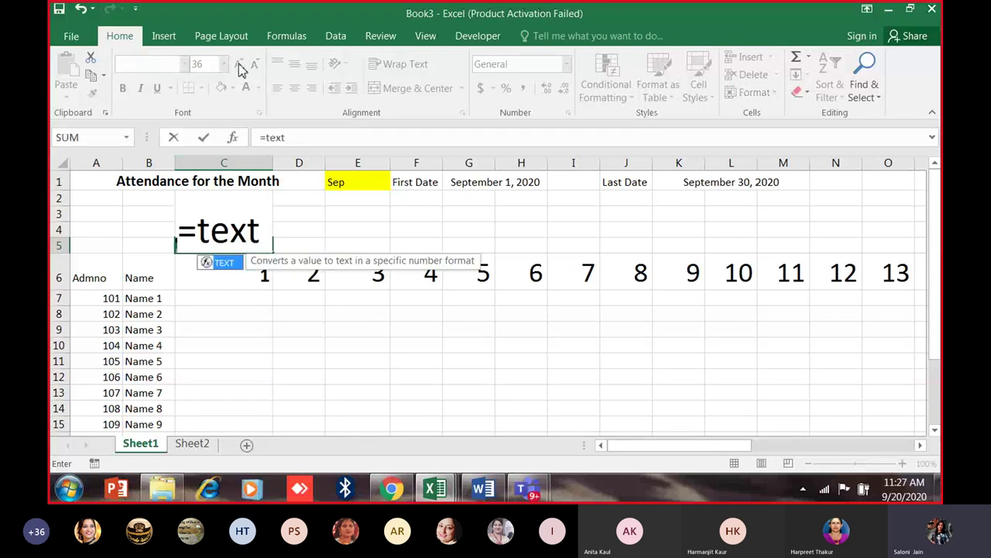
pyautogui.write('(')
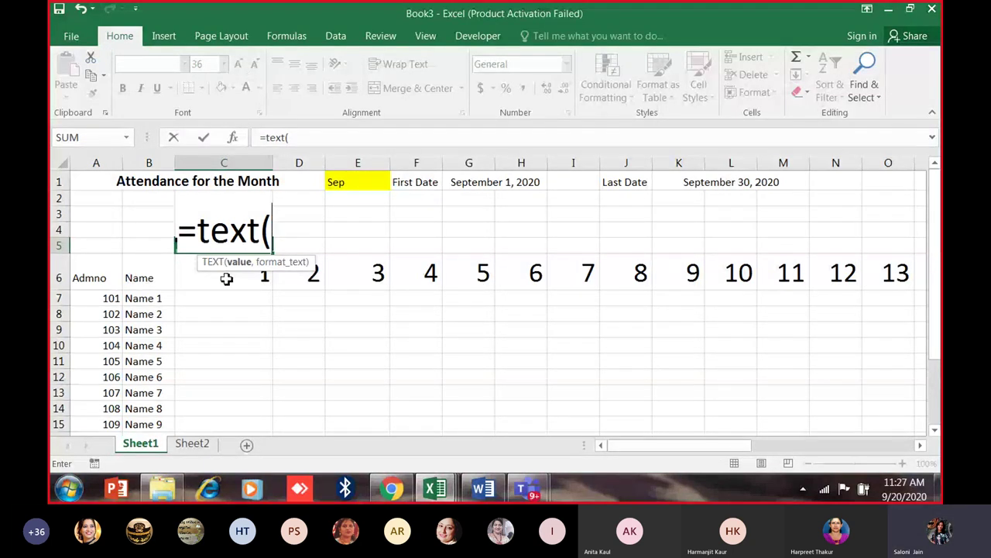
pyautogui.click(226, 278)
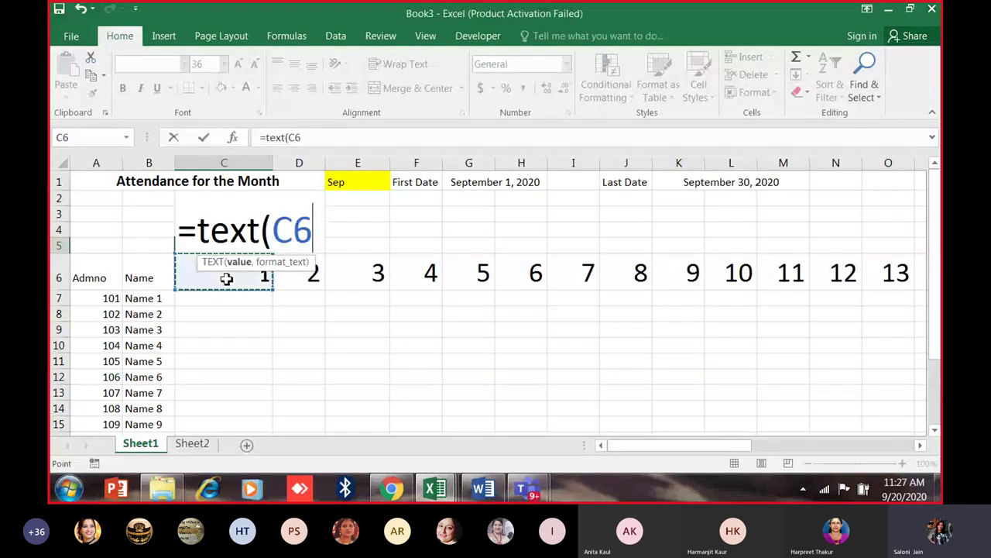
pyautogui.write(',"')
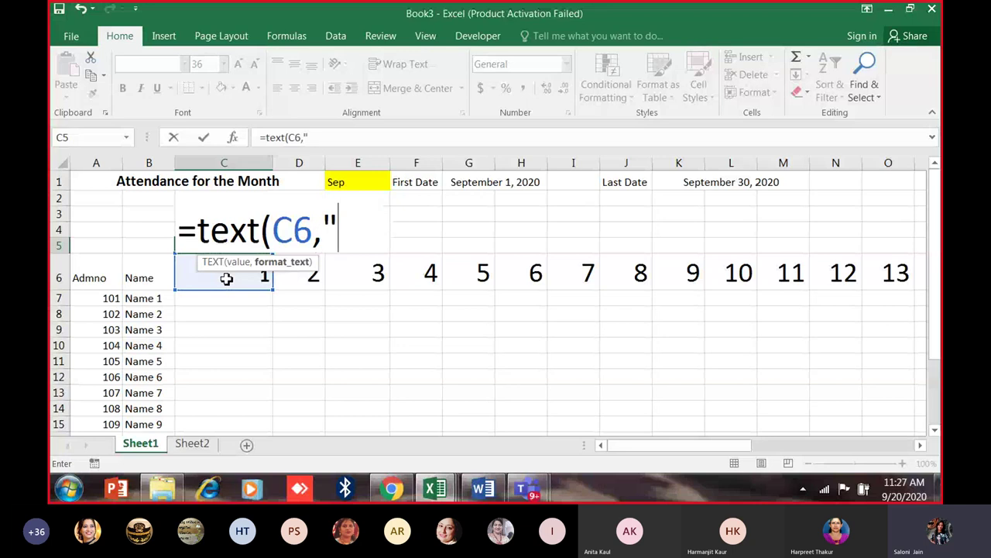
pyautogui.write('DDD"')
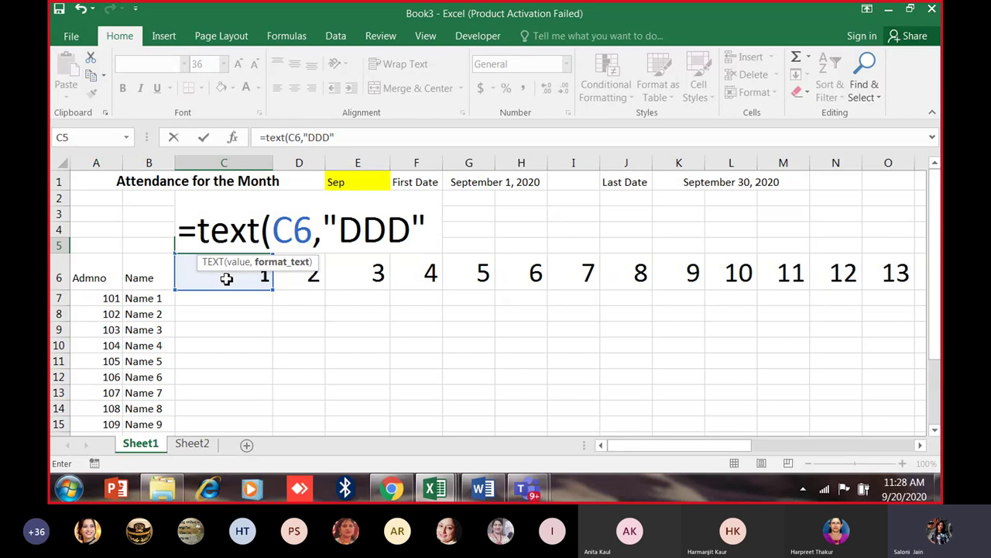
pyautogui.hotkey('ctrl', 'Return')
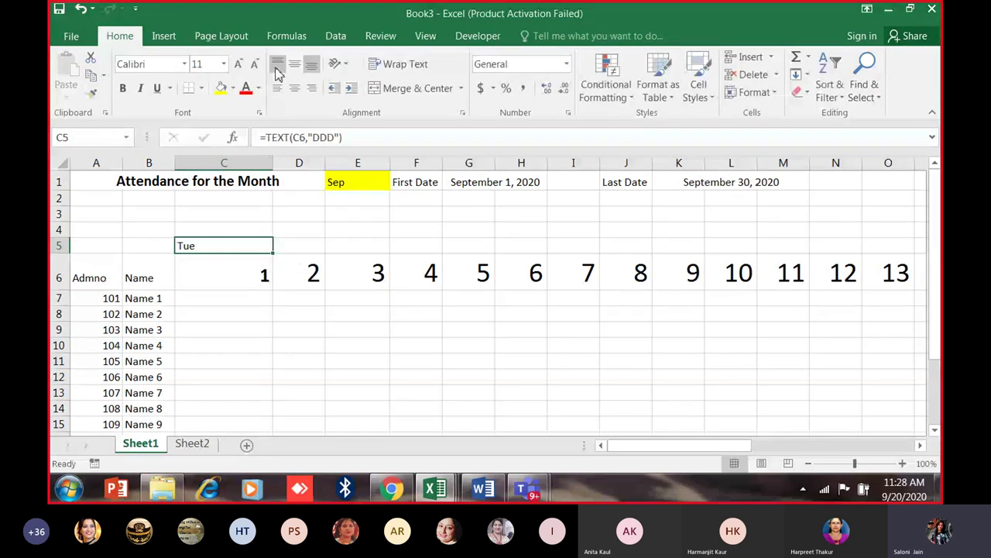
# Increase the font size of the weekday in cell C5 to 22.
pyautogui.click(254, 65)
pyautogui.click(239, 64)
pyautogui.click(238, 64)
pyautogui.click(239, 65)
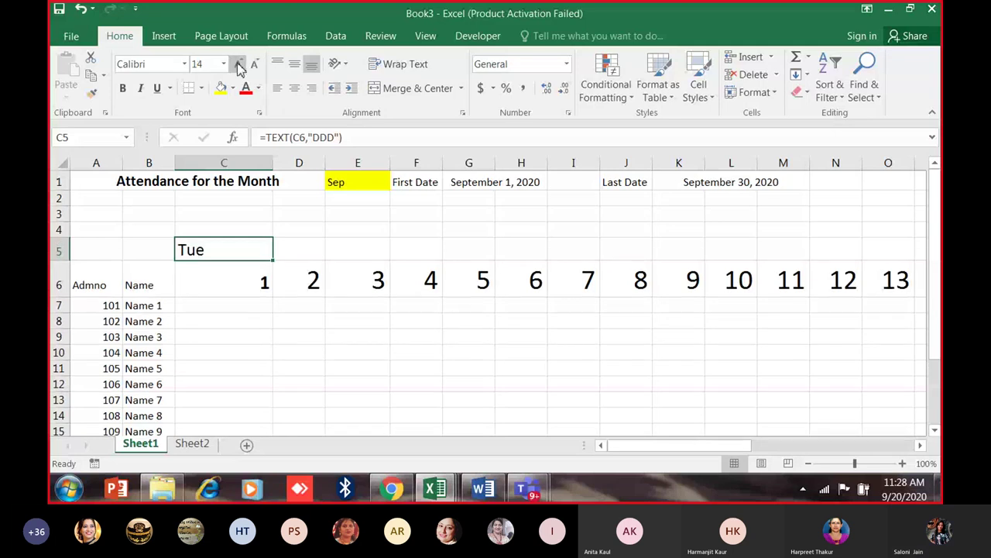
pyautogui.click(239, 64)
pyautogui.click(239, 64)
pyautogui.click(239, 64)
pyautogui.click(238, 64)
# Fill the weekday formula from C5 across row 5 through AF5.
pyautogui.moveTo(275, 271); pyautogui.dragTo(804, 310)
pyautogui.moveTo(772, 444); pyautogui.dragTo(731, 452)
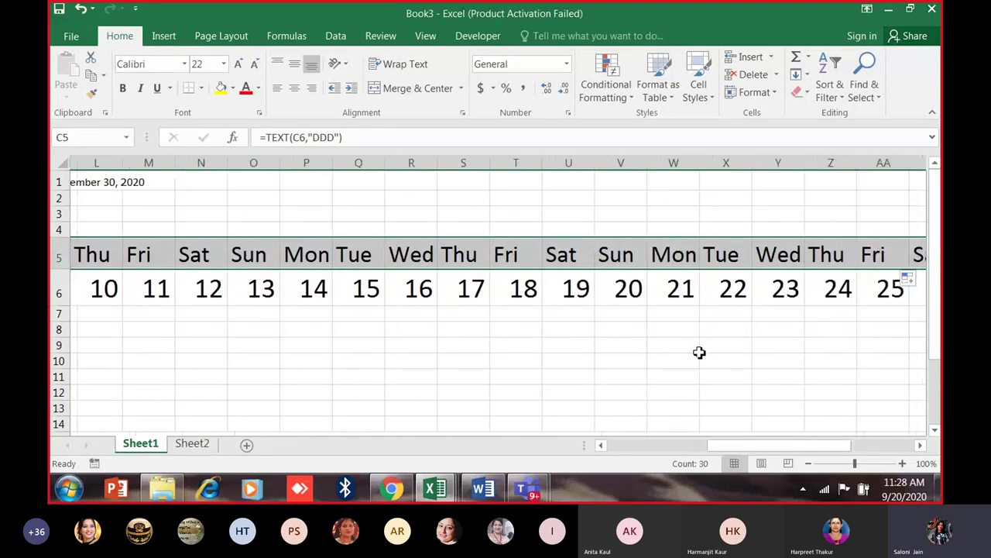
pyautogui.click(604, 255)
# Switch the attendance month in cell E1 to Oct.
pyautogui.moveTo(738, 447); pyautogui.dragTo(487, 434)
pyautogui.click(368, 186)
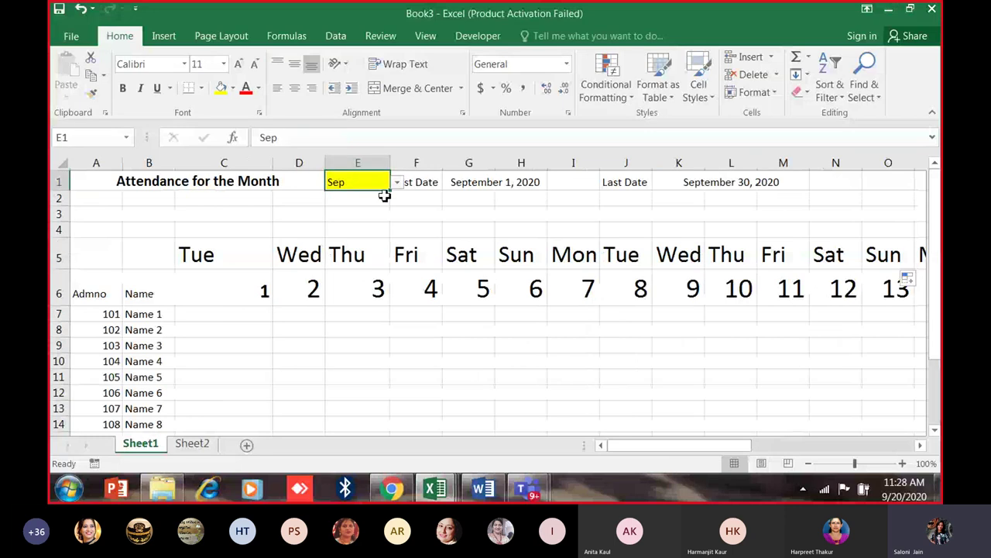
pyautogui.click(398, 182)
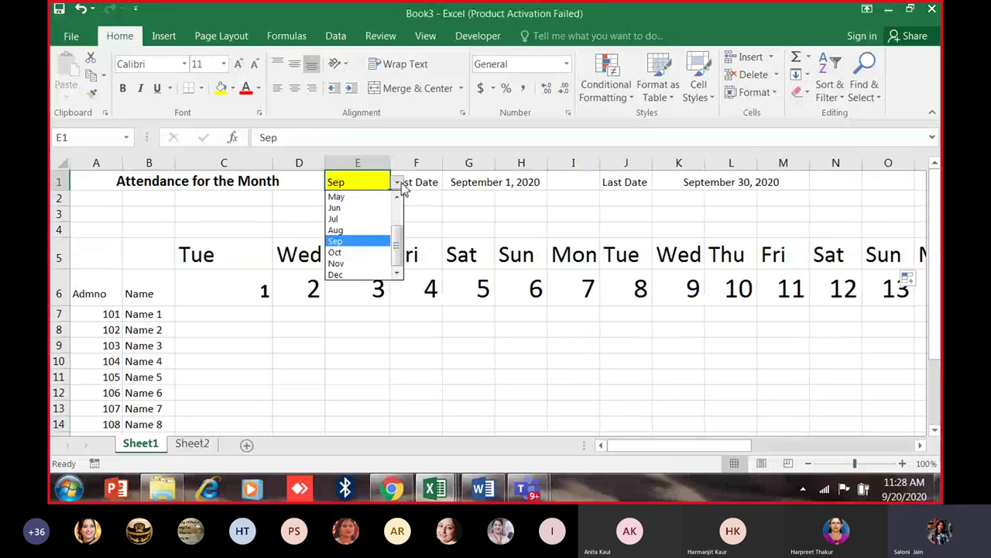
pyautogui.click(358, 252)
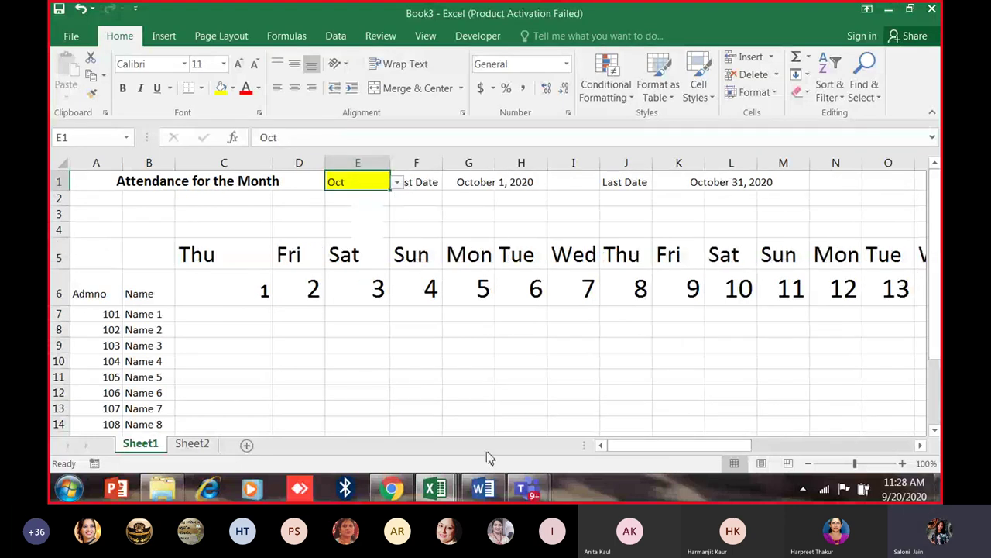
# Extend the weekday formula from AF5 to AG5, above day 31.
pyautogui.moveTo(737, 448); pyautogui.dragTo(743, 447)
pyautogui.moveTo(849, 451); pyautogui.dragTo(838, 424)
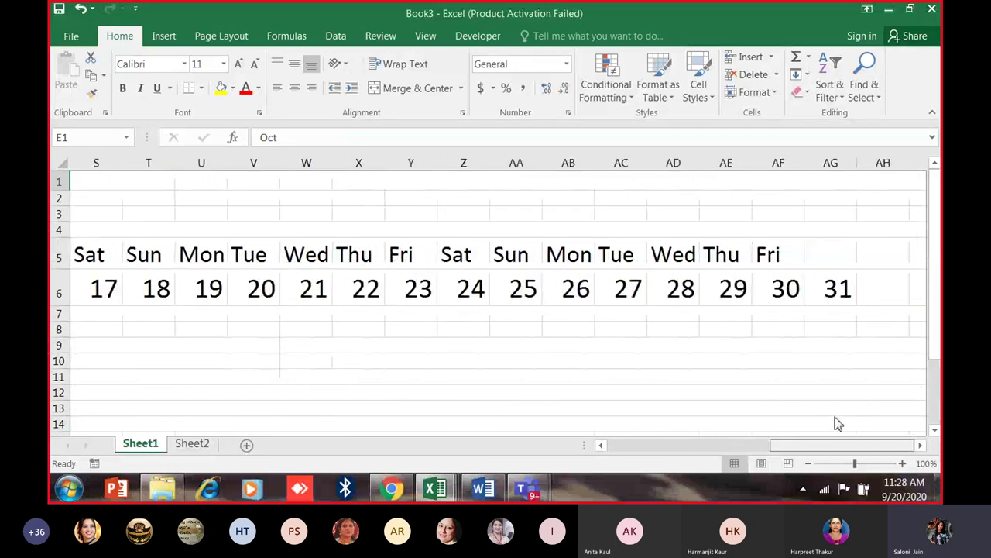
pyautogui.click(790, 253)
pyautogui.moveTo(803, 269); pyautogui.dragTo(840, 271)
pyautogui.moveTo(814, 446); pyautogui.dragTo(635, 446)
pyautogui.moveTo(232, 254); pyautogui.dragTo(916, 289)
pyautogui.moveTo(802, 446); pyautogui.dragTo(635, 444)
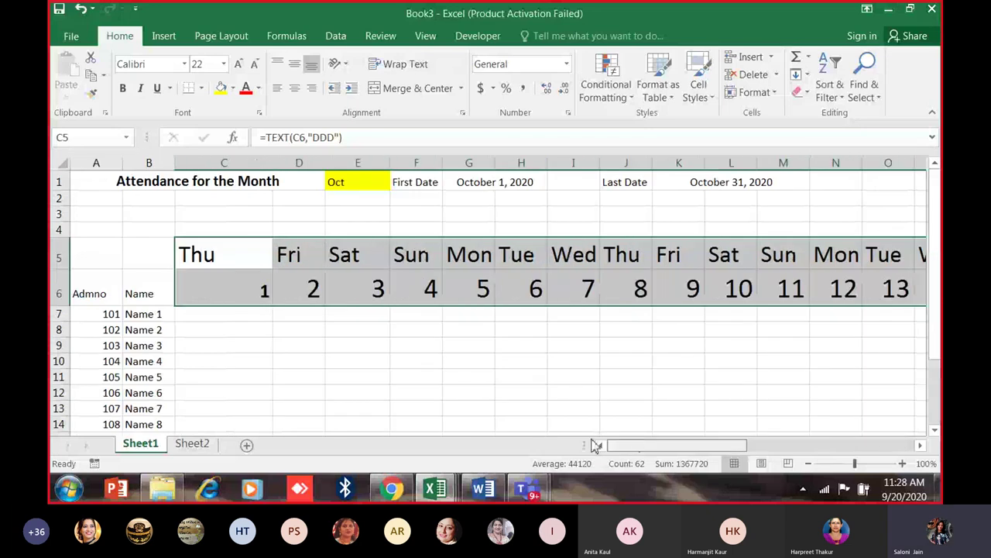
pyautogui.click(245, 318)
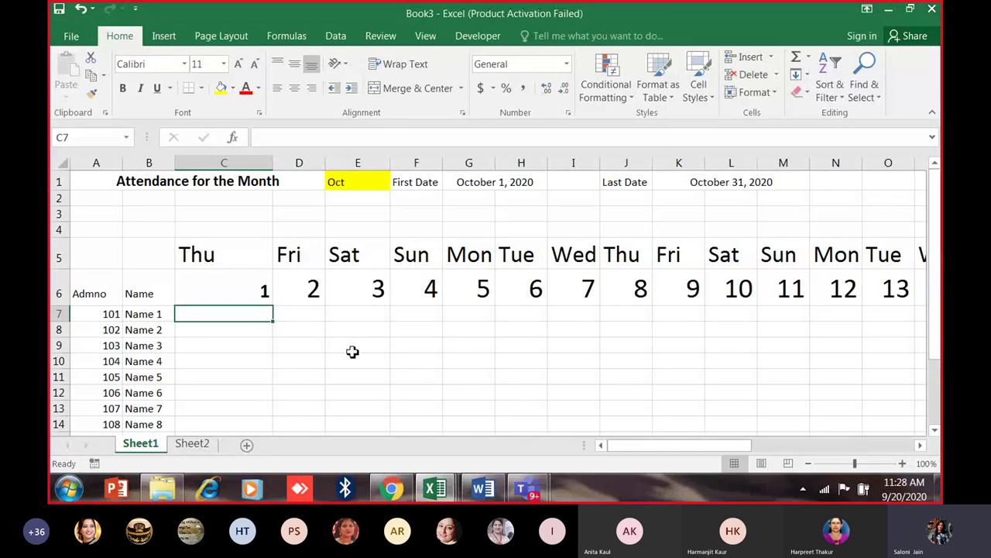
# Select columns C through AG and narrow them all to the same smaller width.
pyautogui.scroll(-2, 352, 352)
pyautogui.scroll(2, 257, 254)
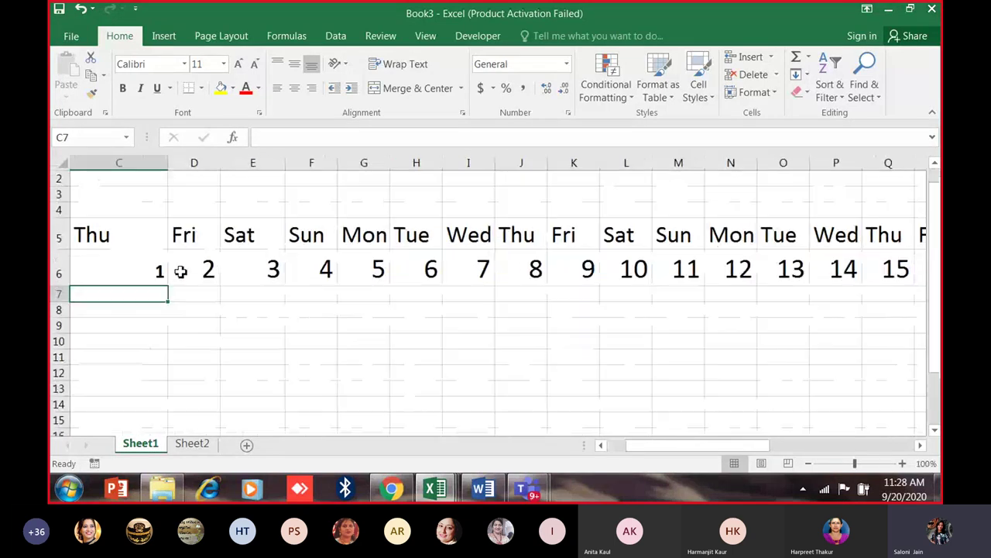
pyautogui.scroll(-3, 330, 350)
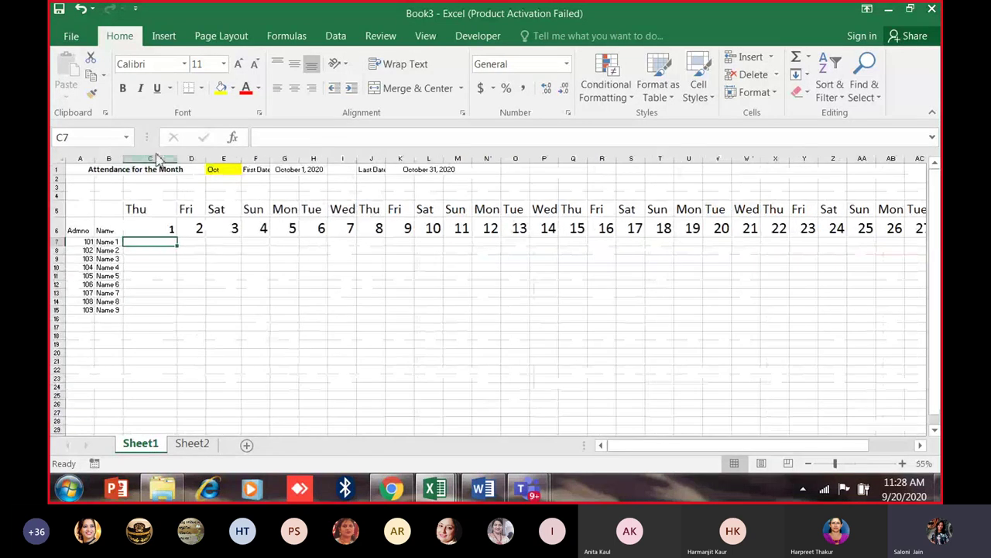
pyautogui.moveTo(157, 158); pyautogui.dragTo(197, 159)
pyautogui.moveTo(939, 199); pyautogui.dragTo(912, 199)
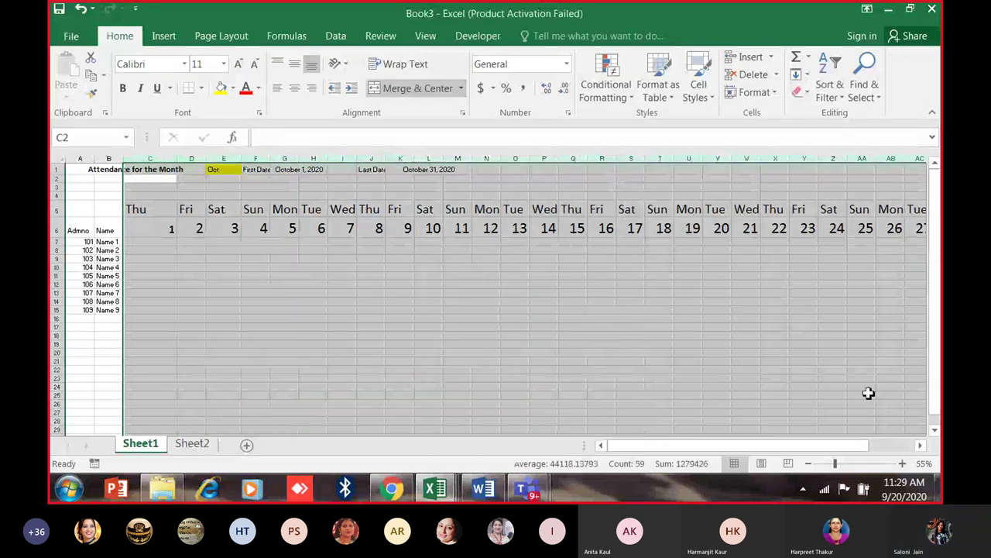
pyautogui.moveTo(860, 446); pyautogui.dragTo(899, 436)
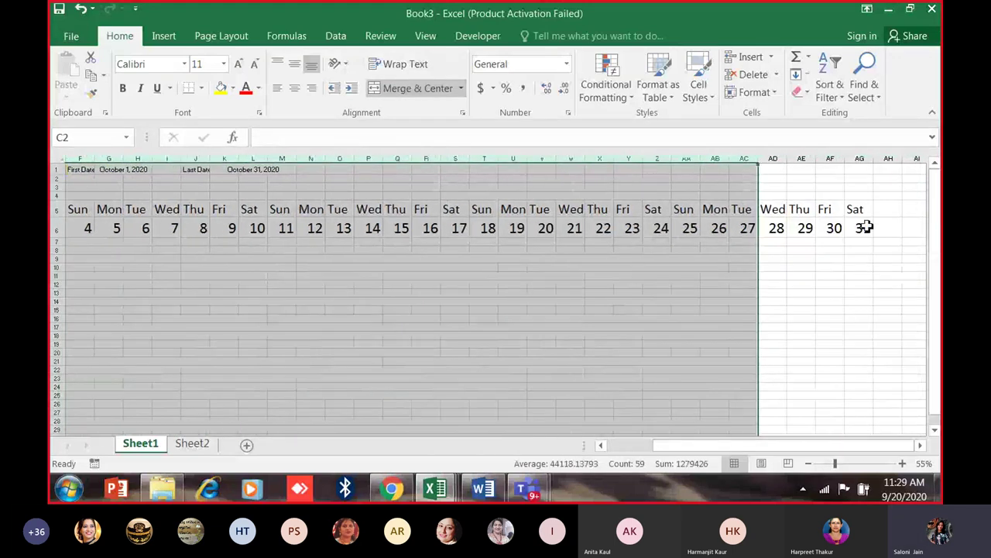
pyautogui.keyDown('shift'); pyautogui.click(866, 158); pyautogui.keyUp('shift')
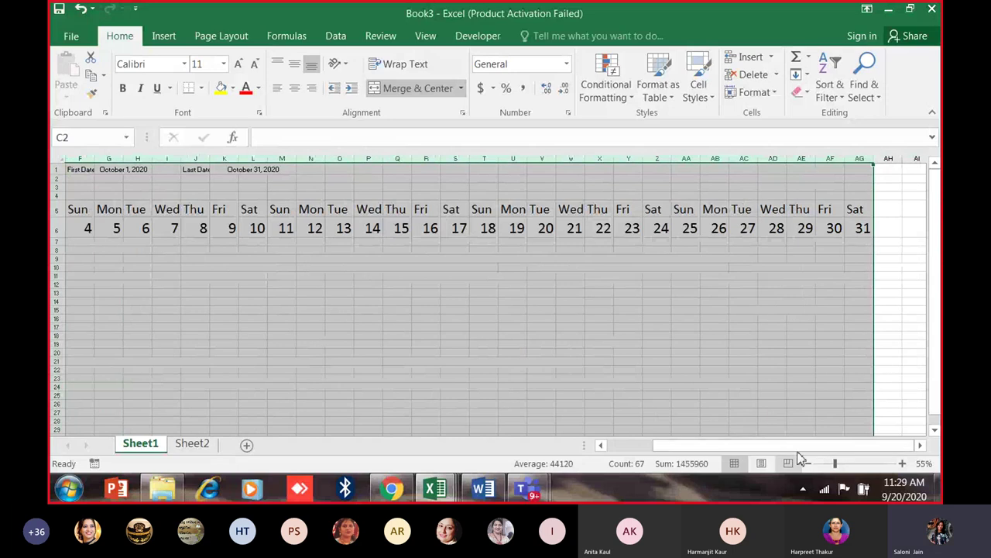
pyautogui.moveTo(799, 447); pyautogui.dragTo(662, 464)
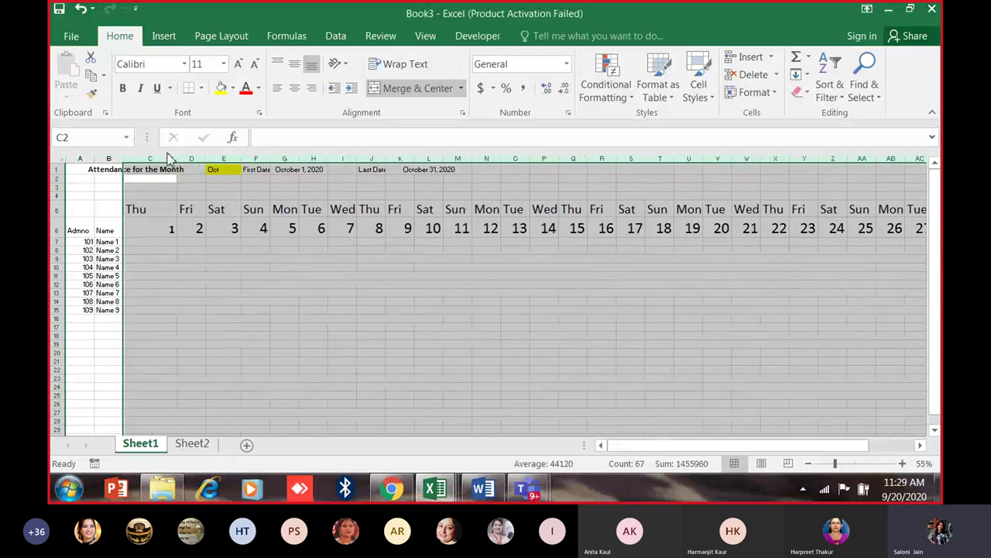
pyautogui.moveTo(202, 158); pyautogui.dragTo(197, 159)
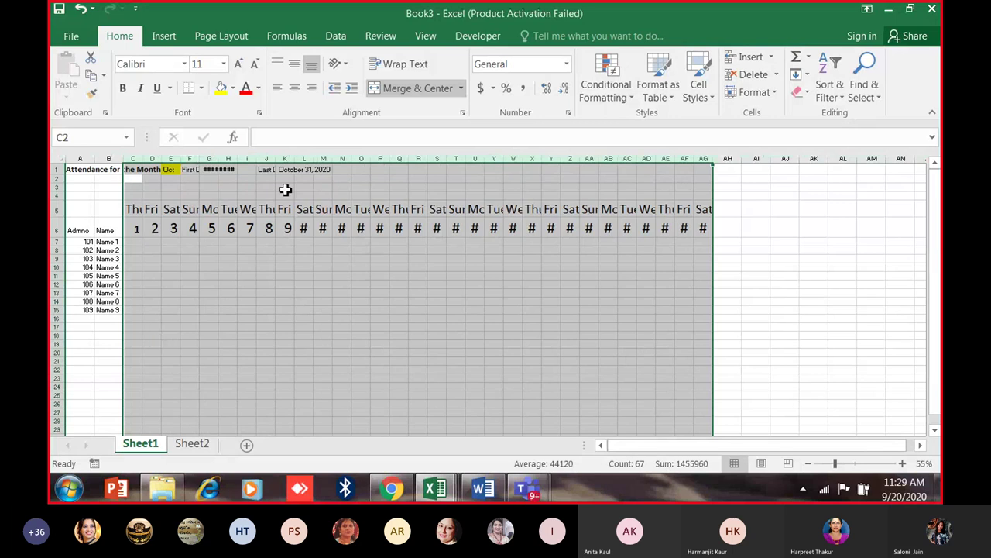
pyautogui.click(308, 274)
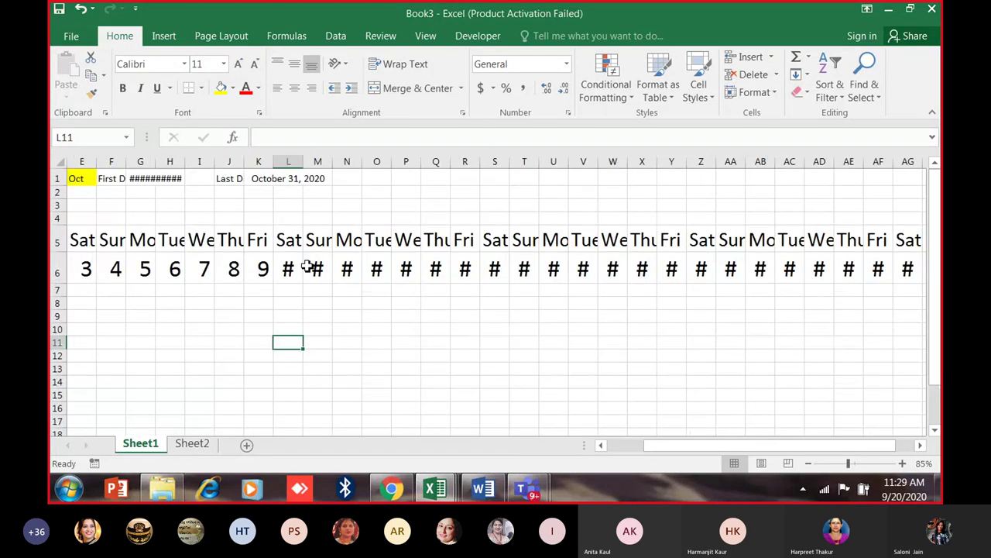
# Set the day numbers in C6:AG6 to a uniform font size of 20.
pyautogui.moveTo(137, 158); pyautogui.dragTo(627, 160)
pyautogui.moveTo(136, 228); pyautogui.dragTo(701, 229)
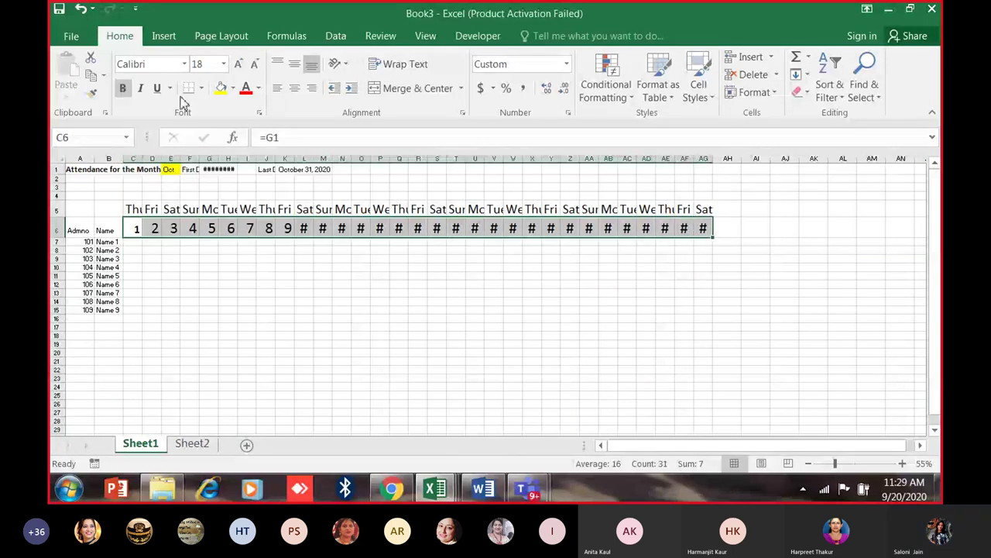
pyautogui.click(254, 64)
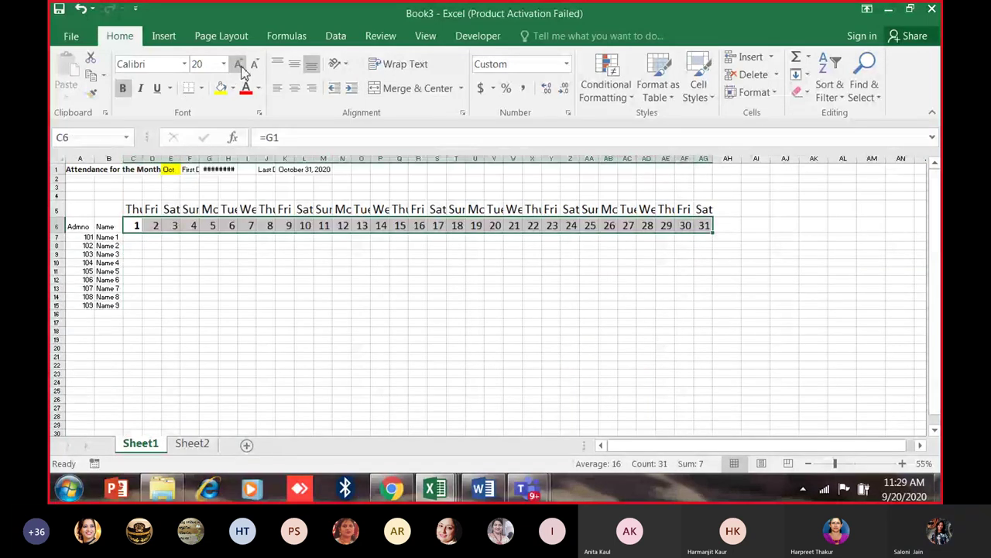
pyautogui.click(248, 279)
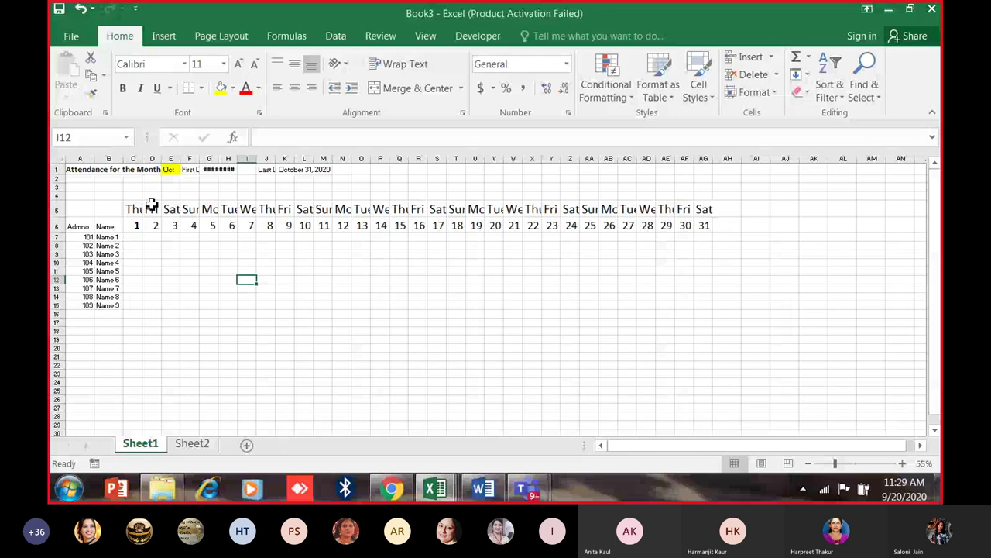
# Set the font size of the weekday names in C5:AG5 to 18.
pyautogui.moveTo(135, 158); pyautogui.dragTo(709, 161)
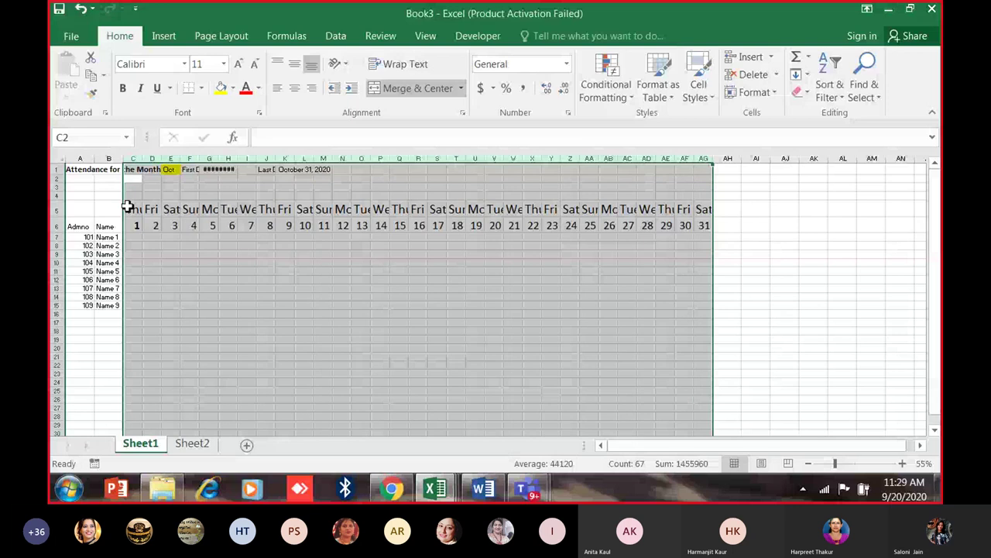
pyautogui.moveTo(128, 207); pyautogui.dragTo(703, 210)
pyautogui.click(238, 66)
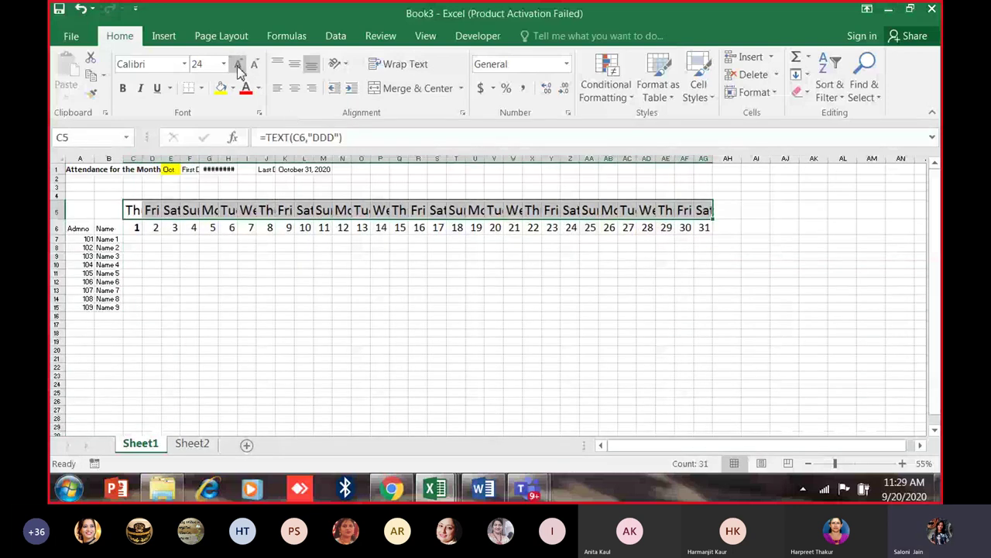
pyautogui.doubleClick(256, 65)
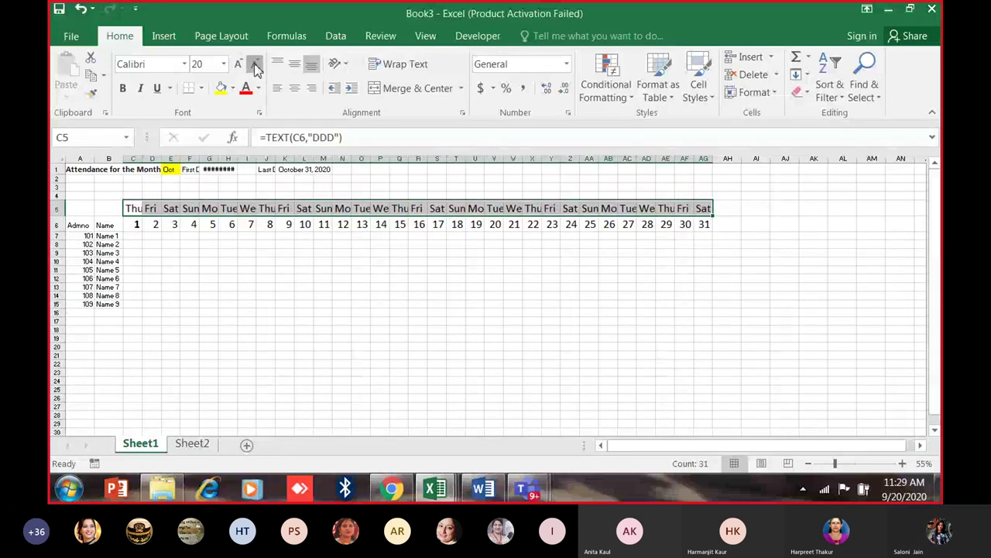
pyautogui.click(256, 65)
pyautogui.click(154, 234)
# Apply the Rotate Text Up orientation to the weekday names in C5:AG5.
pyautogui.moveTo(133, 207); pyautogui.dragTo(705, 207)
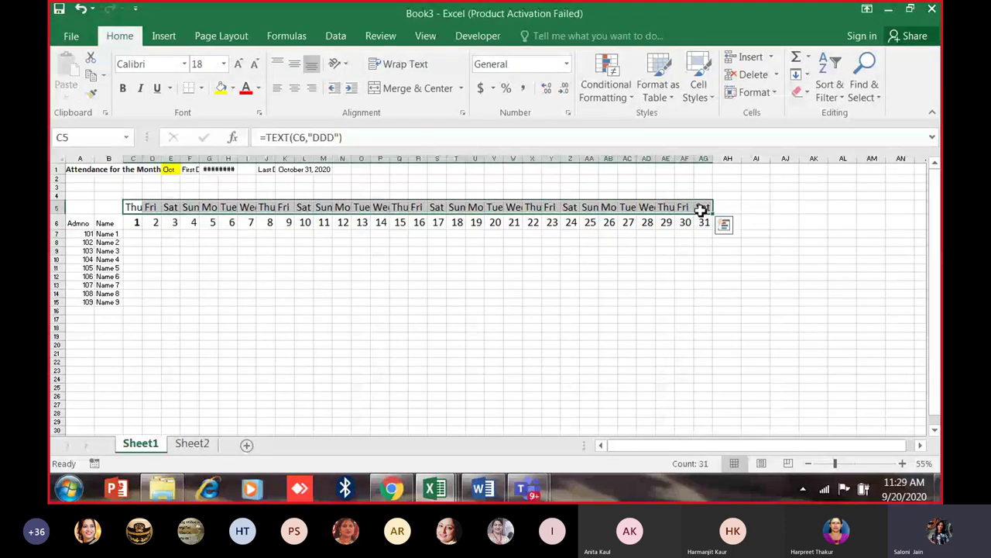
pyautogui.click(347, 66)
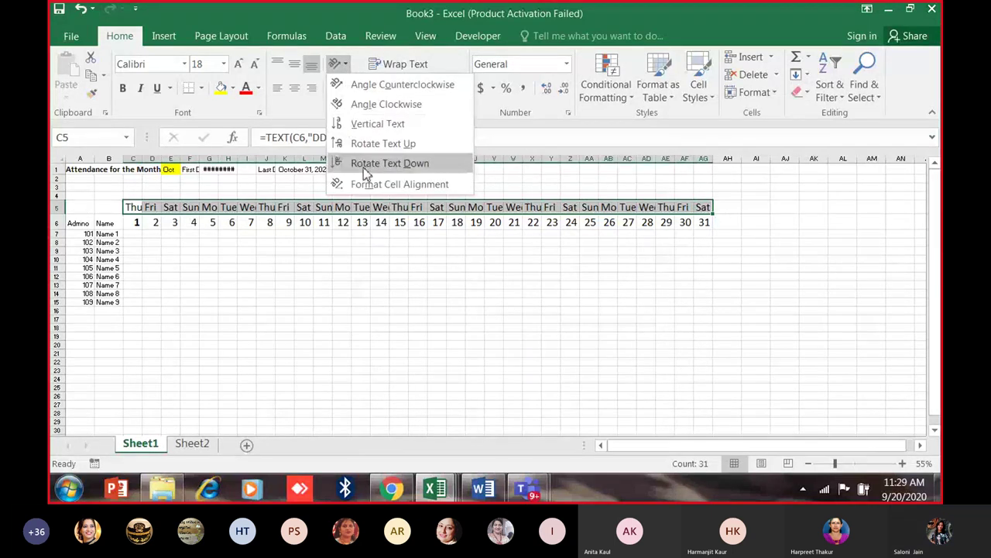
pyautogui.click(366, 154)
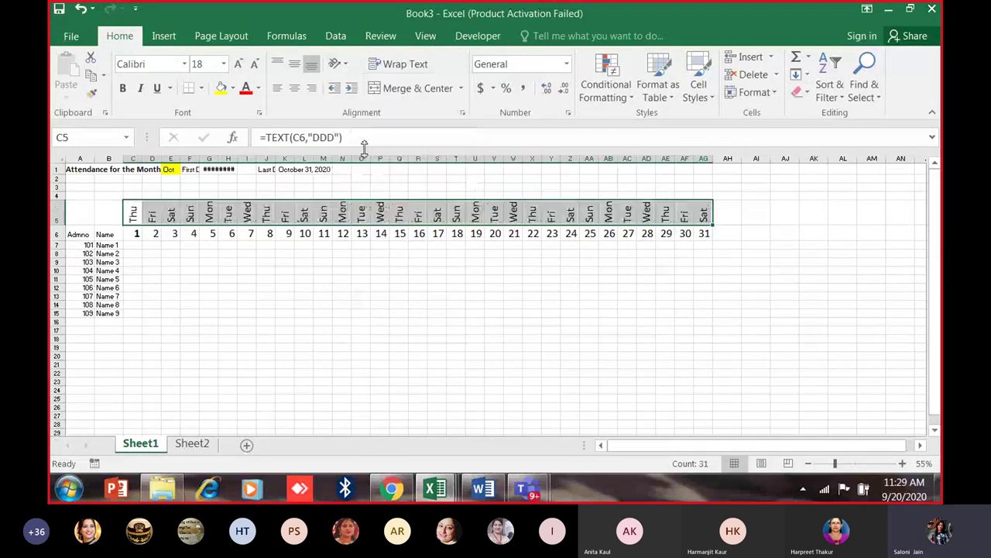
pyautogui.click(266, 237)
# Make the weekday names in C5:AG5 bold and set their font size to 20.
pyautogui.click(136, 210)
pyautogui.moveTo(136, 211); pyautogui.dragTo(703, 211)
pyautogui.hotkey('ctrl', 'q')
pyautogui.press('Escape')
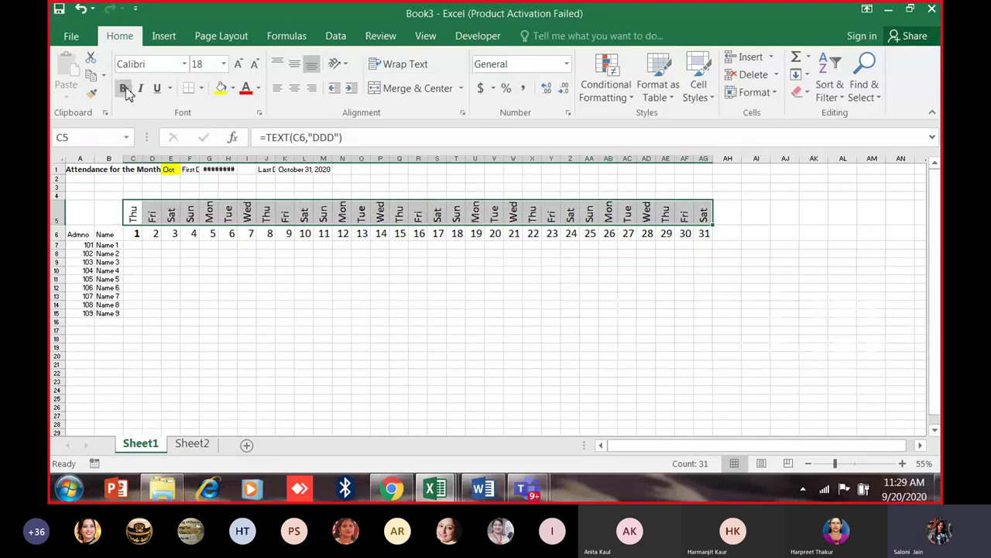
pyautogui.hotkey('ctrl', 'q')
pyautogui.click(238, 63)
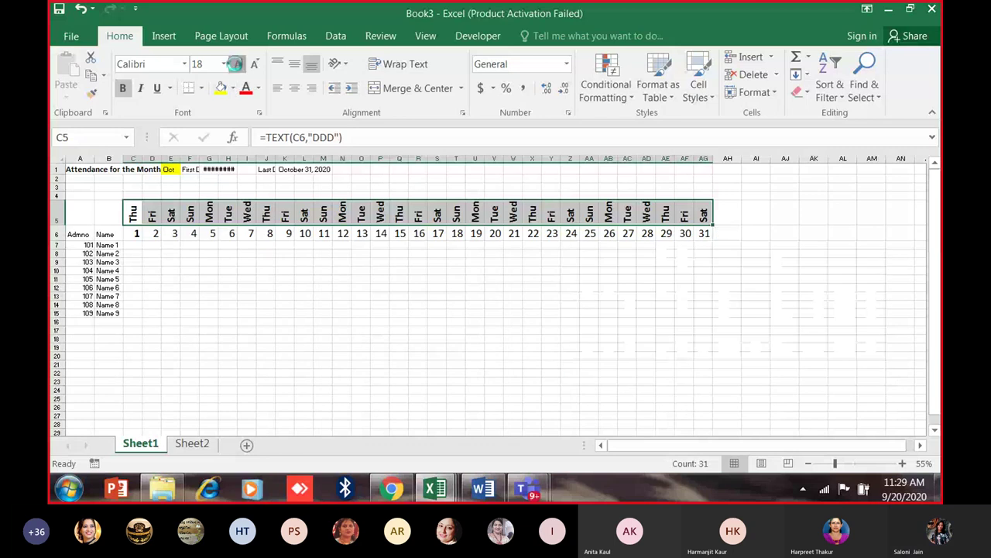
pyautogui.click(228, 213)
pyautogui.keyDown('ctrl'); pyautogui.scroll(2, 122, 234); pyautogui.keyUp('ctrl')
pyautogui.keyDown('ctrl'); pyautogui.scroll(-3, 122, 234); pyautogui.keyUp('ctrl')
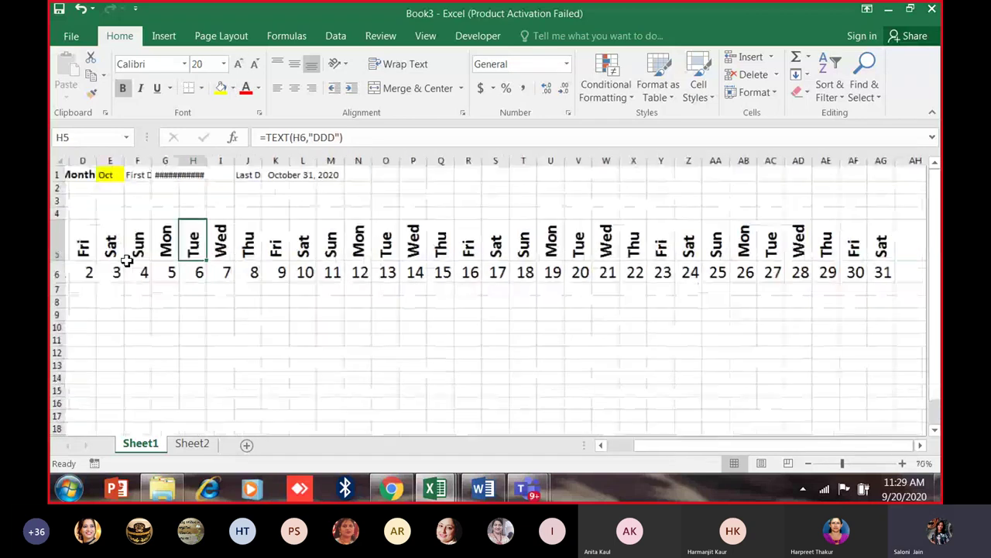
# Try the Rotate Text Down and Vertical Text orientations on the weekday names in C5:AG5, returning to Rotate Text Up.
pyautogui.moveTo(132, 217); pyautogui.dragTo(708, 221)
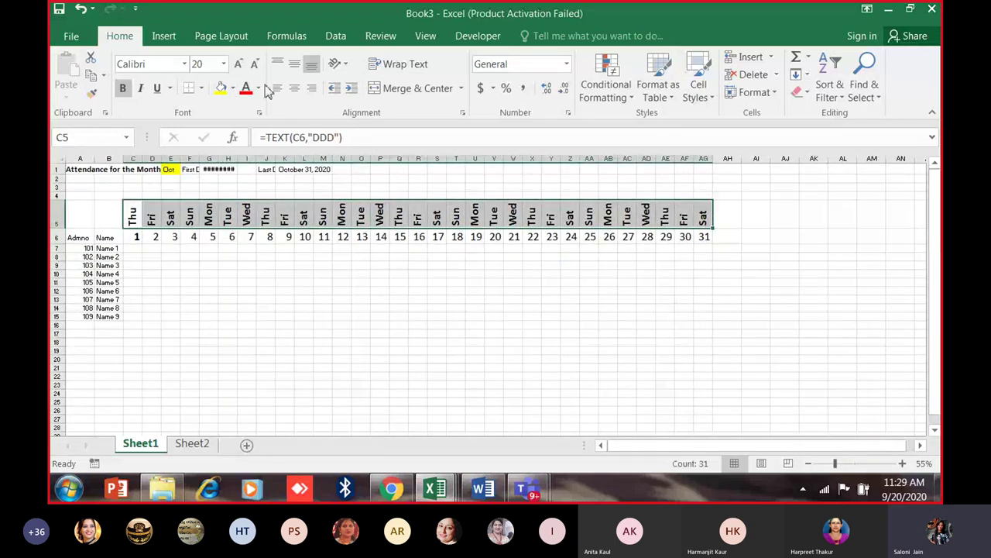
pyautogui.click(346, 65)
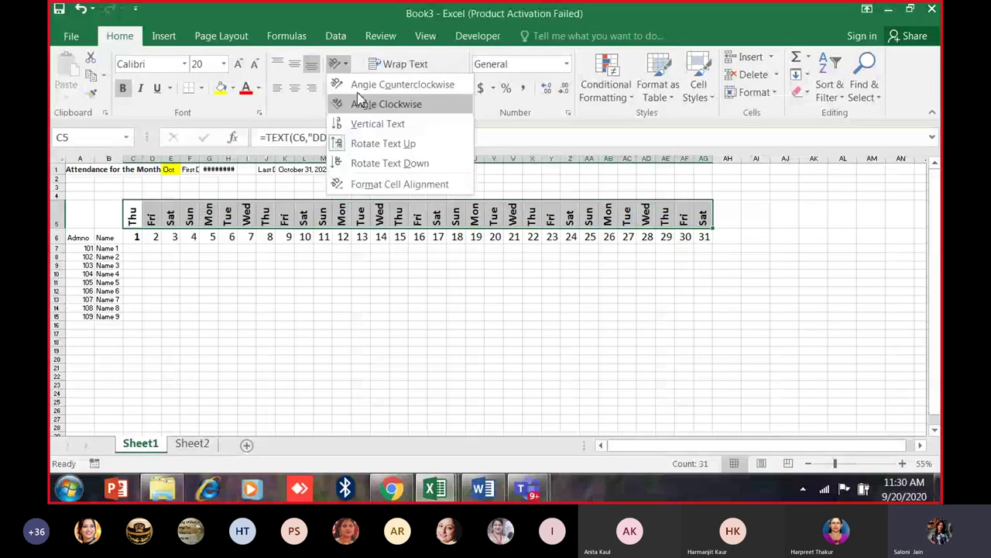
pyautogui.click(380, 163)
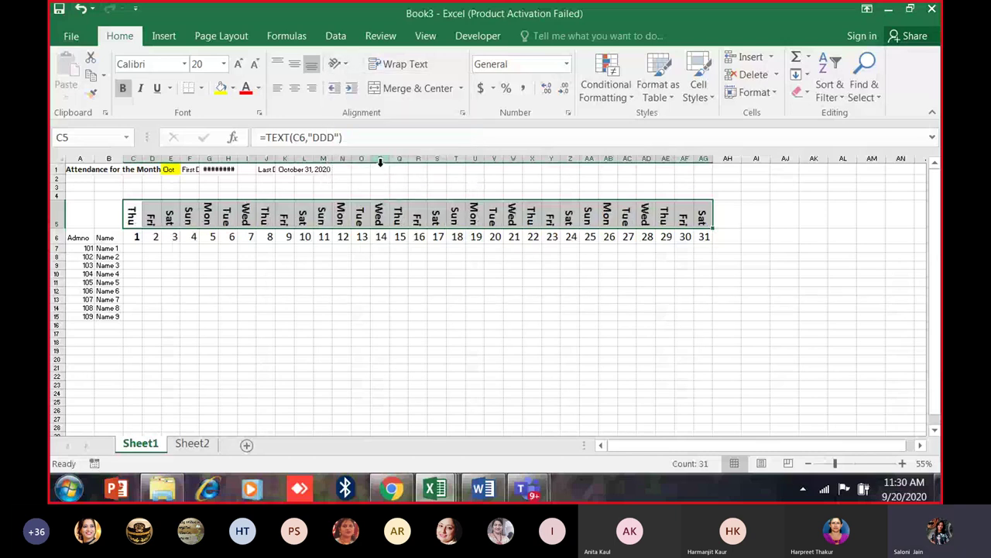
pyautogui.click(338, 64)
pyautogui.click(358, 144)
pyautogui.click(339, 64)
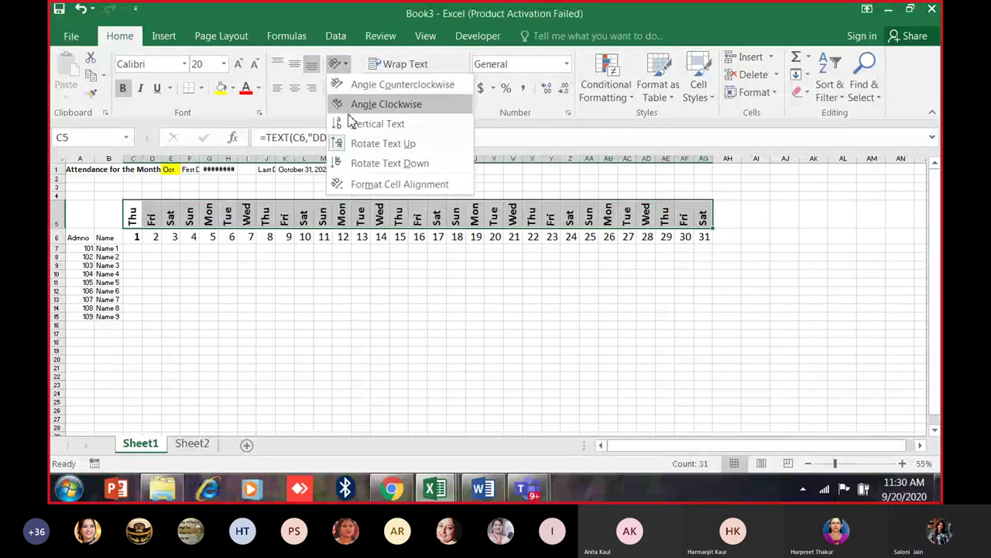
pyautogui.click(372, 124)
pyautogui.click(338, 64)
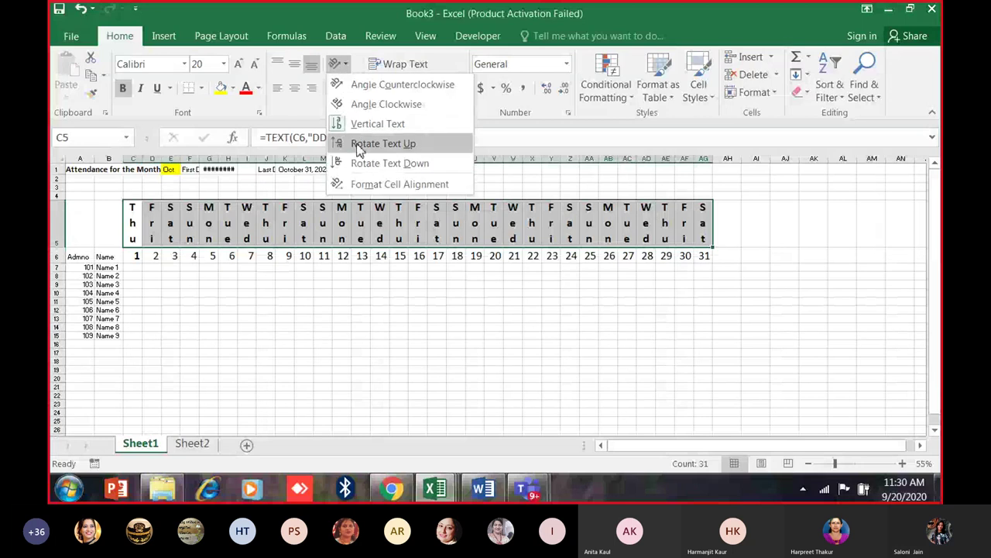
pyautogui.click(335, 144)
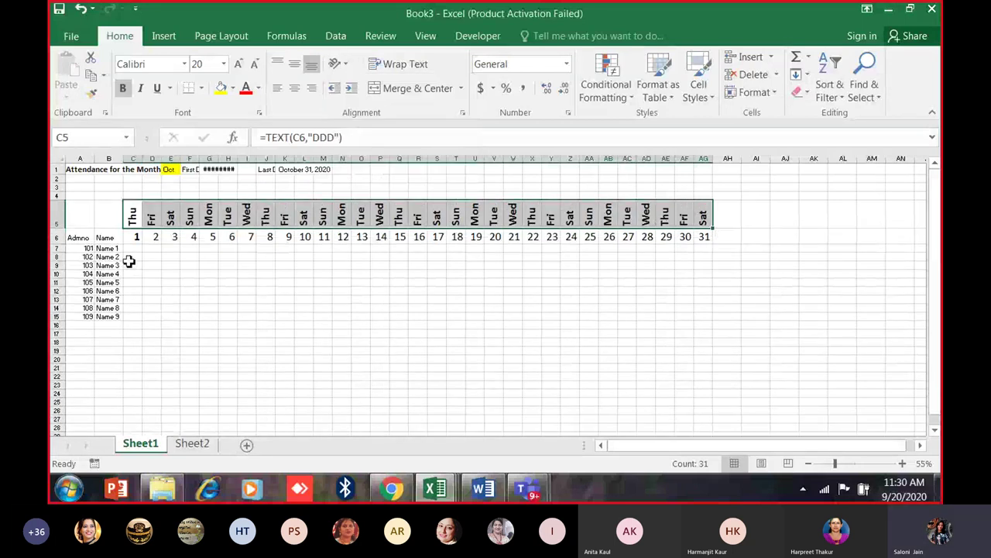
pyautogui.moveTo(136, 215); pyautogui.dragTo(684, 216)
pyautogui.scroll(2, 82, 201)
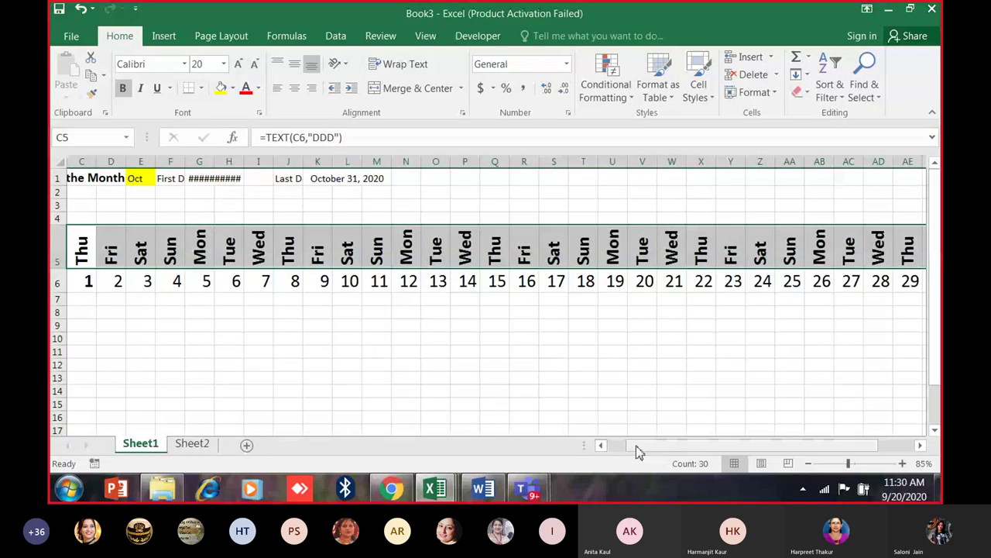
pyautogui.moveTo(636, 445); pyautogui.dragTo(577, 457)
pyautogui.click(166, 218)
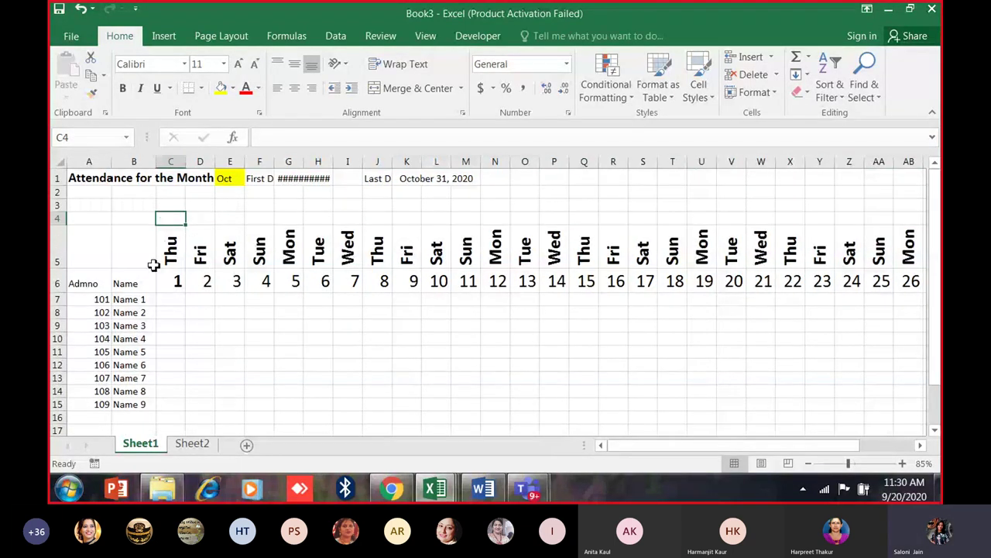
# Examine the Holiday list of dates in column B of Sheet2.
pyautogui.click(180, 445)
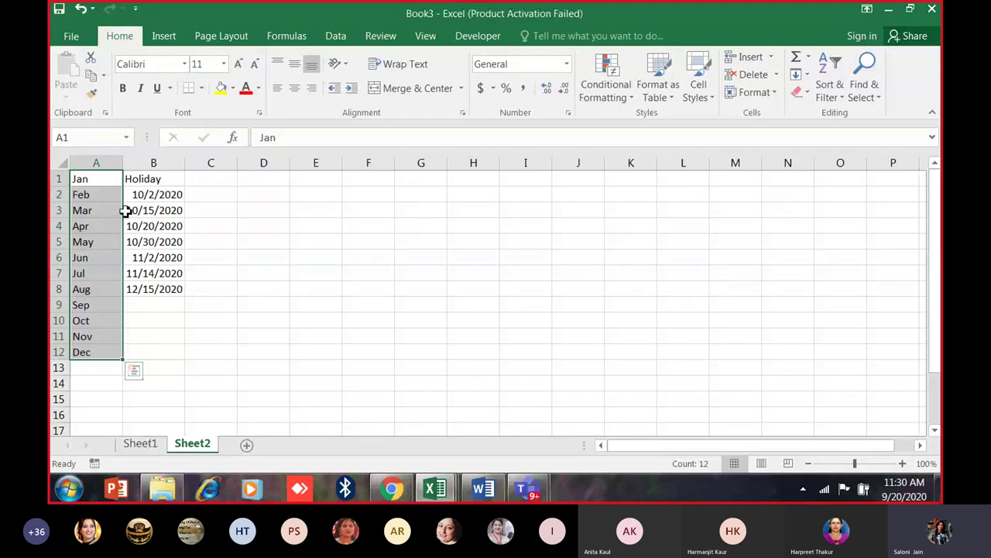
pyautogui.click(142, 181)
pyautogui.moveTo(142, 182); pyautogui.dragTo(160, 291)
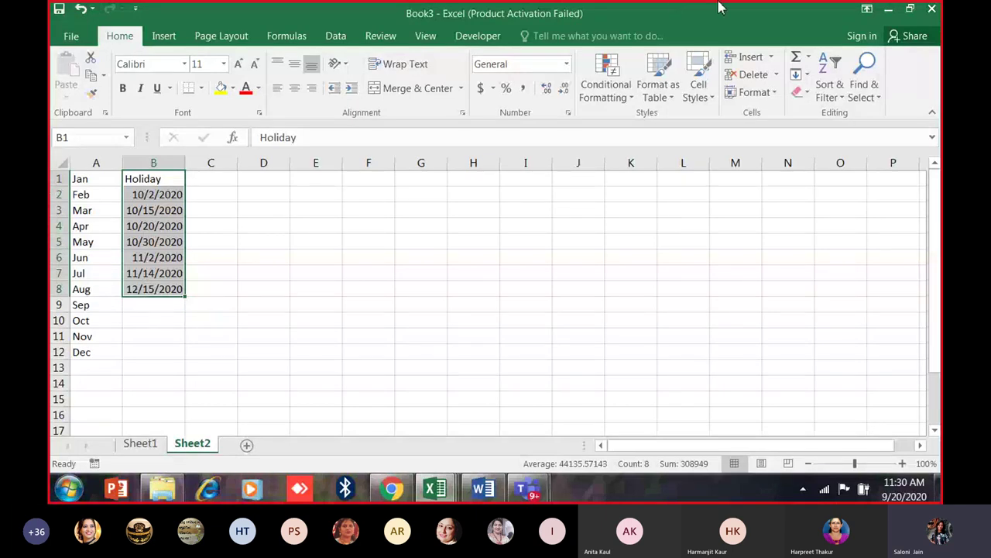
pyautogui.moveTo(797, 7)
pyautogui.click(156, 183)
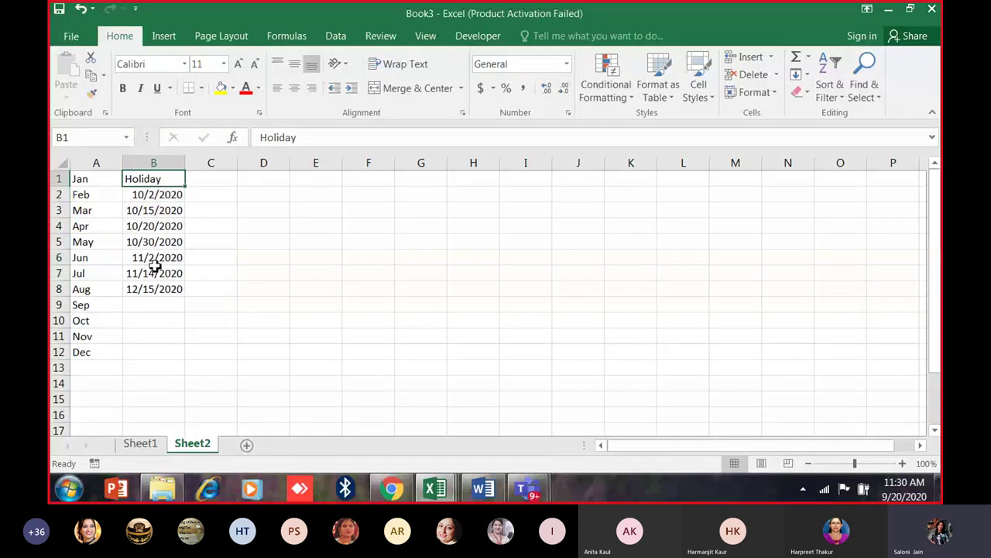
pyautogui.moveTo(144, 182); pyautogui.dragTo(172, 299)
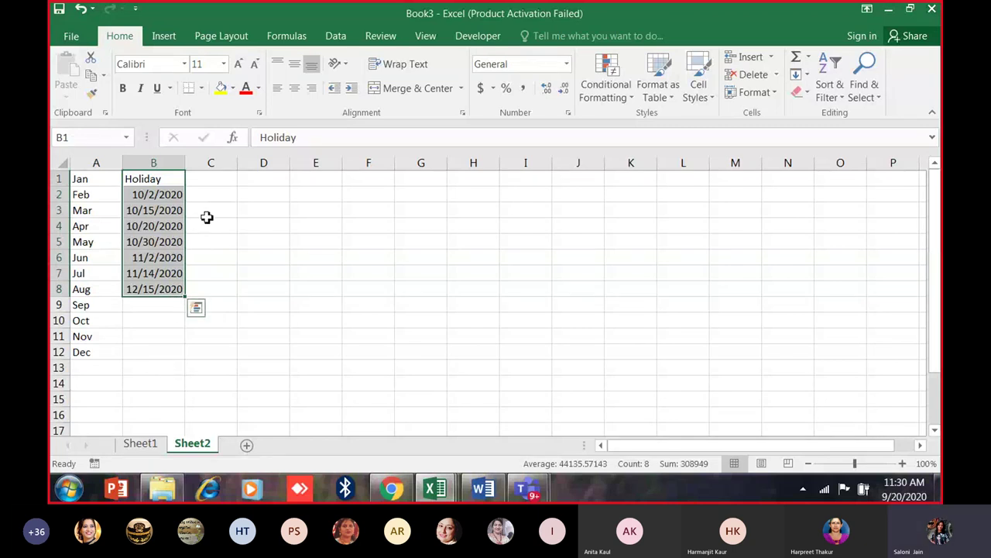
pyautogui.click(164, 184)
pyautogui.click(168, 194)
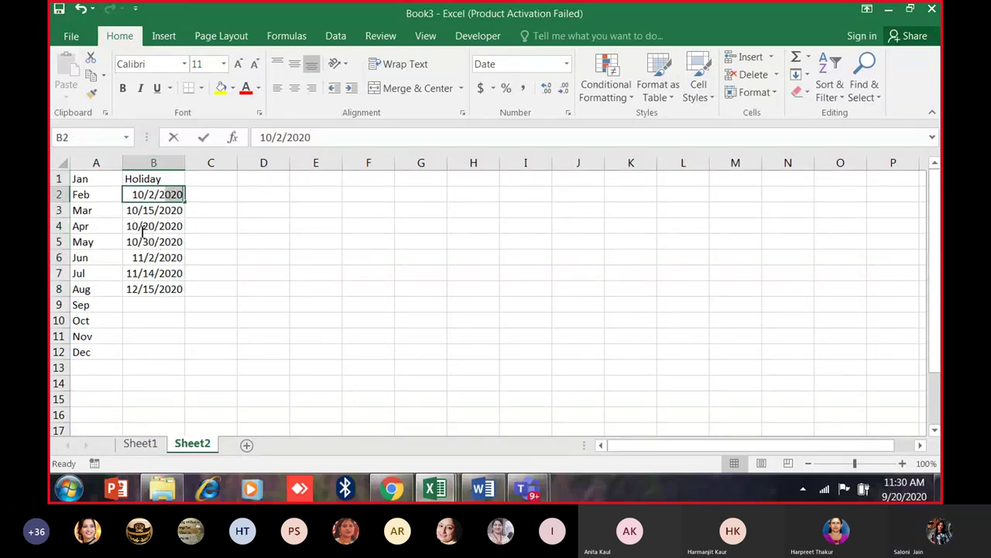
# Define the workbook-scoped name Holiday for the dates in Sheet2 cells B2:B8.
pyautogui.moveTo(140, 194); pyautogui.dragTo(156, 289)
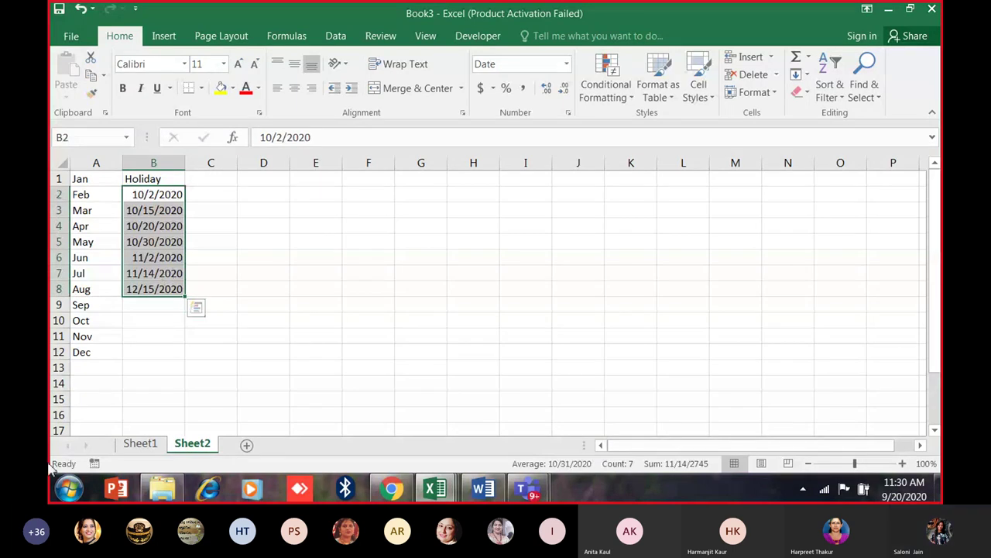
pyautogui.click(269, 39)
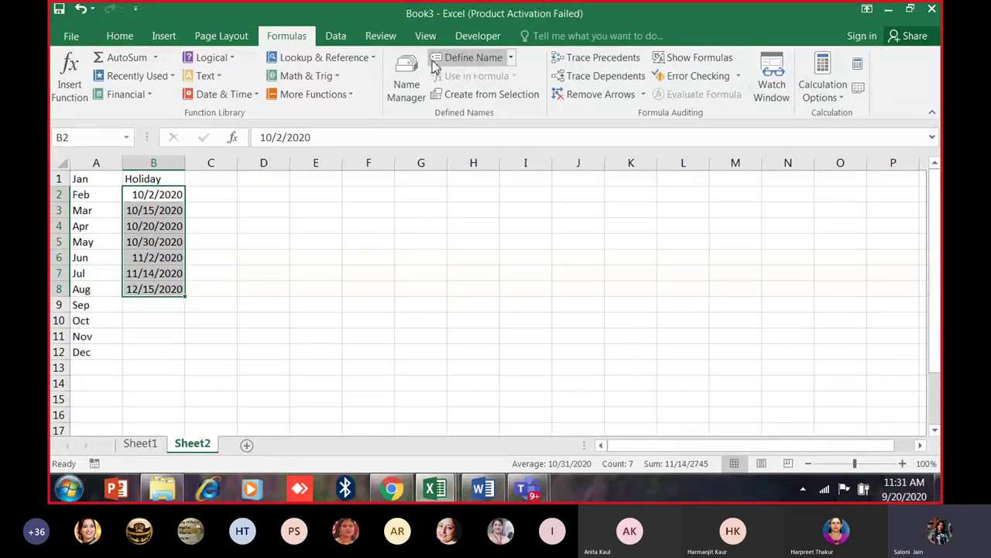
pyautogui.click(463, 60)
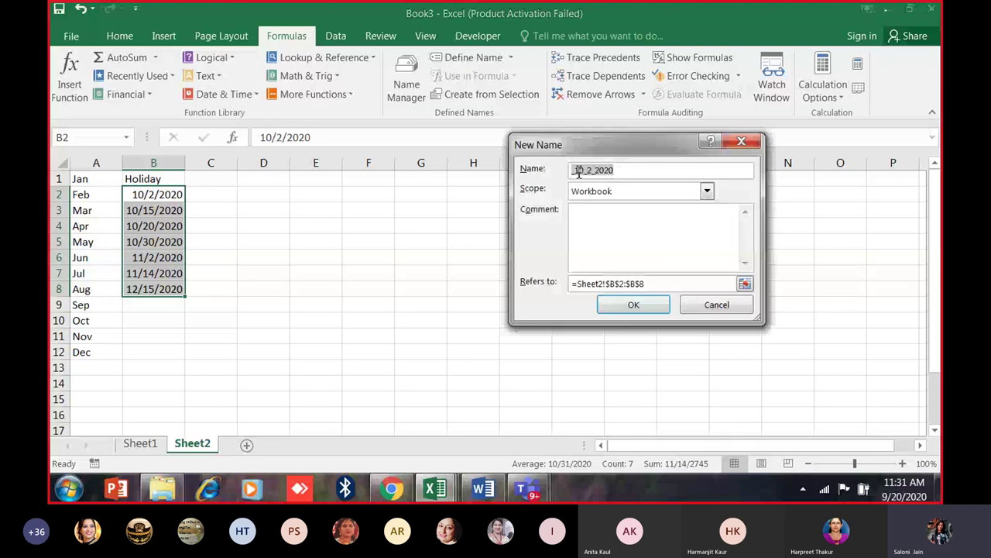
pyautogui.write('H')
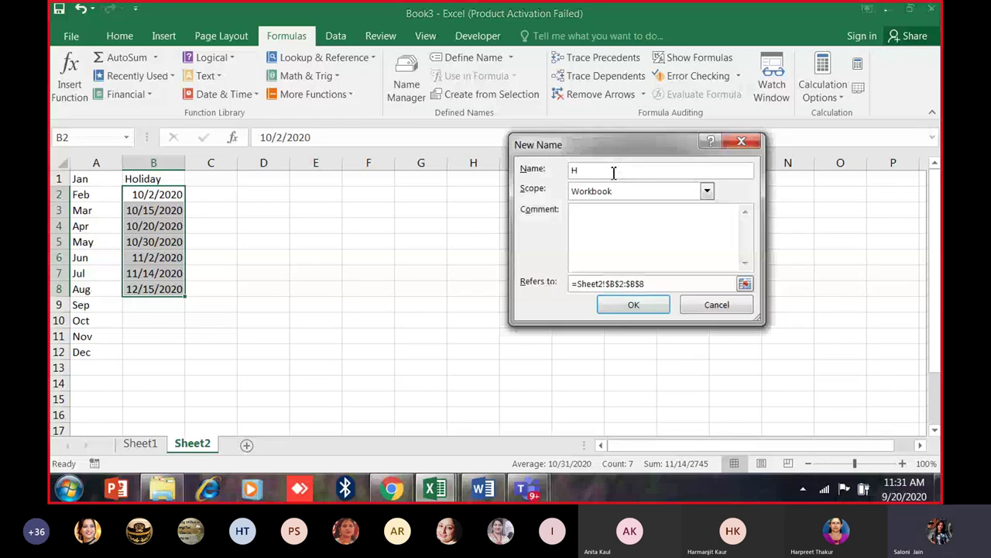
pyautogui.write('oliday')
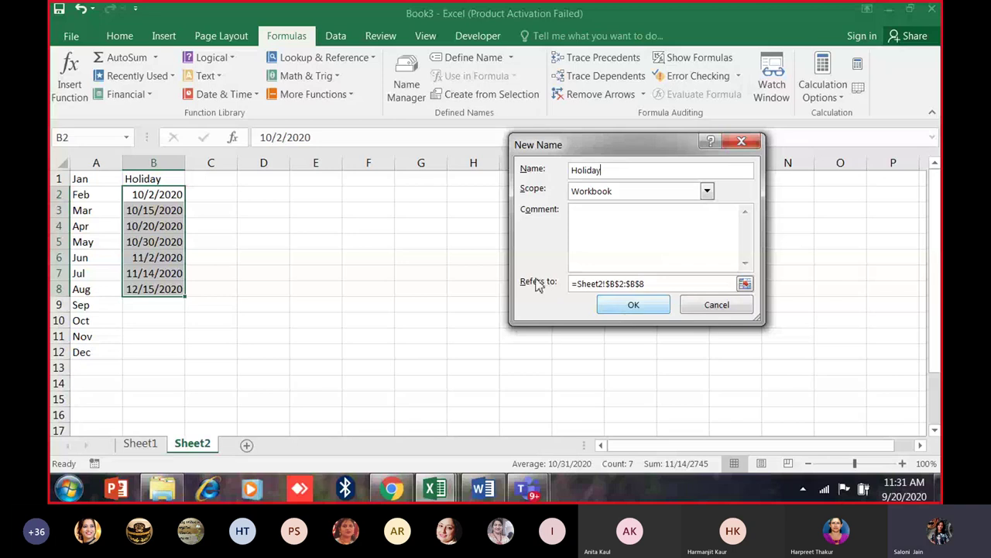
pyautogui.click(633, 304)
pyautogui.click(316, 334)
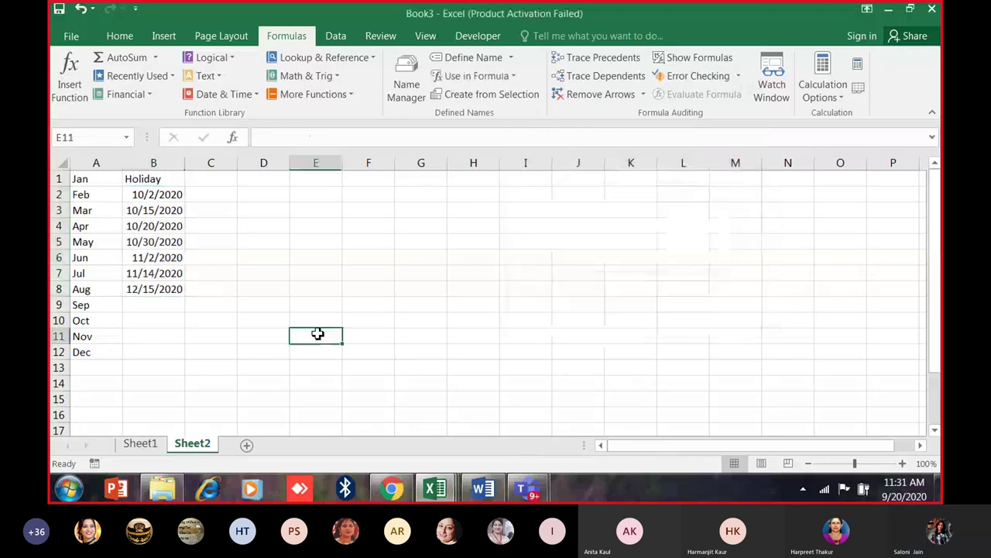
pyautogui.moveTo(144, 179); pyautogui.dragTo(160, 289)
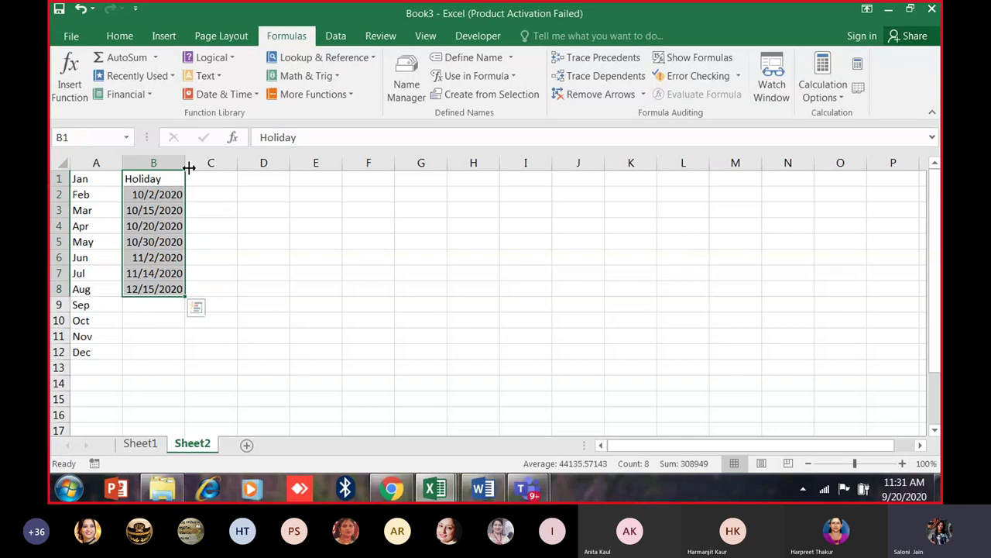
pyautogui.click(134, 444)
pyautogui.click(194, 440)
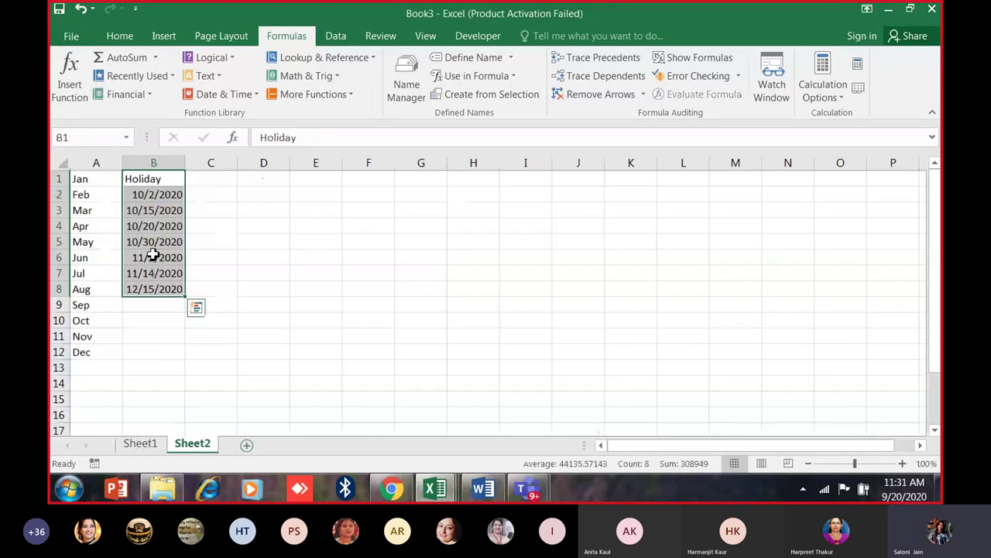
pyautogui.moveTo(151, 195); pyautogui.dragTo(153, 289)
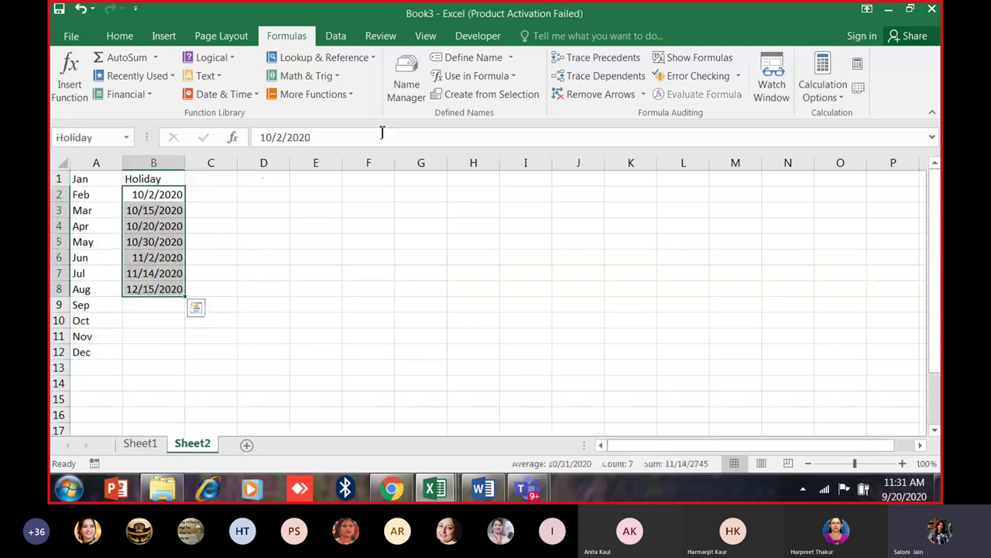
pyautogui.click(471, 59)
pyautogui.click(623, 170)
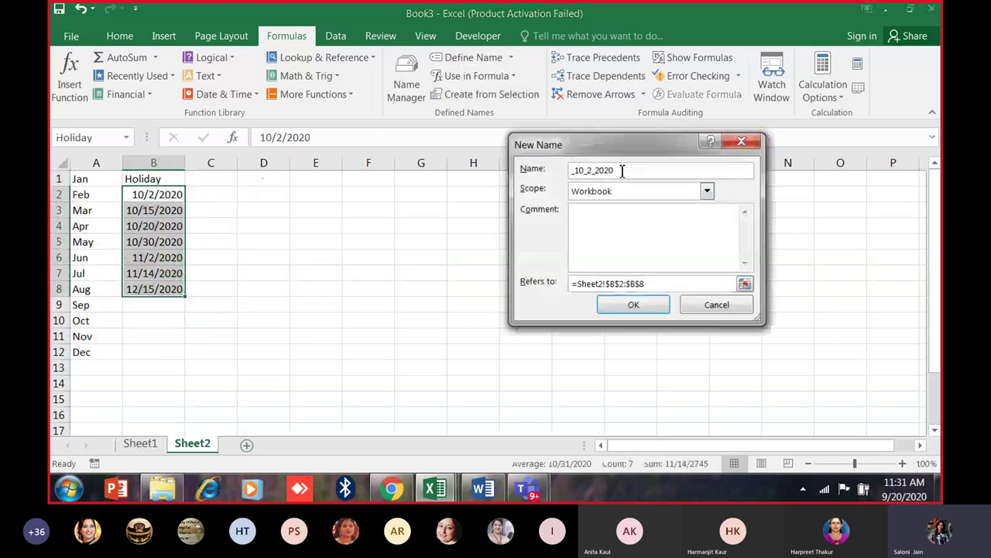
pyautogui.click(699, 309)
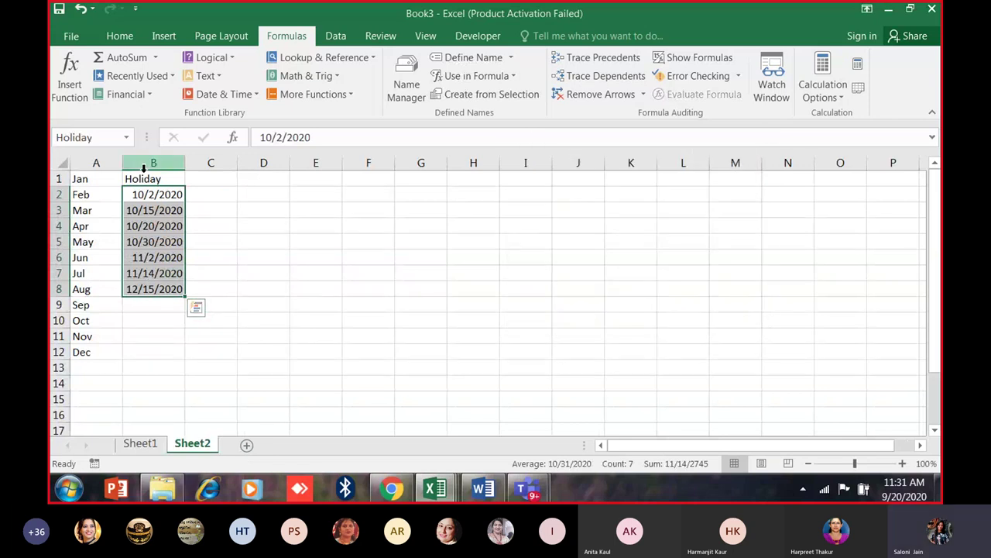
# Start a new workbook-scoped name definition for Sheet2 cells B2:B8 and clear out its name entry.
pyautogui.click(159, 179)
pyautogui.moveTo(159, 198); pyautogui.dragTo(171, 288)
pyautogui.click(465, 59)
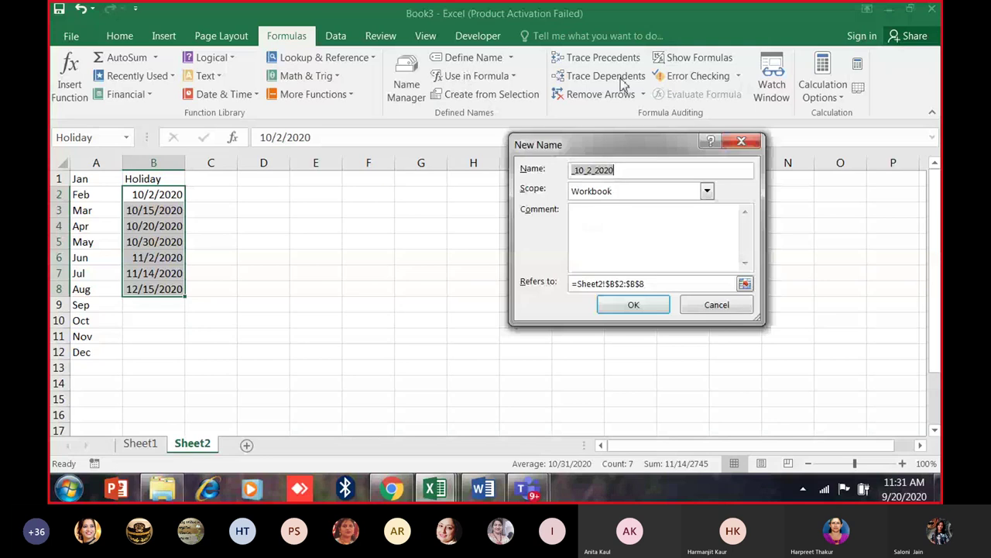
pyautogui.write('Ho')
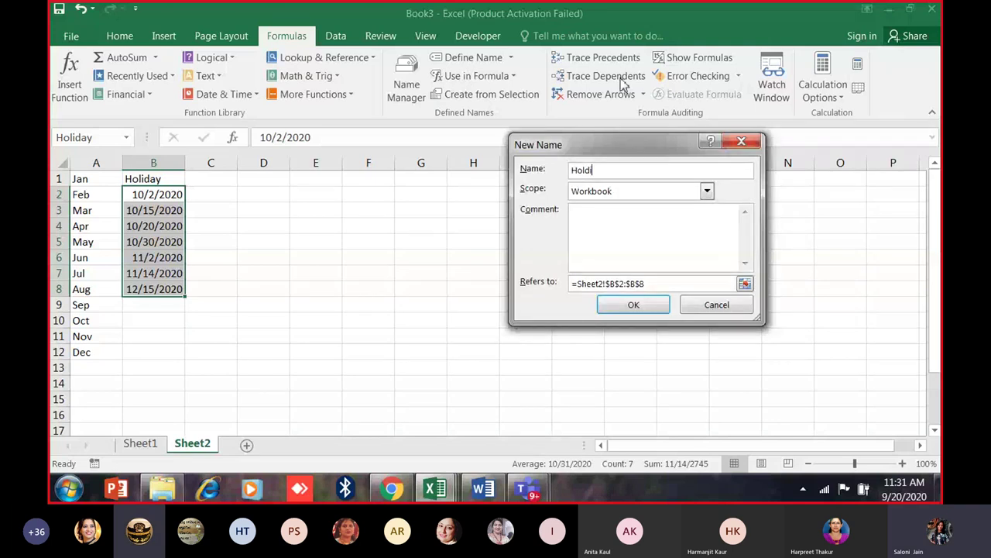
pyautogui.write('ldi')
pyautogui.press('BackSpace')
pyautogui.press('BackSpace')
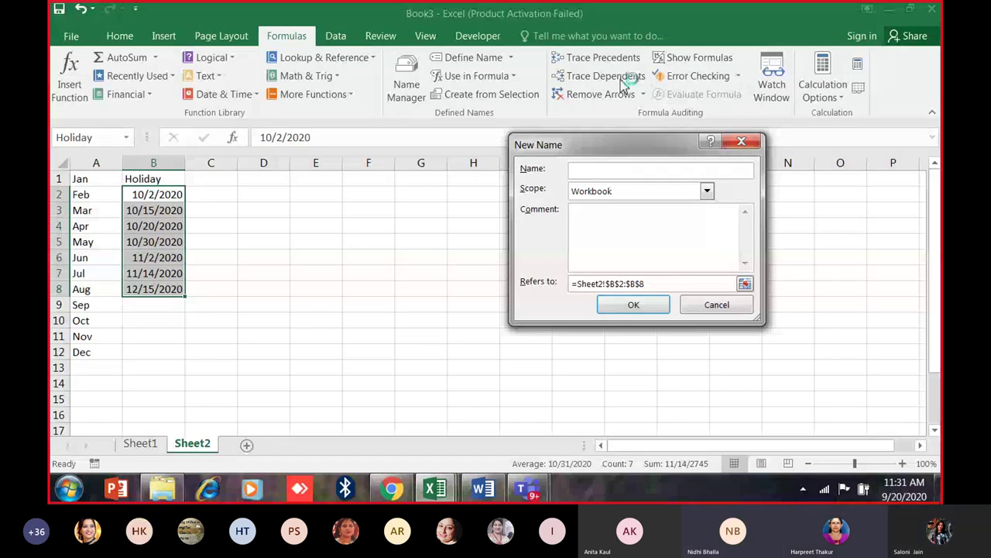
# Switch to the Microsoft Teams meeting, unmute the microphone, and return to the Excel workbook.
pyautogui.hotkey('alt', 'Tab')
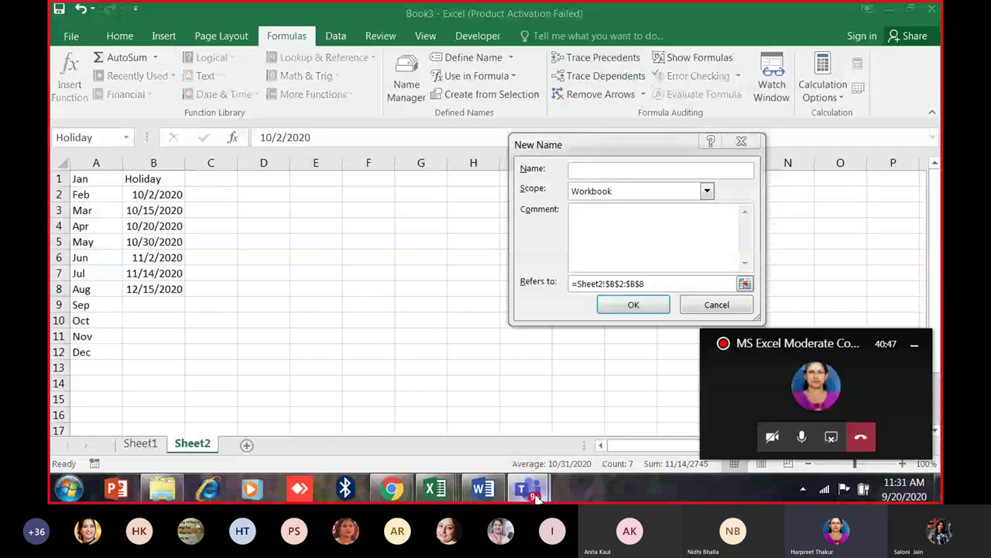
pyautogui.moveTo(529, 490)
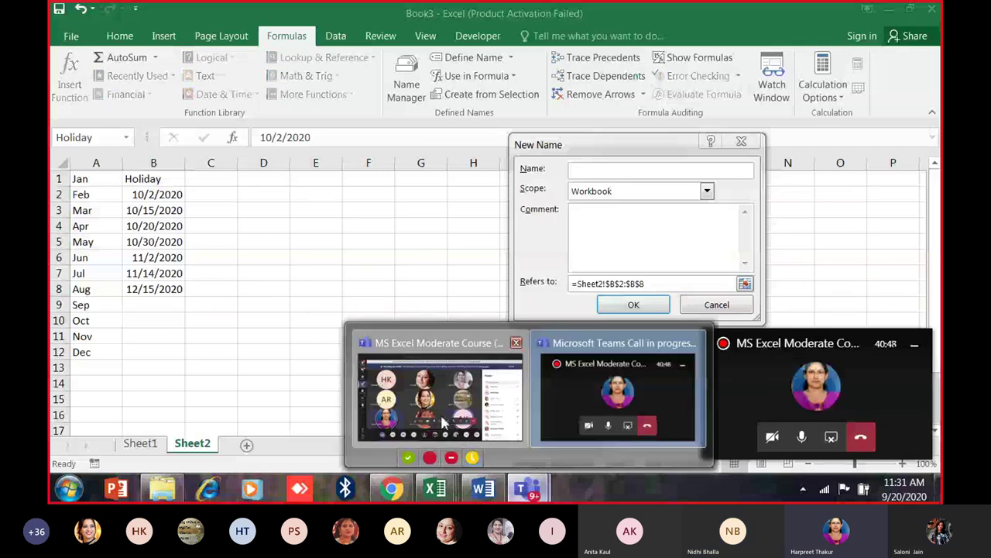
pyautogui.click(443, 422)
pyautogui.click(463, 368)
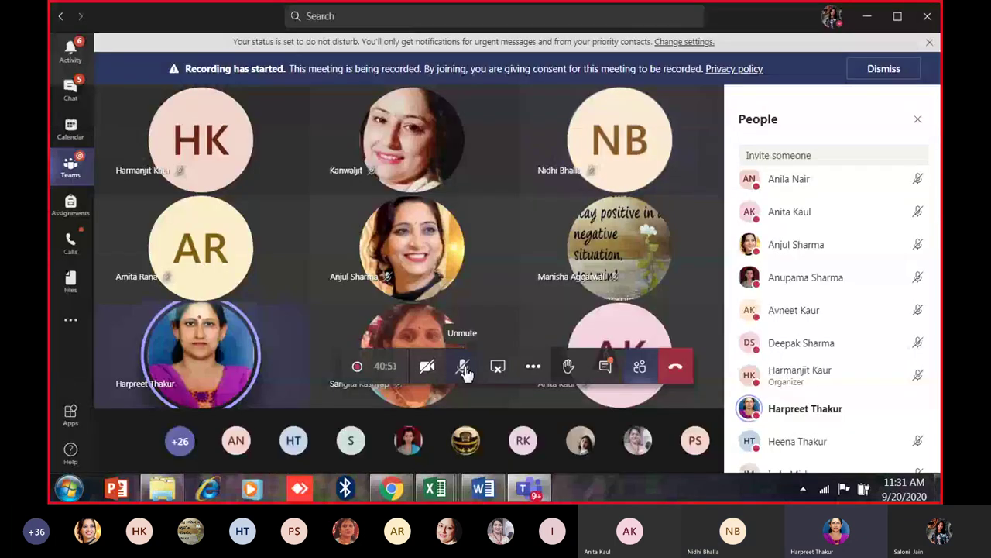
pyautogui.click(463, 368)
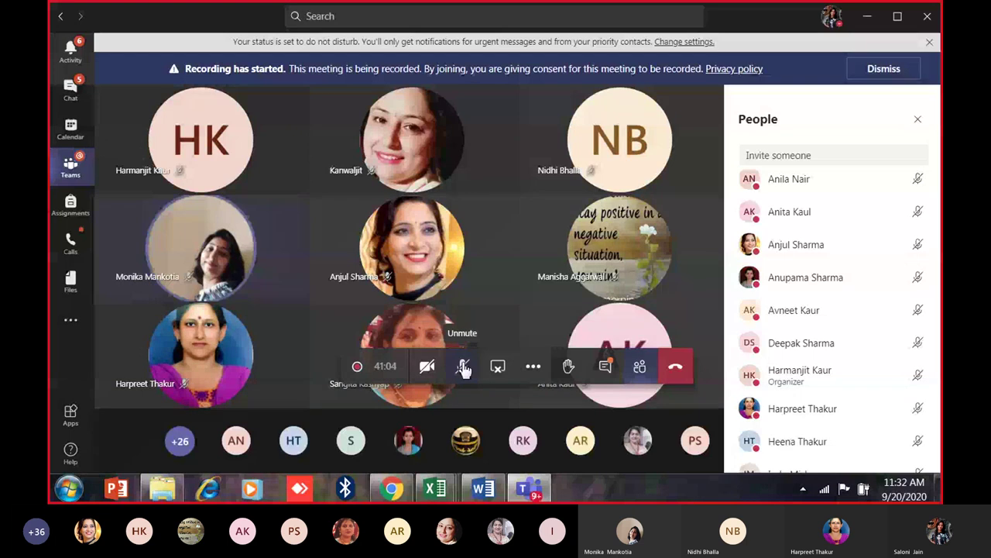
pyautogui.click(465, 370)
pyautogui.hotkey('alt', 'Tab')
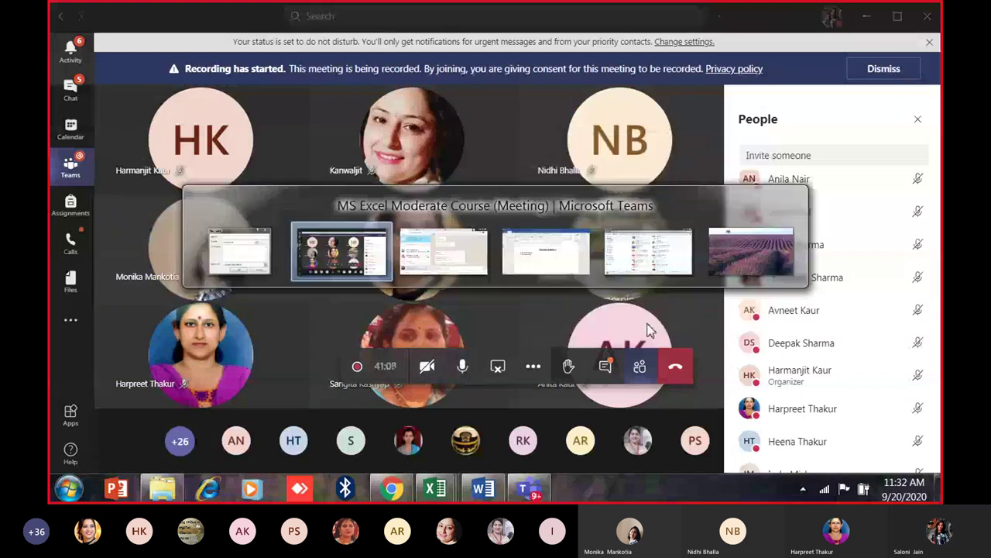
pyautogui.click(869, 16)
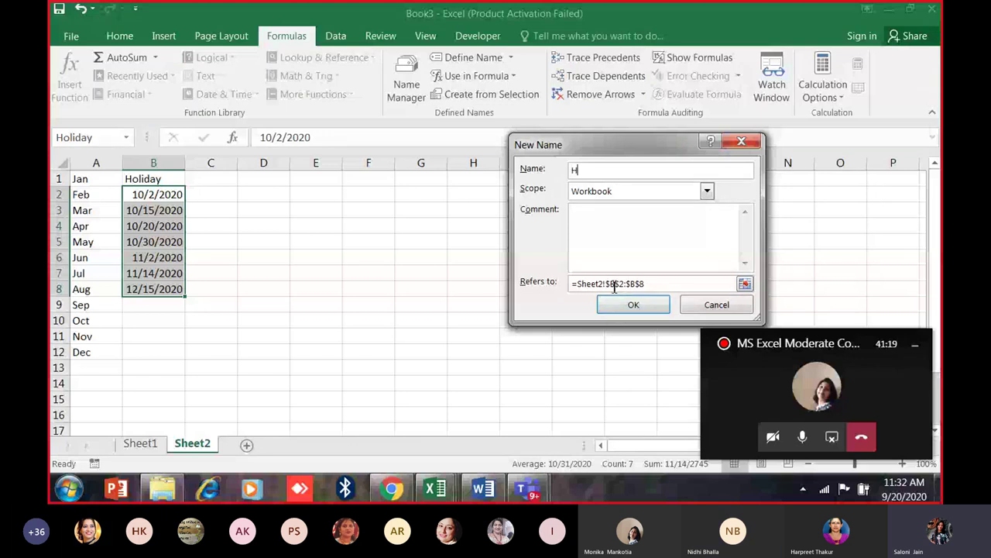
# Try to define the name Holiday again for the dates in Sheet2 cells B2:B8.
pyautogui.write('oliday')
pyautogui.click(658, 308)
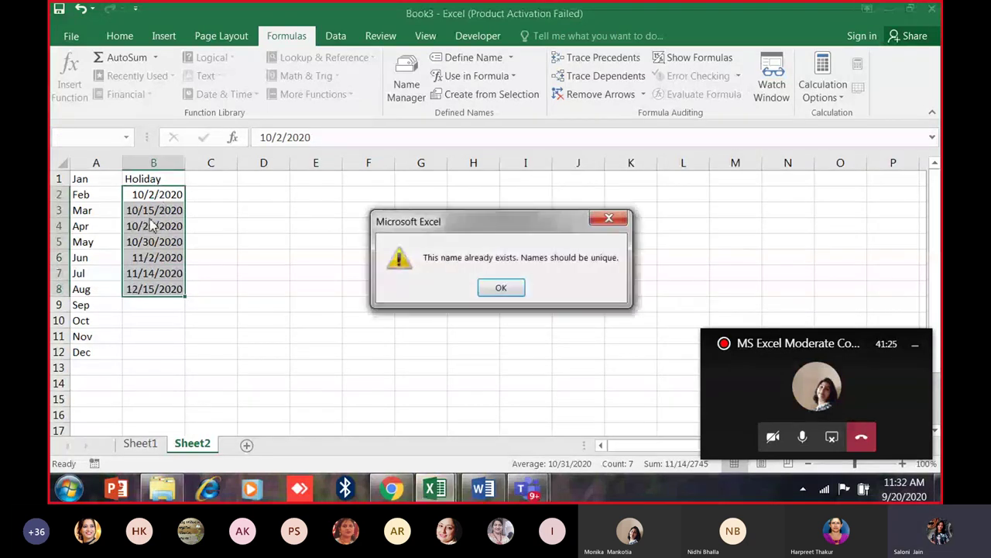
pyautogui.click(505, 296)
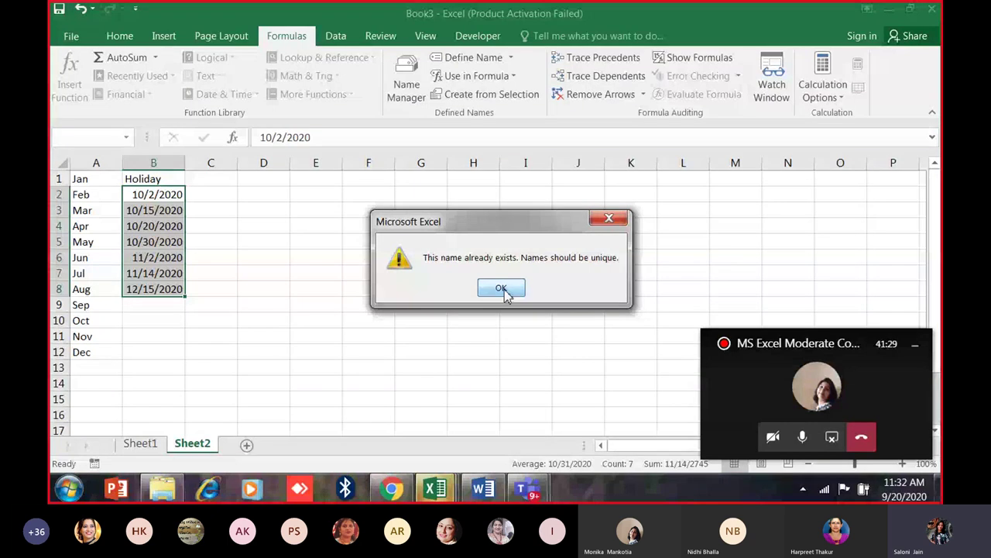
pyautogui.click(625, 300)
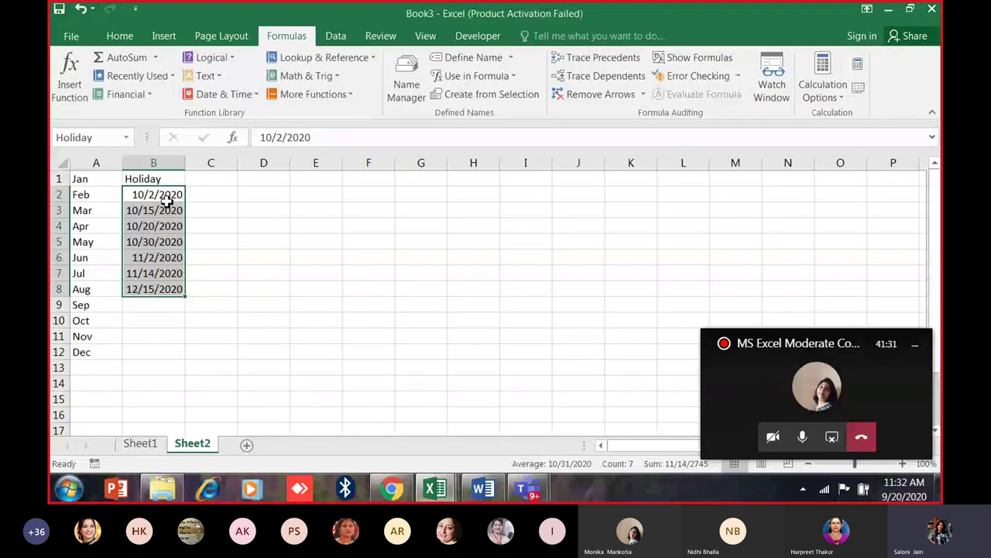
# Check which name is assigned to the holiday dates in Sheet2 cells B2:B8.
pyautogui.click(133, 199)
pyautogui.moveTo(135, 196); pyautogui.dragTo(144, 288)
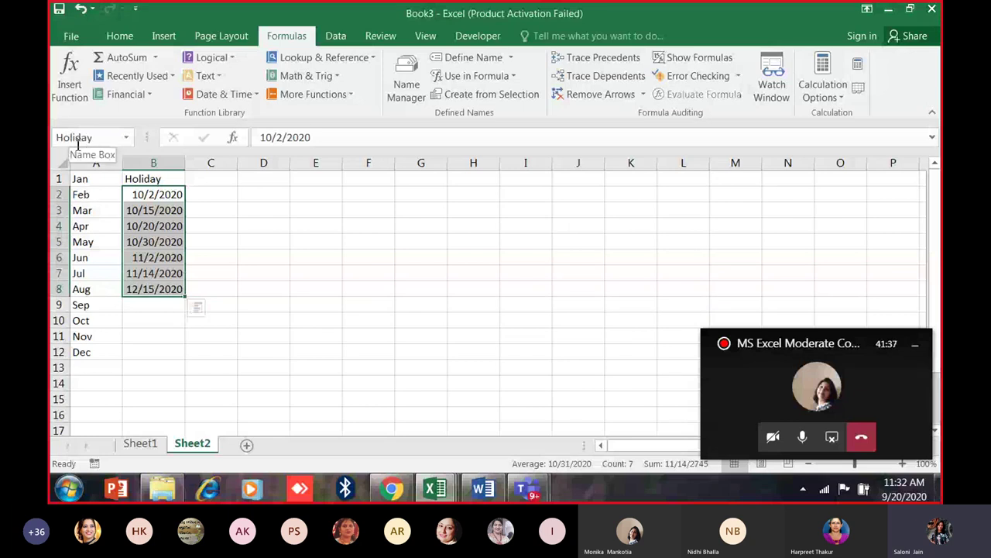
pyautogui.click(146, 195)
pyautogui.moveTo(147, 194); pyautogui.dragTo(142, 283)
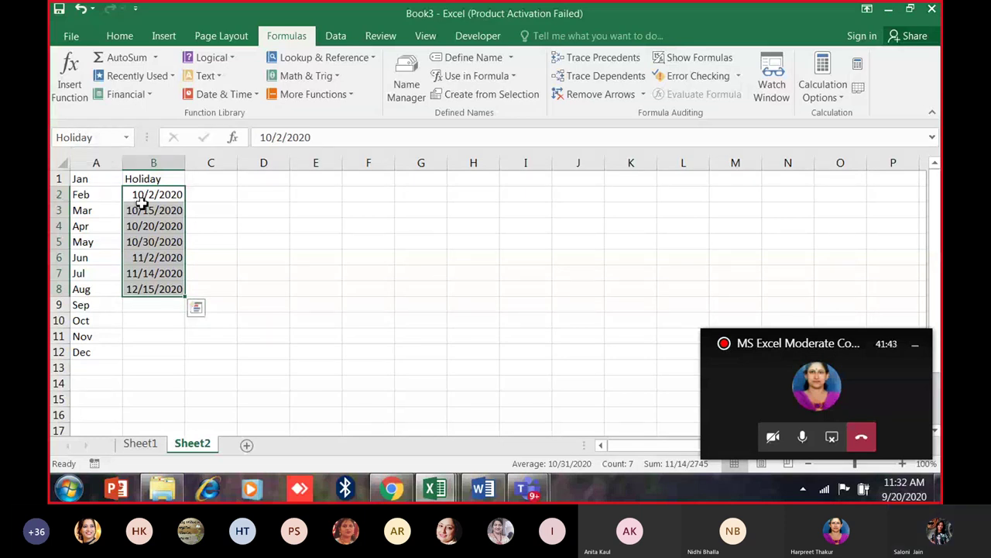
pyautogui.moveTo(153, 194); pyautogui.dragTo(161, 291)
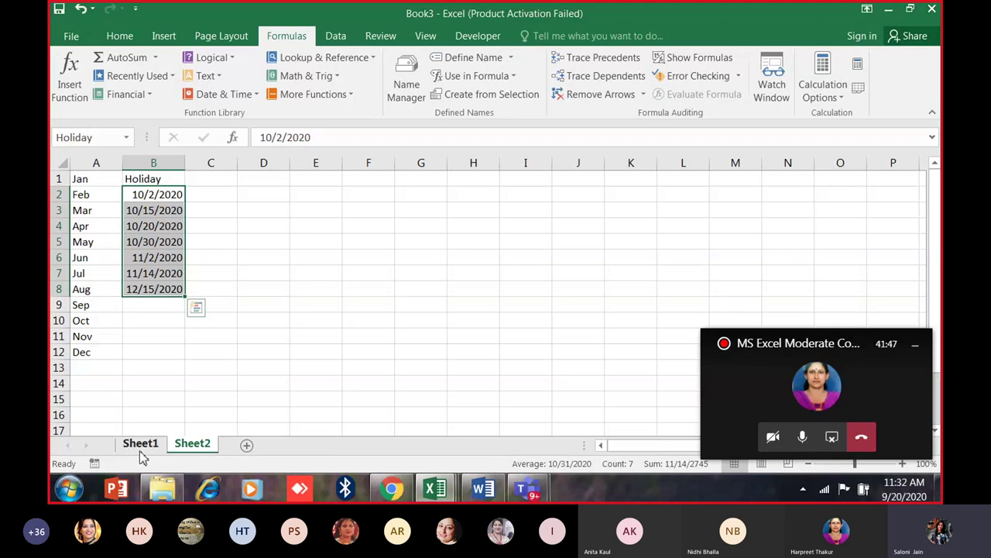
pyautogui.moveTo(51, 6)
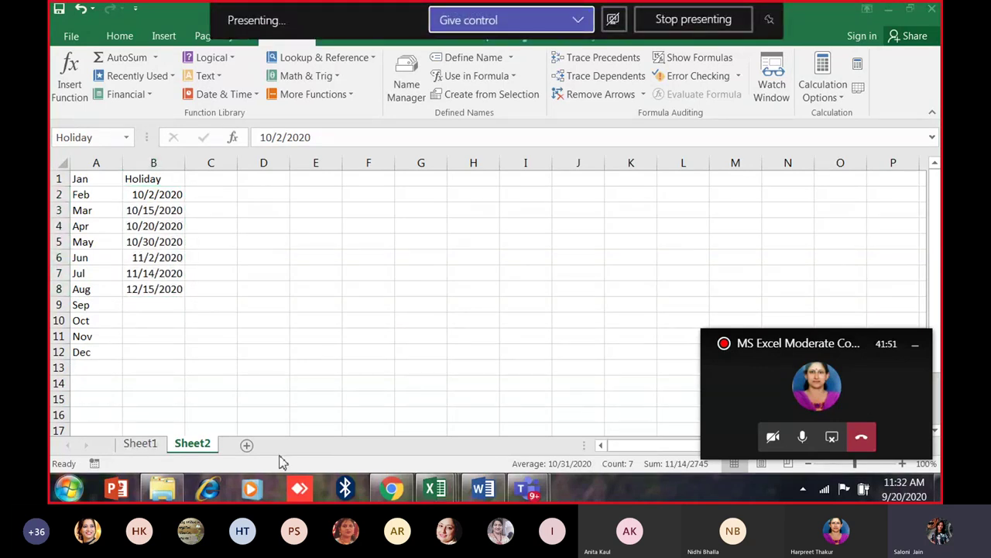
# On Sheet1, widen the merged first-date cell G1 to span G1:I1 with centred content.
pyautogui.click(139, 444)
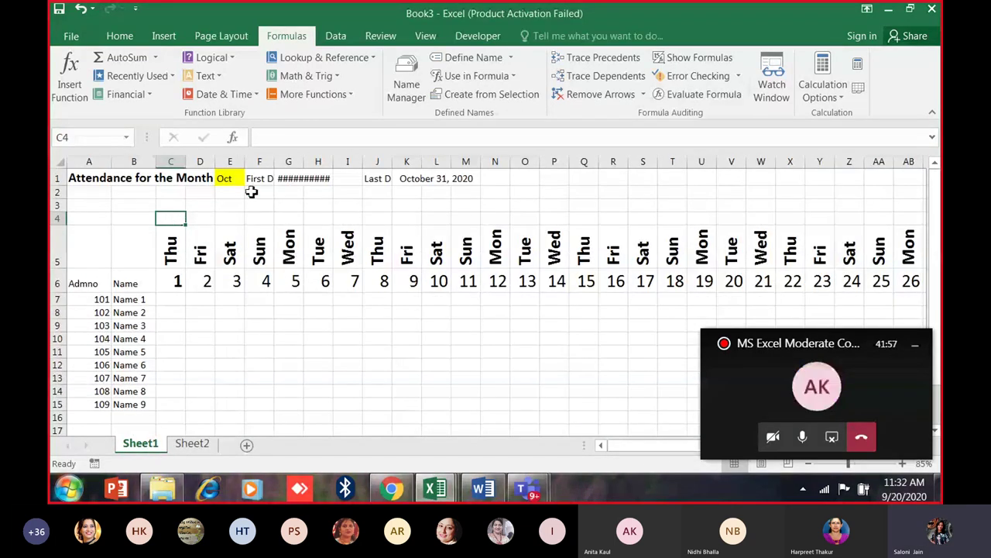
pyautogui.click(327, 178)
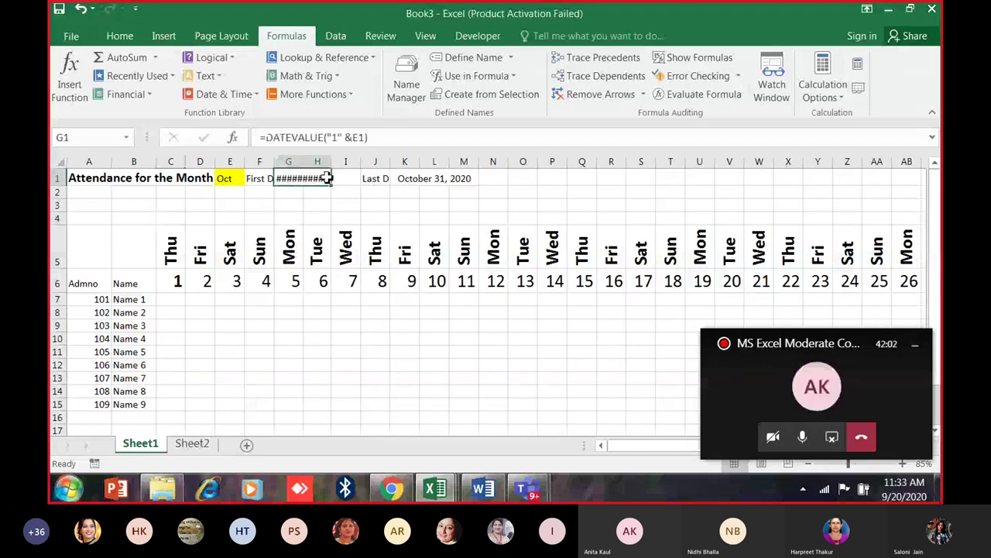
pyautogui.click(120, 36)
pyautogui.hotkey('shift', 'Right')
pyautogui.click(403, 88)
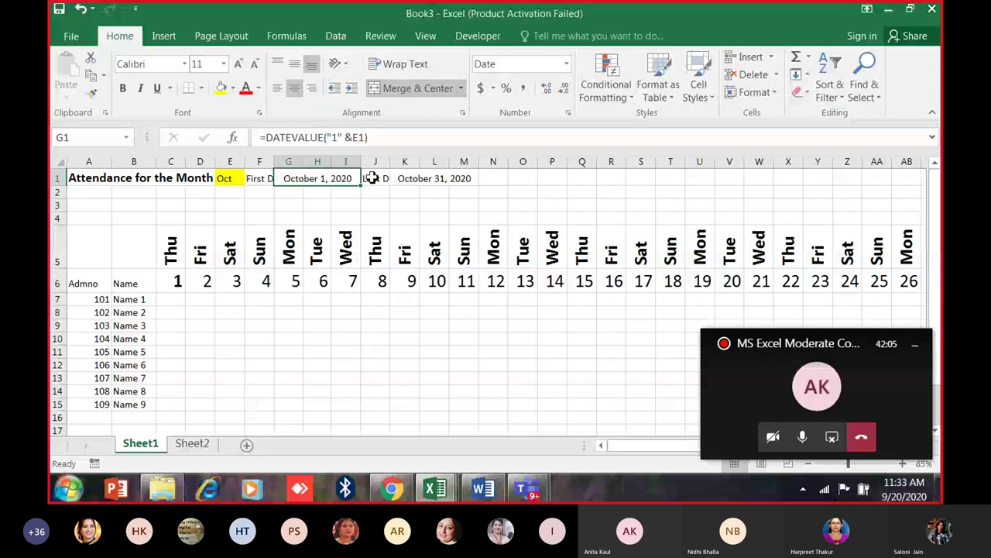
pyautogui.click(288, 246)
# Reduce the font size of the empty cell C4 to 8.
pyautogui.click(171, 218)
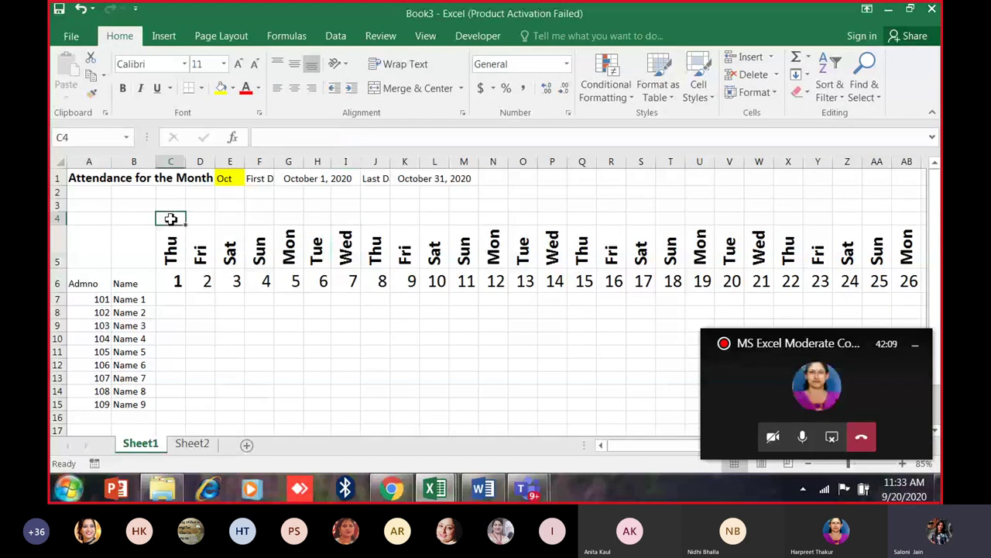
pyautogui.click(255, 64)
pyautogui.click(255, 63)
pyautogui.click(255, 64)
pyautogui.click(206, 309)
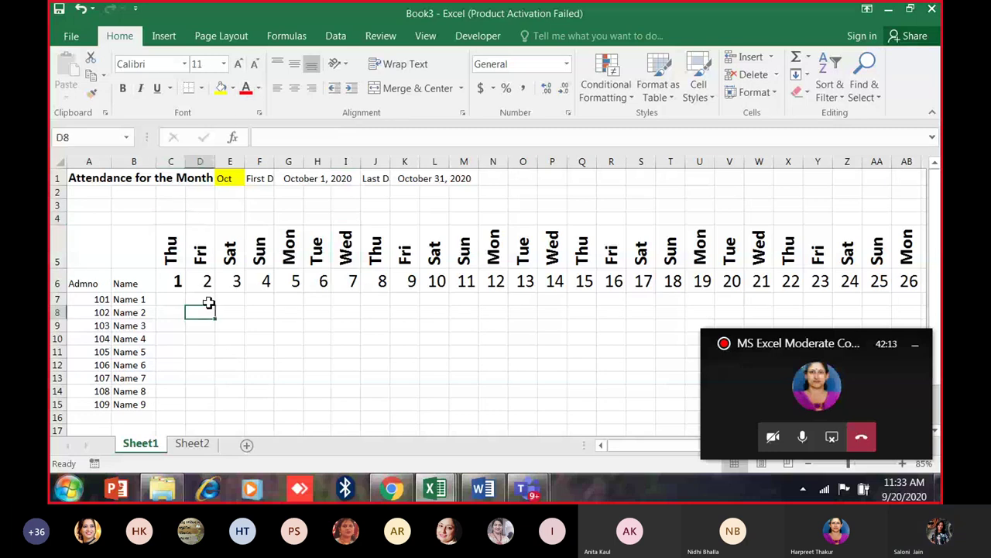
# Increase the font size of cell C4, above the first weekday name, to 36.
pyautogui.click(171, 220)
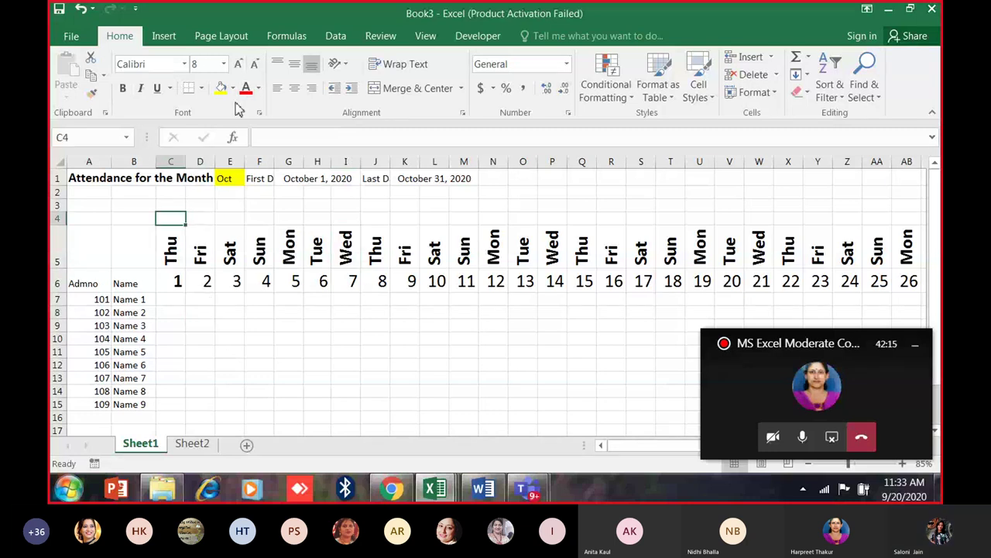
pyautogui.click(239, 65)
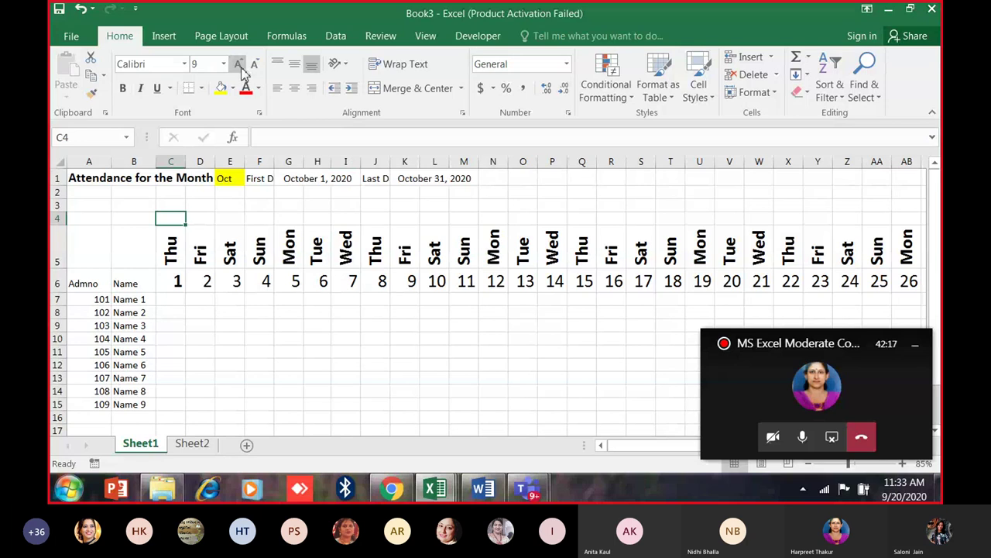
pyautogui.click(239, 65)
pyautogui.click(239, 65)
pyautogui.click(239, 65)
pyautogui.click(240, 65)
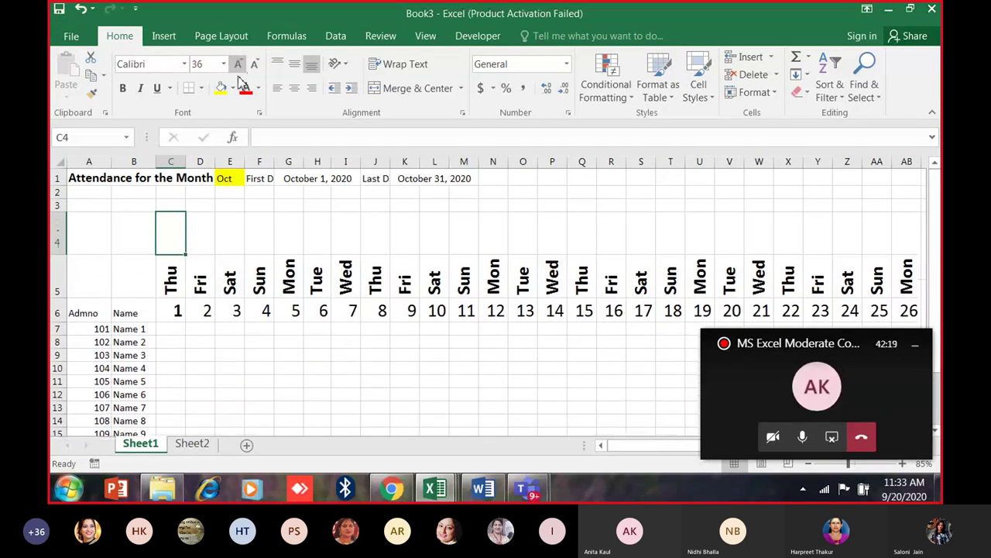
# Begin an IF formula in C4 that tests whether C6 equals "" and returns 1 when it does.
pyautogui.write('=')
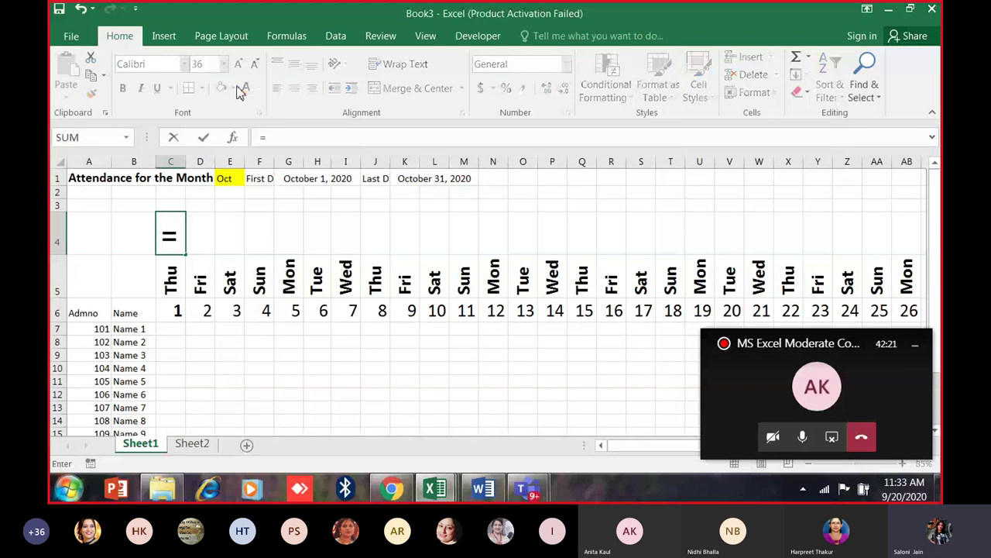
pyautogui.write('IF')
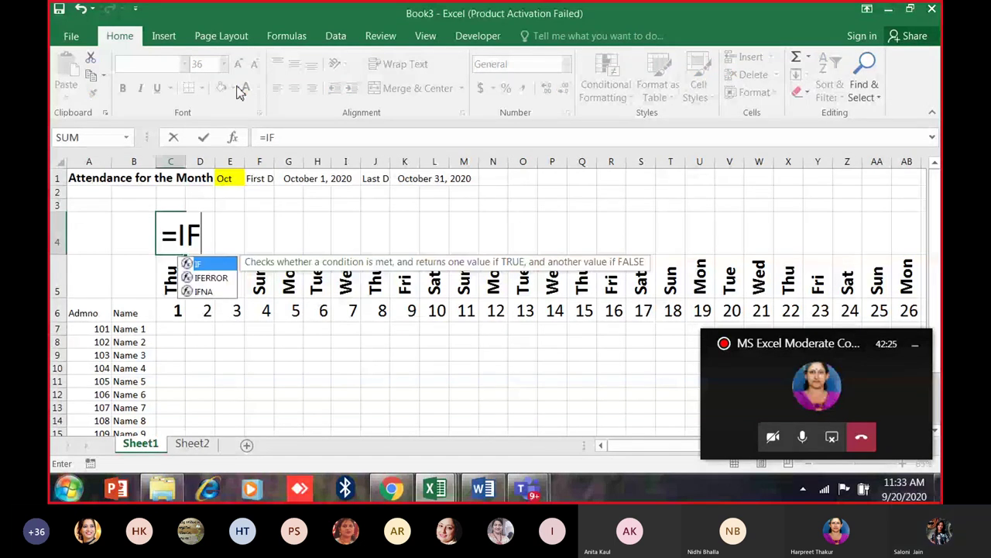
pyautogui.write('(')
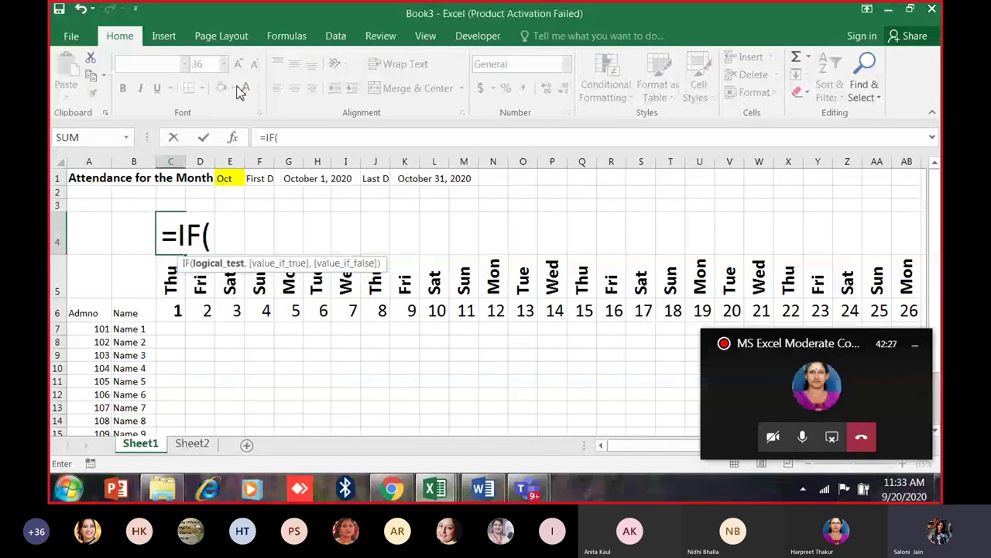
pyautogui.click(174, 311)
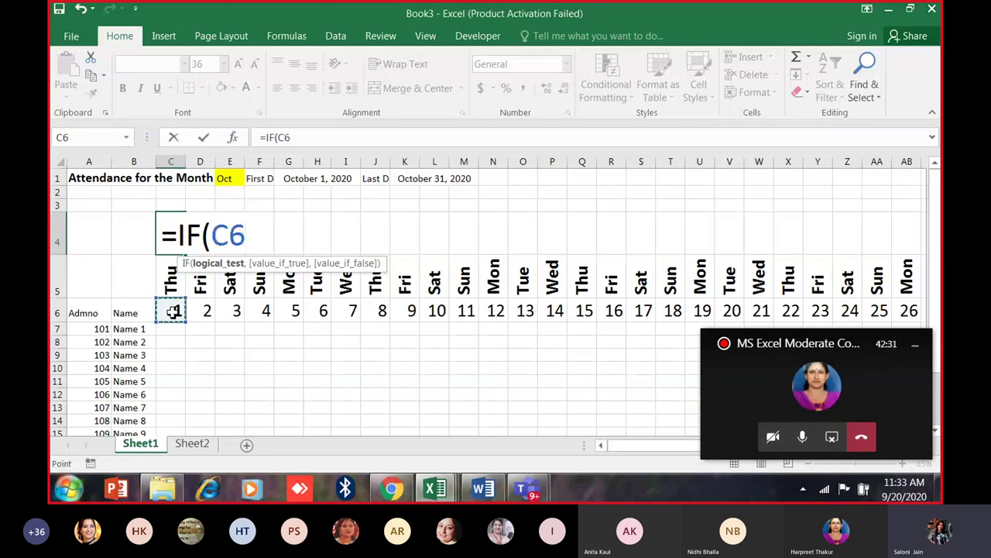
pyautogui.write('="')
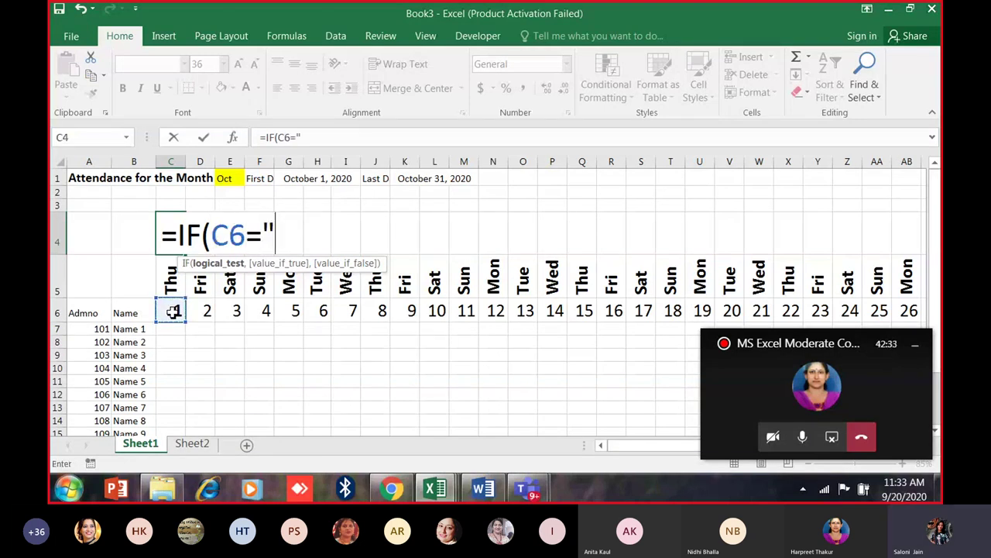
pyautogui.write('"')
pyautogui.write(',1')
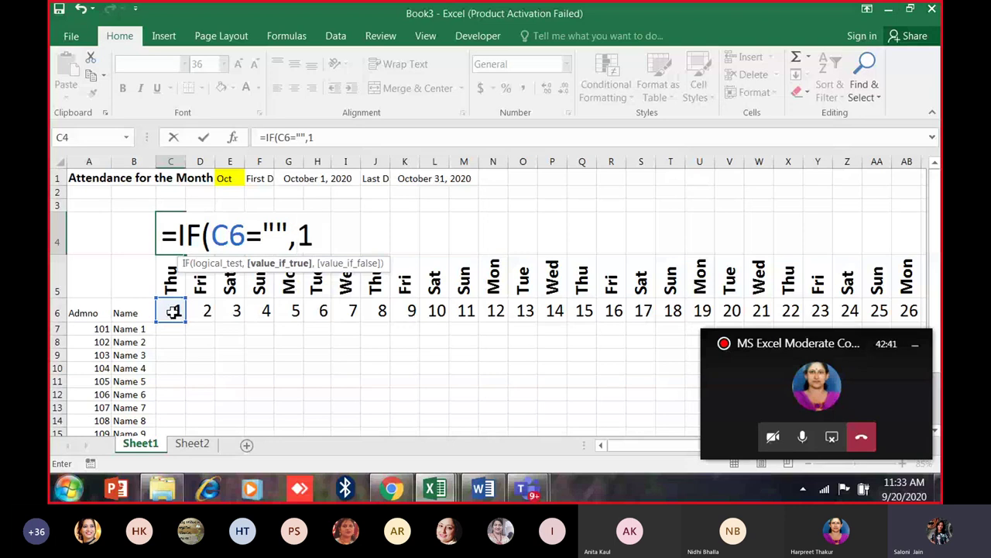
pyautogui.write(',')
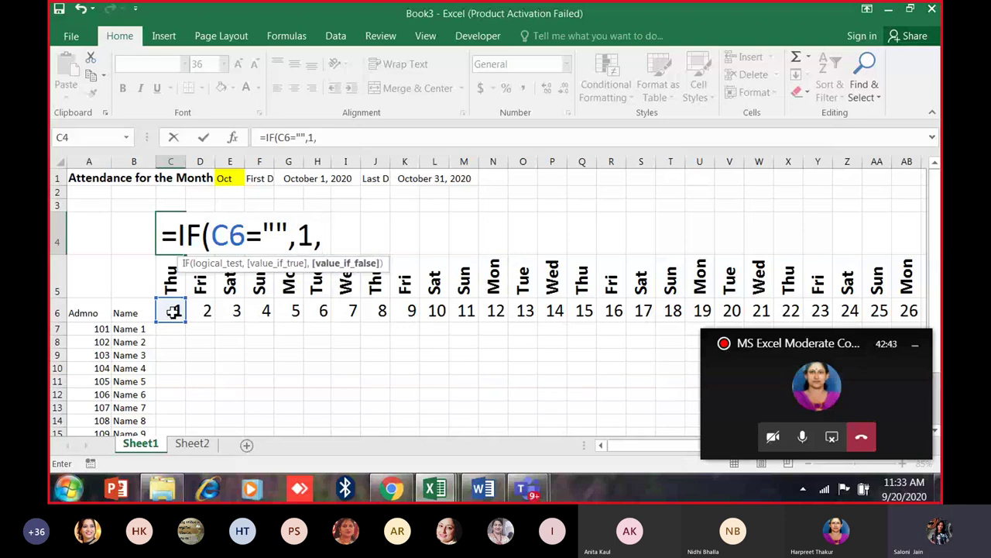
# Add a MATCH function as the false value of the C4 formula, looking up C6 in the named range Holiday.
pyautogui.write('MATCH')
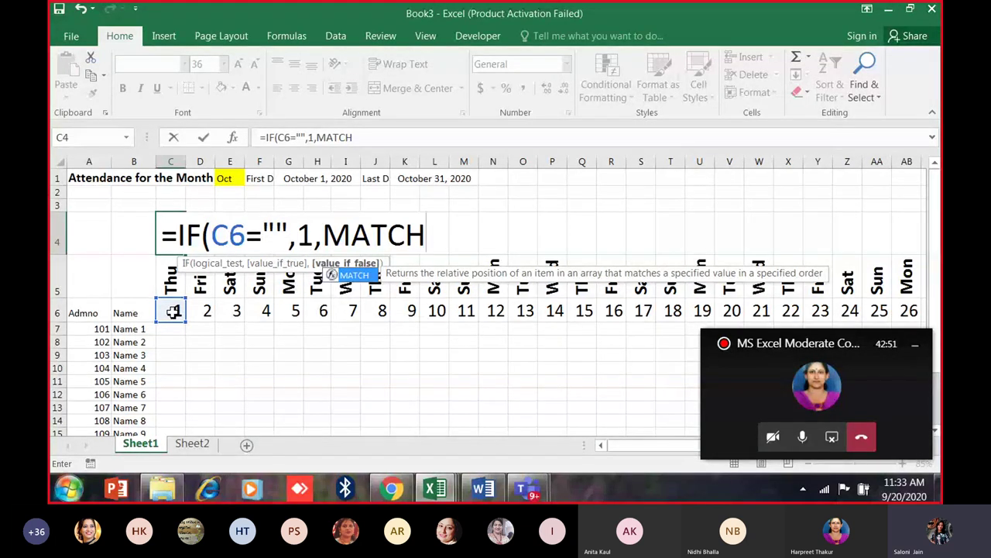
pyautogui.write('(')
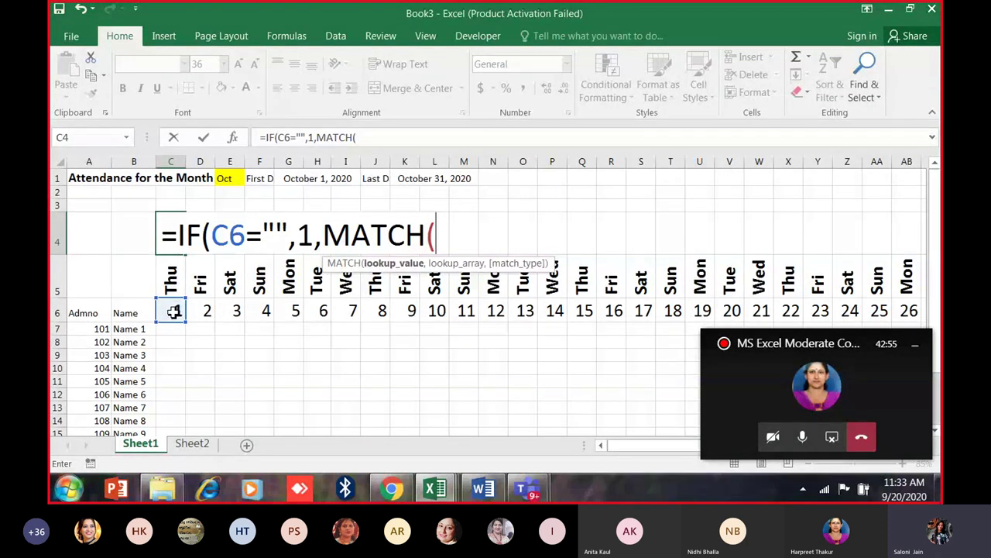
pyautogui.click(173, 311)
pyautogui.write(',hOL')
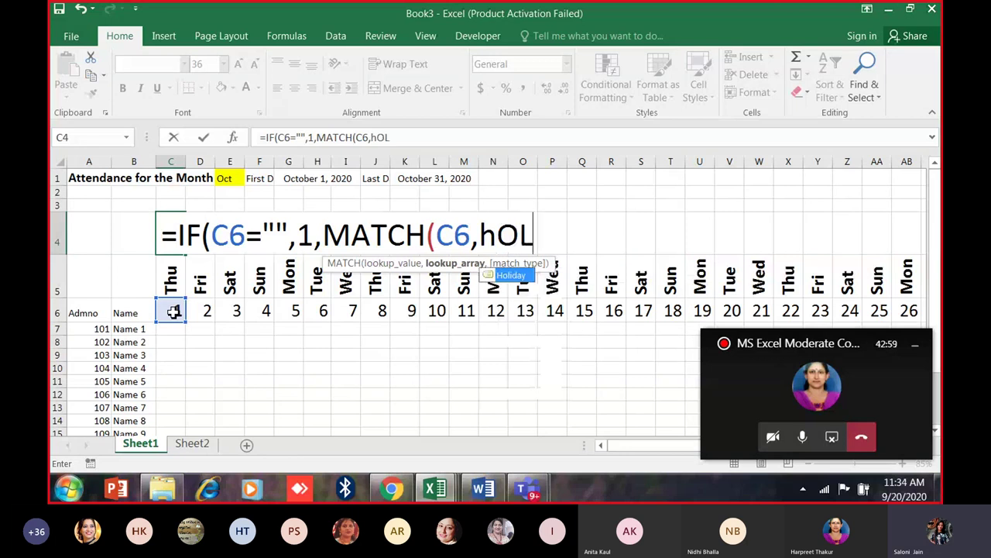
pyautogui.click(524, 276)
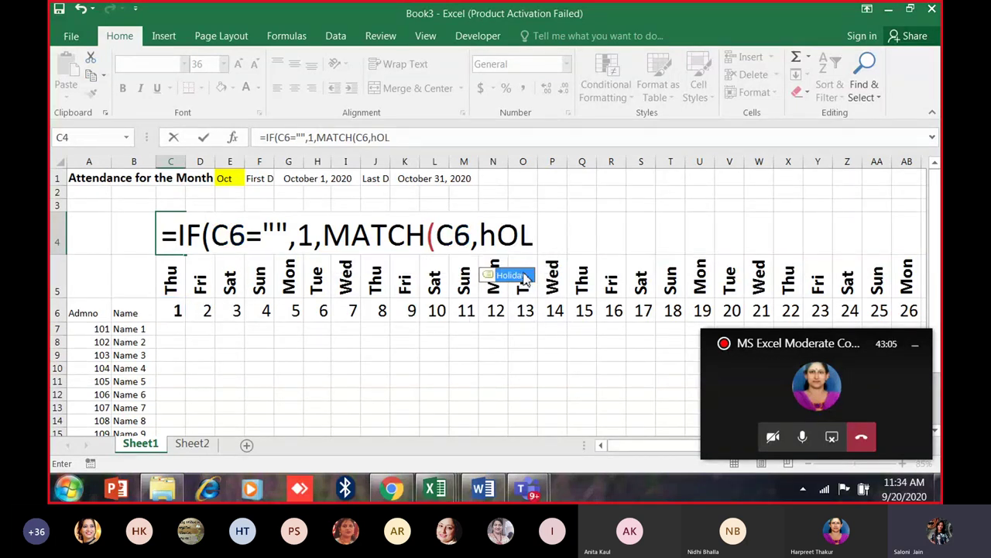
pyautogui.press('Return')
pyautogui.press('Return')
pyautogui.click(528, 233)
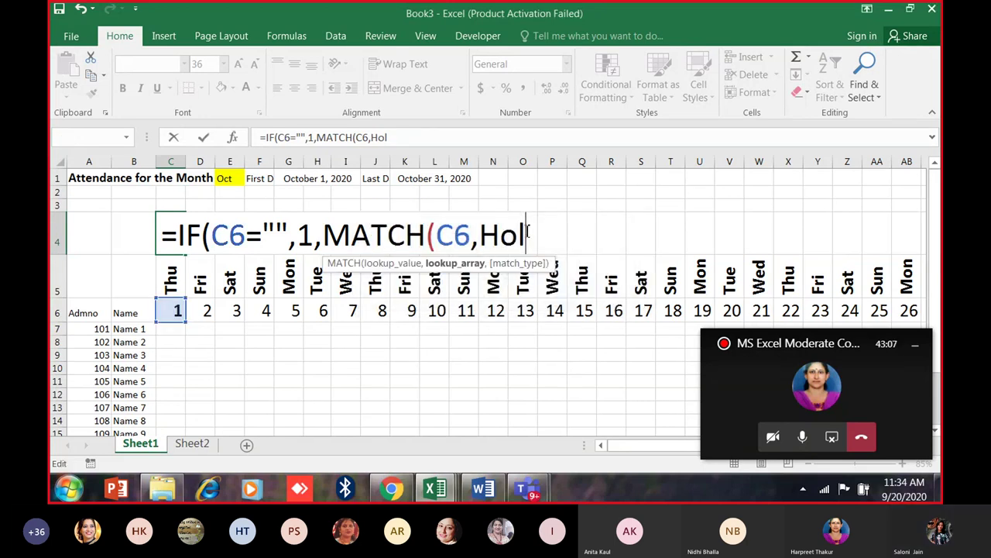
pyautogui.write('ia')
pyautogui.press('BackSpace')
pyautogui.press('BackSpace')
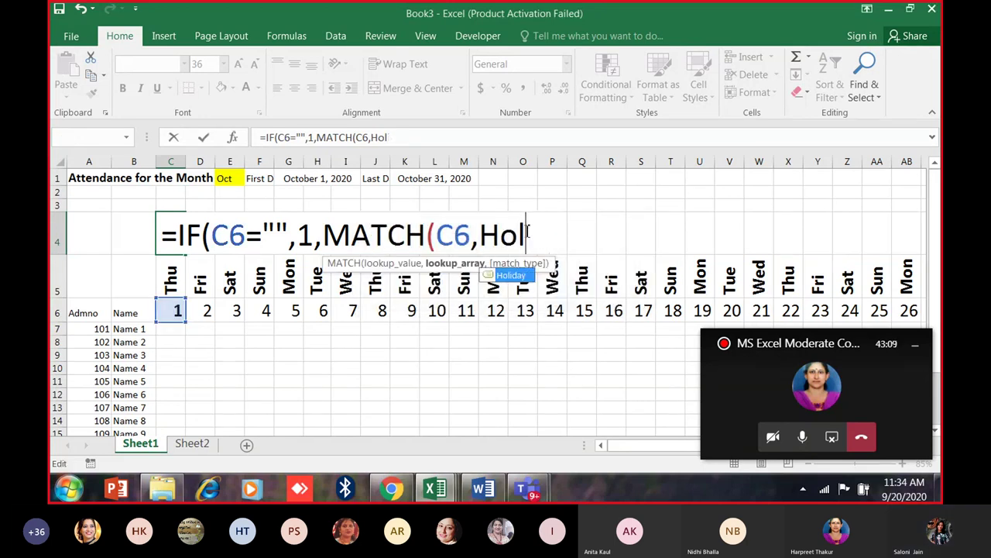
pyautogui.write('iday')
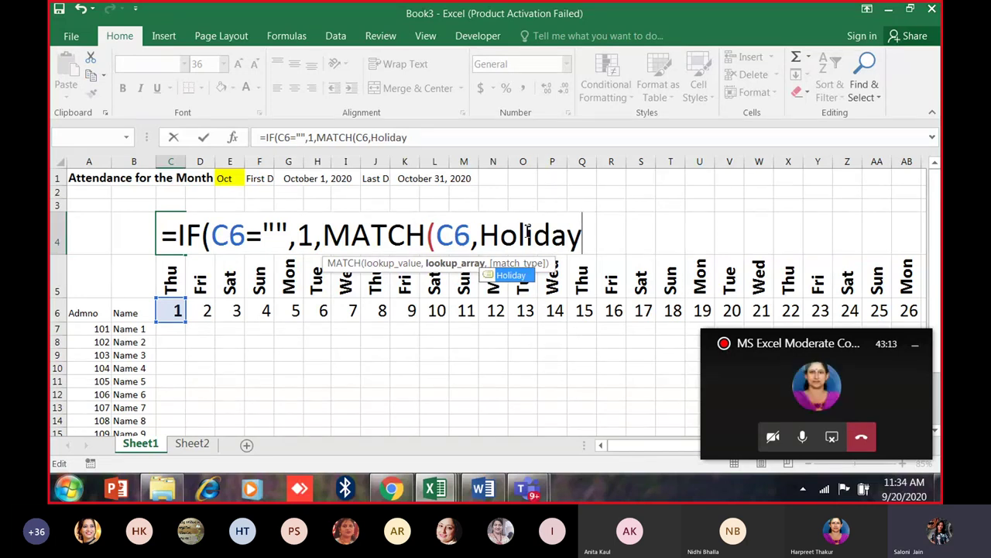
# Set the match type to 0 and enter the completed C4 formula =IF(C6="",1,MATCH(C6,Holiday,0)).
pyautogui.write(',0')
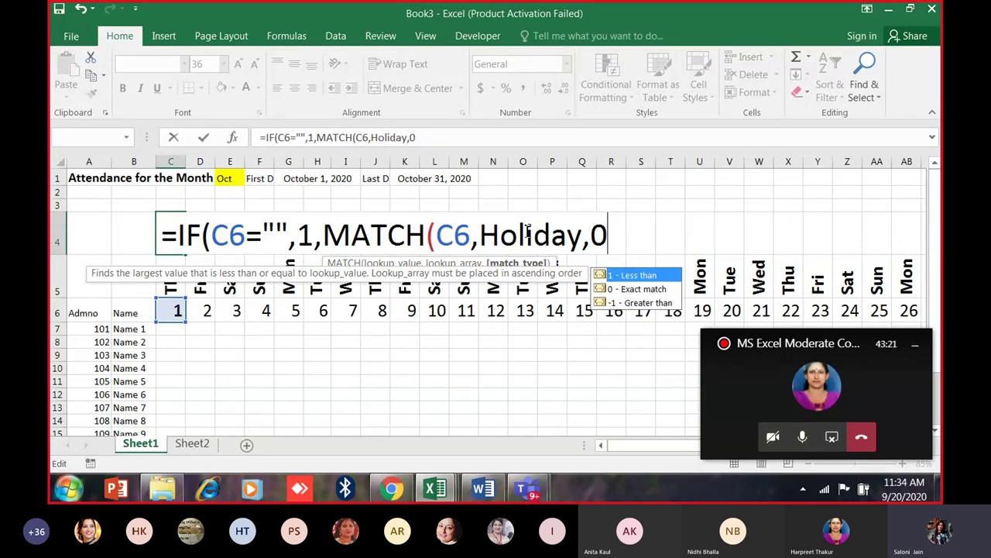
pyautogui.write(')')
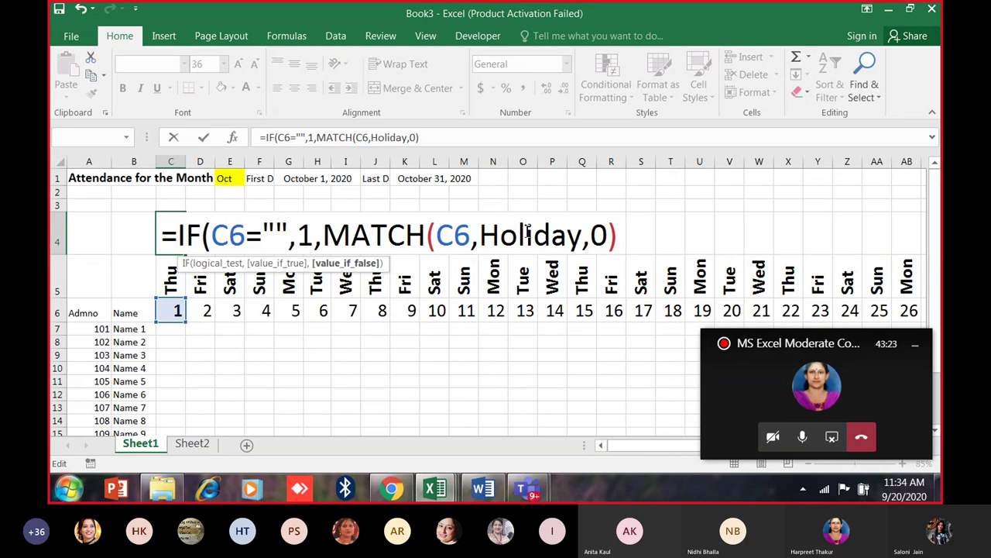
pyautogui.write(')')
pyautogui.press('Return')
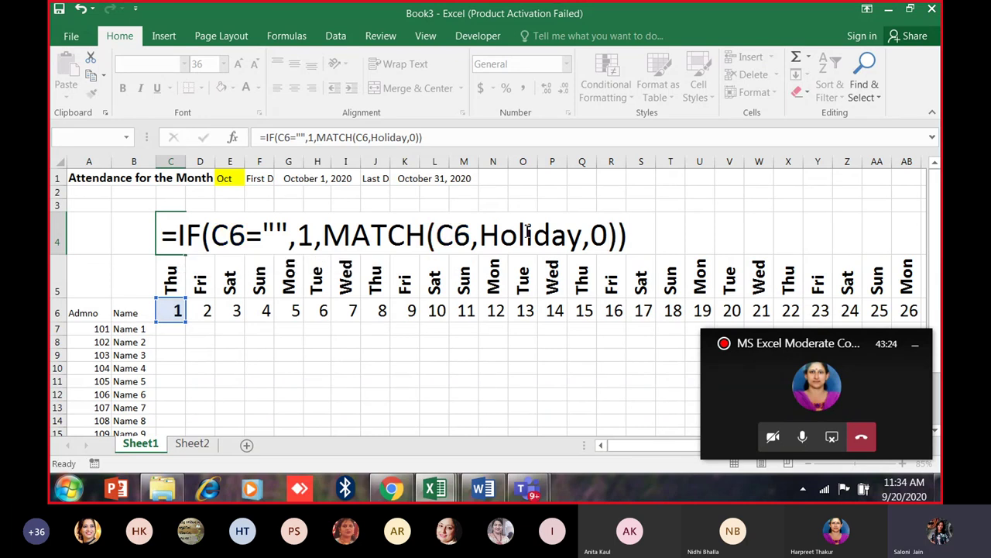
# Copy the holiday-match formula from C4 across row 4 above the following weekdays.
pyautogui.click(170, 240)
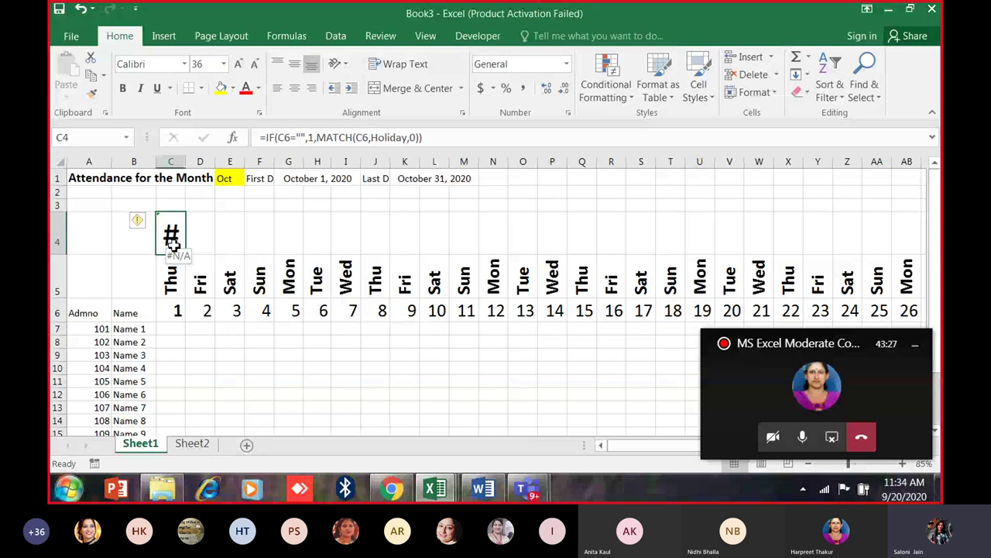
pyautogui.moveTo(185, 253); pyautogui.dragTo(321, 266)
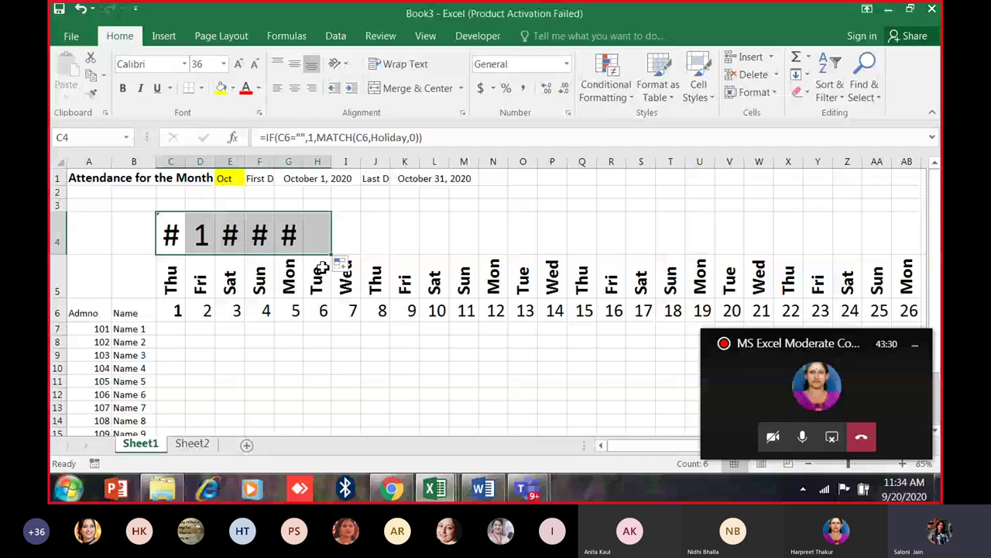
pyautogui.moveTo(331, 253); pyautogui.dragTo(468, 256)
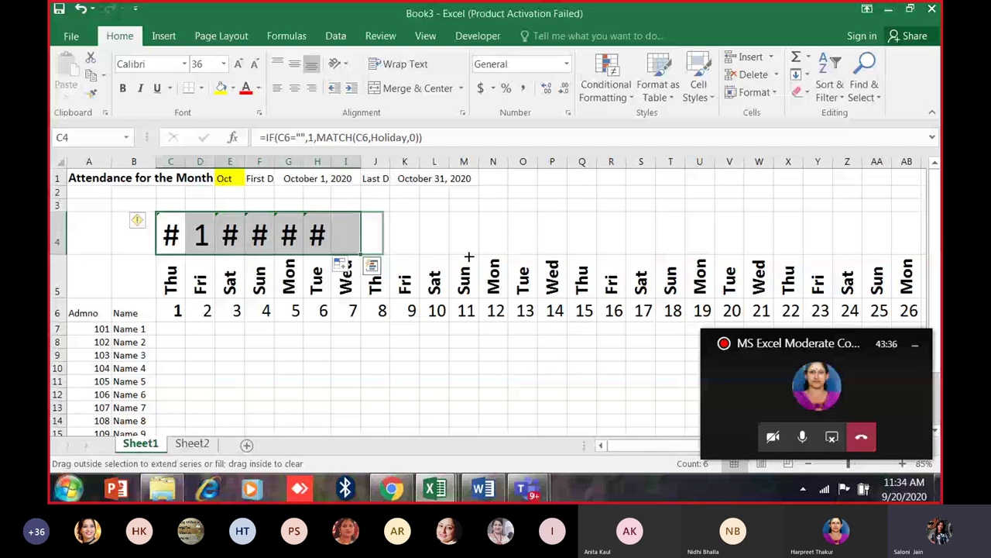
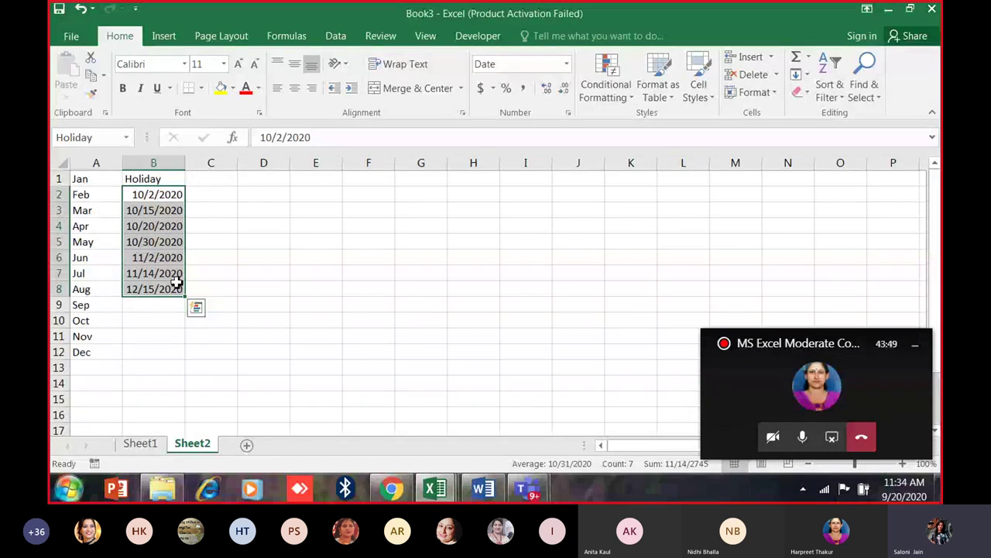
# On Sheet1, extend the row 4 holiday-match formula from AB4 through AG4, above days 26 to 31.
pyautogui.click(142, 445)
pyautogui.click(670, 236)
pyautogui.click(705, 244)
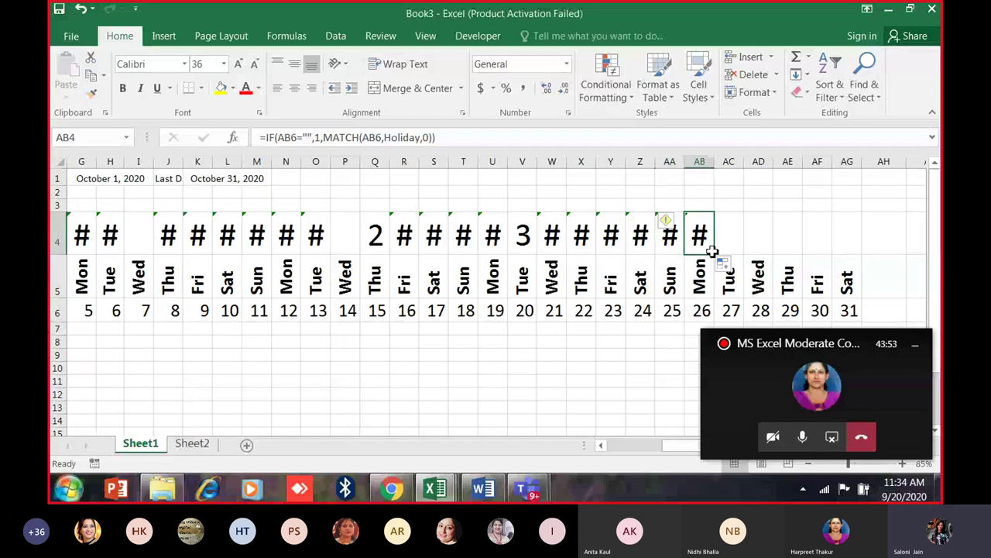
pyautogui.moveTo(711, 251); pyautogui.dragTo(859, 252)
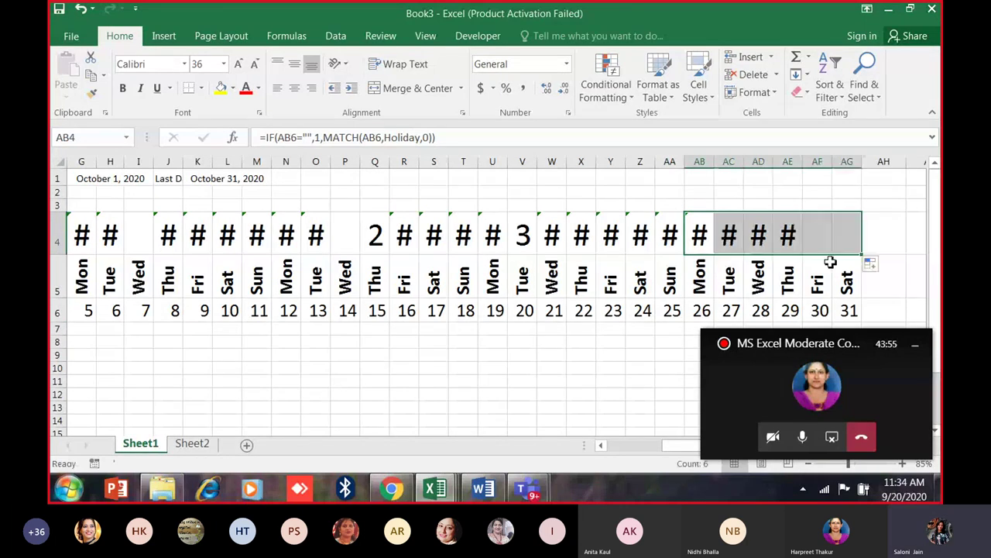
pyautogui.click(818, 238)
# Fill the blank cell P4, above day 14, with the holiday-match formula from O4.
pyautogui.moveTo(682, 445); pyautogui.dragTo(619, 447)
pyautogui.click(561, 162)
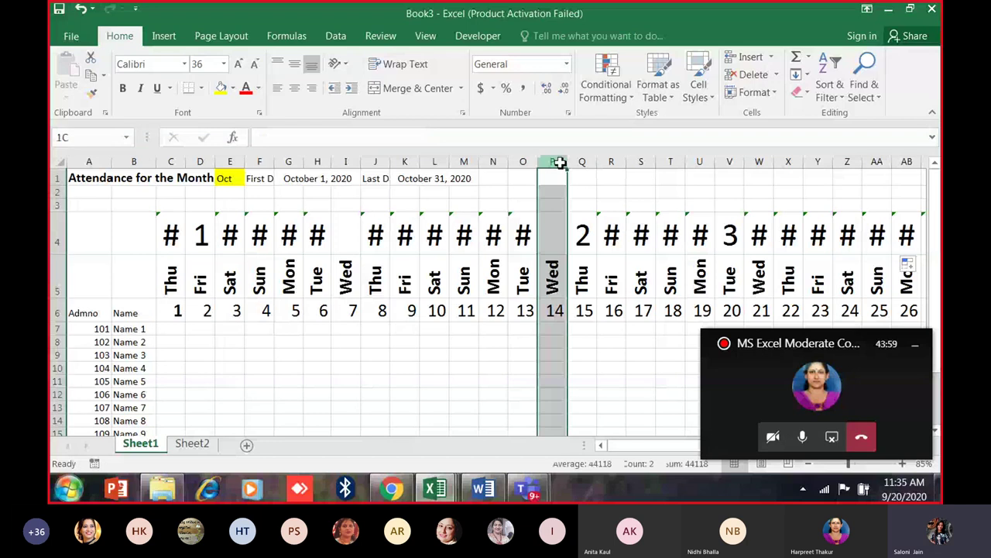
pyautogui.click(533, 250)
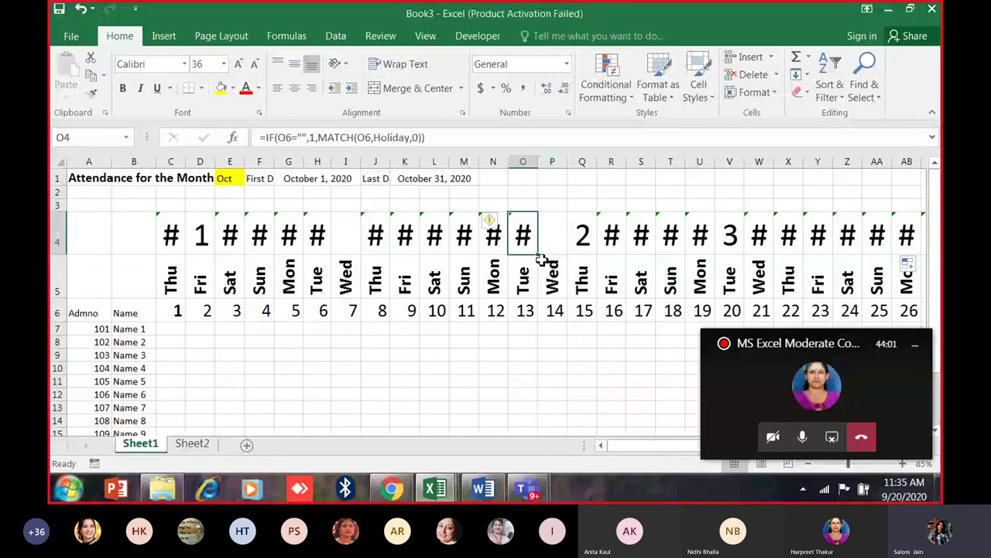
pyautogui.moveTo(540, 258); pyautogui.dragTo(563, 255)
pyautogui.click(552, 328)
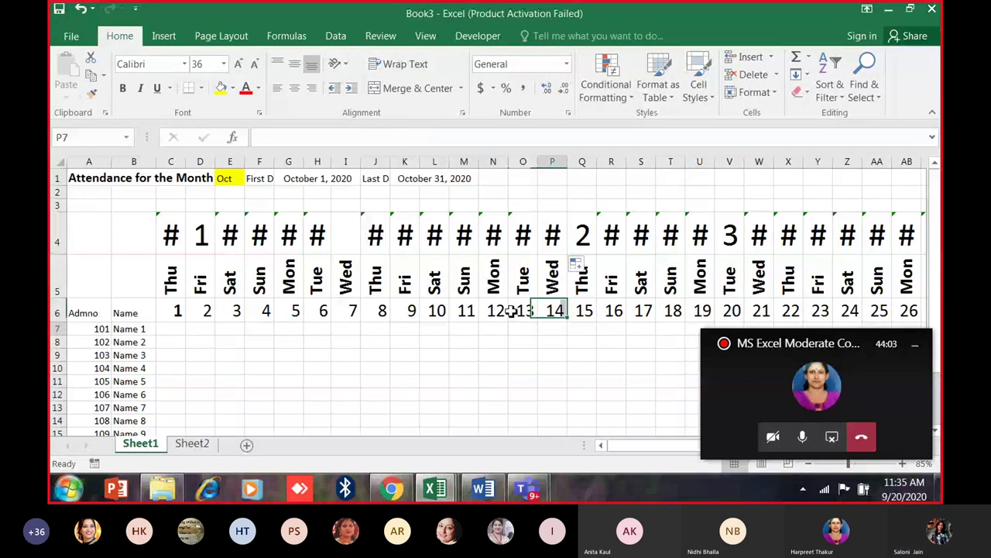
# Switch the month in E1 to Nov and check the holiday-match cells above days 2 and 14.
pyautogui.click(236, 179)
pyautogui.click(250, 178)
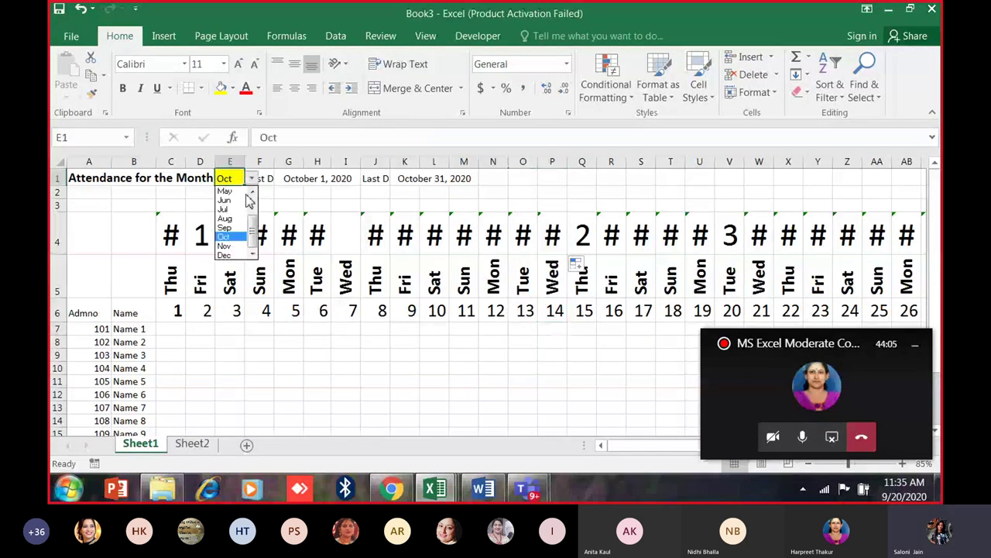
pyautogui.click(230, 246)
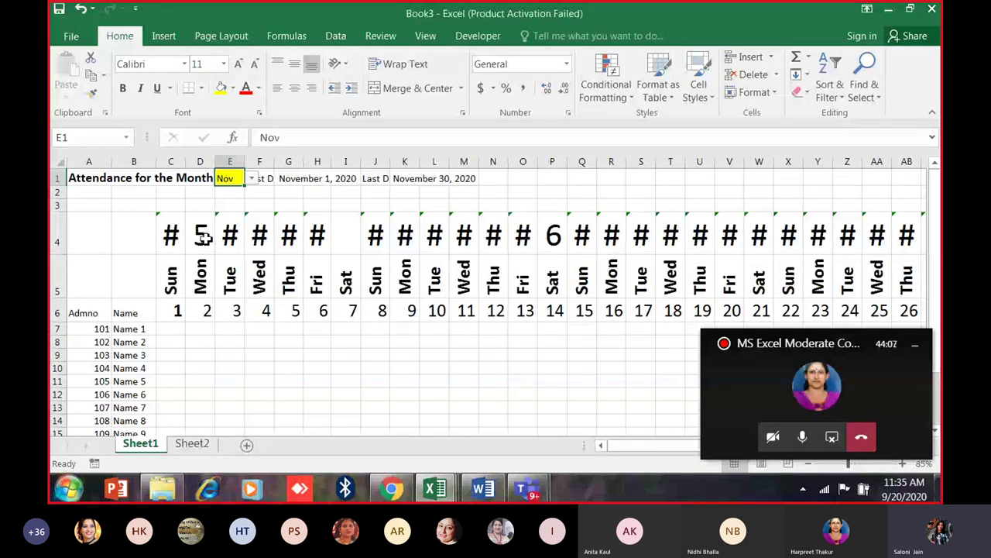
pyautogui.click(203, 239)
pyautogui.click(556, 240)
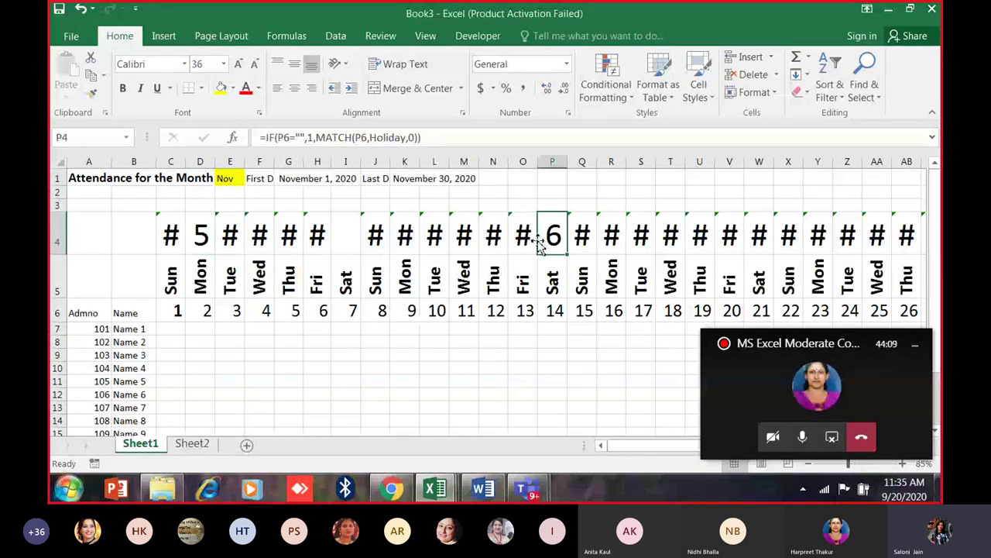
pyautogui.click(207, 242)
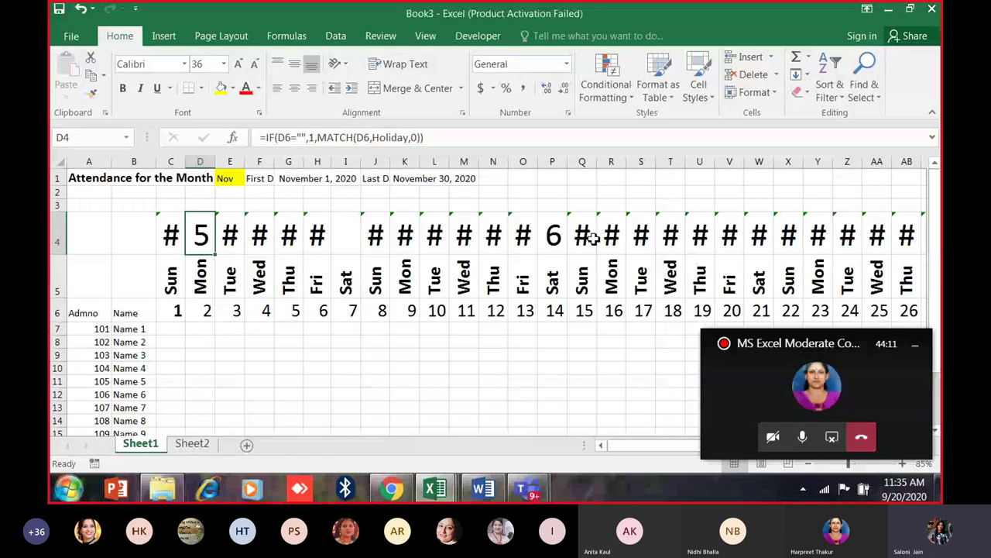
pyautogui.click(551, 236)
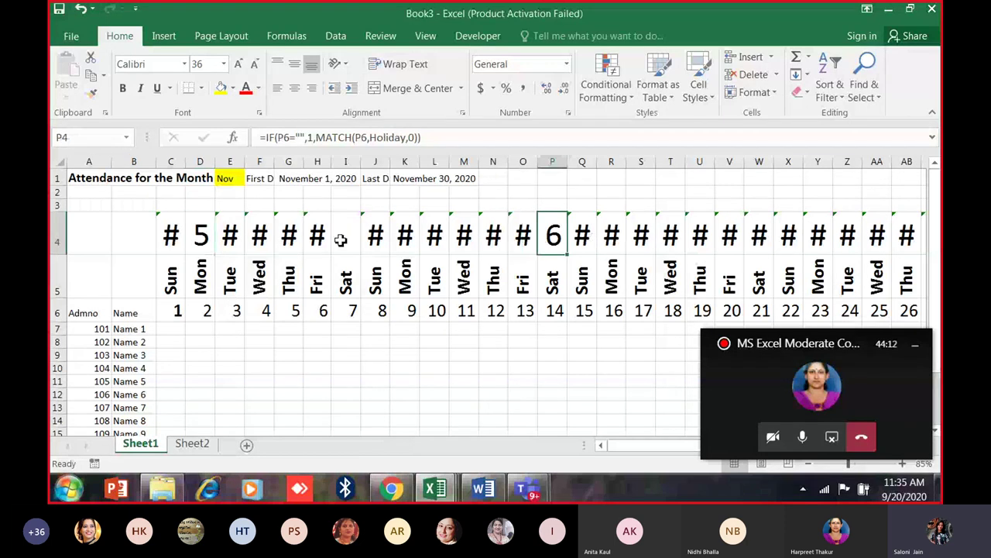
pyautogui.click(201, 237)
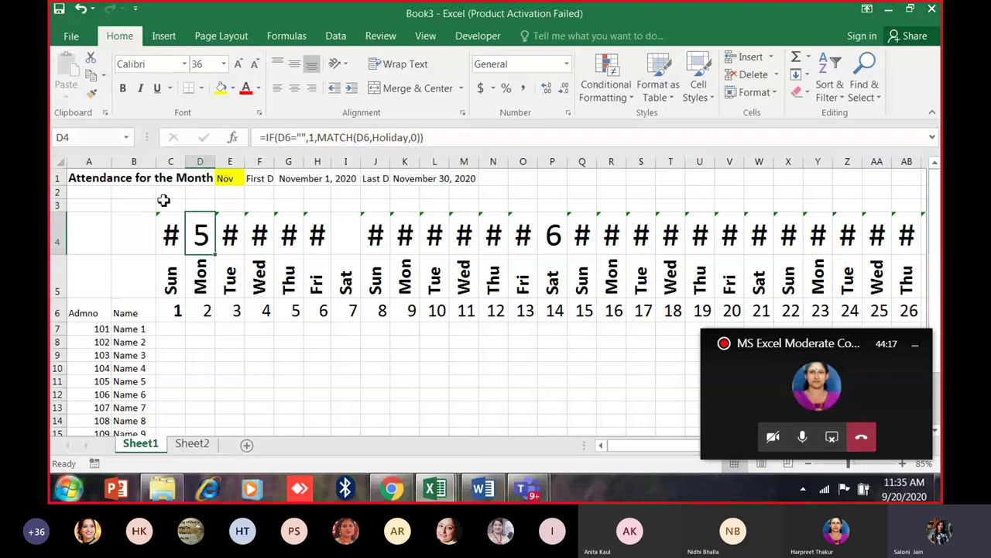
# Set the month in E1 back to Oct and check the holiday-match cells in row 4 against the day numbers.
pyautogui.click(242, 180)
pyautogui.click(251, 179)
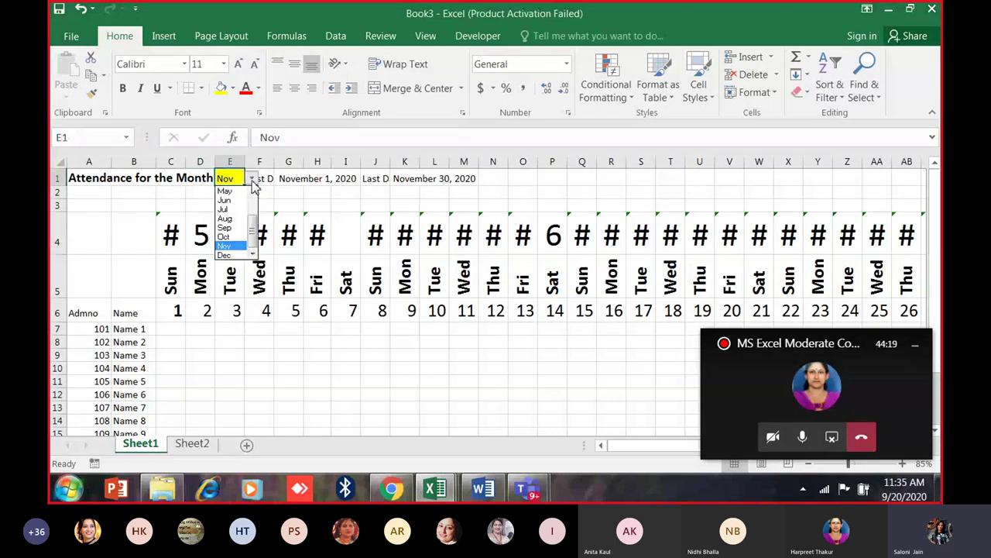
pyautogui.click(230, 237)
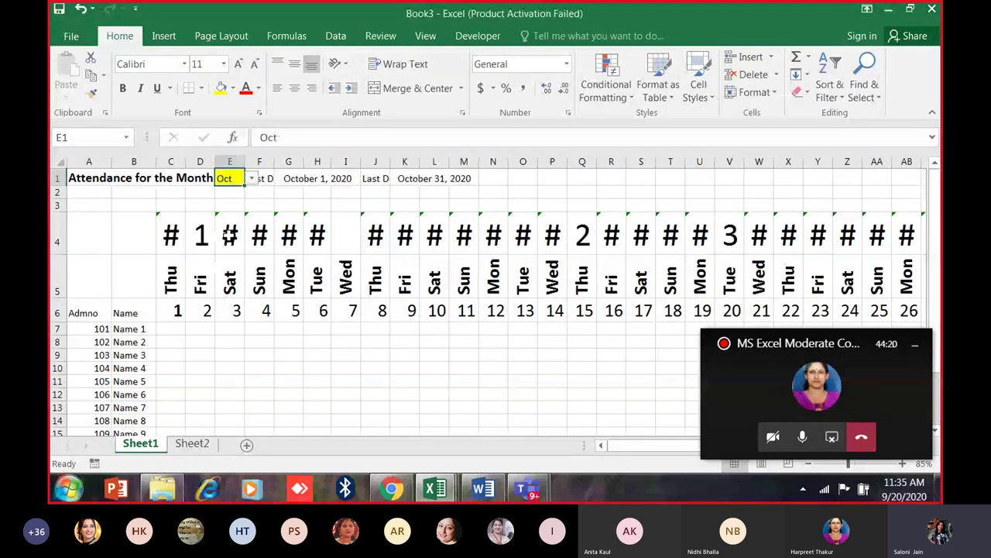
pyautogui.click(200, 235)
pyautogui.click(206, 311)
pyautogui.click(172, 234)
pyautogui.click(237, 236)
pyautogui.moveTo(404, 234); pyautogui.dragTo(434, 235)
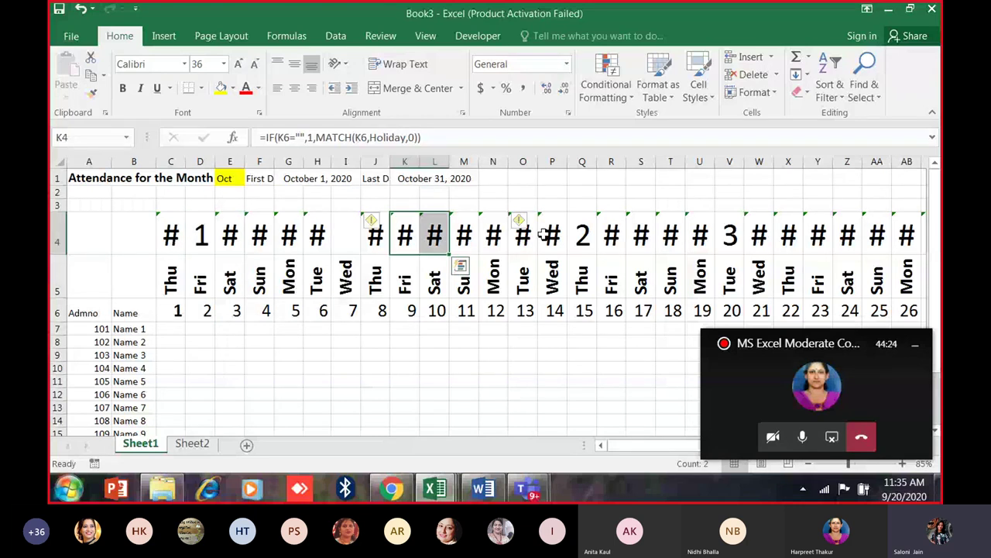
# Wrap the holiday-match formula in C4 in IFERROR, with 0 as the value if error.
pyautogui.click(611, 234)
pyautogui.click(200, 235)
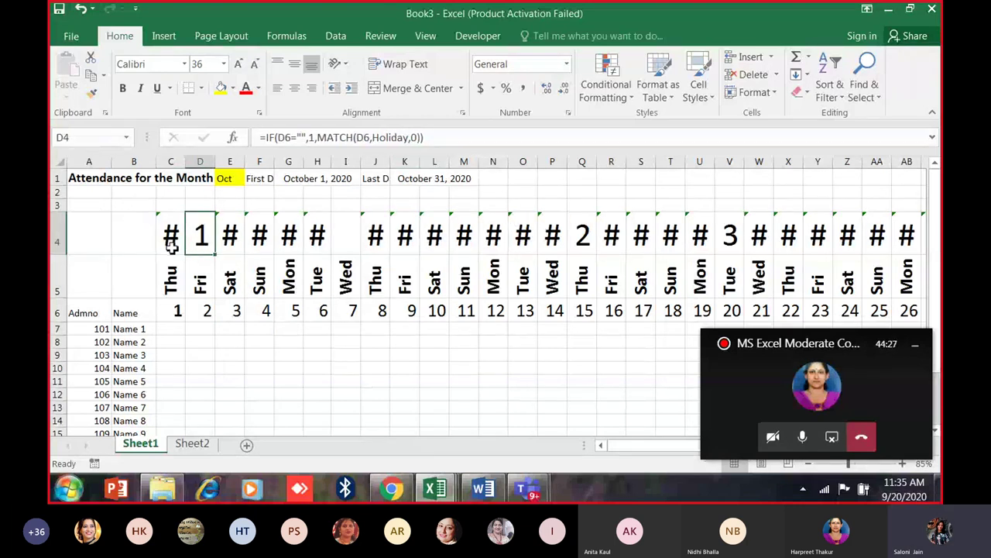
pyautogui.doubleClick(171, 246)
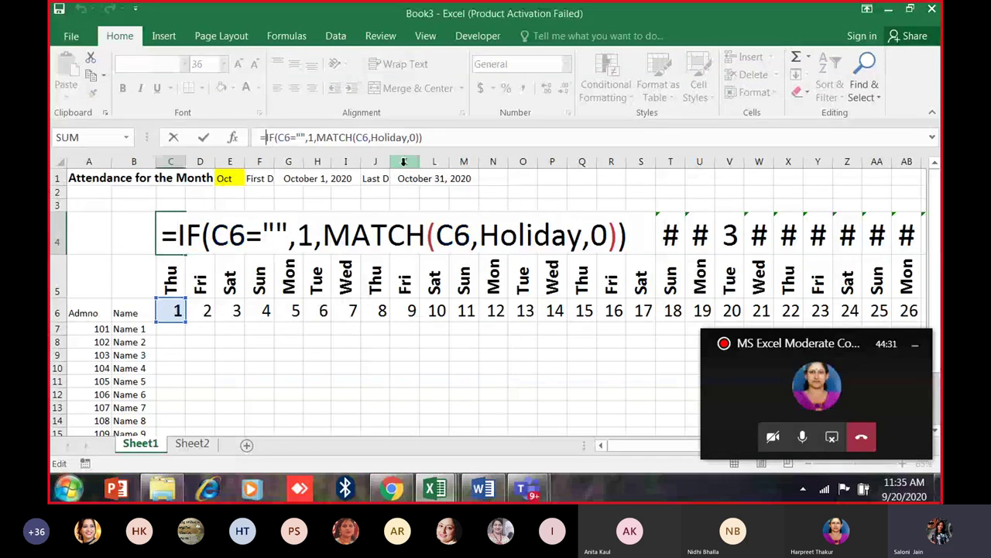
pyautogui.write('if')
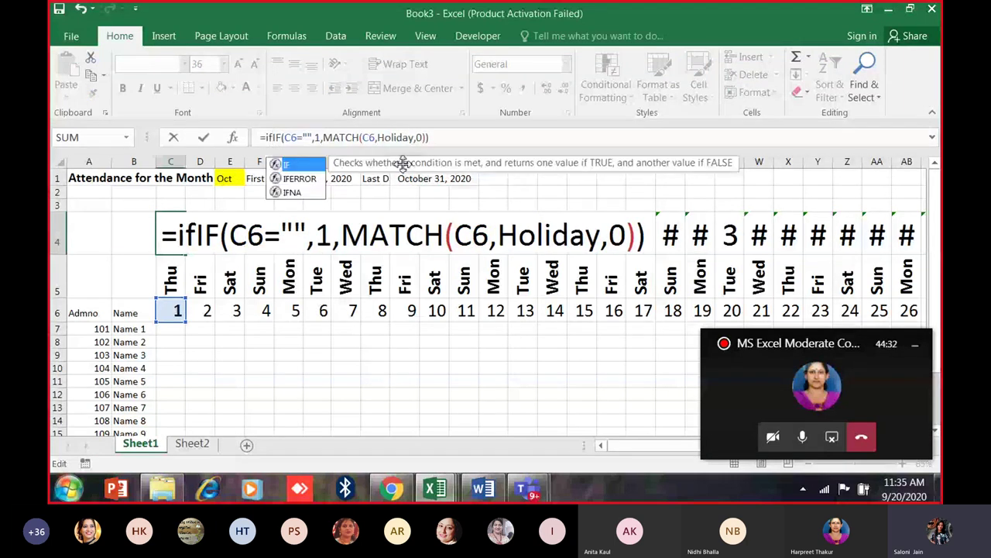
pyautogui.write('err')
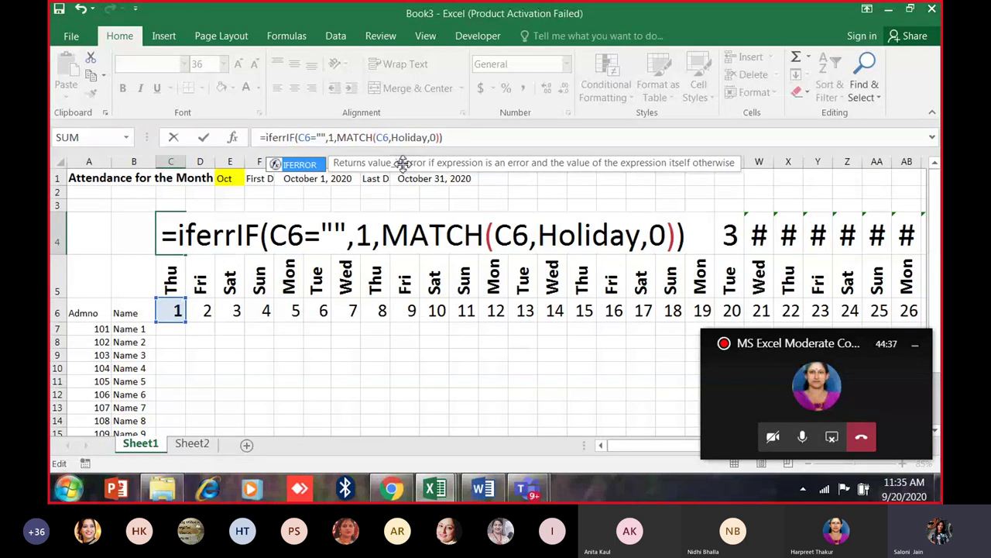
pyautogui.write('or')
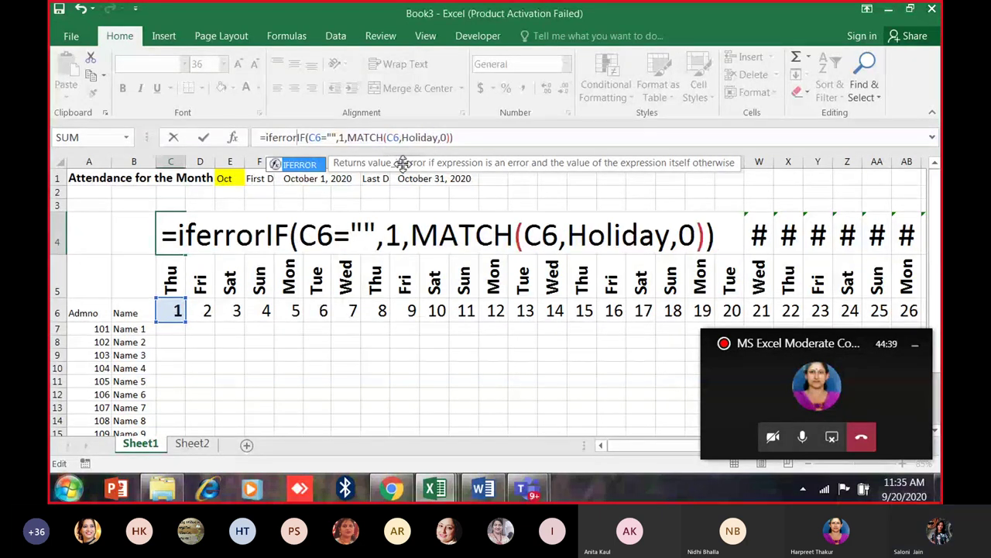
pyautogui.write('(')
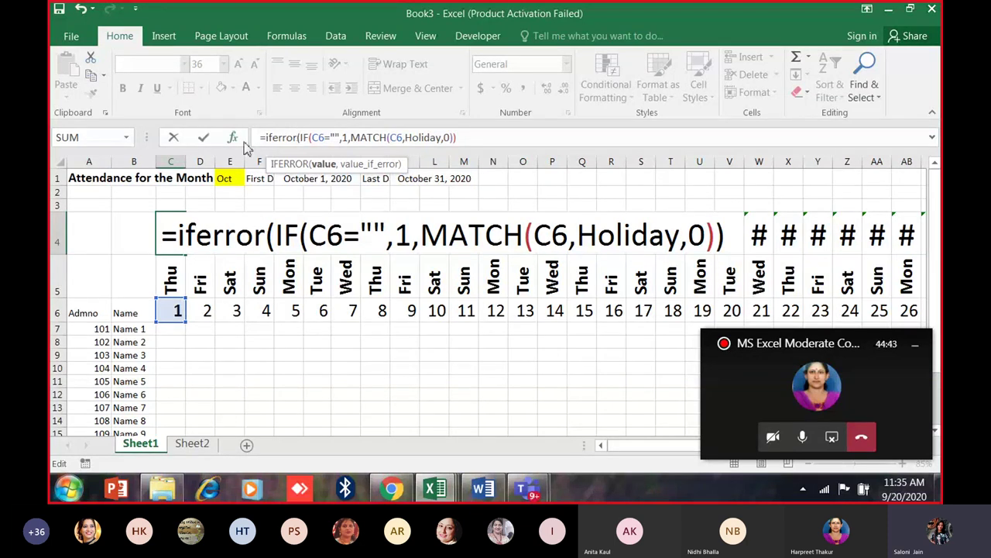
pyautogui.click(503, 140)
pyautogui.write(',0)')
pyautogui.hotkey('ctrl', 'Return')
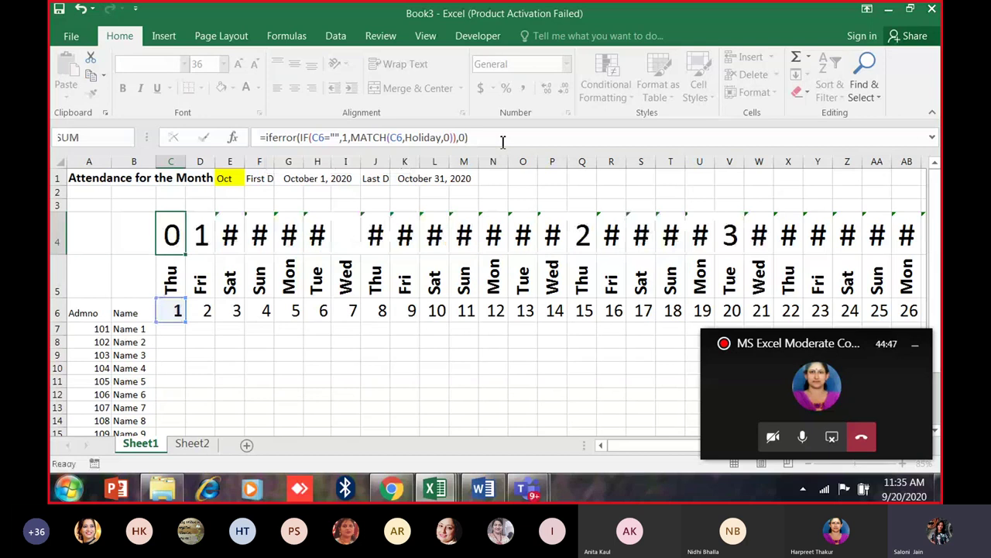
pyautogui.press('Return')
# Fill the IFERROR holiday-match formula from C4 across row 4 to AG4, above day 31.
pyautogui.click(182, 247)
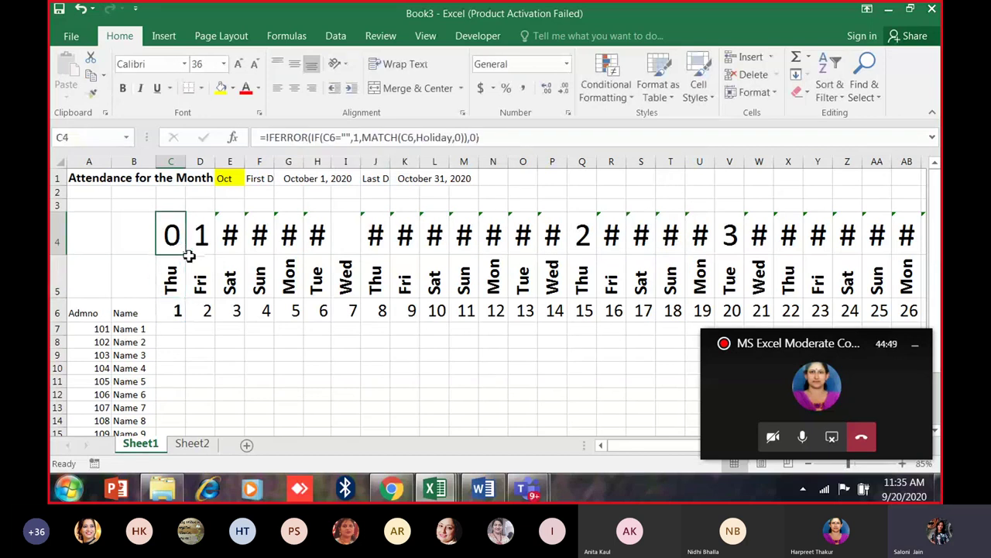
pyautogui.moveTo(188, 255); pyautogui.dragTo(832, 238)
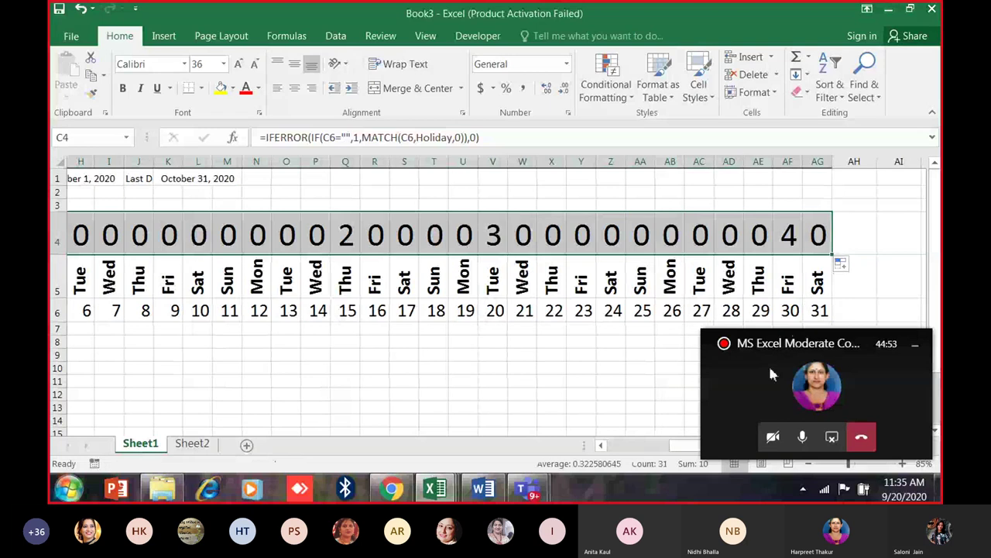
pyautogui.moveTo(698, 446); pyautogui.dragTo(666, 446)
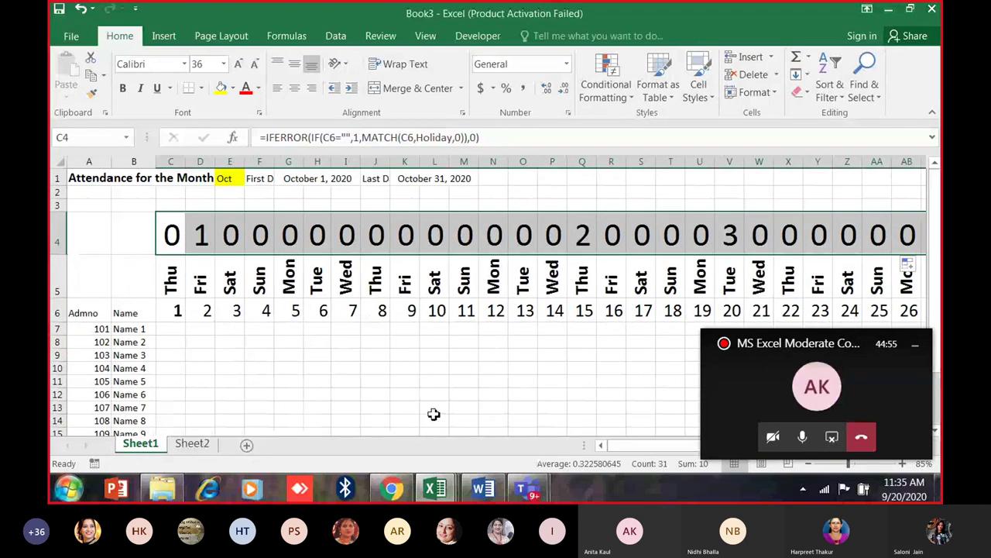
# Check the holiday-match cells above days 2, 15 and 20, and look along the whole range C4:AG4.
pyautogui.click(200, 238)
pyautogui.click(585, 236)
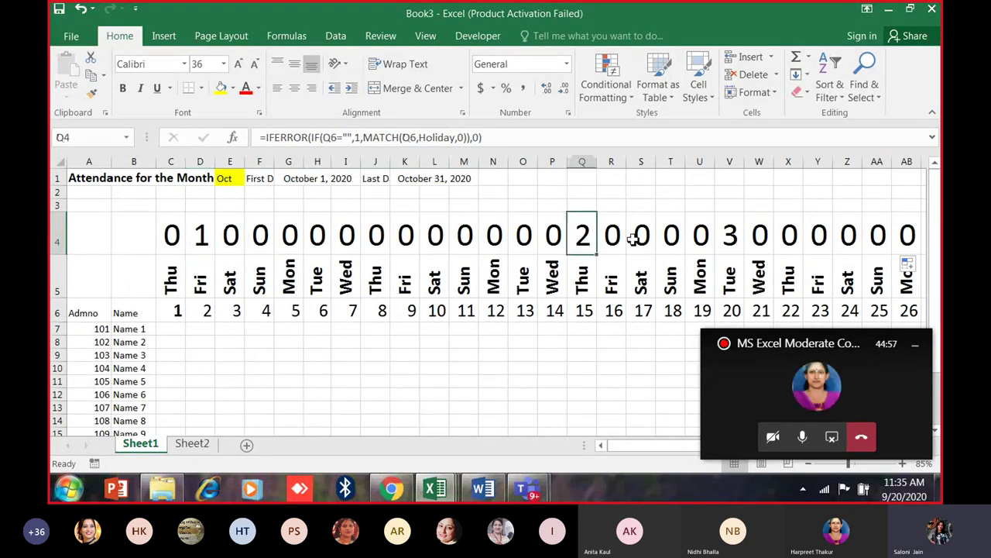
pyautogui.click(729, 236)
pyautogui.moveTo(643, 446)
pyautogui.mouseDown()
pyautogui.moveTo(740, 455)
pyautogui.moveTo(643, 457)
pyautogui.mouseUp()
pyautogui.click(200, 236)
pyautogui.click(729, 236)
pyautogui.moveTo(172, 236); pyautogui.dragTo(916, 249)
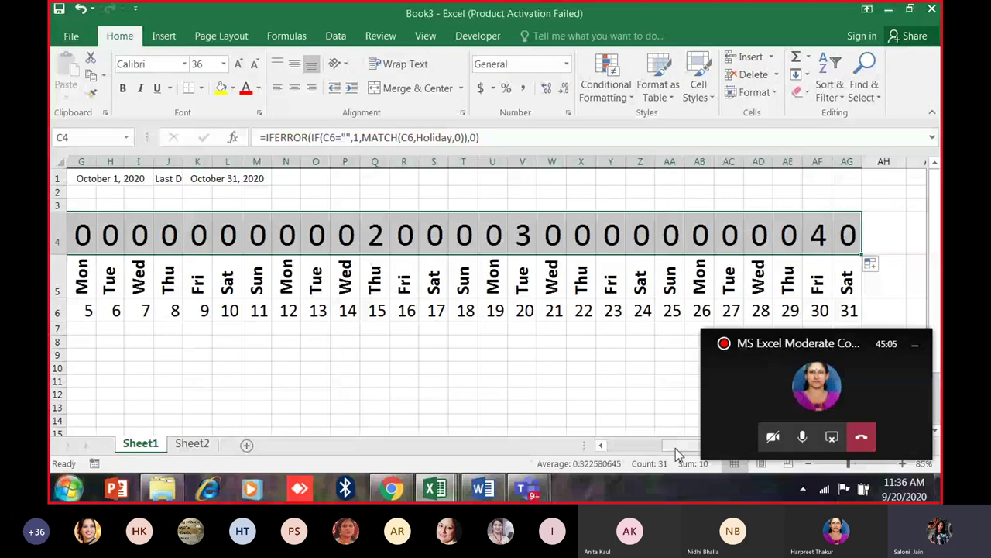
pyautogui.moveTo(679, 446); pyautogui.dragTo(586, 452)
pyautogui.click(155, 247)
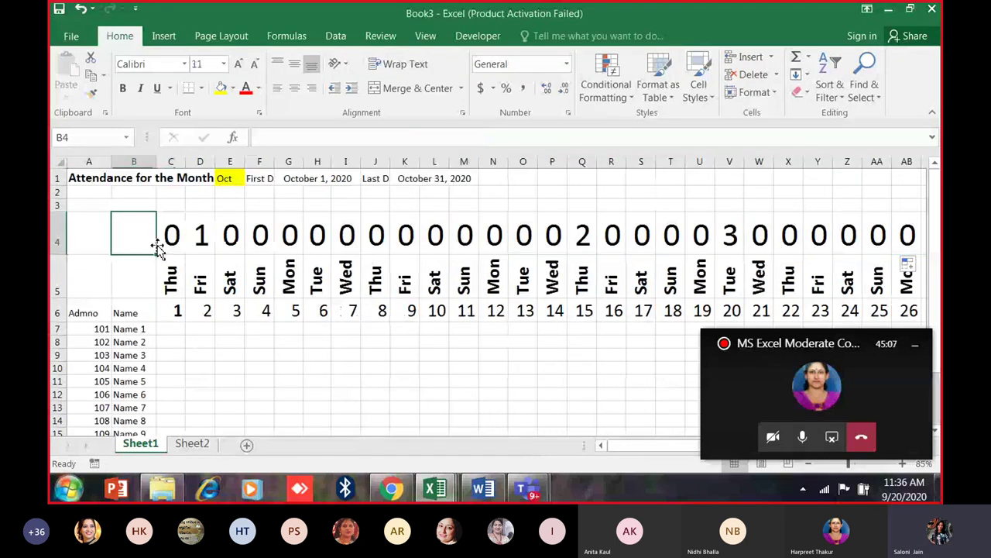
# Review the IFERROR formula in C4, in particular its value_if_error argument, leaving the formula as it is.
pyautogui.click(171, 246)
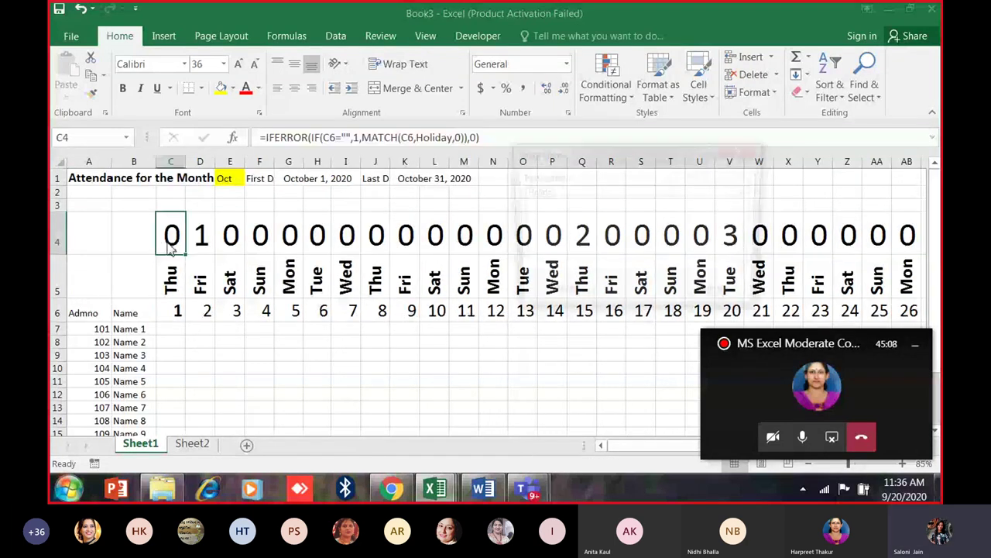
pyautogui.doubleClick(172, 246)
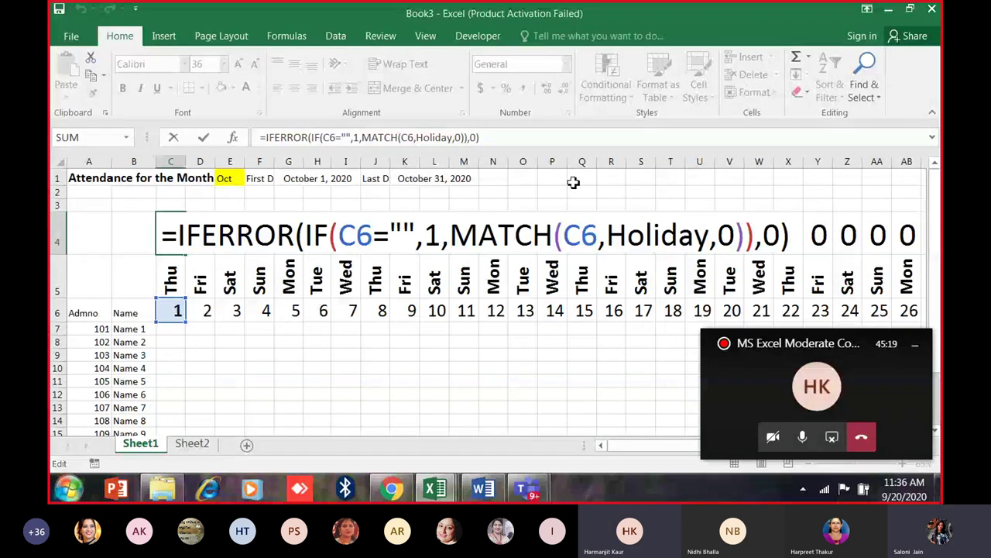
pyautogui.doubleClick(474, 138)
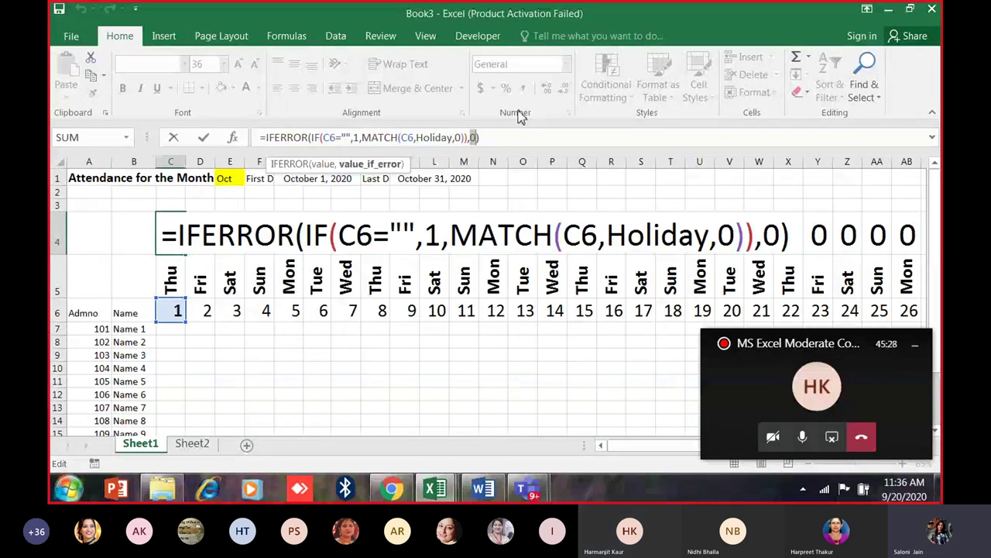
pyautogui.hotkey('ctrl', 'Return')
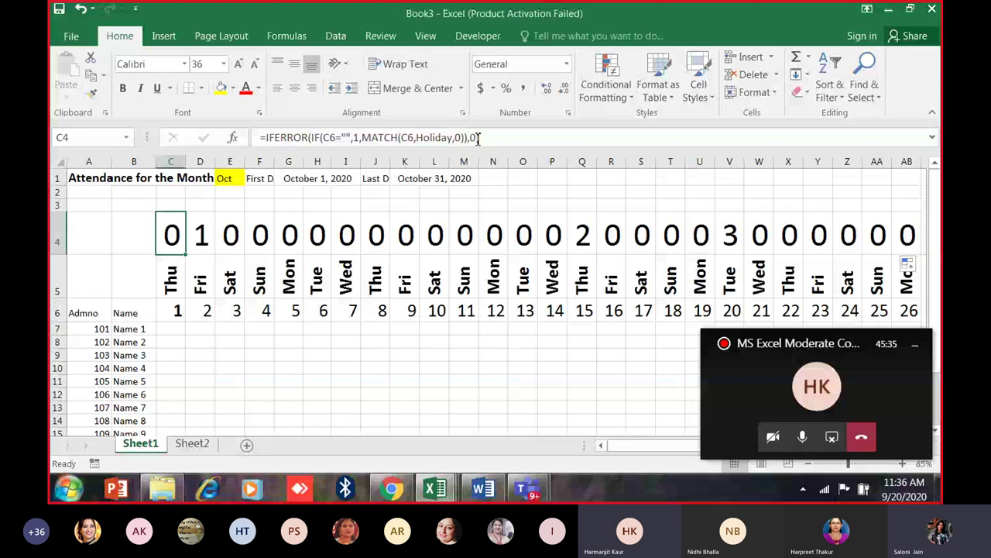
pyautogui.click(175, 328)
pyautogui.click(172, 254)
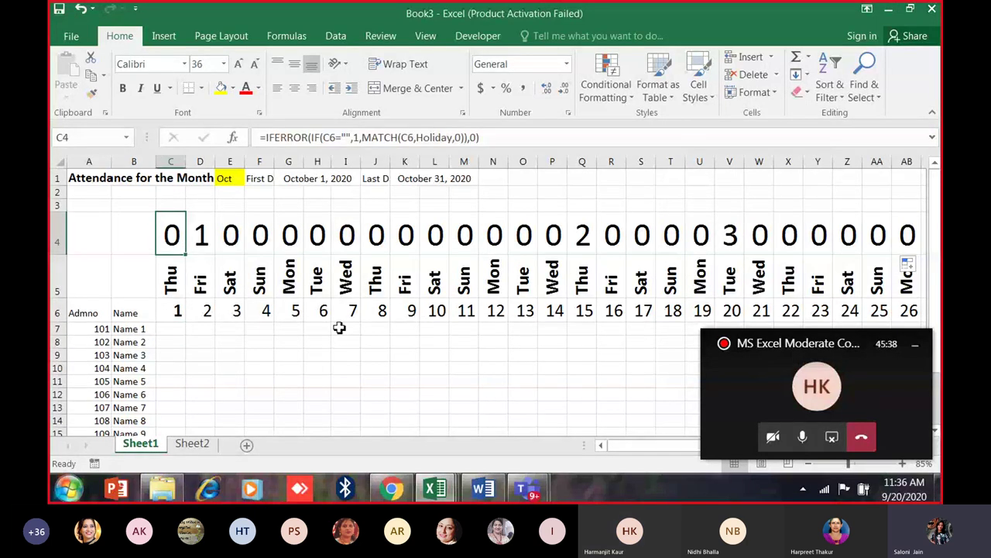
# Compare the row 4 match cells above days 2, 15, 20 and 30 with those above ordinary days.
pyautogui.scroll(-1, 339, 328)
pyautogui.press('Right')
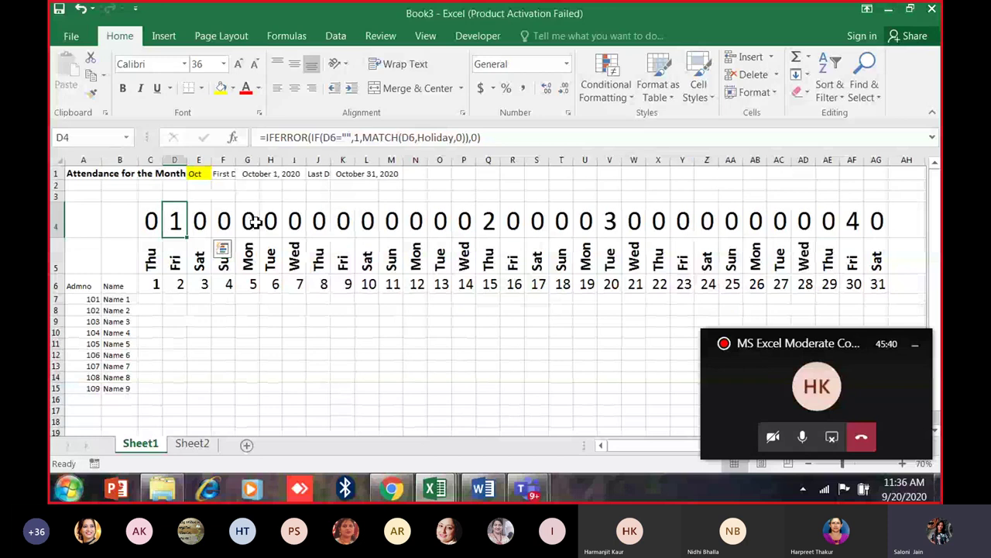
pyautogui.click(150, 222)
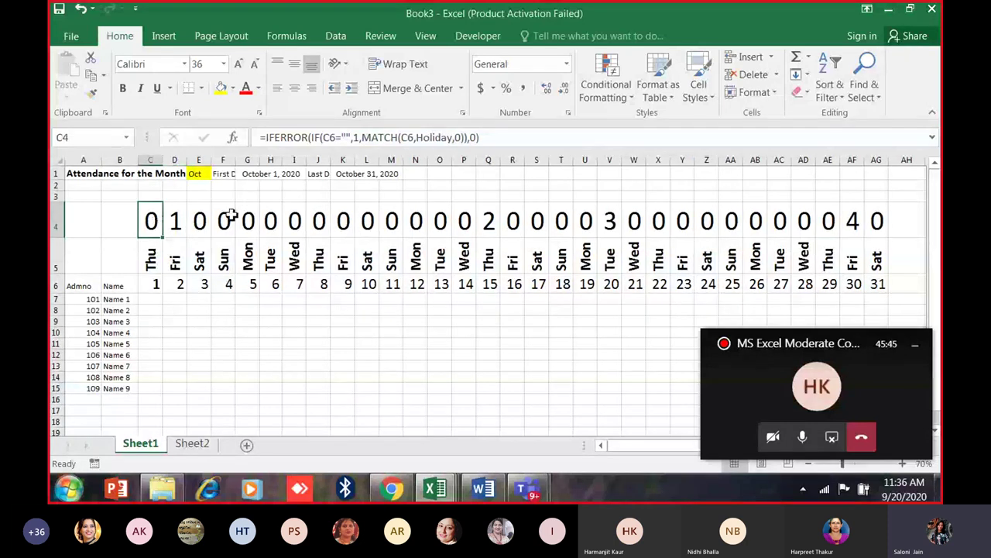
pyautogui.click(169, 218)
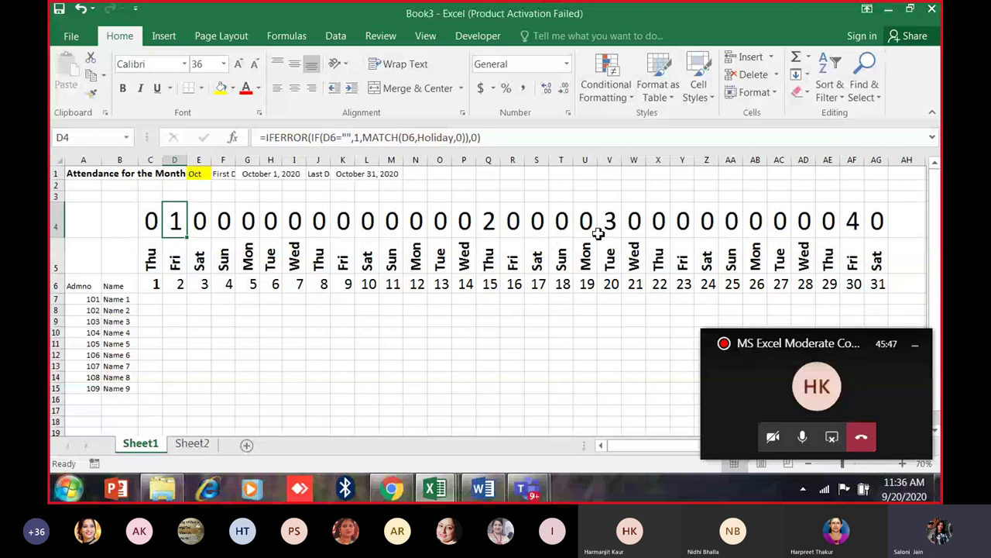
pyautogui.click(493, 222)
pyautogui.click(631, 222)
pyautogui.click(604, 223)
pyautogui.click(852, 223)
pyautogui.click(319, 222)
pyautogui.click(151, 223)
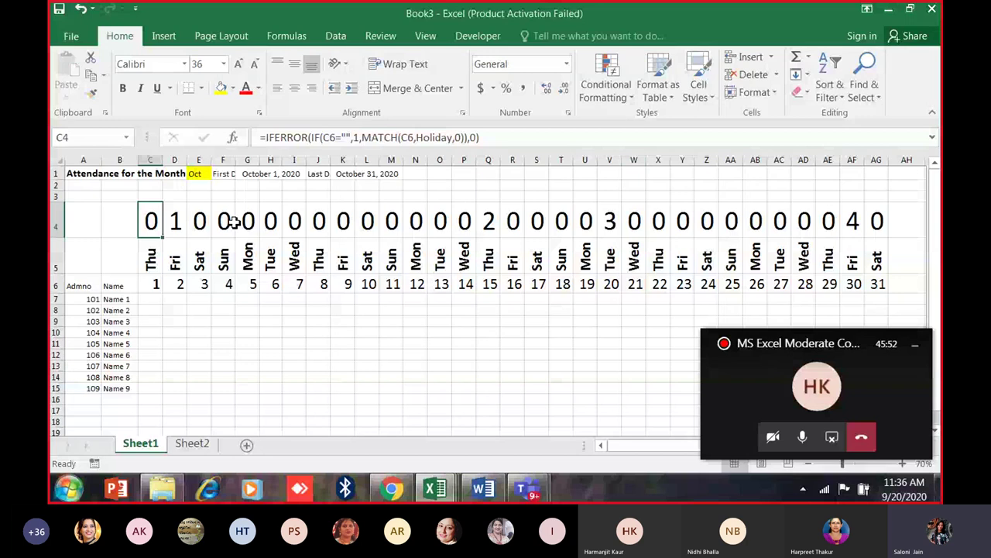
pyautogui.keyDown('ctrl'); pyautogui.scroll(1, 100, 192); pyautogui.keyUp('ctrl')
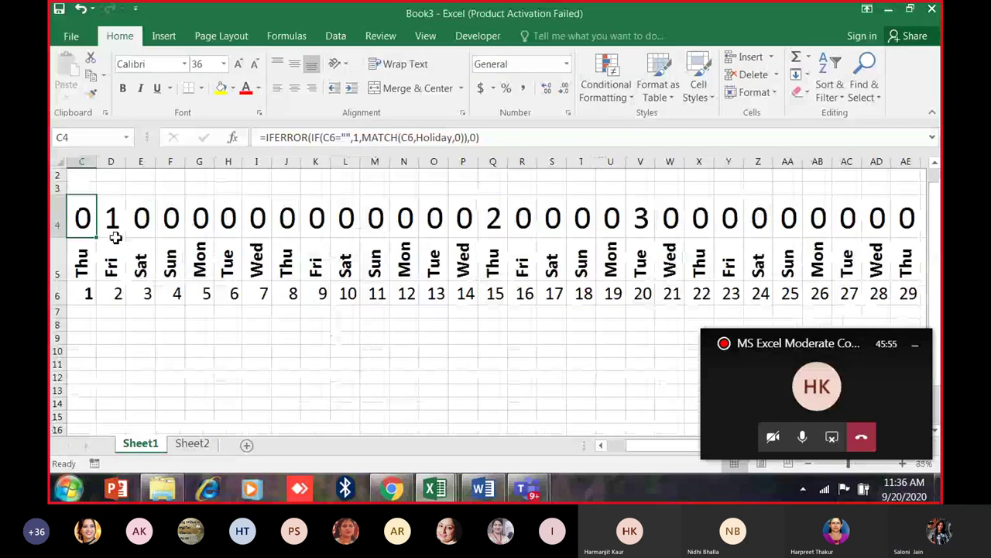
pyautogui.hscroll(-2, 135, 224)
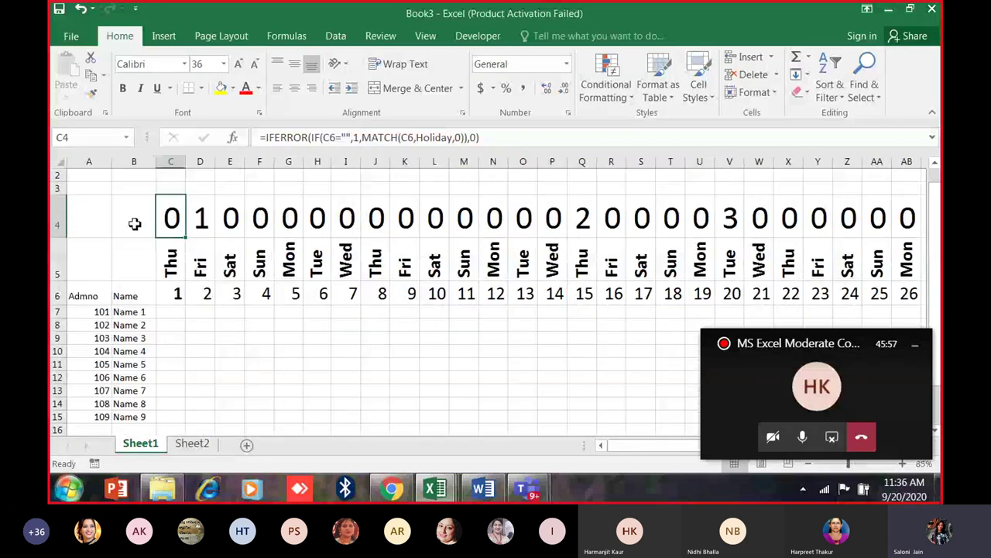
pyautogui.keyDown('ctrl'); pyautogui.scroll(-2, 161, 224); pyautogui.keyUp('ctrl')
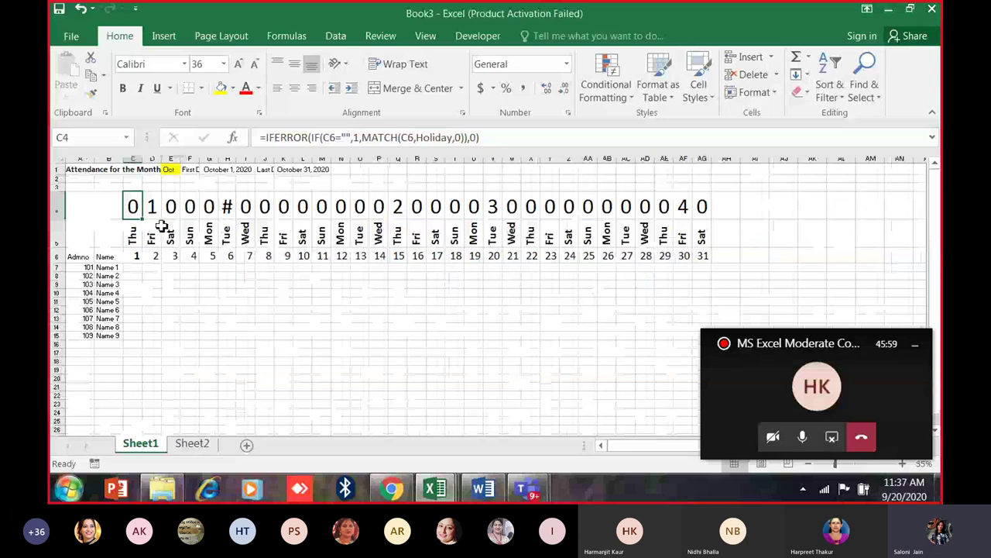
# Examine the holiday-match values in row 4 and the Sunday cells in the weekday row 5.
pyautogui.moveTo(133, 206); pyautogui.dragTo(683, 206)
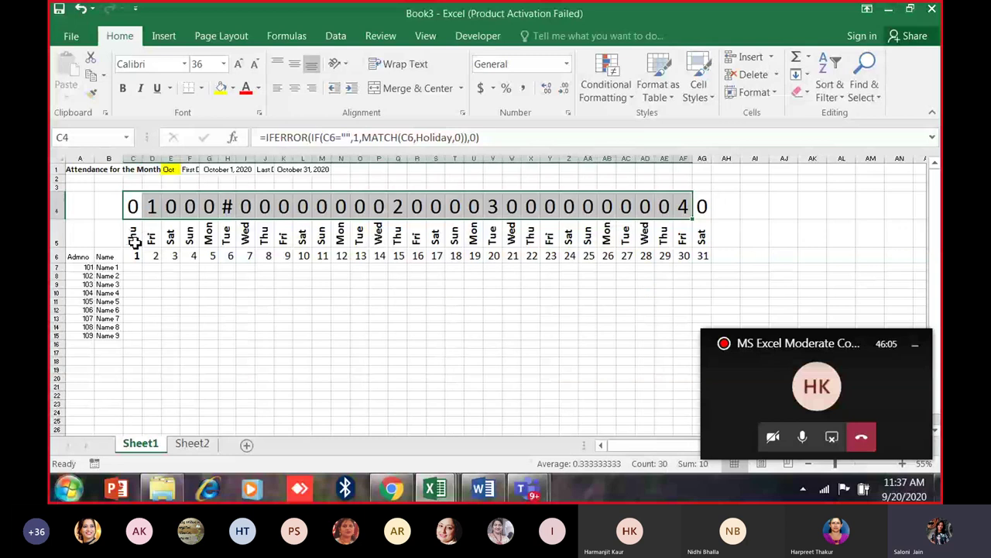
pyautogui.click(189, 238)
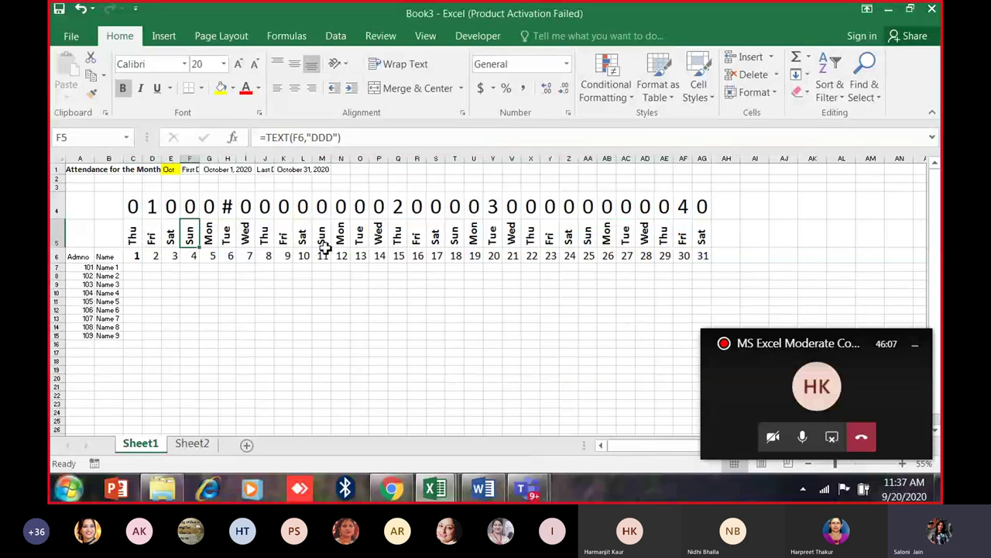
pyautogui.click(323, 239)
pyautogui.click(455, 241)
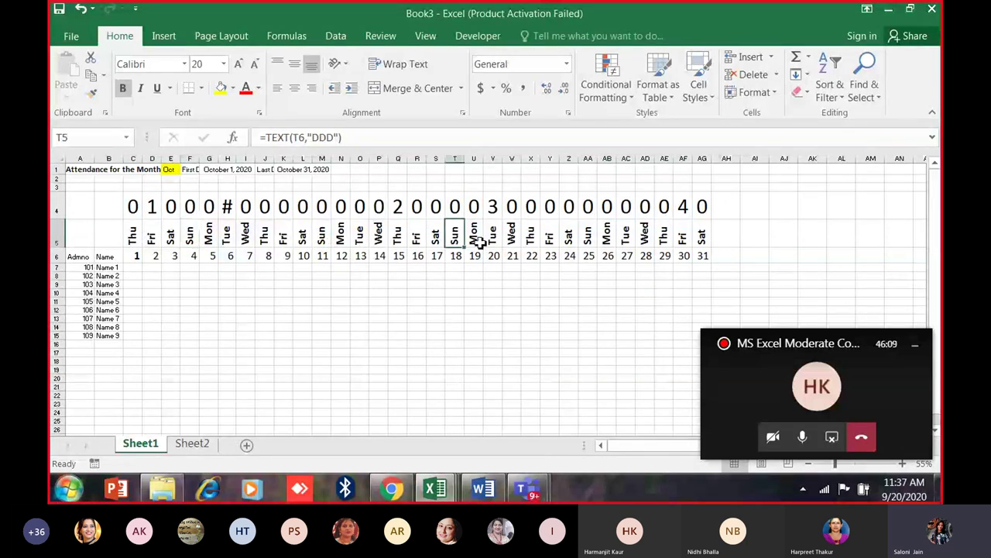
pyautogui.press('Right')
pyautogui.press('Right')
pyautogui.press('Right')
pyautogui.press('Right')
pyautogui.press('Right')
pyautogui.press('Right')
pyautogui.press('Right')
pyautogui.press('Right')
pyautogui.press('Right')
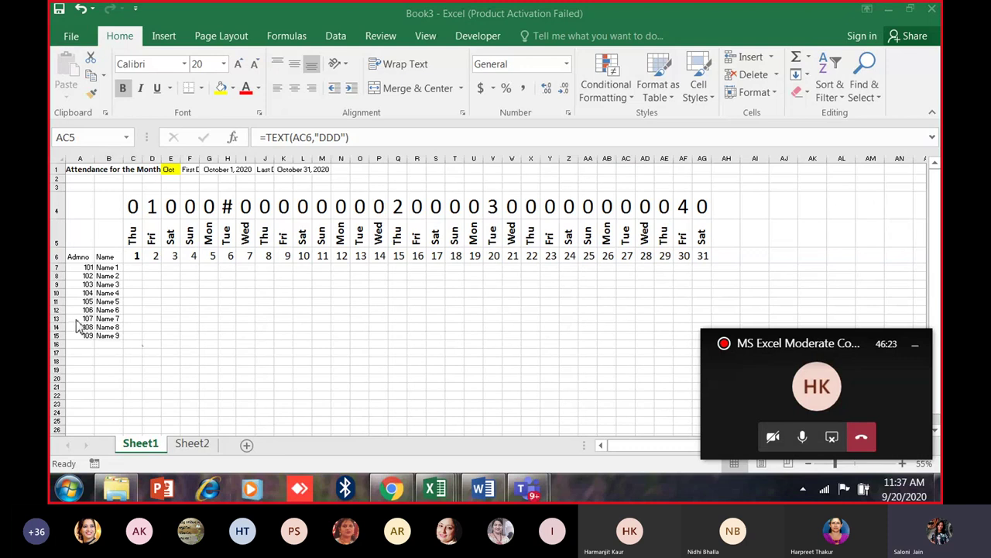
# Create a formula-based conditional formatting rule for C5:AG6 with the formula =or(c$5="Sun").
pyautogui.moveTo(131, 236); pyautogui.dragTo(699, 257)
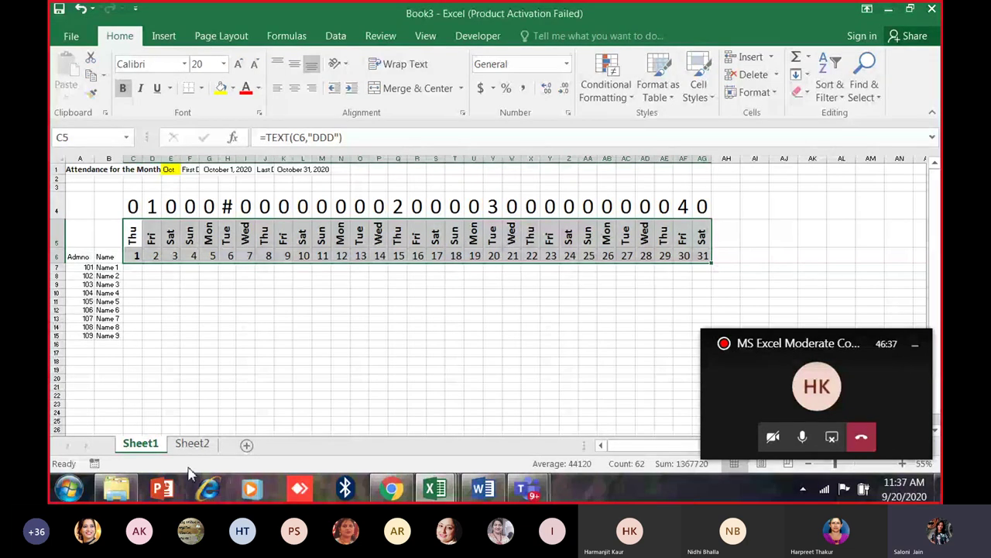
pyautogui.click(619, 94)
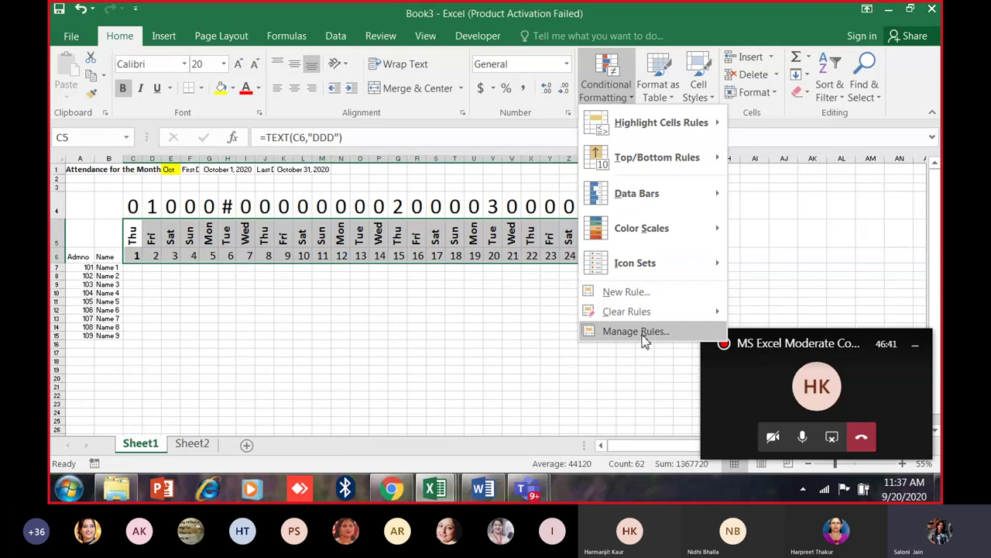
pyautogui.click(637, 295)
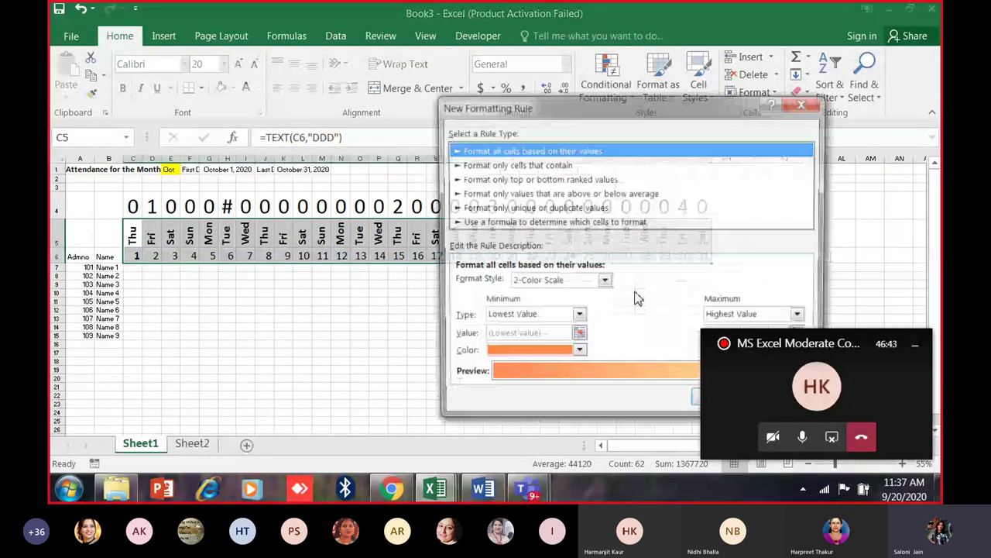
pyautogui.moveTo(577, 112); pyautogui.dragTo(595, 32)
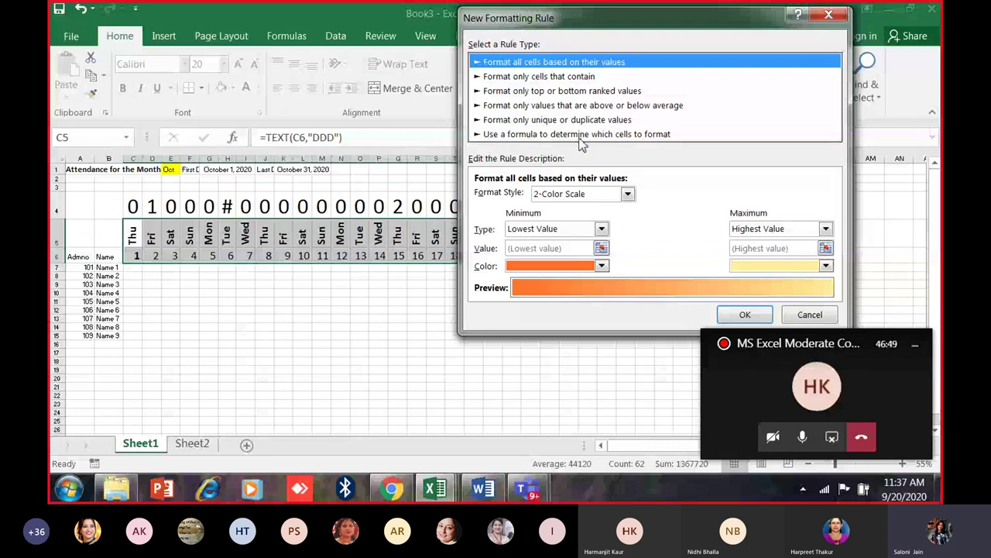
pyautogui.click(581, 135)
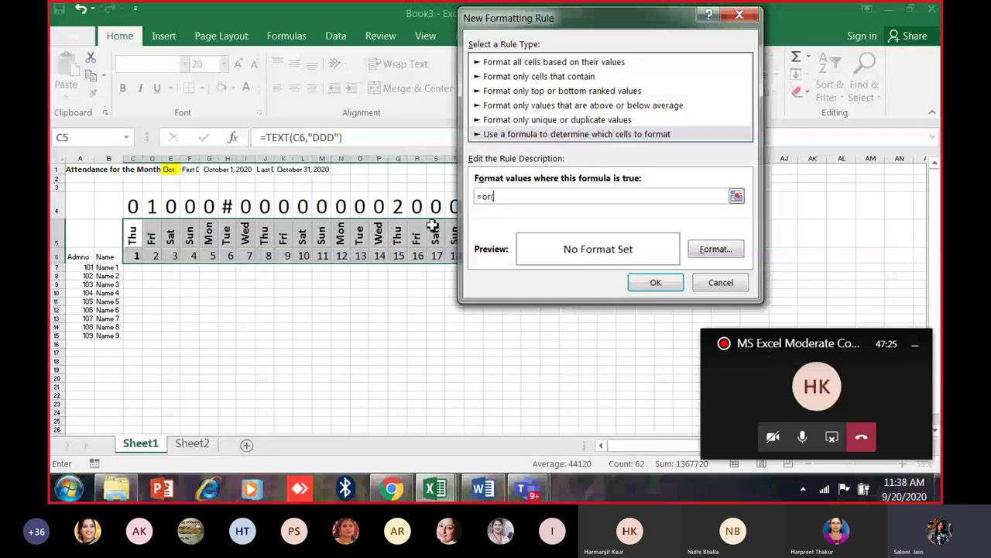
pyautogui.write('c')
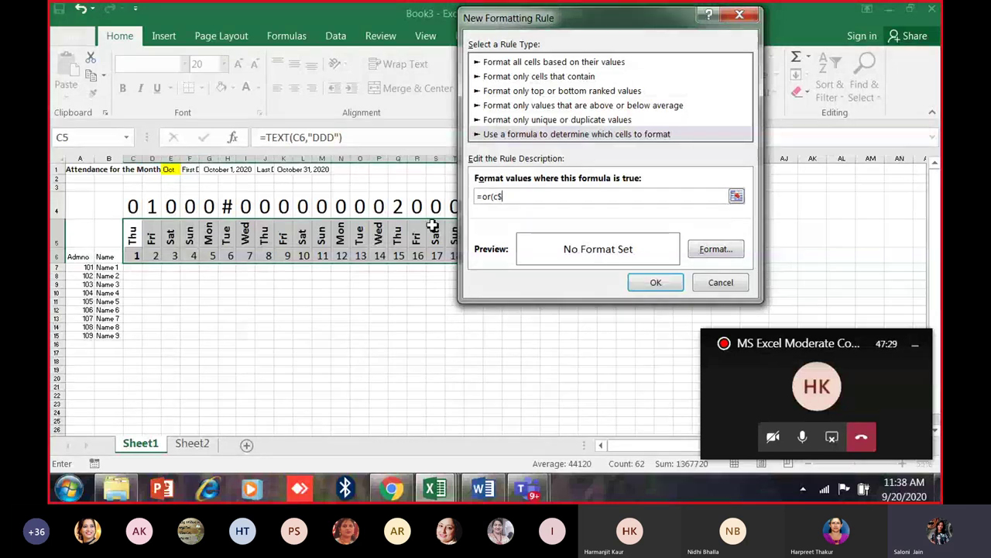
pyautogui.write('$5')
pyautogui.write('="Sun"')
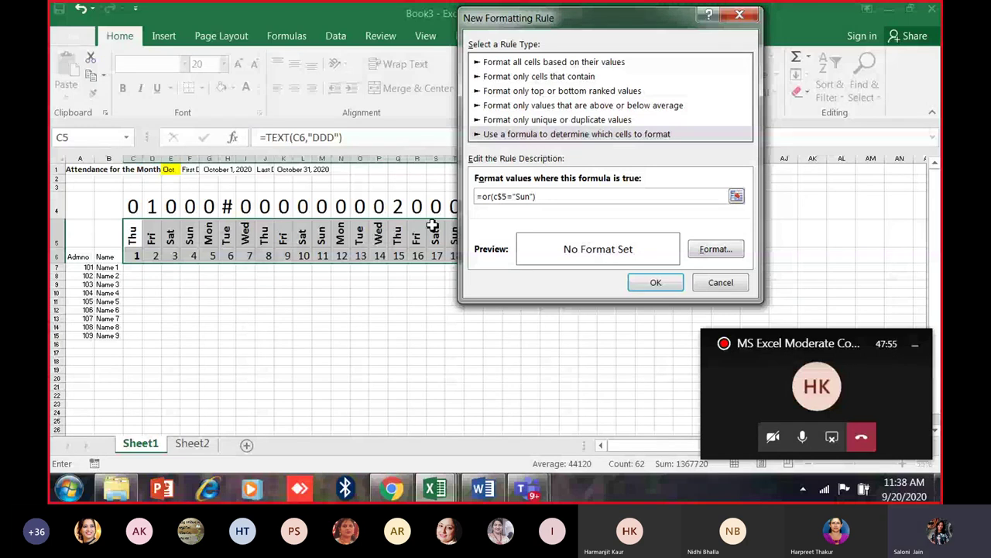
# Give the new Sunday rule a red fill and apply it to the weekday and date rows.
pyautogui.click(735, 249)
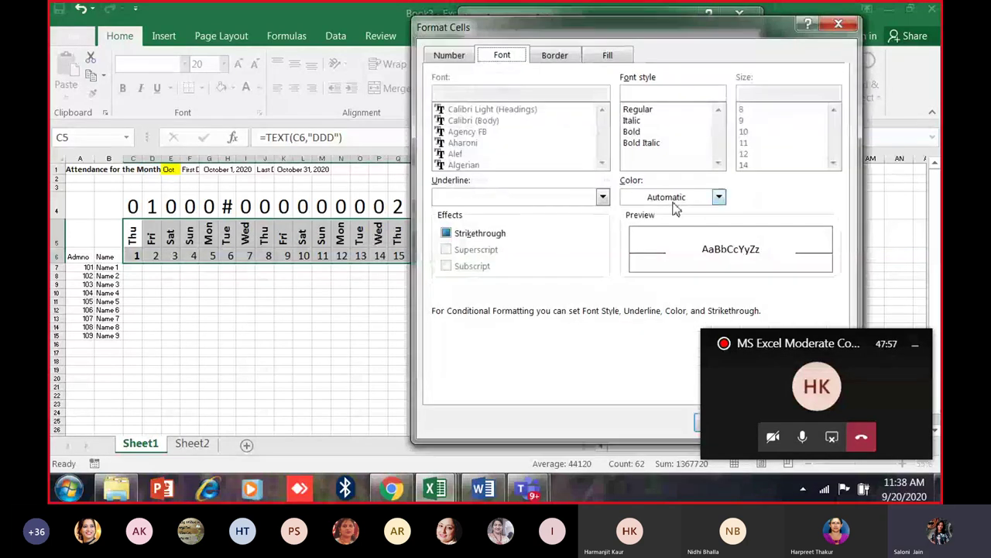
pyautogui.moveTo(555, 23); pyautogui.dragTo(368, 55)
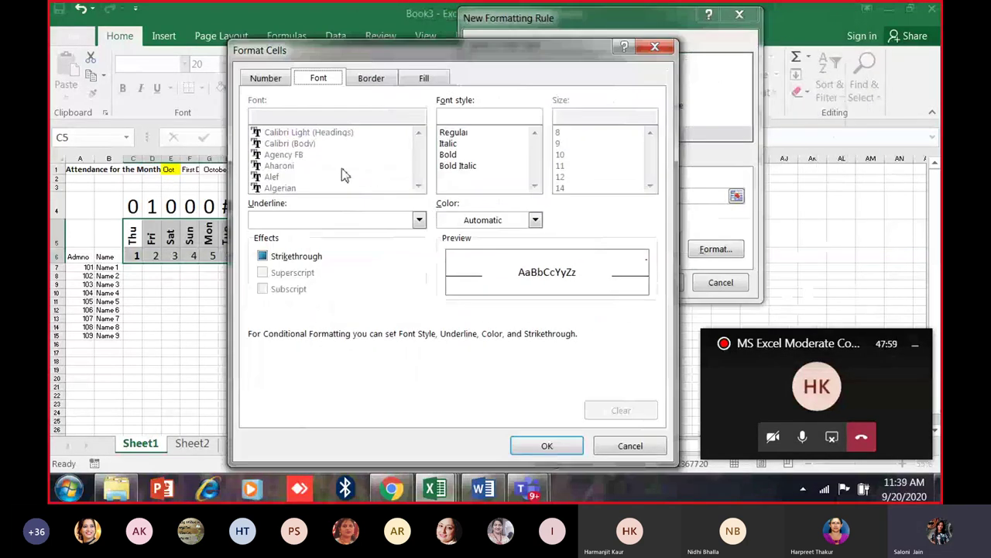
pyautogui.click(534, 220)
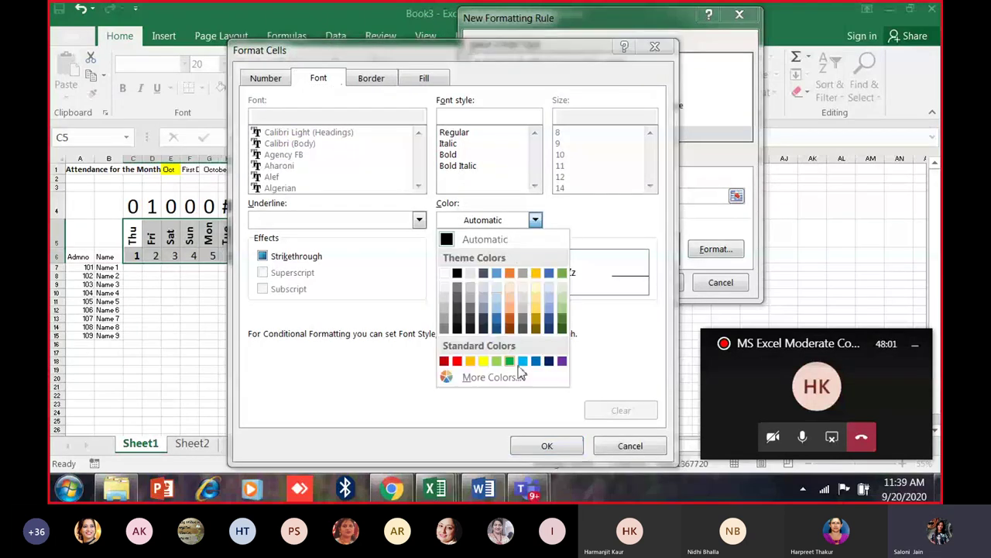
pyautogui.click(419, 79)
pyautogui.click(419, 79)
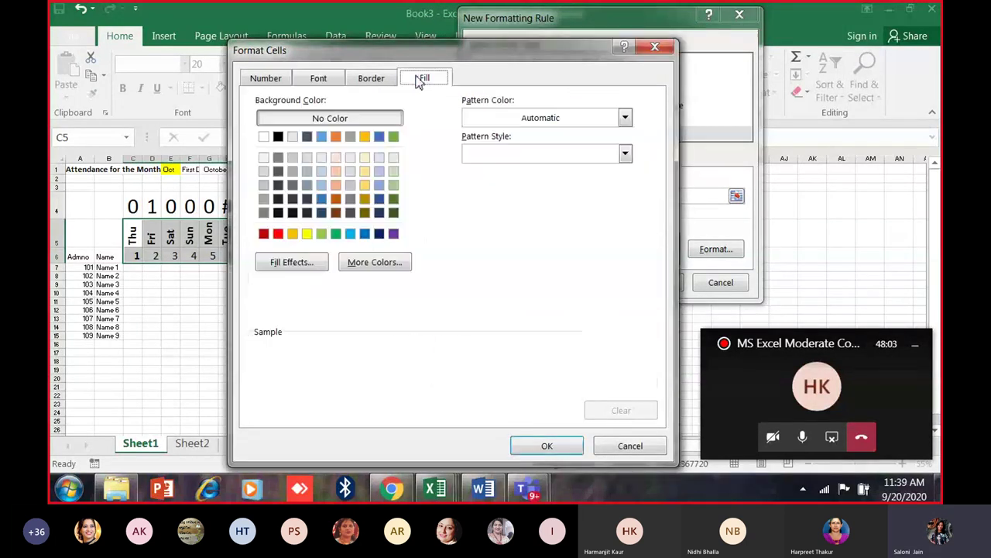
pyautogui.click(278, 234)
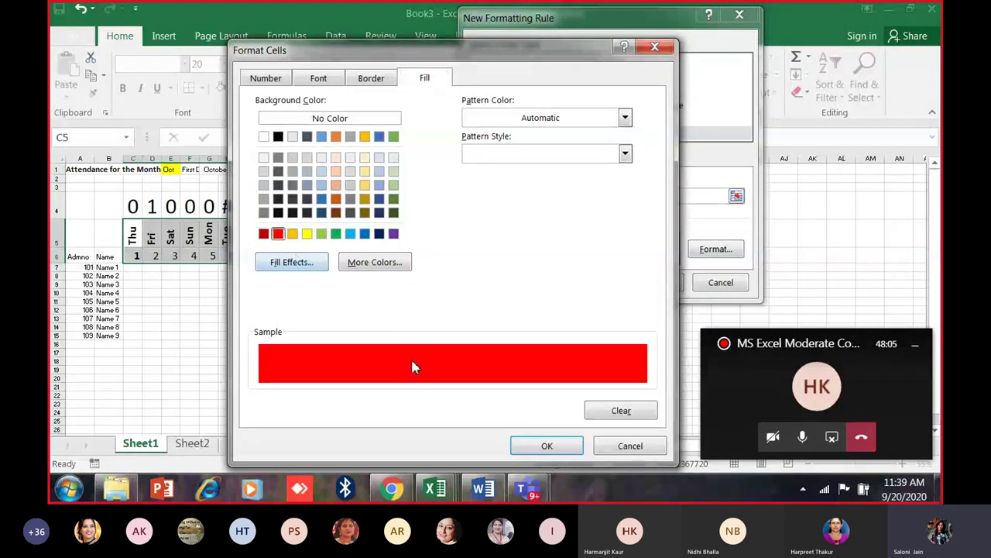
pyautogui.click(547, 446)
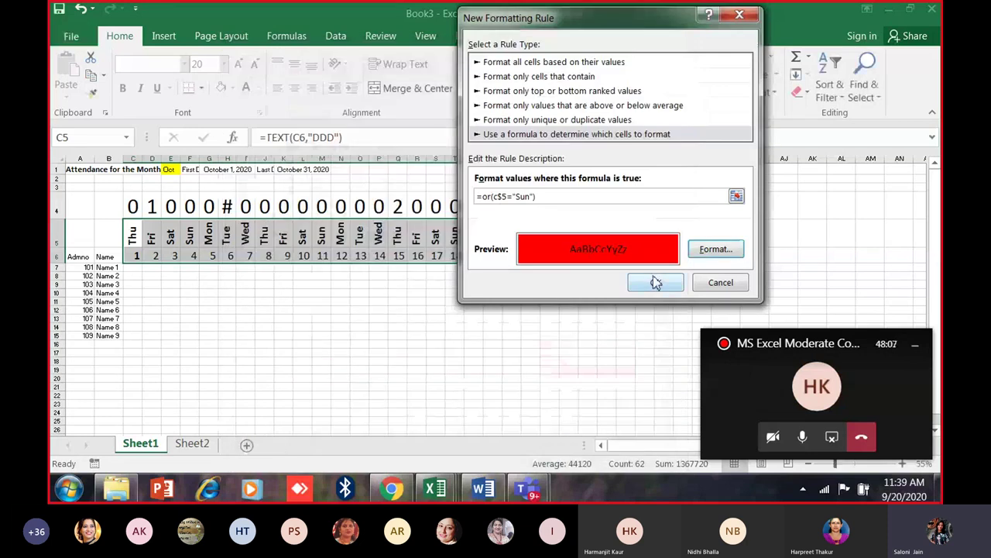
pyautogui.click(654, 282)
# Examine the Sunday cells in weekday row 5 above days 4, 11, 18 and 25.
pyautogui.click(454, 318)
pyautogui.click(189, 234)
pyautogui.click(321, 234)
pyautogui.click(455, 234)
pyautogui.click(588, 234)
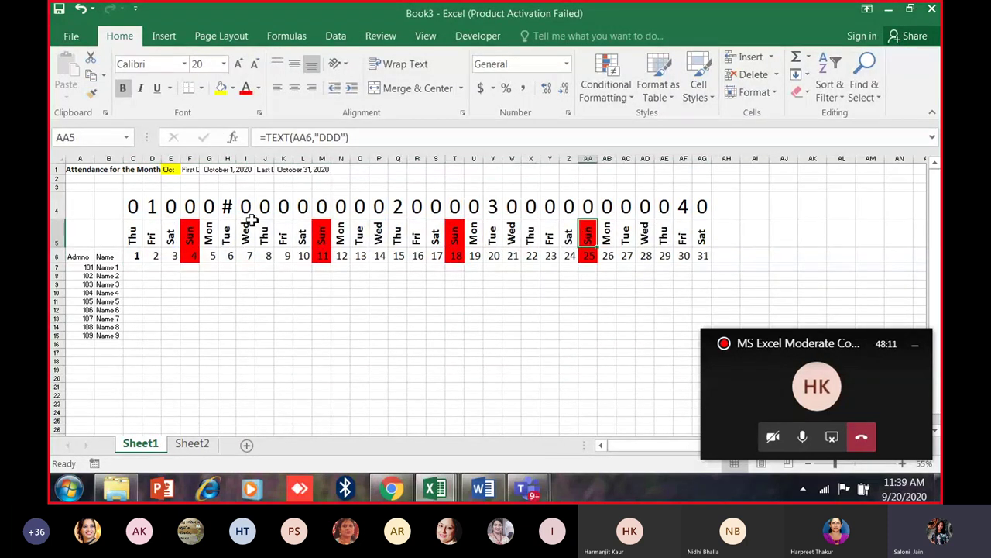
pyautogui.moveTo(195, 235); pyautogui.dragTo(596, 233)
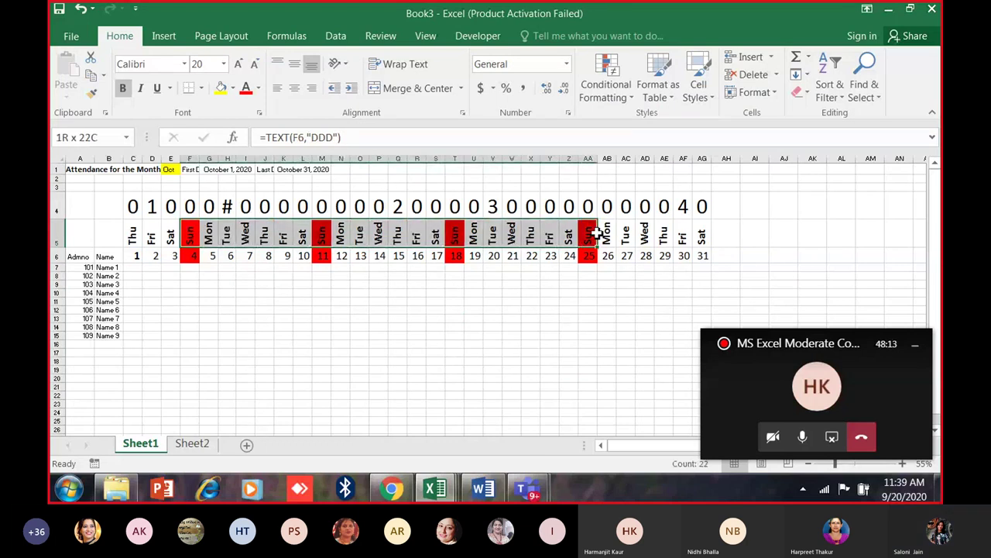
pyautogui.click(190, 234)
pyautogui.click(321, 234)
pyautogui.click(471, 235)
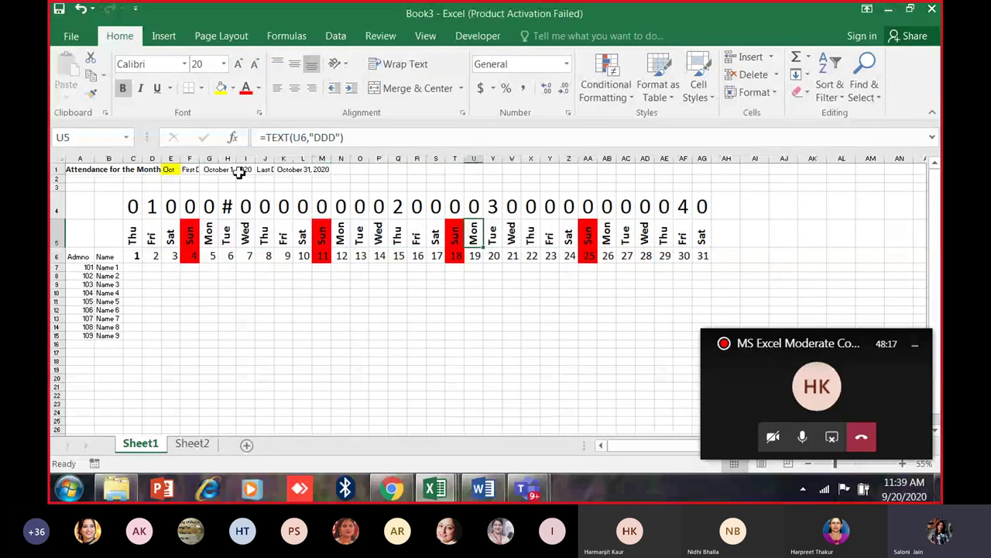
# Set the attendance month in E1 to Nov to test the Sunday highlighting.
pyautogui.click(172, 170)
pyautogui.click(186, 169)
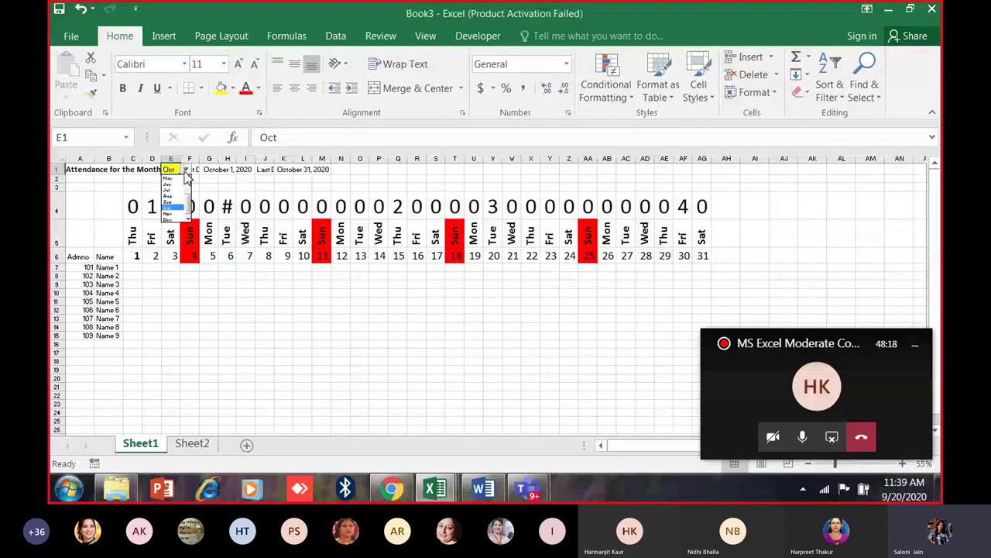
pyautogui.click(178, 208)
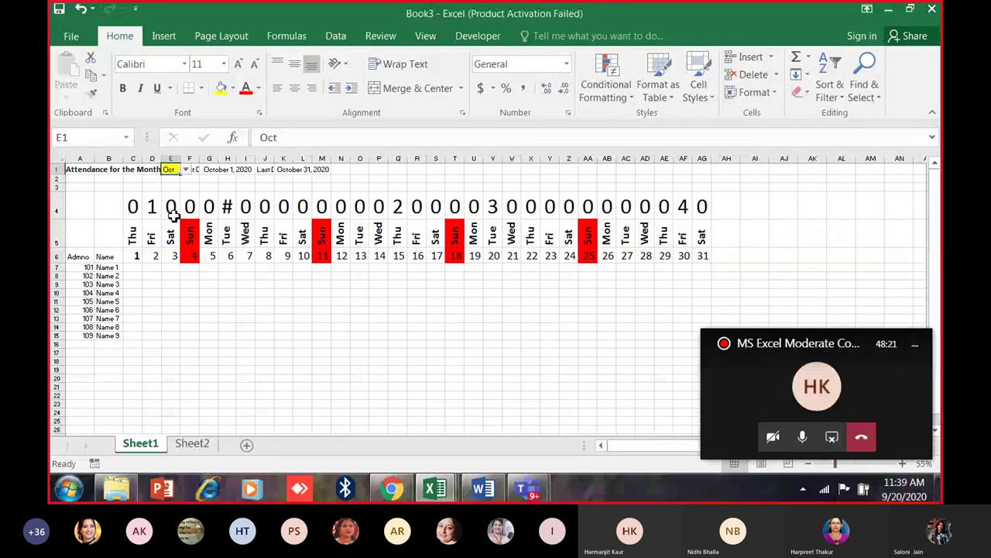
pyautogui.scroll(3, 167, 171)
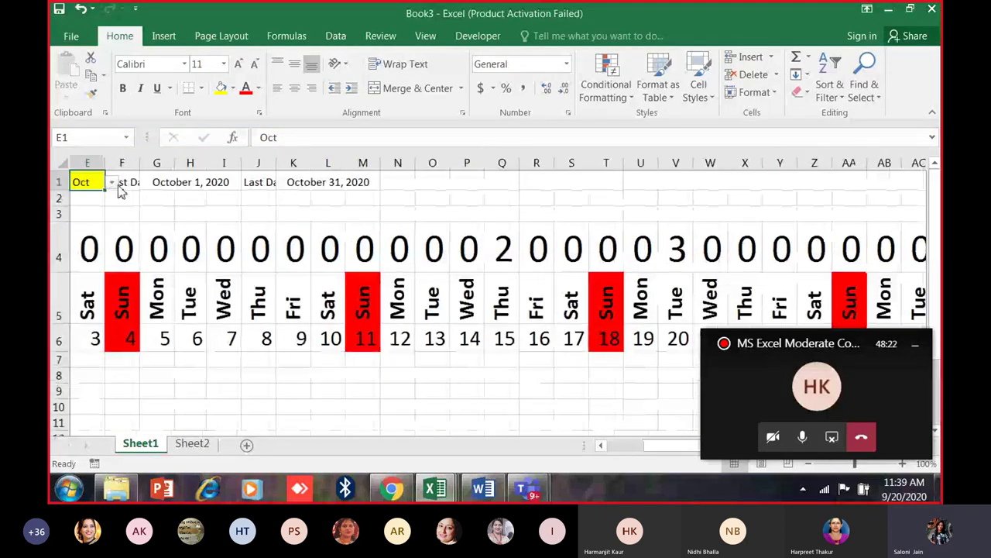
pyautogui.click(113, 182)
pyautogui.click(90, 230)
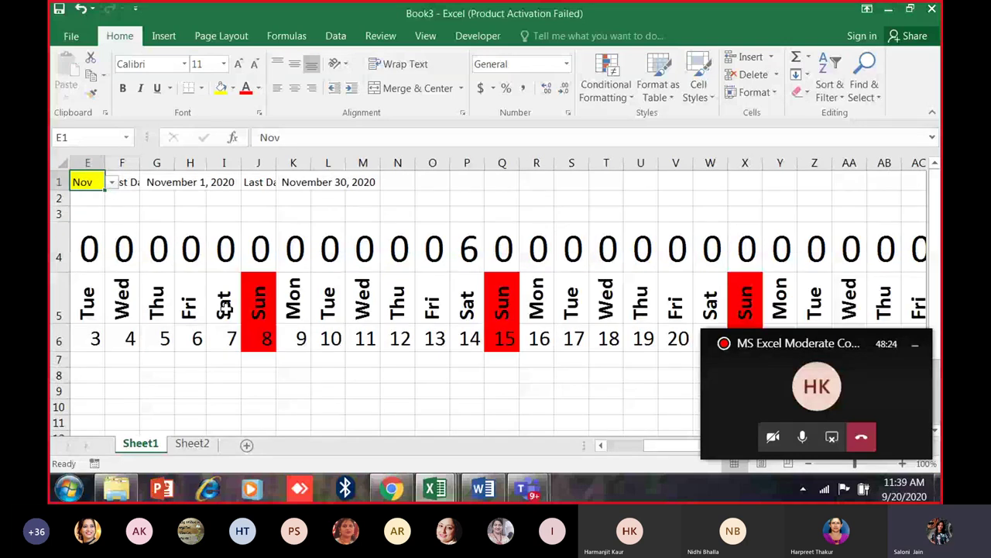
# Test the Sunday highlighting further by changing the month in E1 to Jul and back to Nov.
pyautogui.scroll(-3, 224, 308)
pyautogui.click(186, 169)
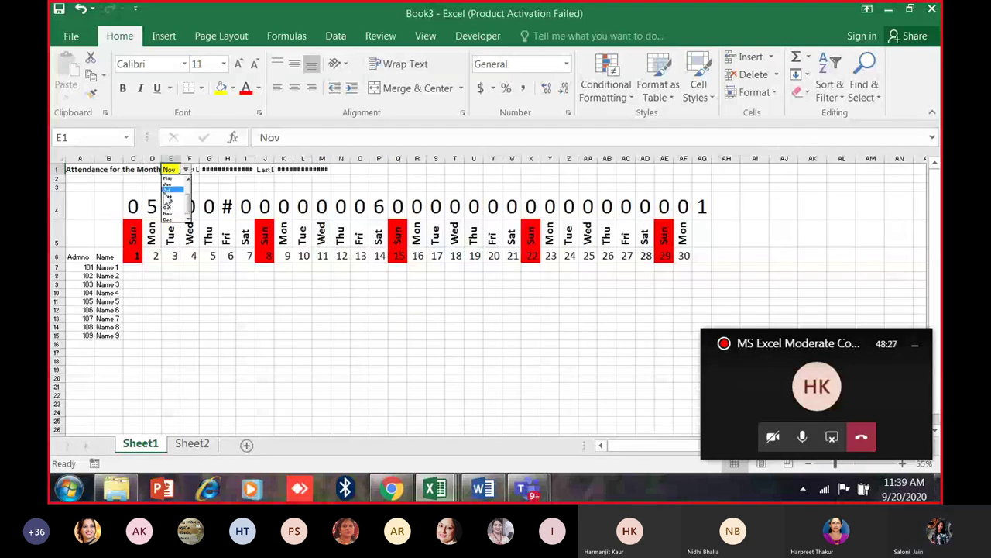
pyautogui.click(168, 189)
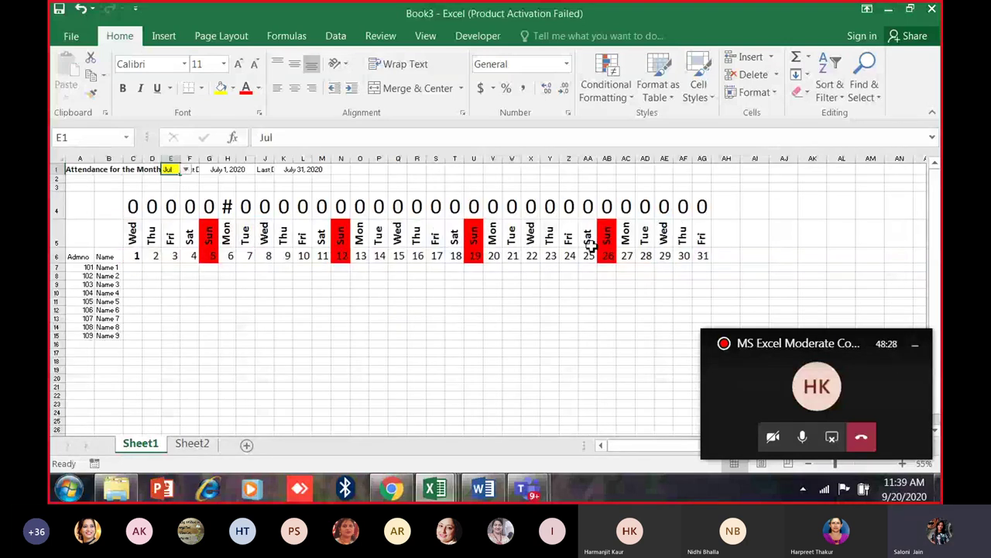
pyautogui.click(186, 169)
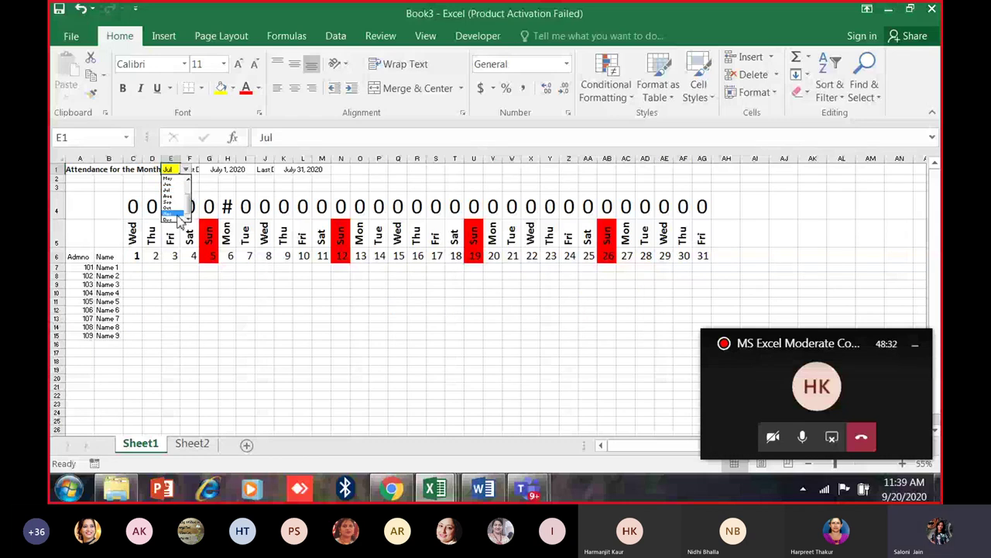
pyautogui.click(168, 214)
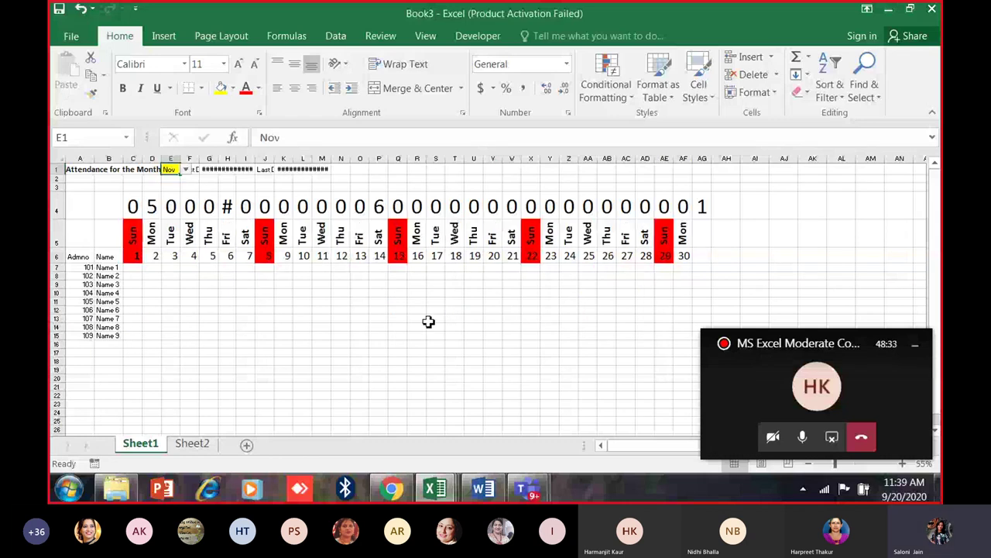
pyautogui.click(185, 169)
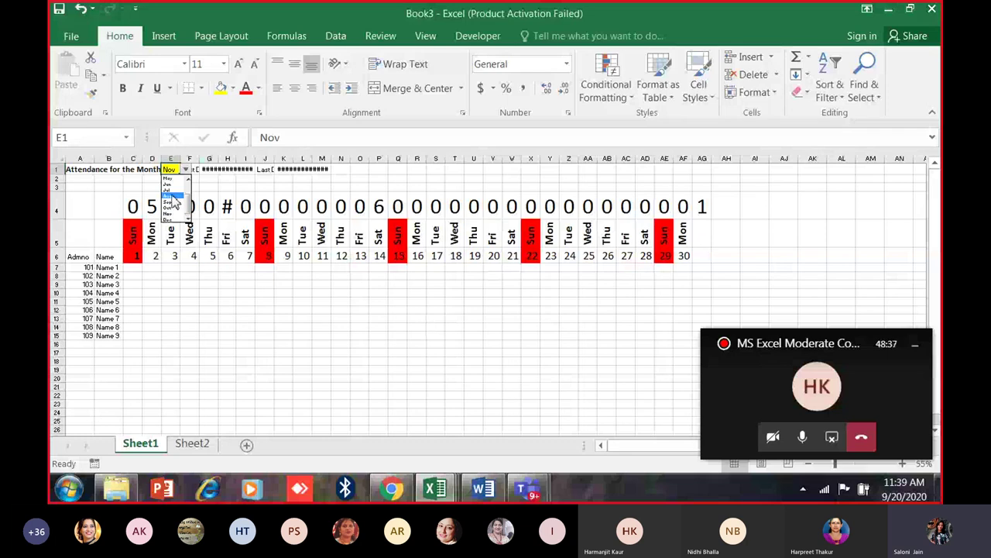
pyautogui.press('Escape')
# Set the attendance month in E1 to Sep as another test of the Sunday highlighting.
pyautogui.scroll(3, 174, 188)
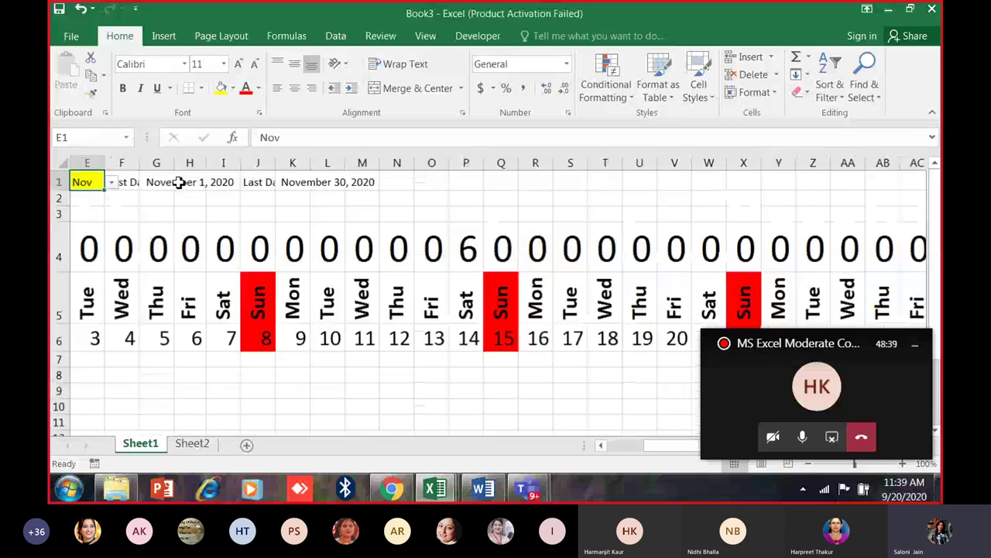
pyautogui.click(112, 182)
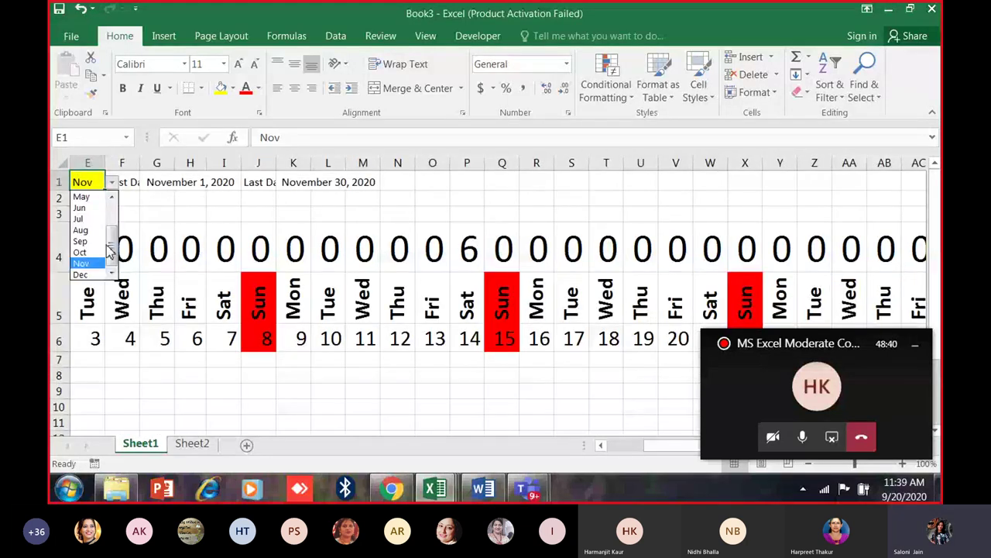
pyautogui.click(84, 241)
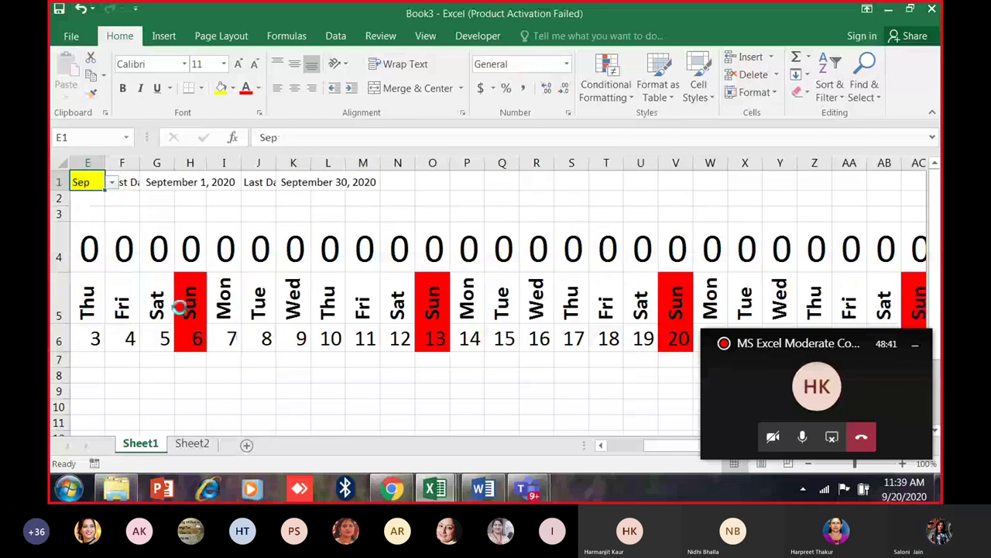
# Return the attendance month in E1 to Oct.
pyautogui.scroll(-2, 180, 307)
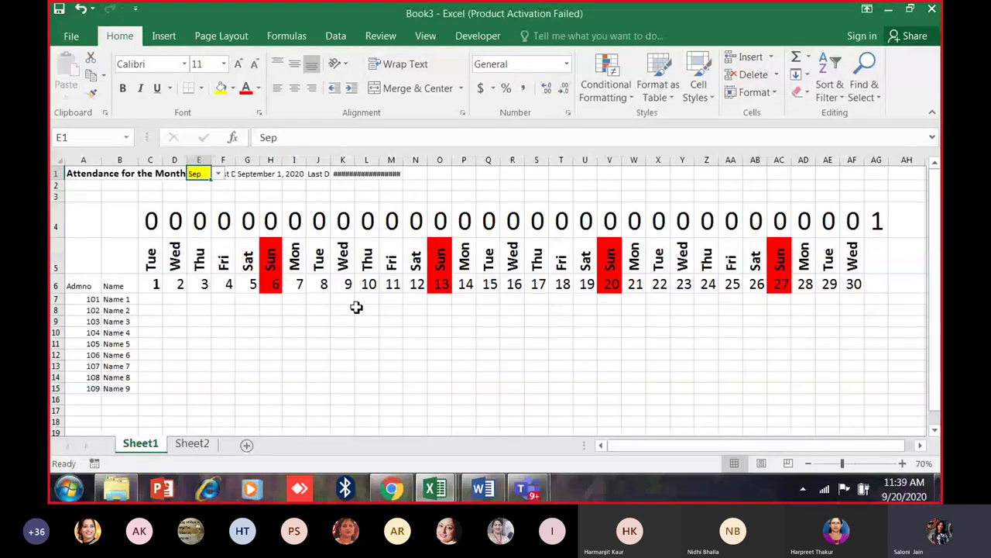
pyautogui.click(219, 174)
pyautogui.click(199, 220)
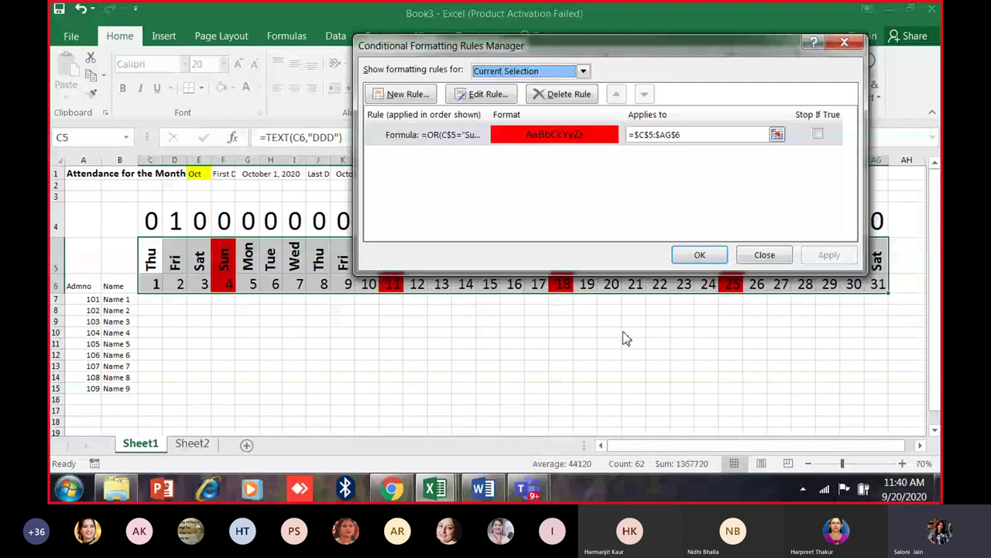
# Add a formula-based conditional formatting rule to C5:AG6 that uses =countif(Holiday,C$6).
pyautogui.press('Escape')
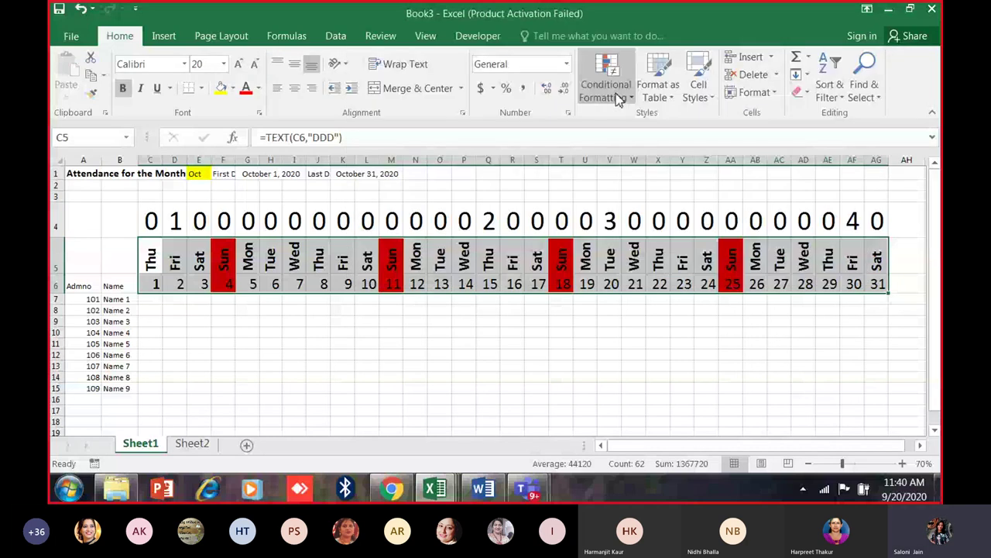
pyautogui.click(619, 99)
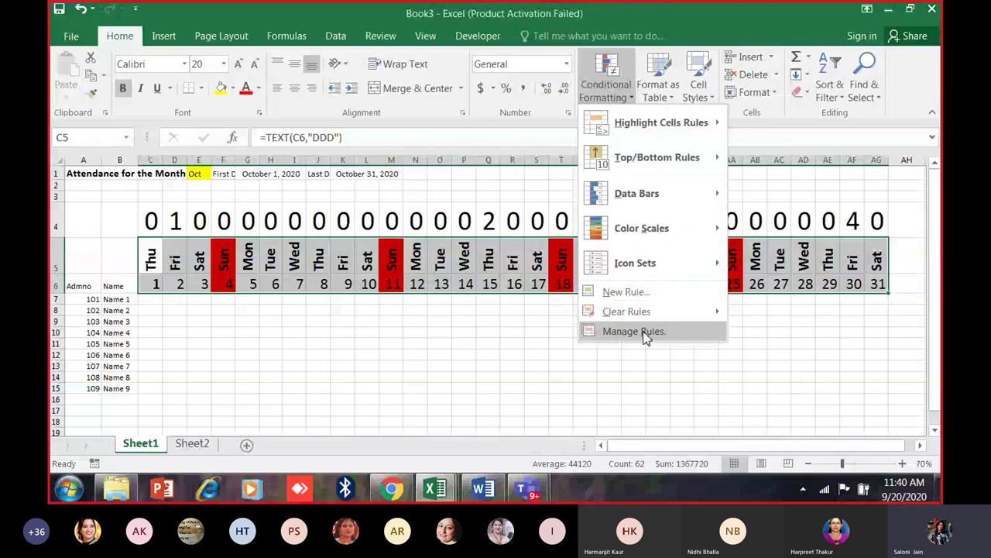
pyautogui.click(635, 332)
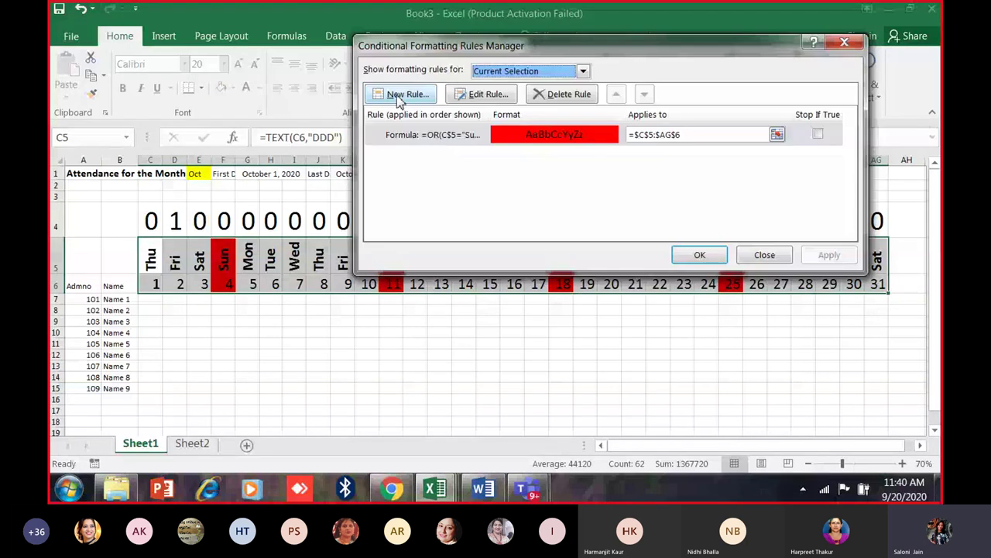
pyautogui.click(400, 95)
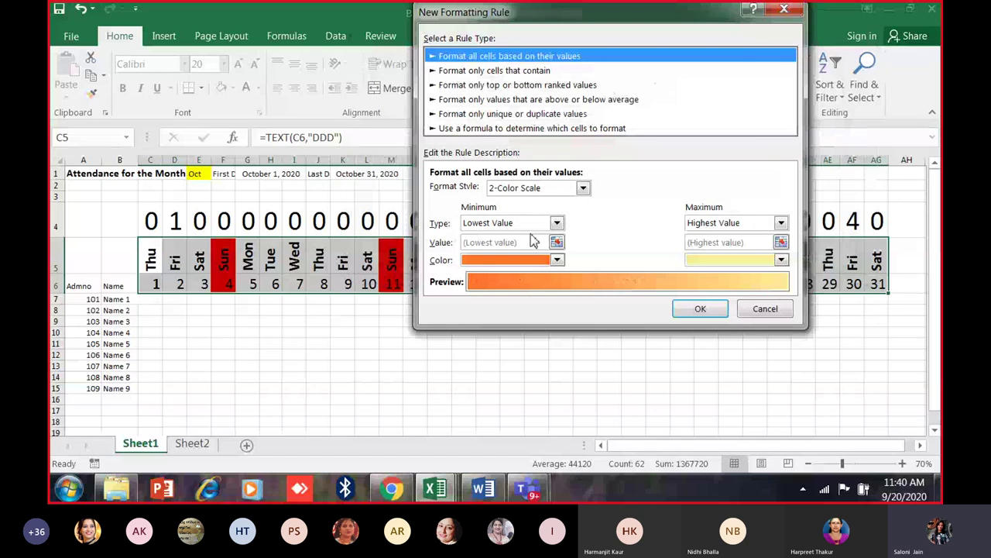
pyautogui.click(532, 127)
pyautogui.click(511, 190)
pyautogui.write('=countif')
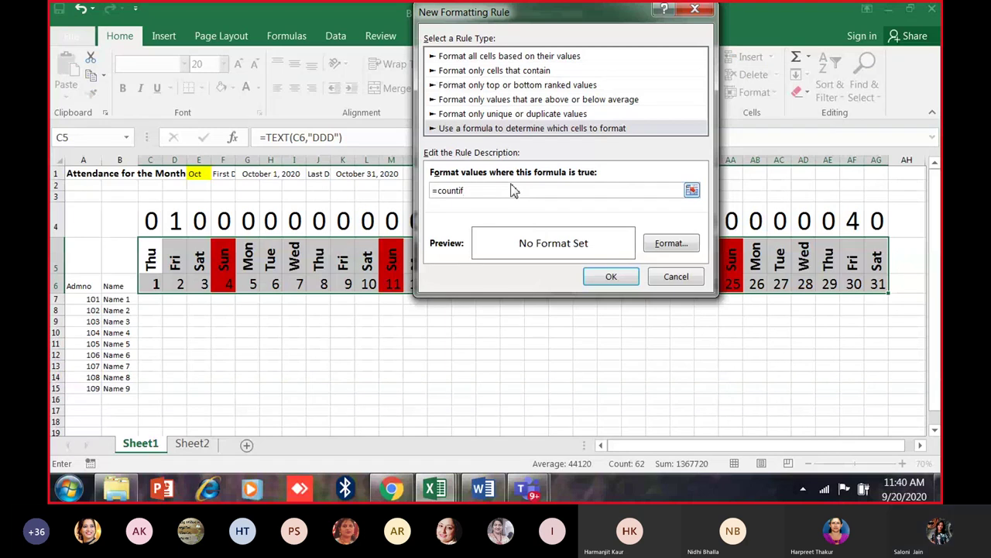
pyautogui.write('(')
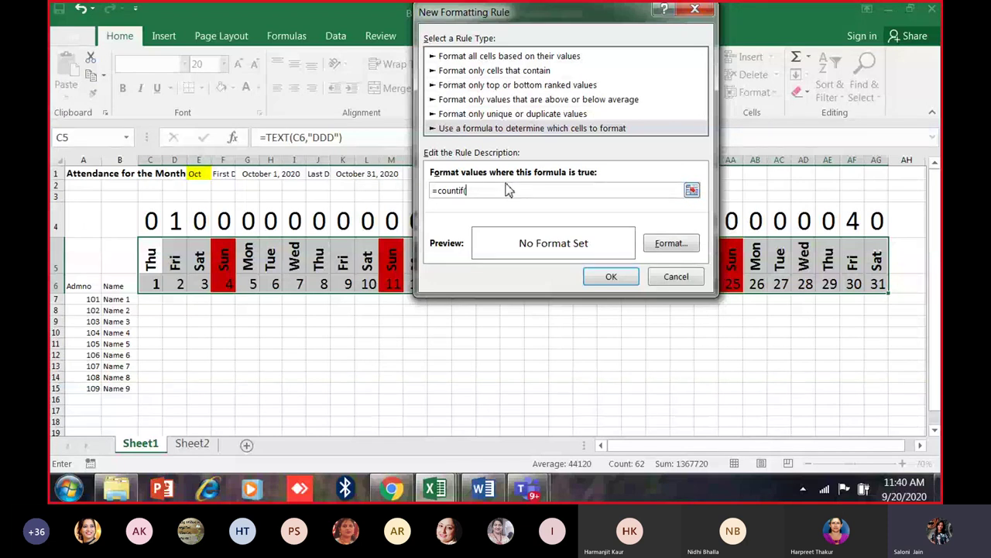
pyautogui.write('Holday')
pyautogui.press('BackSpace')
pyautogui.write('y')
pyautogui.press('BackSpace')
pyautogui.press('BackSpace')
pyautogui.press('BackSpace')
pyautogui.press('BackSpace')
pyautogui.write('iday,')
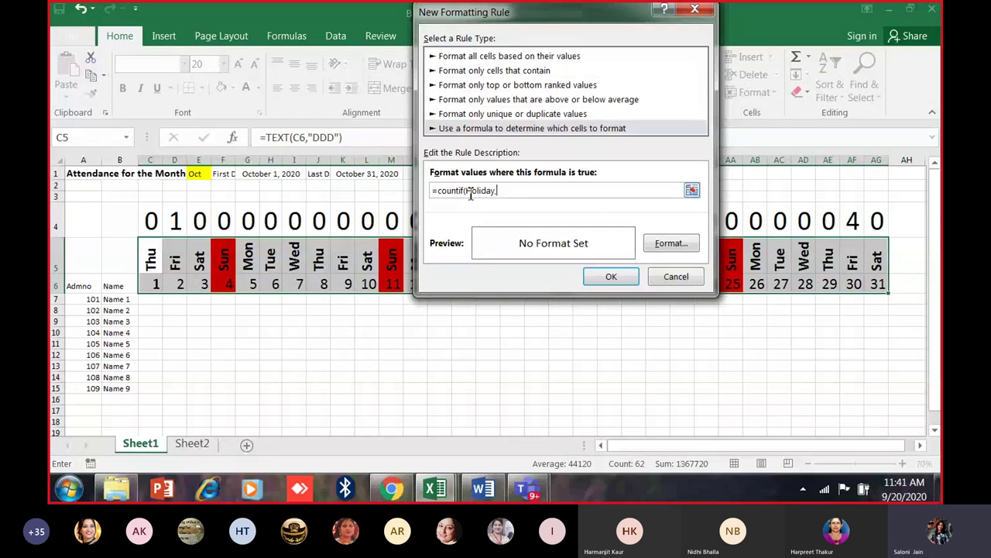
pyautogui.write('C$6')
pyautogui.write(')')
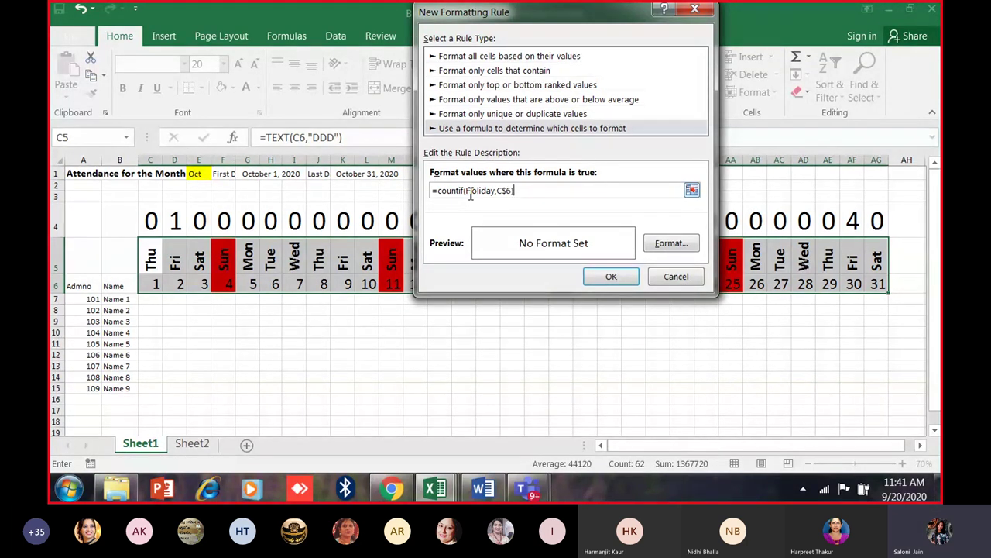
# Give the holiday rule a green fill and apply it to the day and date rows.
pyautogui.click(650, 246)
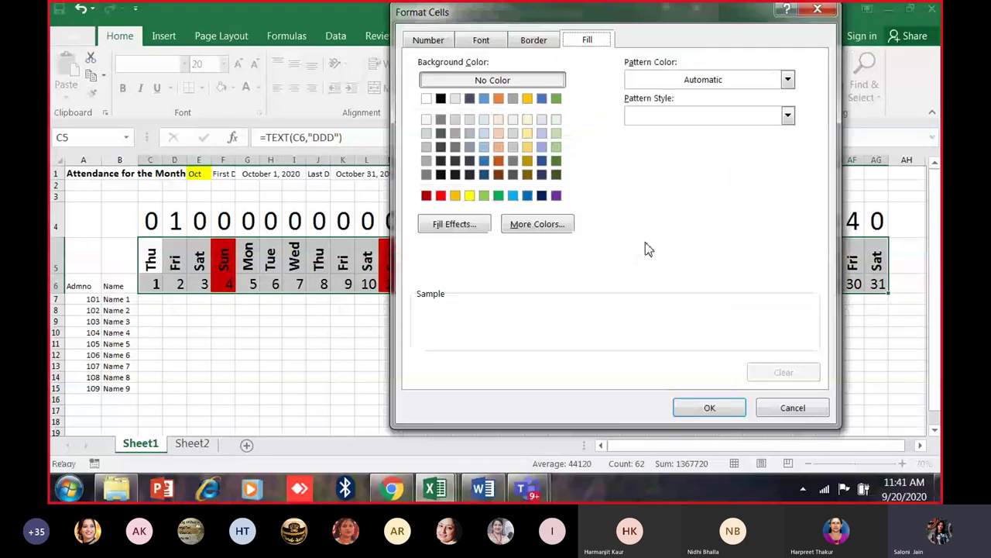
pyautogui.click(498, 195)
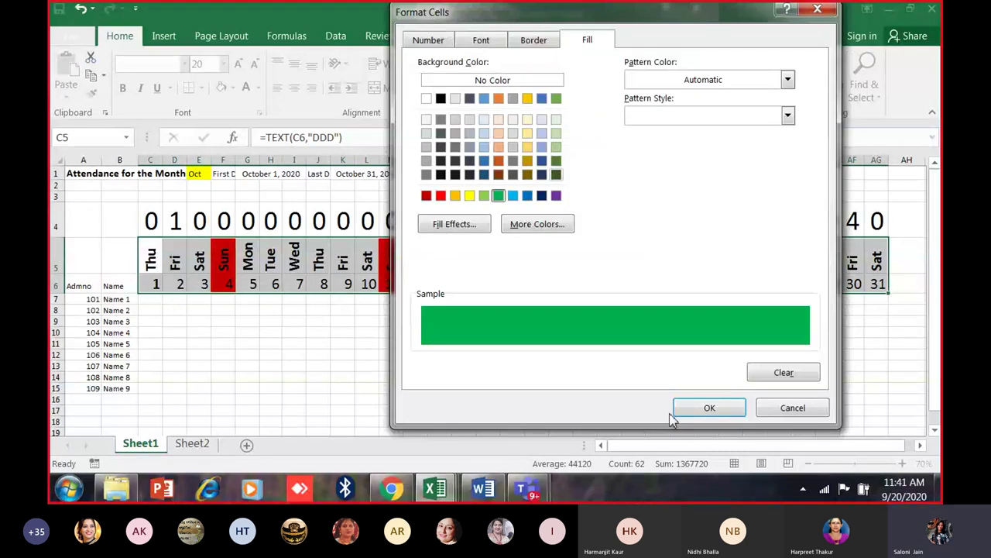
pyautogui.click(701, 408)
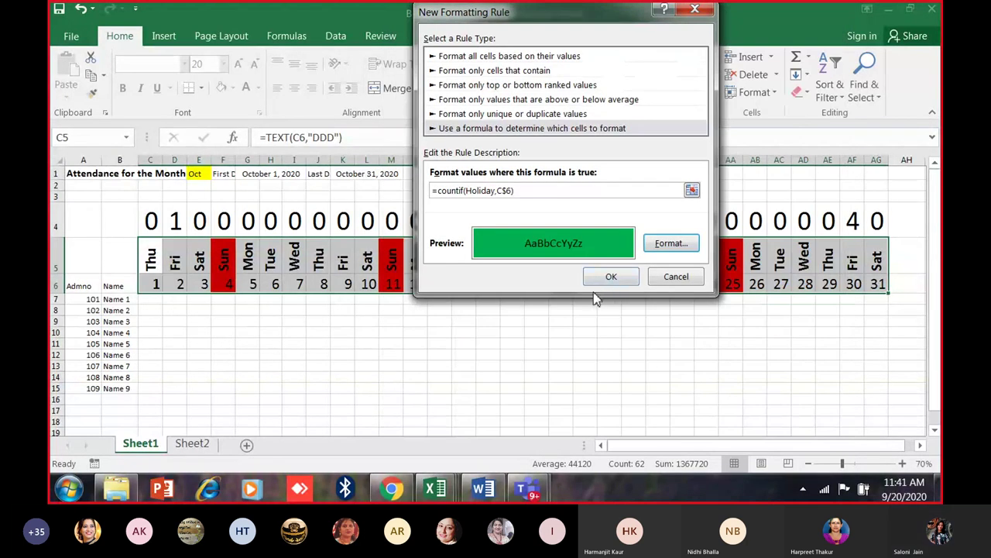
pyautogui.click(610, 275)
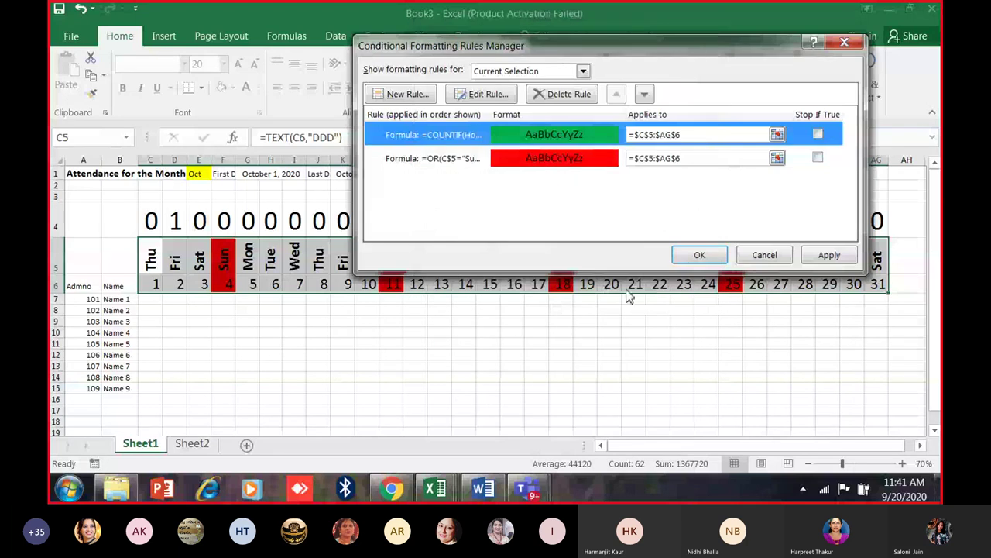
pyautogui.click(699, 254)
pyautogui.click(294, 377)
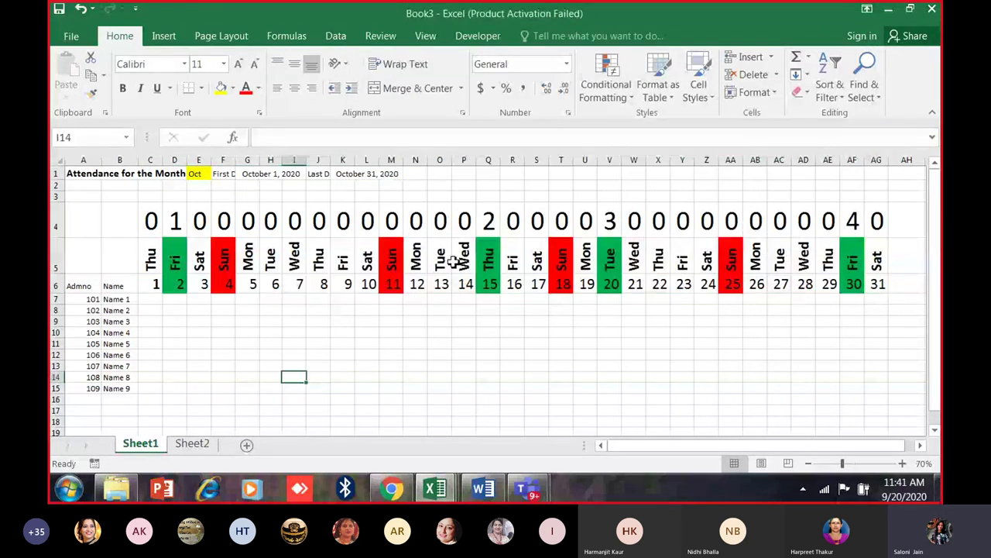
# Compare the holiday match results in D4, Q4, V4 and AF4 with the highlighted dates below them.
pyautogui.click(176, 221)
pyautogui.click(491, 226)
pyautogui.click(610, 225)
pyautogui.click(852, 227)
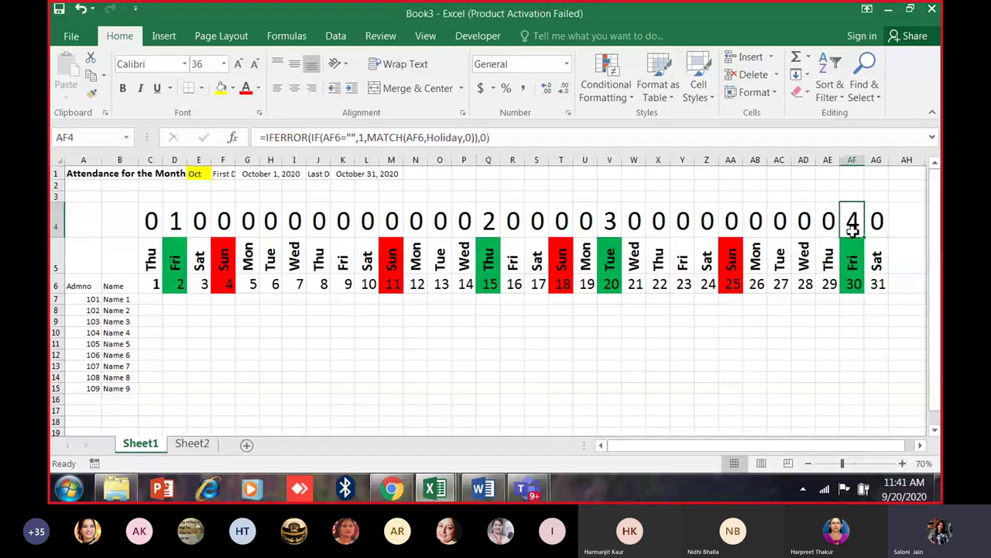
pyautogui.click(176, 228)
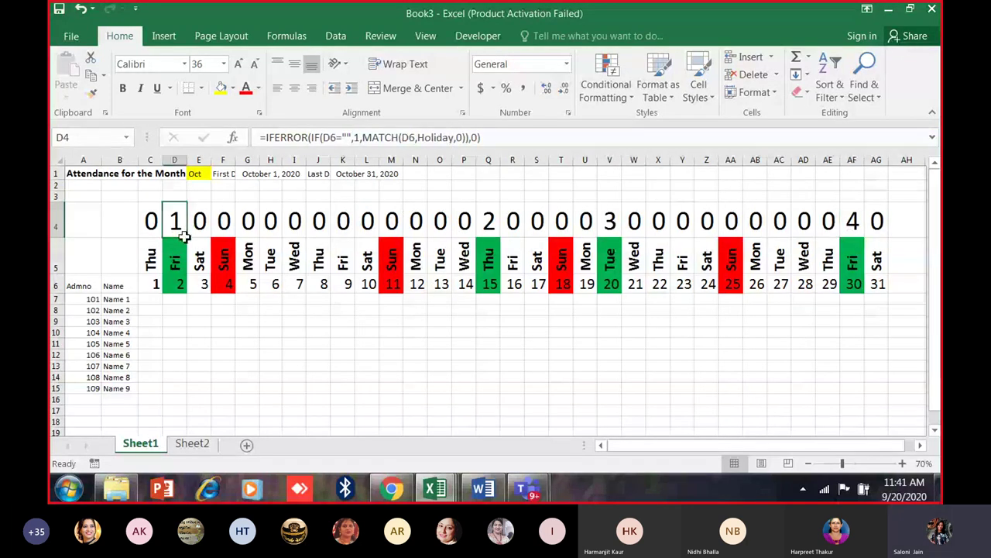
# Set the attendance month in E1 to Nov and check the holiday highlighting on the day row.
pyautogui.click(203, 174)
pyautogui.click(219, 174)
pyautogui.click(195, 231)
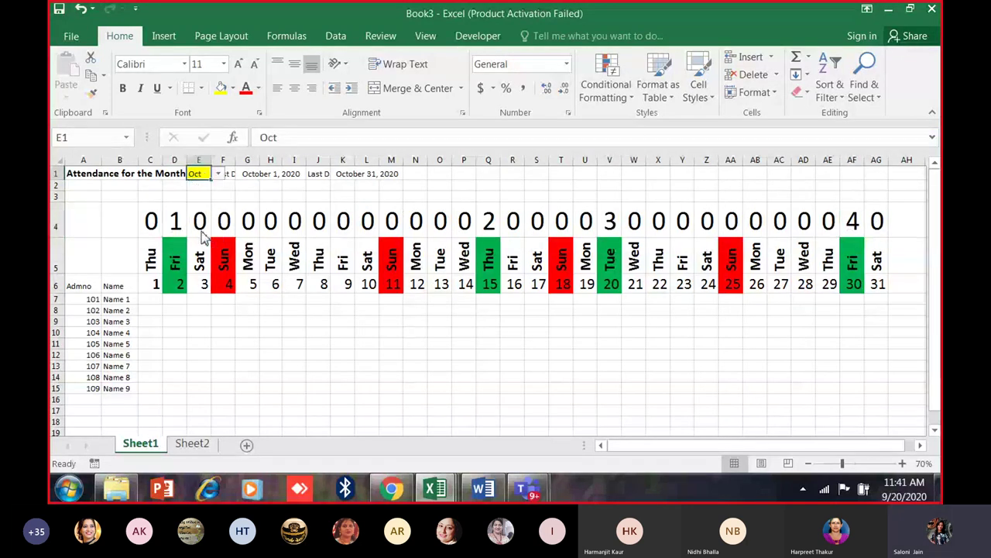
pyautogui.click(174, 267)
pyautogui.click(463, 262)
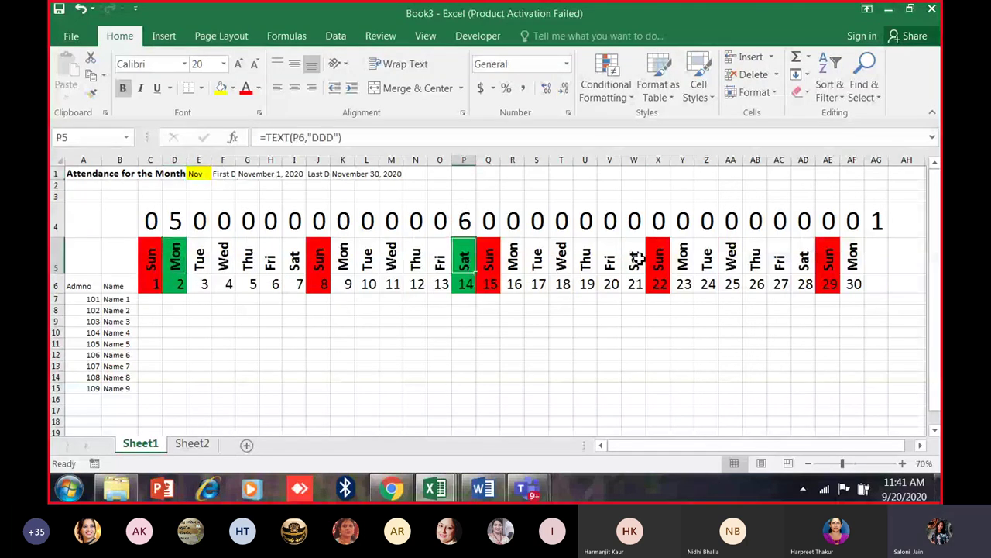
pyautogui.click(635, 260)
# Apply all borders to the match, day and date rows in C4:AG6.
pyautogui.scroll(-3, 635, 260)
pyautogui.scroll(2, 68, 242)
pyautogui.scroll(1, 74, 245)
pyautogui.scroll(-2, 82, 245)
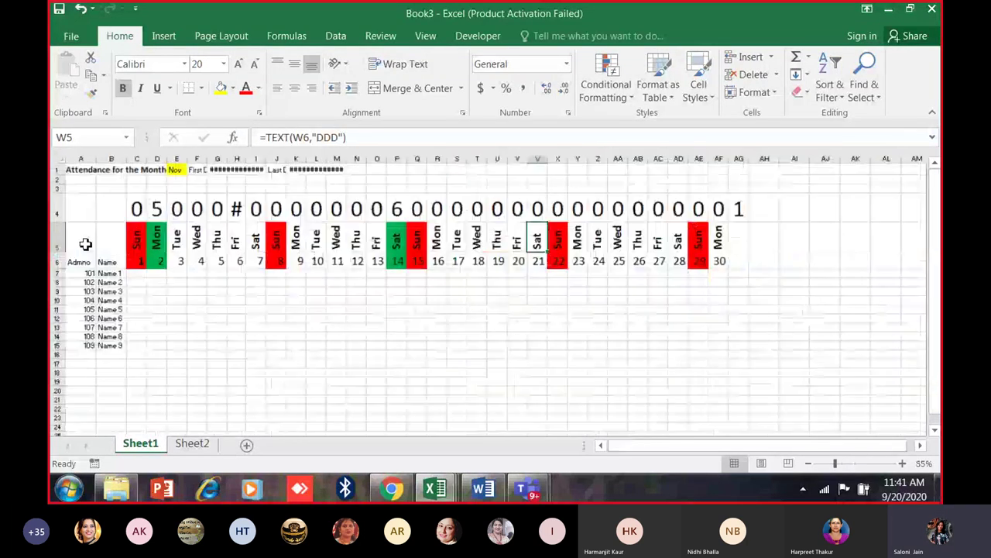
pyautogui.moveTo(128, 205); pyautogui.dragTo(696, 258)
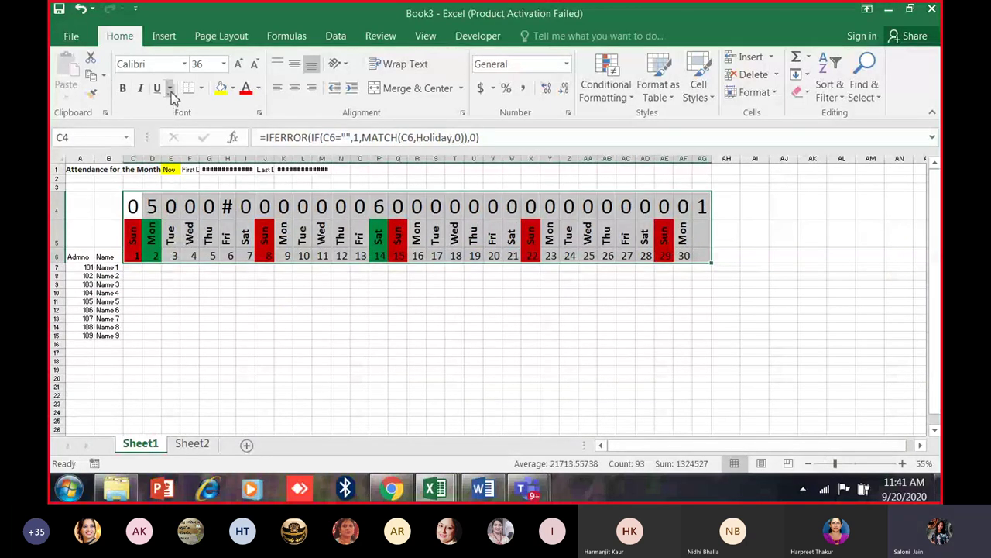
pyautogui.click(209, 255)
pyautogui.moveTo(143, 207); pyautogui.dragTo(664, 206)
pyautogui.hotkey('alt', 'w')
pyautogui.press('g')
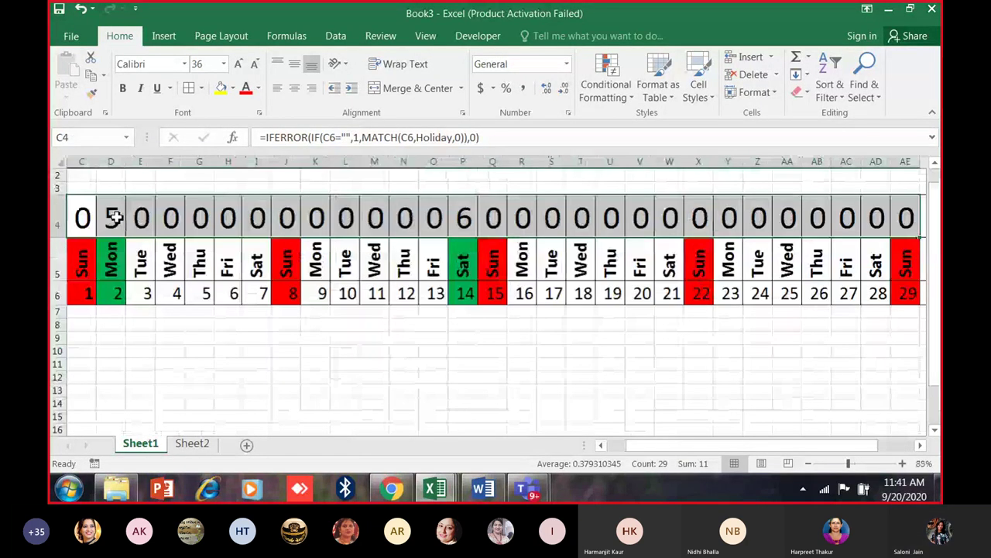
pyautogui.keyDown('ctrl'); pyautogui.scroll(-1, 711, 456); pyautogui.keyUp('ctrl')
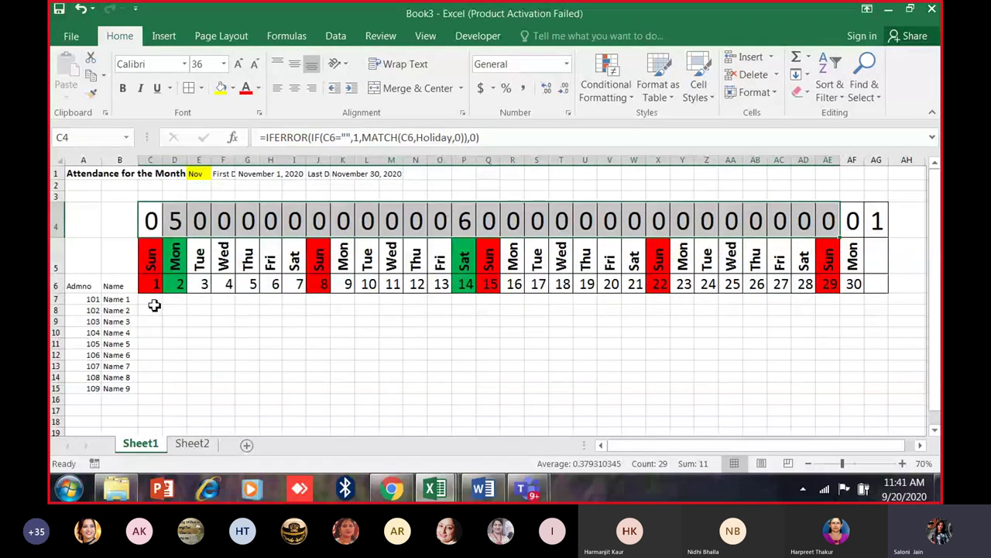
# Apply all borders to the student rows in A7:AG15.
pyautogui.moveTo(155, 302); pyautogui.dragTo(174, 319)
pyautogui.moveTo(80, 299); pyautogui.dragTo(869, 391)
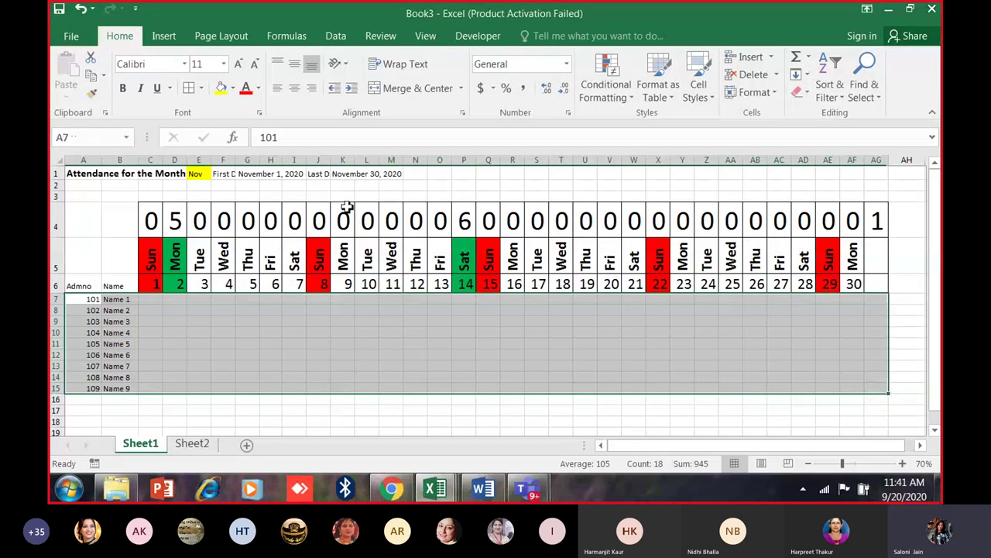
pyautogui.click(188, 87)
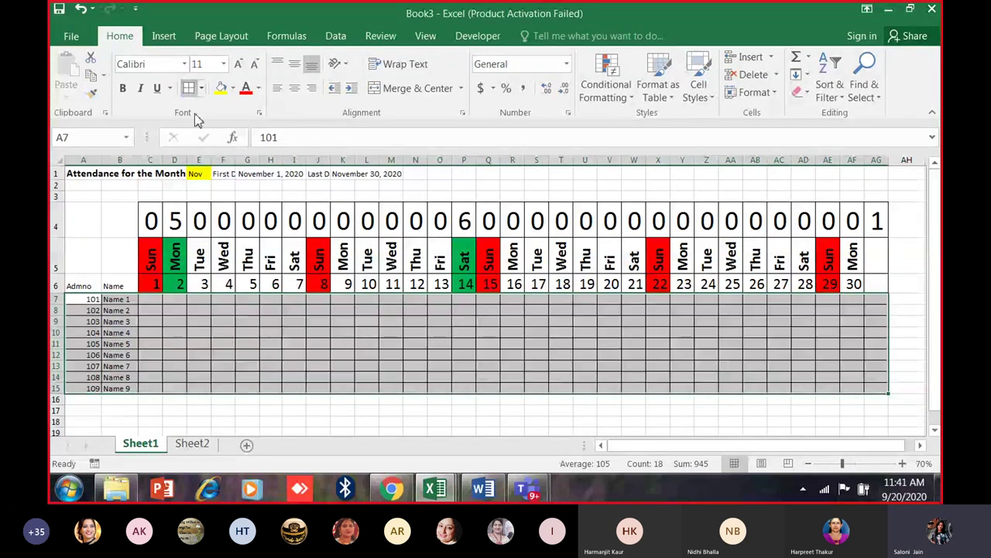
pyautogui.click(294, 343)
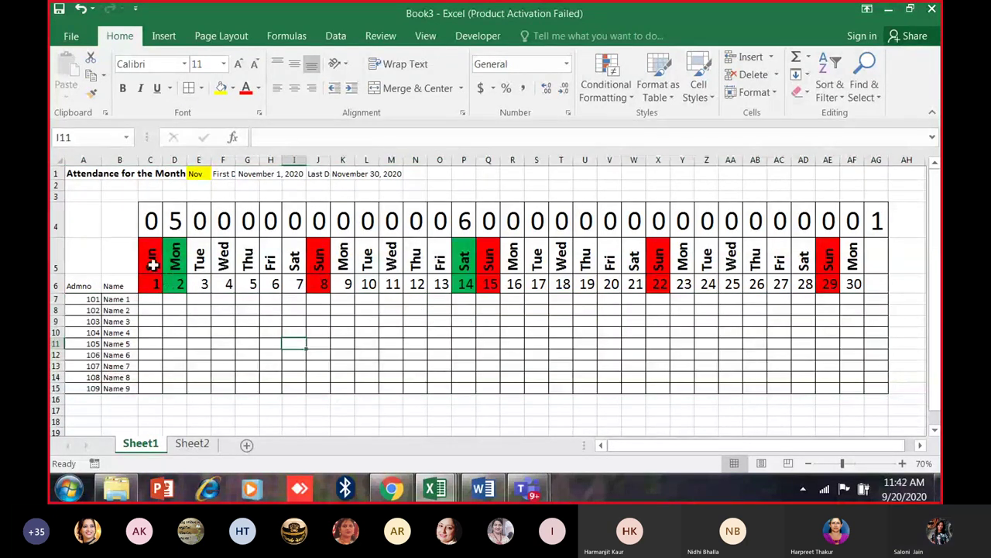
# Try sample attendance marks p in C7 and A in C8 under the Sunday column, and remove them again.
pyautogui.click(145, 300)
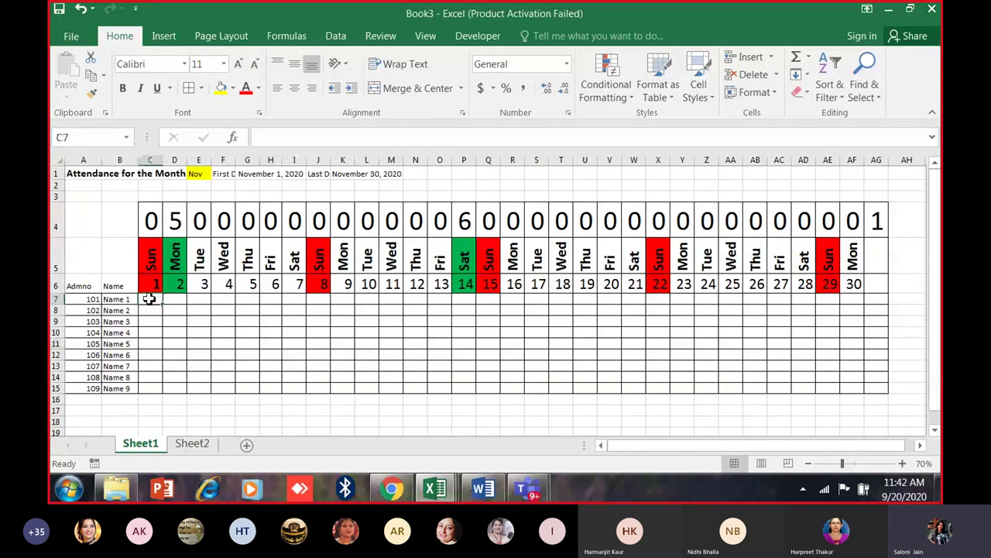
pyautogui.write('p')
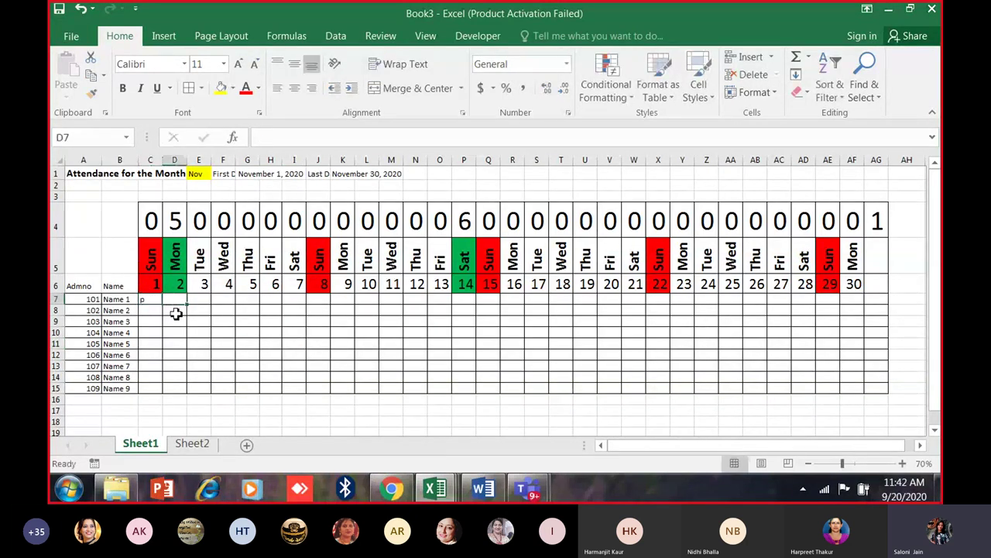
pyautogui.press('Return')
pyautogui.hotkey('ctrl', 'z')
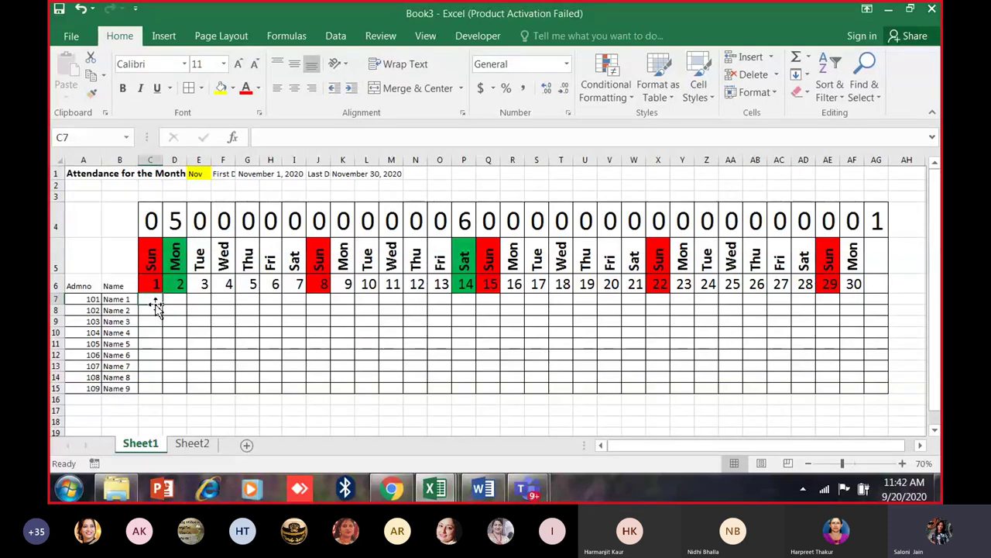
pyautogui.press('Return')
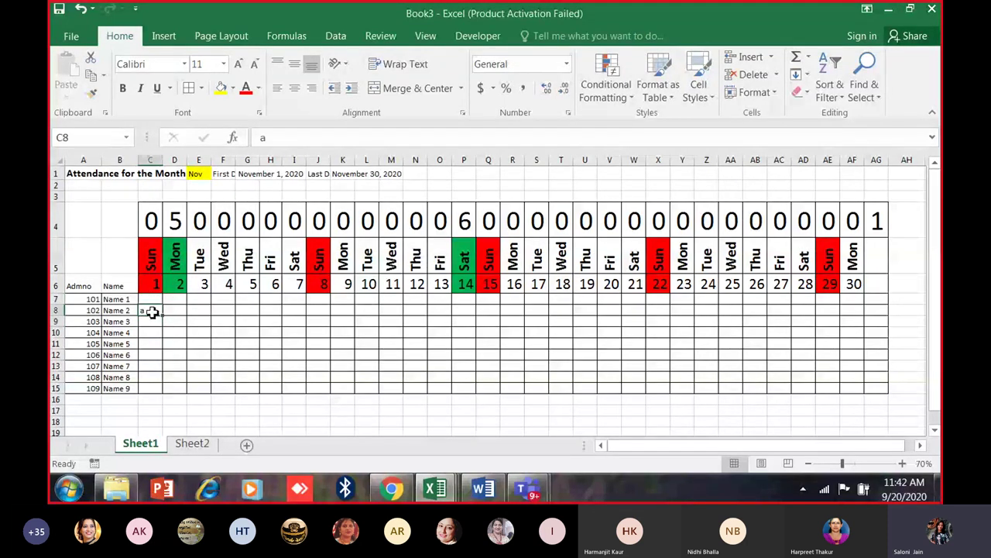
pyautogui.write('A')
pyautogui.click(155, 301)
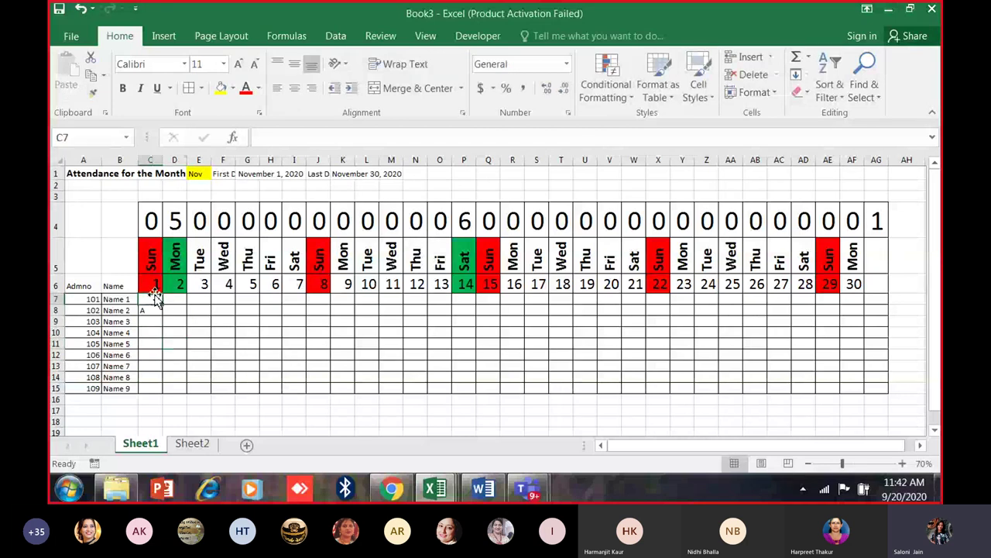
pyautogui.write('p')
pyautogui.press('Return')
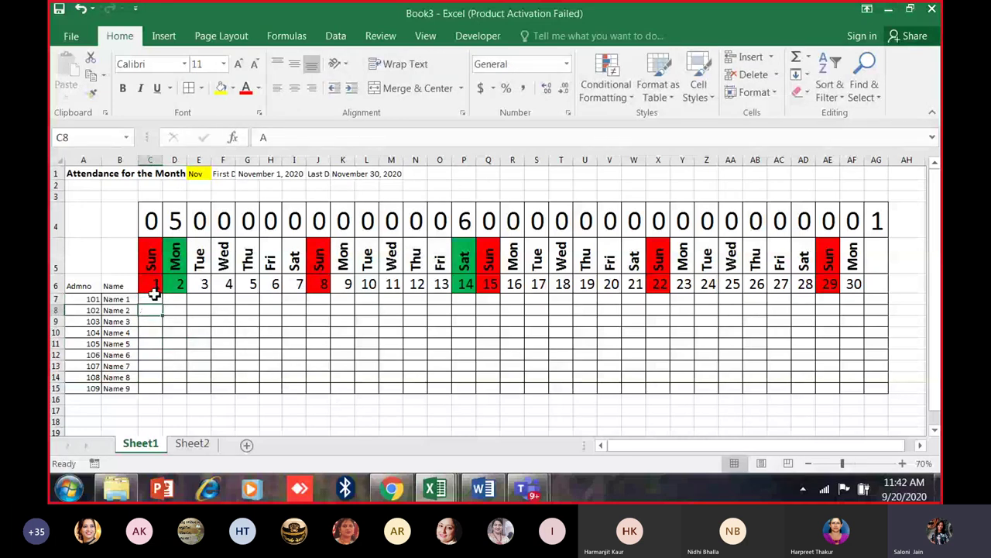
pyautogui.write('a')
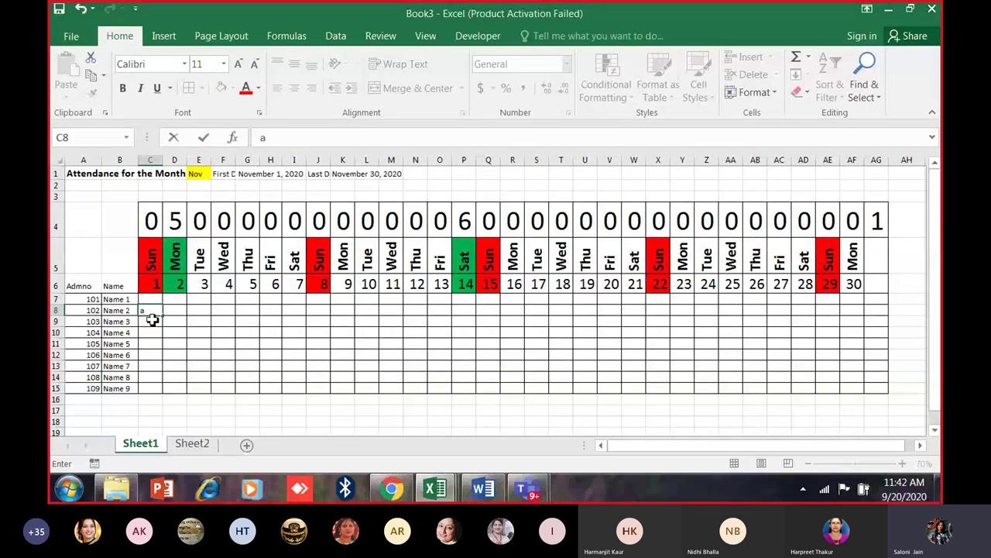
pyautogui.press('Escape')
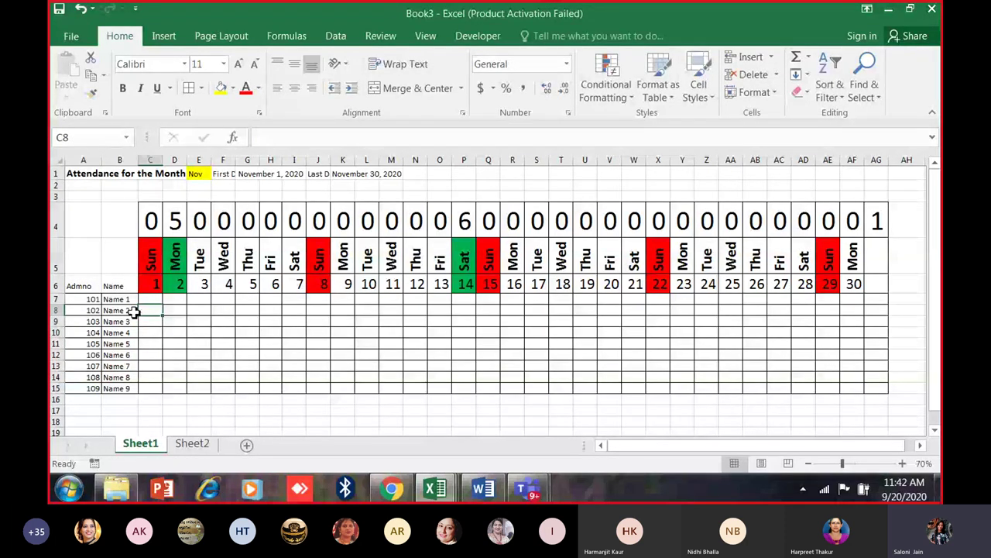
# Create a formula-based conditional formatting rule for the attendance grid C7:AG15 with the formula =OR(C$5="Sun").
pyautogui.click(144, 298)
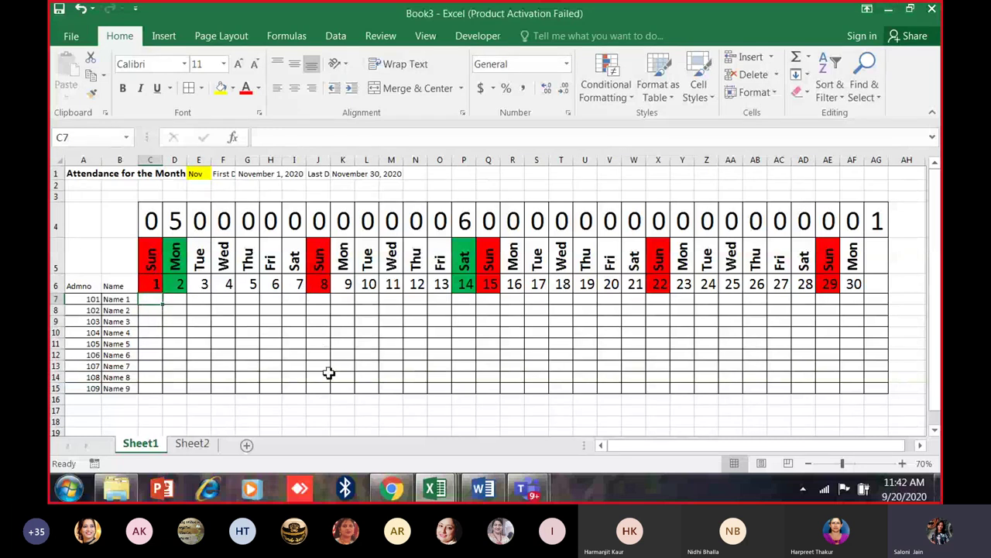
pyautogui.moveTo(499, 299); pyautogui.dragTo(486, 390)
pyautogui.moveTo(662, 301); pyautogui.dragTo(665, 388)
pyautogui.moveTo(152, 301); pyautogui.dragTo(878, 390)
pyautogui.click(620, 93)
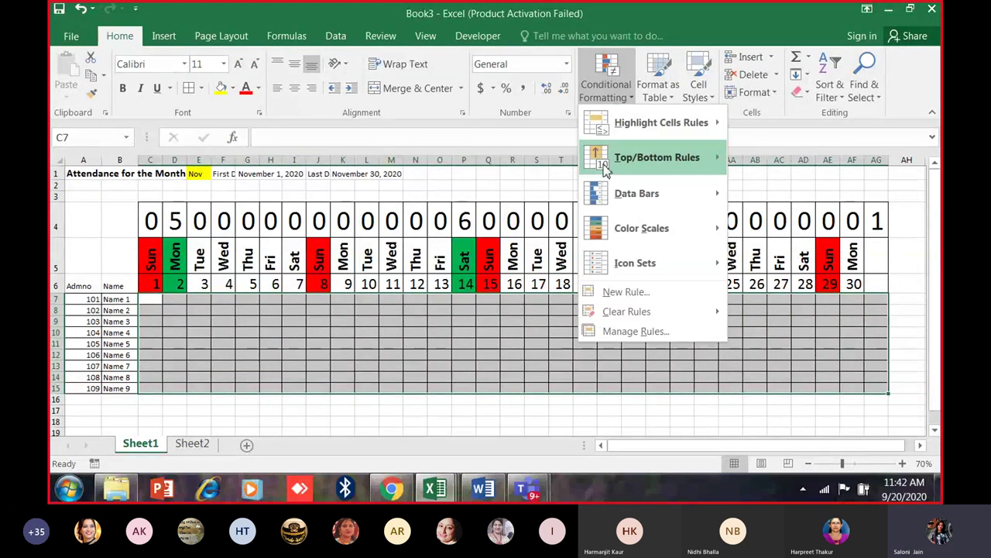
pyautogui.click(631, 331)
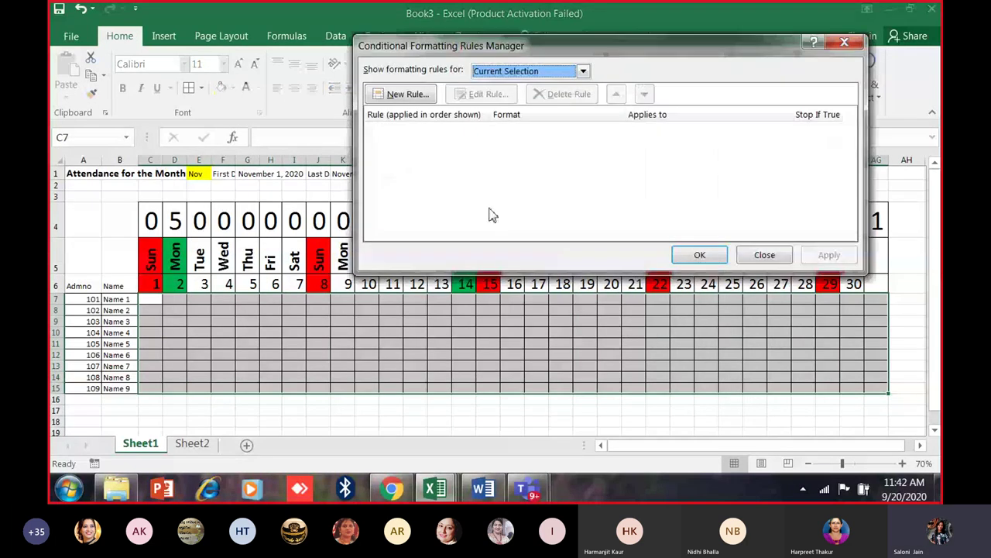
pyautogui.click(408, 95)
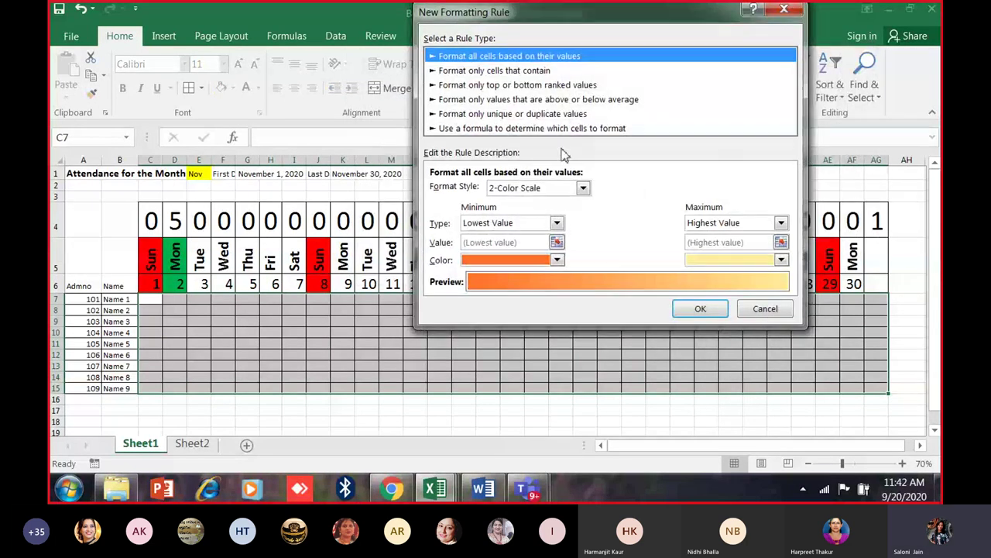
pyautogui.click(544, 128)
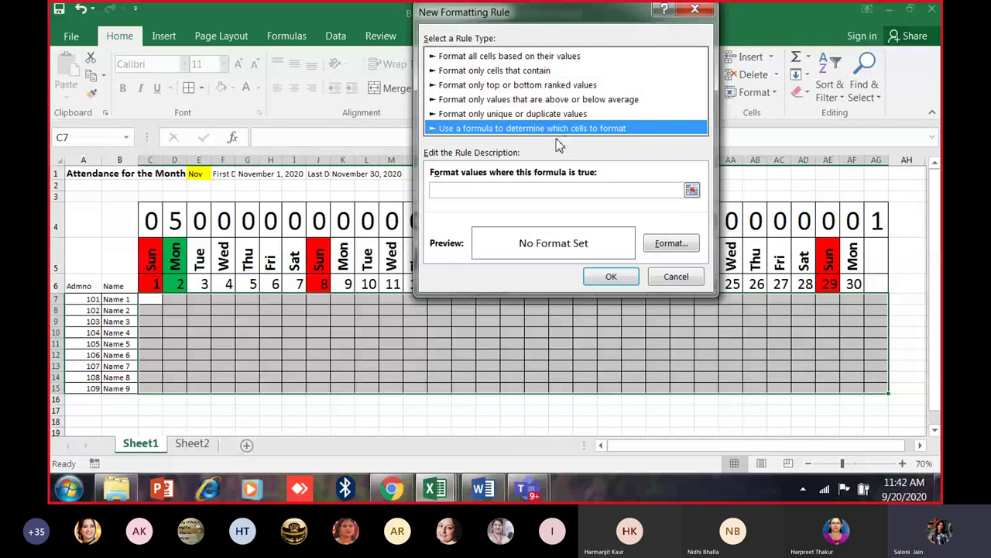
pyautogui.click(504, 189)
pyautogui.write('=')
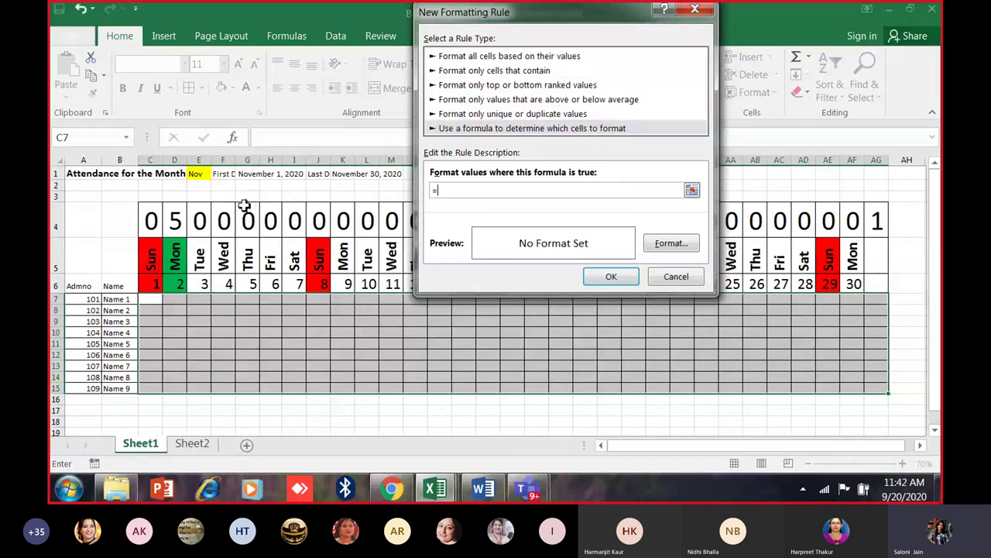
pyautogui.write('OR(')
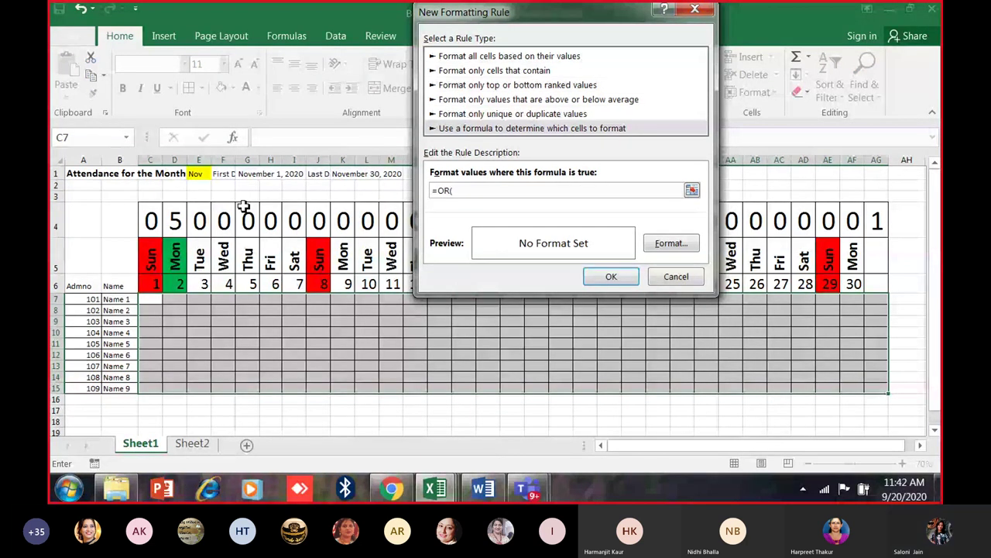
pyautogui.write('C$5="sun')
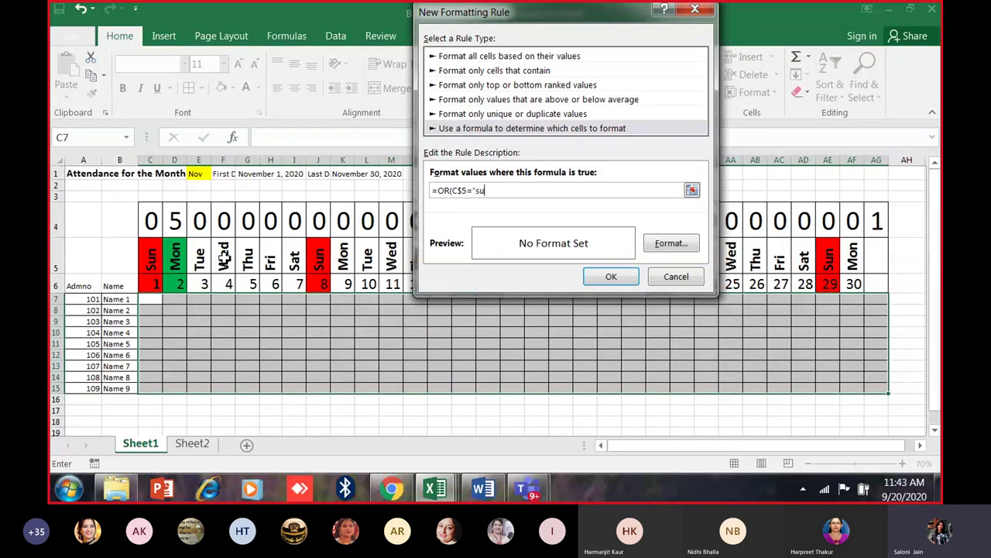
pyautogui.press('BackSpace')
pyautogui.press('BackSpace')
pyautogui.press('BackSpace')
pyautogui.write('sUN')
pyautogui.press('BackSpace')
pyautogui.press('BackSpace')
pyautogui.press('BackSpace')
pyautogui.write('Sun")')
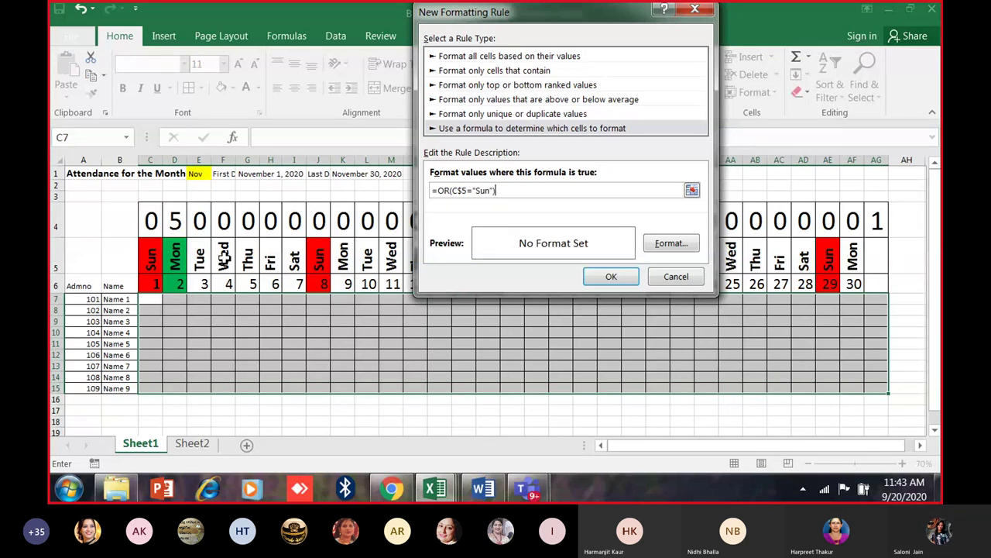
# Give the Sunday rule a red fill and apply it to the attendance grid.
pyautogui.click(685, 247)
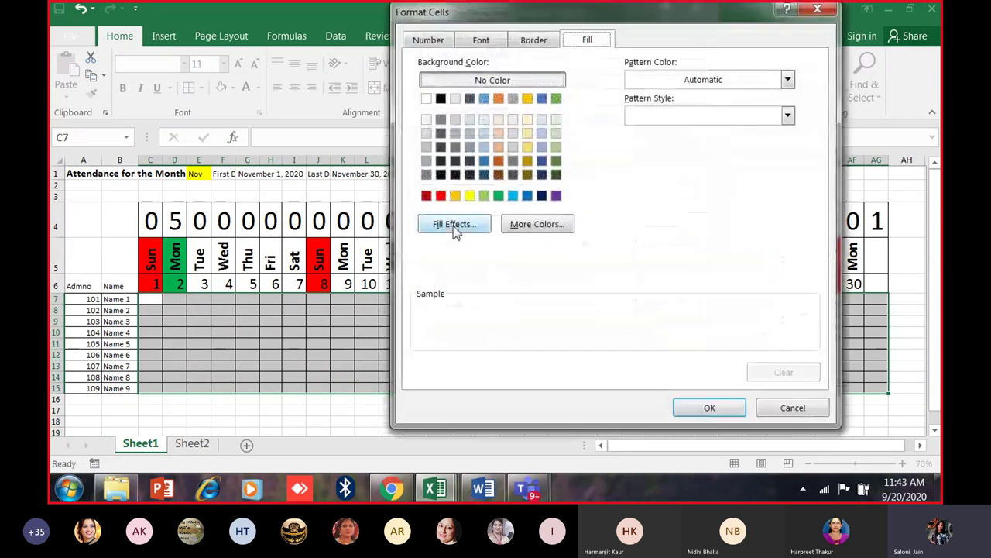
pyautogui.click(441, 195)
pyautogui.click(708, 409)
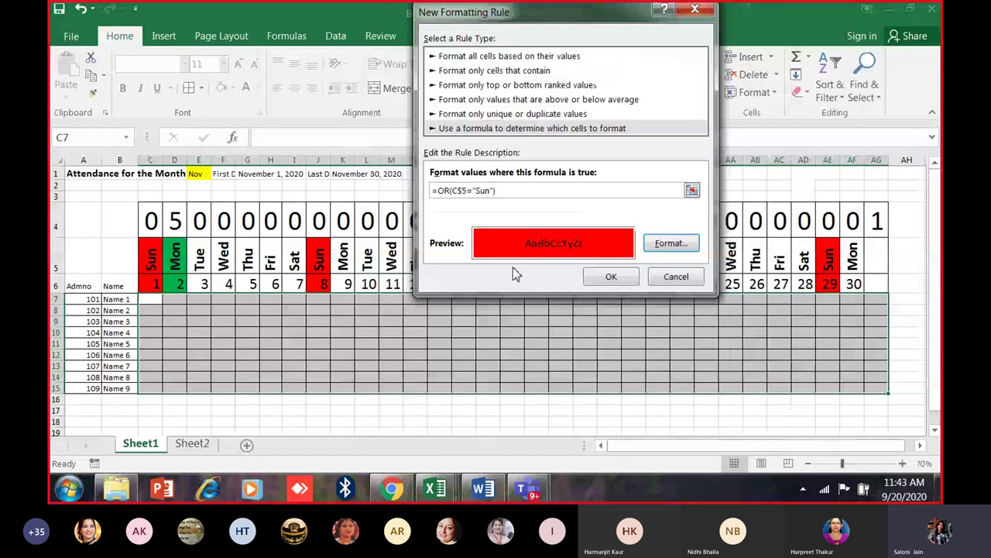
pyautogui.click(610, 276)
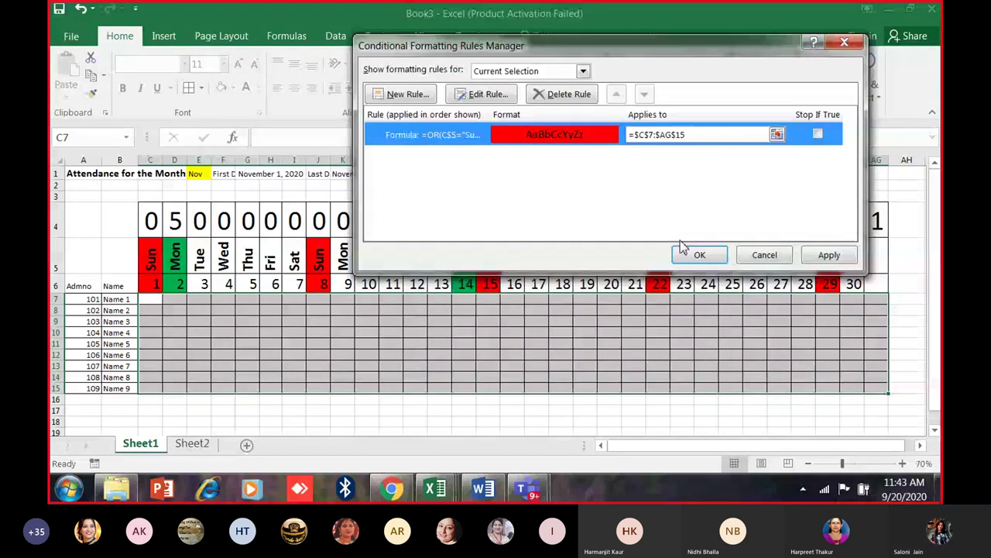
pyautogui.click(699, 255)
pyautogui.click(318, 366)
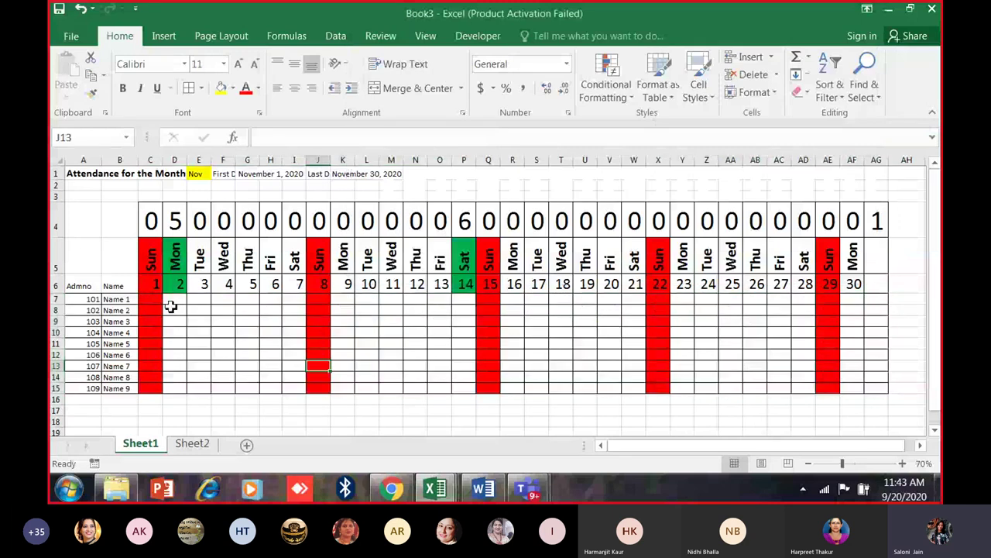
# Set the attendance month in E1 to Oct.
pyautogui.click(200, 174)
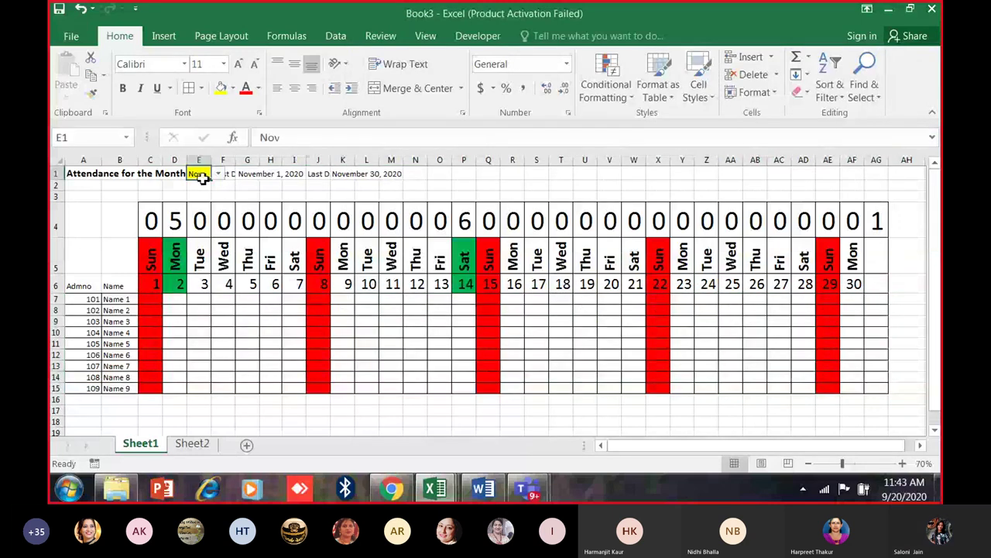
pyautogui.click(218, 174)
pyautogui.click(240, 317)
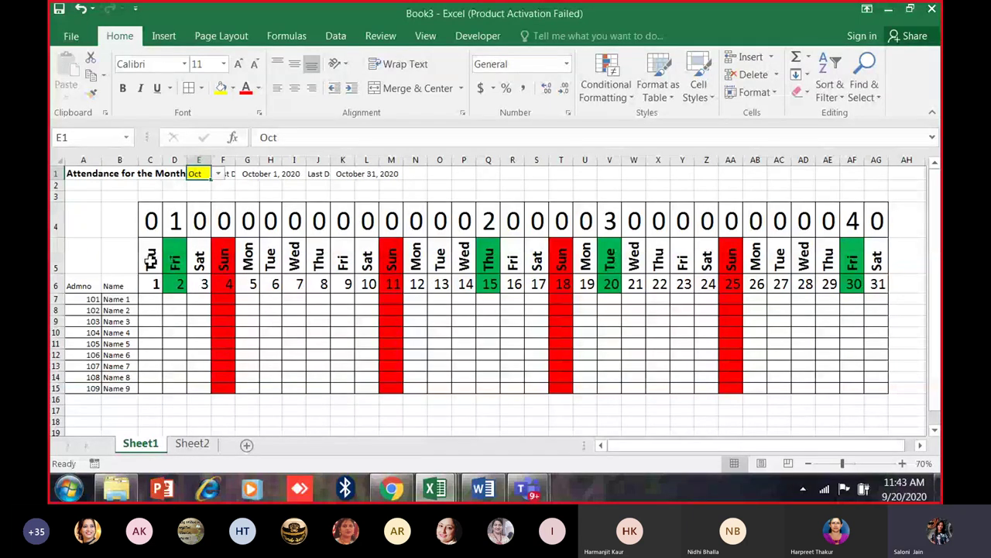
# Create a second formula-based conditional formatting rule for C7:AG15 with the formula =countif(Holiday,c$6).
pyautogui.click(151, 299)
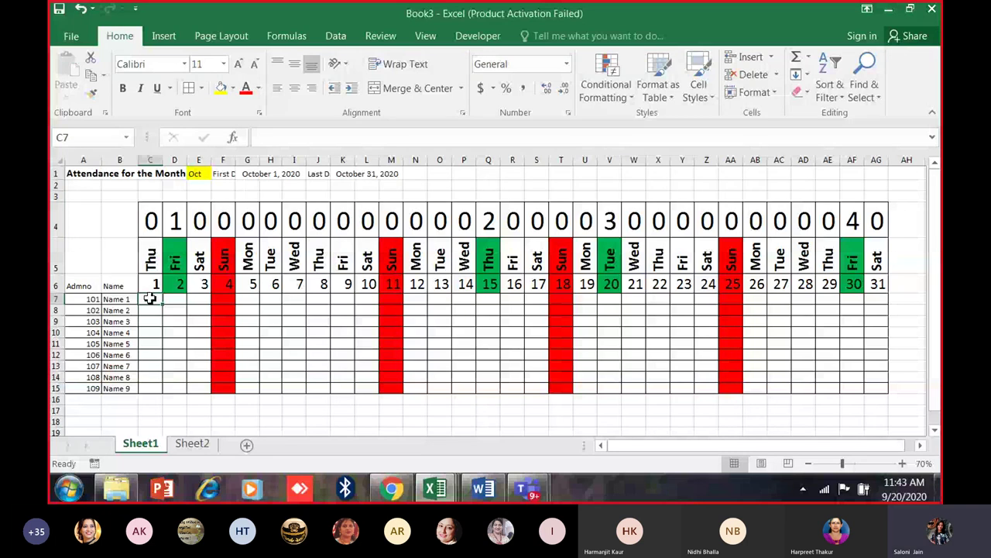
pyautogui.moveTo(150, 299); pyautogui.dragTo(865, 389)
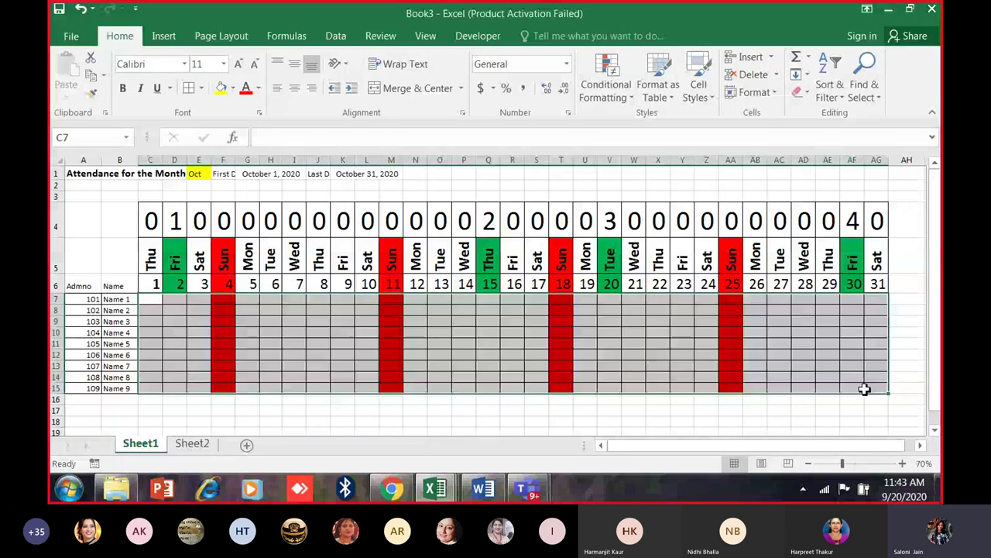
pyautogui.click(610, 94)
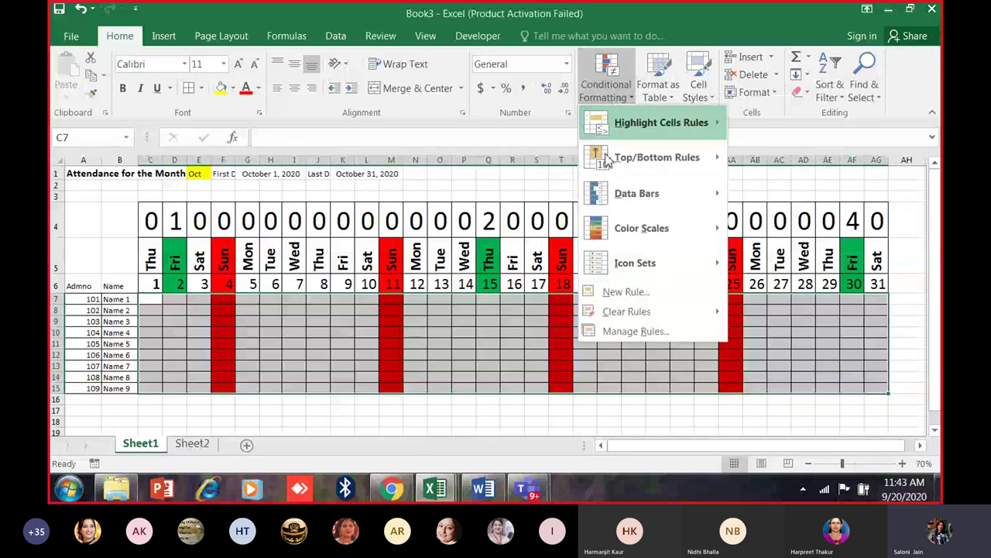
pyautogui.click(628, 293)
pyautogui.click(512, 128)
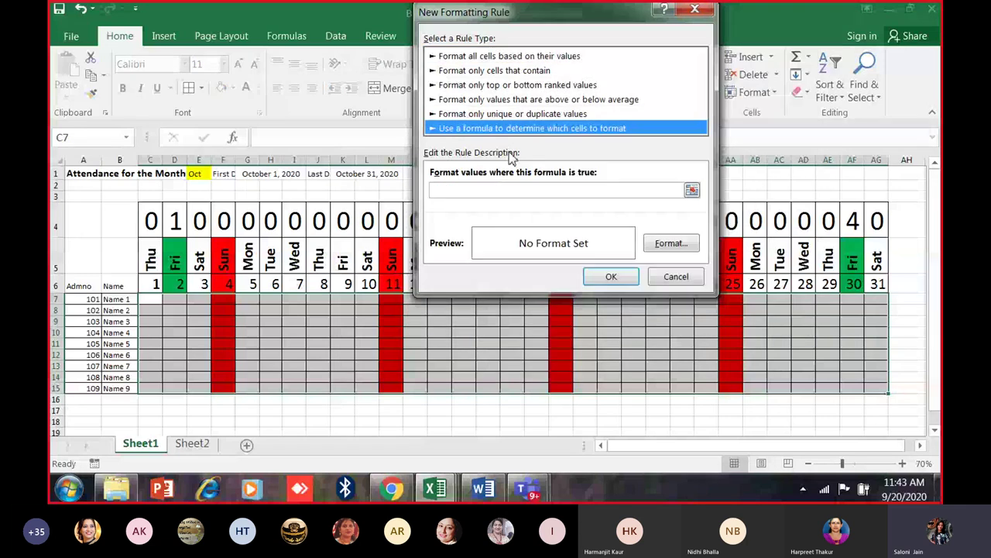
pyautogui.click(535, 194)
pyautogui.write('=')
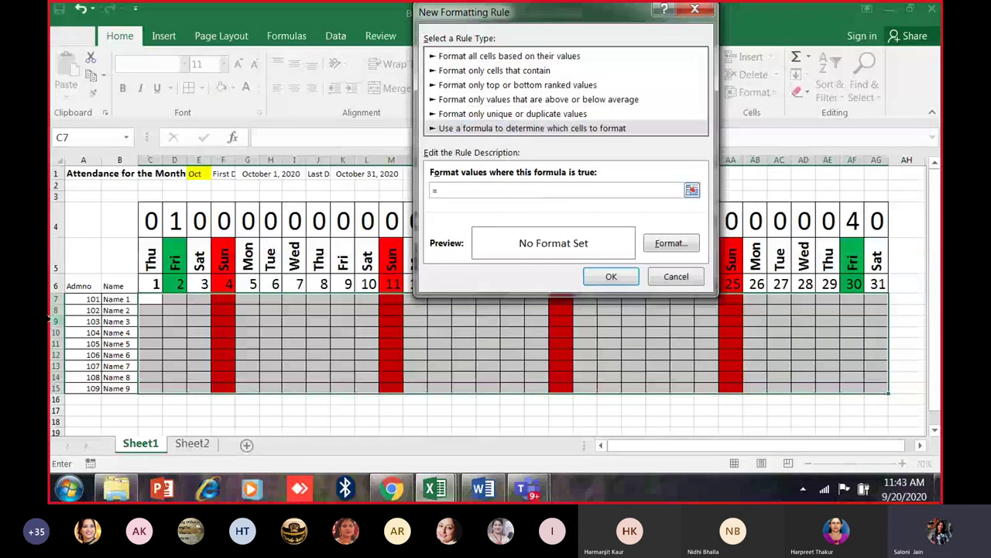
pyautogui.write('countiif')
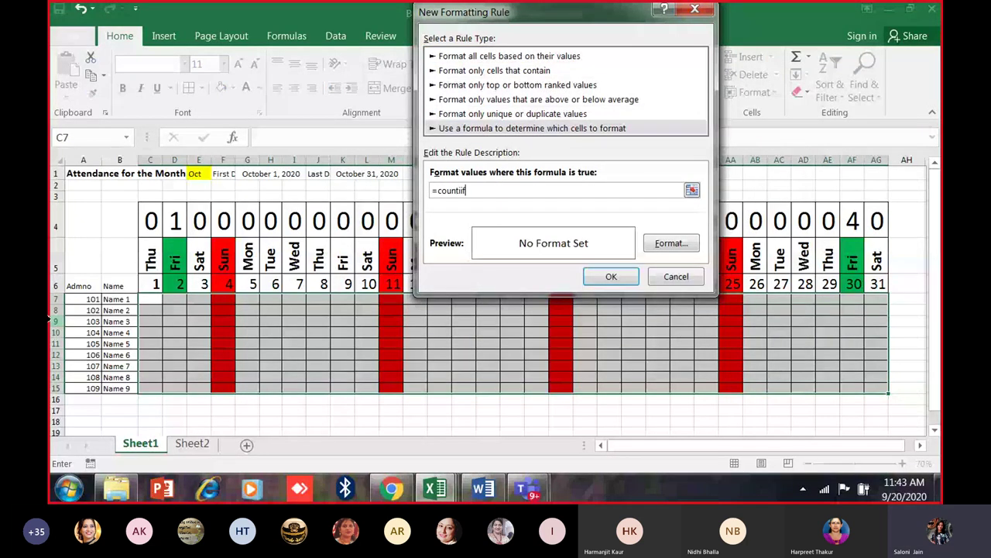
pyautogui.press('BackSpace')
pyautogui.press('BackSpace')
pyautogui.press('BackSpace')
pyautogui.press('BackSpace')
pyautogui.press('BackSpace')
pyautogui.press('BackSpace')
pyautogui.press('BackSpace')
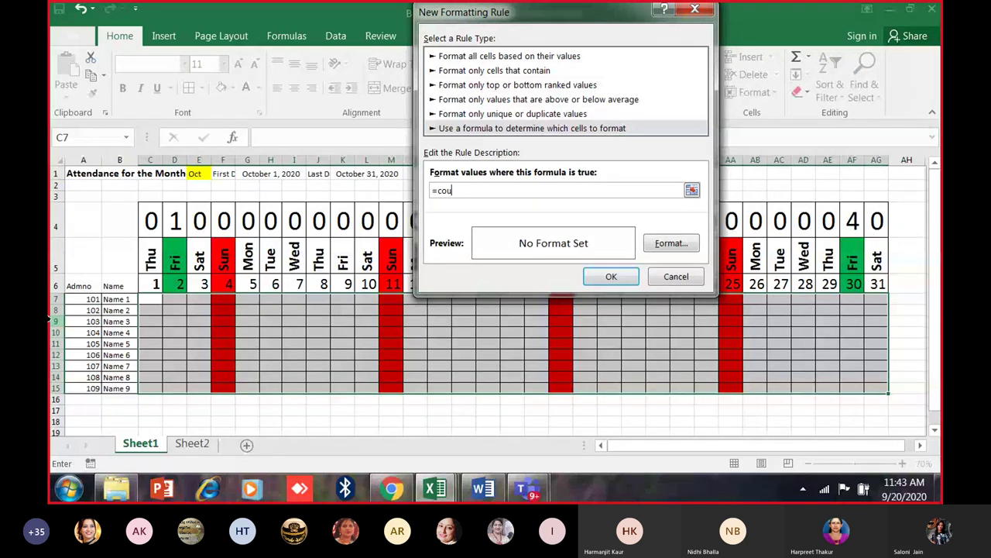
pyautogui.write('ount')
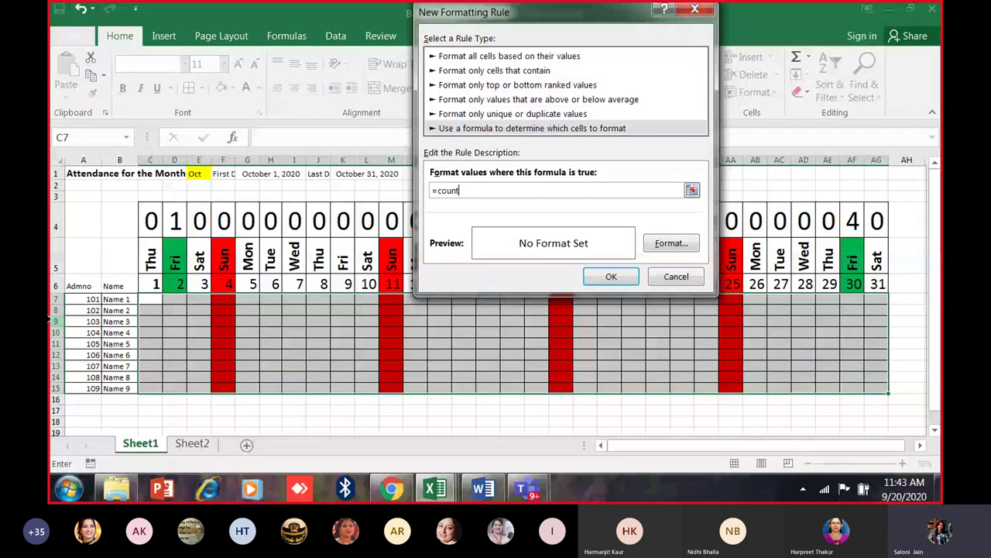
pyautogui.write('if(')
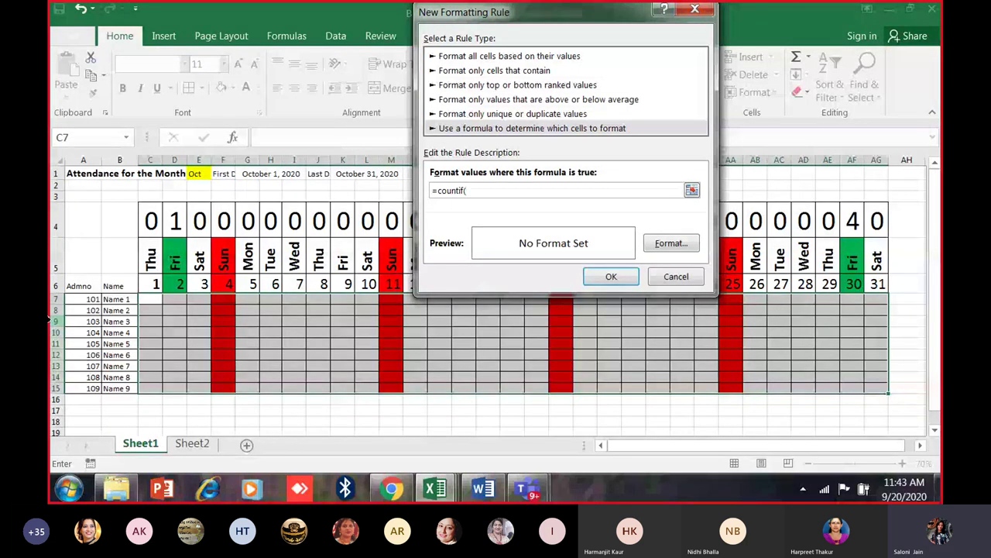
pyautogui.write('Holiday,c')
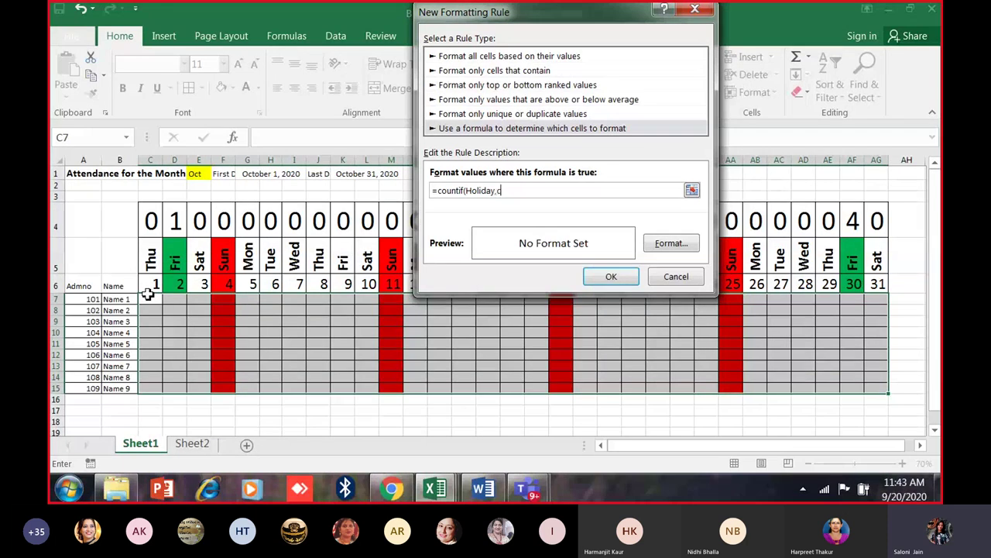
pyautogui.write('$6)')
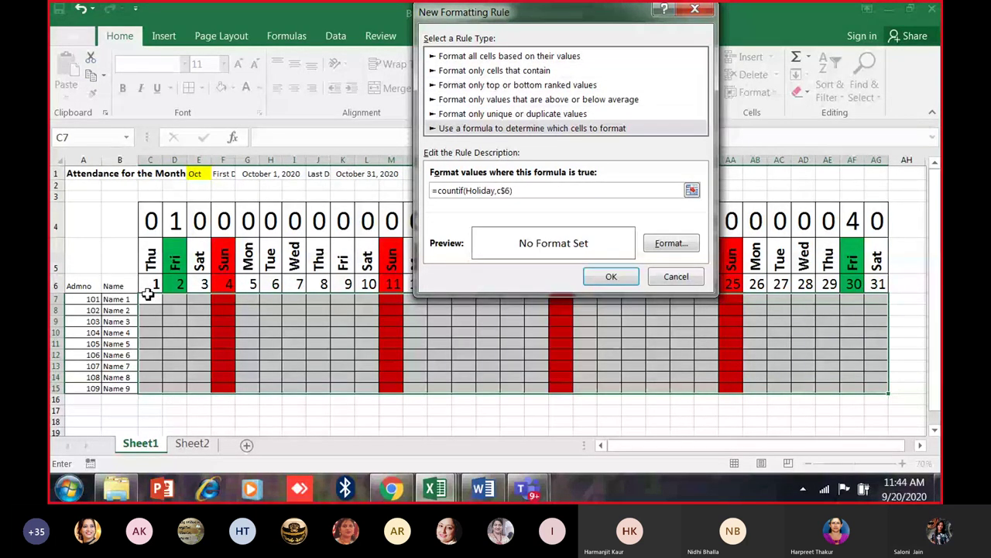
# Give the holiday rule a green fill and apply it to the attendance grid.
pyautogui.click(664, 246)
pyautogui.click(498, 195)
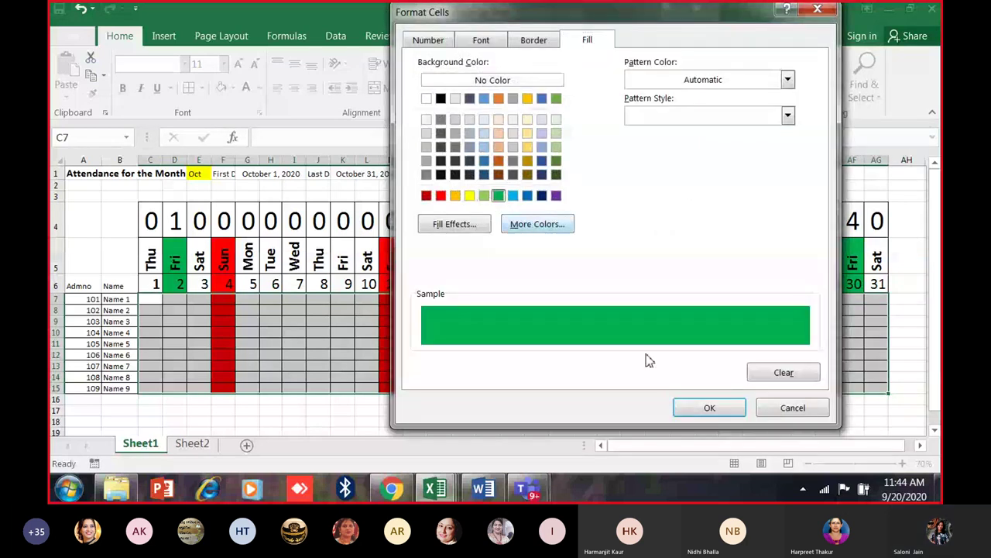
pyautogui.click(706, 407)
pyautogui.click(603, 277)
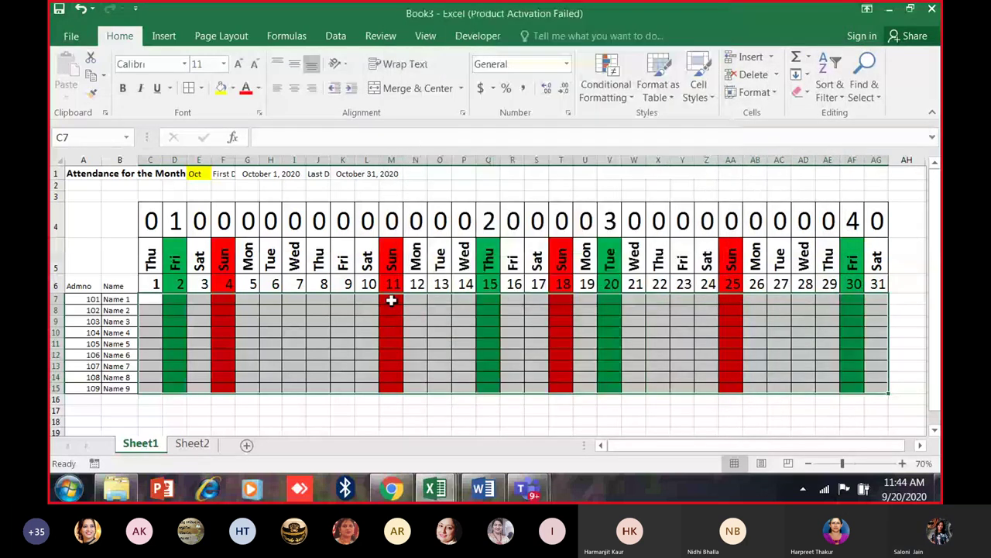
pyautogui.click(271, 332)
# Switch the attendance month in E1 to May and back to Oct to check the grid highlighting.
pyautogui.keyDown('ctrl'); pyautogui.scroll(-1, 256, 247); pyautogui.keyUp('ctrl')
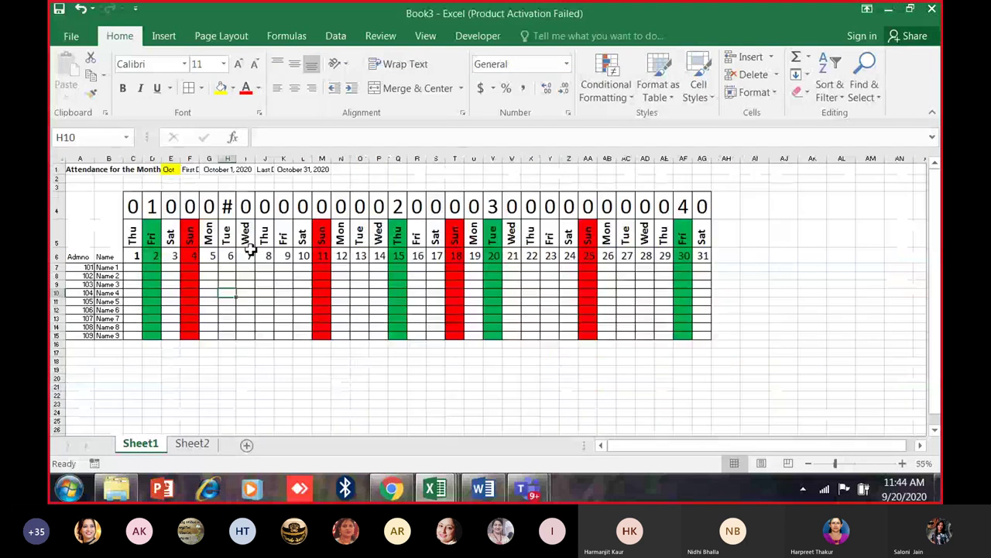
pyautogui.keyDown('ctrl'); pyautogui.scroll(2, 250, 250); pyautogui.keyUp('ctrl')
pyautogui.hscroll(-3, 662, 450)
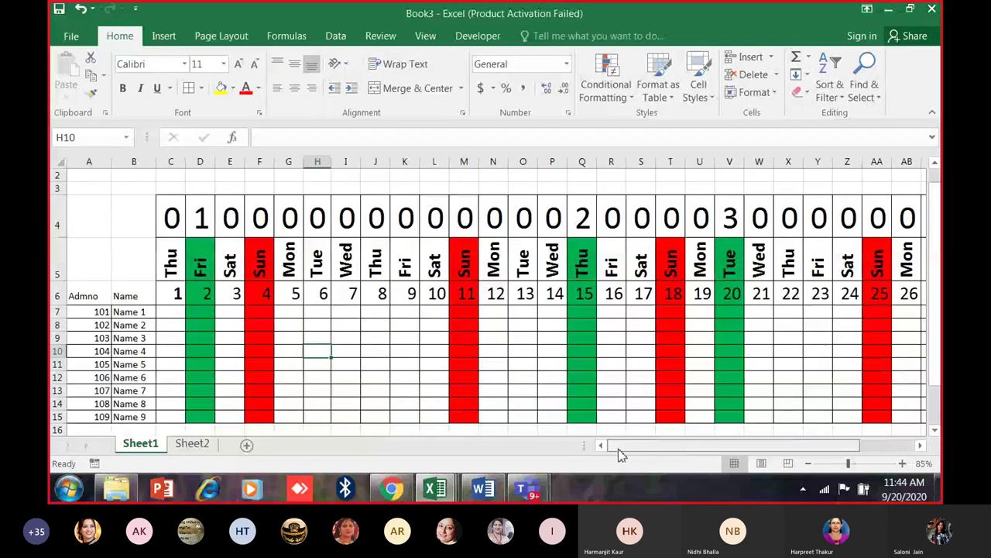
pyautogui.scroll(1, 216, 181)
pyautogui.click(231, 178)
pyautogui.click(251, 179)
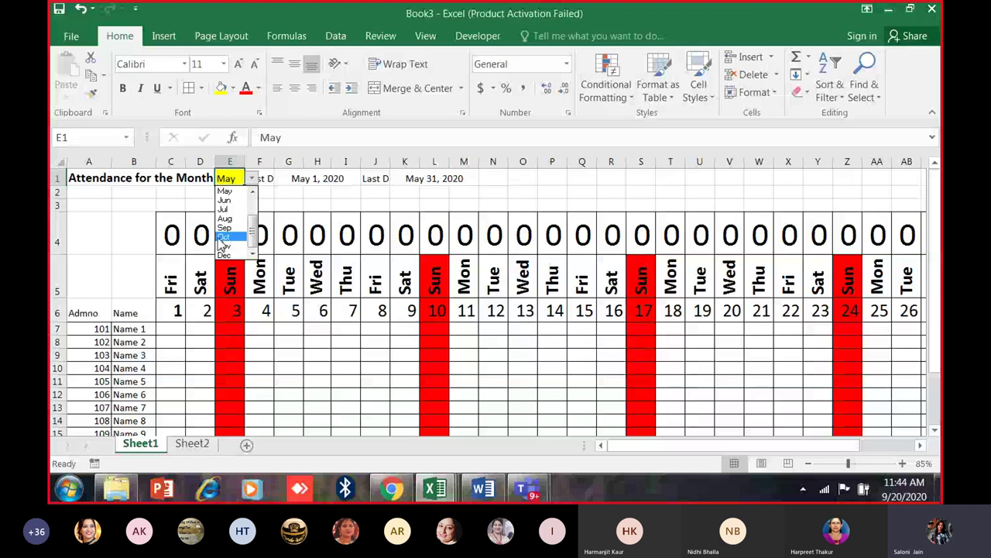
pyautogui.click(220, 239)
# Examine the holiday match formula in D4 and the highlighted day, date and attendance cells below it.
pyautogui.click(200, 235)
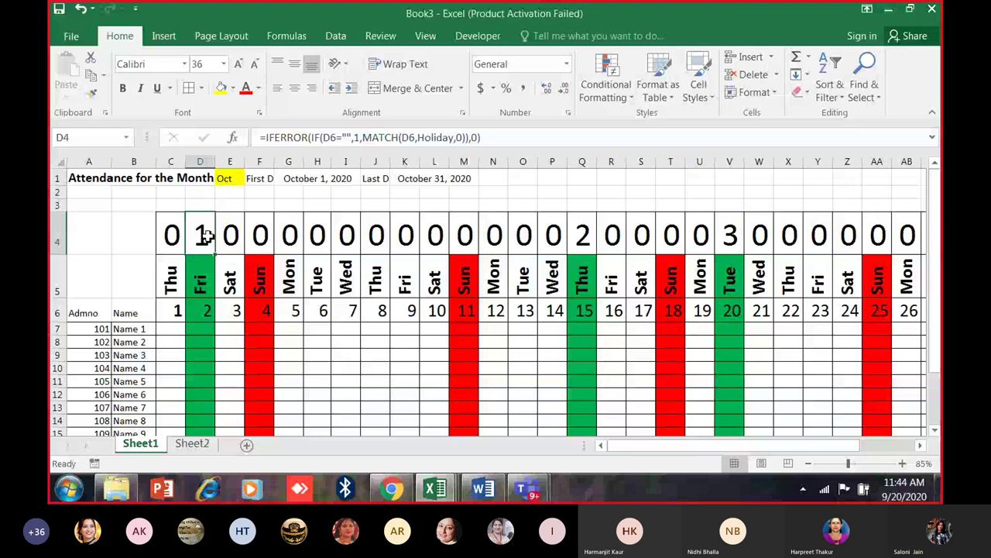
pyautogui.moveTo(206, 236); pyautogui.dragTo(206, 310)
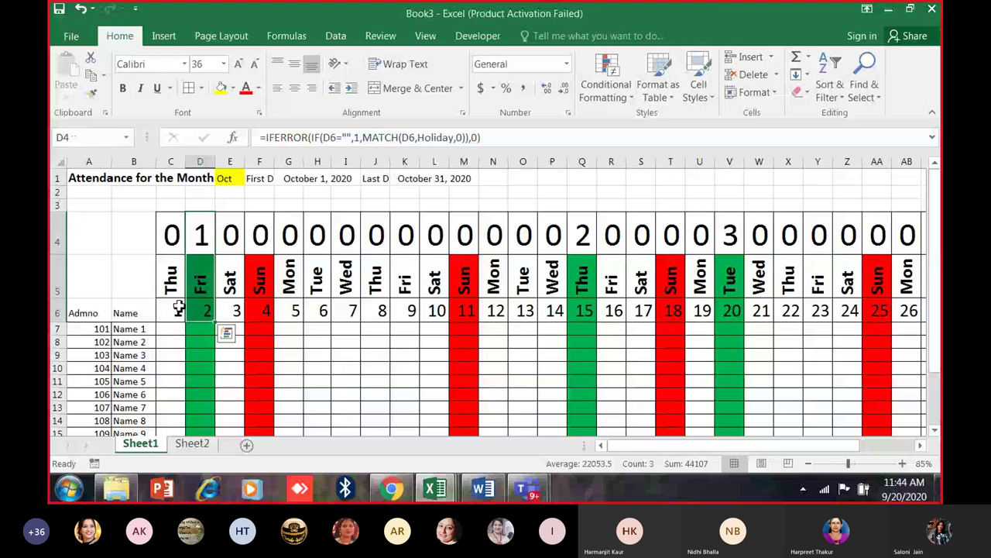
pyautogui.click(177, 310)
pyautogui.moveTo(200, 328); pyautogui.dragTo(230, 379)
pyautogui.click(263, 361)
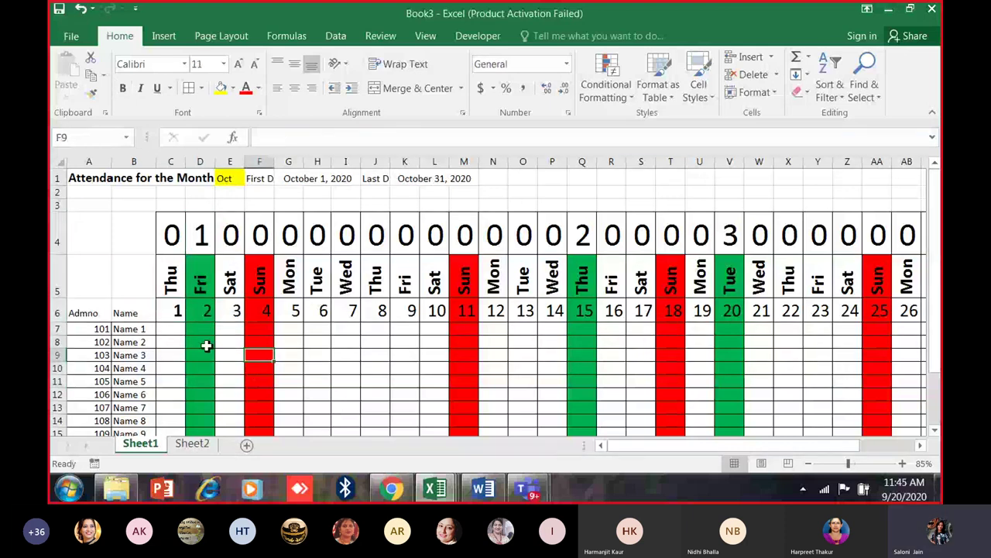
pyautogui.click(171, 331)
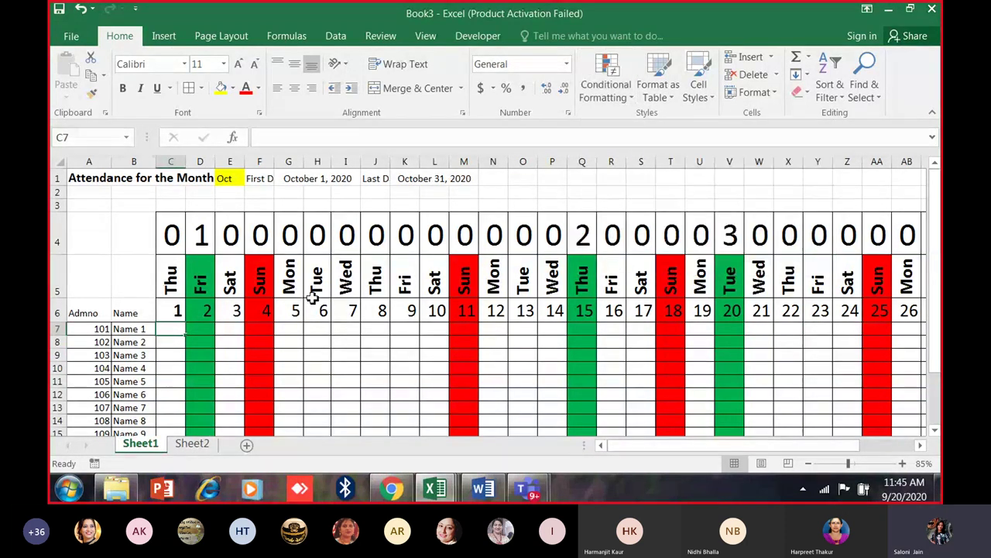
# Add an Equal To highlight rule to C7:AG15 that formats cells equal to A with Light Red Fill with Dark Red Text.
pyautogui.scroll(-1, 299, 311)
pyautogui.scroll(-1, 299, 312)
pyautogui.moveTo(132, 267); pyautogui.dragTo(704, 335)
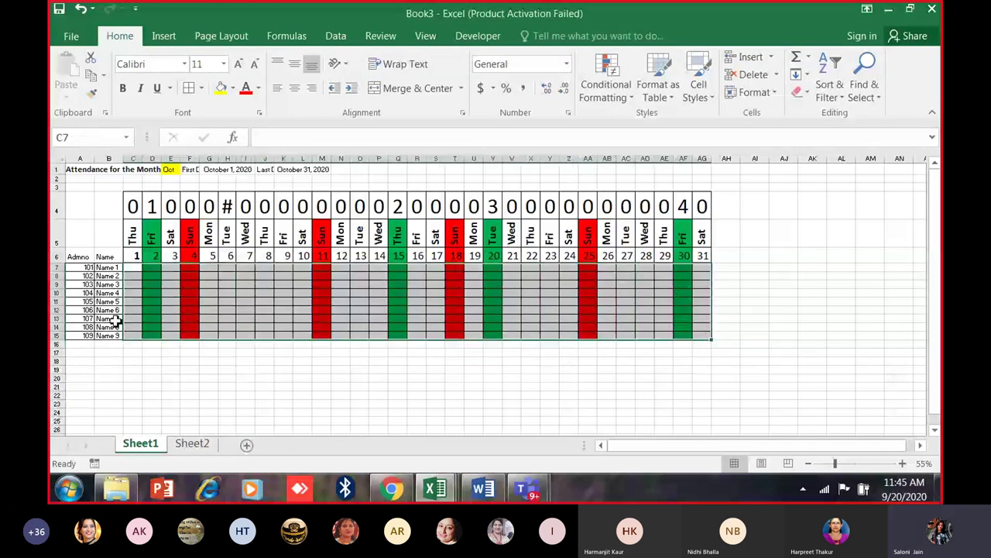
pyautogui.scroll(3, 115, 319)
pyautogui.moveTo(664, 448); pyautogui.dragTo(615, 446)
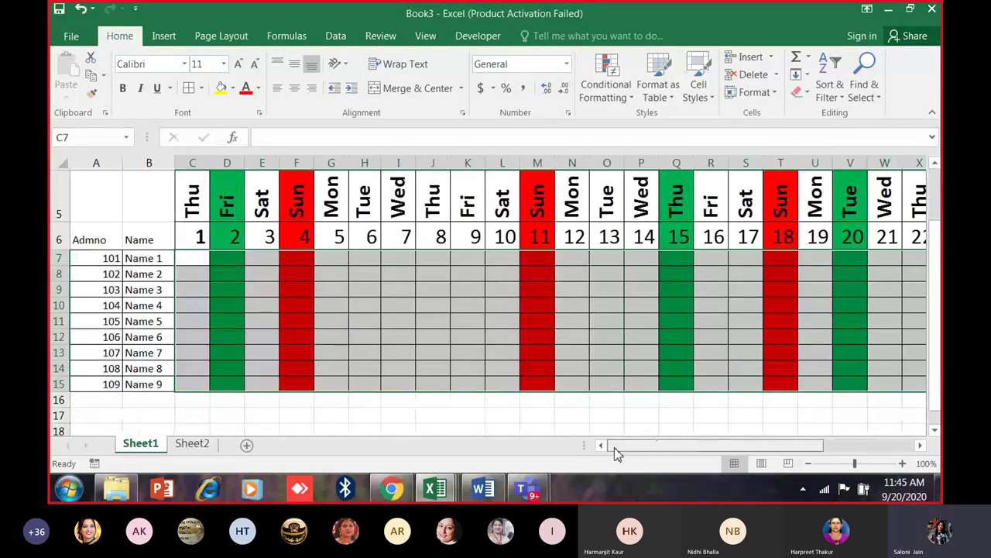
pyautogui.click(615, 100)
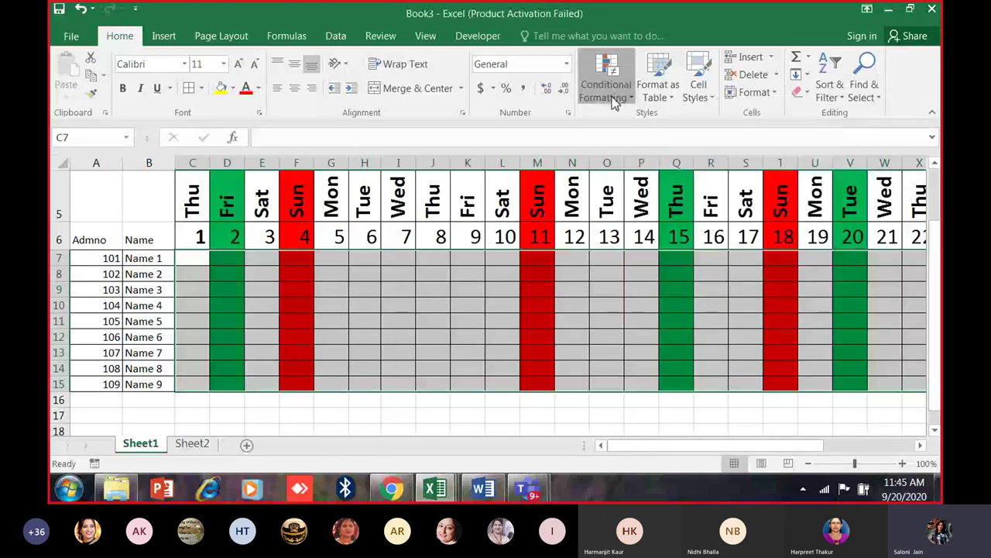
pyautogui.click(612, 98)
pyautogui.moveTo(662, 157)
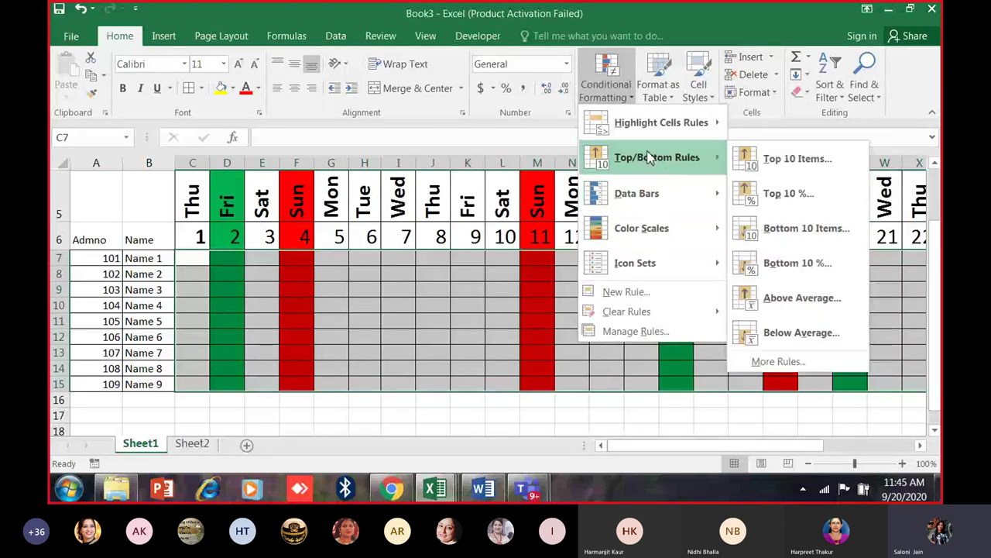
pyautogui.moveTo(713, 124)
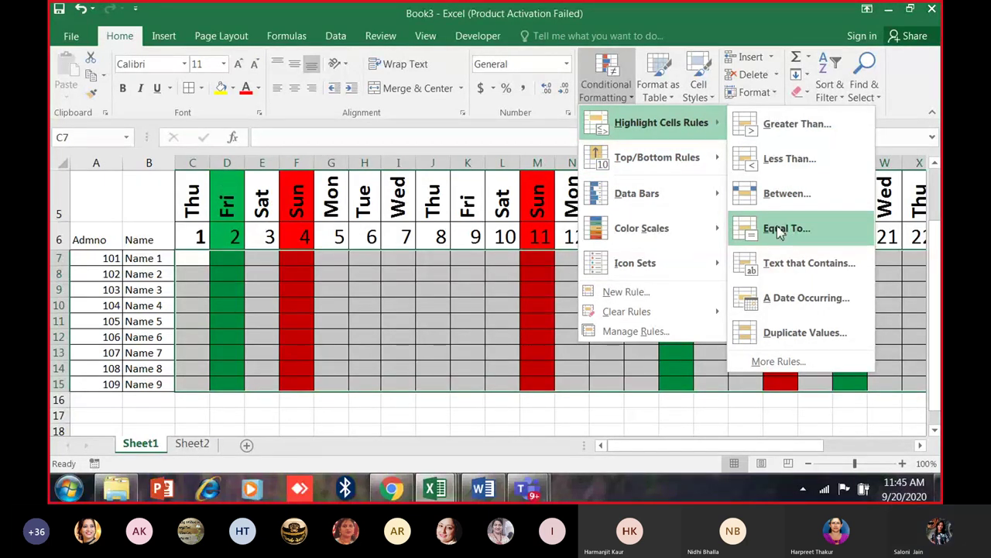
pyautogui.click(780, 234)
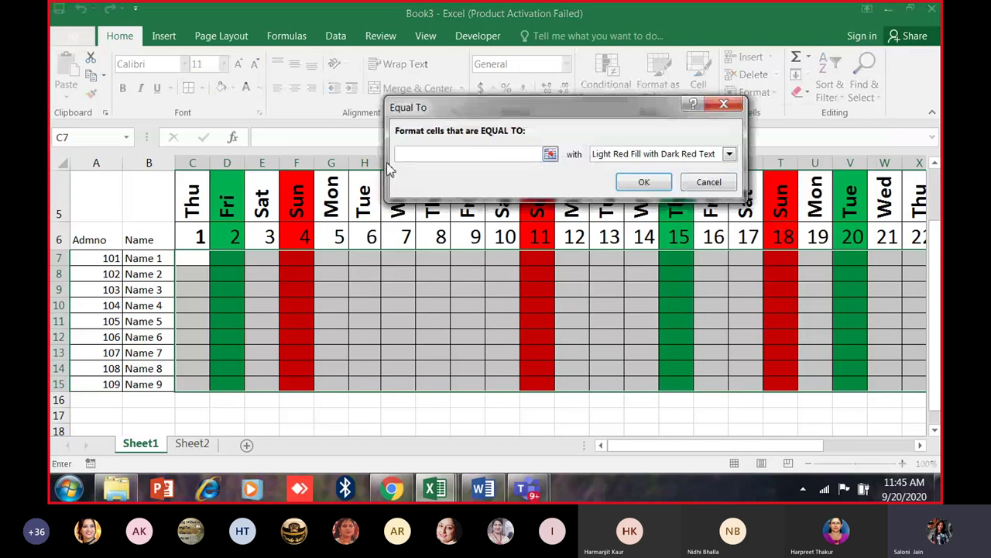
pyautogui.write('A')
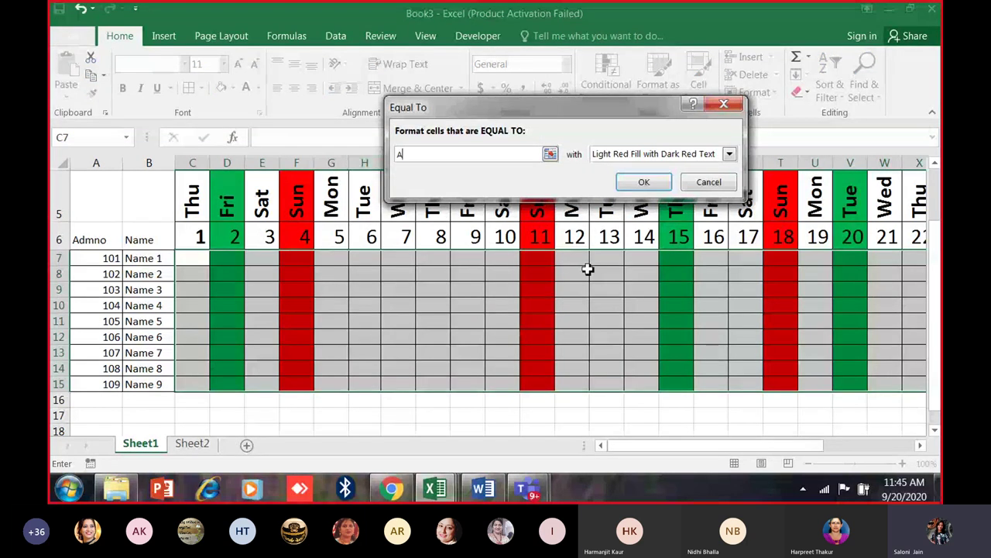
pyautogui.click(729, 155)
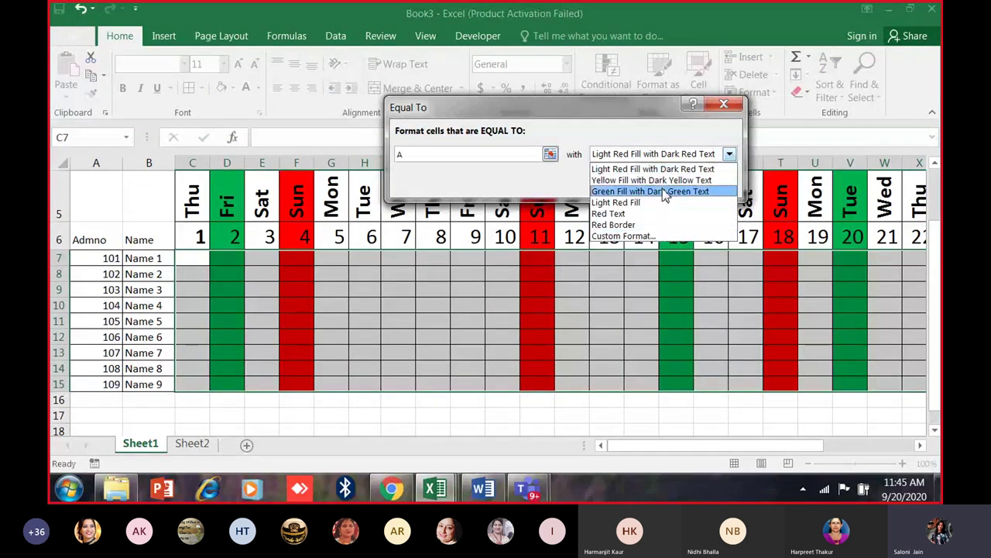
pyautogui.click(612, 169)
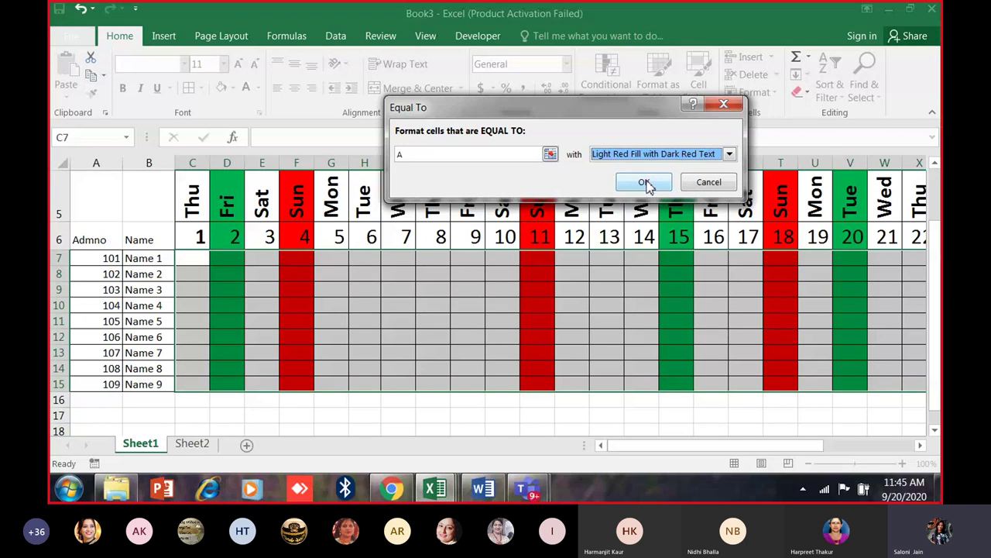
pyautogui.click(646, 183)
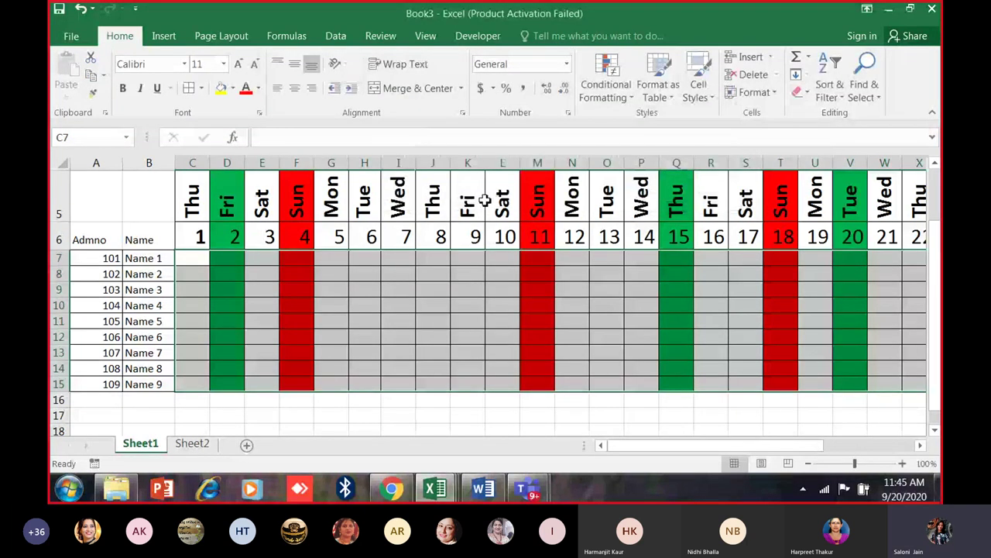
# Enter the absence mark A in C8 for Name 2 and check its highlighting up close.
pyautogui.press('Down')
pyautogui.write('a')
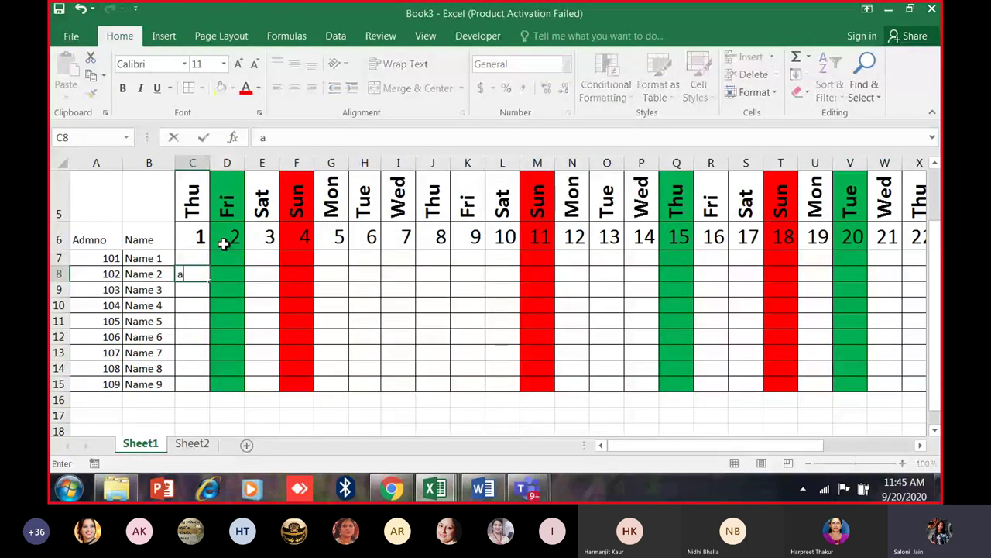
pyautogui.press('Return')
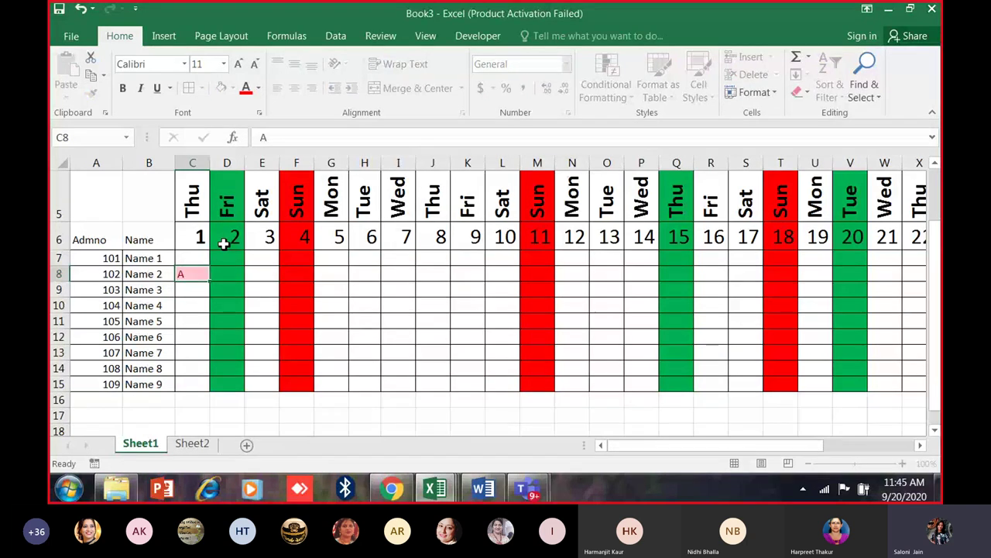
pyautogui.click(205, 271)
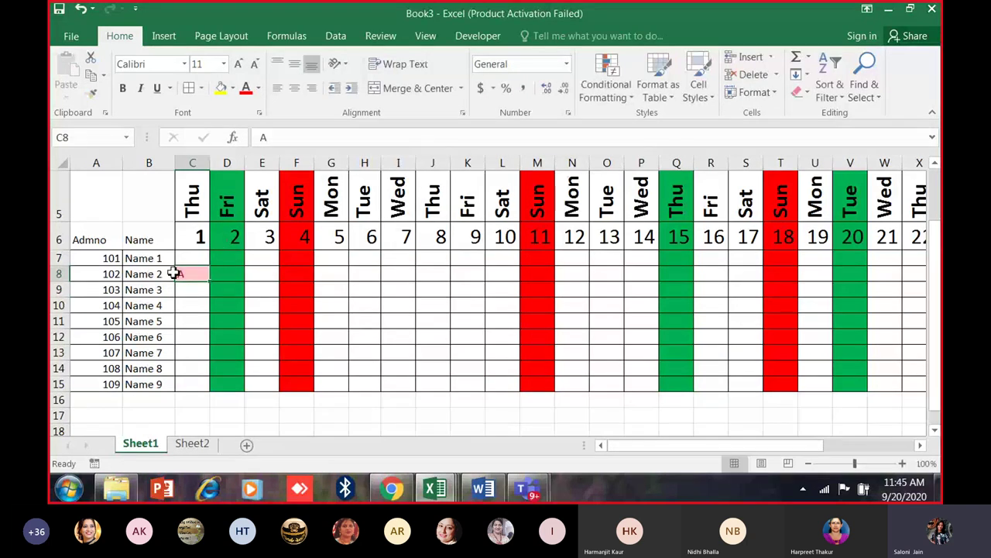
pyautogui.keyDown('ctrl'); pyautogui.scroll(5, 327, 411); pyautogui.keyUp('ctrl')
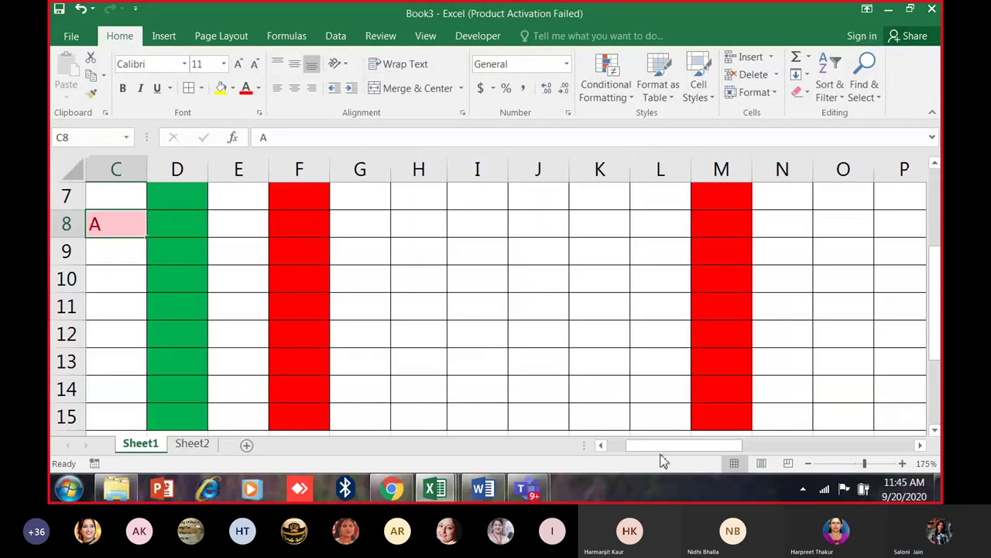
pyautogui.moveTo(662, 449); pyautogui.dragTo(637, 451)
pyautogui.keyDown('ctrl'); pyautogui.scroll(5, 564, 398); pyautogui.keyUp('ctrl')
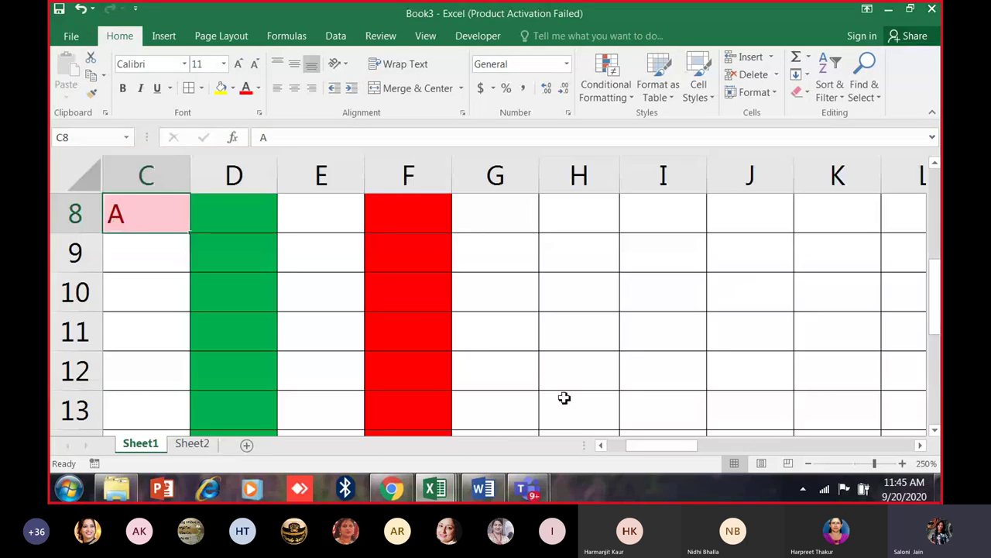
pyautogui.moveTo(635, 450); pyautogui.dragTo(612, 450)
pyautogui.keyDown('ctrl'); pyautogui.scroll(-5, 413, 315); pyautogui.keyUp('ctrl')
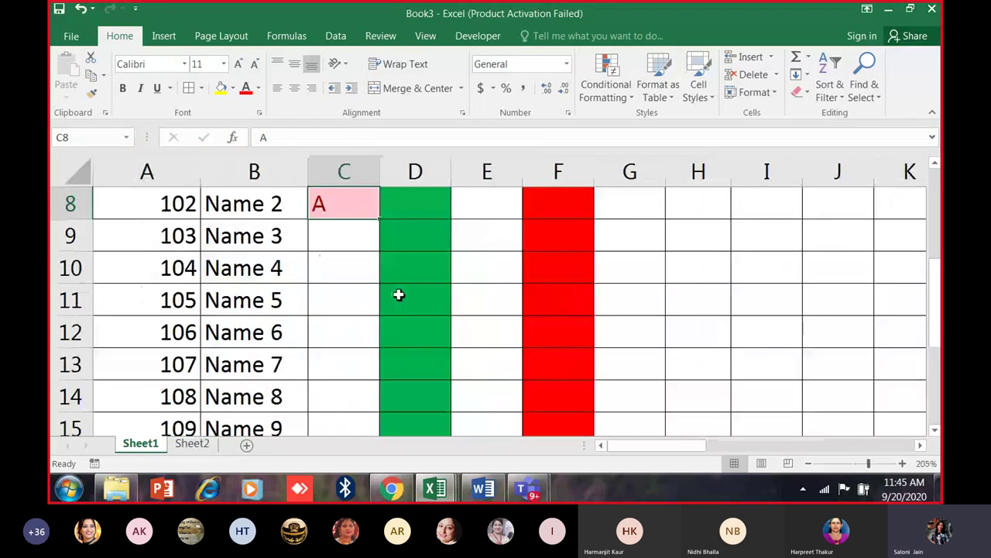
# Enter the absence mark A in E9, G9, H10, J12 and K13 of the attendance grid.
pyautogui.click(450, 263)
pyautogui.write('A')
pyautogui.click(544, 252)
pyautogui.write('A')
pyautogui.click(603, 279)
pyautogui.write('A')
pyautogui.click(660, 306)
pyautogui.click(730, 327)
pyautogui.write('A')
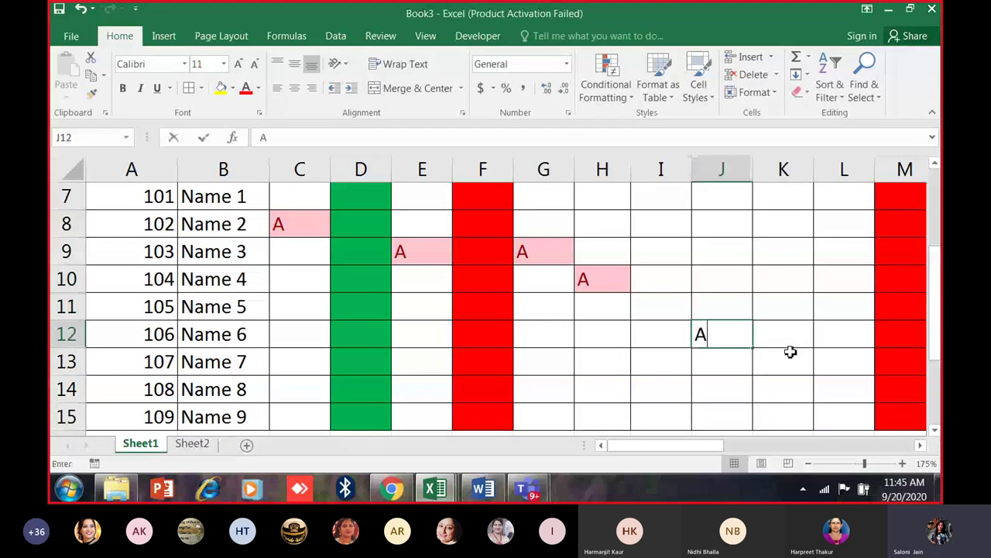
pyautogui.click(790, 361)
pyautogui.write('A')
# Enter the absence mark A in J9, J8 and H8, and check the marks against the day headers.
pyautogui.moveTo(819, 308); pyautogui.dragTo(778, 307)
pyautogui.click(743, 243)
pyautogui.write('A')
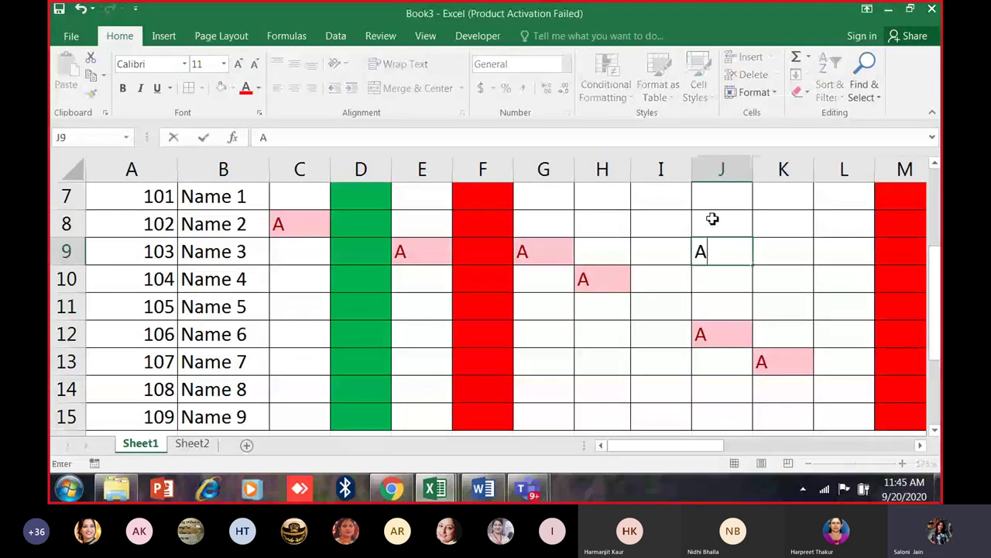
pyautogui.click(712, 222)
pyautogui.write('A')
pyautogui.click(593, 230)
pyautogui.write('A')
pyautogui.scroll(2, 560, 305)
pyautogui.scroll(-3, 560, 299)
pyautogui.scroll(3, 504, 274)
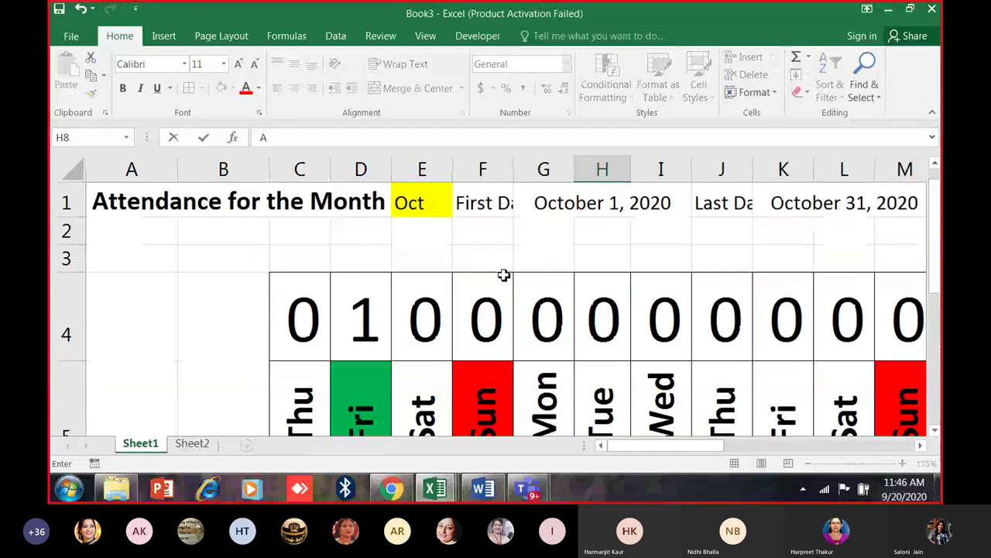
pyautogui.scroll(-1, 496, 281)
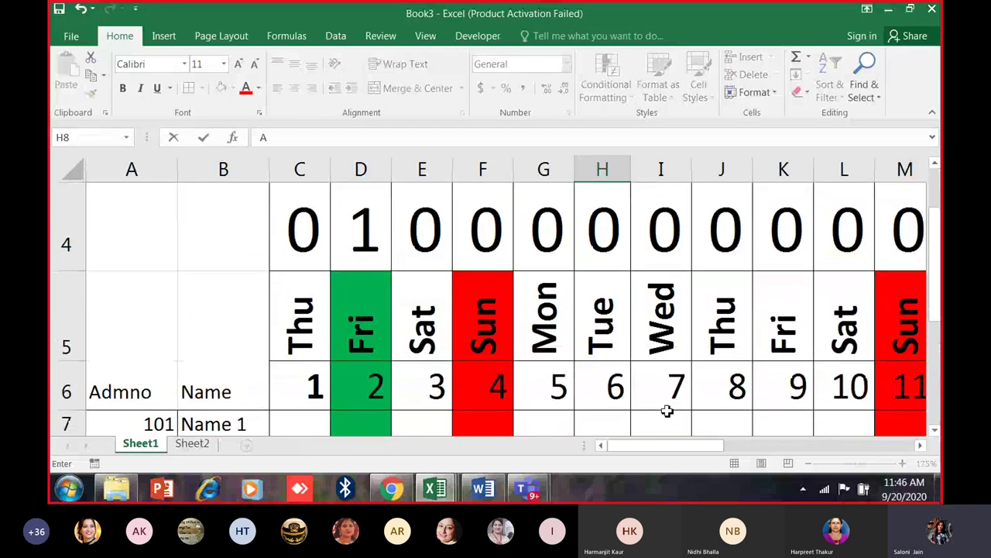
pyautogui.click(470, 277)
pyautogui.scroll(-3, 473, 281)
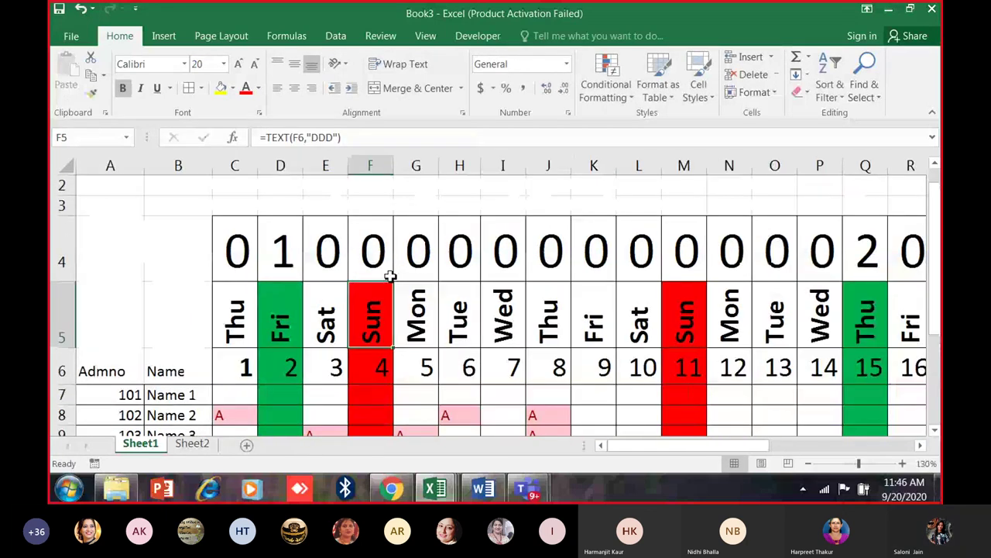
pyautogui.scroll(-3, 390, 276)
# Try the marks P and 0 in C7 and D7 for Name 1, and clear both cells.
pyautogui.click(181, 332)
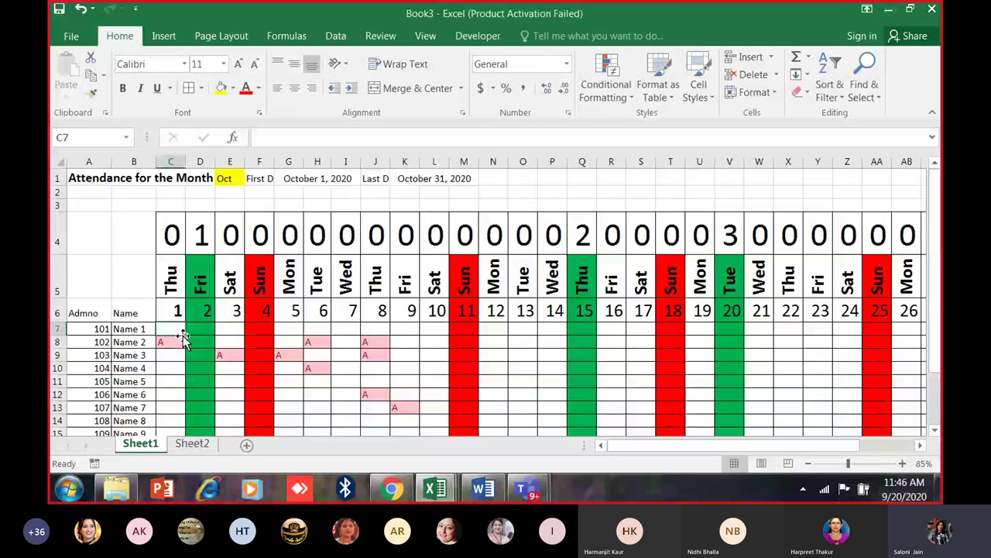
pyautogui.write('P')
pyautogui.press('Tab')
pyautogui.write('P')
pyautogui.press('Tab')
pyautogui.click(171, 335)
pyautogui.press('Delete')
pyautogui.write('0')
pyautogui.press('Tab')
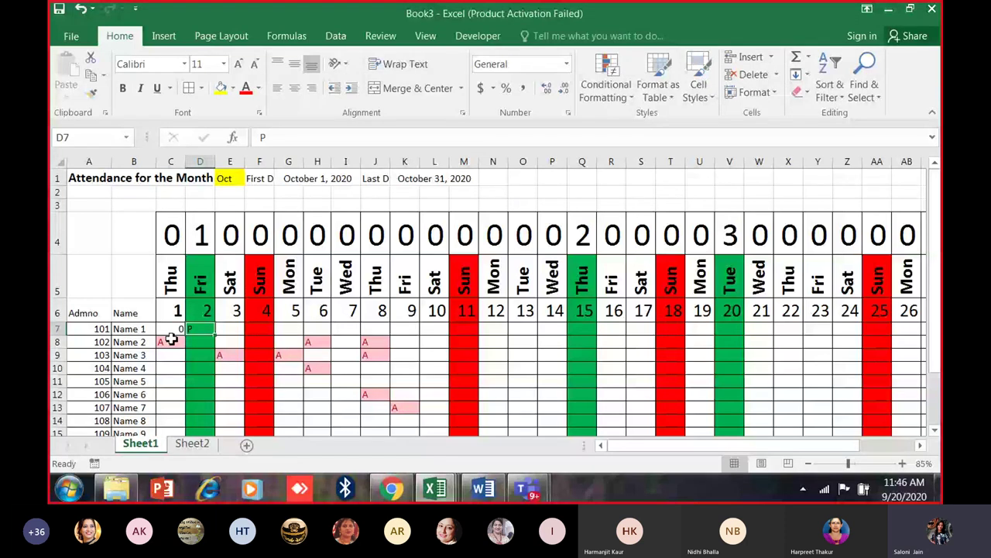
pyautogui.moveTo(172, 333); pyautogui.dragTo(200, 332)
pyautogui.press('Delete')
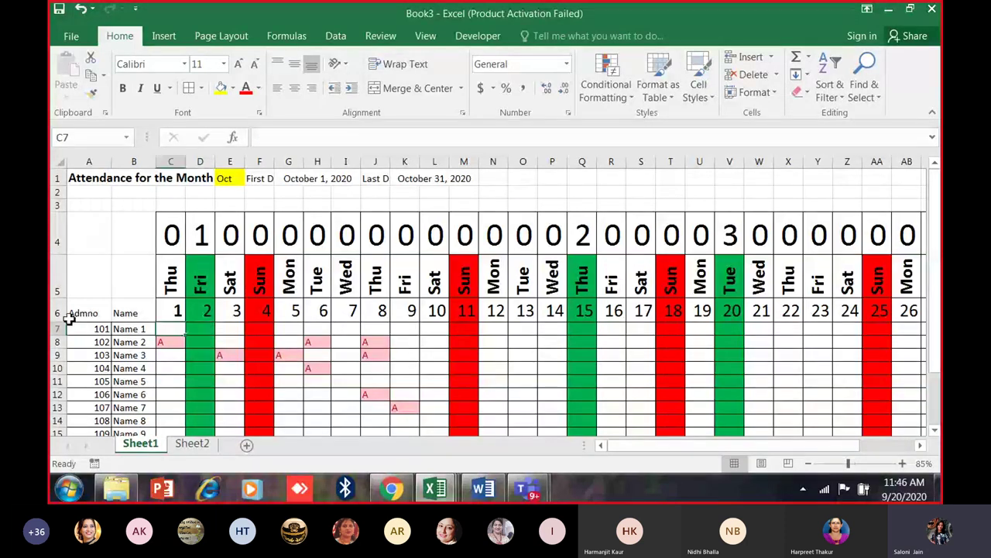
# Add the heading TOTAL in AH5, just after the column for day 31.
pyautogui.scroll(-2, 529, 260)
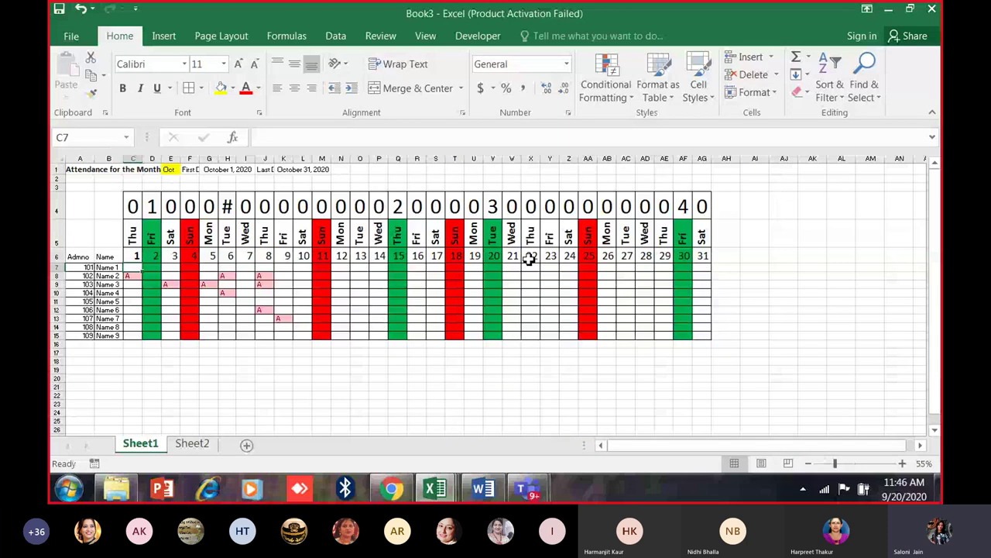
pyautogui.scroll(2, 529, 259)
pyautogui.write('tP')
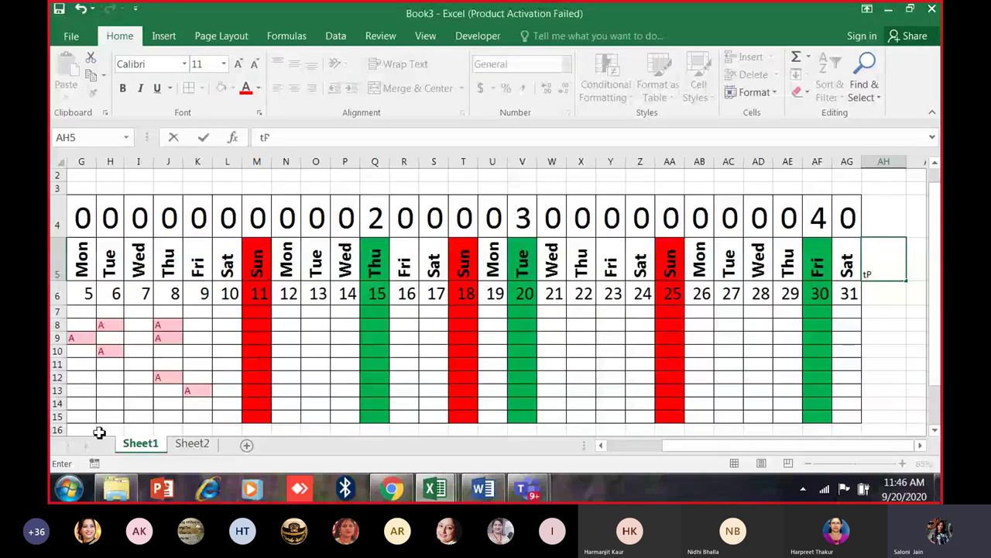
pyautogui.press('BackSpace')
pyautogui.write('OT')
pyautogui.press('BackSpace')
pyautogui.press('BackSpace')
pyautogui.write('totl')
pyautogui.press('BackSpace')
pyautogui.press('BackSpace')
pyautogui.press('BackSpace')
pyautogui.press('BackSpace')
pyautogui.write('TOTAL')
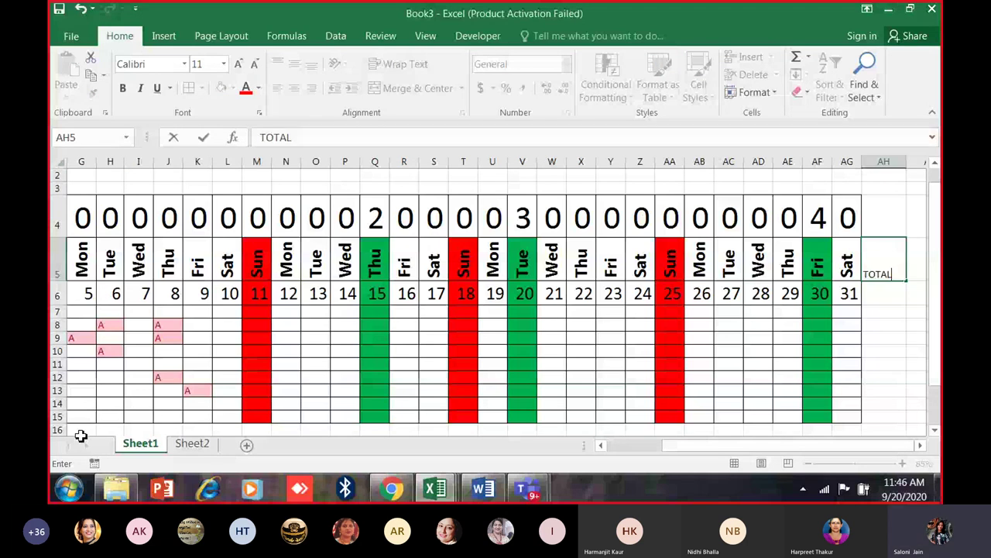
pyautogui.press('Return')
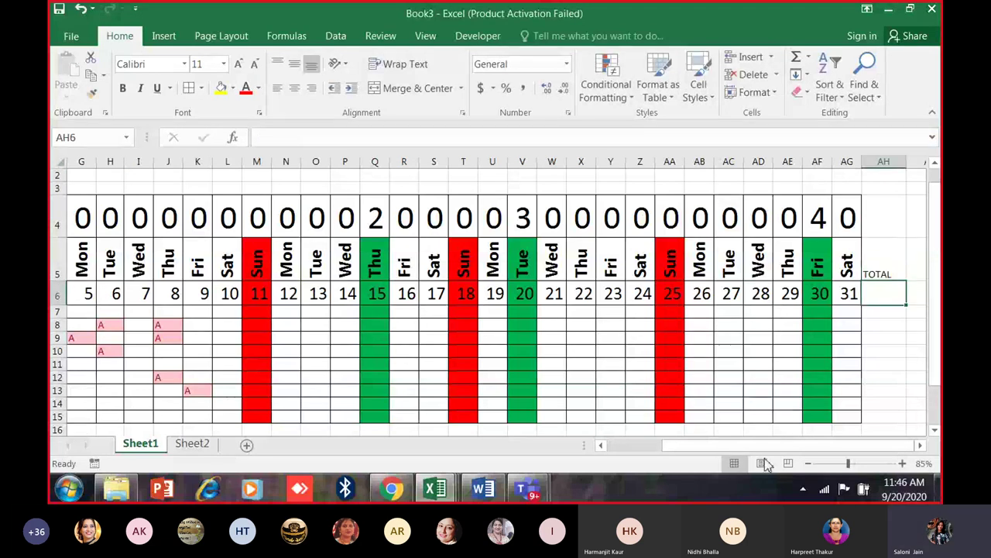
pyautogui.write('COUNTIF(')
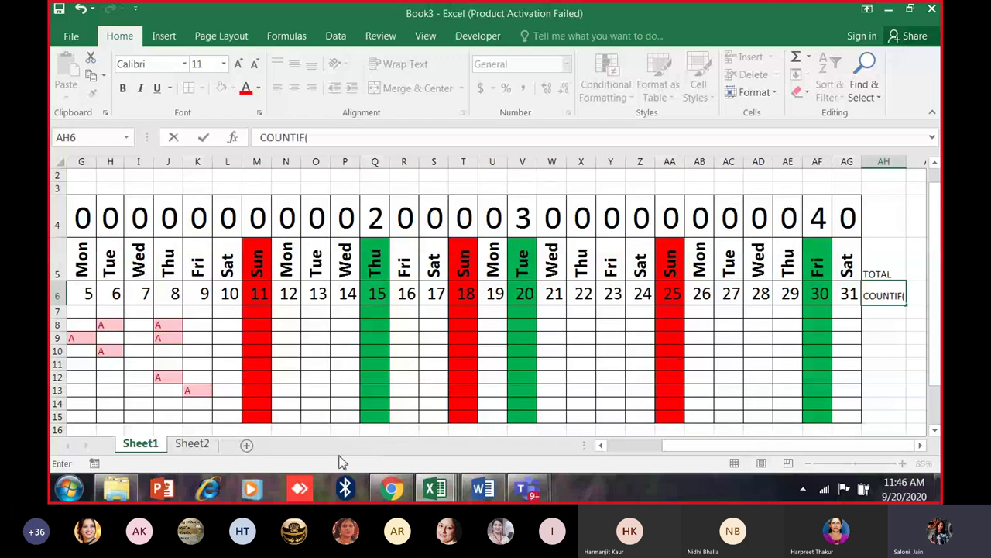
pyautogui.moveTo(679, 445); pyautogui.dragTo(604, 466)
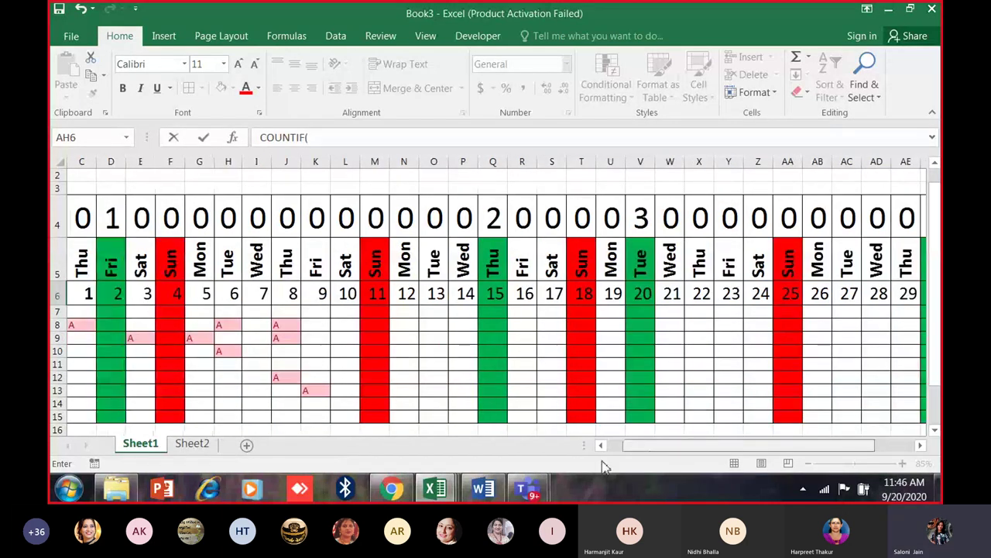
pyautogui.moveTo(171, 298); pyautogui.dragTo(817, 295)
pyautogui.hscroll(1, 790, 447)
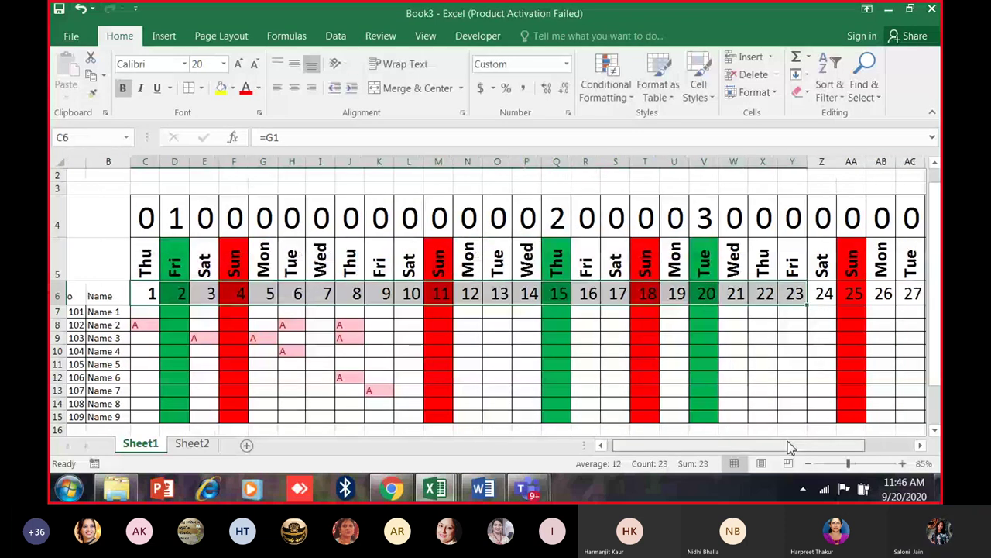
pyautogui.hotkey('ctrl', 'Right')
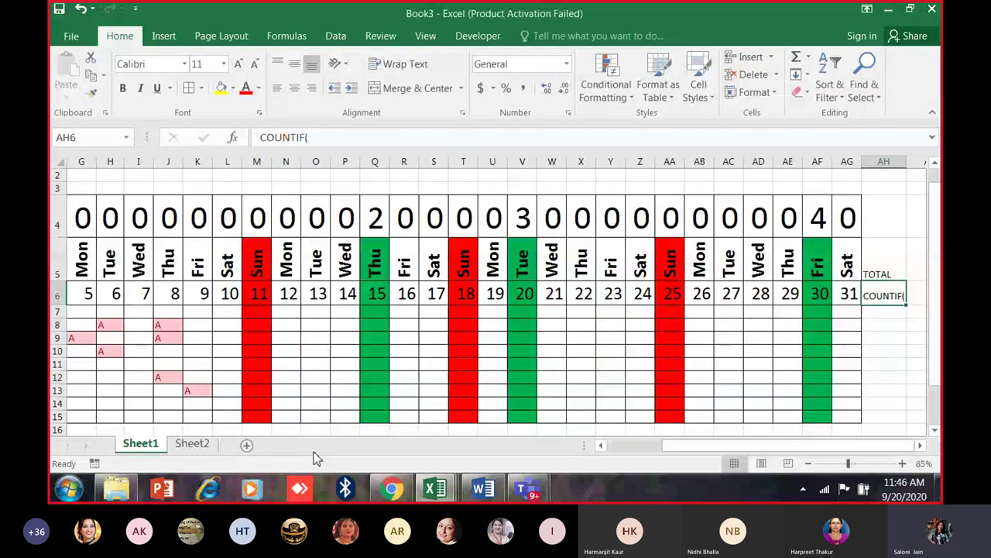
pyautogui.write('=COUNTIF')
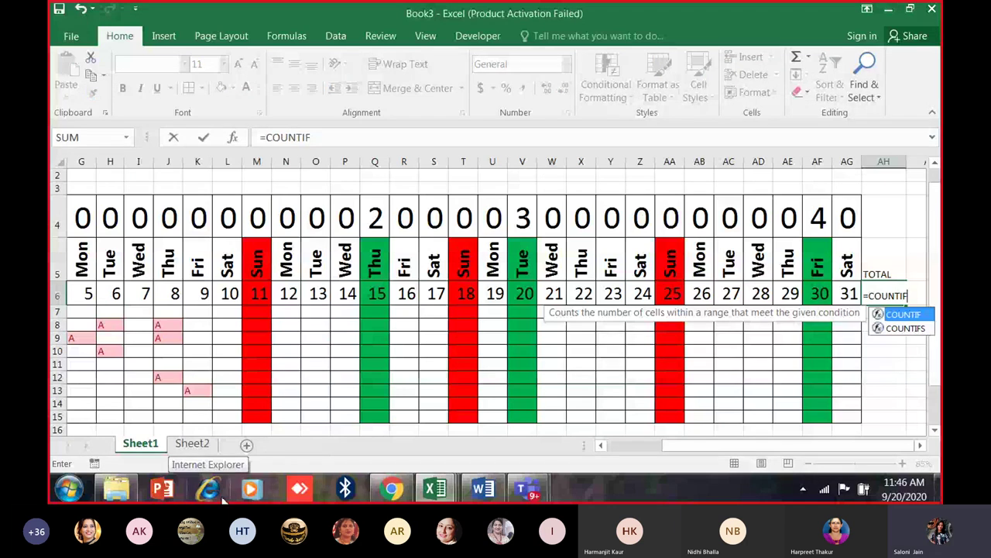
pyautogui.moveTo(482, 489)
pyautogui.press('Escape')
pyautogui.moveTo(882, 307)
pyautogui.mouseDown()
pyautogui.moveTo(891, 336)
pyautogui.moveTo(883, 298)
pyautogui.mouseUp()
pyautogui.press('Delete')
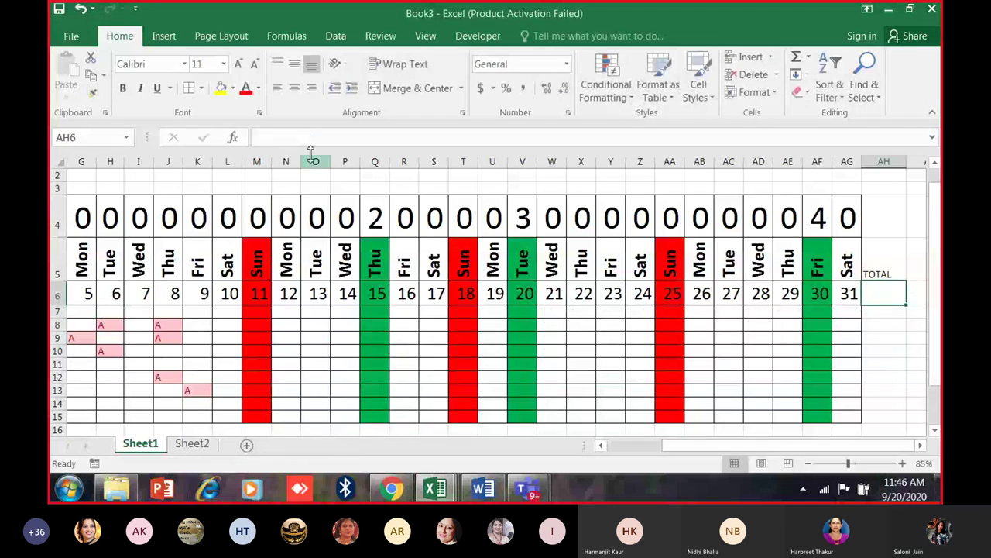
# Set the font size of the empty cell AH6 below the TOTAL heading to 16.
pyautogui.click(252, 65)
pyautogui.click(252, 65)
pyautogui.click(251, 65)
pyautogui.click(240, 66)
pyautogui.click(241, 65)
pyautogui.click(240, 66)
pyautogui.click(240, 66)
pyautogui.click(240, 66)
pyautogui.click(240, 65)
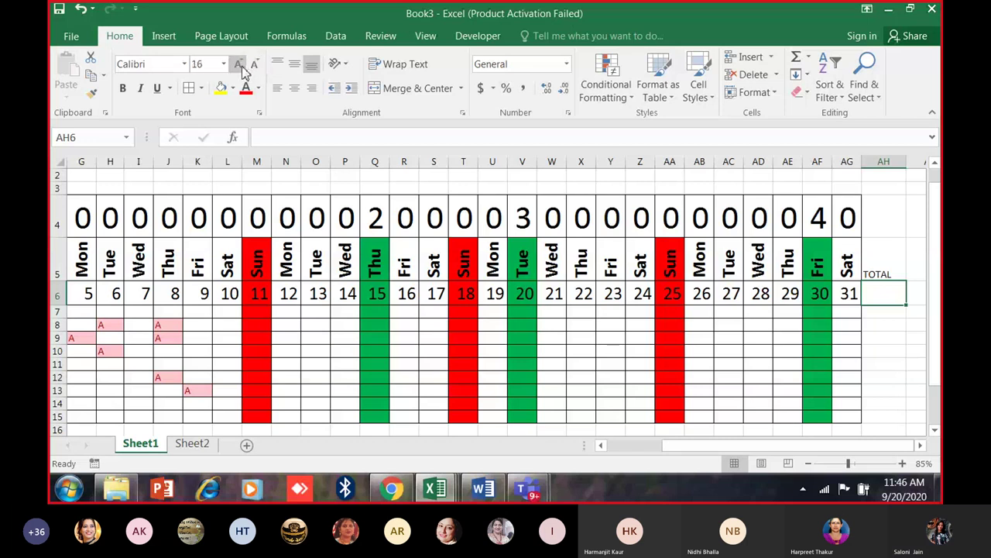
# Increase the font size of the empty cell AH6 below the TOTAL heading to 24.
pyautogui.click(240, 66)
pyautogui.click(240, 67)
pyautogui.click(240, 67)
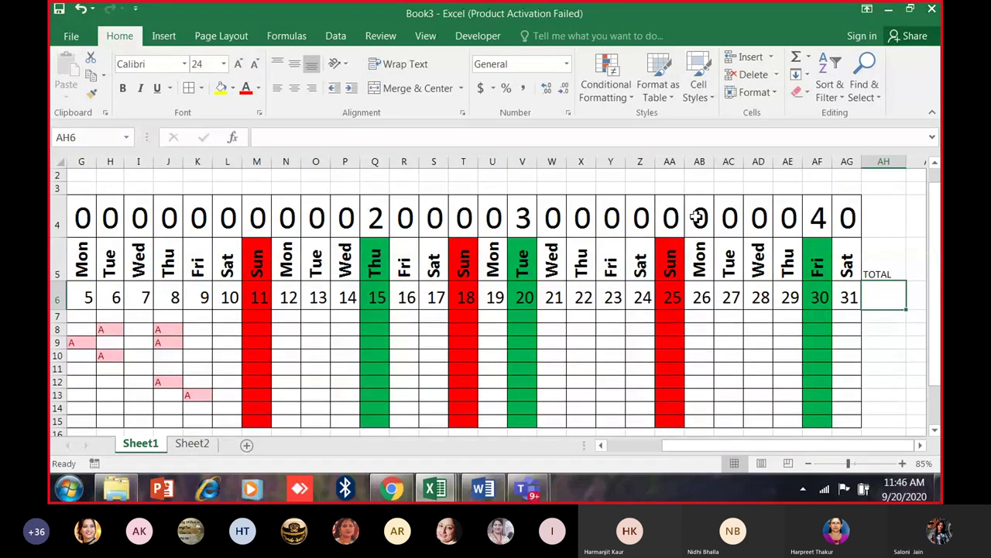
# Enter the formula =COUNTIF(C6:AG6,"P") in AH6 below the TOTAL heading.
pyautogui.write('=V')
pyautogui.press('BackSpace')
pyautogui.write('COUNTIF(C6:P6')
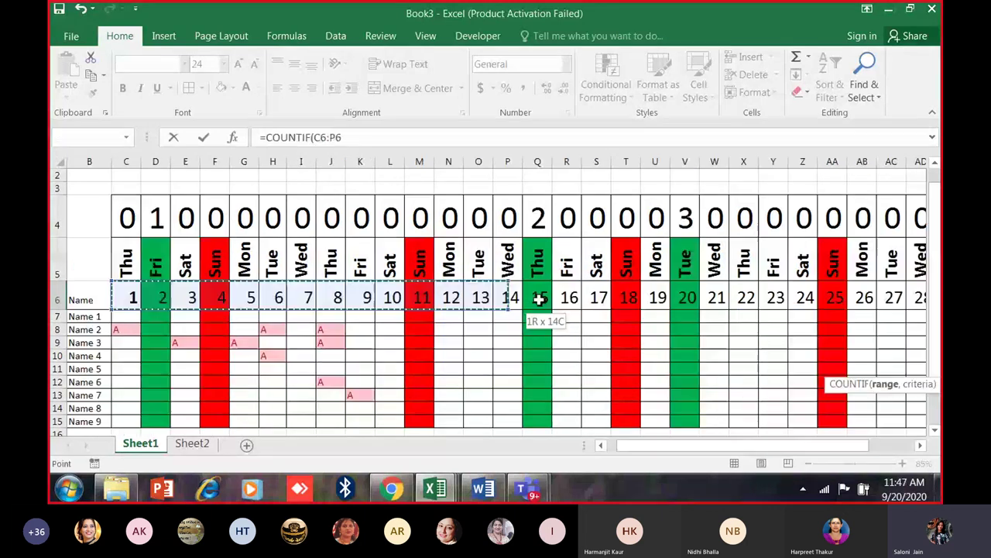
pyautogui.moveTo(538, 300); pyautogui.dragTo(848, 299)
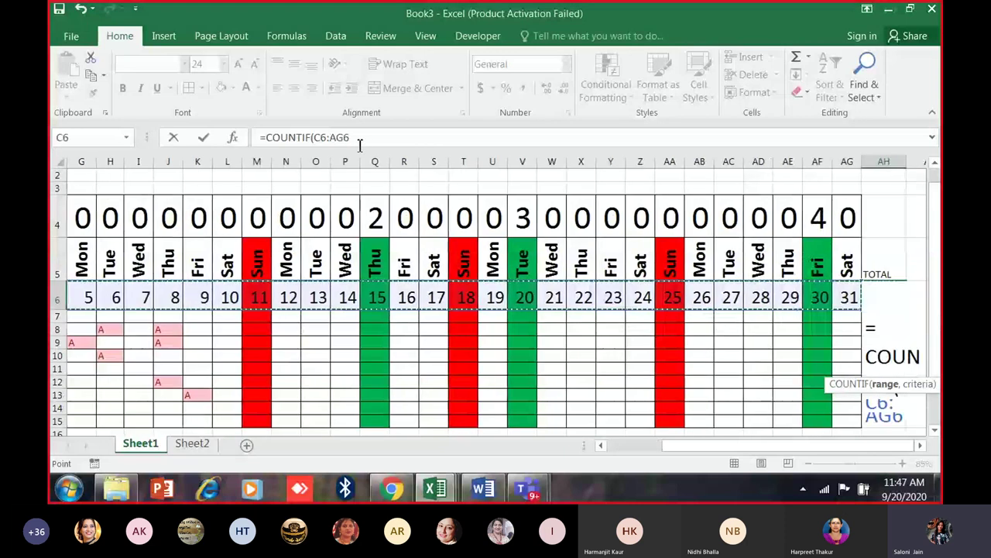
pyautogui.write(',"')
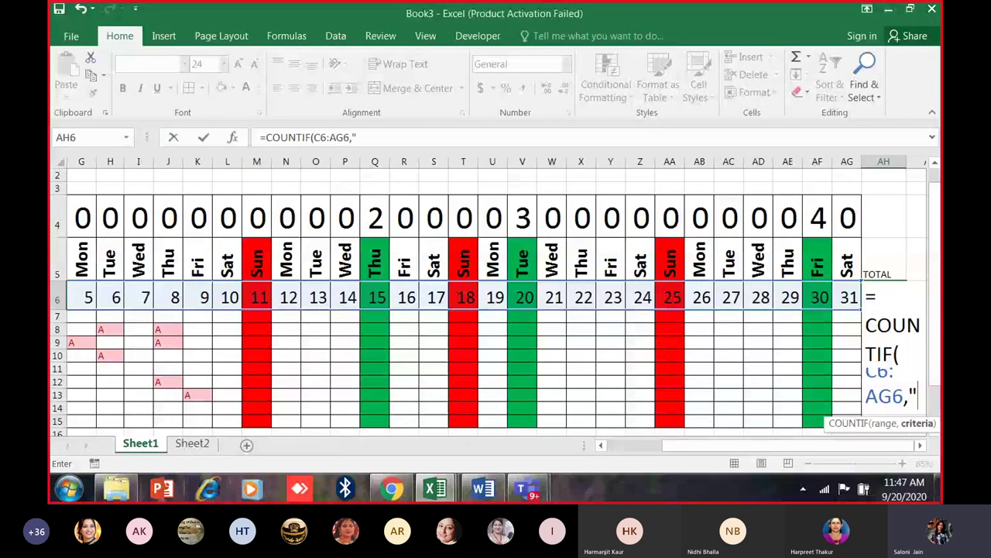
pyautogui.write('P")')
pyautogui.press('Return')
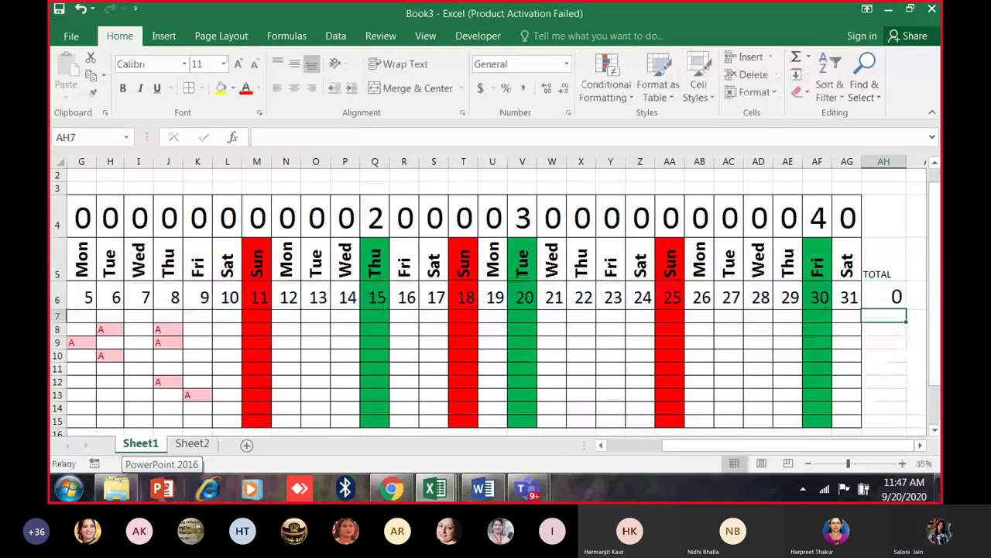
# Move the COUNTIF cell from AH6 down to AH7 in the Name 1 row.
pyautogui.click(892, 298)
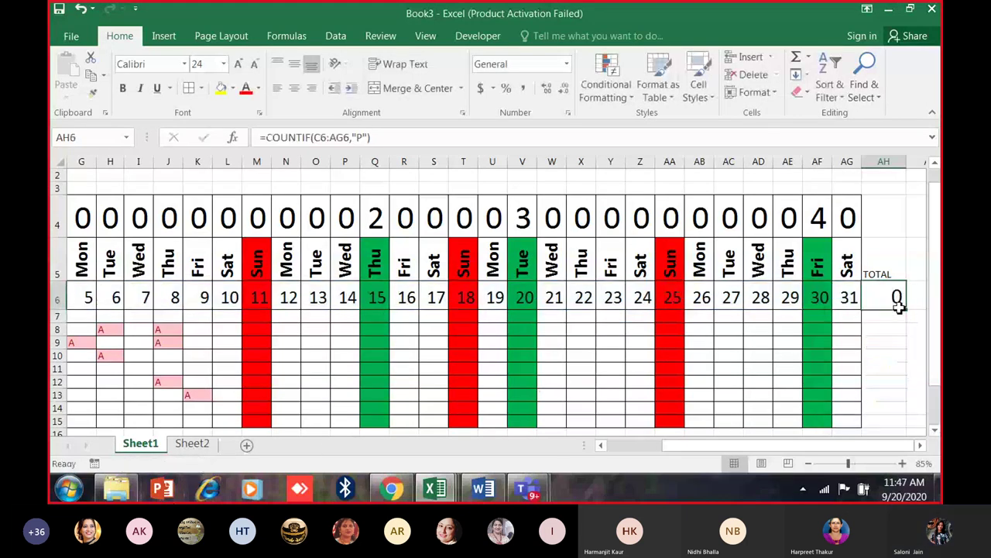
pyautogui.moveTo(890, 317); pyautogui.dragTo(887, 322)
# Mark Name 1 present with P in E7, G7, I7 and L7.
pyautogui.moveTo(674, 449); pyautogui.dragTo(609, 446)
pyautogui.click(240, 326)
pyautogui.write('P')
pyautogui.click(286, 331)
pyautogui.write('P')
pyautogui.click(340, 325)
pyautogui.write('P')
pyautogui.click(438, 325)
pyautogui.write('P')
pyautogui.click(500, 327)
pyautogui.click(553, 328)
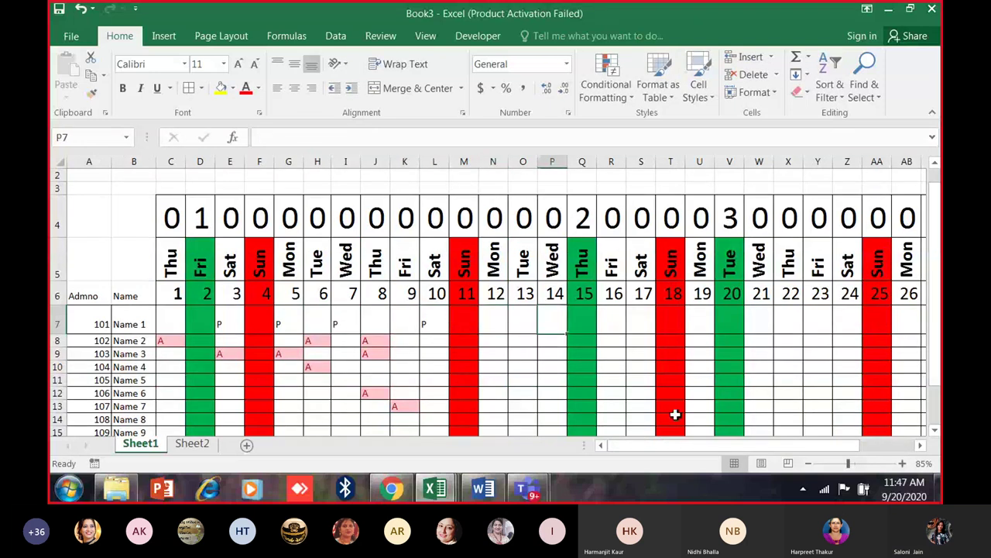
# Replace the formula in AH7 with =COUNTIF(C7:AG7,"P") to count the P marks of Name 1.
pyautogui.moveTo(726, 440); pyautogui.dragTo(811, 443)
pyautogui.click(883, 326)
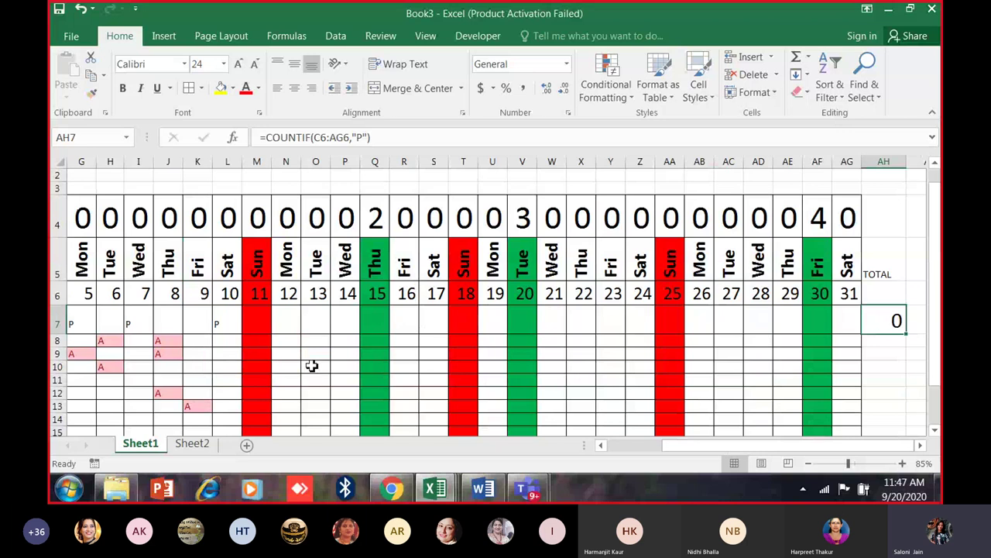
pyautogui.keyDown('ctrl'); pyautogui.scroll(-2, 315, 355); pyautogui.keyUp('ctrl')
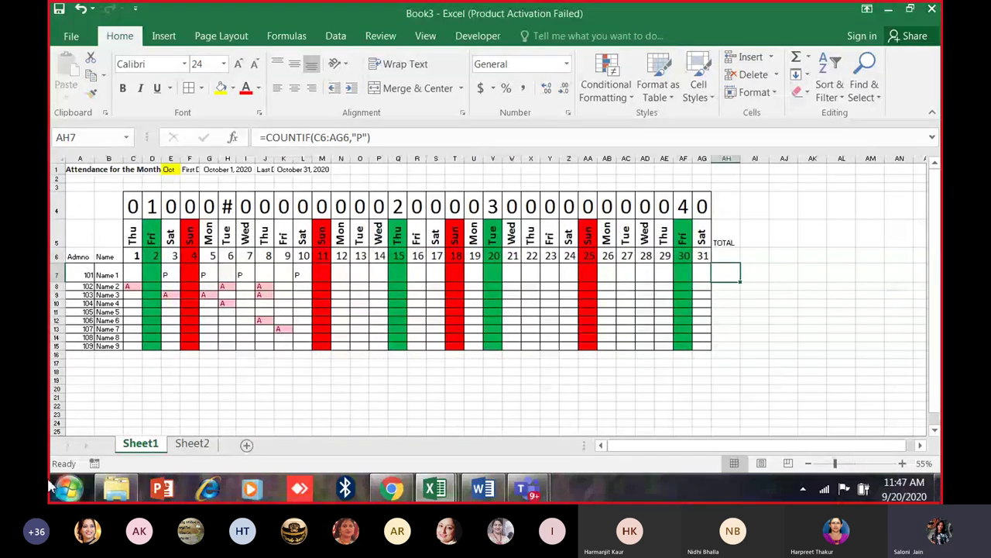
pyautogui.press('BackSpace')
pyautogui.write('=CO')
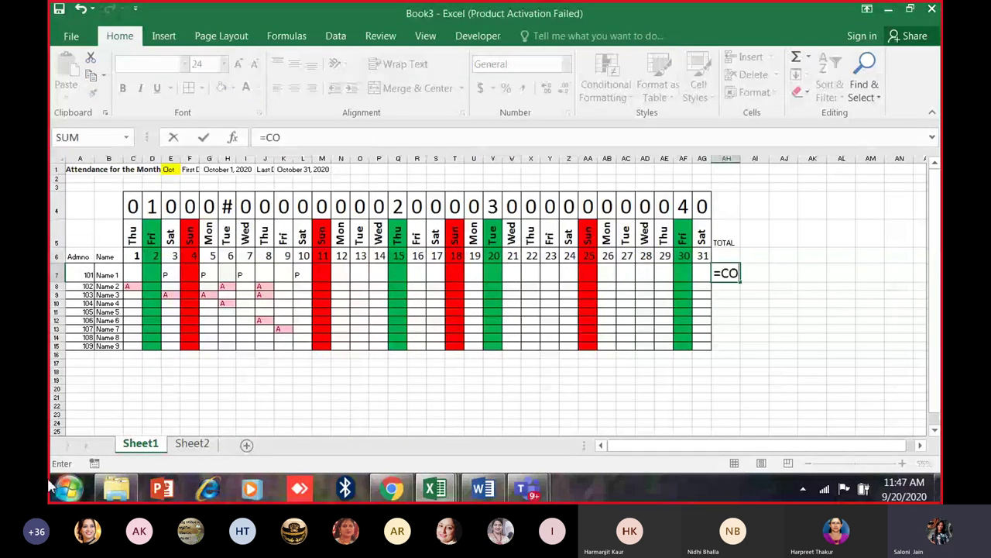
pyautogui.write('U')
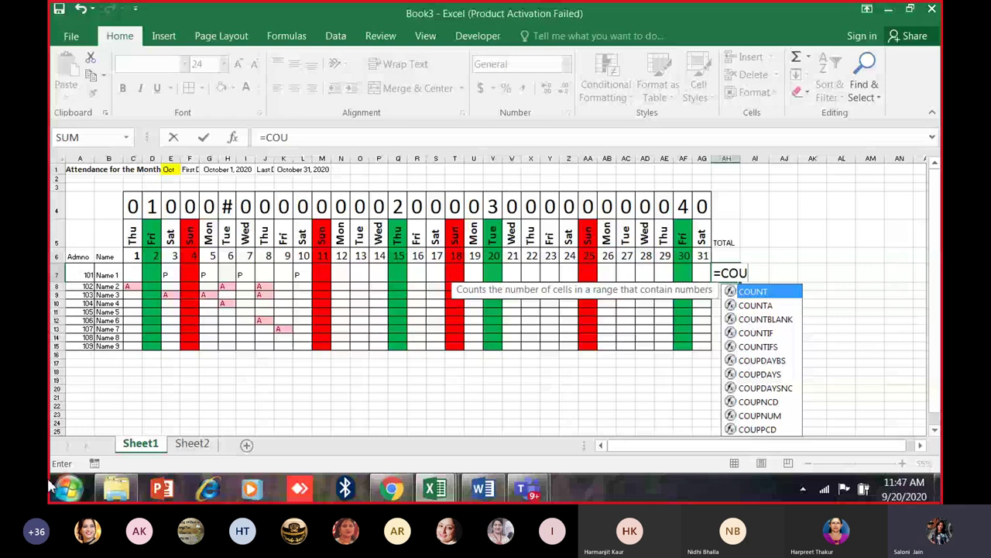
pyautogui.write('NTIF(')
pyautogui.moveTo(128, 286); pyautogui.dragTo(382, 276)
pyautogui.moveTo(132, 276); pyautogui.dragTo(701, 273)
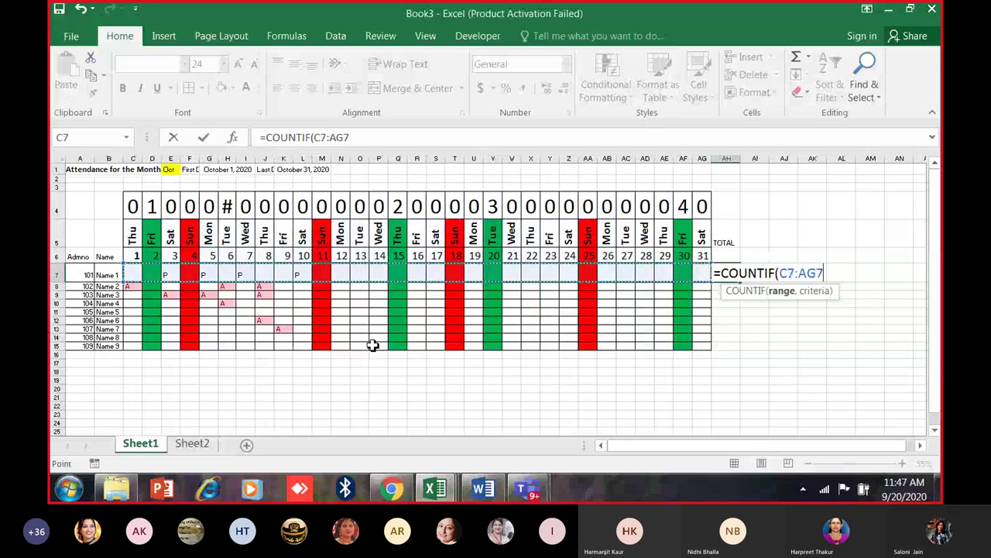
pyautogui.write(',"')
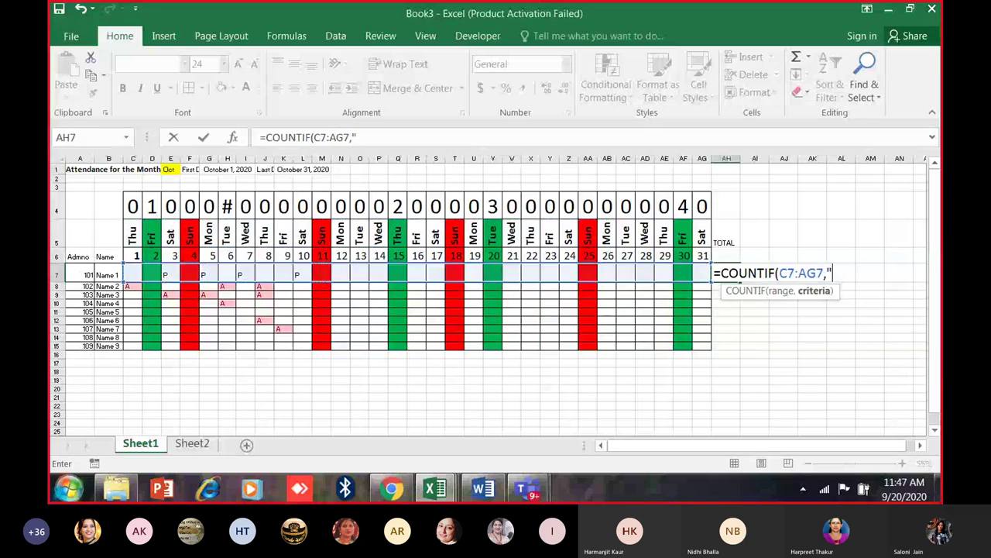
pyautogui.write('P")')
pyautogui.press('Return')
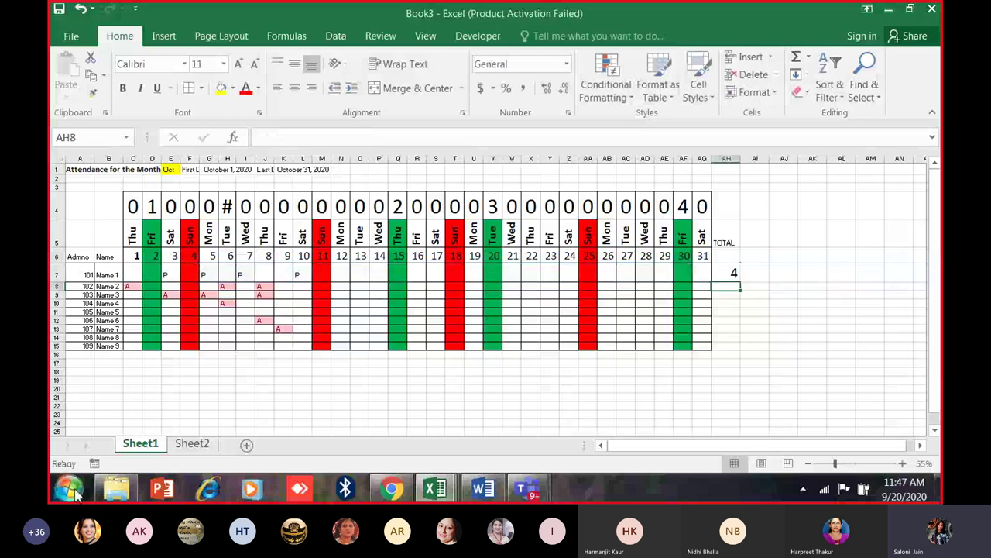
# Enter P for Name 1 in the Sunday and holiday columns for days 11, 15, 18, 20, 25 and 30.
pyautogui.moveTo(165, 276); pyautogui.dragTo(284, 277)
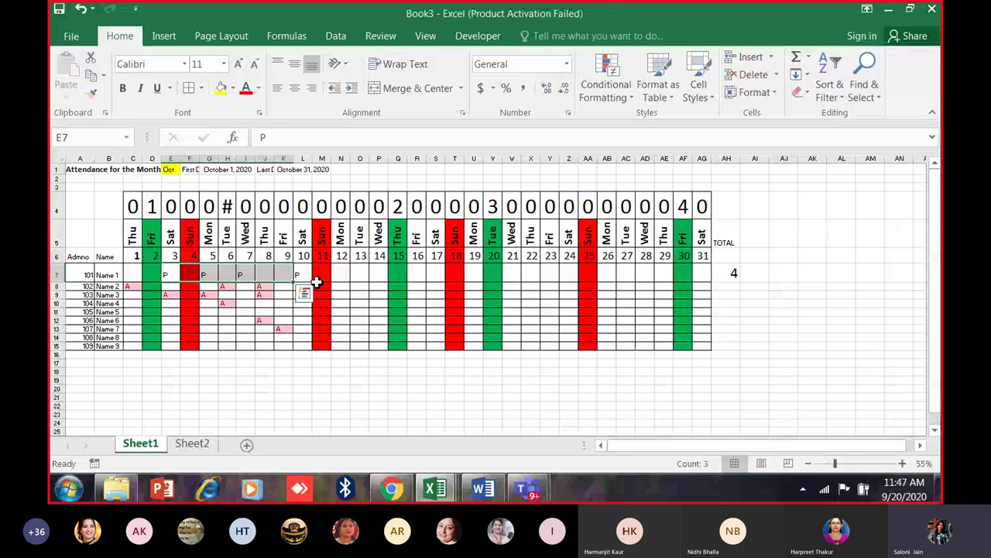
pyautogui.click(396, 275)
pyautogui.write('P')
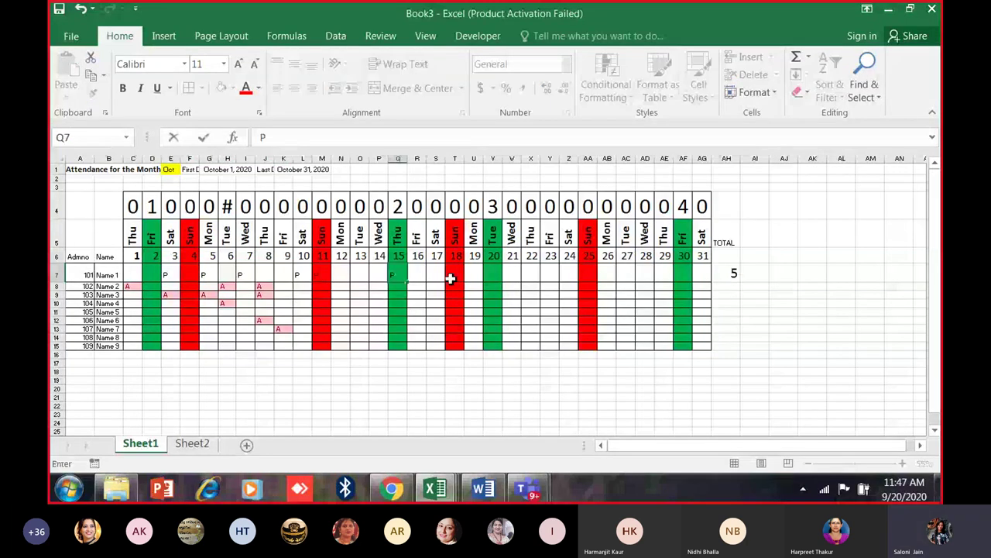
pyautogui.click(451, 275)
pyautogui.write('P')
pyautogui.click(490, 277)
pyautogui.write('P')
pyautogui.click(588, 276)
pyautogui.write('P')
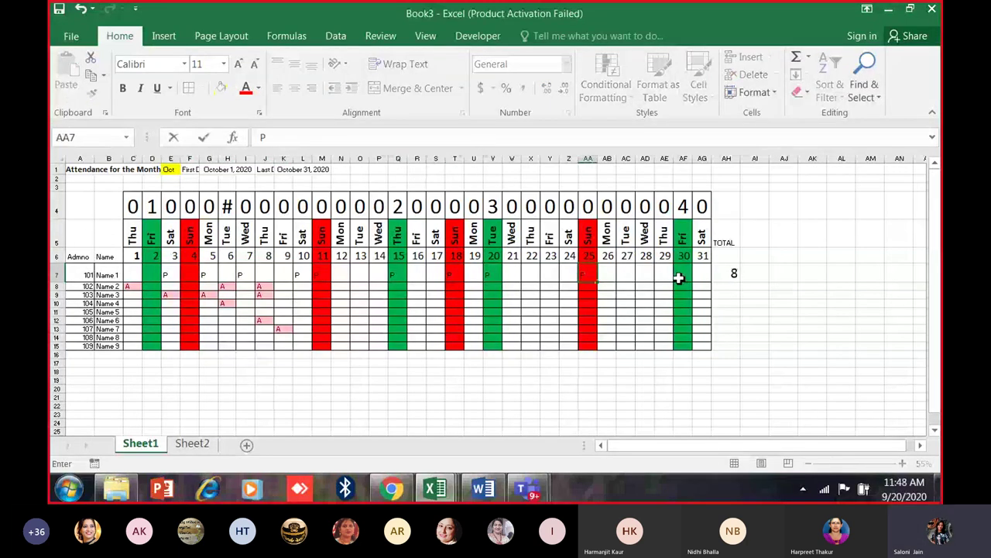
pyautogui.click(682, 276)
pyautogui.write('P')
pyautogui.click(691, 278)
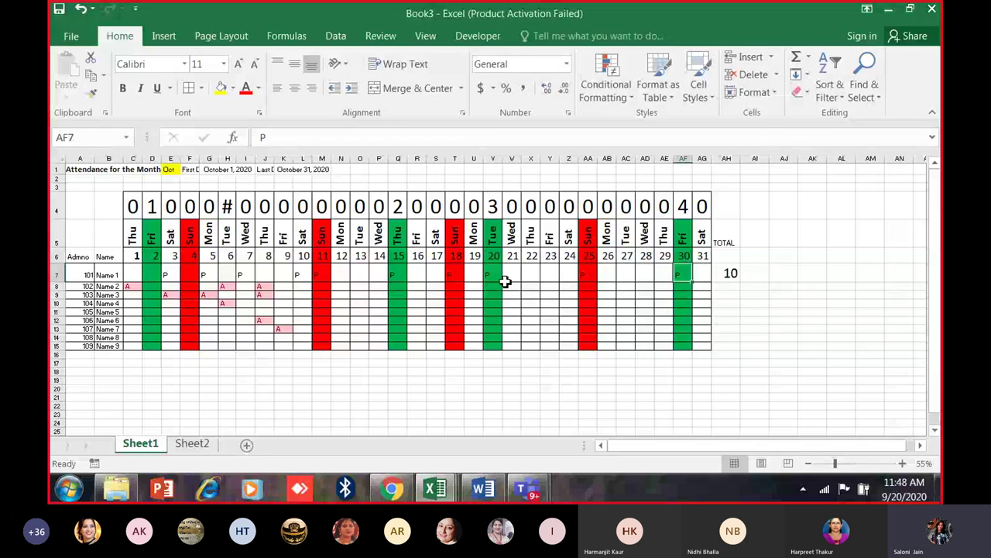
# Compare the P marks on holidays and Sundays in row 7 with the COUNTIF formula in AH7.
pyautogui.click(500, 277)
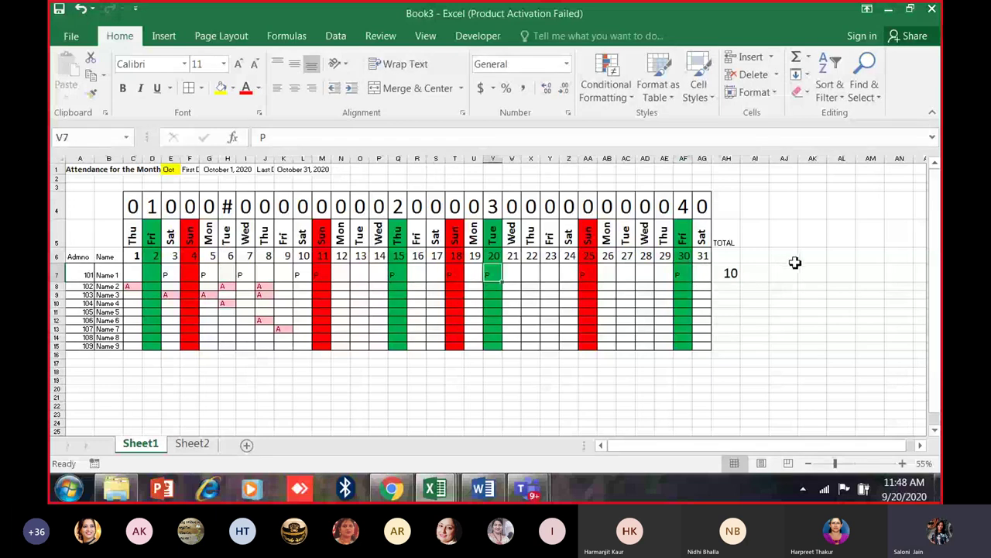
pyautogui.click(733, 276)
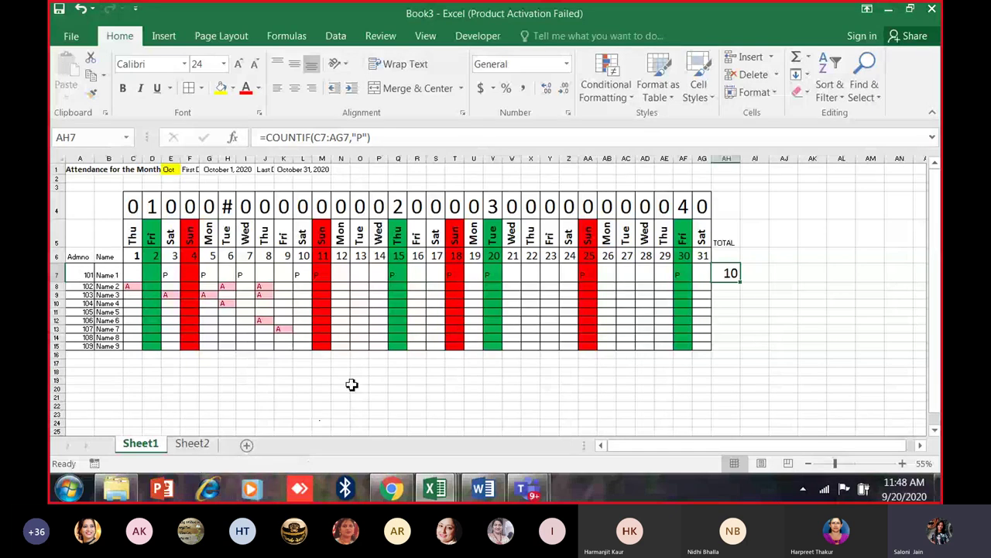
pyautogui.click(494, 275)
pyautogui.click(579, 277)
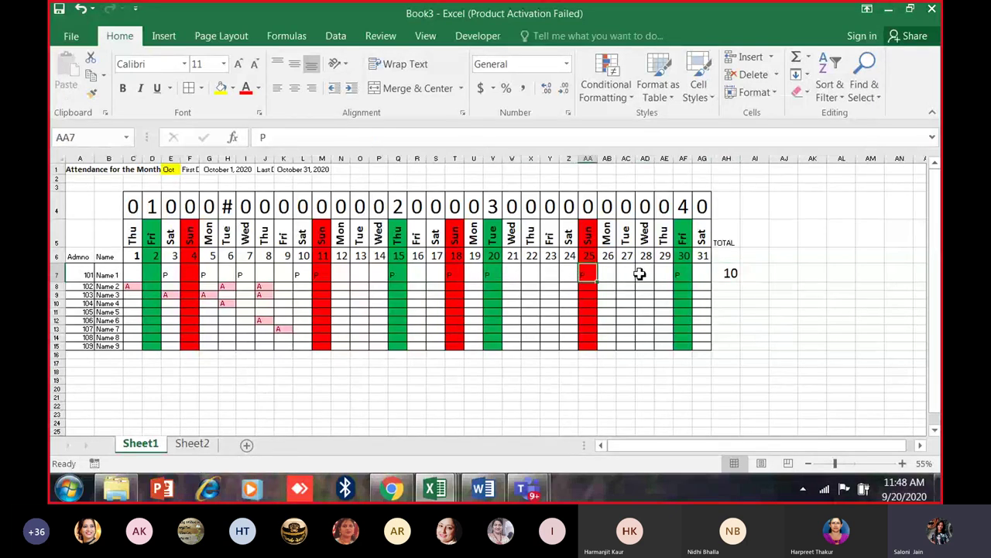
# Start a COUNTIFS formula in AH7 with the range C7:AG7 and the criterion "P".
pyautogui.click(730, 273)
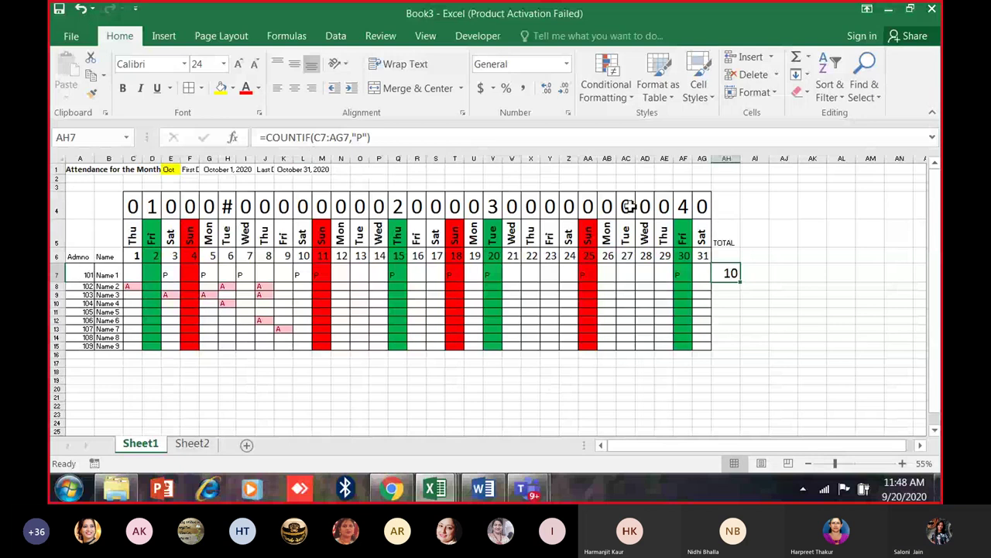
pyautogui.write('=')
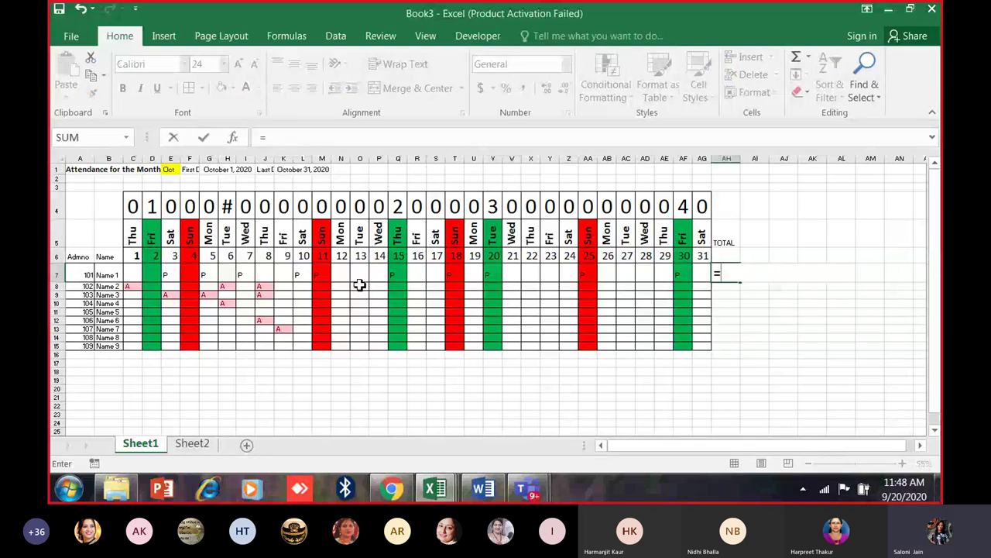
pyautogui.write('COUNTIF')
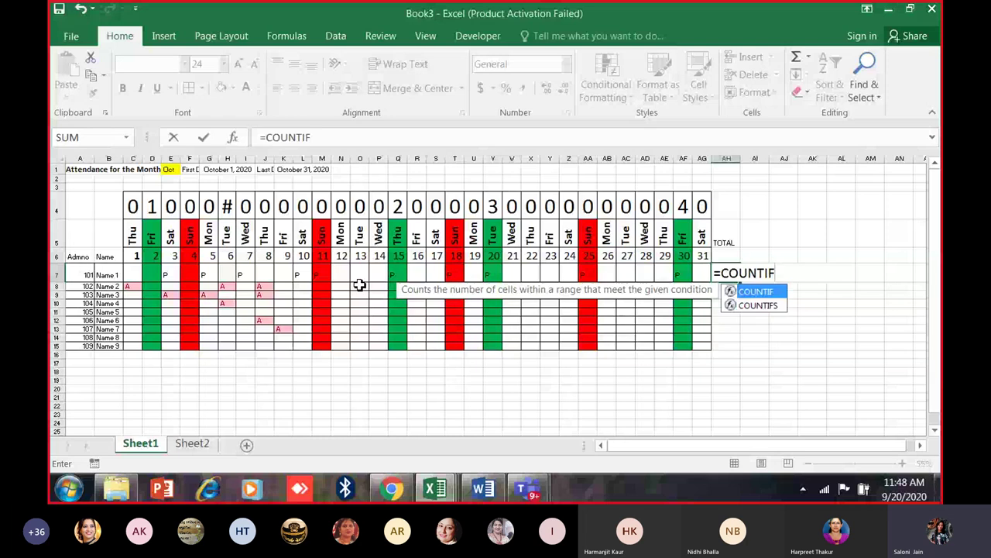
pyautogui.write('S')
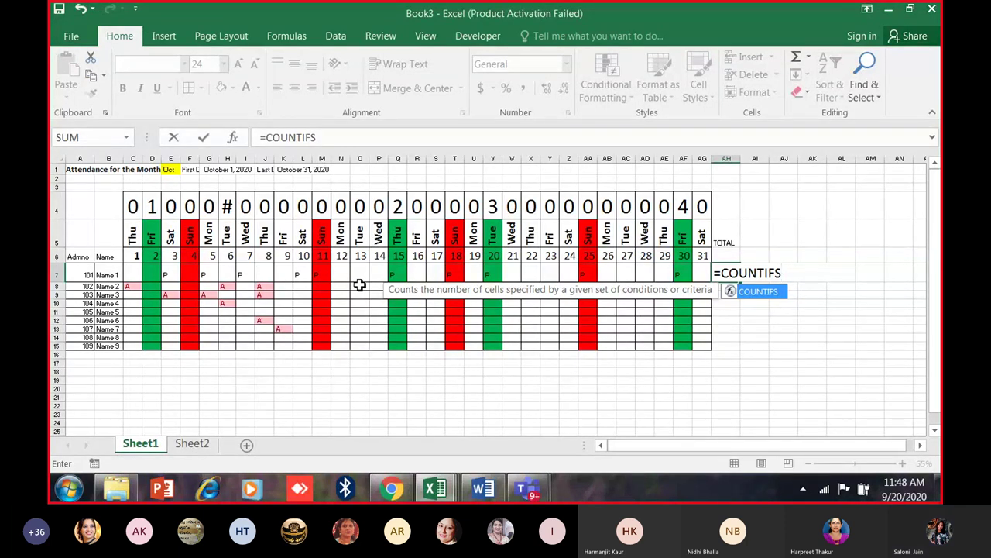
pyautogui.write('(')
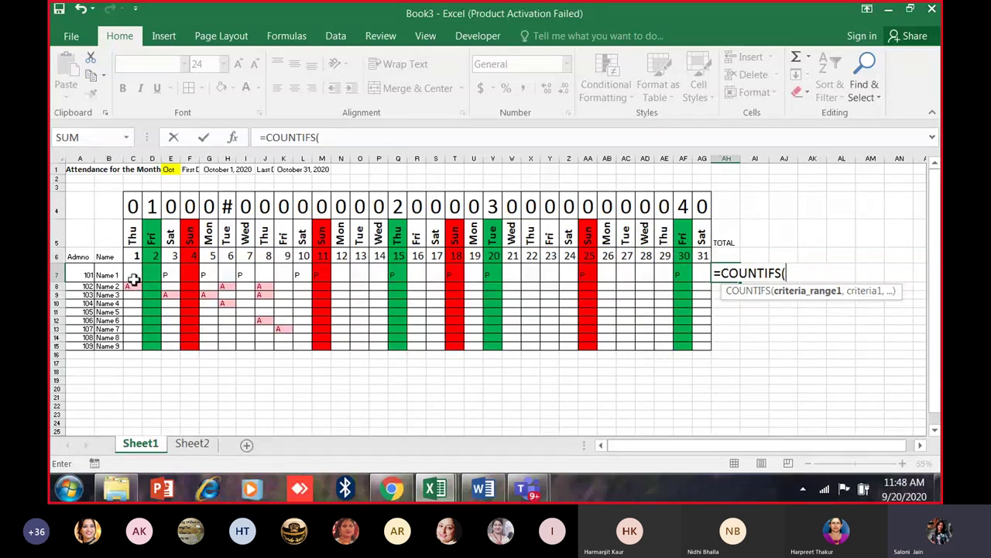
pyautogui.moveTo(133, 278); pyautogui.dragTo(702, 275)
pyautogui.write(',"P')
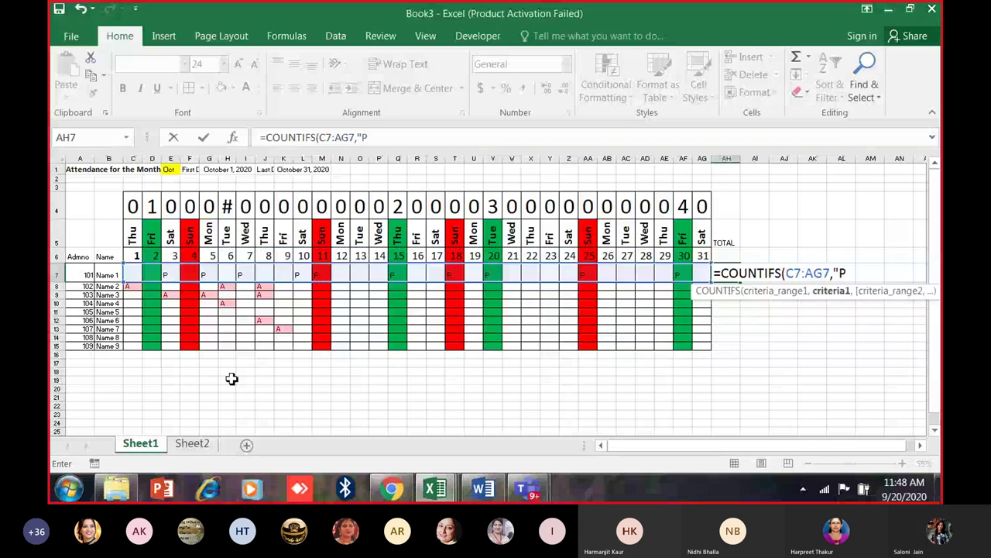
pyautogui.write('"')
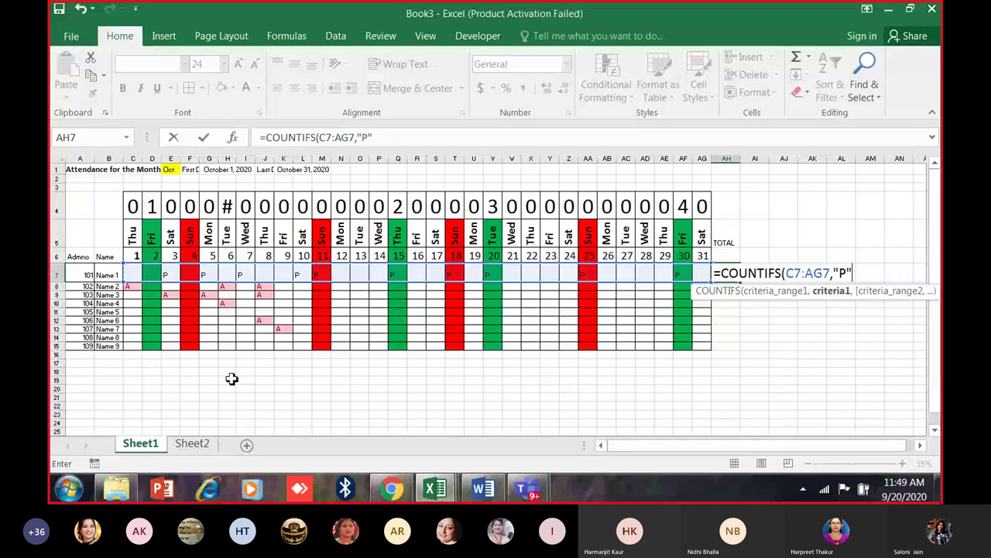
# Add the weekday row as the second COUNTIFS criteria range in AH7, with its rows locked as C$5:AG$5.
pyautogui.write(',')
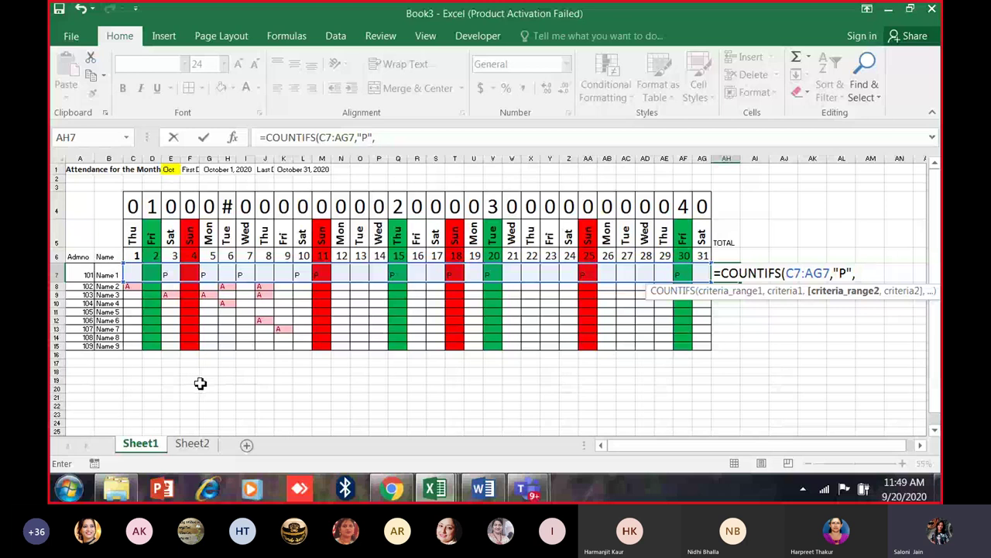
pyautogui.moveTo(131, 274); pyautogui.dragTo(698, 276)
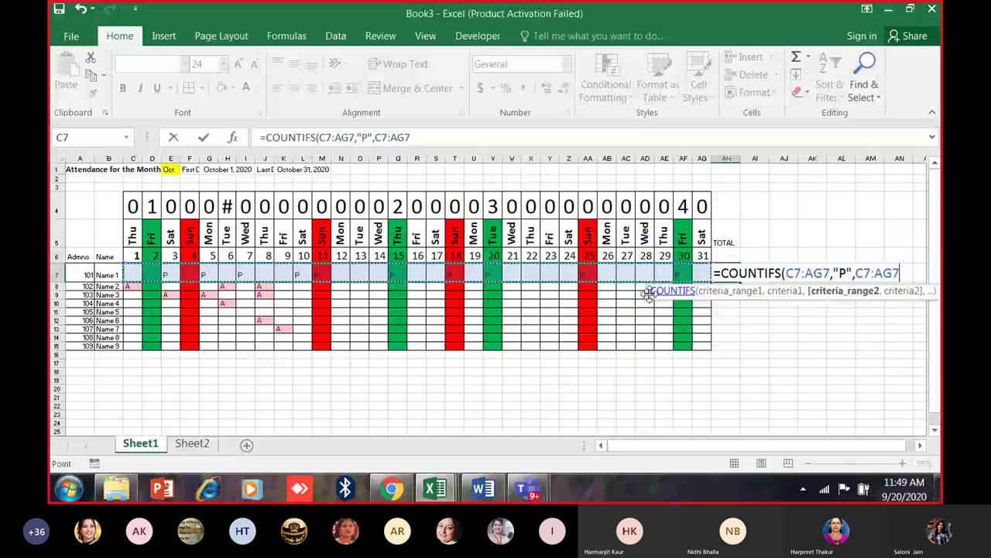
pyautogui.moveTo(131, 241); pyautogui.dragTo(703, 234)
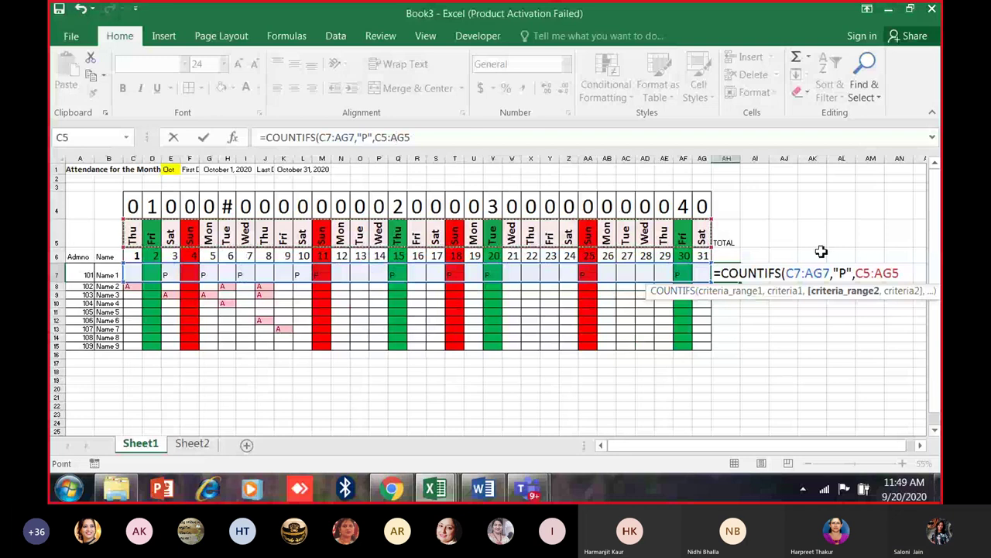
pyautogui.click(863, 276)
pyautogui.write('$')
pyautogui.click(900, 273)
pyautogui.write('$')
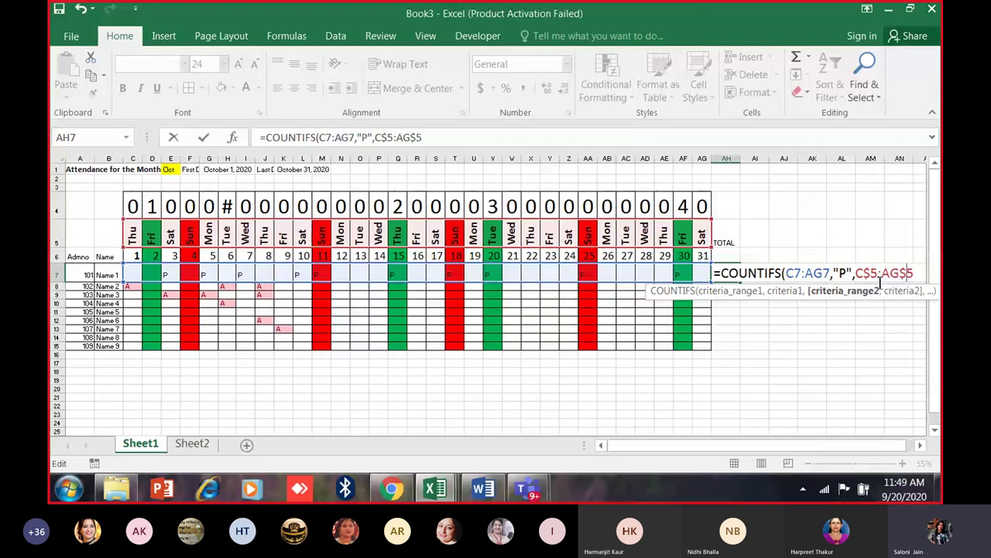
pyautogui.hscroll(1, 847, 436)
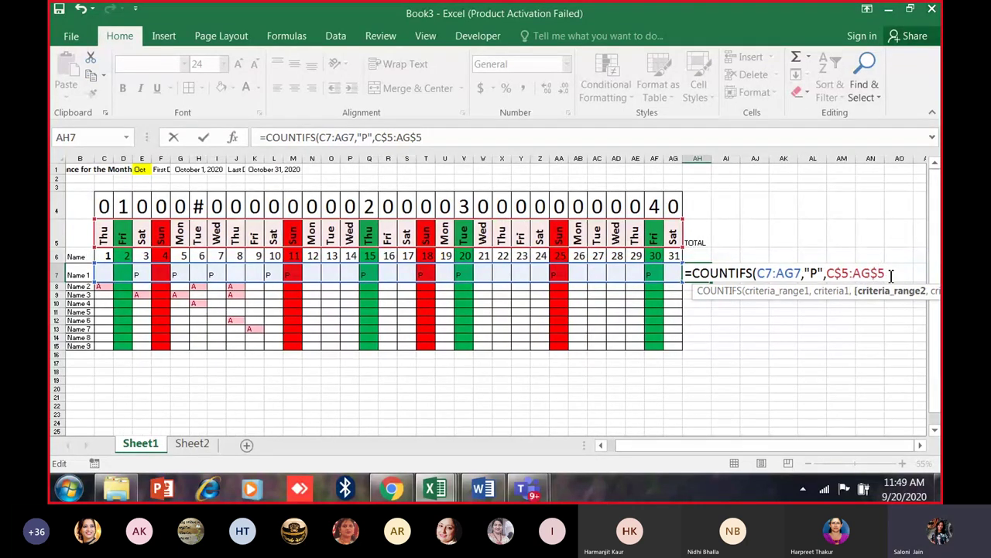
pyautogui.write('=.')
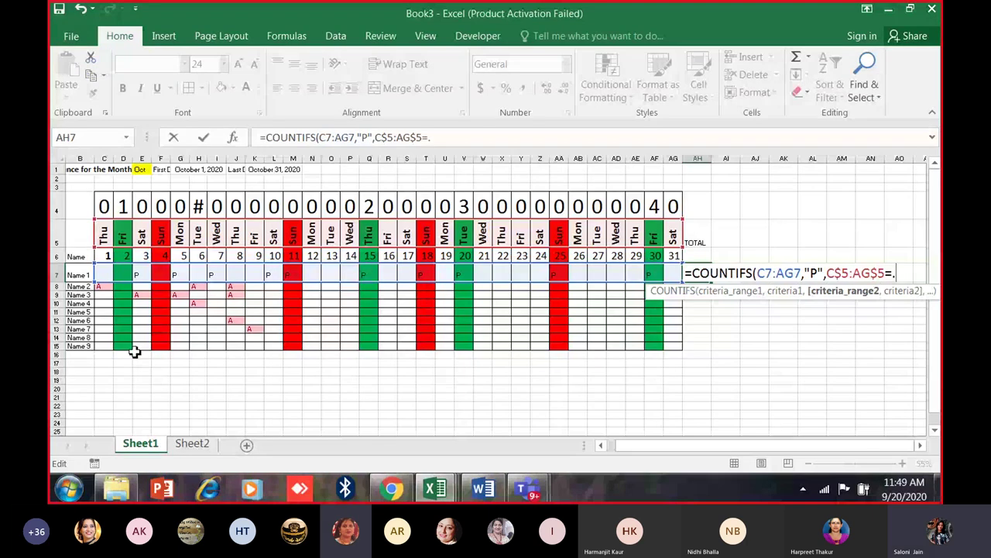
pyautogui.press('BackSpace')
pyautogui.press('BackSpace')
pyautogui.press('BackSpace')
pyautogui.write('5')
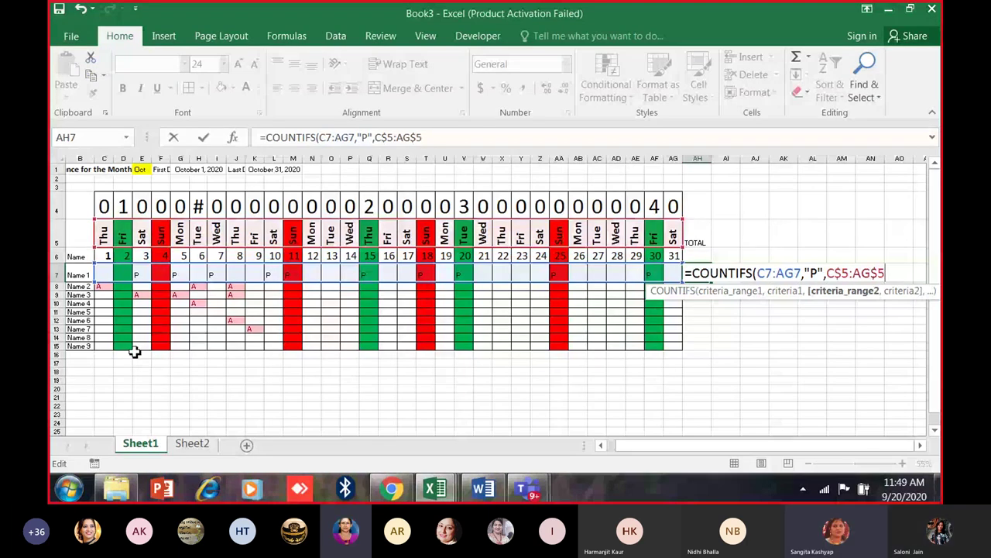
# Discard the unfinished COUNTIFS edit in AH7 and clear the cell's COUNTIF formula.
pyautogui.press('BackSpace')
pyautogui.press('BackSpace')
pyautogui.press('BackSpace')
pyautogui.press('BackSpace')
pyautogui.press('BackSpace')
pyautogui.press('BackSpace')
pyautogui.press('BackSpace')
pyautogui.press('BackSpace')
pyautogui.press('BackSpace')
pyautogui.press('BackSpace')
pyautogui.press('BackSpace')
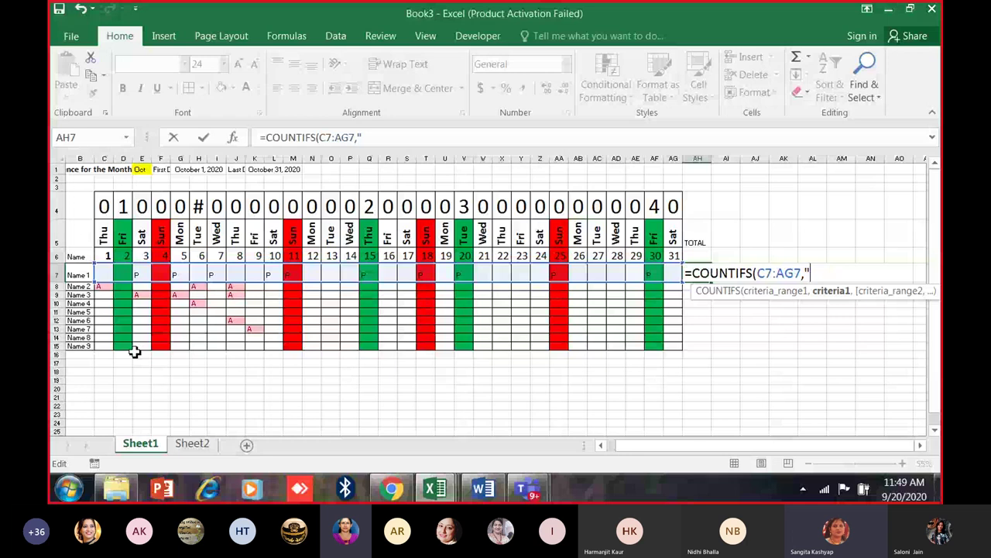
pyautogui.press('BackSpace')
pyautogui.press('BackSpace')
pyautogui.press('BackSpace')
pyautogui.press('BackSpace')
pyautogui.press('BackSpace')
pyautogui.press('BackSpace')
pyautogui.press('BackSpace')
pyautogui.press('BackSpace')
pyautogui.press('BackSpace')
pyautogui.press('BackSpace')
pyautogui.write('(C7:AG7,"P")')
pyautogui.press('Return')
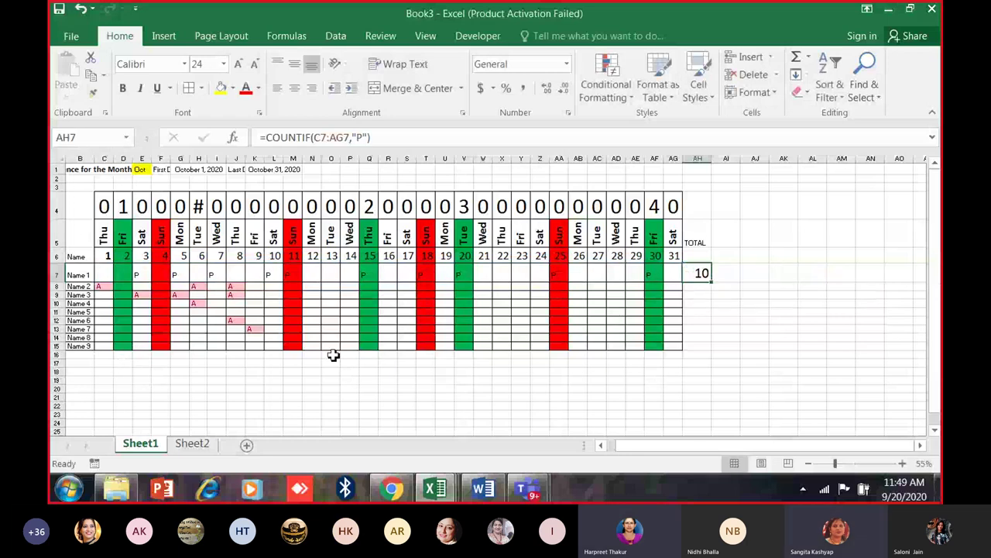
pyautogui.press('Delete')
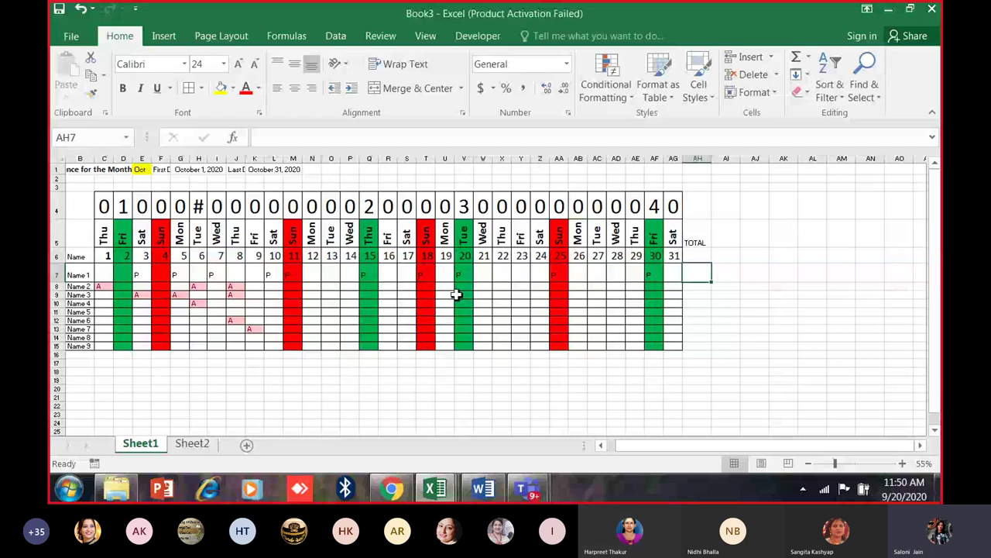
# Begin a new COUNTIFS formula in AH7 with the range C7:AG7 and the criterion "P".
pyautogui.write('=')
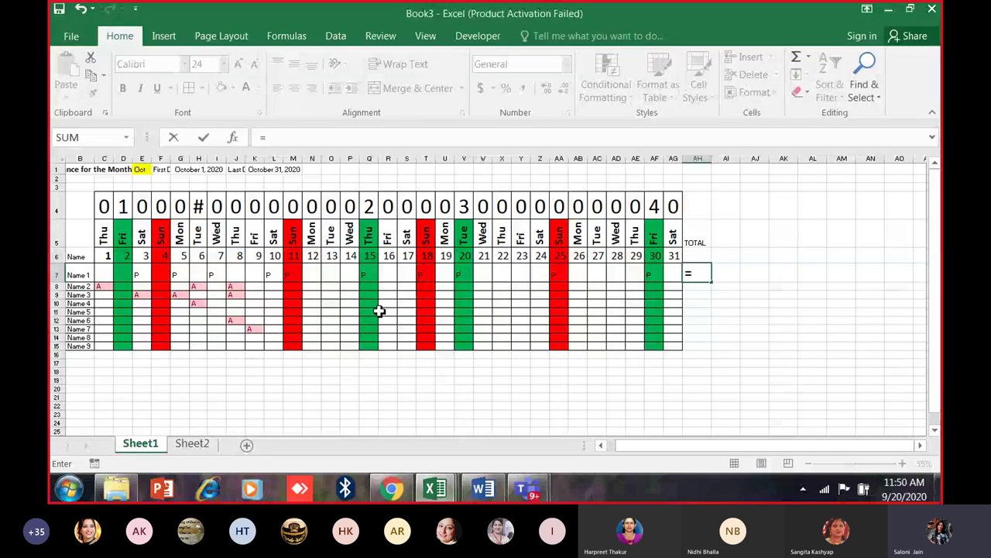
pyautogui.write('COUN')
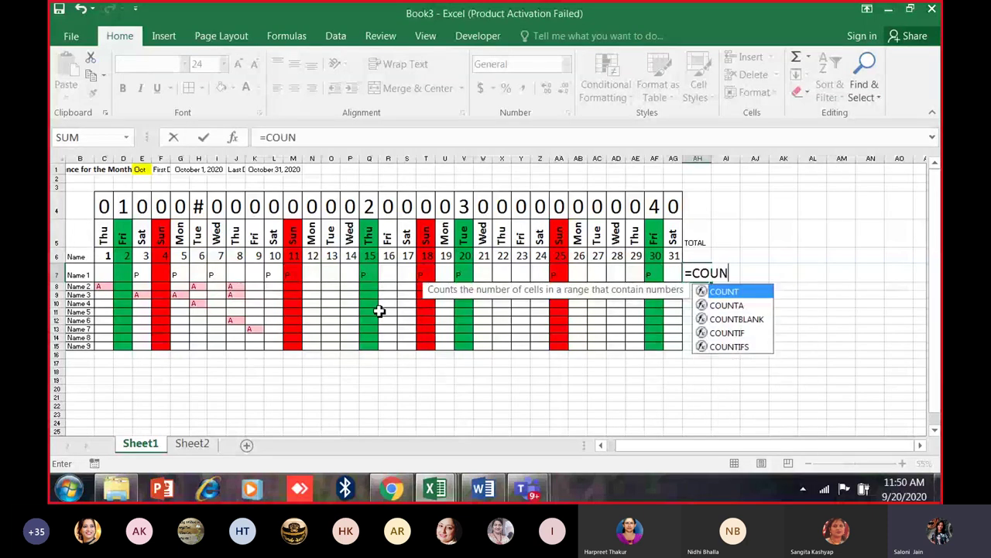
pyautogui.write('TIFS')
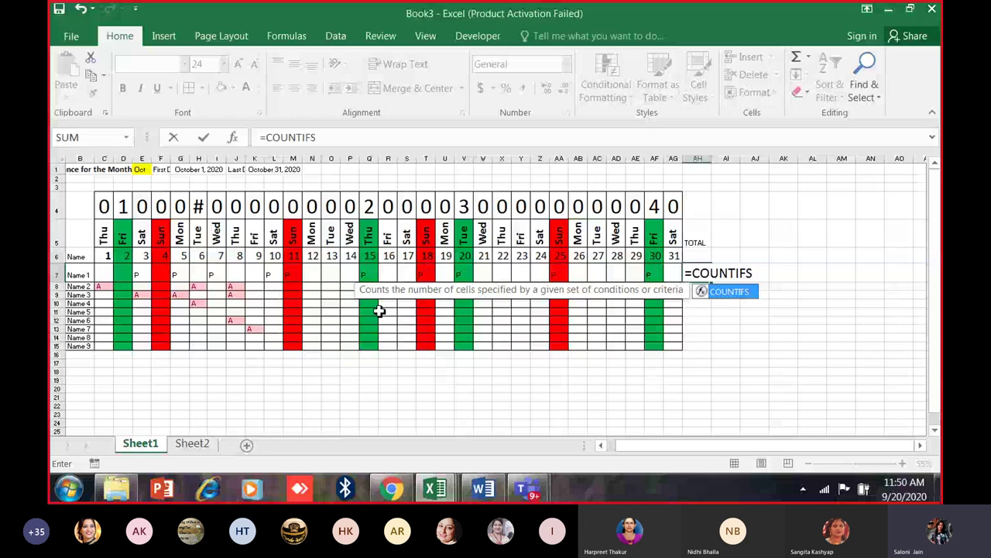
pyautogui.write('(')
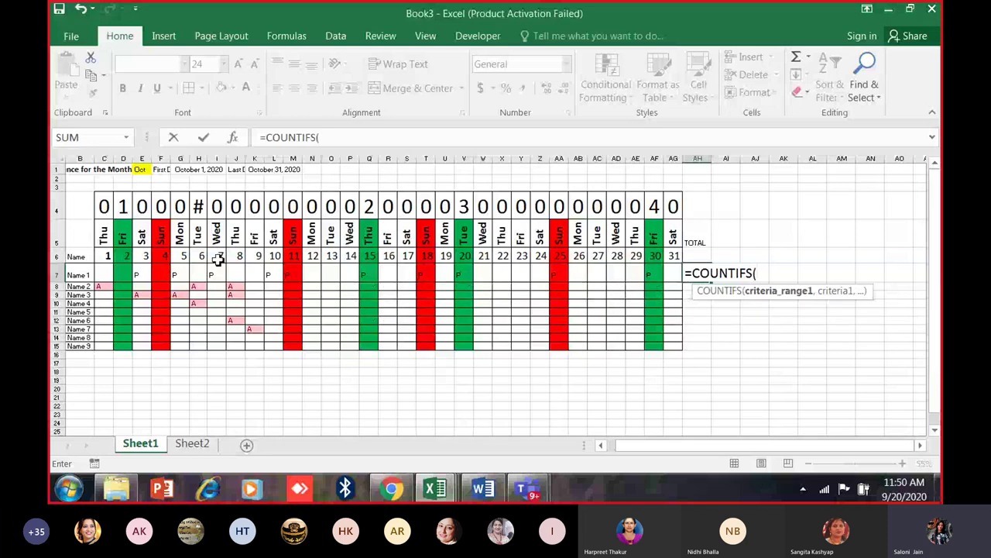
pyautogui.moveTo(104, 275); pyautogui.dragTo(166, 275)
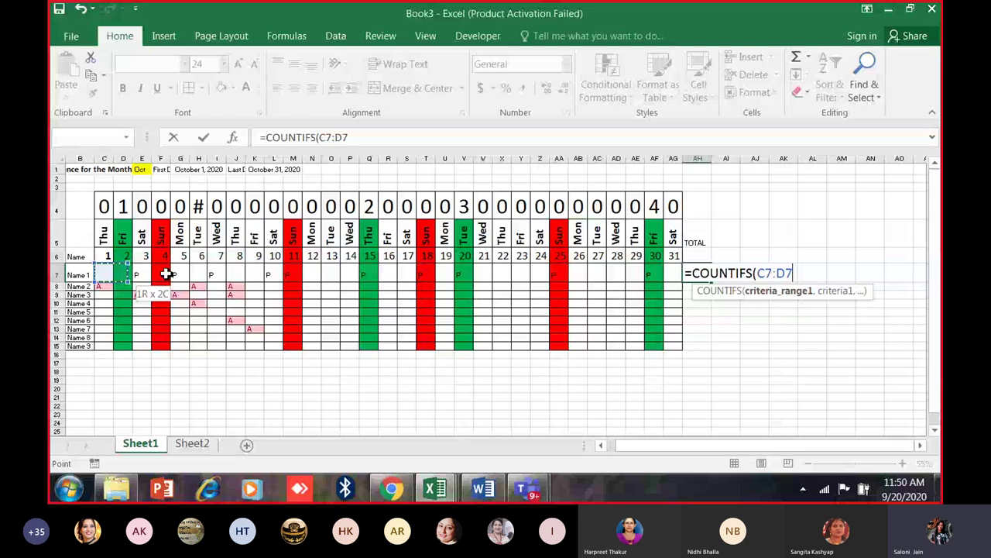
pyautogui.moveTo(167, 274); pyautogui.dragTo(673, 274)
pyautogui.write(',"')
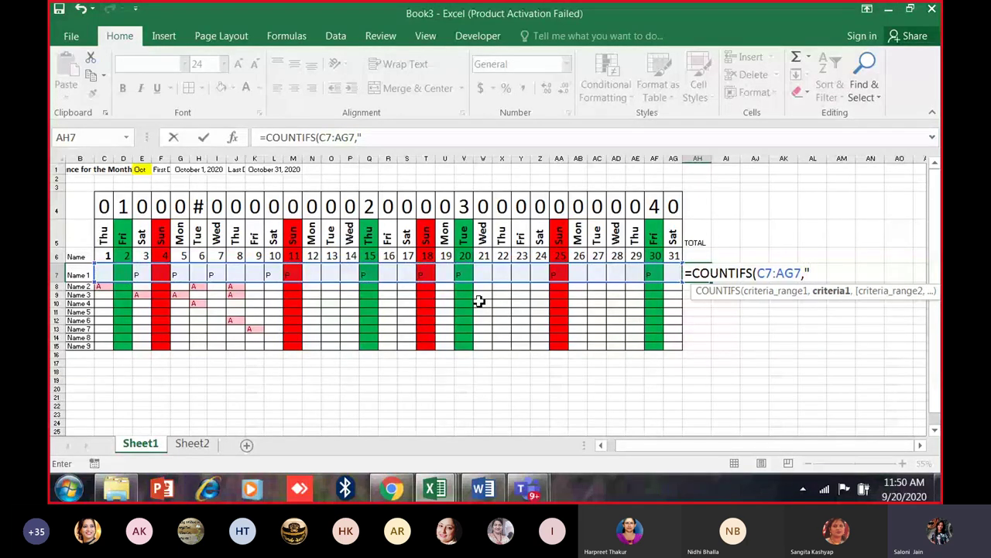
pyautogui.write('p')
pyautogui.press('BackSpace')
pyautogui.write('P",')
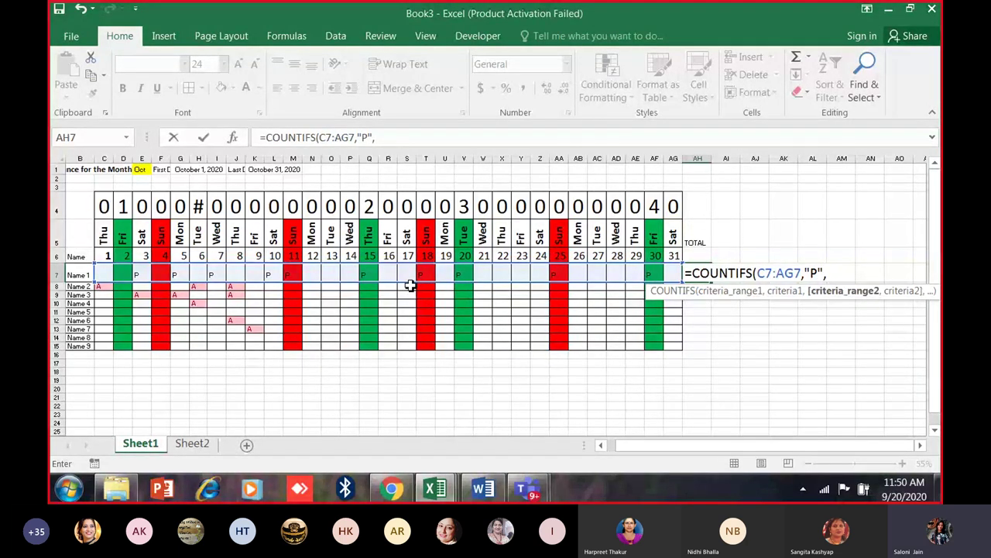
# Add the weekday row C5:AG5 as the second criteria range in AH7, with the criterion "<>Sun".
pyautogui.click(106, 236)
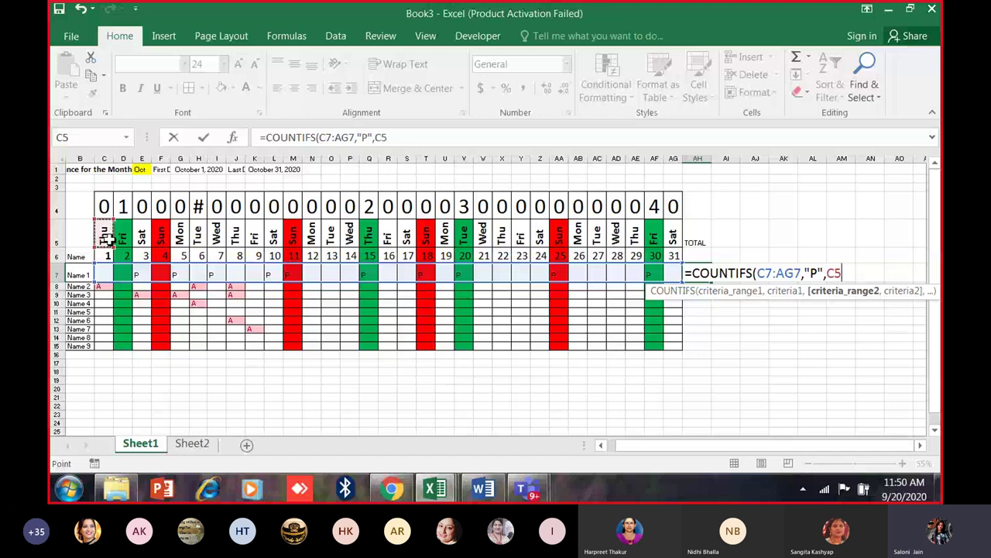
pyautogui.moveTo(108, 239); pyautogui.dragTo(668, 233)
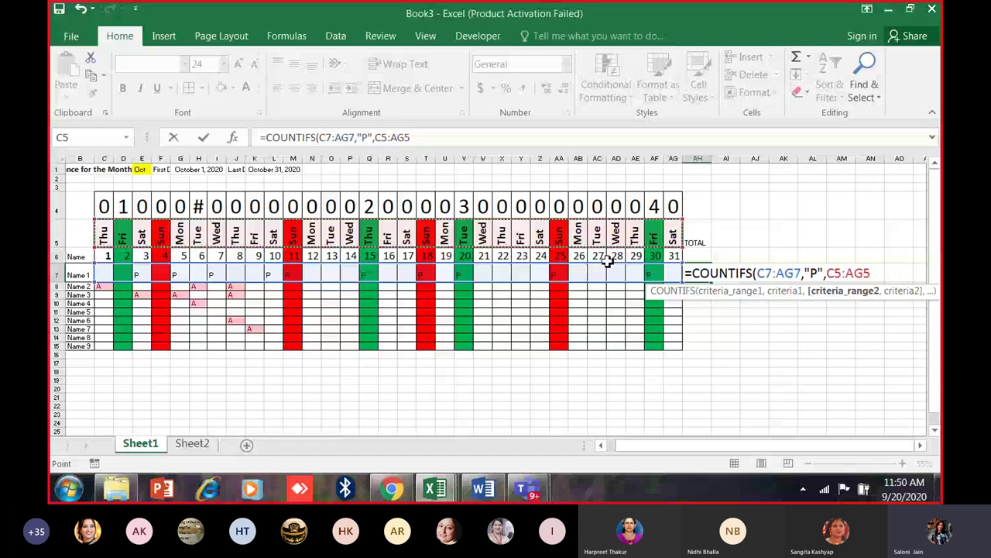
pyautogui.write(',"<>')
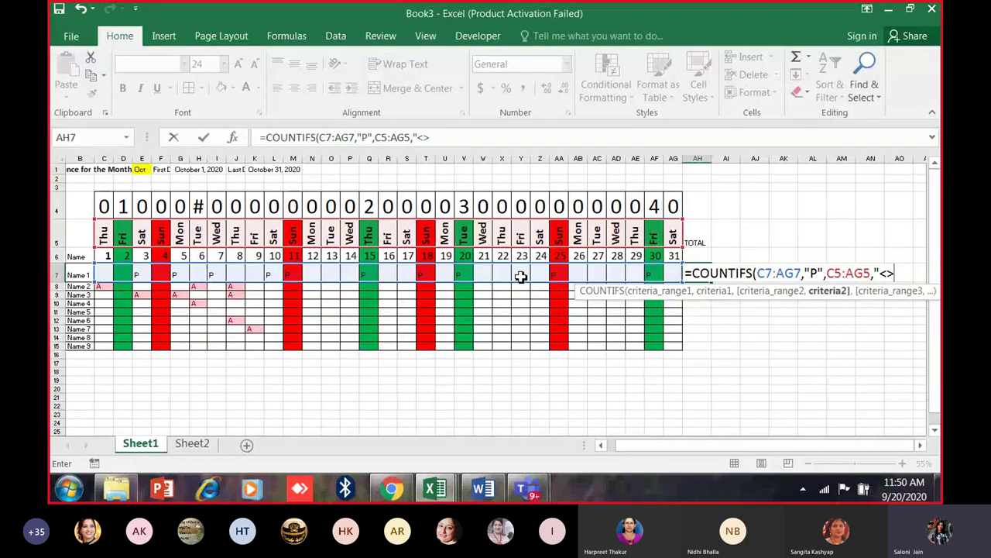
pyautogui.write('sUN')
pyautogui.press('BackSpace')
pyautogui.press('BackSpace')
pyautogui.press('BackSpace')
pyautogui.write('S')
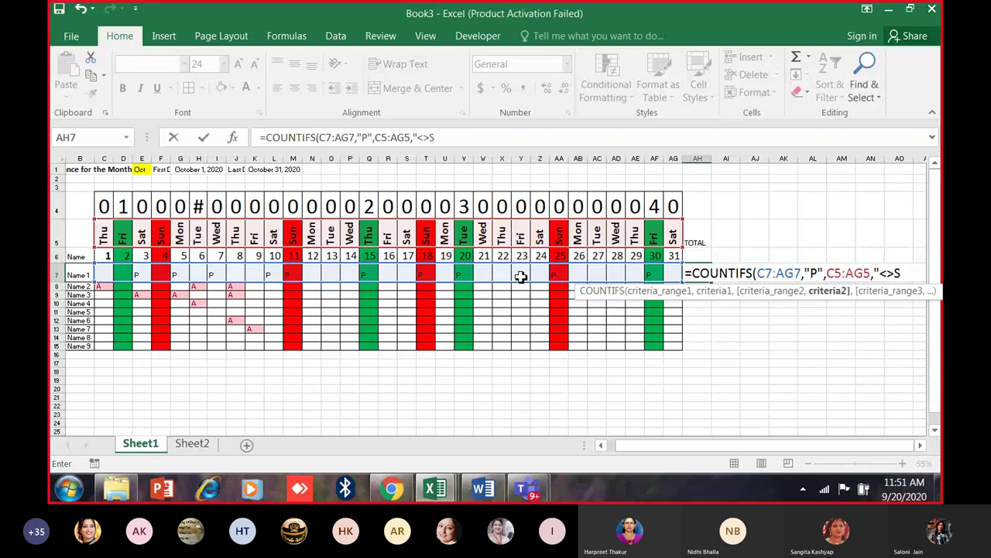
pyautogui.write('un"')
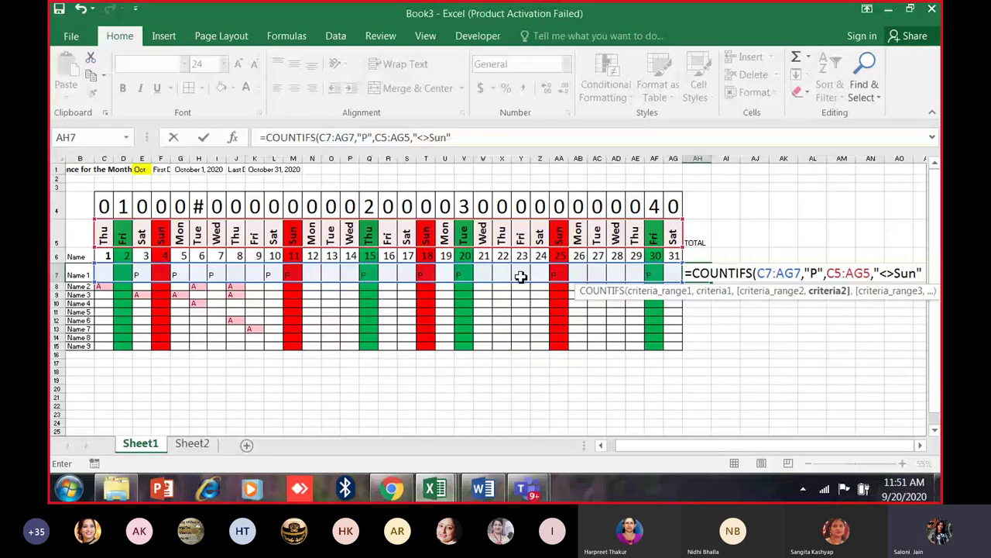
# Try to add C4:AG4 as the third criteria range in AH7, and cancel the formula.
pyautogui.write(',')
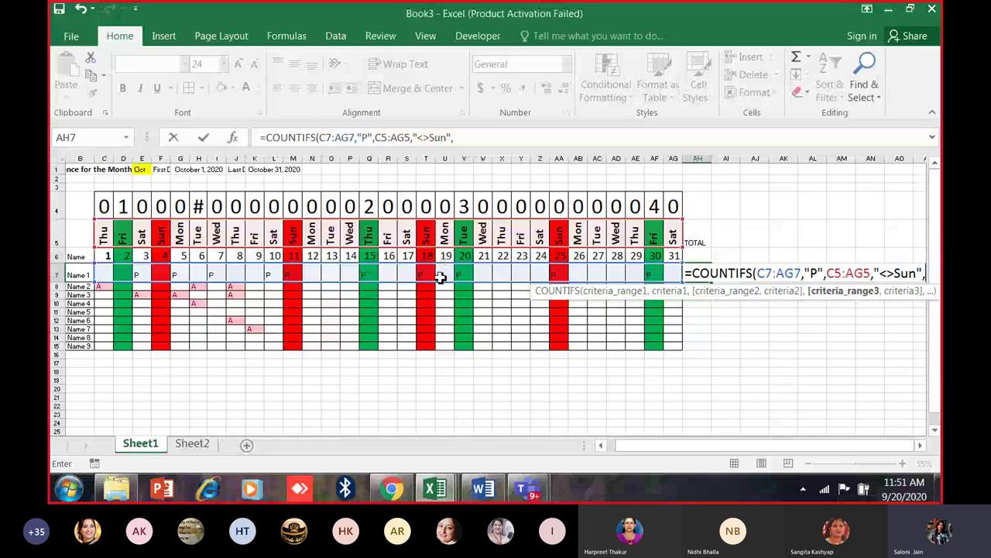
pyautogui.moveTo(104, 206); pyautogui.dragTo(673, 205)
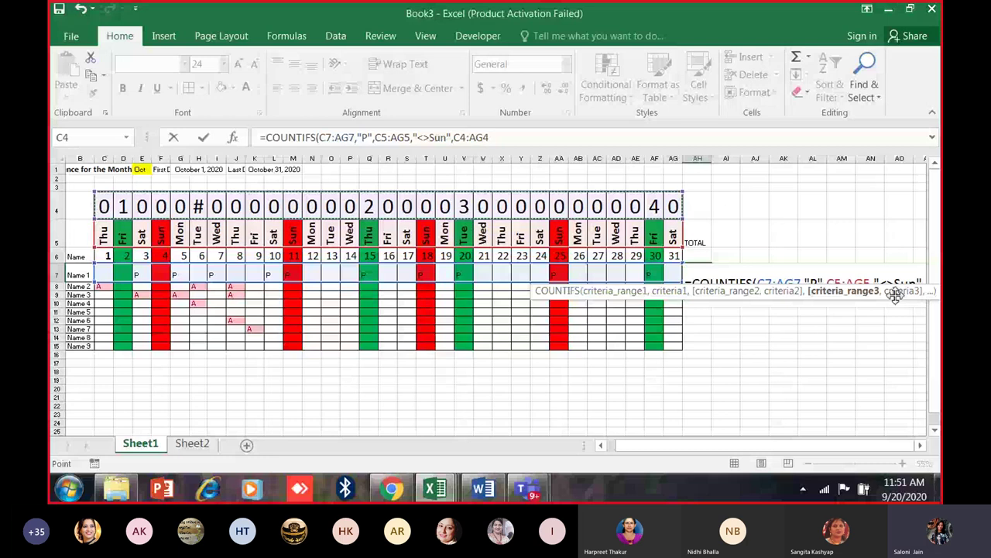
pyautogui.press('Escape')
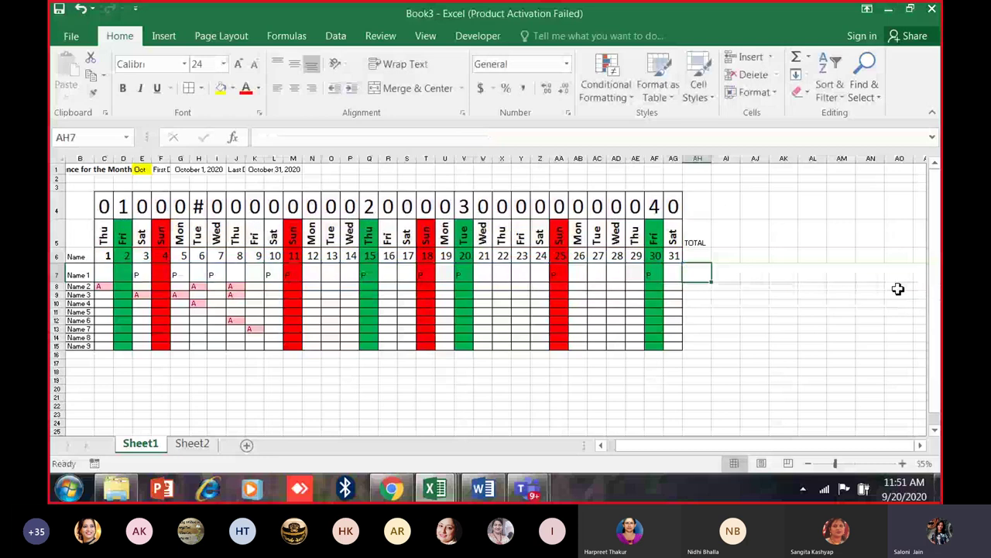
# Start a COUNTIF formula in AH7 with the range D7:AG7 and the criterion "P".
pyautogui.write('=co')
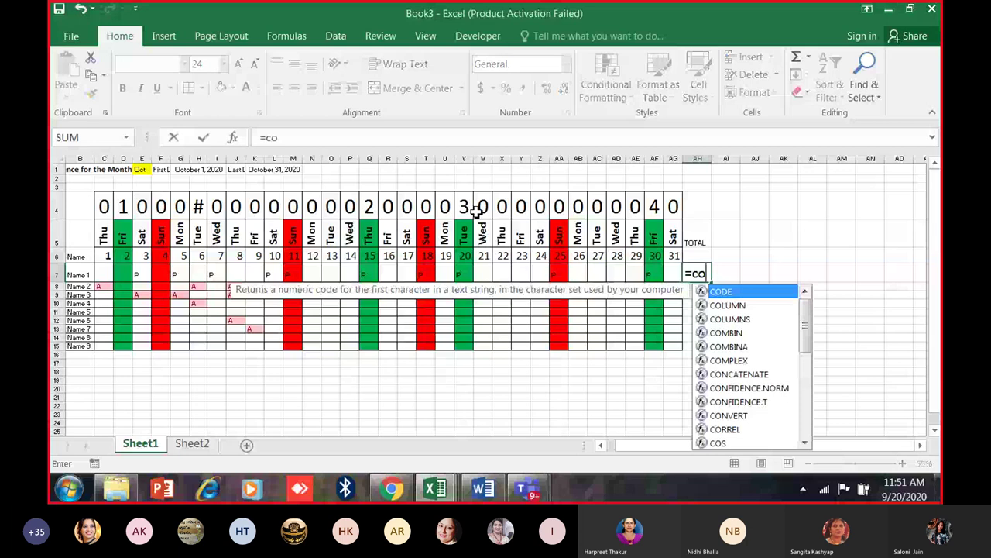
pyautogui.write('untif(')
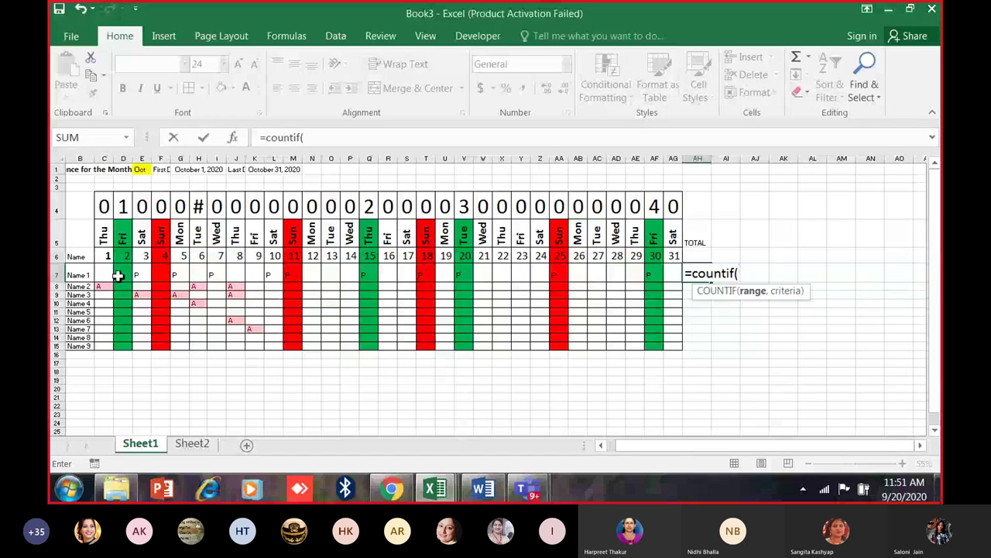
pyautogui.moveTo(118, 275); pyautogui.dragTo(651, 277)
pyautogui.write(',"P",')
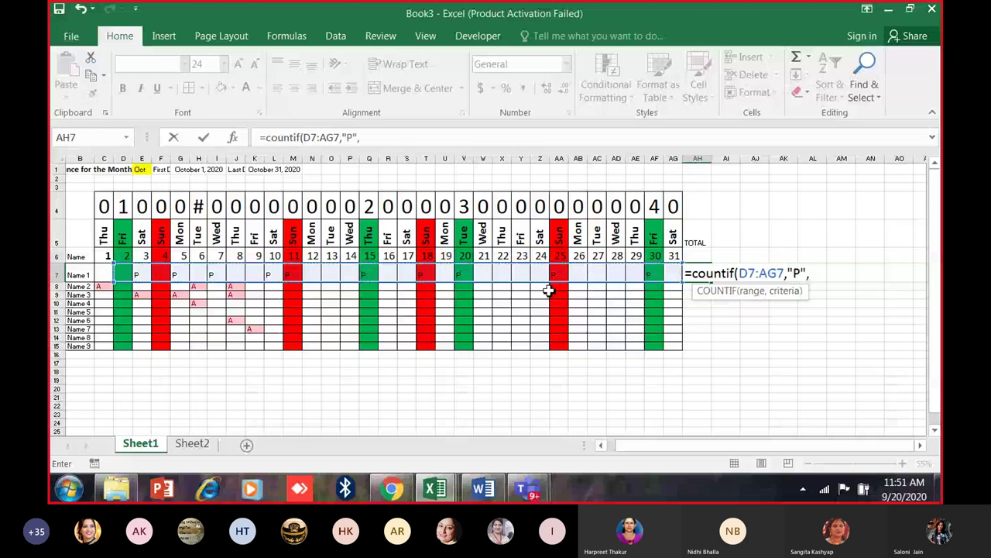
# Add the row-locked weekday range C$5:AG$5 to the AH7 formula with the criterion "<>Sun".
pyautogui.moveTo(104, 234); pyautogui.dragTo(180, 234)
pyautogui.moveTo(310, 236); pyautogui.dragTo(673, 236)
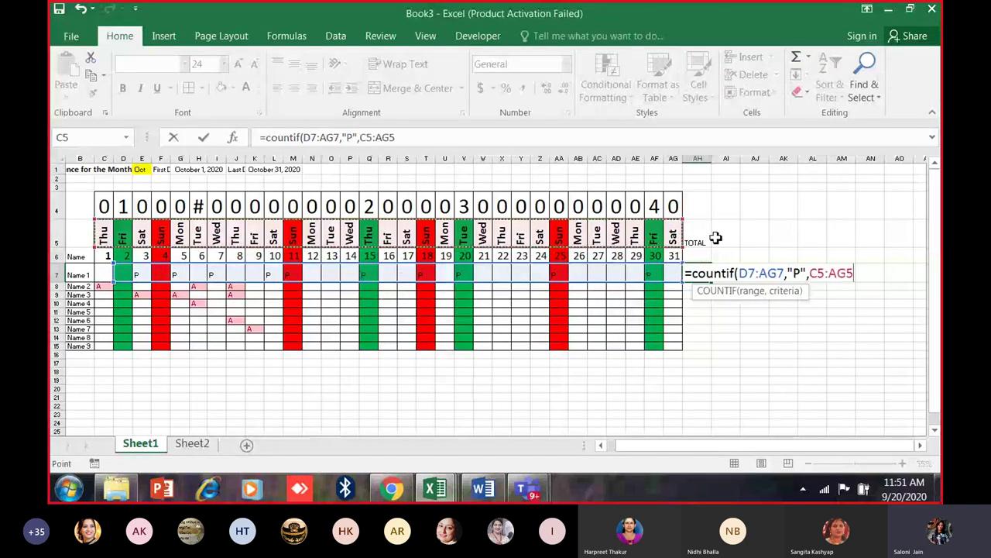
pyautogui.click(820, 275)
pyautogui.write('$')
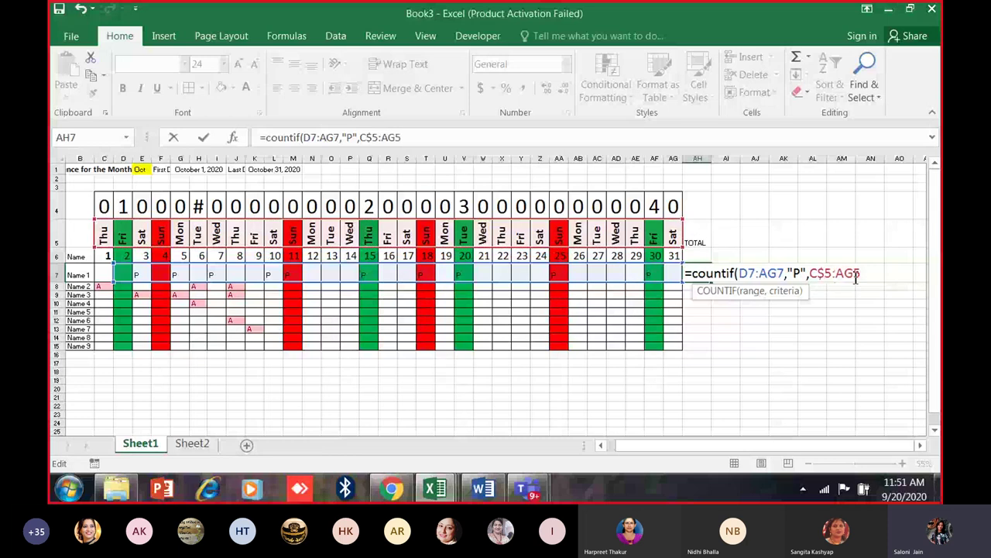
pyautogui.click(854, 275)
pyautogui.write('$')
pyautogui.click(878, 275)
pyautogui.write(',"')
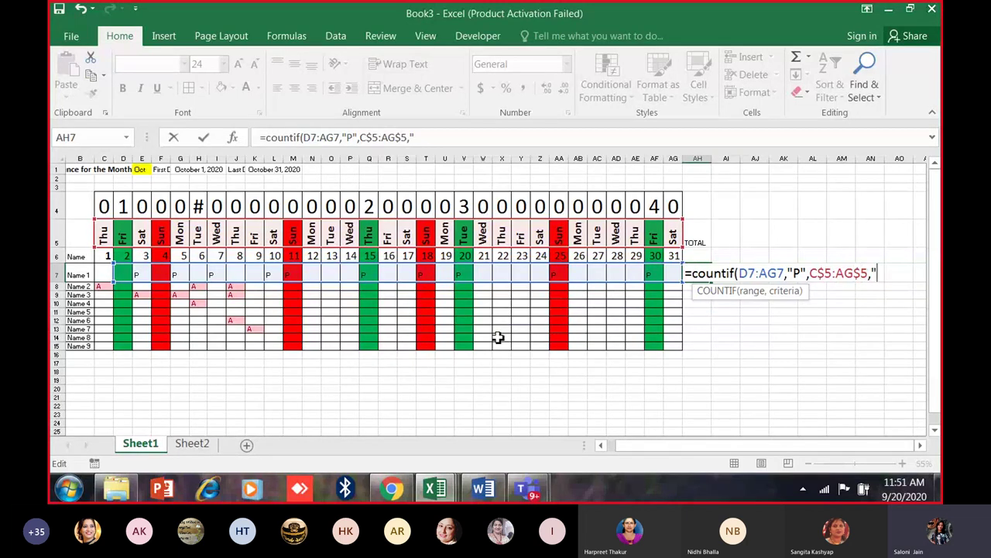
pyautogui.write('<>Sun",')
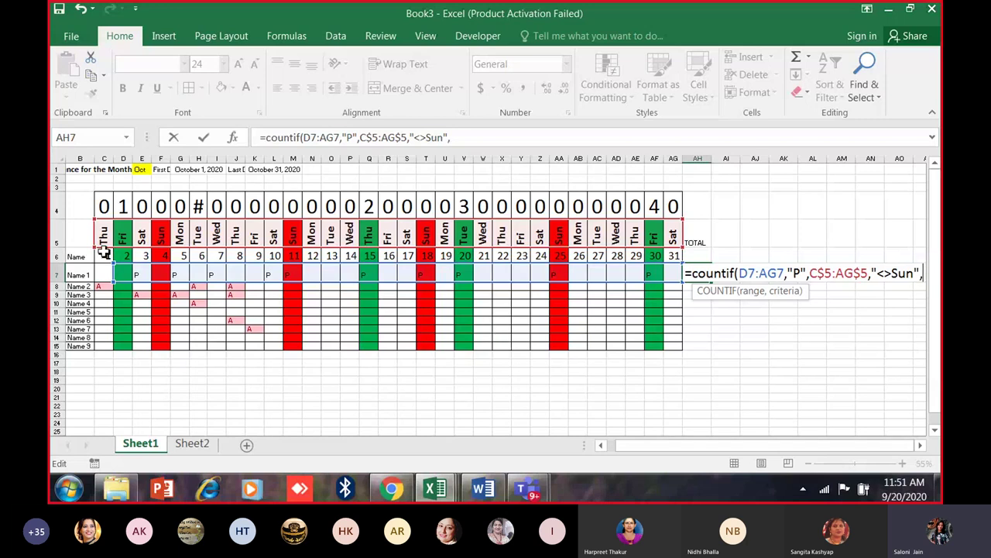
# Add the row-locked holiday range C$4:AG$4 to the AH7 formula with the criterion 0.
pyautogui.moveTo(103, 206); pyautogui.dragTo(680, 200)
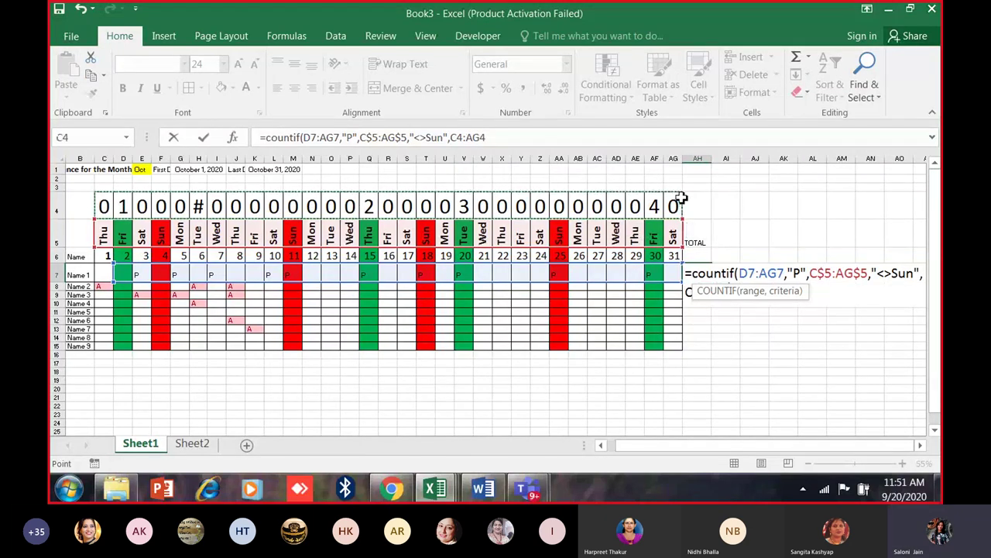
pyautogui.click(505, 137)
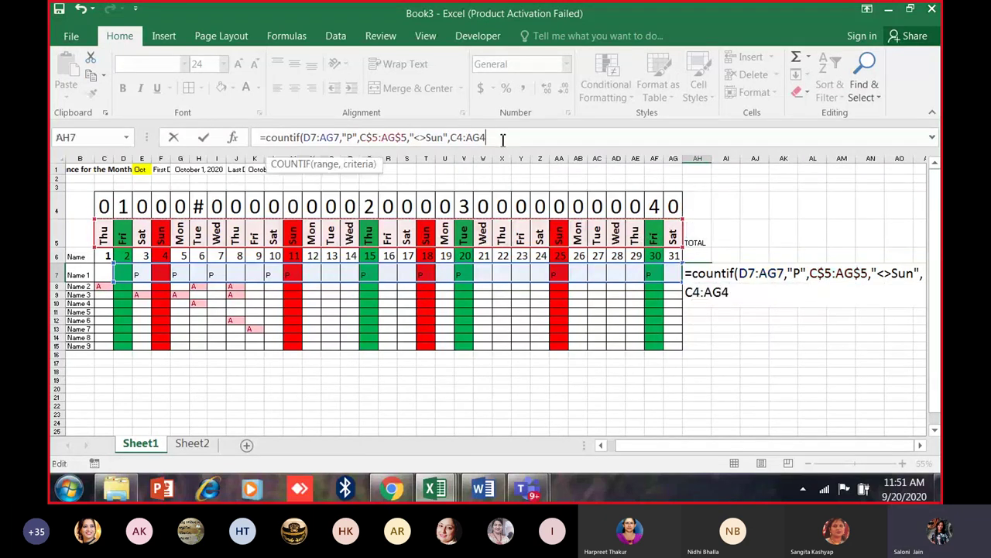
pyautogui.write('$')
pyautogui.click(491, 137)
pyautogui.write('$5')
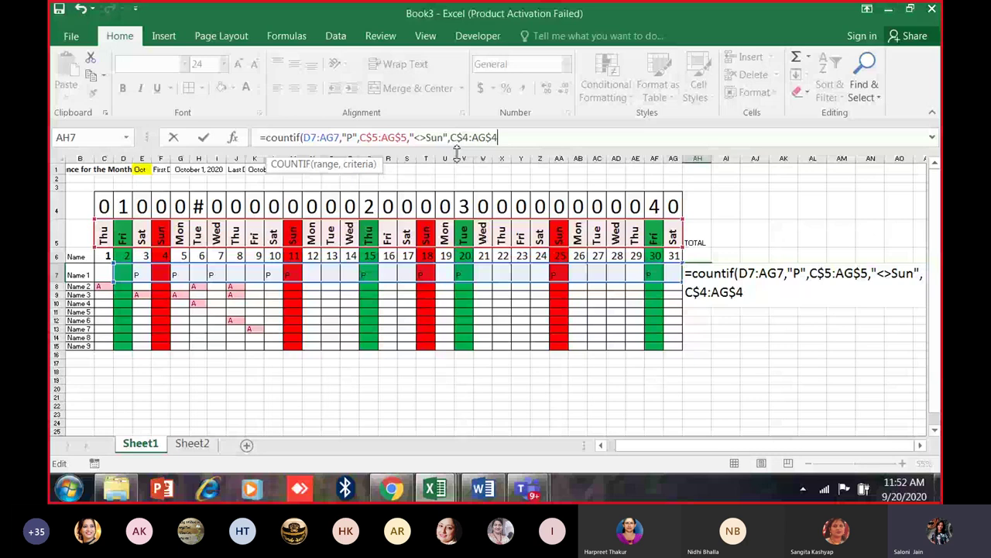
pyautogui.write(',0')
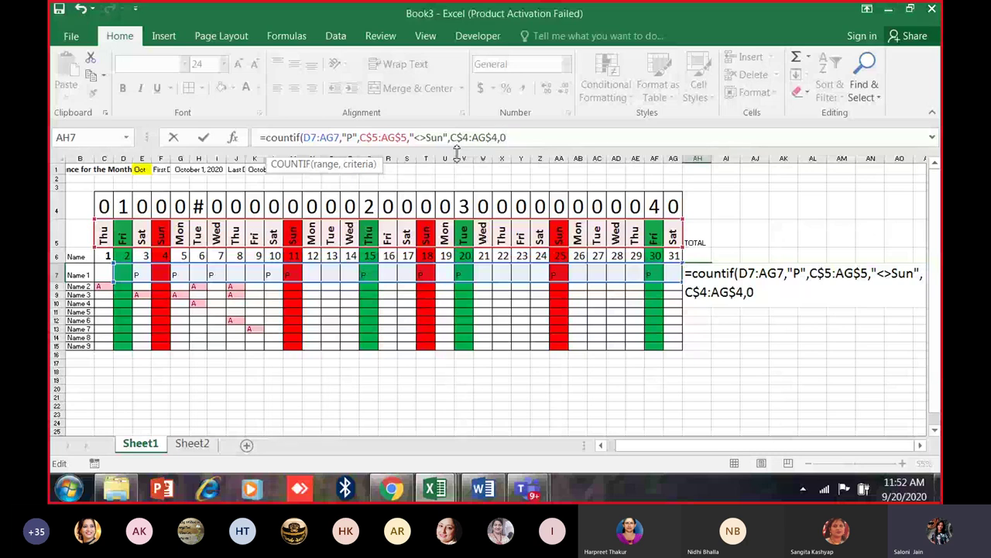
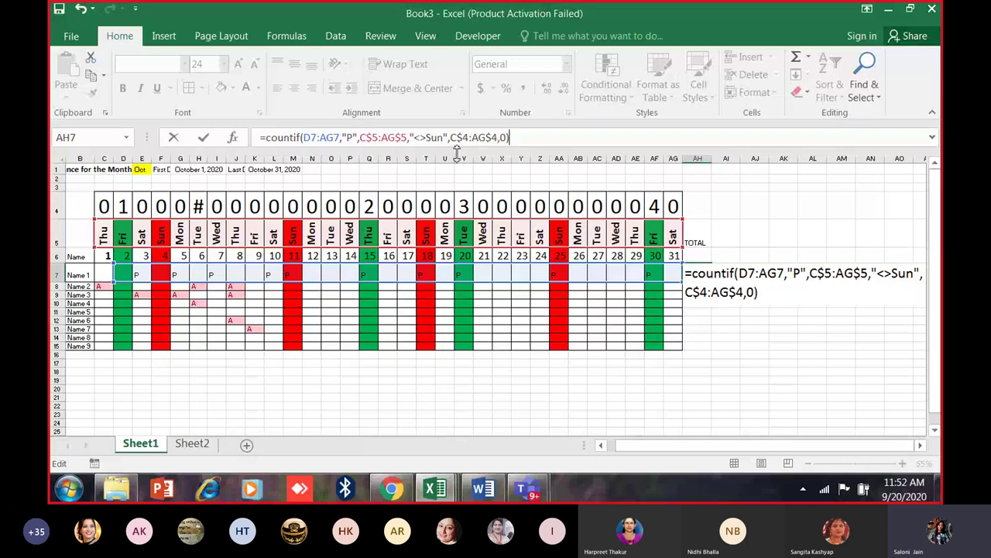
# Try to enter the COUNTIF formula with three range and criterion pairs in AH7, and discard it.
pyautogui.press('Return')
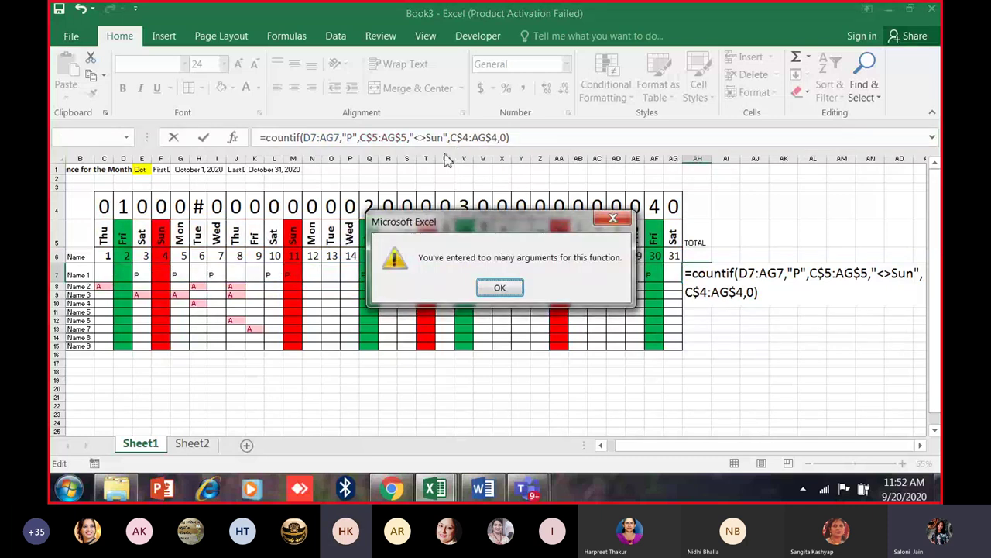
pyautogui.press('Return')
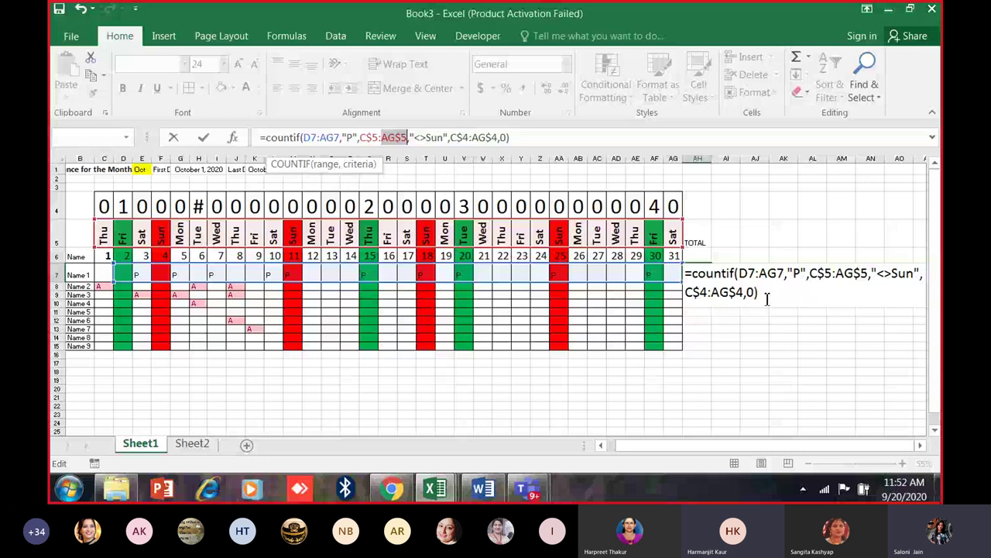
pyautogui.click(767, 298)
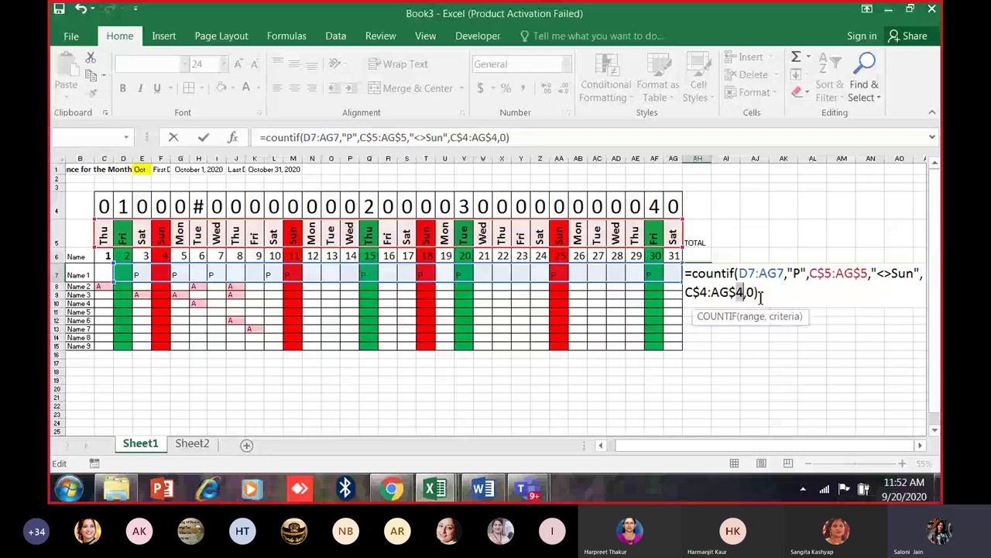
pyautogui.click(765, 294)
pyautogui.press('Return')
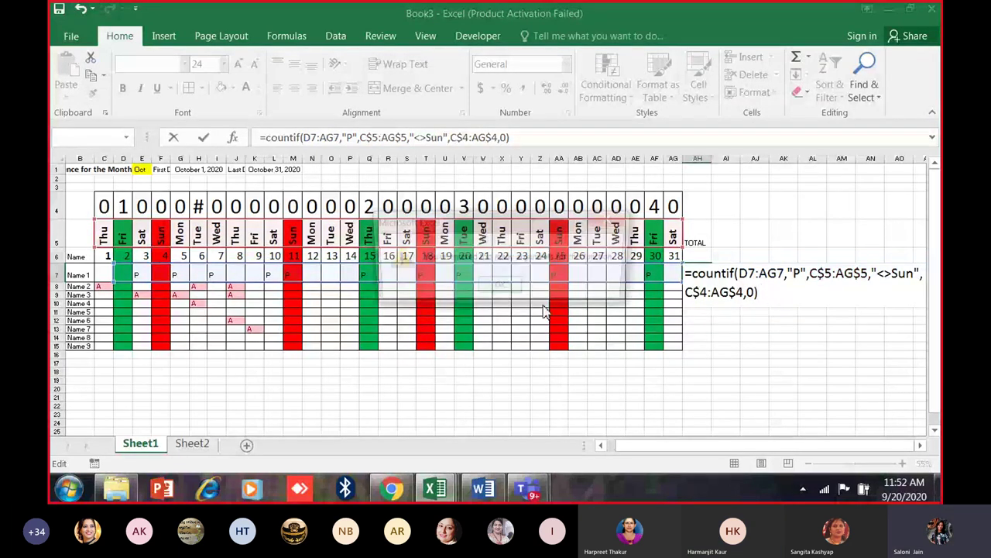
pyautogui.press('Escape')
pyautogui.press('Escape')
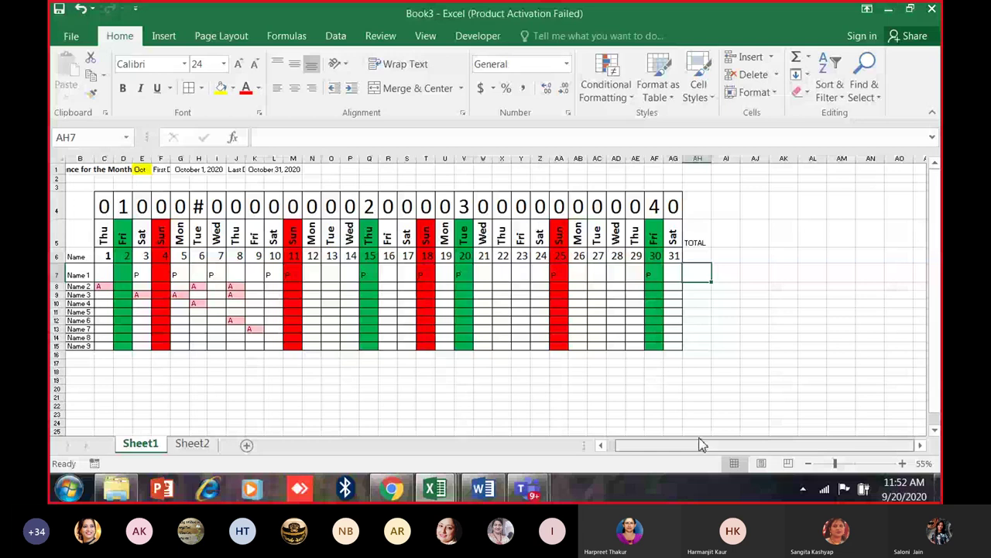
# Start a COUNTIFS formula in the first student's TOTAL cell, AH7.
pyautogui.keyDown('ctrl'); pyautogui.scroll(5, 754, 267); pyautogui.keyUp('ctrl')
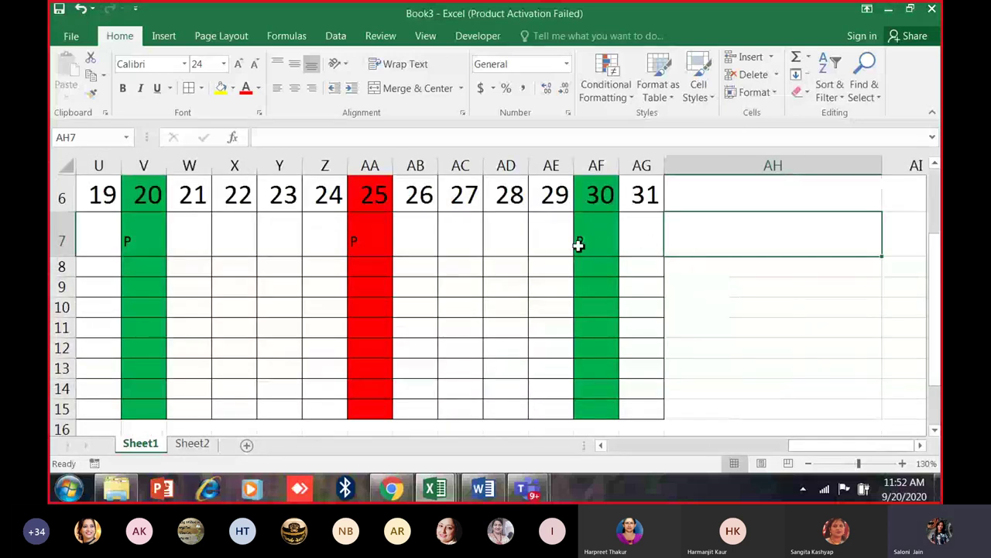
pyautogui.write('=')
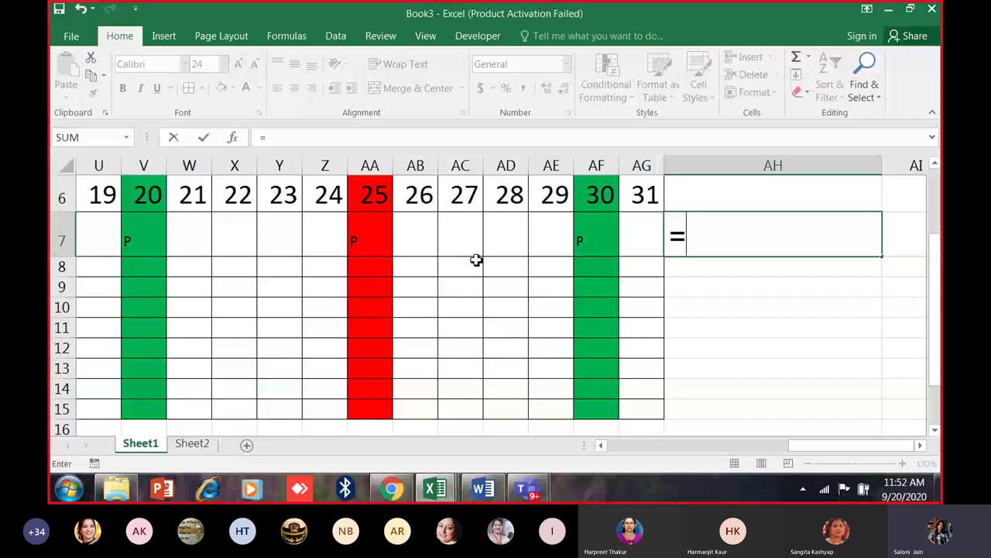
pyautogui.write('i')
pyautogui.press('BackSpace')
pyautogui.write('coun')
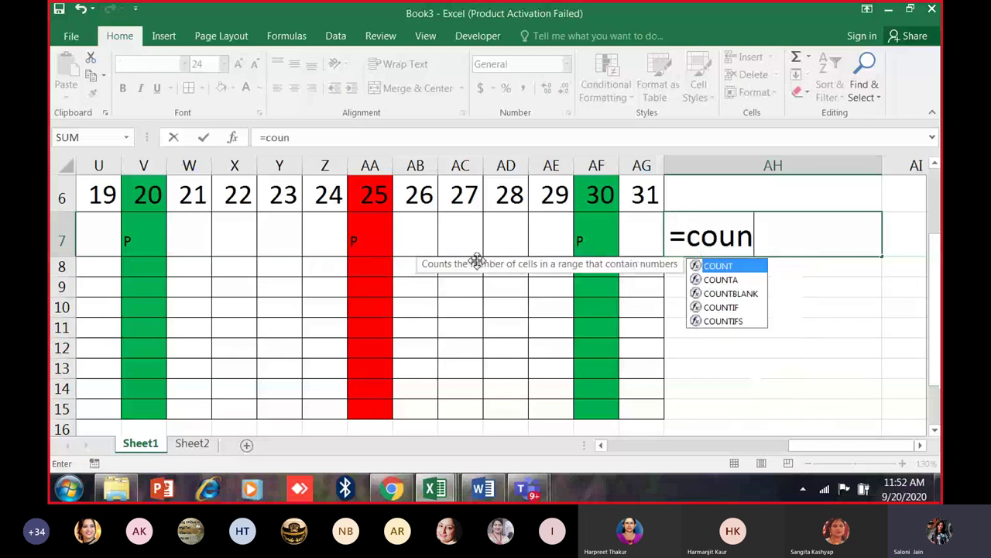
pyautogui.write('tifs(')
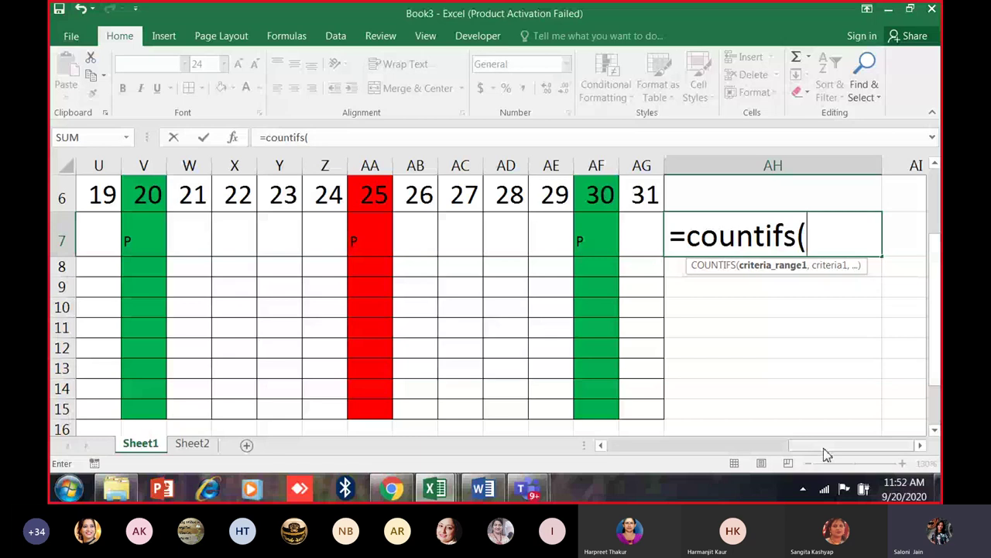
# Give the COUNTIFS formula its first criteria range C7:AG7 with the criterion "P".
pyautogui.moveTo(820, 446); pyautogui.dragTo(620, 479)
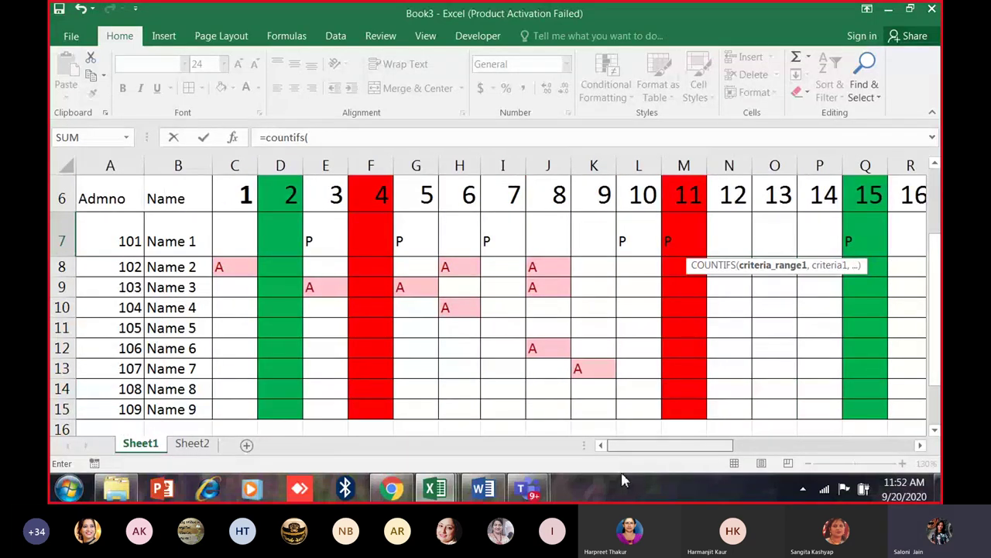
pyautogui.moveTo(632, 481); pyautogui.dragTo(865, 463)
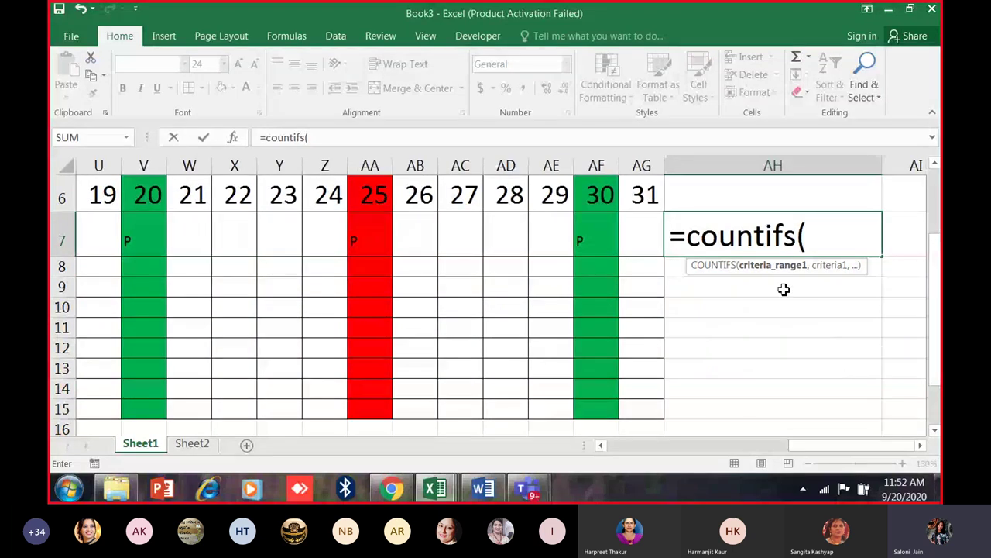
pyautogui.write('c7')
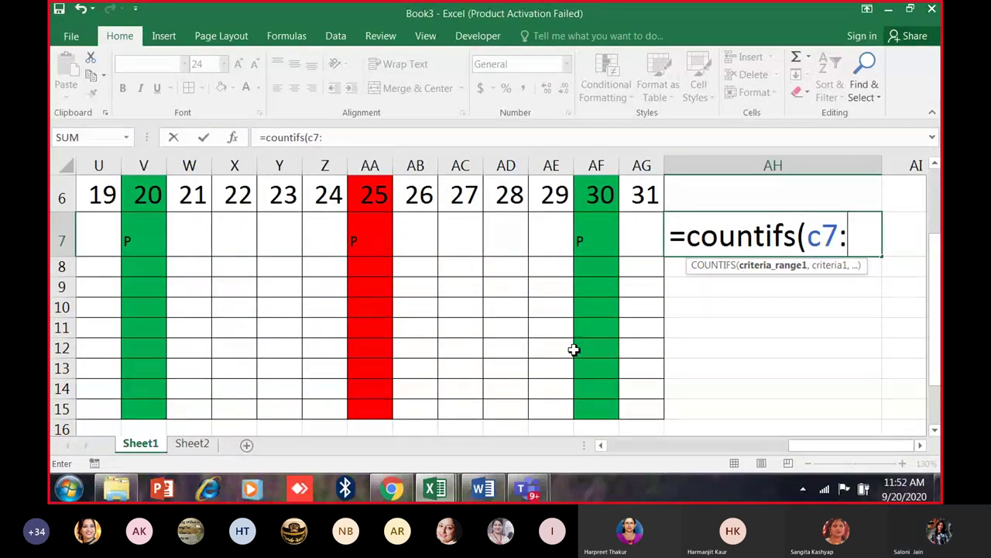
pyautogui.write(':a')
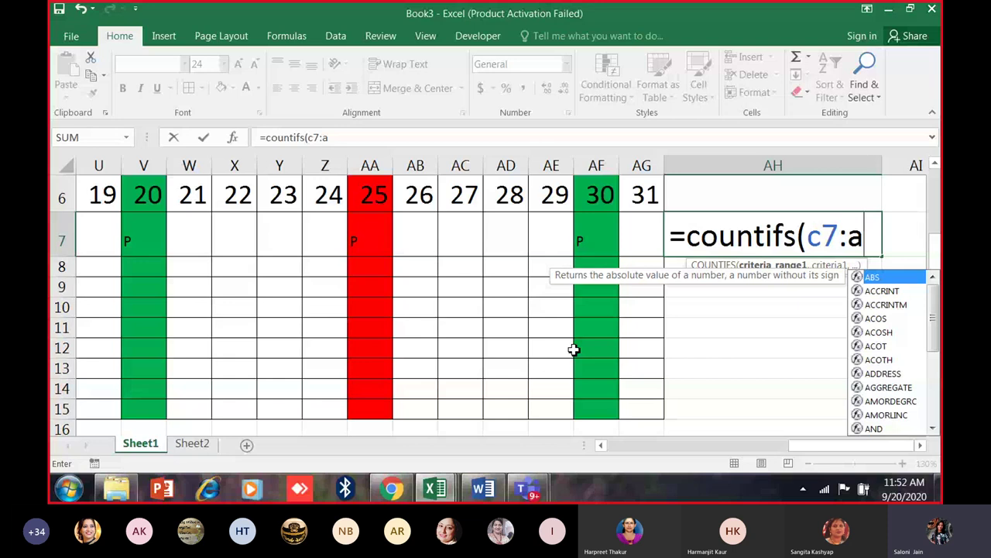
pyautogui.write('g')
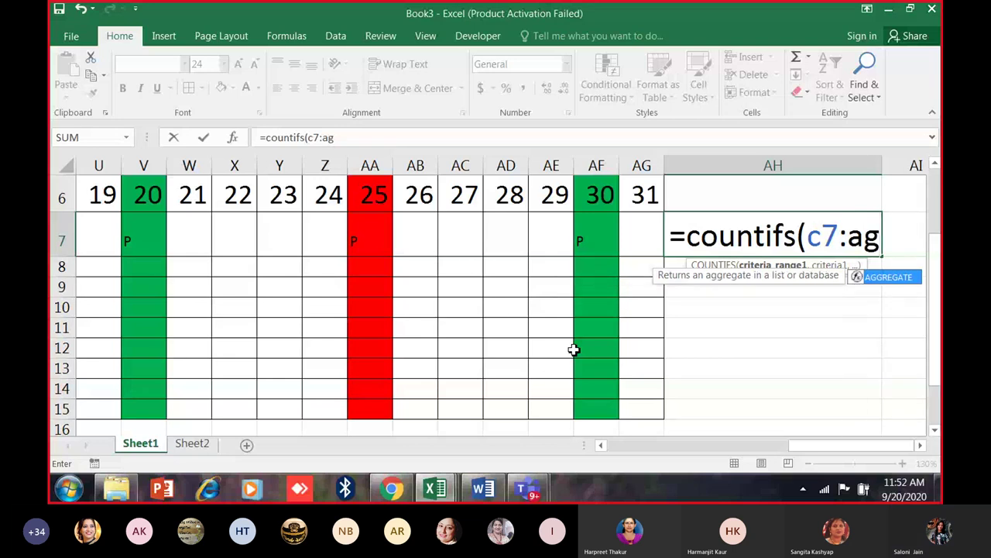
pyautogui.write('7')
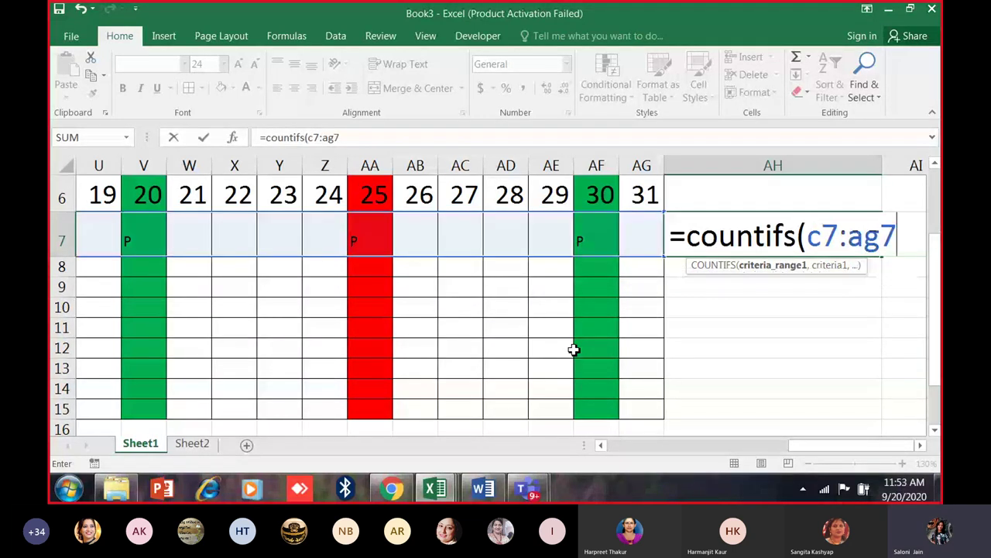
pyautogui.write(',"P')
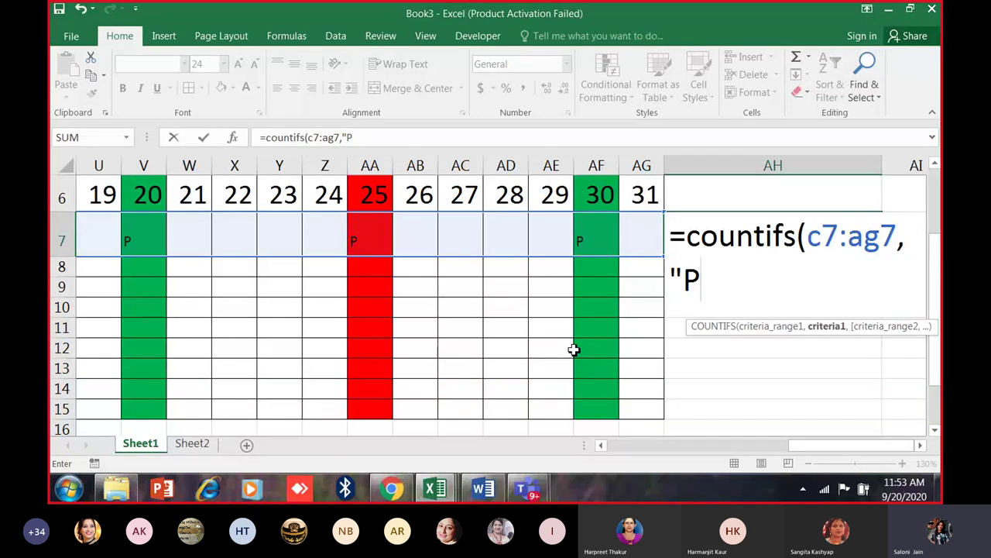
pyautogui.write('",')
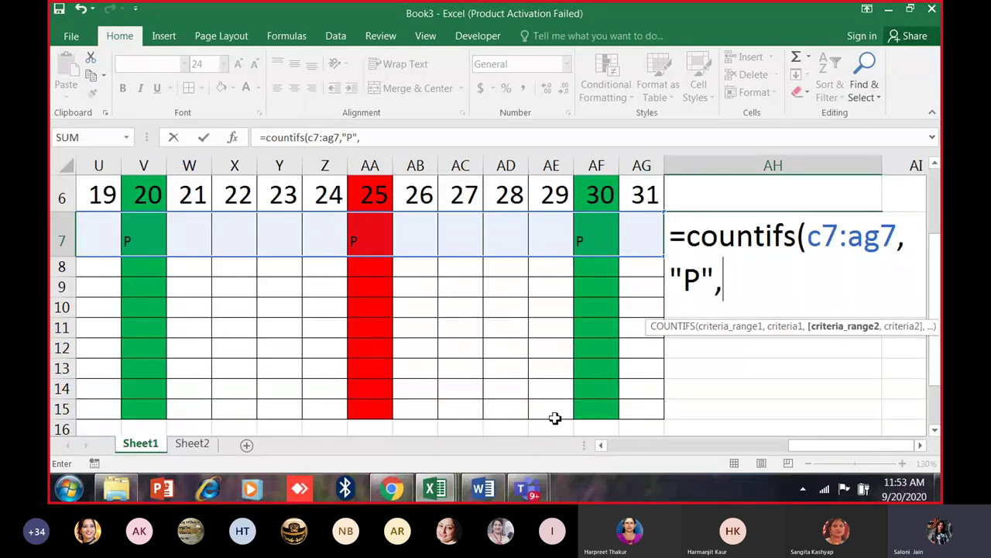
pyautogui.moveTo(798, 446); pyautogui.dragTo(706, 446)
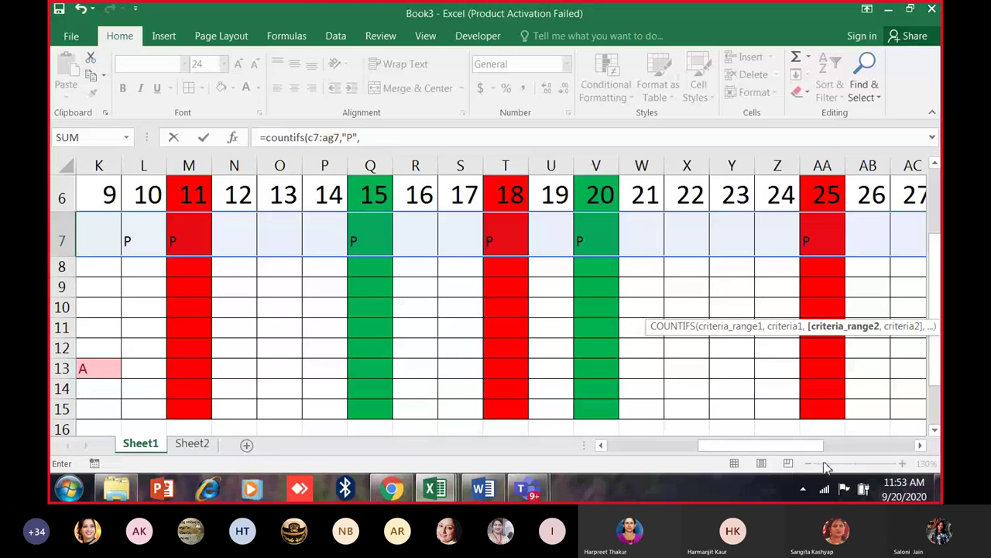
pyautogui.moveTo(719, 444); pyautogui.dragTo(771, 356)
pyautogui.scroll(2, 771, 356)
pyautogui.moveTo(763, 446); pyautogui.dragTo(866, 453)
pyautogui.scroll(-2, 764, 343)
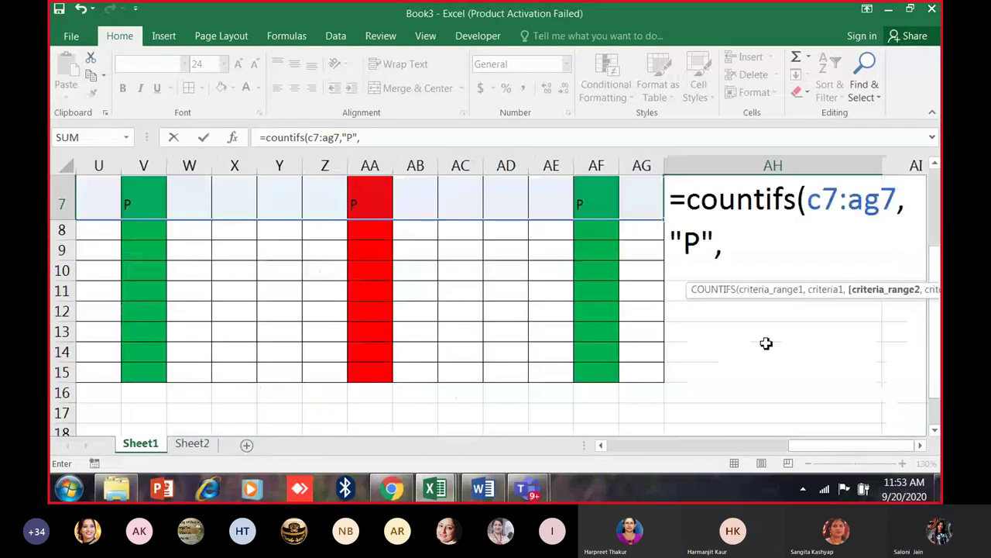
pyautogui.scroll(-1, 793, 268)
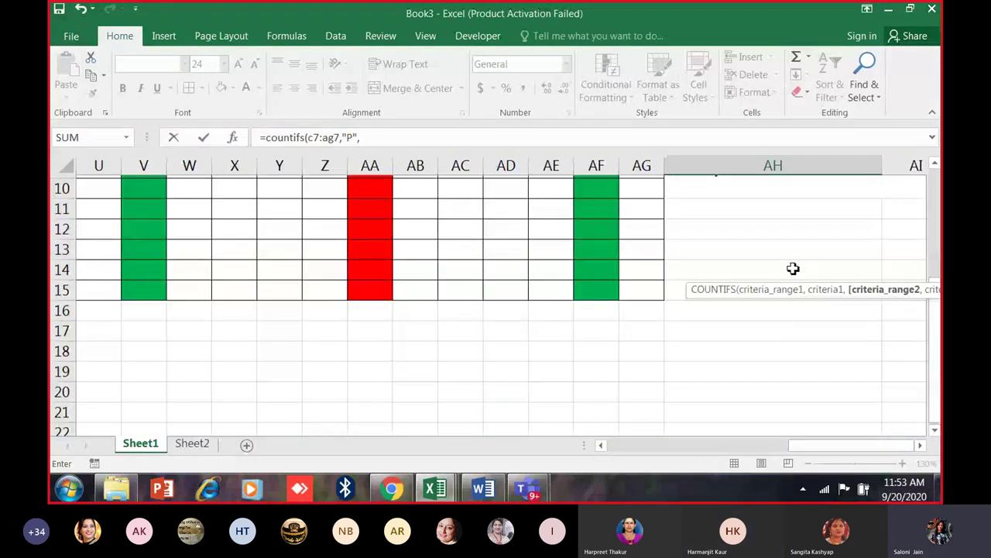
pyautogui.click(793, 268)
pyautogui.scroll(2, 742, 360)
pyautogui.scroll(-2, 742, 360)
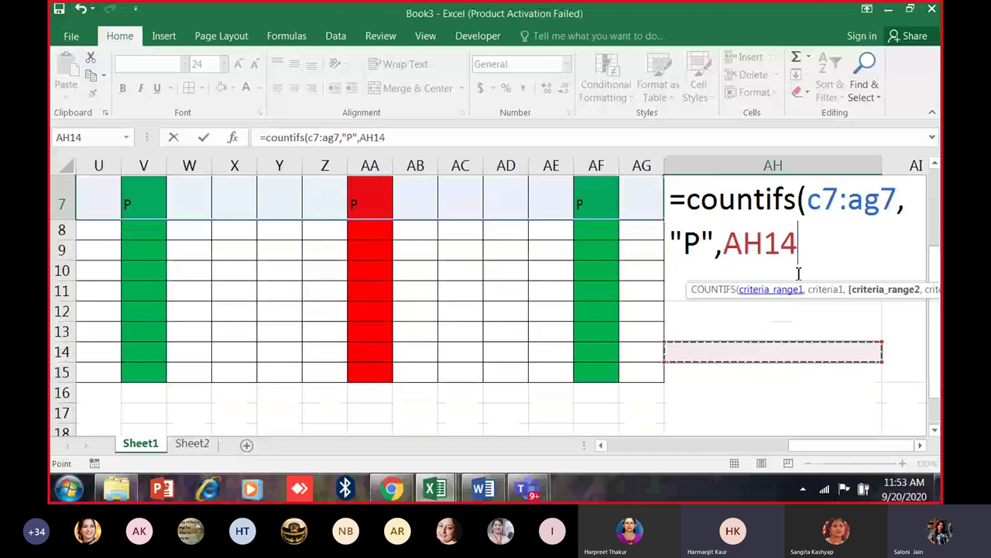
pyautogui.press('BackSpace')
pyautogui.press('BackSpace')
pyautogui.press('BackSpace')
pyautogui.press('BackSpace')
# Add the weekday row C$5:AG$5 as the second criteria range of the COUNTIFS formula in AH7.
pyautogui.write('C')
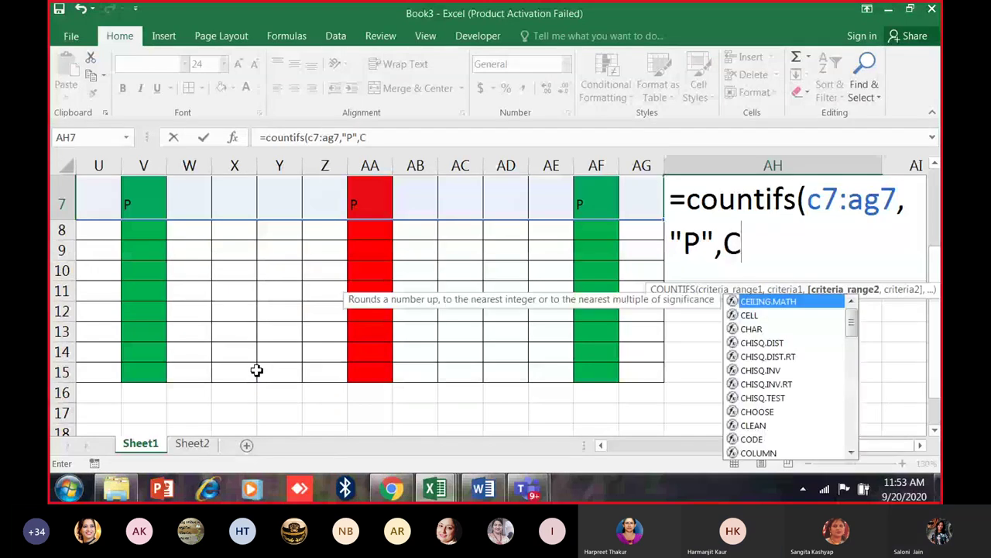
pyautogui.write('%')
pyautogui.press('BackSpace')
pyautogui.write('$5')
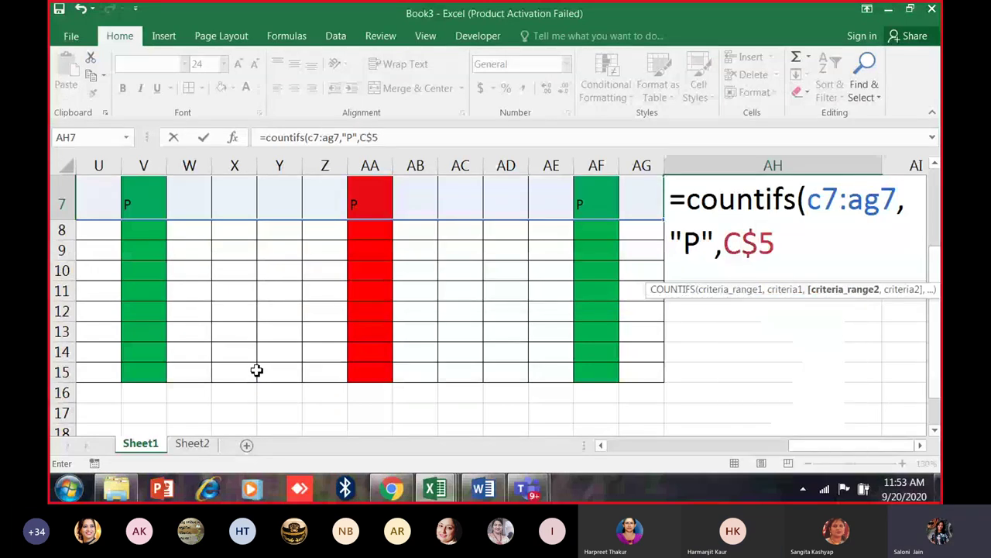
pyautogui.write(':')
pyautogui.scroll(2, 406, 299)
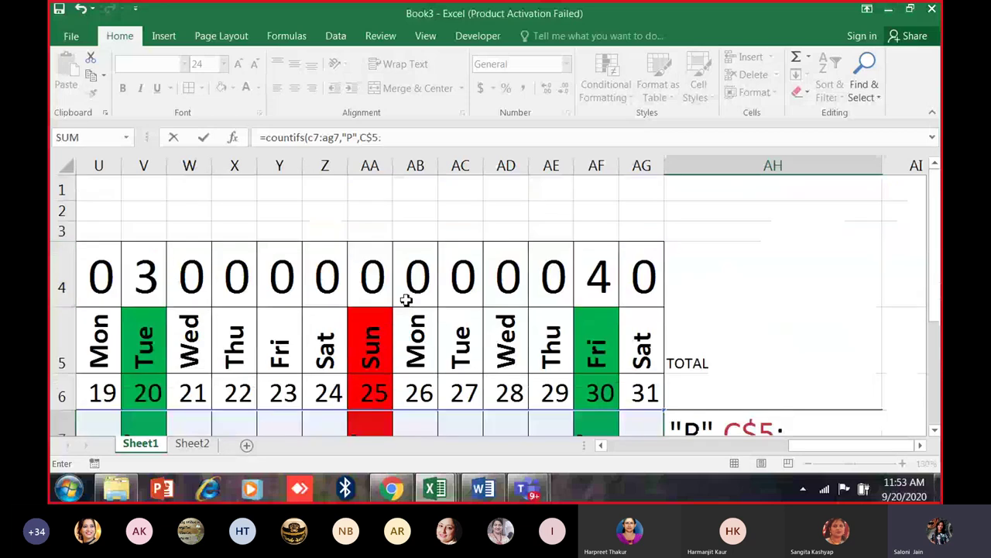
pyautogui.scroll(-3, 782, 367)
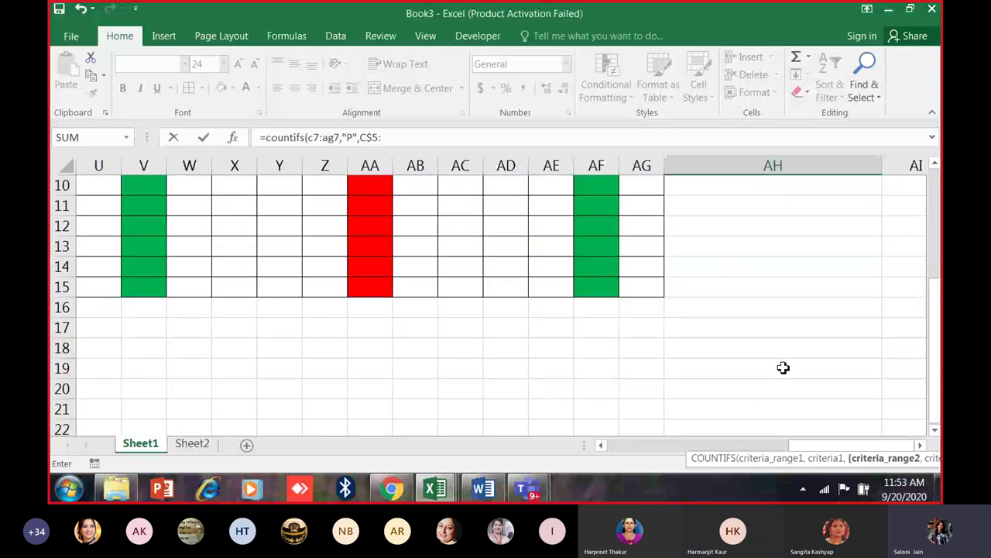
pyautogui.scroll(2, 787, 356)
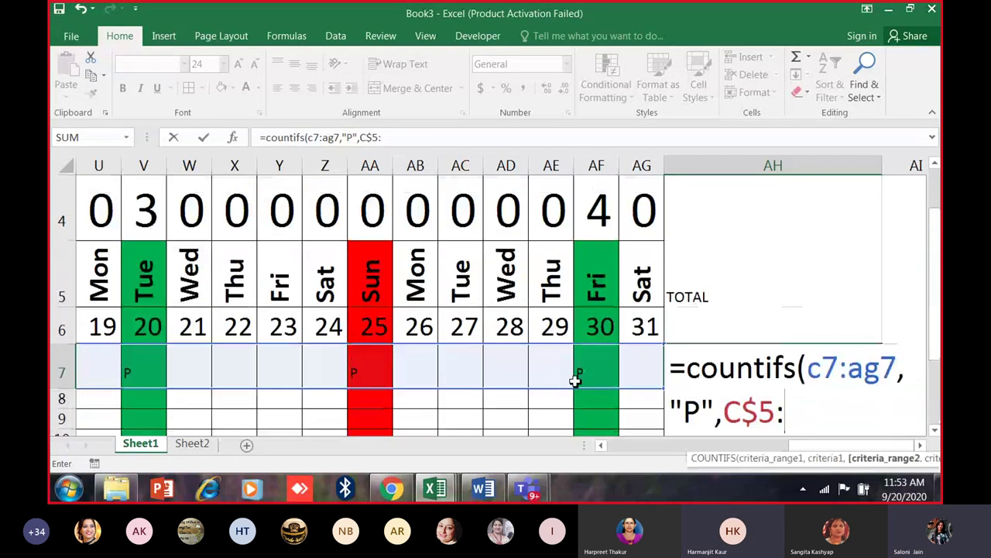
pyautogui.write('Ag')
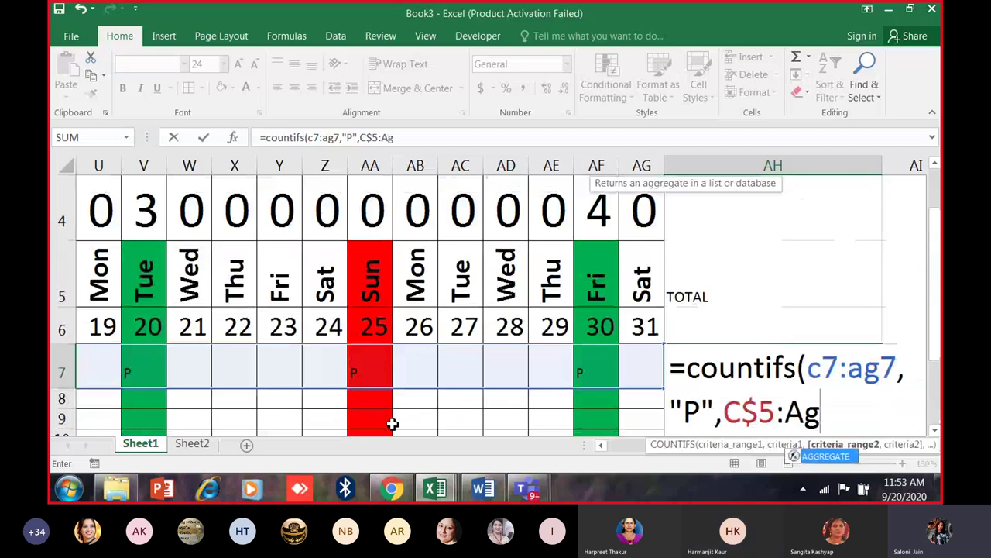
pyautogui.press('BackSpace')
pyautogui.write('G$5')
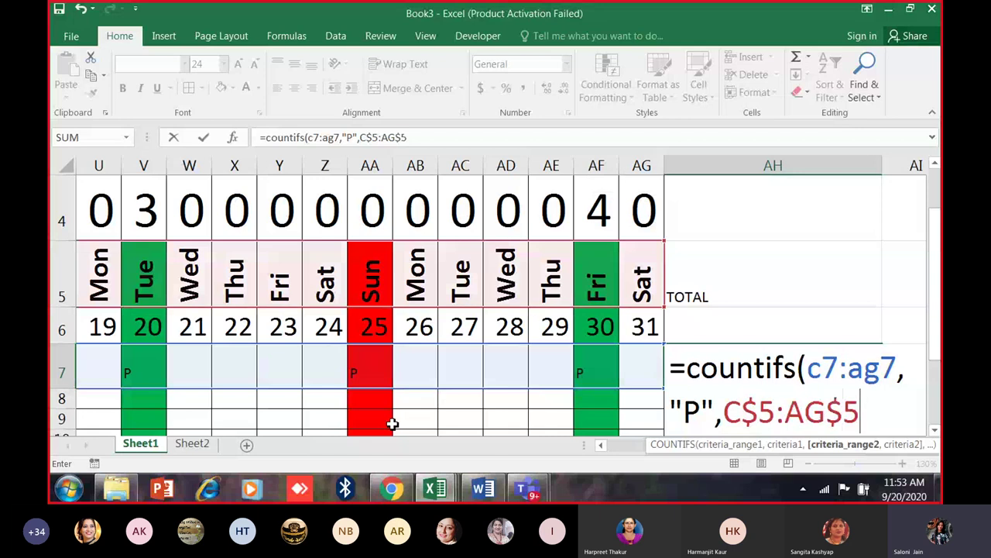
# Set the second criterion of the COUNTIFS formula to "<>Sun" so that Sundays are excluded.
pyautogui.write(',')
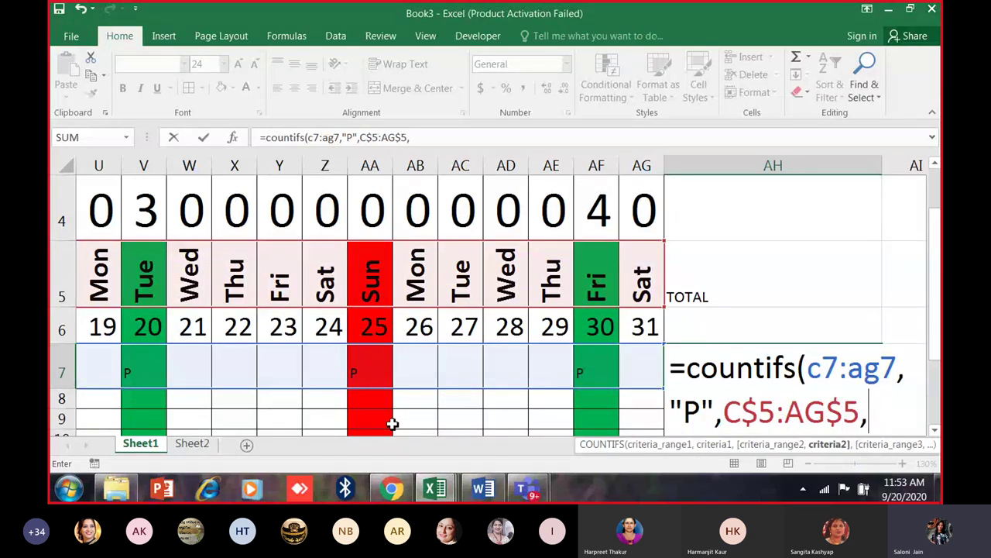
pyautogui.write('"<>')
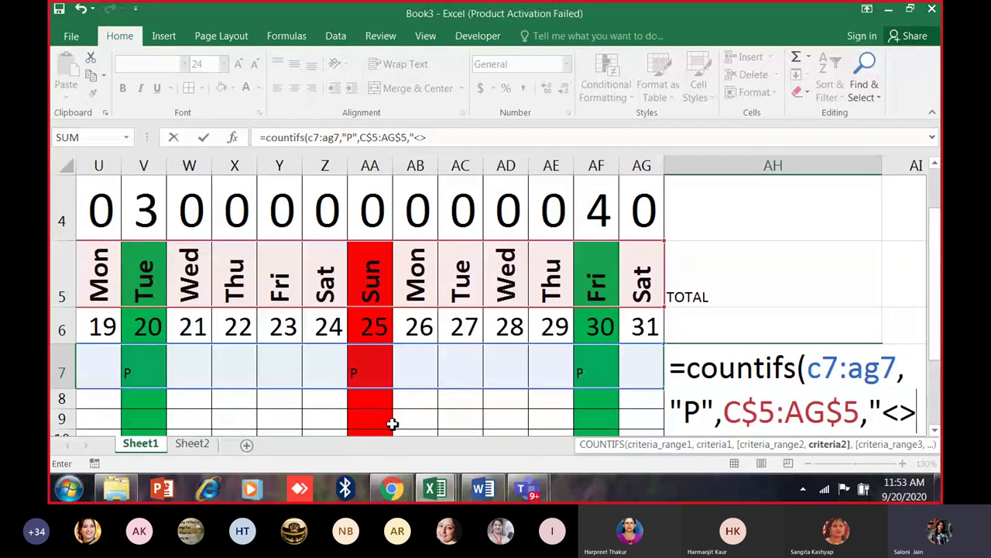
pyautogui.write('Sun')
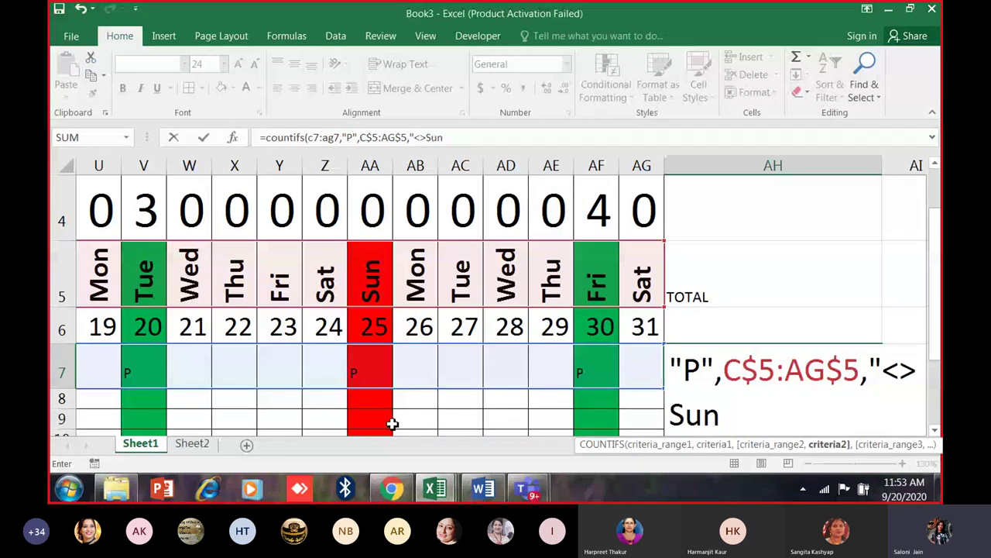
pyautogui.write('"')
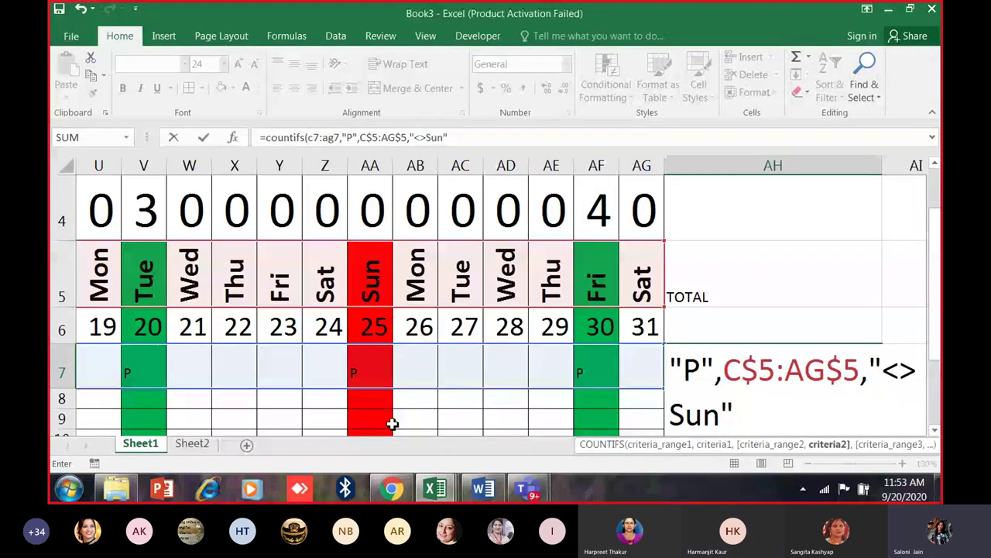
pyautogui.write(',')
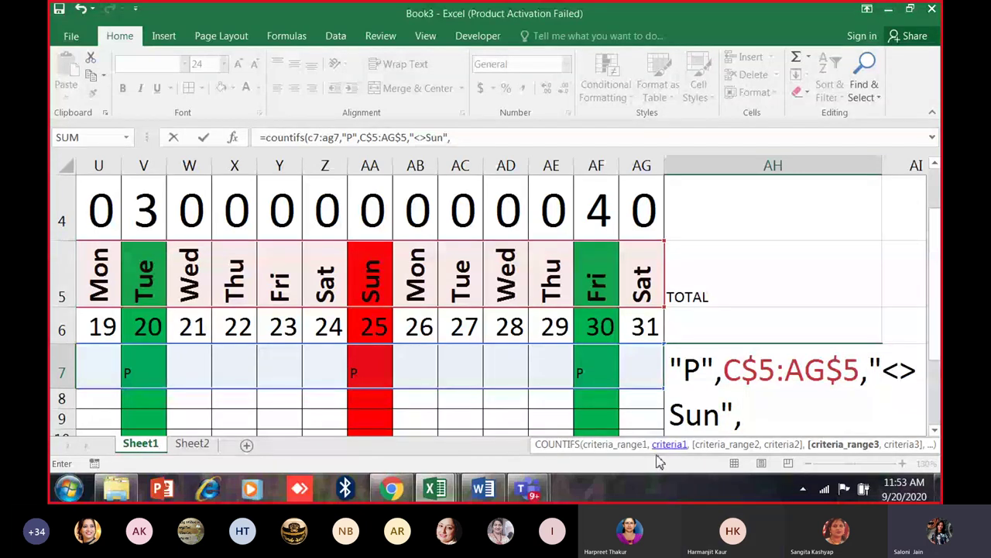
# Add C$4:AG$4 with criterion 0 as the third condition, then complete the COUNTIFS formula and accept Excel's suggested correction.
pyautogui.write('C$4')
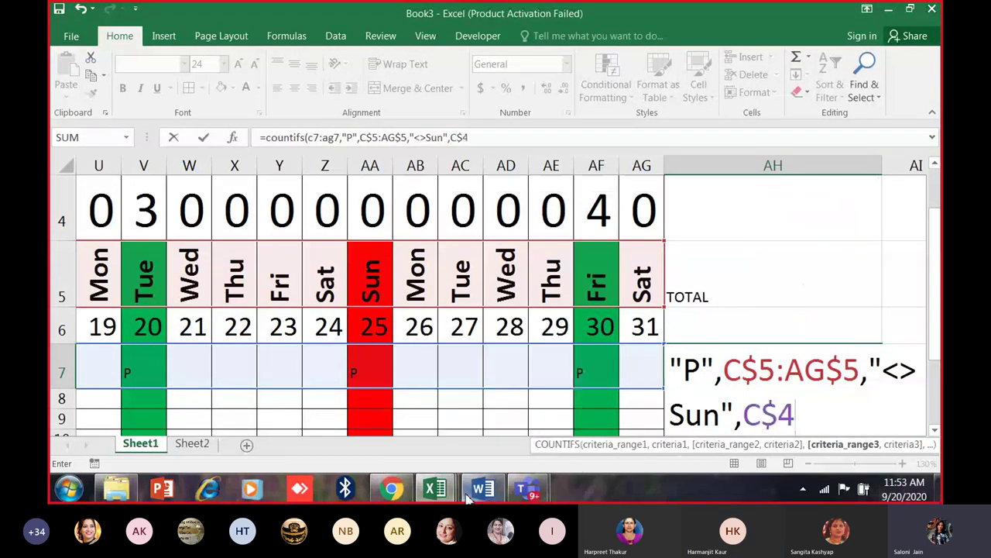
pyautogui.write(';Ag')
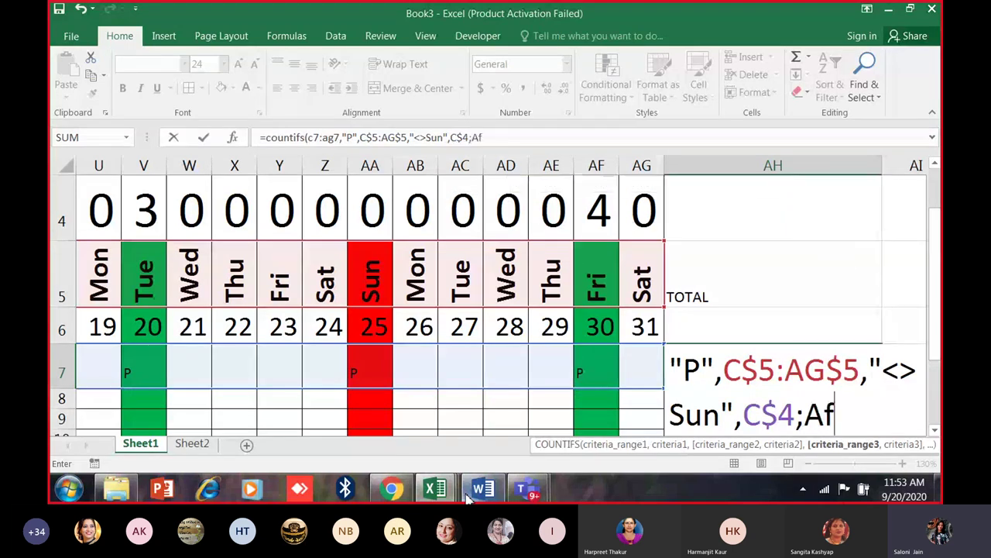
pyautogui.press('BackSpace')
pyautogui.write('G')
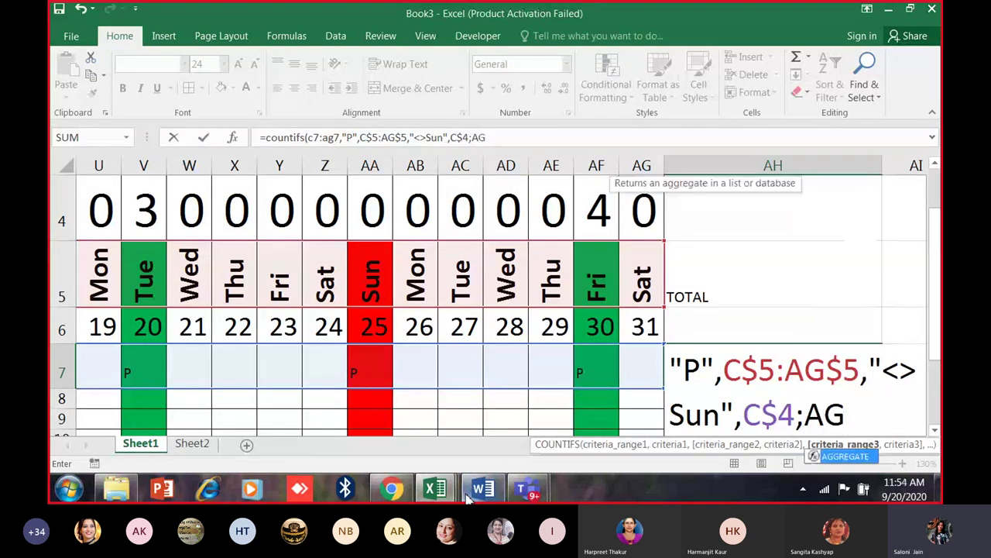
pyautogui.write('$4')
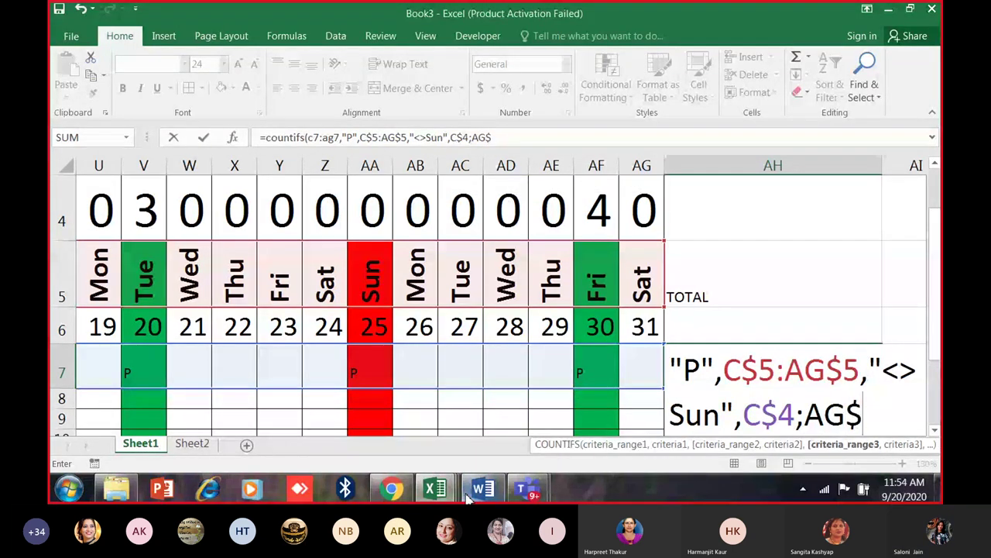
pyautogui.write(',0')
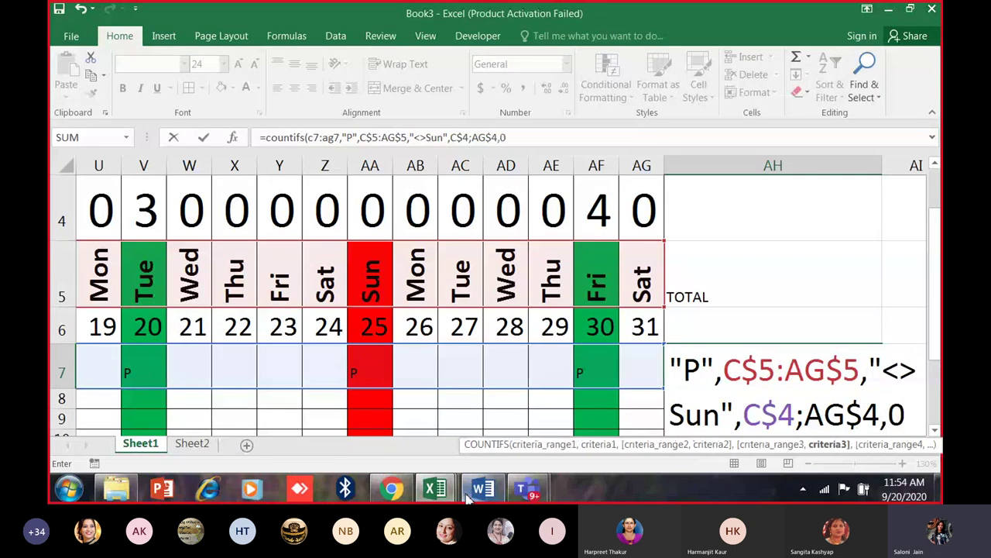
pyautogui.write(')')
pyautogui.press('Return')
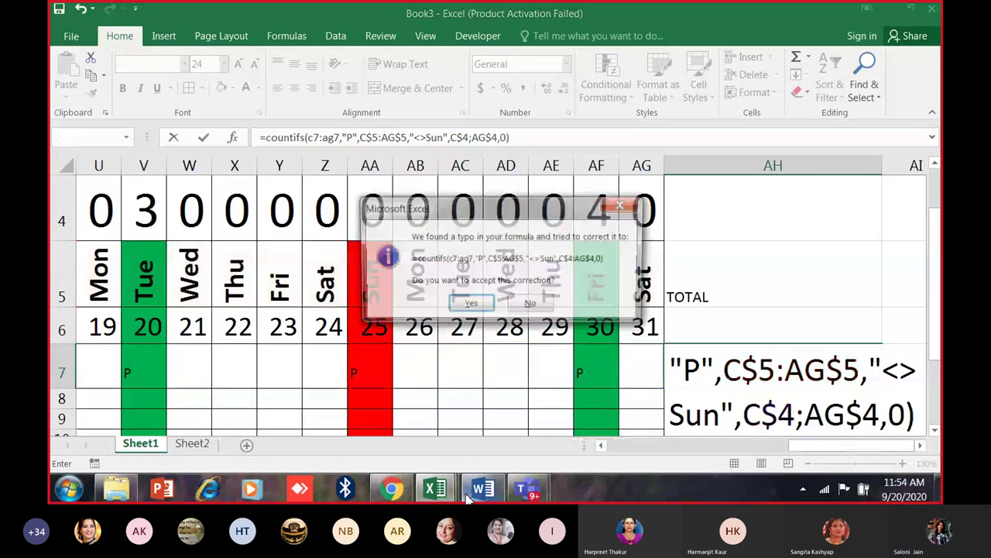
pyautogui.press('Return')
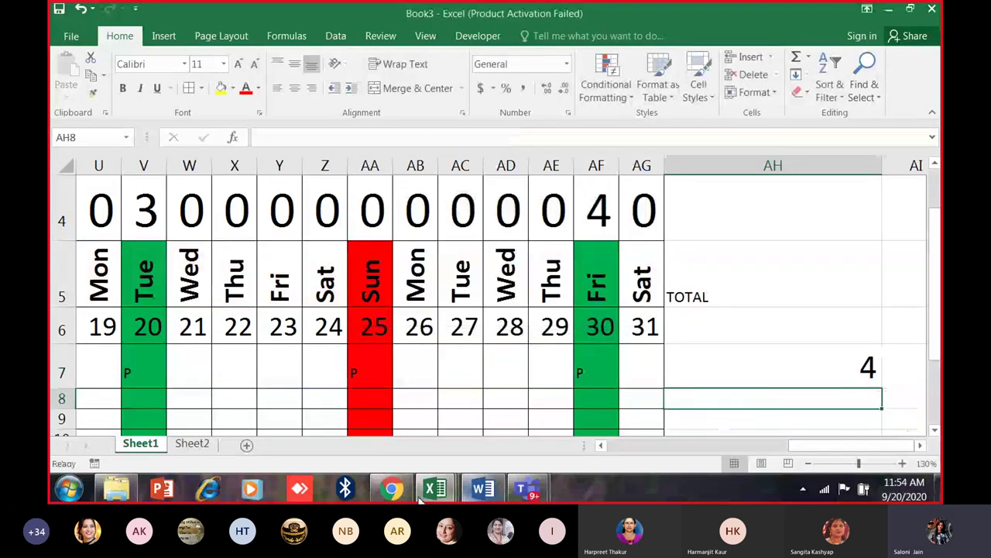
# Copy the COUNTIFS formula from AH7 down through AH15 for all the listed students.
pyautogui.moveTo(484, 500)
pyautogui.scroll(-4, 107, 327)
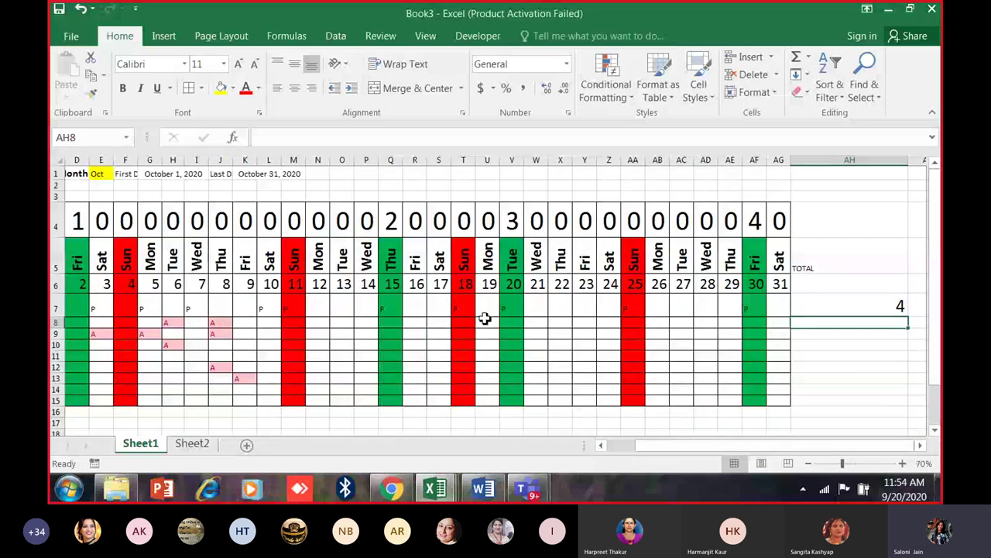
pyautogui.scroll(-1, 485, 319)
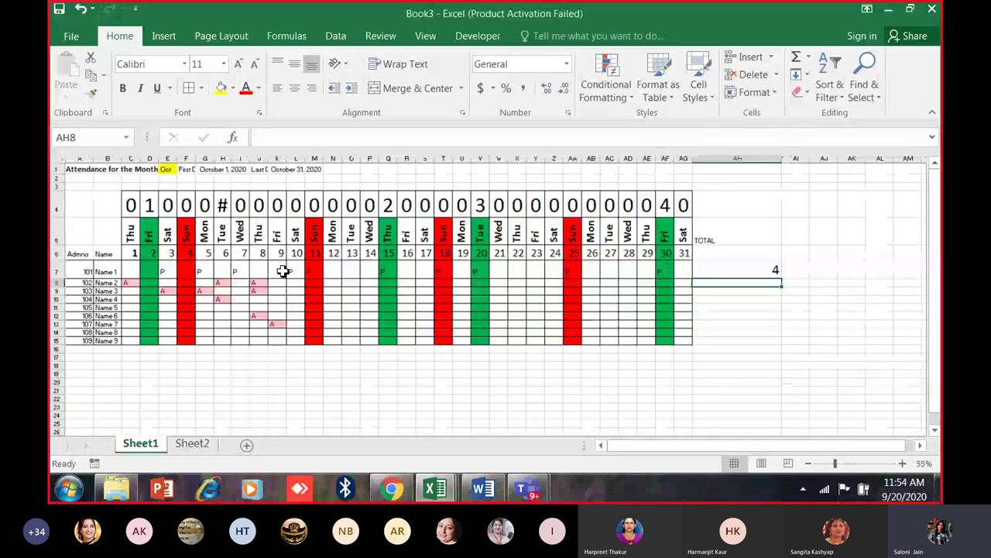
pyautogui.press('Up')
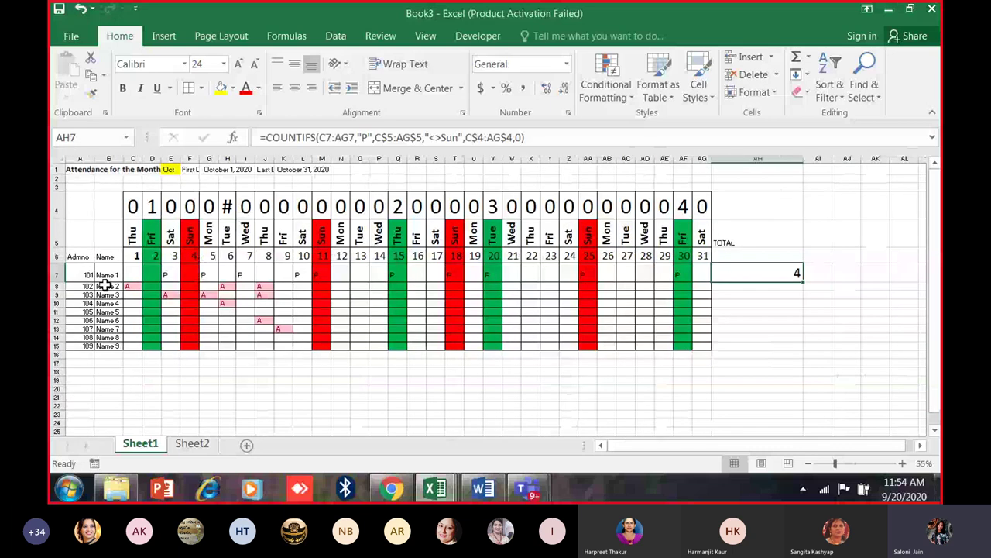
pyautogui.click(135, 283)
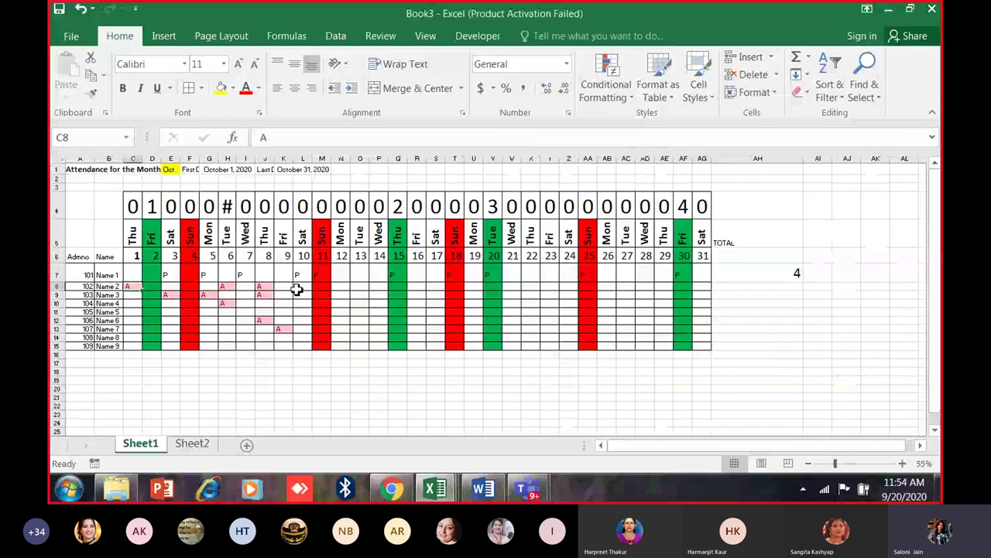
pyautogui.click(762, 279)
pyautogui.moveTo(804, 280); pyautogui.dragTo(802, 348)
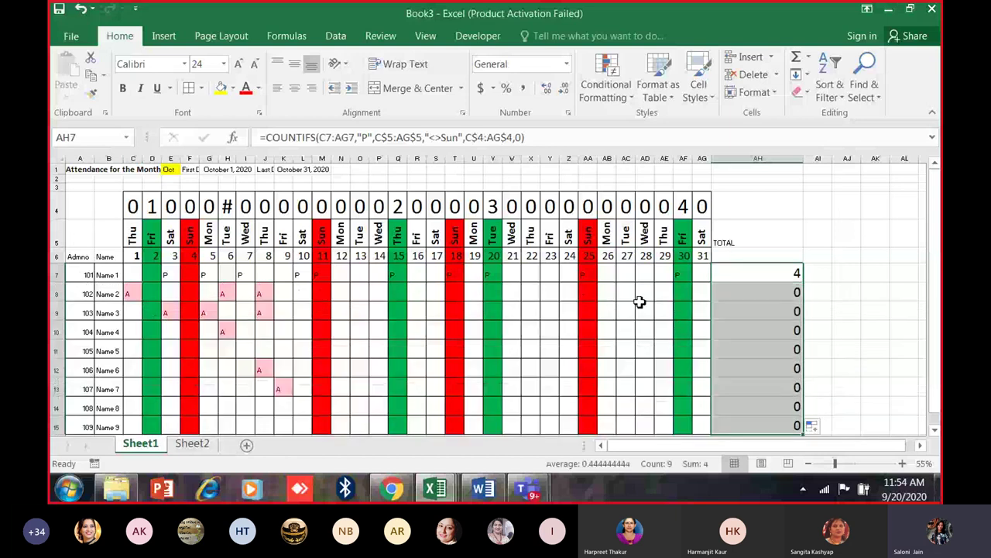
# Check the individual P entries across row 7, including those on Sundays and green holiday columns.
pyautogui.click(633, 292)
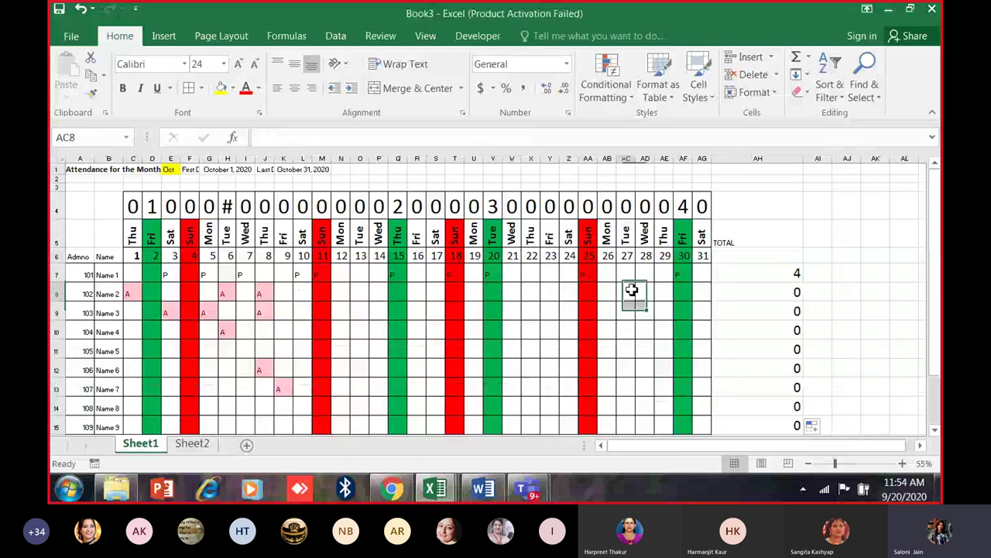
pyautogui.click(680, 276)
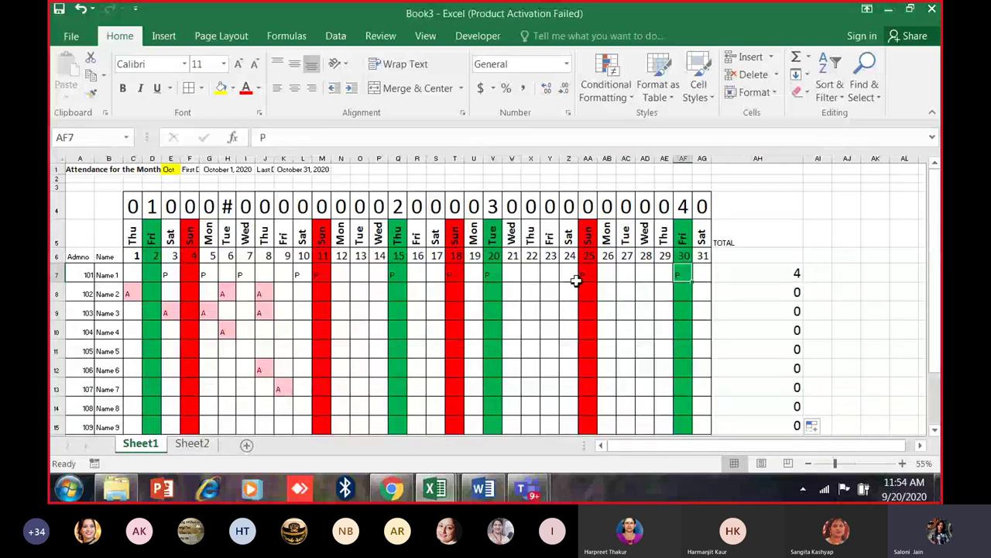
pyautogui.click(296, 277)
pyautogui.click(235, 279)
pyautogui.moveTo(164, 276); pyautogui.dragTo(300, 279)
pyautogui.click(320, 277)
pyautogui.click(393, 277)
pyautogui.click(454, 276)
pyautogui.click(493, 276)
pyautogui.click(587, 277)
pyautogui.click(681, 276)
# Re-enter P in cell M7, the first student's attendance for Sunday the 11th.
pyautogui.scroll(-2, 438, 293)
pyautogui.scroll(4, 244, 258)
pyautogui.click(259, 263)
pyautogui.press('BackSpace')
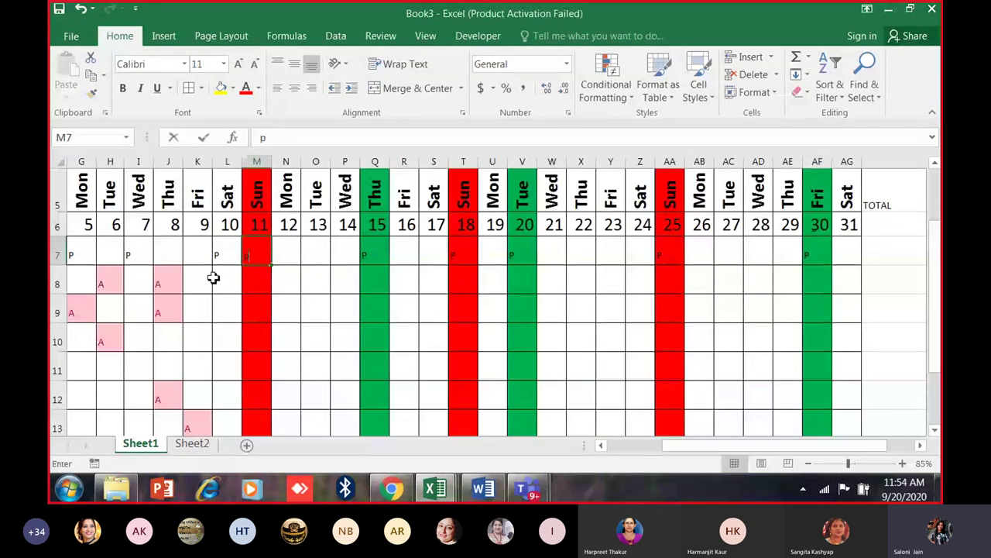
pyautogui.write('P')
pyautogui.press('Return')
pyautogui.press('Up')
# Select the attendance range C7:AG15 and open its conditional formatting rules for management.
pyautogui.scroll(-3, 128, 236)
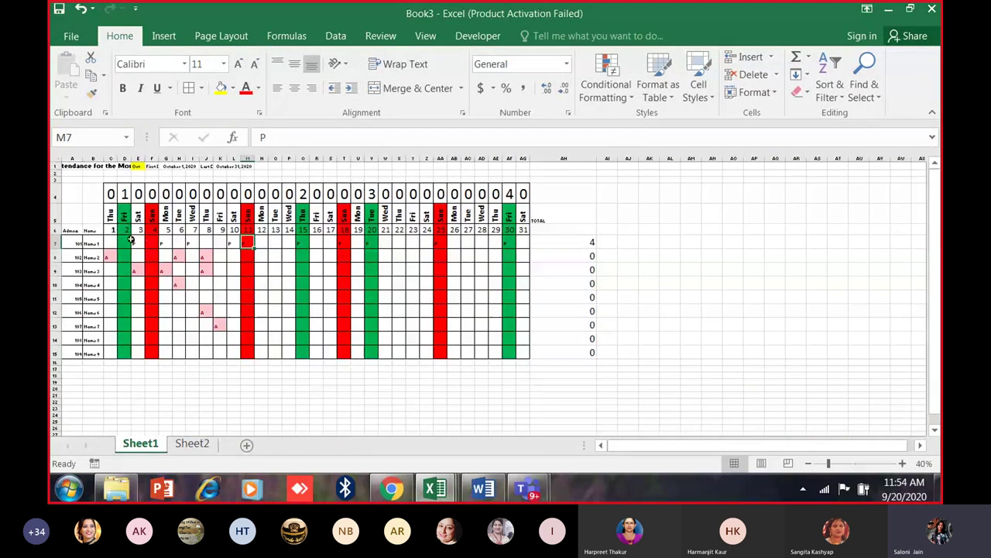
pyautogui.click(112, 230)
pyautogui.press('Down')
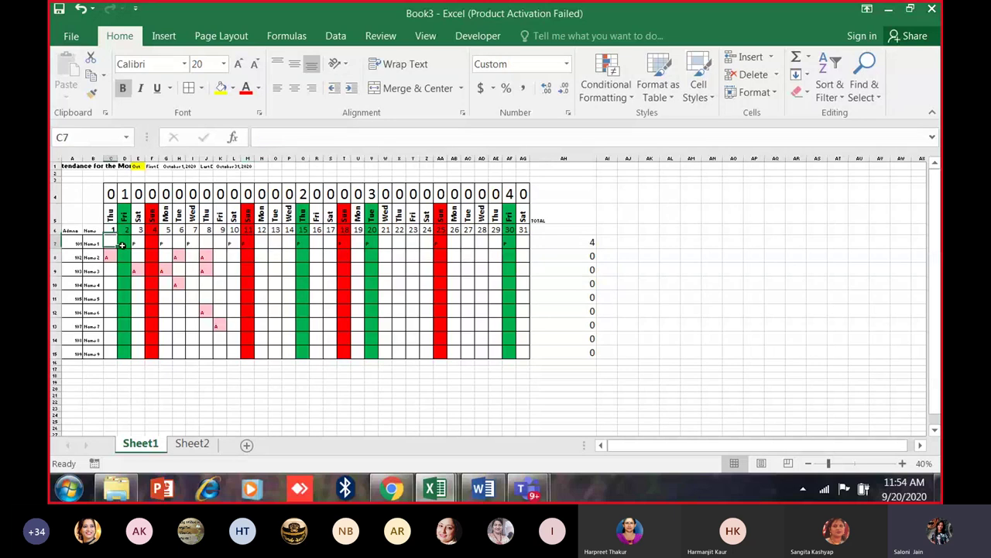
pyautogui.moveTo(121, 245); pyautogui.dragTo(524, 355)
pyautogui.click(606, 87)
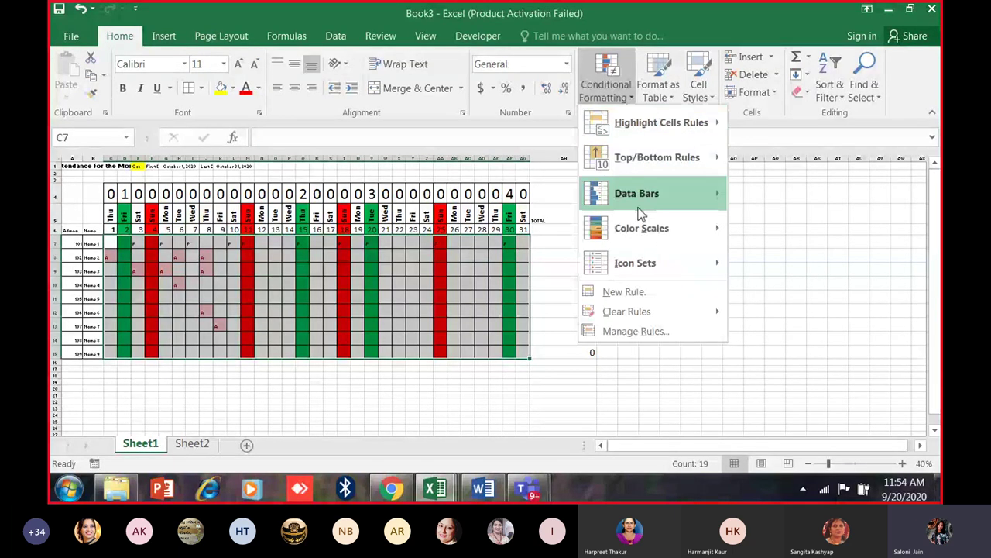
pyautogui.click(643, 330)
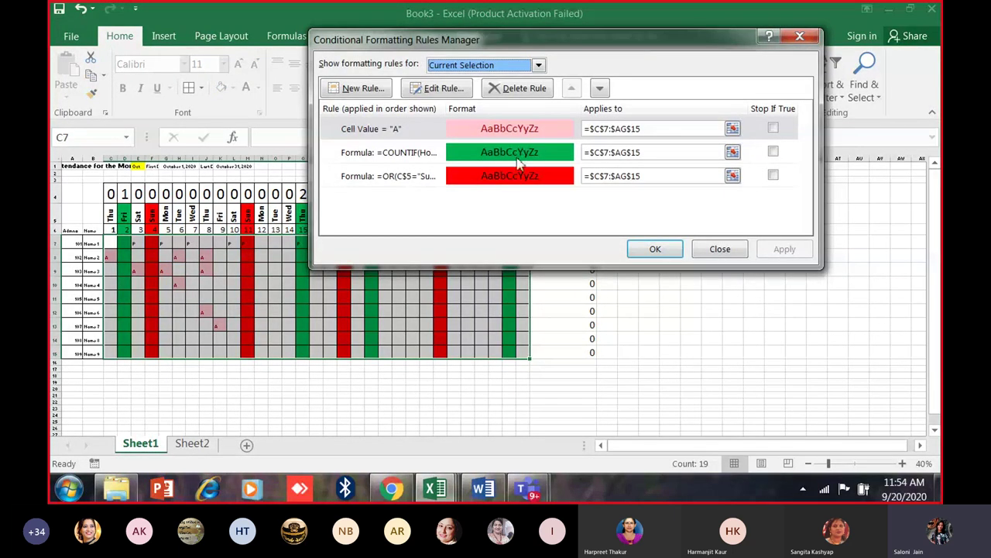
# Edit the Sunday rule =OR(C$5="Sun") to use a red font colour and apply it to the attendance range.
pyautogui.click(542, 180)
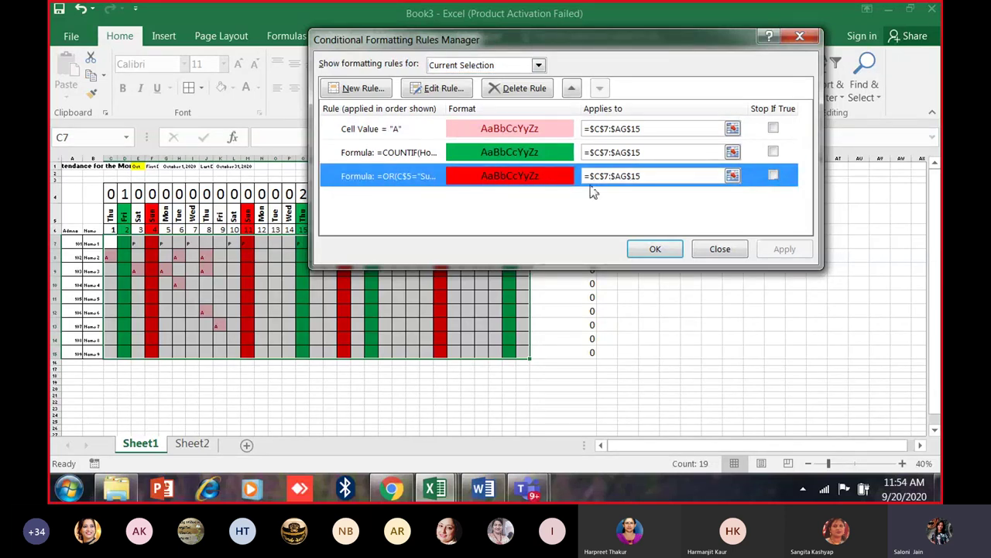
pyautogui.click(428, 88)
pyautogui.click(675, 246)
pyautogui.click(438, 38)
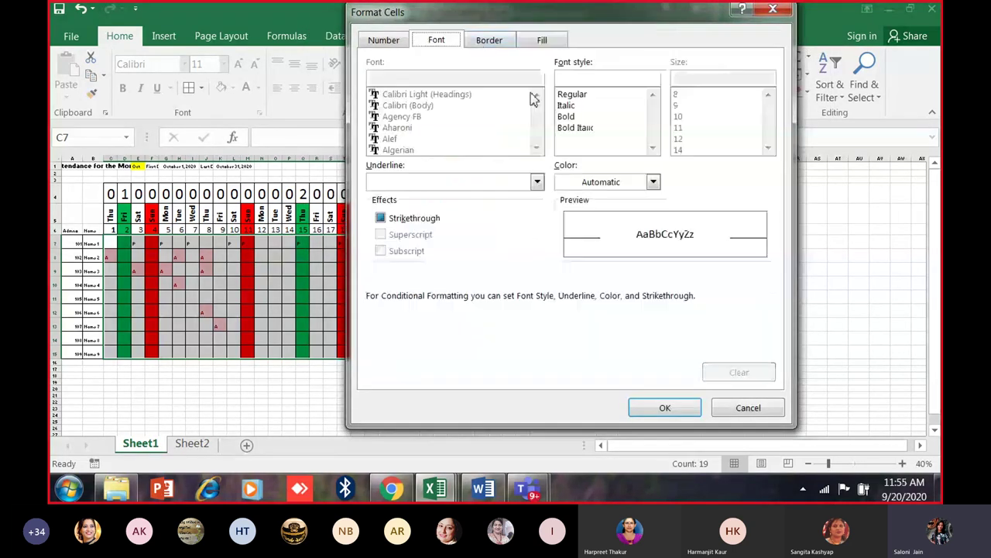
pyautogui.click(651, 181)
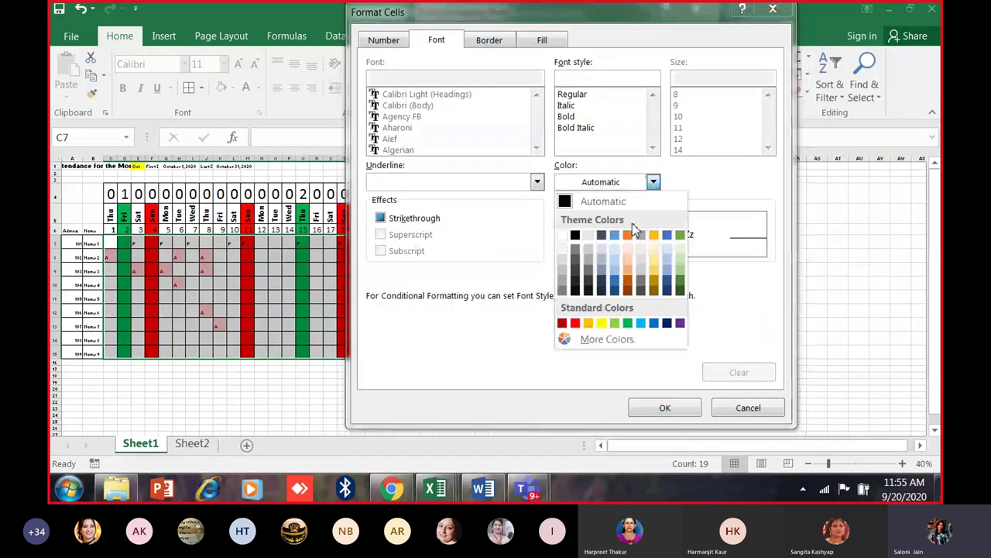
pyautogui.click(575, 322)
pyautogui.click(665, 408)
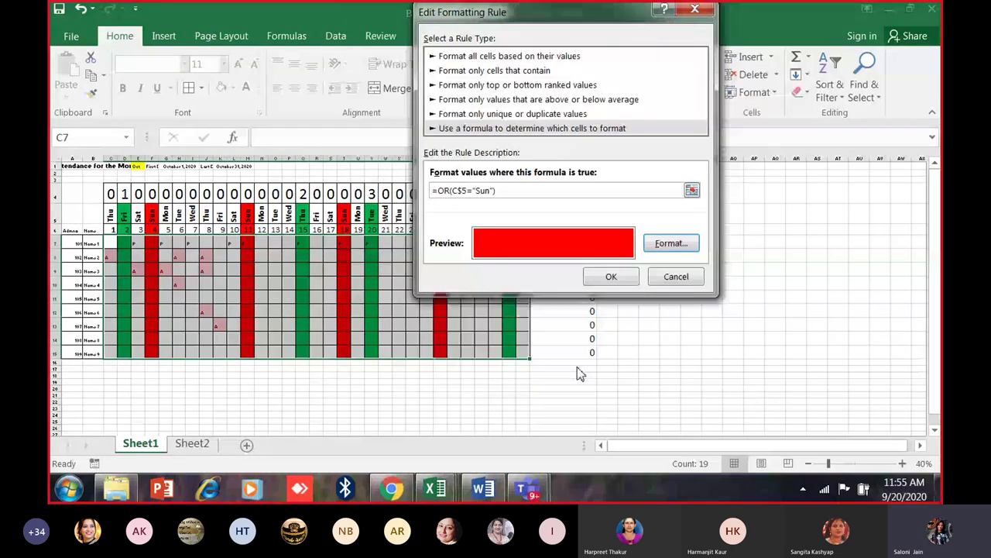
pyautogui.click(631, 277)
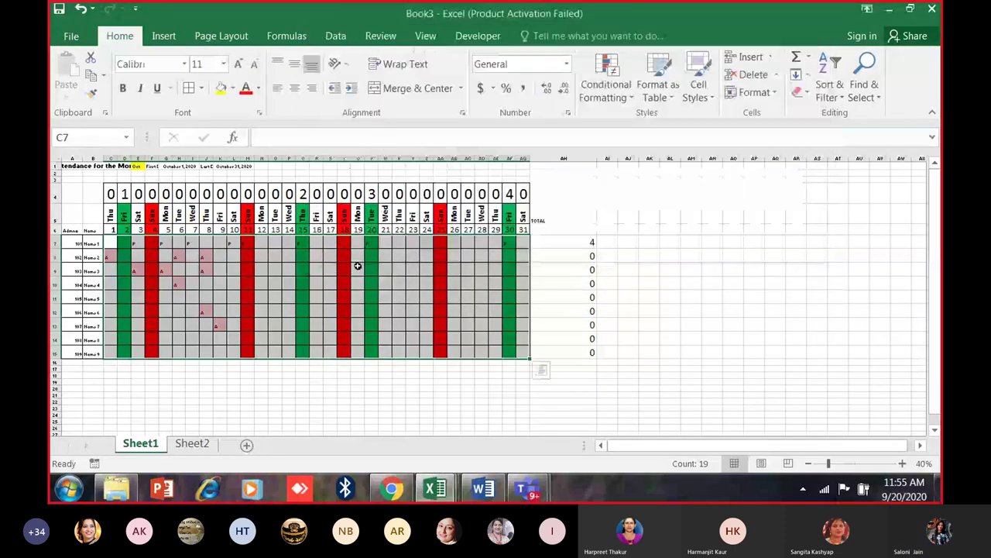
# Check row 7's attendance cells across the Sunday, holiday and ordinary day columns against the changed Sunday font colour.
pyautogui.click(344, 258)
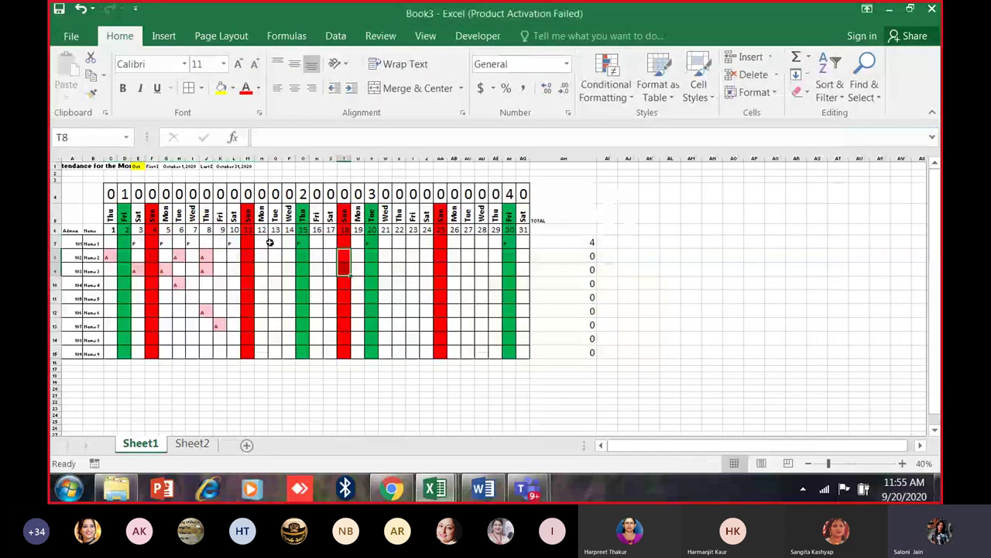
pyautogui.scroll(3, 270, 242)
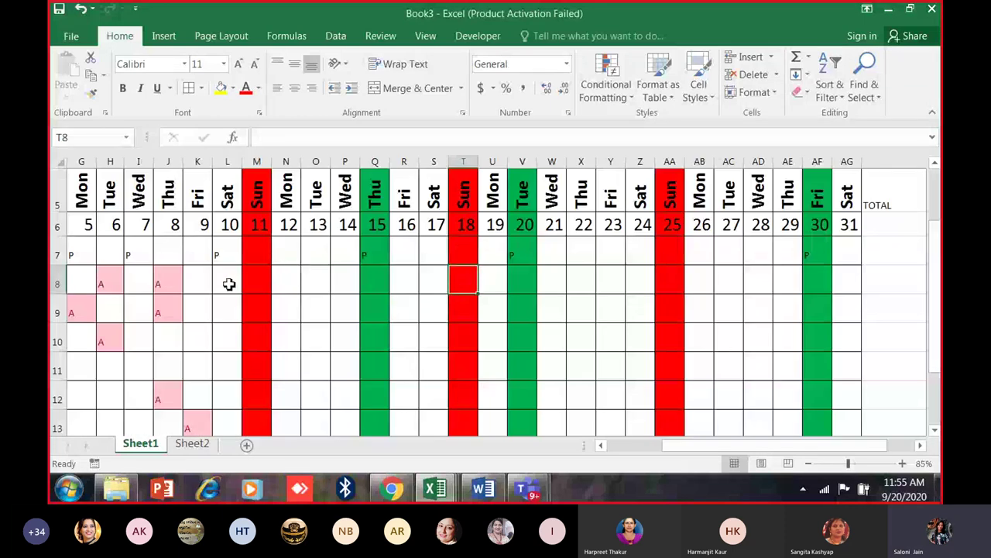
pyautogui.click(655, 254)
pyautogui.hotkey('ctrl', 'p')
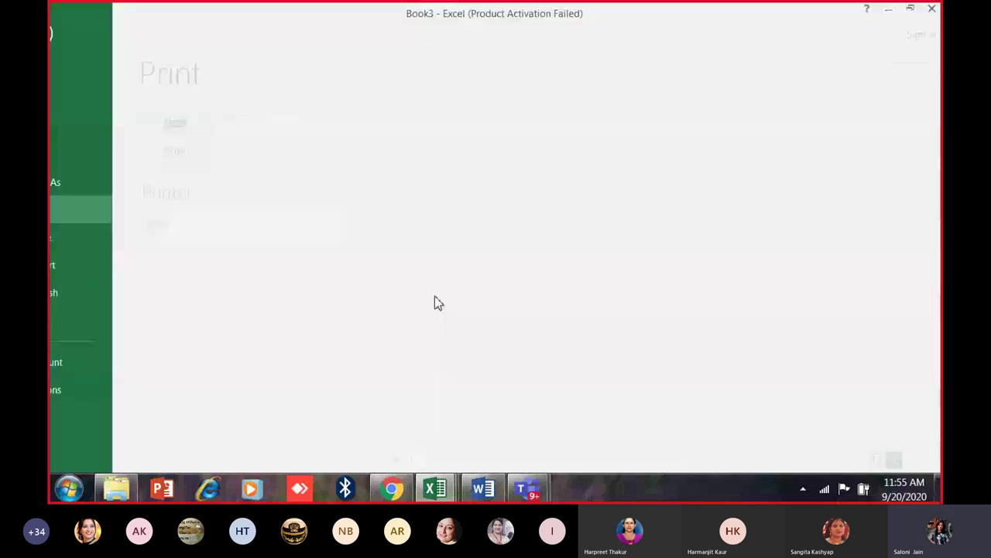
pyautogui.press('Return')
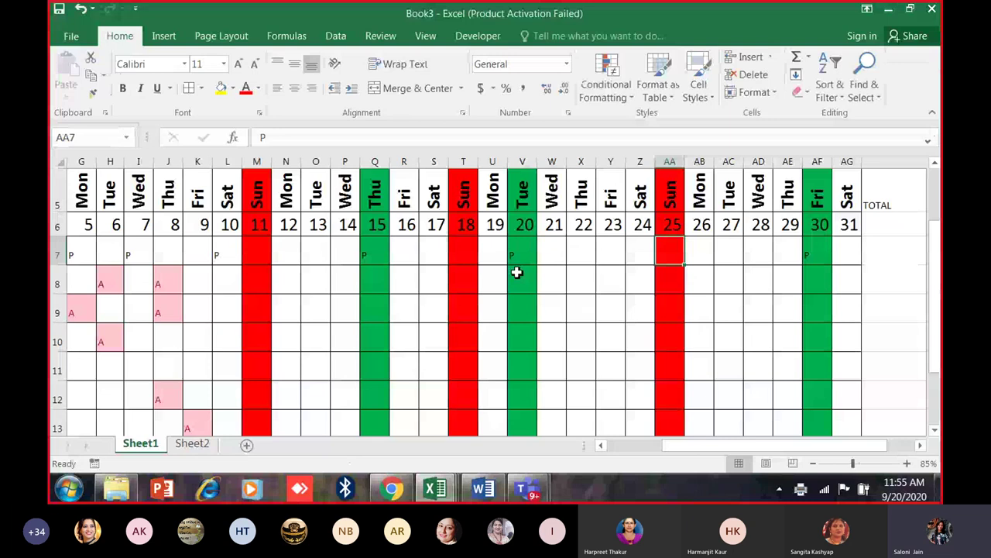
pyautogui.hscroll(-3, 212, 253)
pyautogui.click(200, 255)
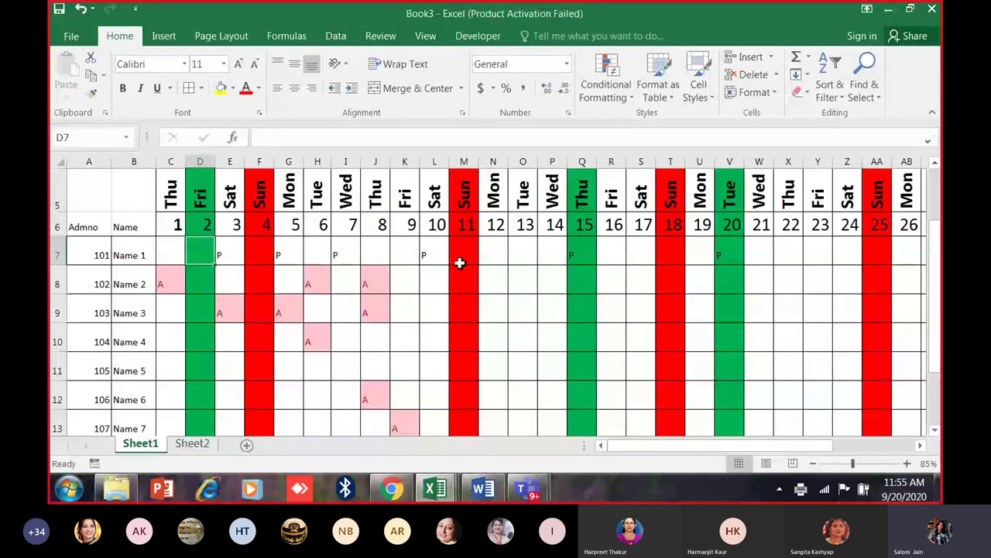
pyautogui.click(582, 255)
pyautogui.click(229, 255)
pyautogui.click(280, 255)
pyautogui.click(557, 254)
pyautogui.click(666, 255)
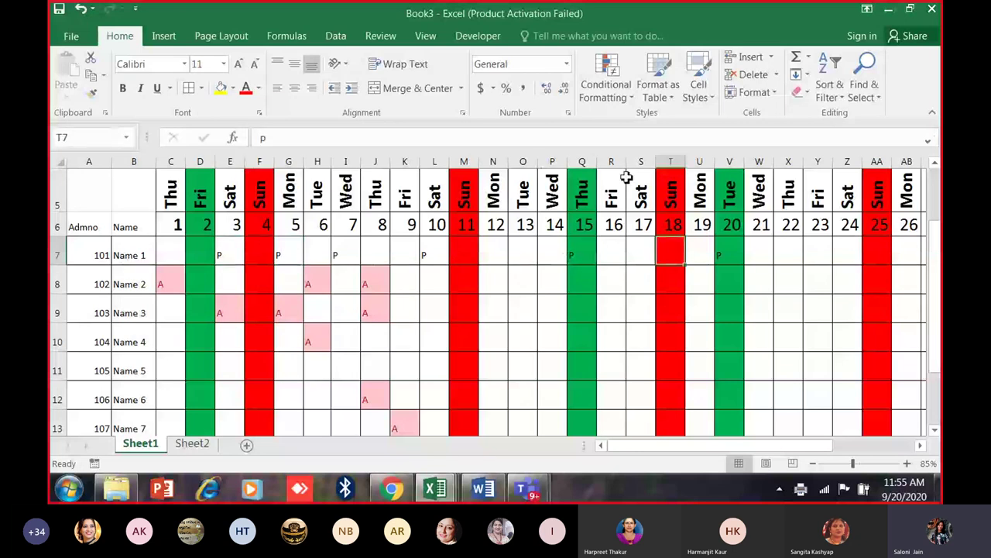
# Review the font colour in the Sunday rule's format settings and close the conditional formatting rules.
pyautogui.click(607, 82)
pyautogui.click(644, 328)
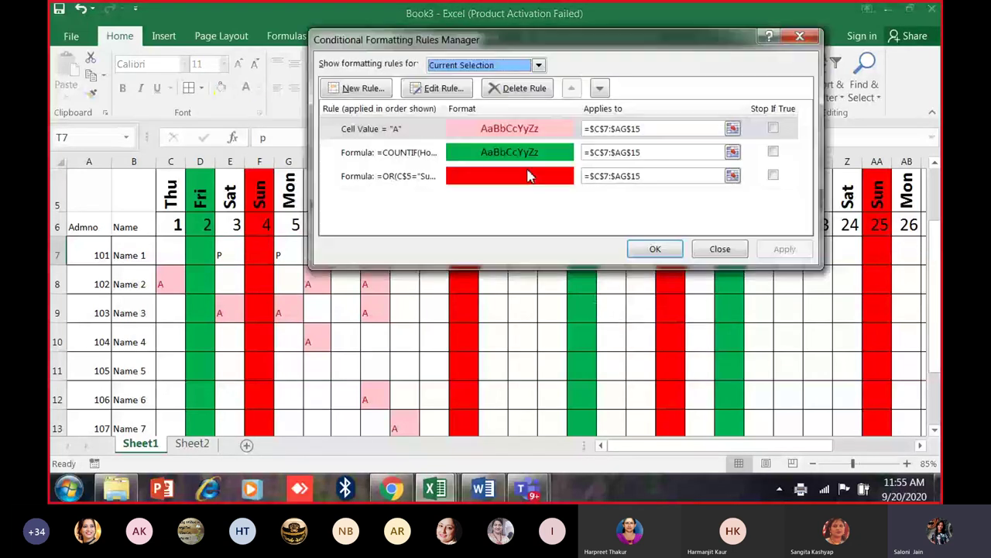
pyautogui.click(527, 183)
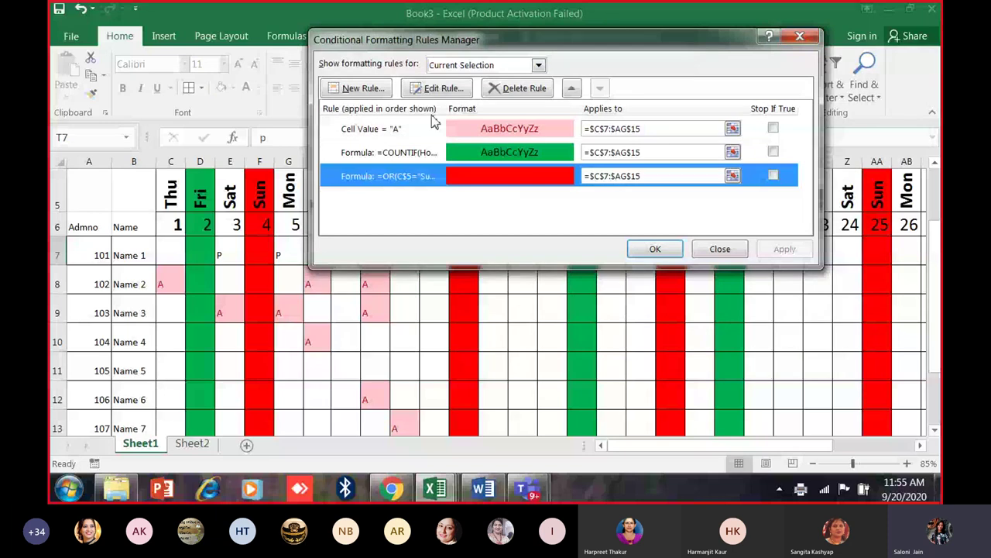
pyautogui.click(438, 87)
pyautogui.click(690, 245)
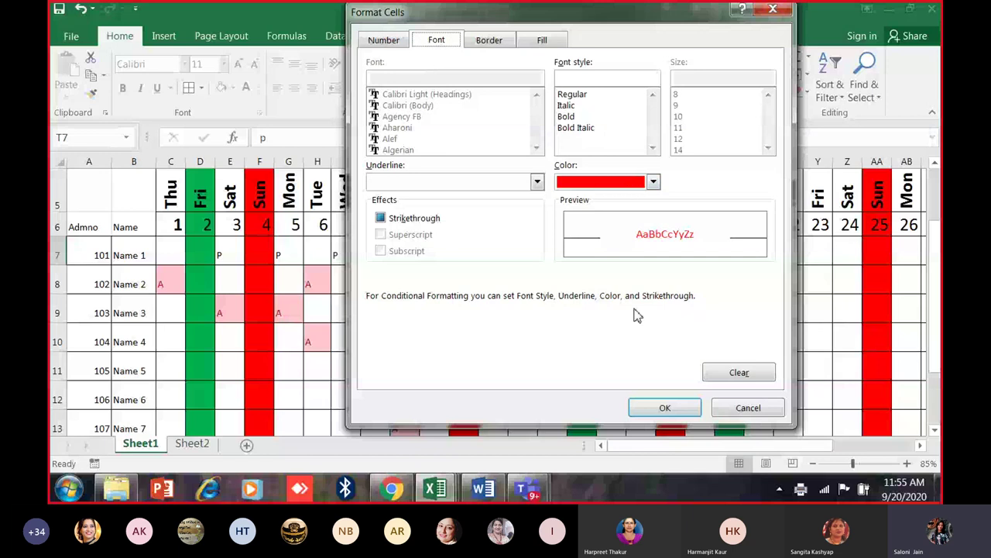
pyautogui.click(664, 408)
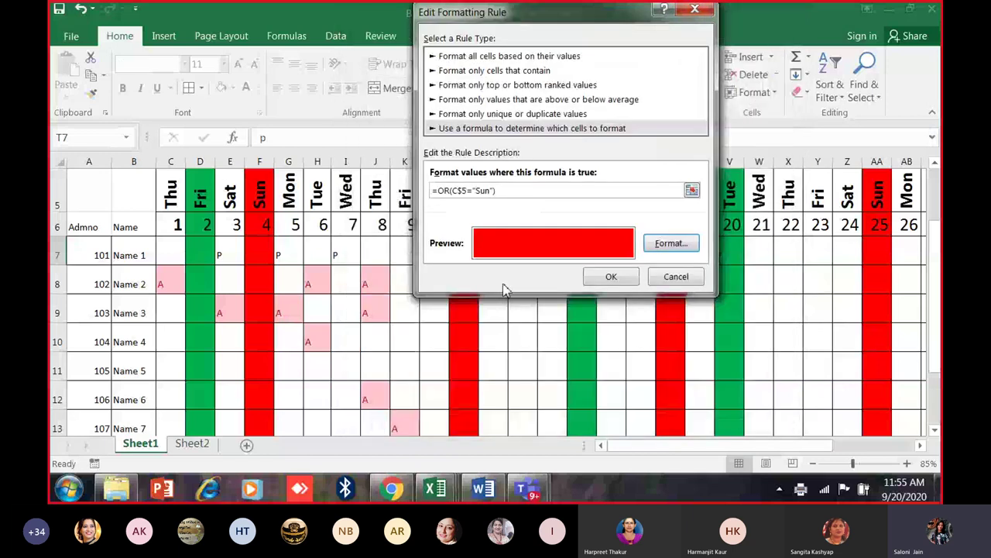
pyautogui.click(625, 284)
pyautogui.press('Return')
# Examine the first student's cell for Sunday the 4th and the COUNTIFS total formula in AH7.
pyautogui.click(263, 263)
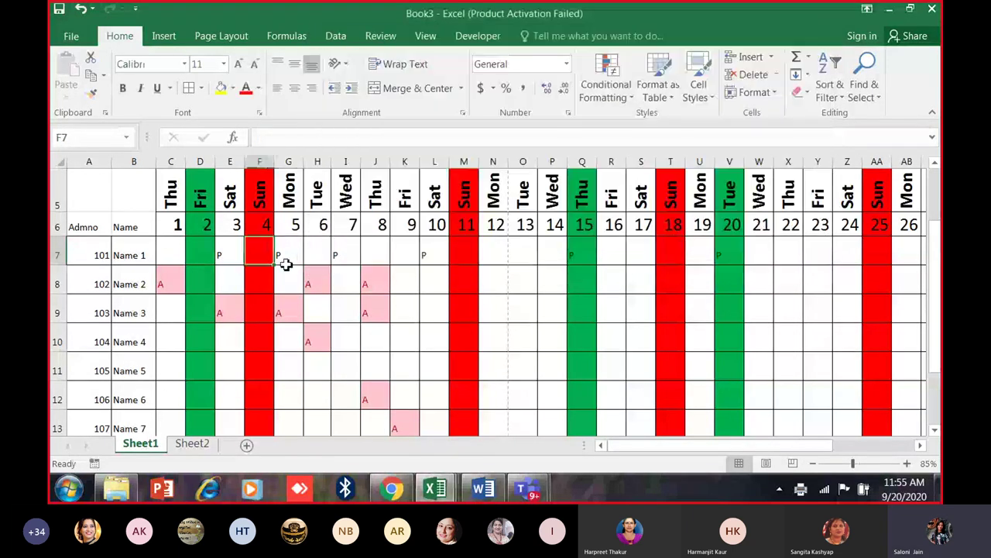
pyautogui.press('Down')
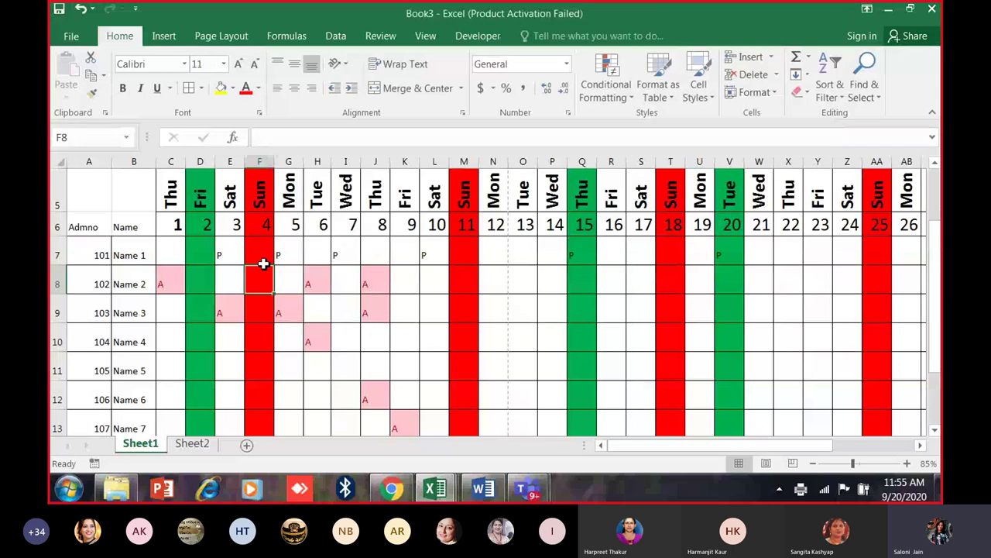
pyautogui.moveTo(688, 446); pyautogui.dragTo(813, 443)
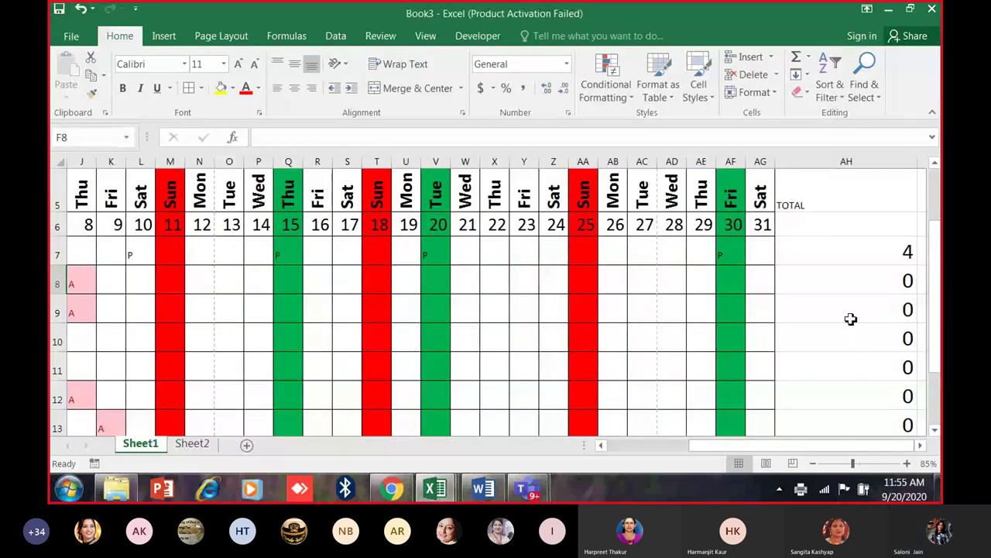
pyautogui.click(876, 258)
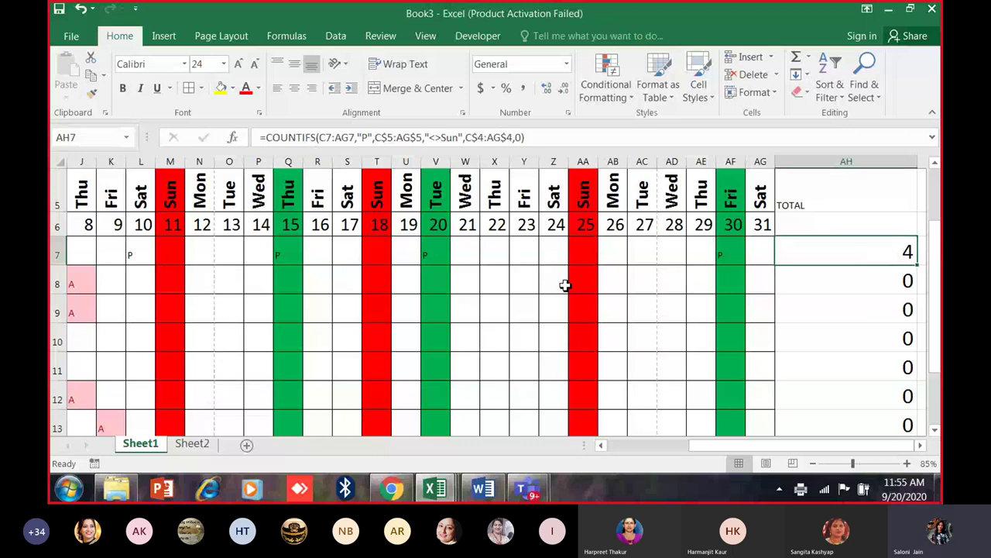
pyautogui.keyDown('ctrl'); pyautogui.scroll(-1, 589, 325); pyautogui.keyUp('ctrl')
pyautogui.moveTo(643, 448); pyautogui.dragTo(619, 447)
pyautogui.keyDown('ctrl'); pyautogui.scroll(1, 320, 252); pyautogui.keyUp('ctrl')
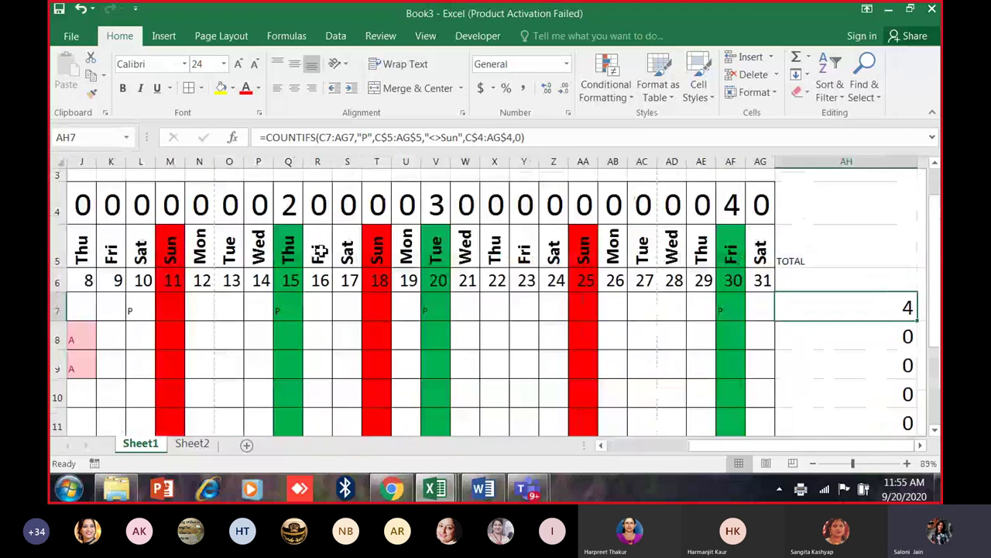
# Hide columns O through AG, covering the 13th to the 31st.
pyautogui.moveTo(111, 161); pyautogui.dragTo(760, 200)
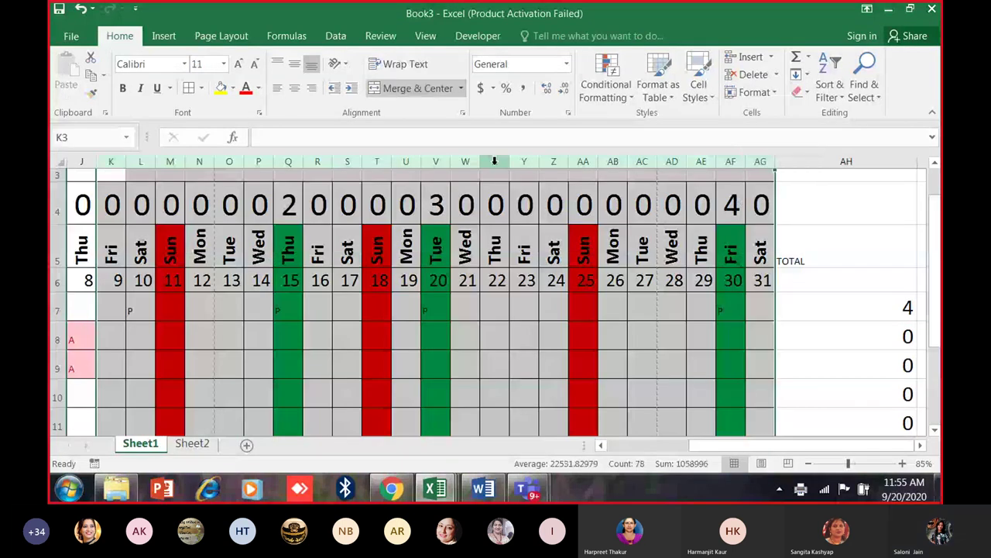
pyautogui.moveTo(230, 161); pyautogui.dragTo(759, 194)
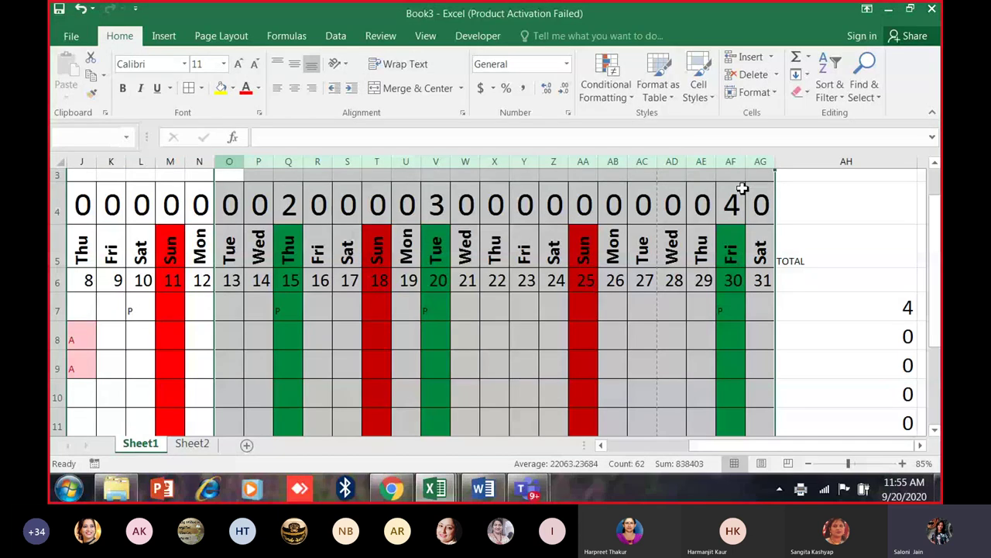
pyautogui.rightClick(553, 161)
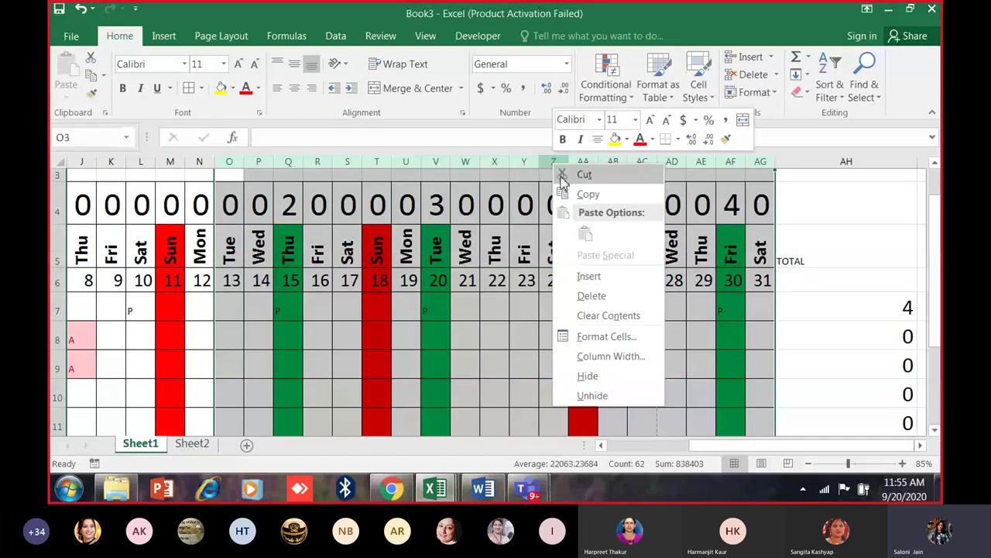
pyautogui.click(604, 378)
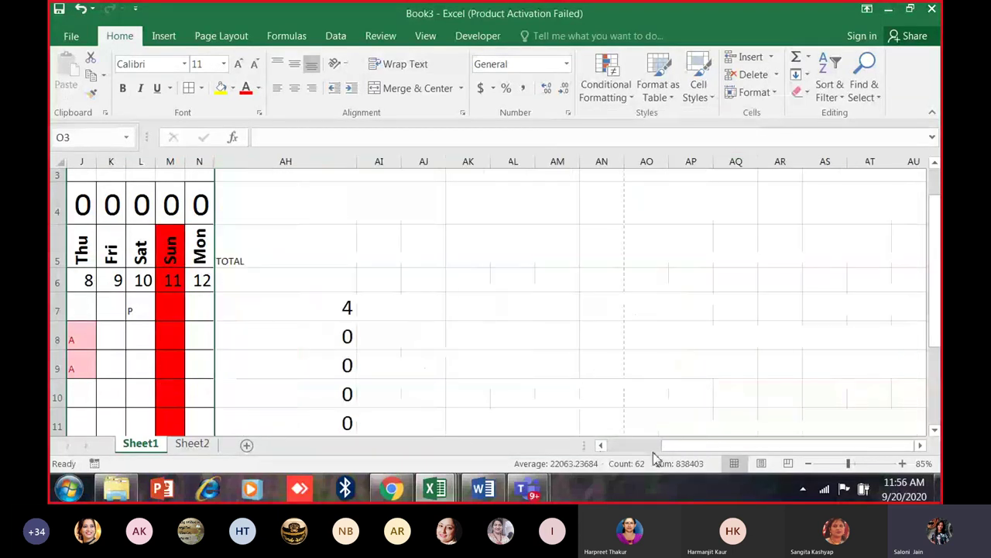
# Unhide the columns for the 13th to the 31st by selecting columns C through AH.
pyautogui.click(601, 446)
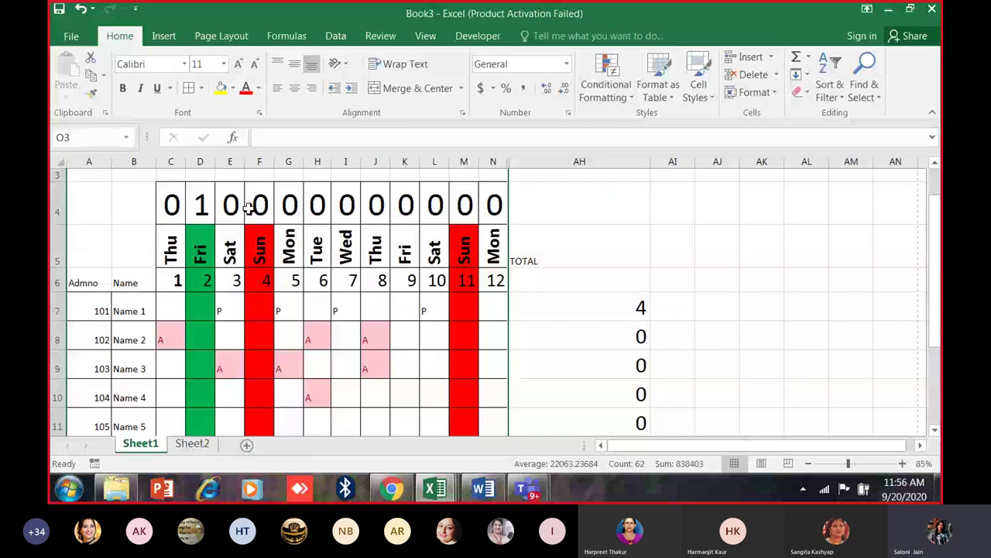
pyautogui.moveTo(171, 161); pyautogui.dragTo(528, 158)
pyautogui.rightClick(529, 162)
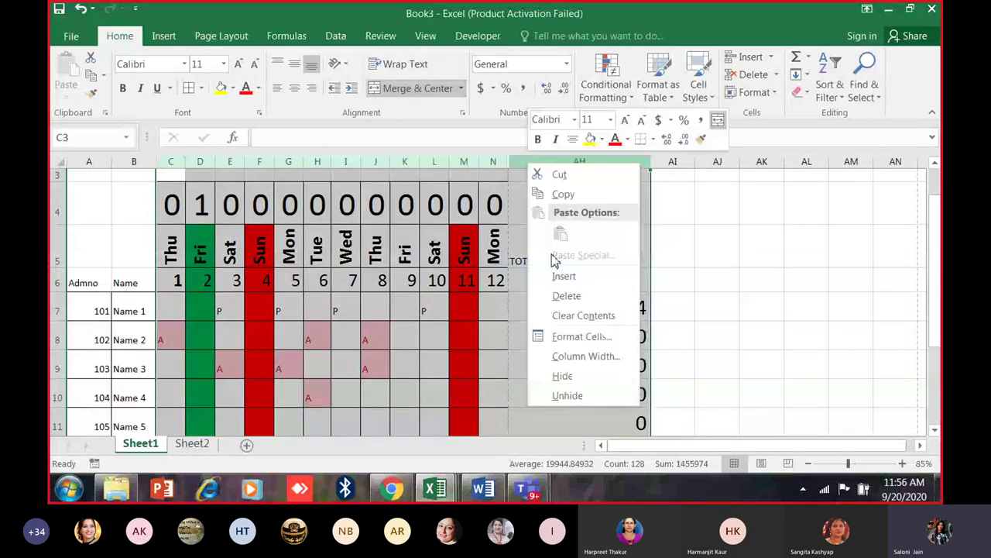
pyautogui.click(559, 395)
pyautogui.click(339, 310)
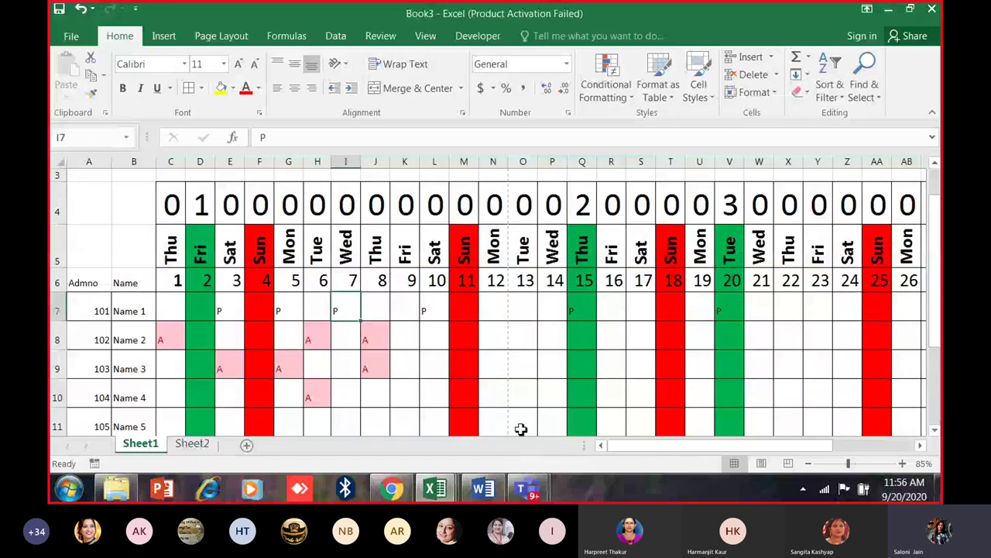
# Hide the day columns C through AF, leaving only the 31st beside the student names.
pyautogui.moveTo(630, 449); pyautogui.dragTo(426, 307)
pyautogui.moveTo(170, 175); pyautogui.dragTo(730, 418)
pyautogui.moveTo(760, 453); pyautogui.dragTo(619, 450)
pyautogui.rightClick(383, 165)
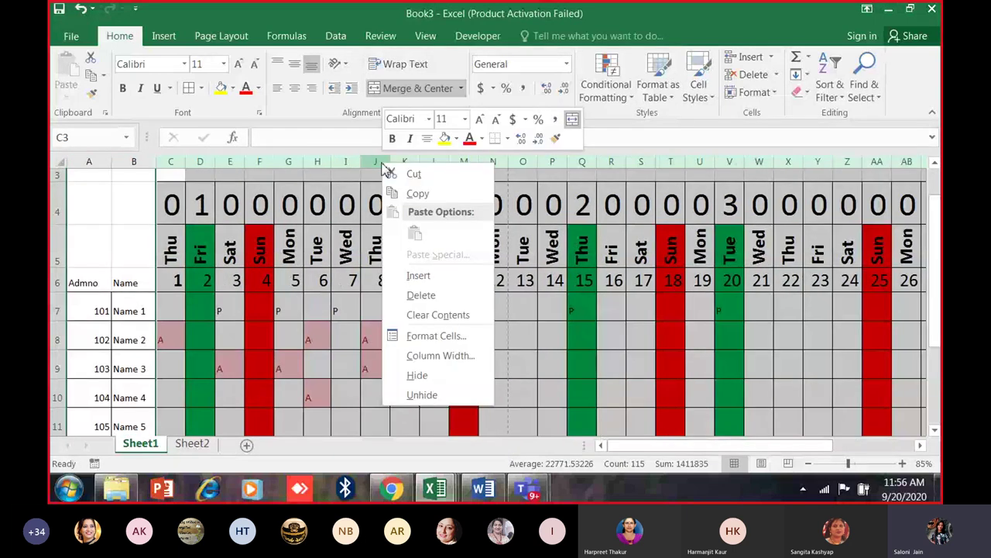
pyautogui.click(457, 377)
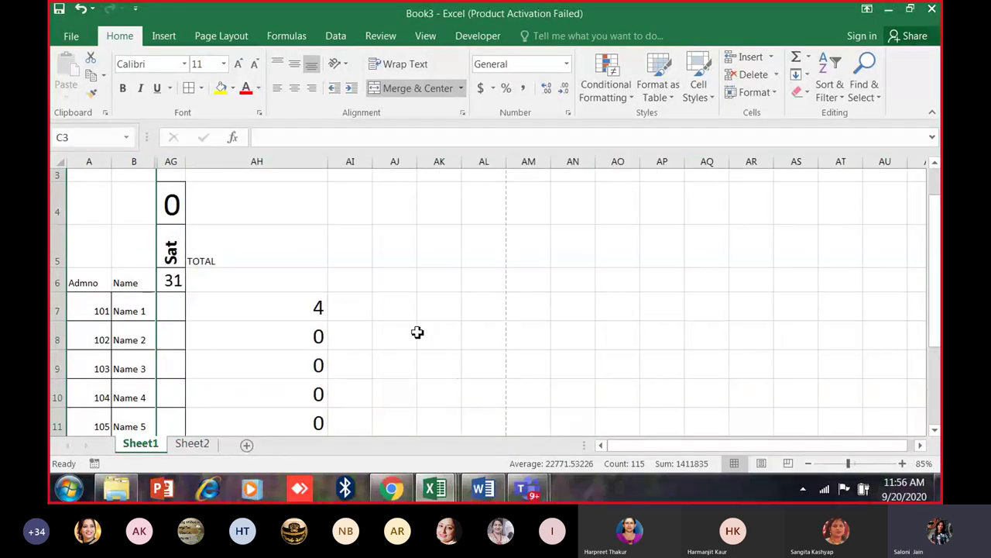
# Unhide the day columns C through AF between the Name and TOTAL columns.
pyautogui.click(134, 160)
pyautogui.moveTo(133, 160)
pyautogui.mouseDown()
pyautogui.moveTo(297, 171)
pyautogui.moveTo(253, 163)
pyautogui.mouseUp()
pyautogui.rightClick(179, 161)
pyautogui.click(226, 390)
pyautogui.click(419, 347)
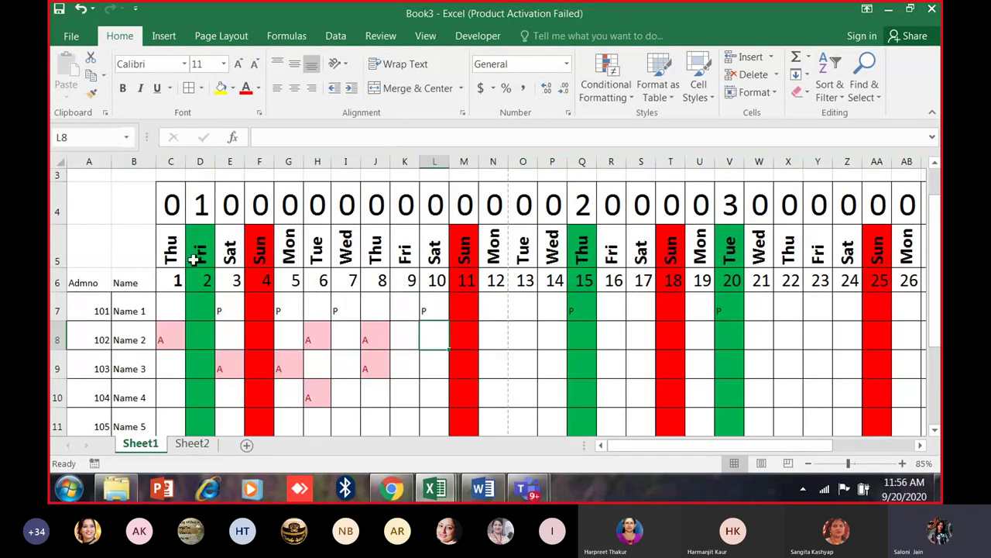
# Widen column B, which holds the student names.
pyautogui.moveTo(164, 161); pyautogui.dragTo(188, 162)
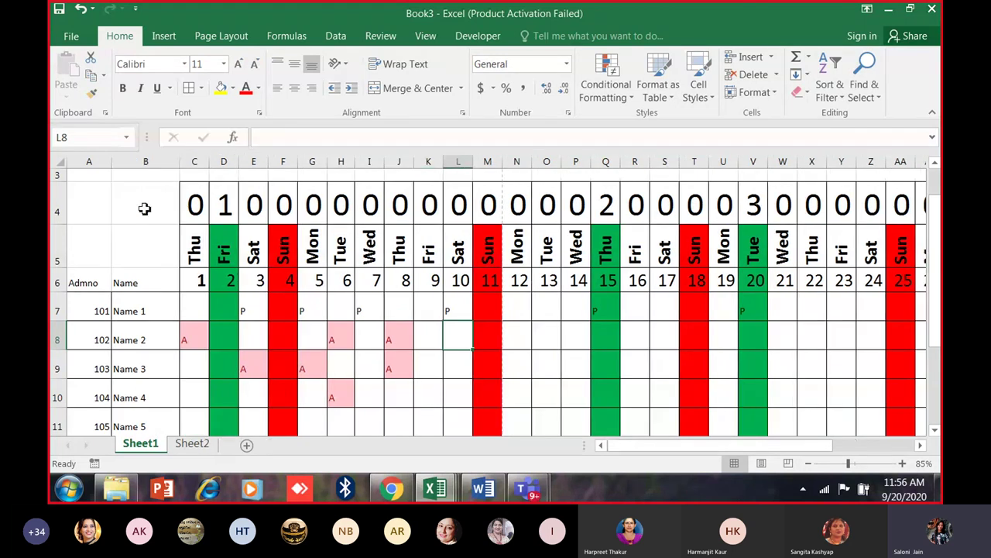
# Freeze the first column so the Admno column stays in view while scrolling sideways.
pyautogui.moveTo(57, 332); pyautogui.dragTo(57, 317)
pyautogui.click(67, 310)
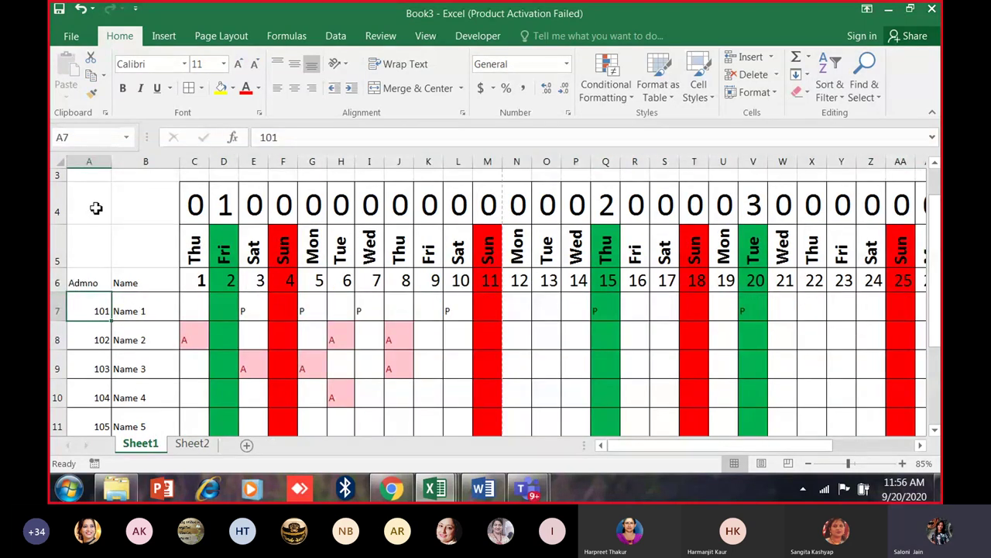
pyautogui.moveTo(99, 164); pyautogui.dragTo(148, 162)
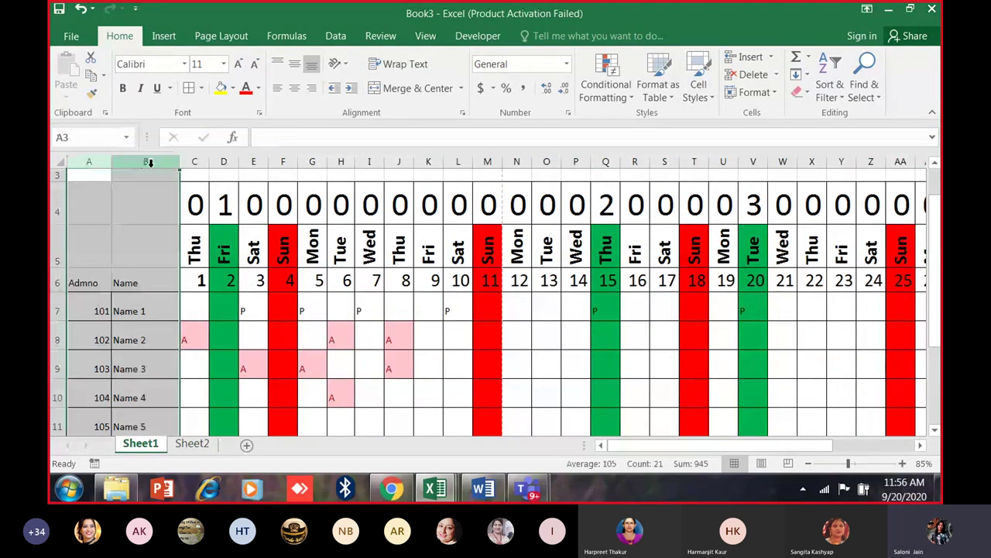
pyautogui.click(423, 37)
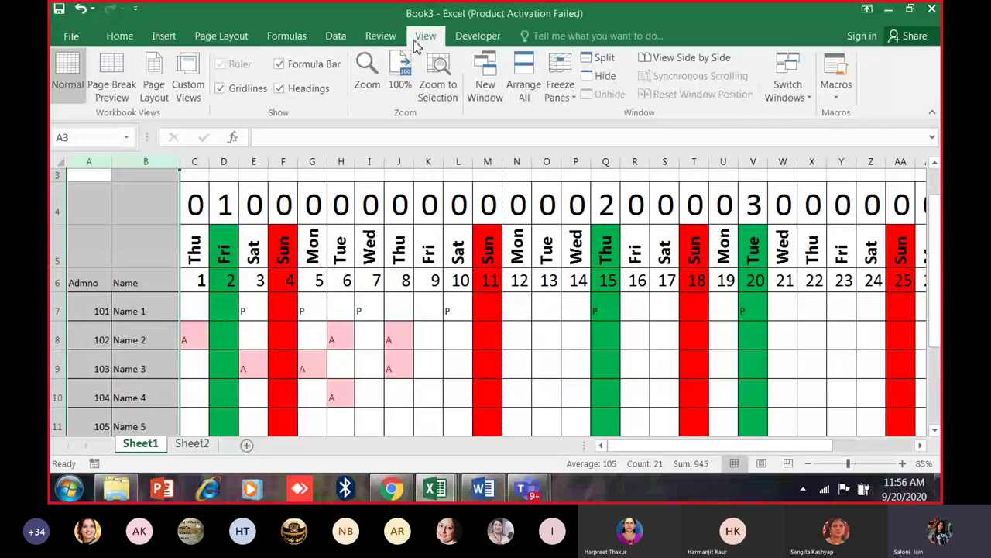
pyautogui.click(571, 101)
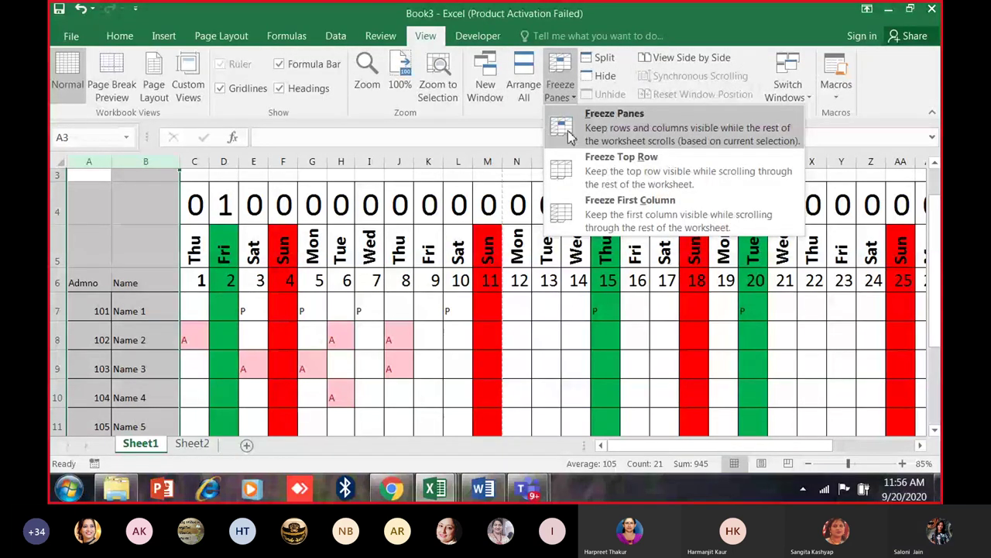
pyautogui.click(582, 205)
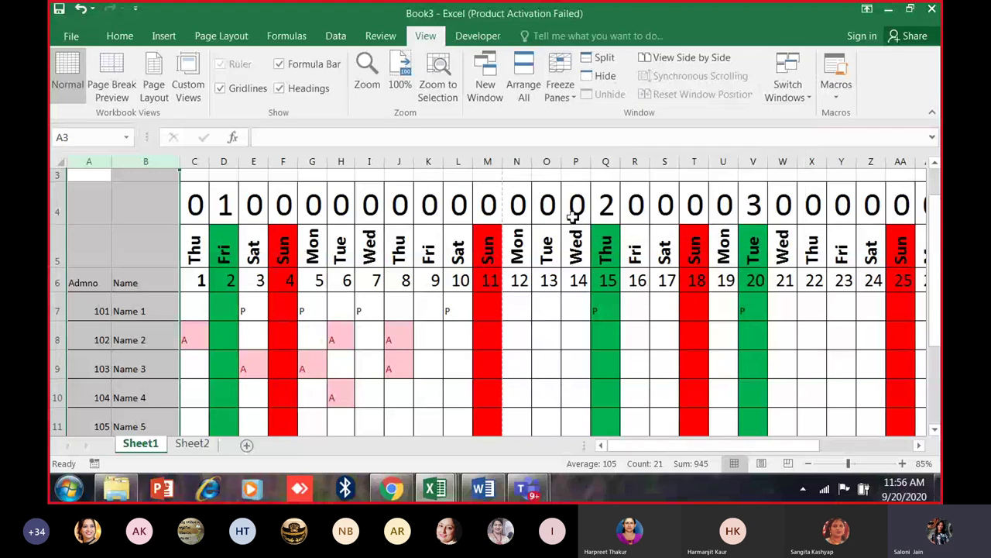
# Move across the sheet past the TOTAL column and back to column A to check the frozen column.
pyautogui.press('Right')
pyautogui.press('Right')
pyautogui.press('Right')
pyautogui.press('Right')
pyautogui.press('Right')
pyautogui.press('Right')
pyautogui.press('Right')
pyautogui.press('Right')
pyautogui.press('Right')
pyautogui.press('Right')
pyautogui.press('Right')
pyautogui.press('Right')
pyautogui.press('Right')
pyautogui.press('Right')
pyautogui.press('Right')
pyautogui.press('Right')
pyautogui.press('Right')
pyautogui.press('Right')
pyautogui.press('Right')
pyautogui.press('Right')
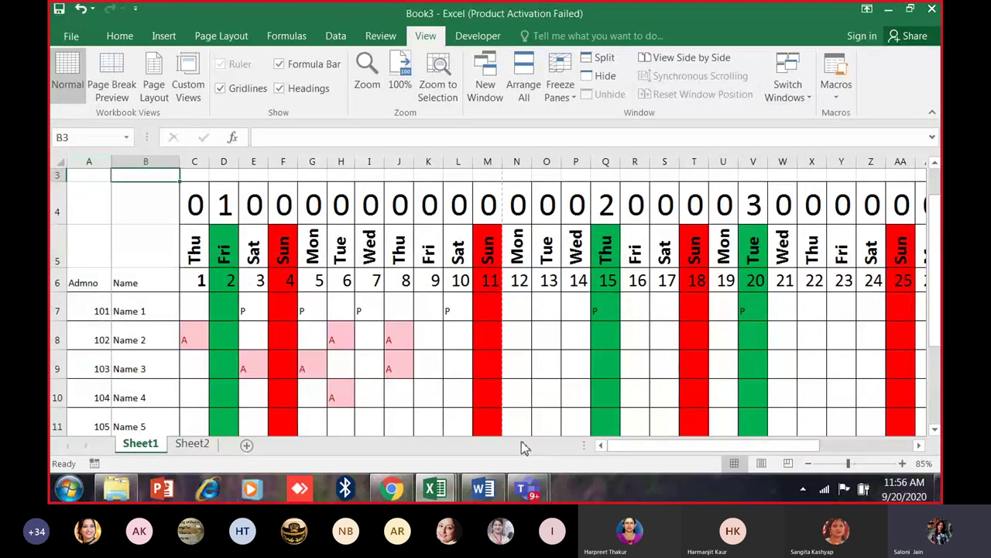
pyautogui.press('Right')
pyautogui.press('Right')
pyautogui.press('Right')
pyautogui.press('Right')
pyautogui.press('Right')
pyautogui.press('Right')
pyautogui.press('Right')
pyautogui.press('Right')
pyautogui.press('Right')
pyautogui.press('Right')
pyautogui.press('Right')
pyautogui.press('Right')
pyautogui.press('Right')
pyautogui.press('Right')
pyautogui.press('Right')
pyautogui.press('Right')
pyautogui.press('Right')
pyautogui.press('Right')
pyautogui.press('Right')
pyautogui.press('Right')
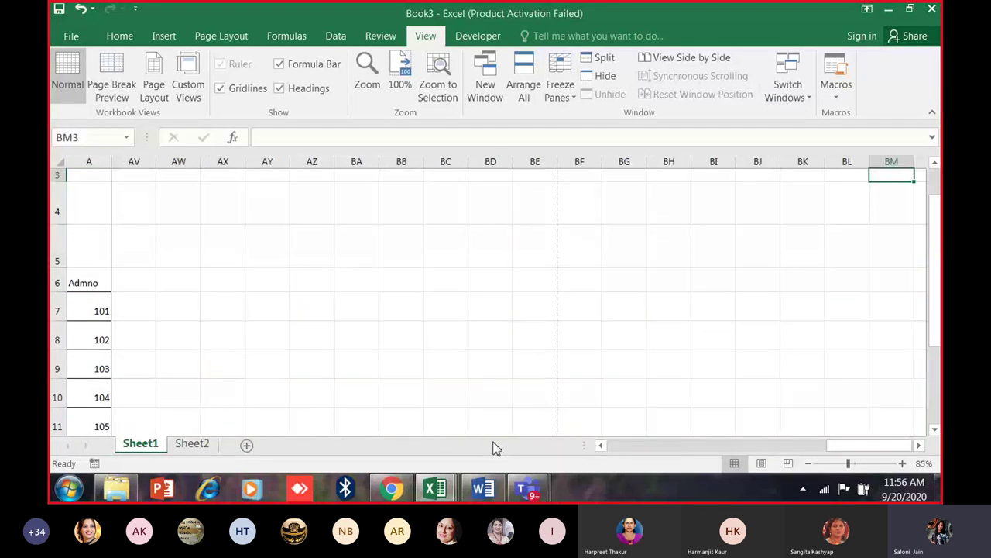
pyautogui.press('Left')
pyautogui.press('Left')
pyautogui.press('Left')
pyautogui.press('Left')
pyautogui.press('Left')
pyautogui.press('Left')
pyautogui.press('Left')
pyautogui.press('Left')
pyautogui.press('Left')
pyautogui.press('Left')
pyautogui.press('Left')
pyautogui.press('Left')
pyautogui.press('Left')
pyautogui.press('Left')
pyautogui.press('Left')
pyautogui.press('Left')
pyautogui.press('Left')
pyautogui.press('Left')
pyautogui.press('Left')
pyautogui.press('Left')
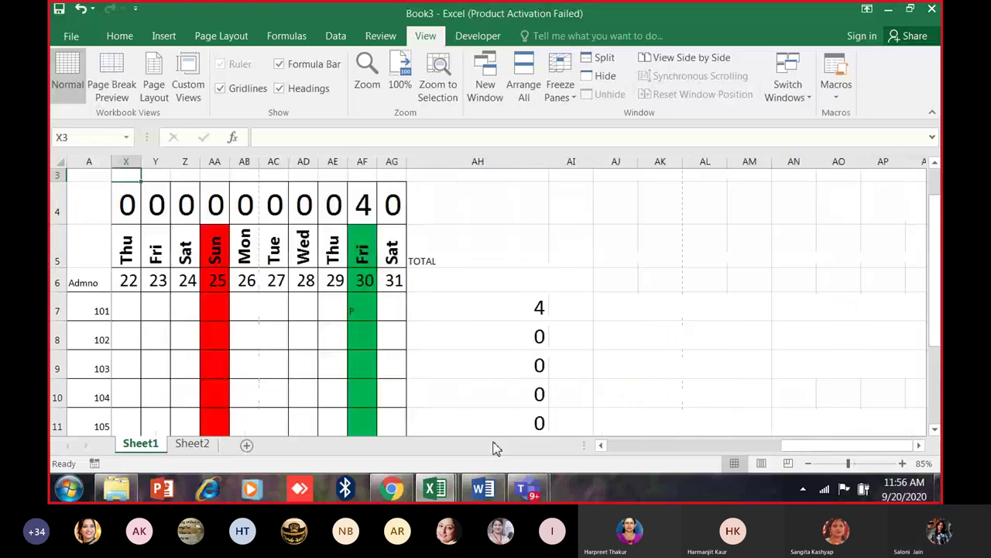
pyautogui.press('Home')
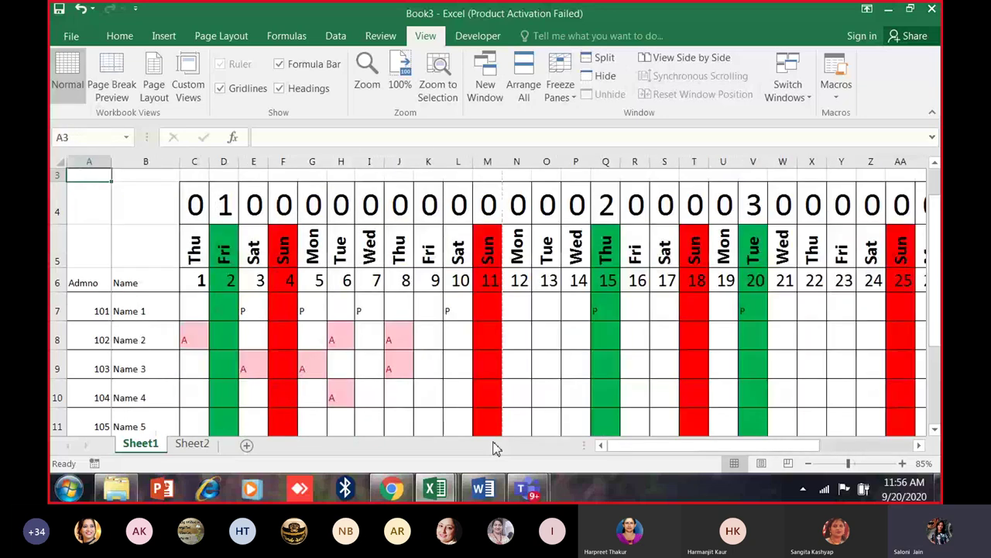
# Try to sort the Admno and Name columns in ascending order.
pyautogui.scroll(-1, 360, 385)
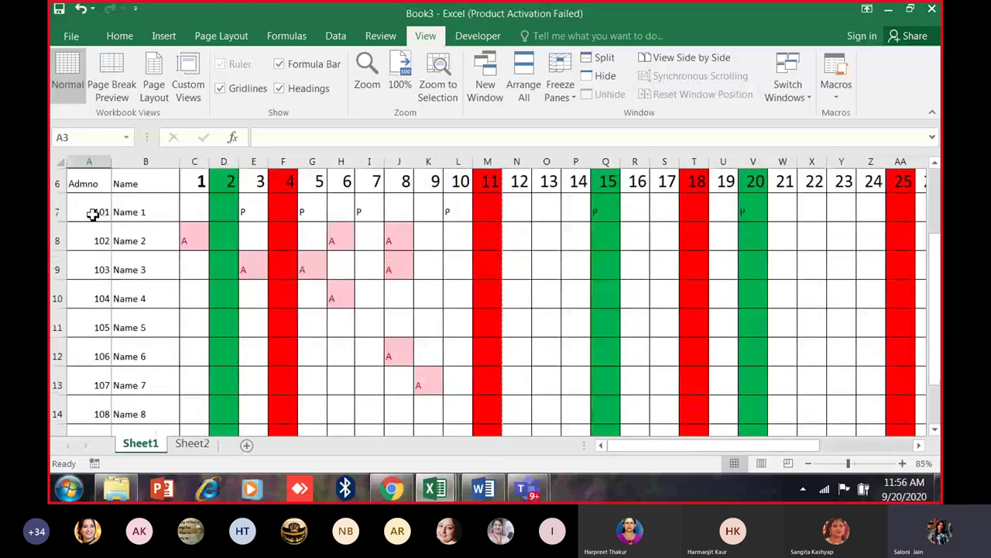
pyautogui.moveTo(92, 214); pyautogui.dragTo(96, 414)
pyautogui.moveTo(153, 212); pyautogui.dragTo(148, 357)
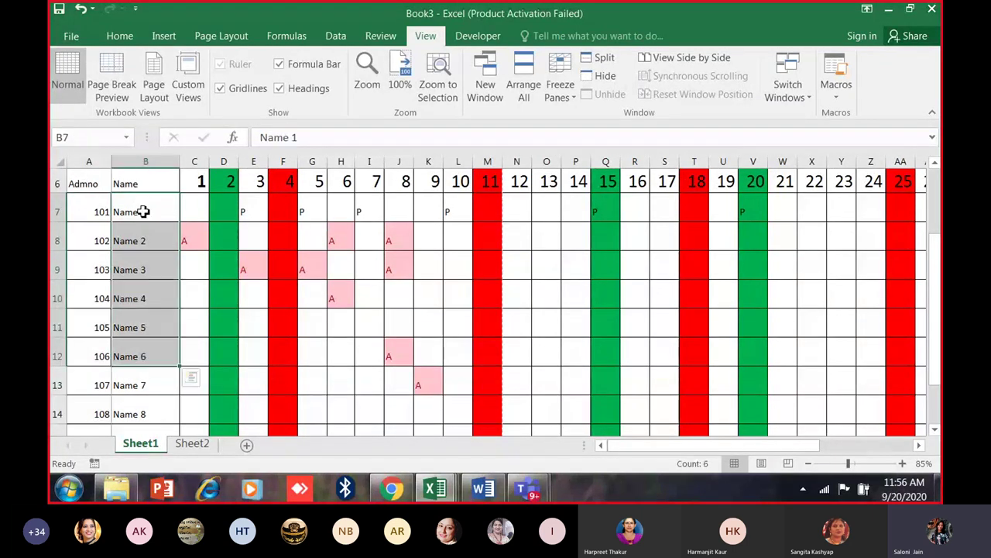
pyautogui.moveTo(99, 161); pyautogui.dragTo(136, 168)
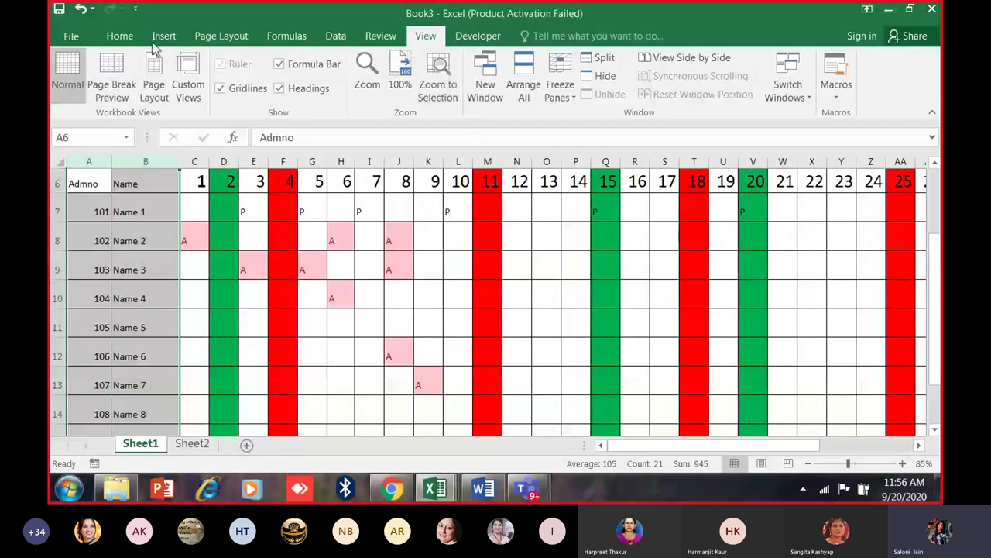
pyautogui.click(120, 38)
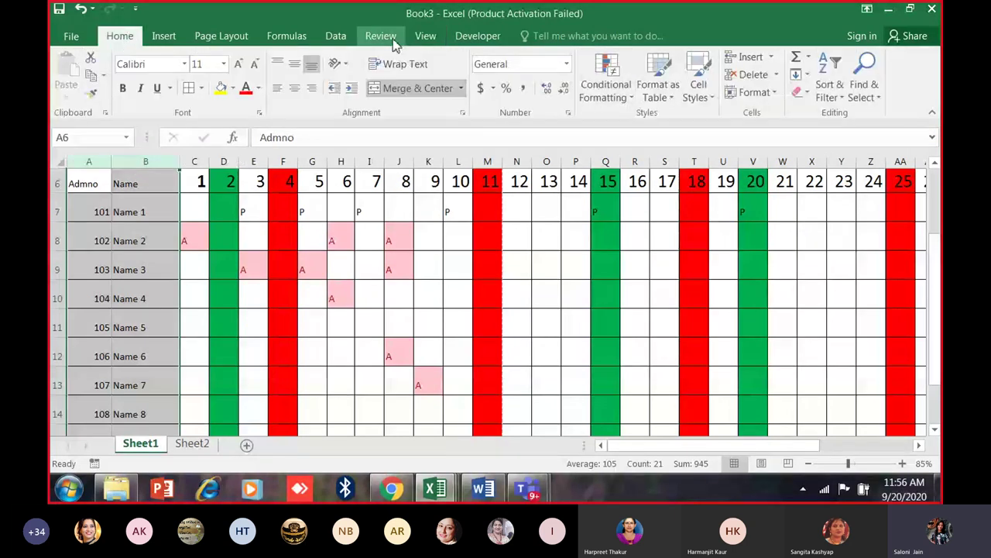
pyautogui.click(335, 35)
pyautogui.click(361, 67)
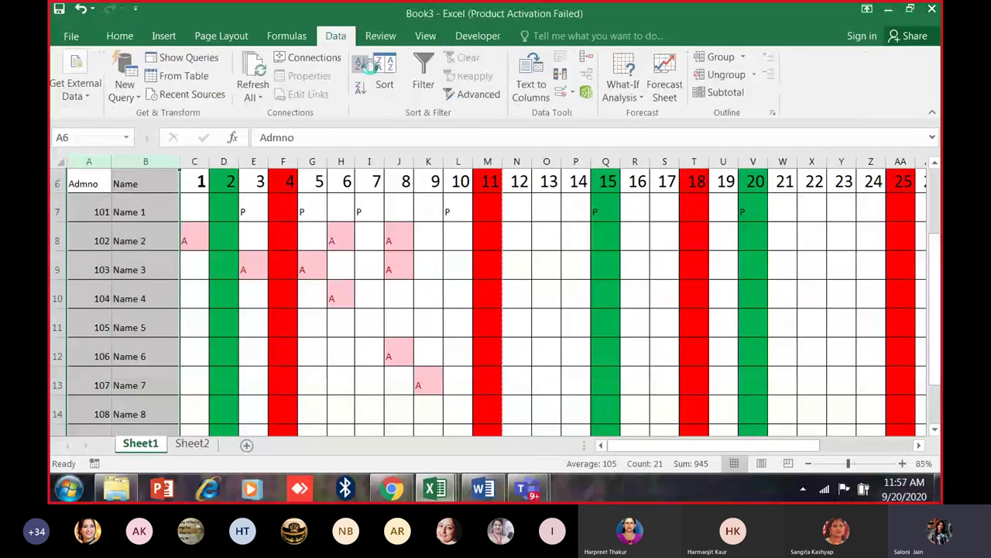
pyautogui.click(502, 304)
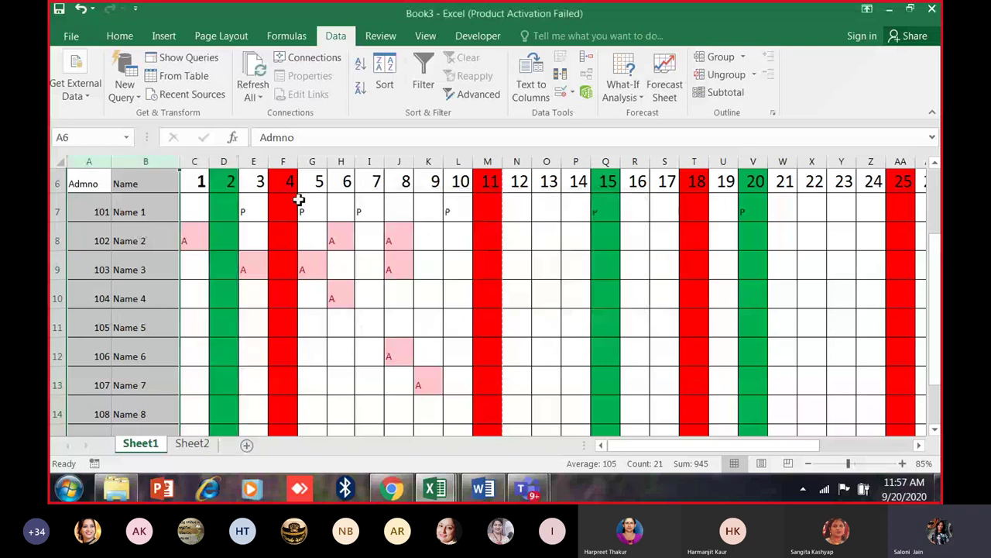
# Try to sort the attendance table by Column B values from A to Z with the selection expanded.
pyautogui.click(162, 165)
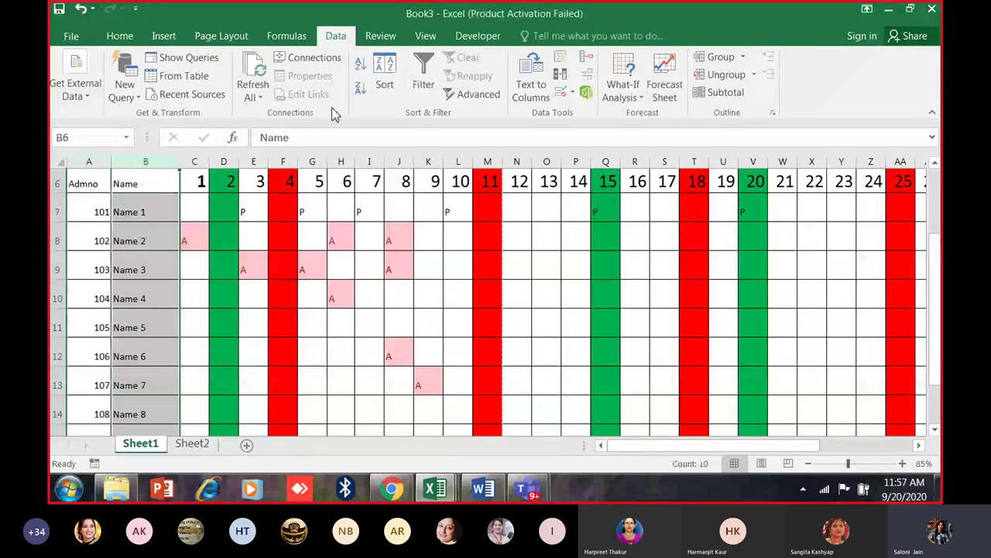
pyautogui.click(385, 85)
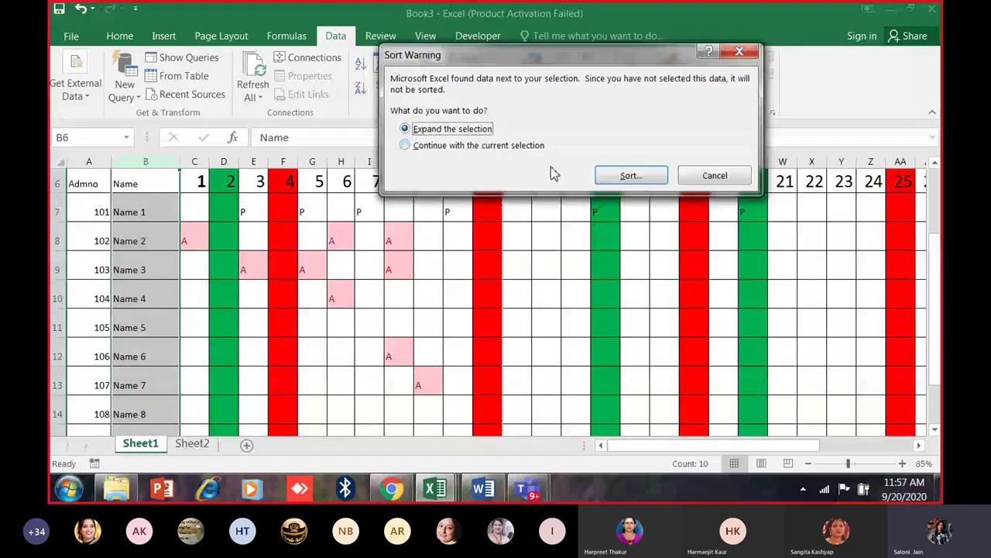
pyautogui.press('Return')
pyautogui.click(457, 96)
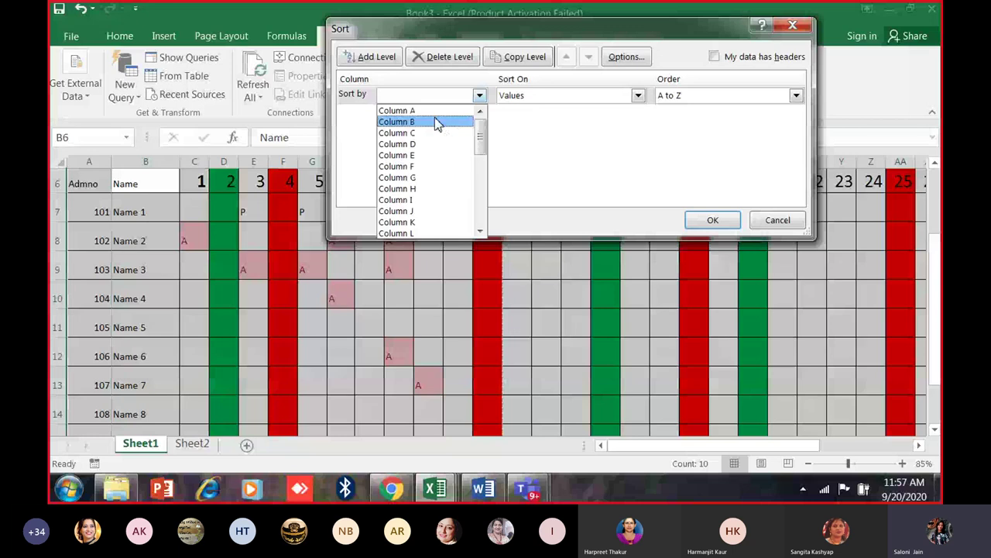
pyautogui.click(435, 121)
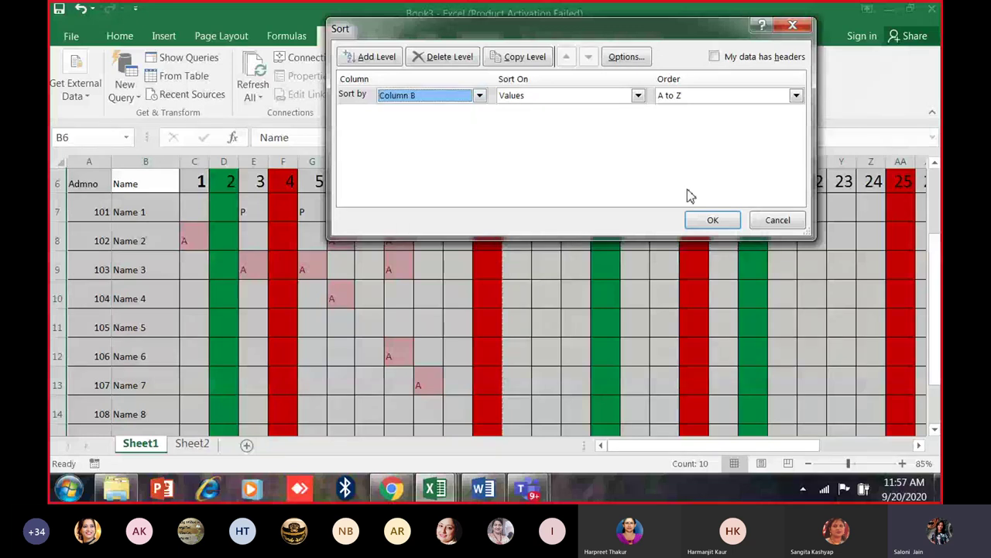
pyautogui.click(711, 220)
pyautogui.click(495, 305)
pyautogui.moveTo(160, 205); pyautogui.dragTo(155, 350)
pyautogui.click(158, 217)
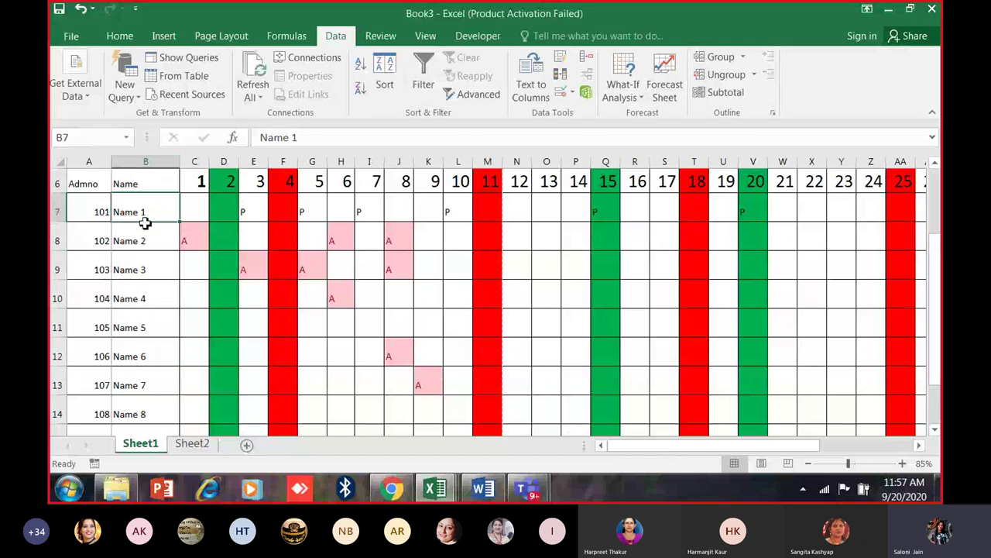
pyautogui.moveTo(144, 221); pyautogui.dragTo(155, 414)
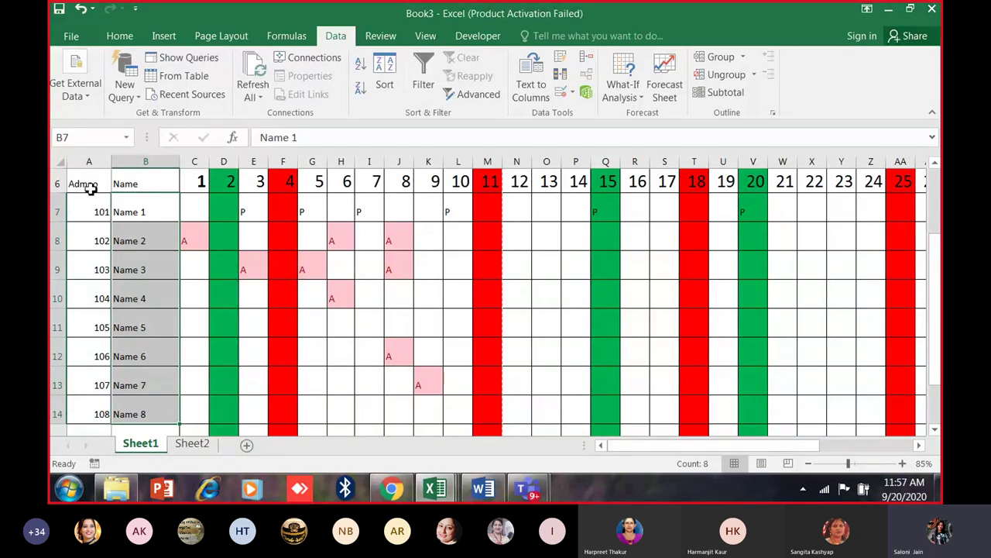
pyautogui.moveTo(90, 190); pyautogui.dragTo(88, 391)
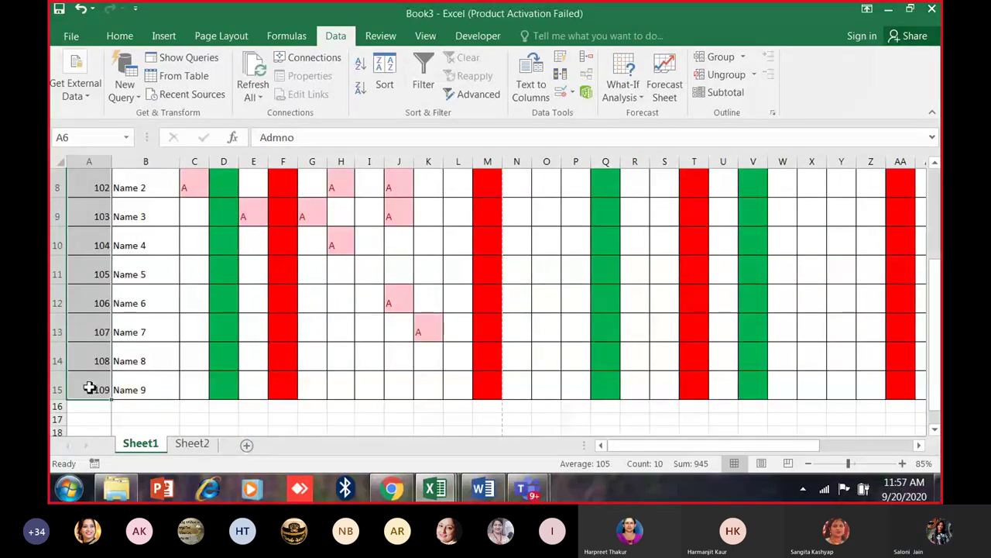
pyautogui.scroll(2, 88, 310)
pyautogui.moveTo(90, 175); pyautogui.dragTo(93, 284)
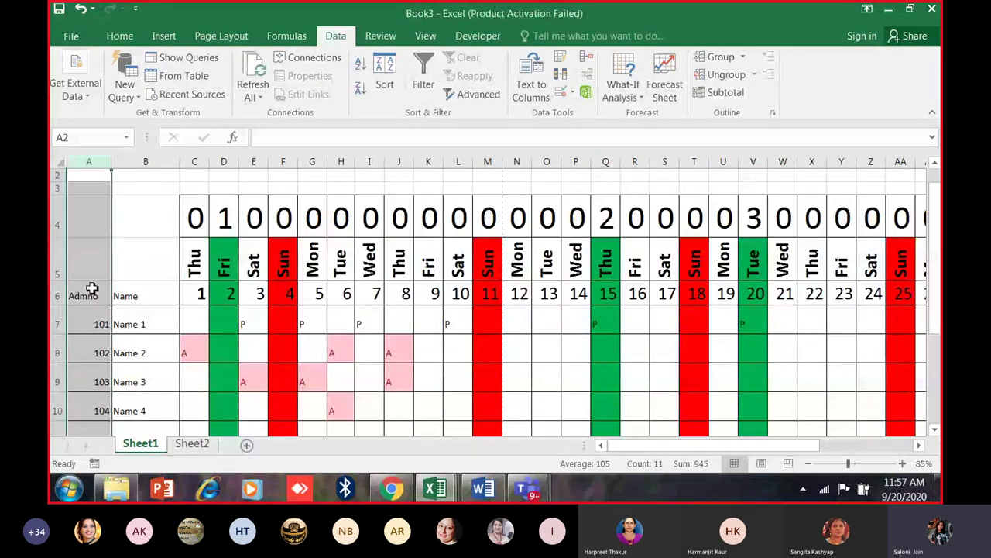
pyautogui.click(91, 295)
pyautogui.click(97, 161)
pyautogui.click(384, 77)
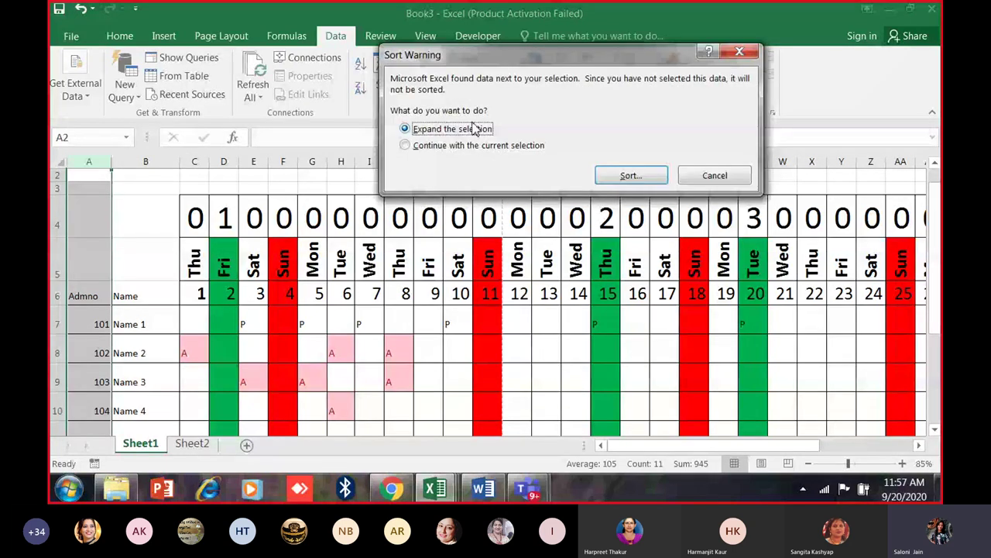
pyautogui.press('Escape')
# View the whole attendance sheet at 55% zoom, from the month heading to the TOTAL column.
pyautogui.moveTo(92, 323); pyautogui.dragTo(92, 382)
pyautogui.scroll(-2, 99, 240)
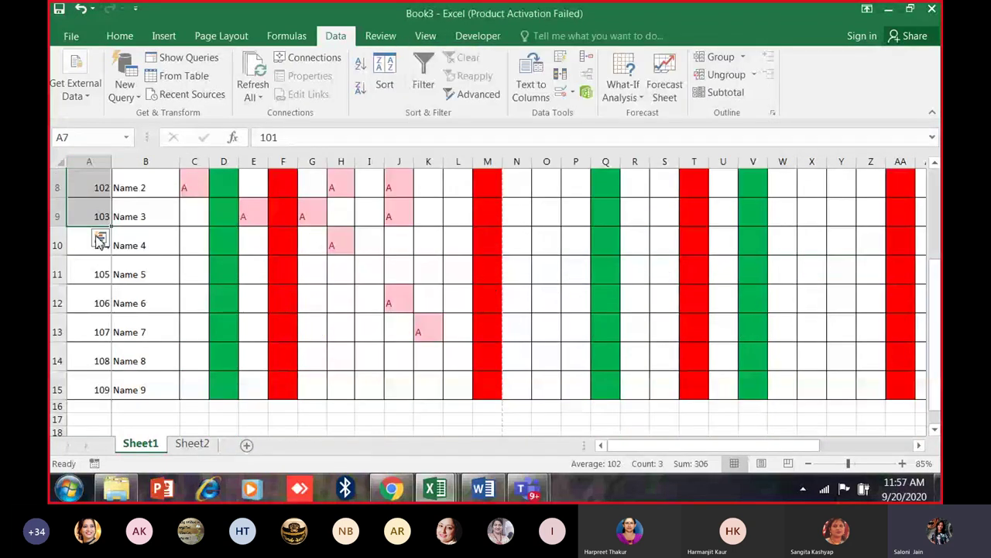
pyautogui.scroll(-3, 99, 240)
pyautogui.scroll(4, 88, 409)
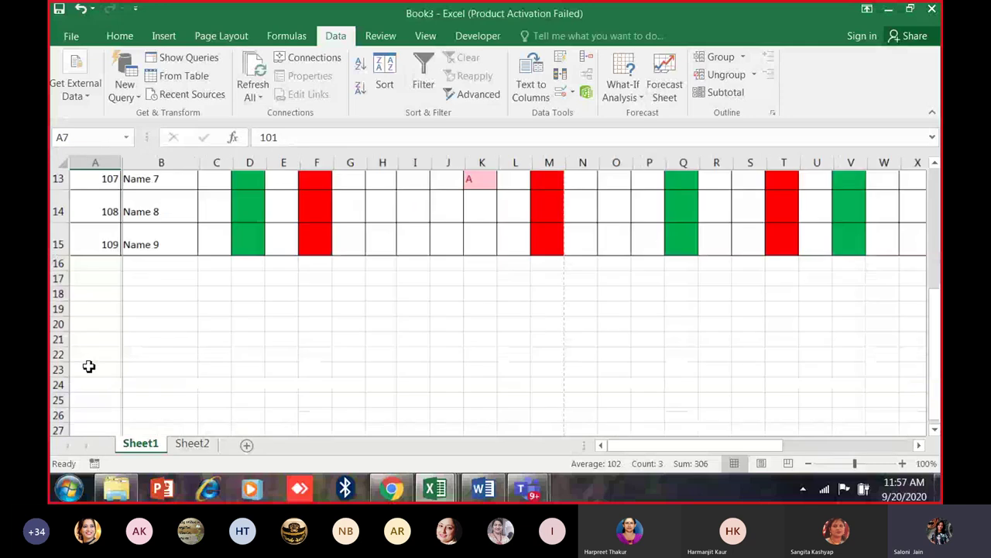
pyautogui.scroll(2, 399, 310)
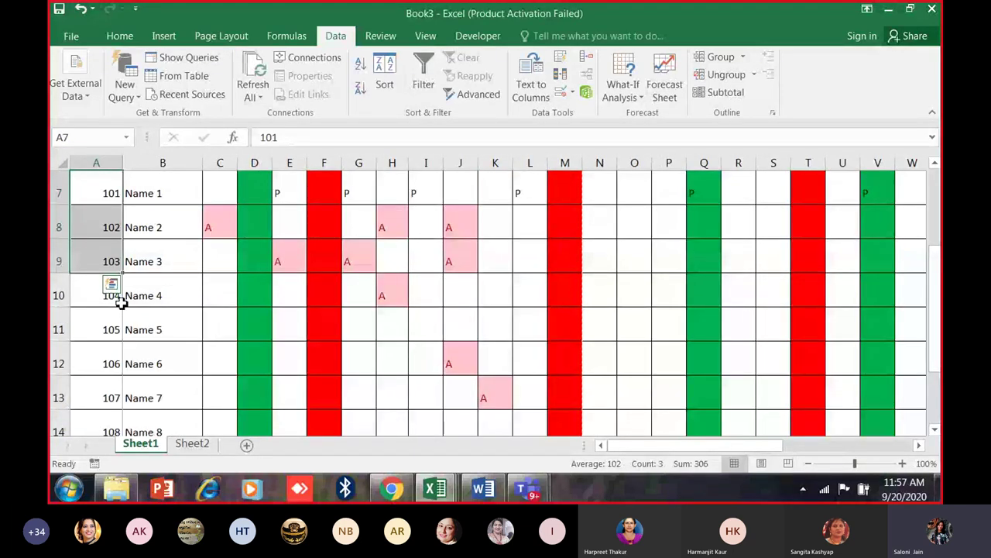
pyautogui.scroll(-1, 605, 304)
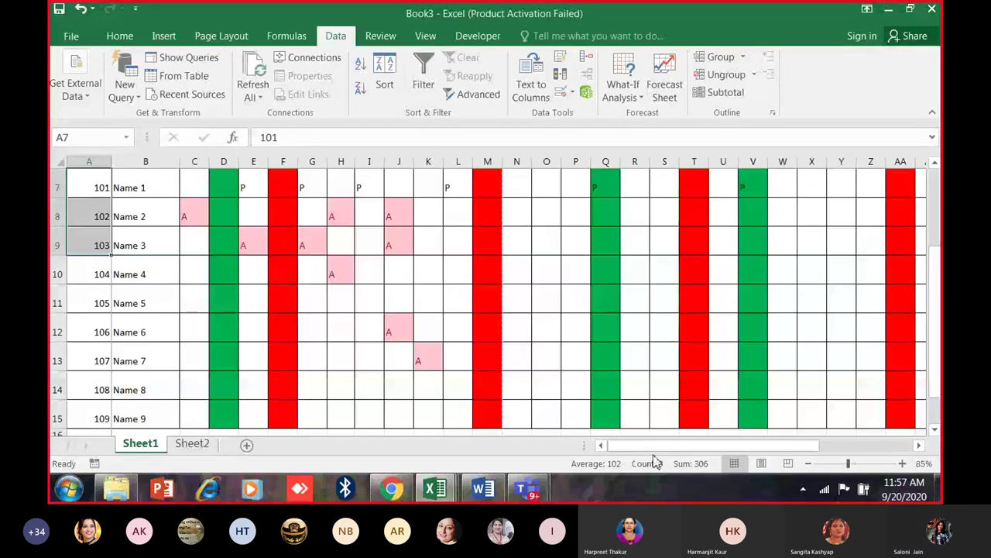
pyautogui.hscroll(5, 752, 446)
pyautogui.hscroll(-2, 608, 336)
pyautogui.scroll(-2, 609, 336)
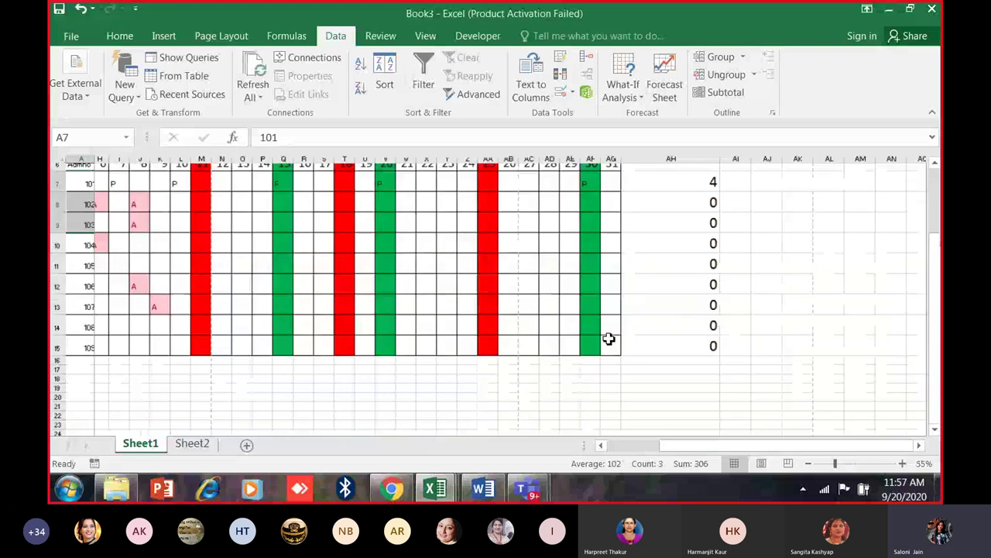
pyautogui.click(488, 322)
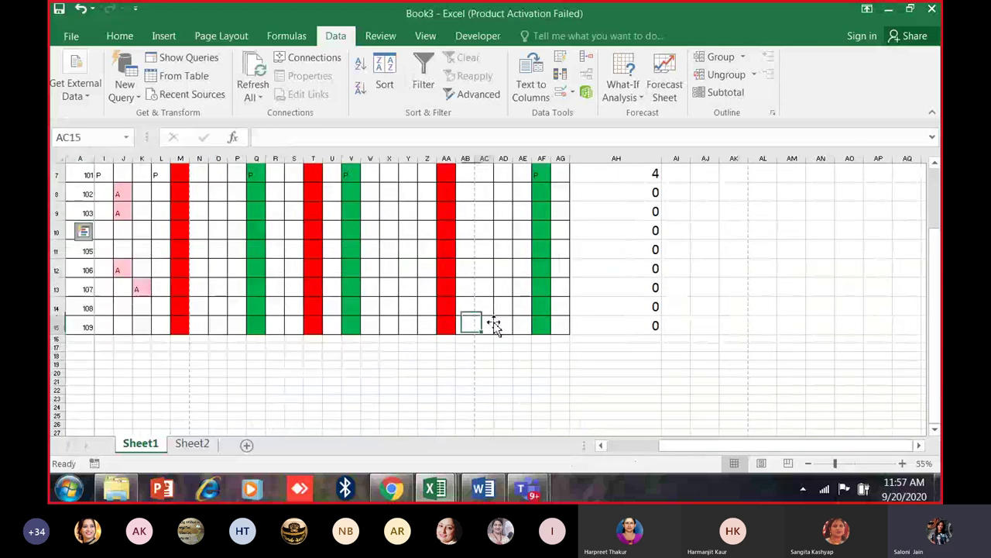
pyautogui.scroll(2, 493, 325)
pyautogui.hscroll(-1, 704, 449)
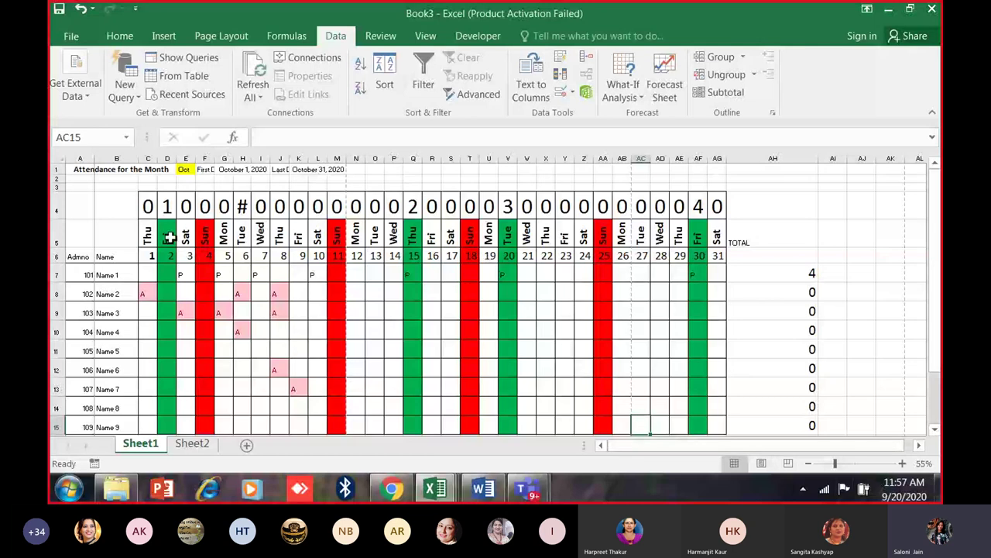
# Examine the first student's TOTAL formula in AH7 and the holiday-matching formula in row 4.
pyautogui.click(180, 274)
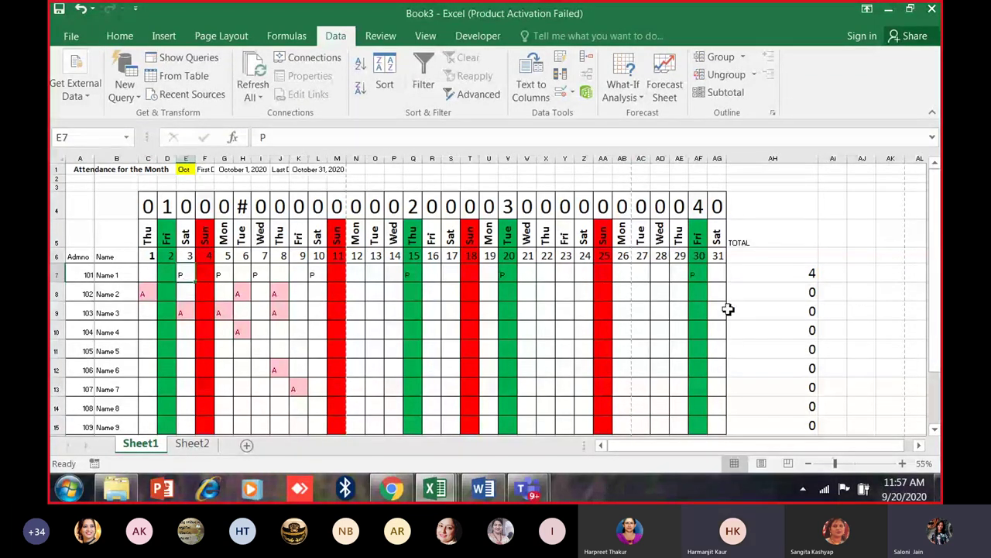
pyautogui.click(762, 246)
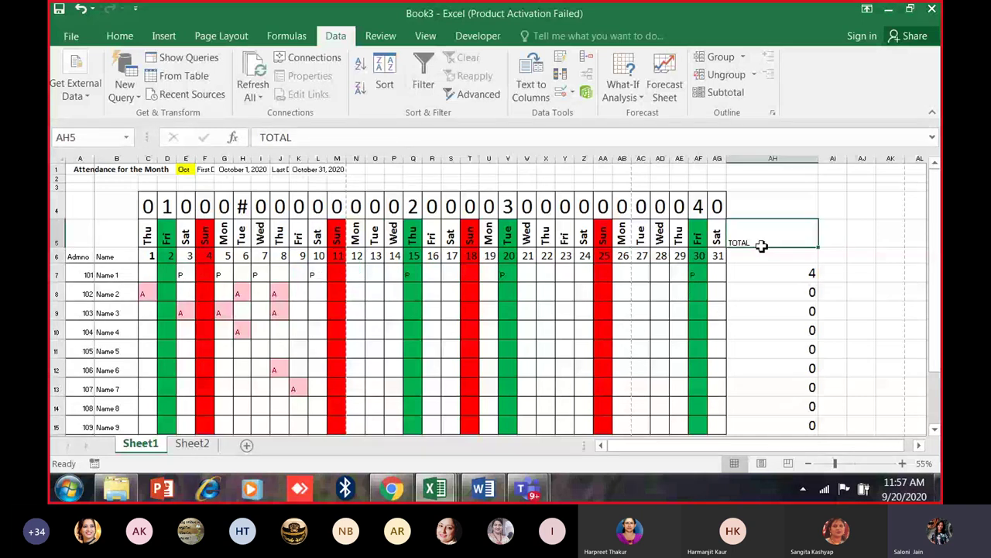
pyautogui.press('Down')
pyautogui.press('Down')
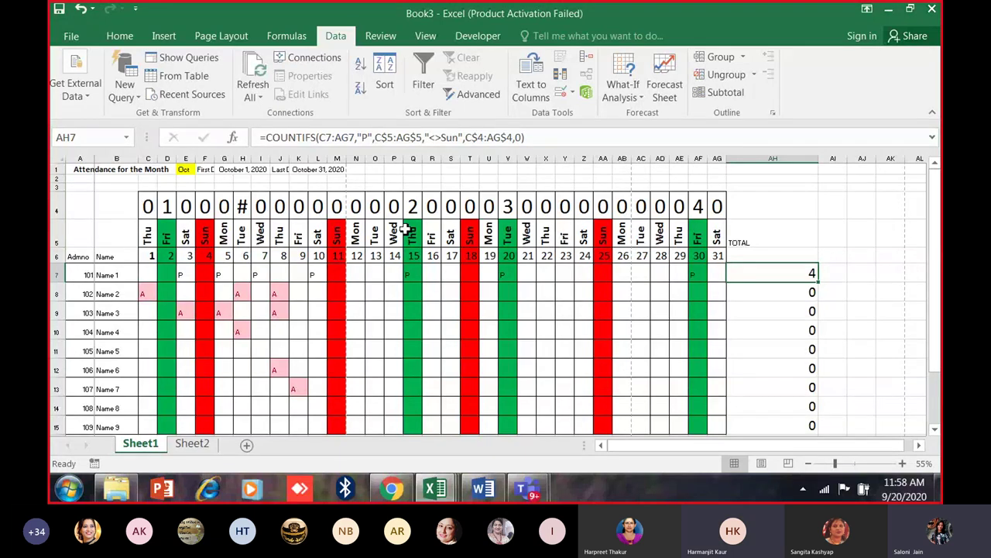
pyautogui.moveTo(148, 206); pyautogui.dragTo(641, 331)
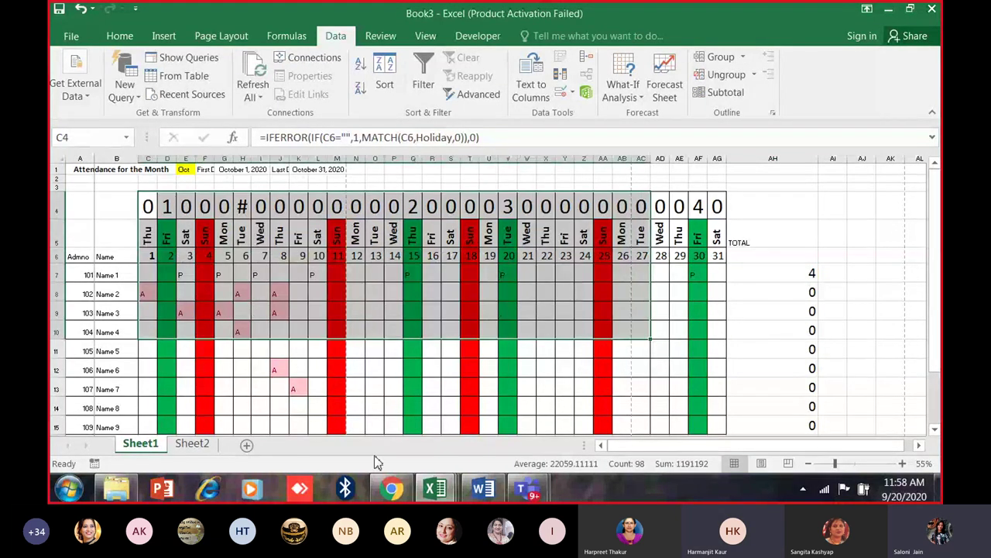
# Check the holiday dates listed on Sheet2 and return to the attendance table on Sheet1.
pyautogui.click(197, 453)
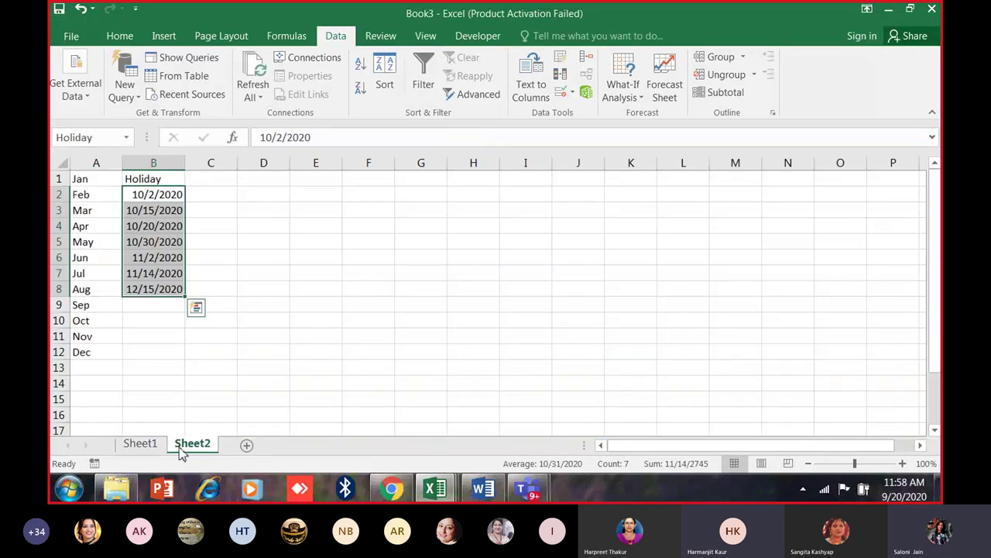
pyautogui.click(155, 447)
pyautogui.click(467, 273)
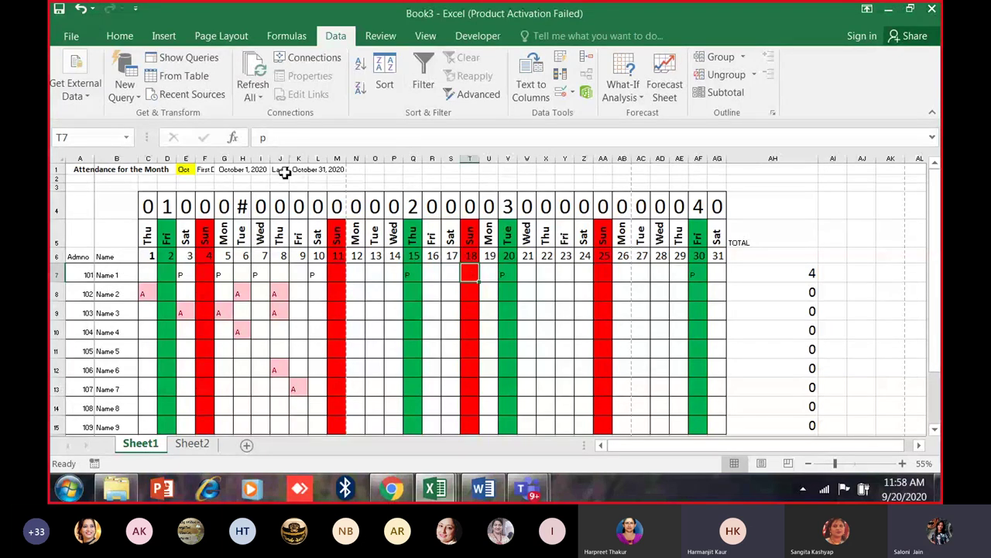
# Widen column E around the month cell and open the month list in E1.
pyautogui.moveTo(195, 158); pyautogui.dragTo(210, 158)
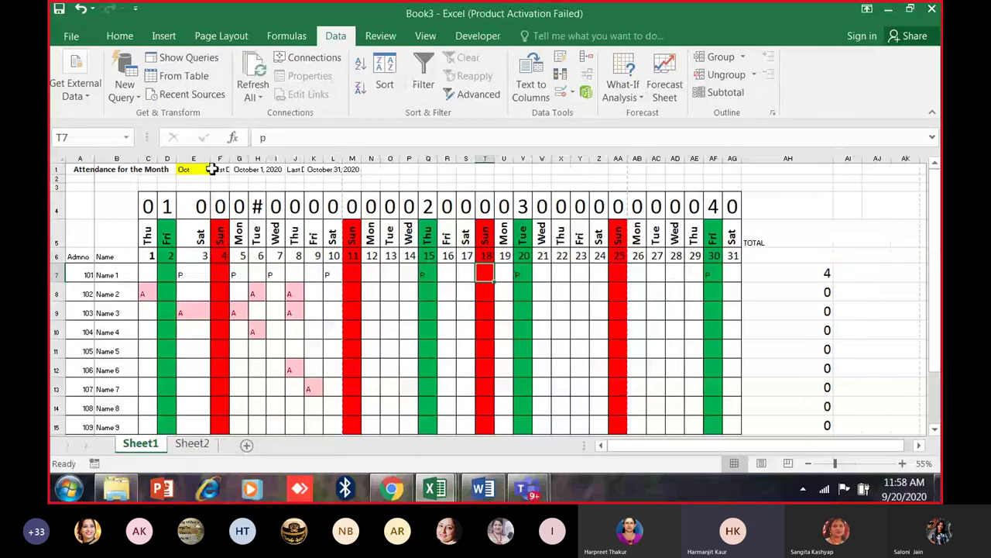
pyautogui.click(197, 169)
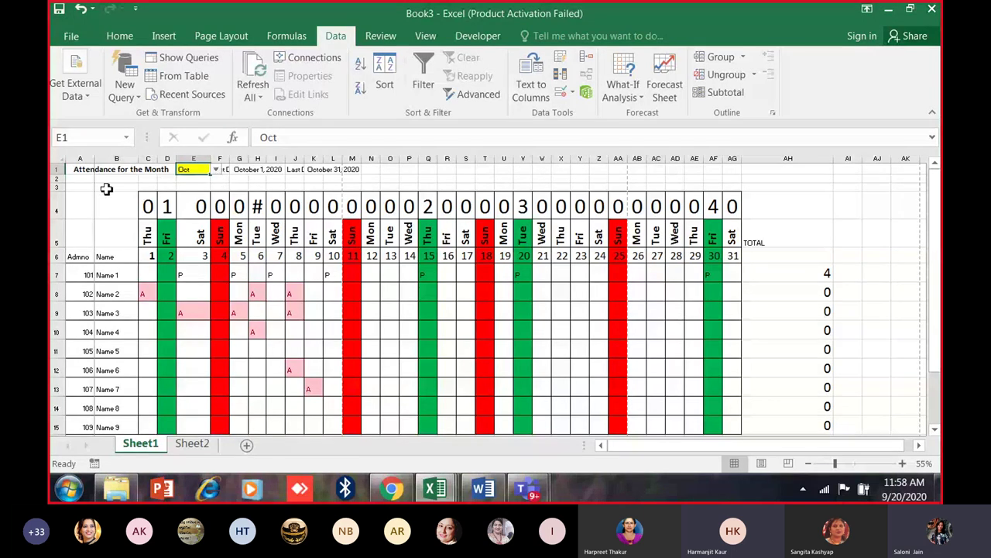
pyautogui.moveTo(89, 172); pyautogui.dragTo(779, 416)
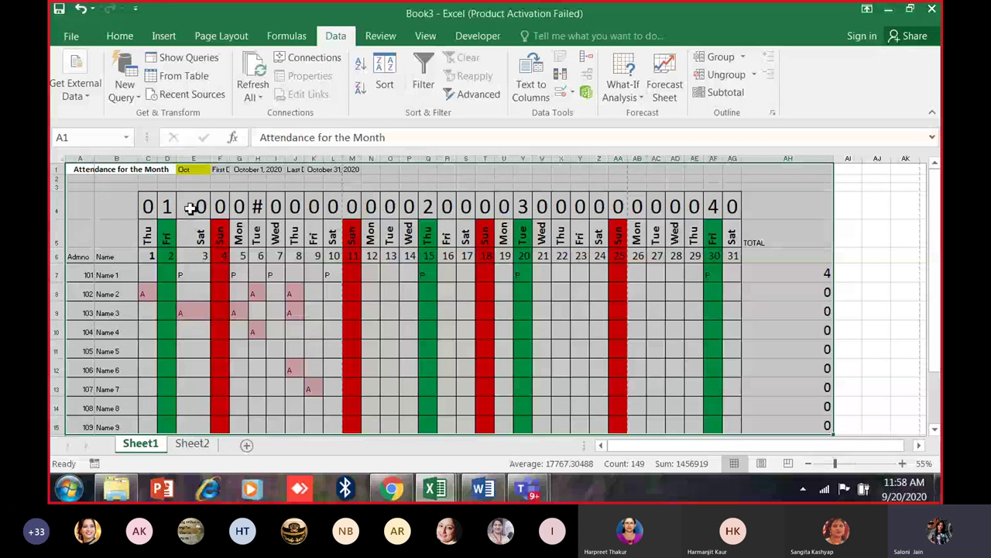
pyautogui.click(198, 172)
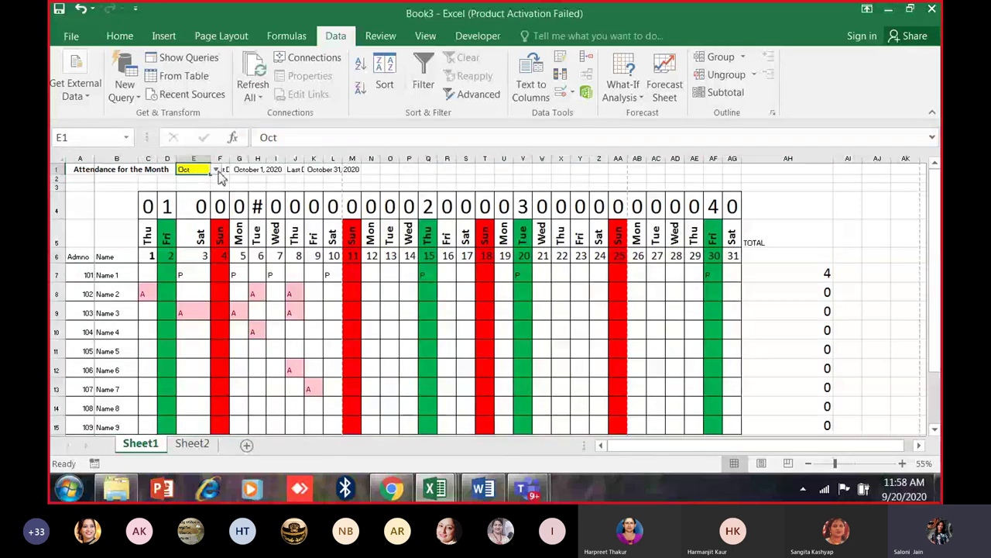
pyautogui.click(217, 169)
# Clear the attendance marks in C7:AF14, covering days 1 to 30 for students 101 to 108.
pyautogui.moveTo(147, 275); pyautogui.dragTo(692, 248)
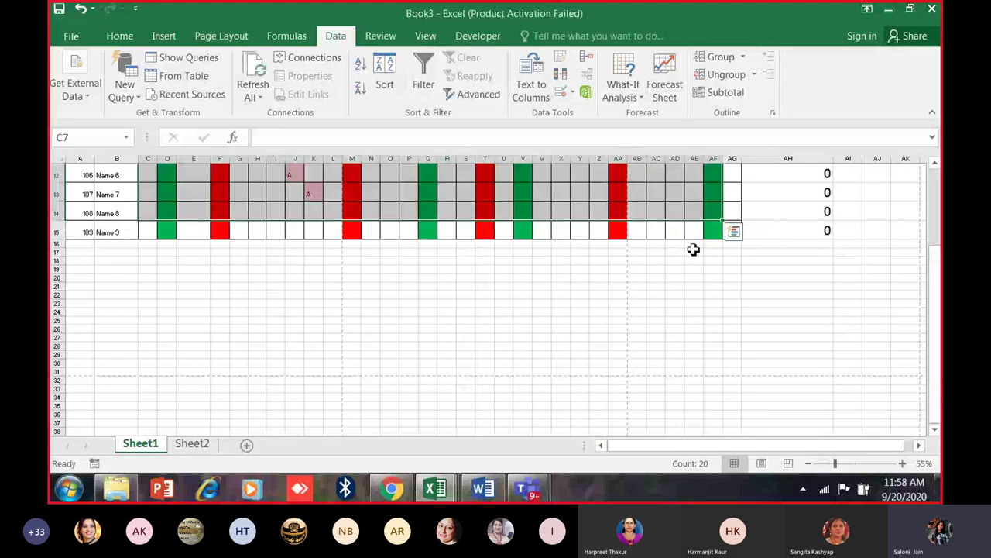
pyautogui.scroll(2, 633, 292)
pyautogui.click(119, 36)
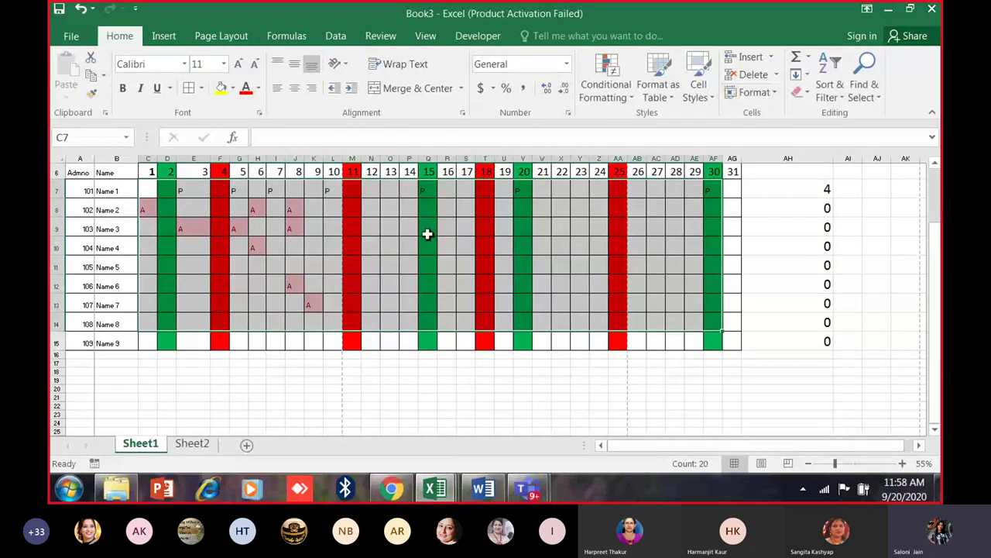
pyautogui.press('Delete')
pyautogui.click(259, 248)
pyautogui.scroll(2, 254, 245)
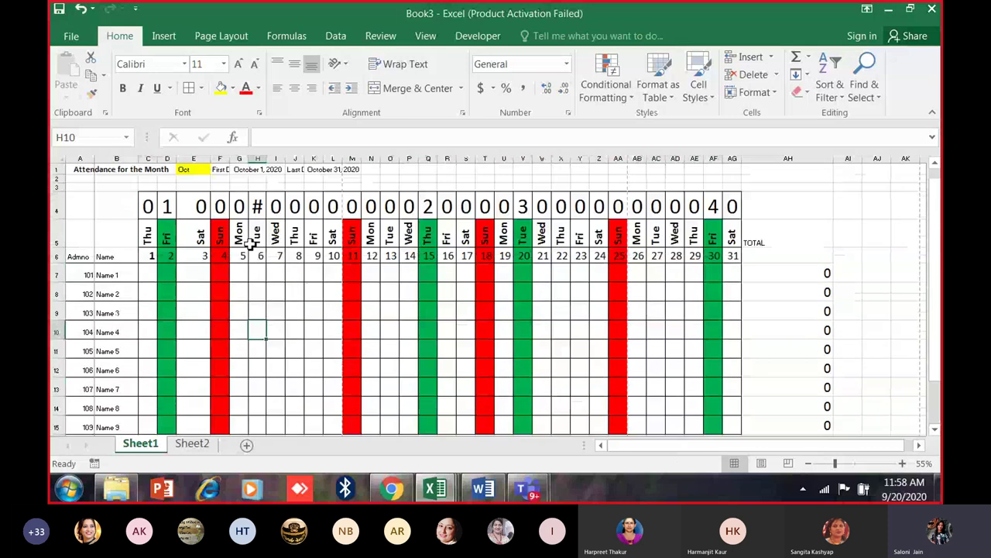
# Pick Oct again from the month list in E1 and select the attendance table from A1.
pyautogui.click(192, 169)
pyautogui.click(215, 169)
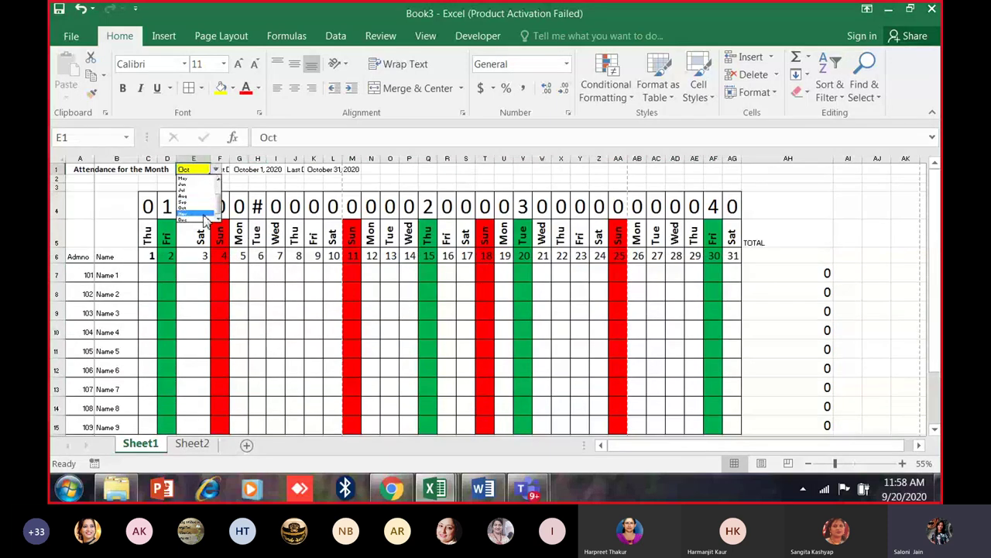
pyautogui.click(197, 208)
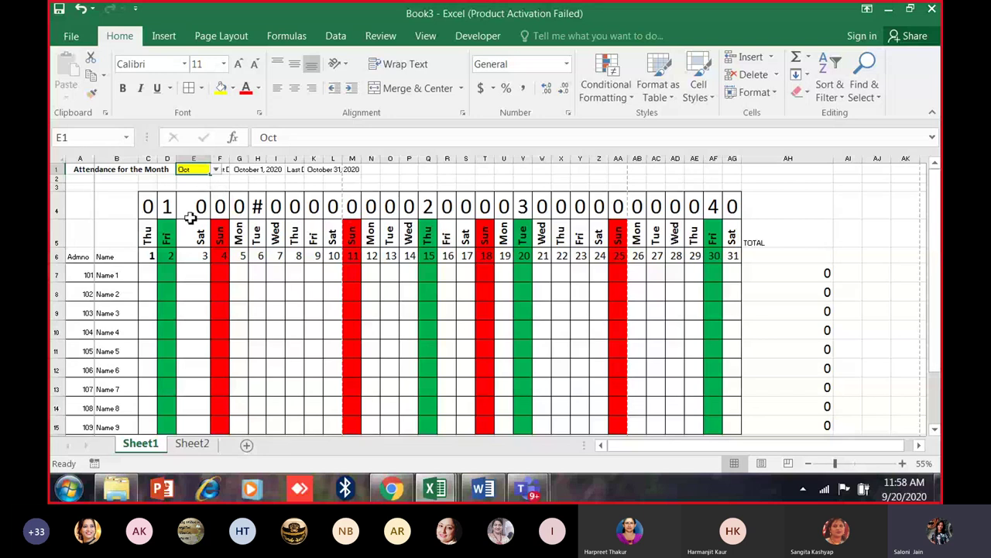
pyautogui.moveTo(75, 170); pyautogui.dragTo(722, 433)
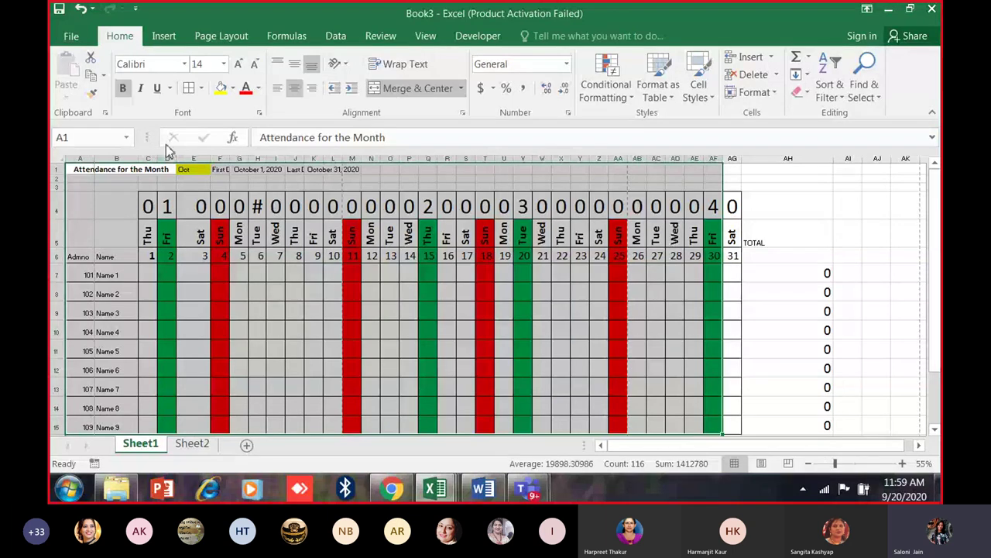
pyautogui.click(207, 178)
# Switch the attendance month in E1 to Dec and then to Nov.
pyautogui.click(197, 169)
pyautogui.click(215, 169)
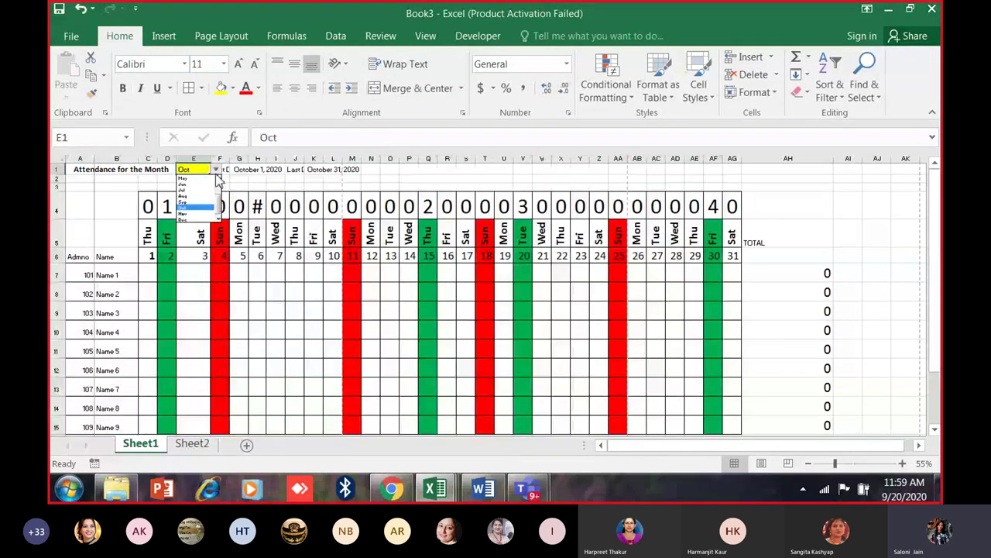
pyautogui.click(197, 219)
pyautogui.keyDown('ctrl'); pyautogui.scroll(3, 214, 193); pyautogui.keyUp('ctrl')
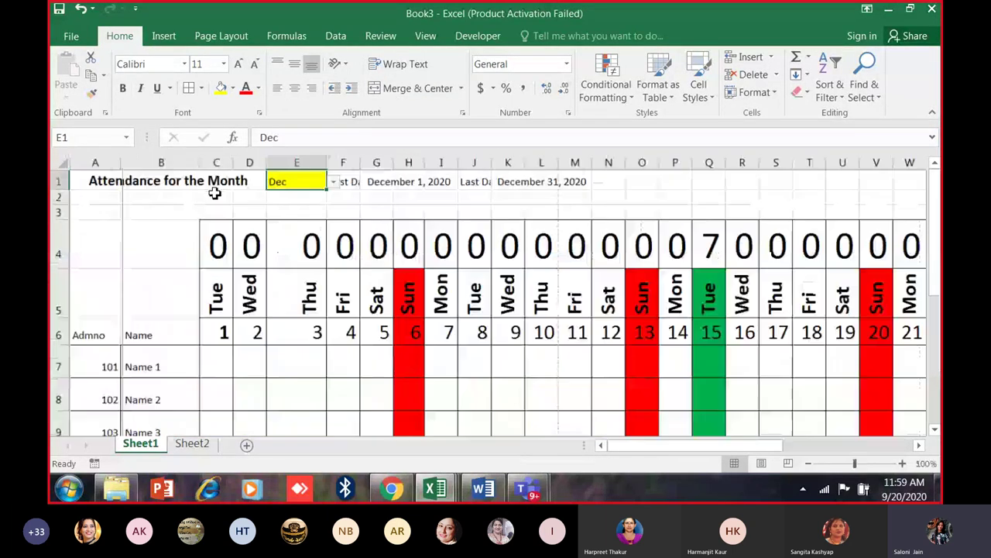
pyautogui.click(333, 181)
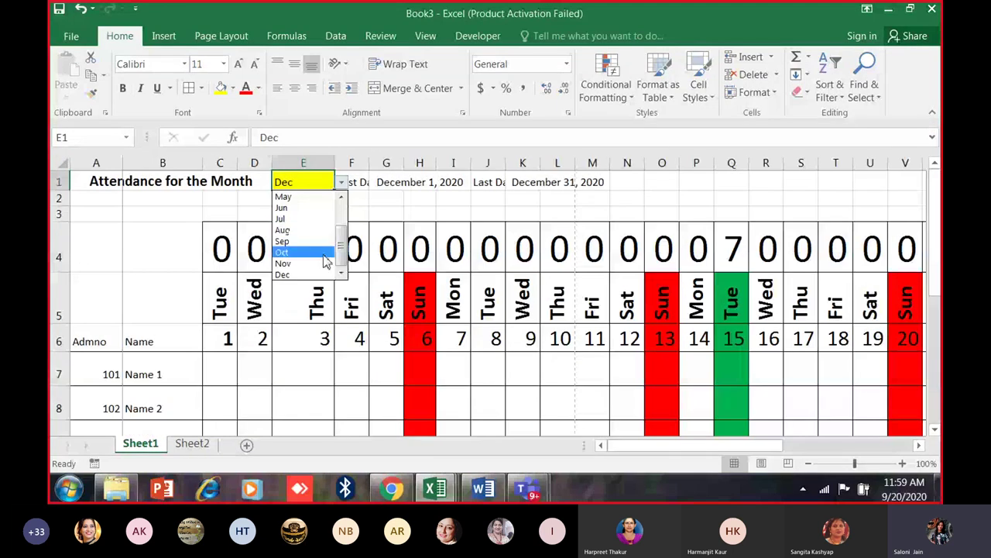
pyautogui.click(323, 264)
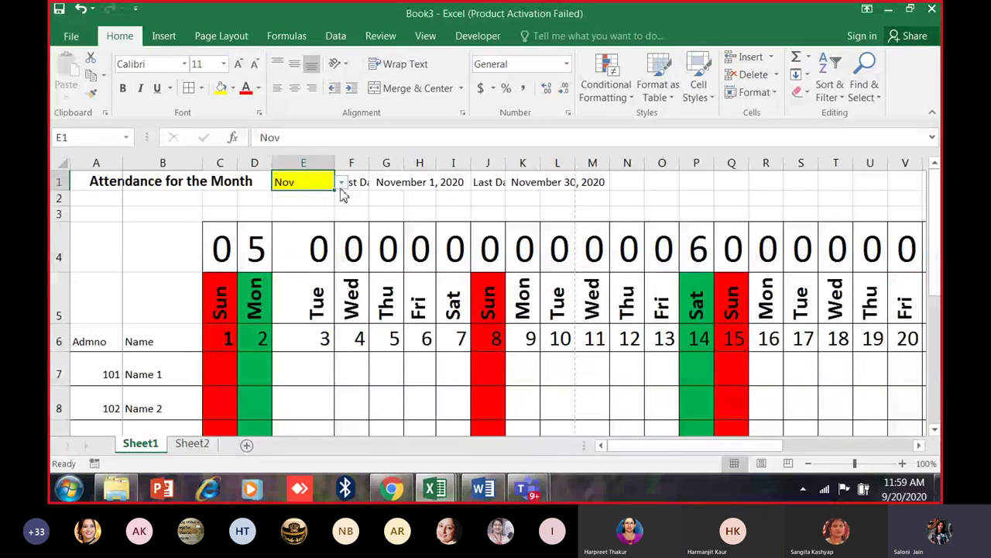
# Set the attendance month in E1 to Sep and look over the student rows for that month.
pyautogui.click(340, 182)
pyautogui.click(333, 263)
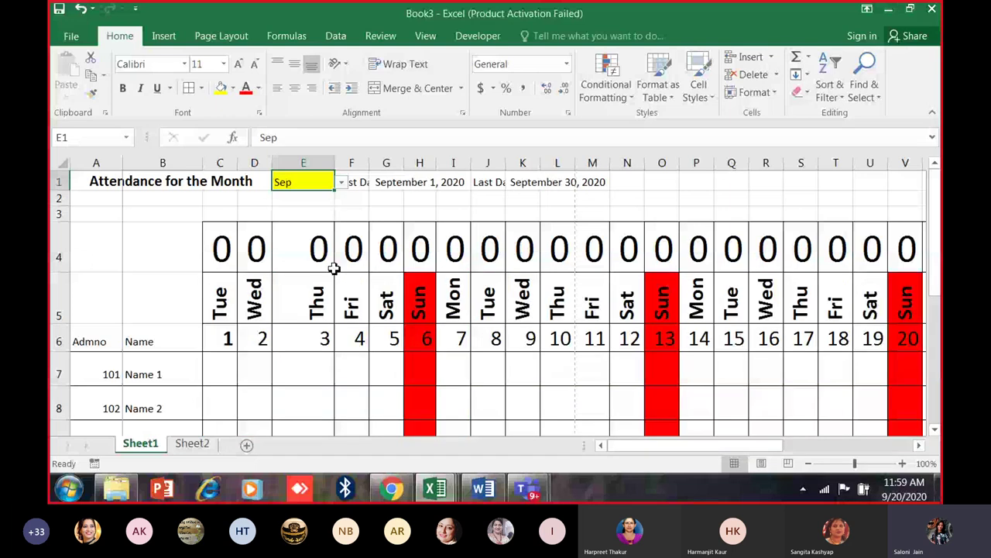
pyautogui.moveTo(629, 447)
pyautogui.mouseDown()
pyautogui.moveTo(687, 450)
pyautogui.moveTo(620, 449)
pyautogui.mouseUp()
pyautogui.scroll(-2, 451, 394)
pyautogui.keyDown('ctrl'); pyautogui.scroll(-1, 363, 317); pyautogui.keyUp('ctrl')
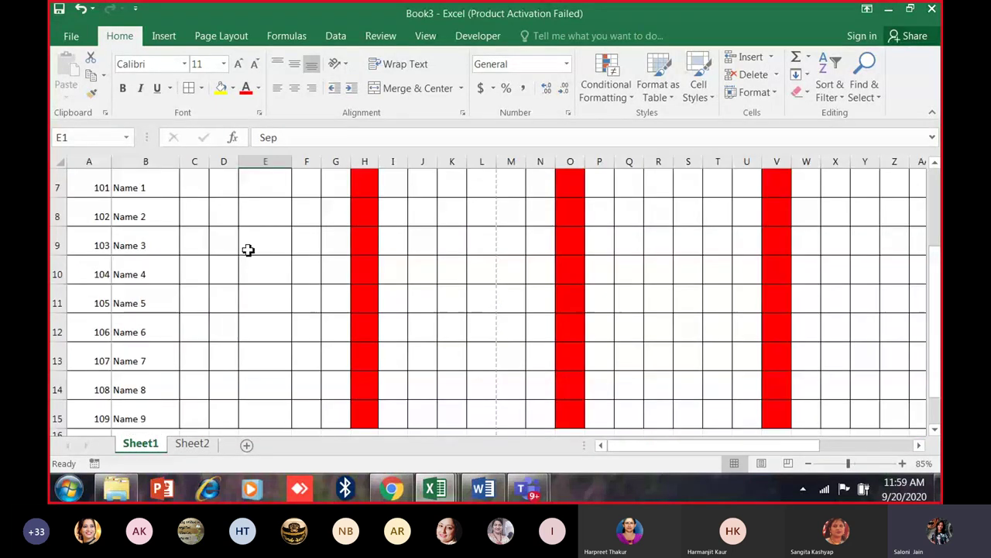
pyautogui.scroll(2, 248, 248)
# Set the attendance month in E1 to Dec.
pyautogui.click(299, 178)
pyautogui.click(259, 186)
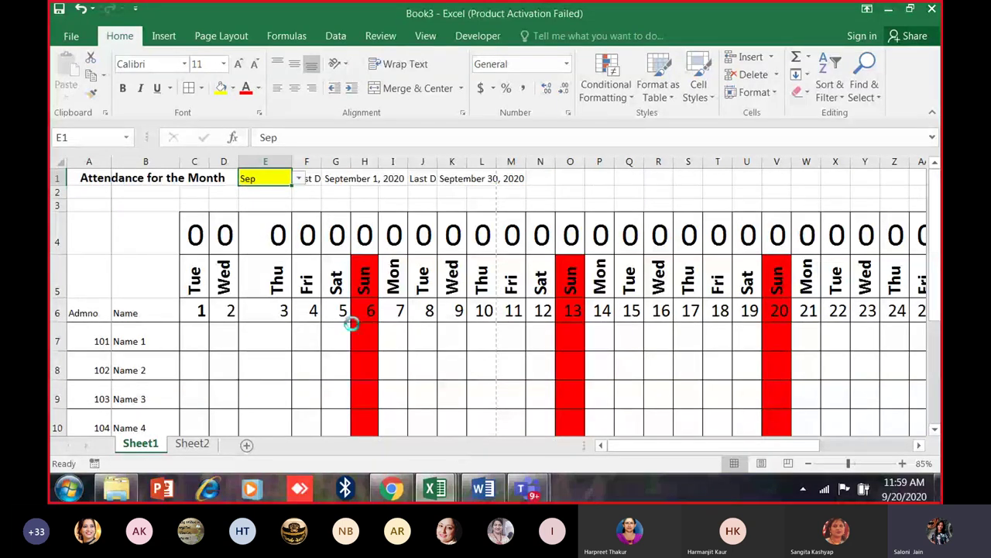
pyautogui.keyDown('ctrl'); pyautogui.scroll(-2, 349, 318); pyautogui.keyUp('ctrl')
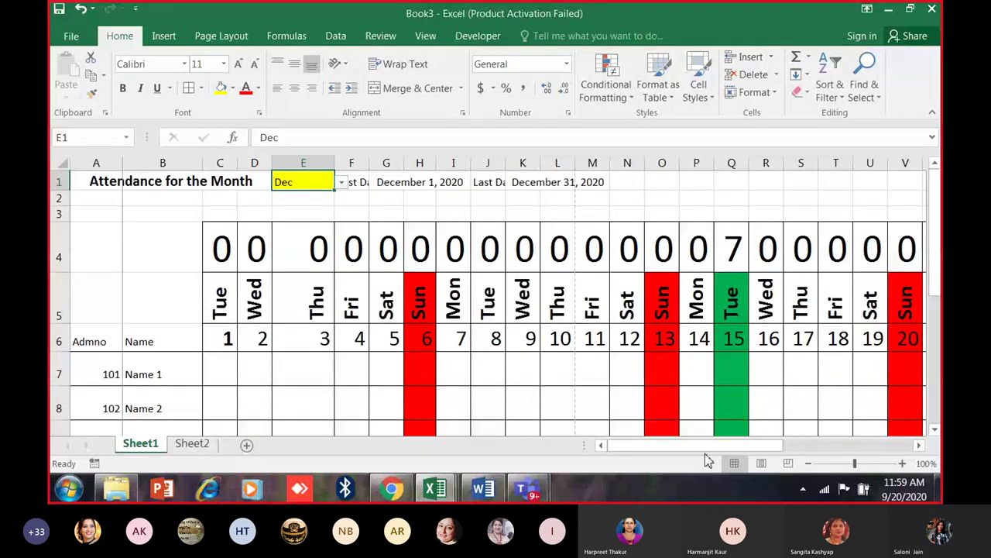
pyautogui.moveTo(708, 448); pyautogui.dragTo(646, 449)
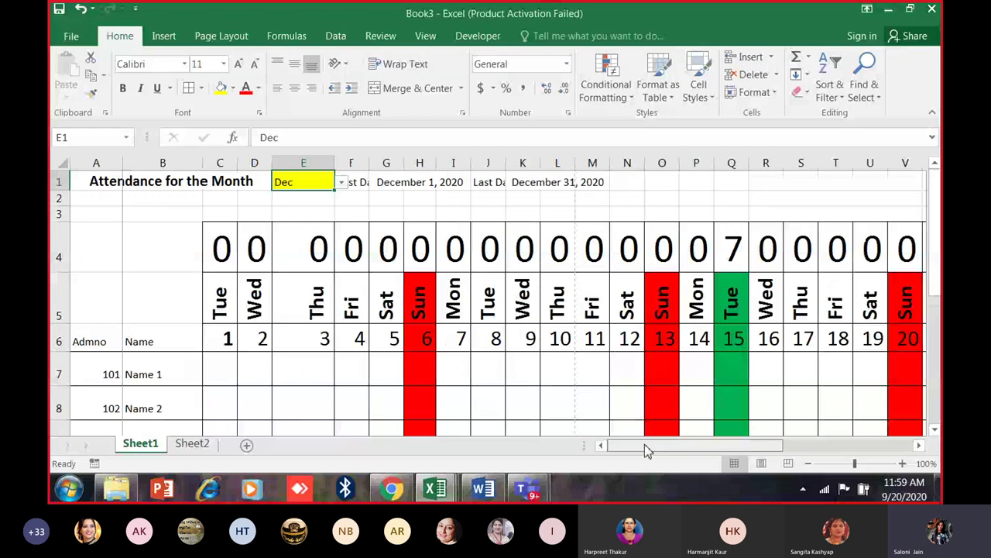
# Set the attendance month in E1 back to Oct.
pyautogui.click(341, 182)
pyautogui.click(304, 253)
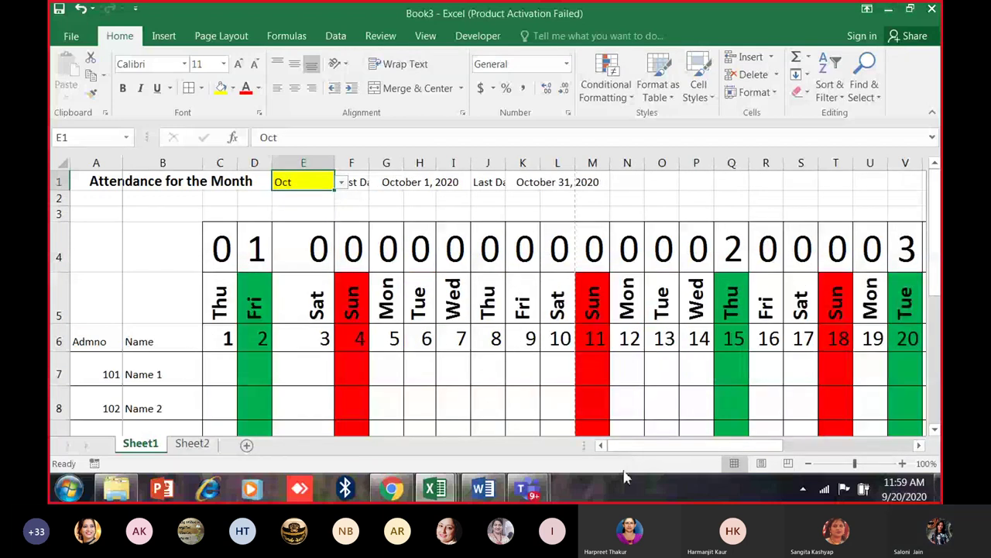
pyautogui.keyDown('ctrl'); pyautogui.scroll(-1, 627, 466); pyautogui.keyUp('ctrl')
pyautogui.keyDown('ctrl'); pyautogui.scroll(-1, 628, 467); pyautogui.keyUp('ctrl')
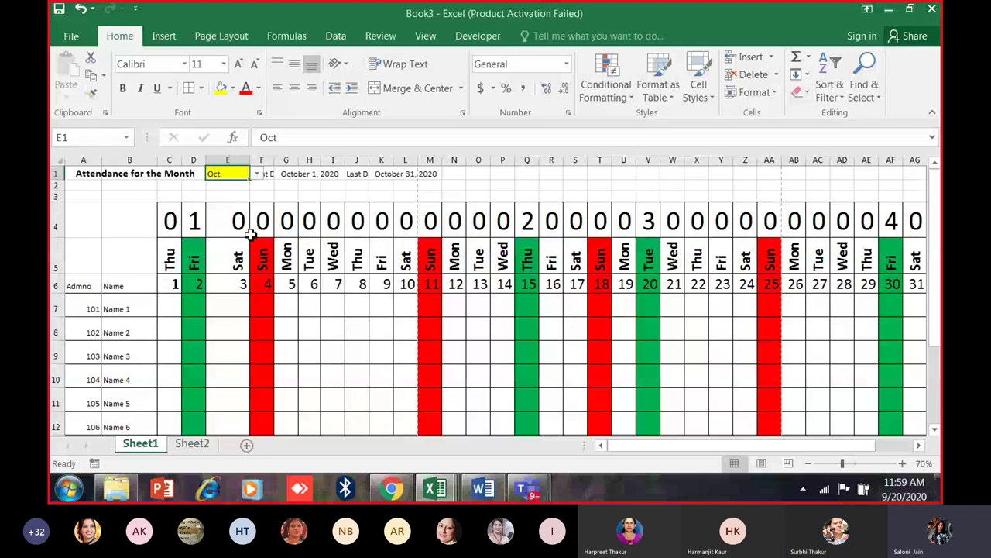
# Examine the holiday-matching formula in D4 above the October 2 column.
pyautogui.click(170, 246)
pyautogui.click(193, 221)
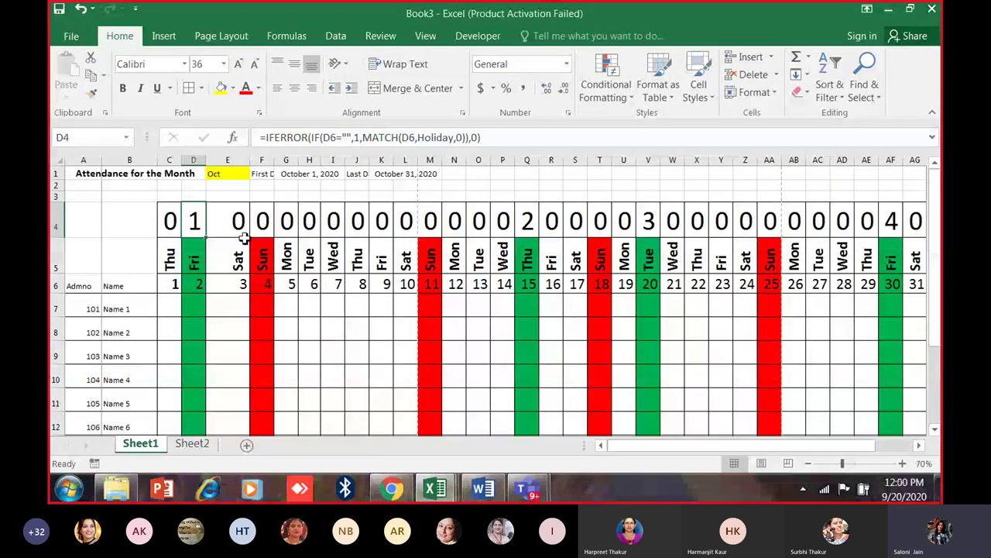
pyautogui.keyDown('ctrl'); pyautogui.scroll(-2, 269, 242); pyautogui.keyUp('ctrl')
pyautogui.keyDown('ctrl'); pyautogui.scroll(2, 269, 243); pyautogui.keyUp('ctrl')
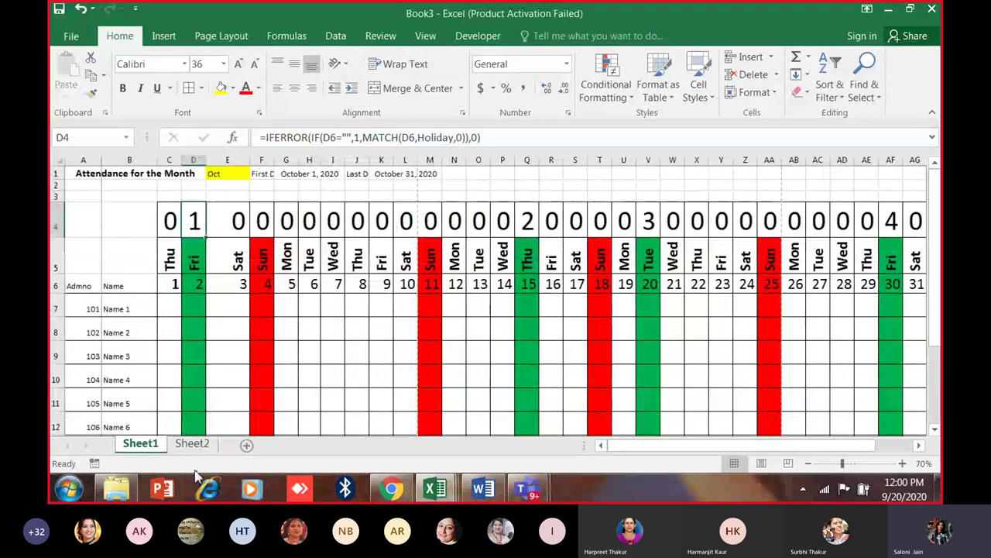
# Switch to the marksheet (1) workbook, minimize Book3 and maximize the marksheet window.
pyautogui.moveTo(435, 490)
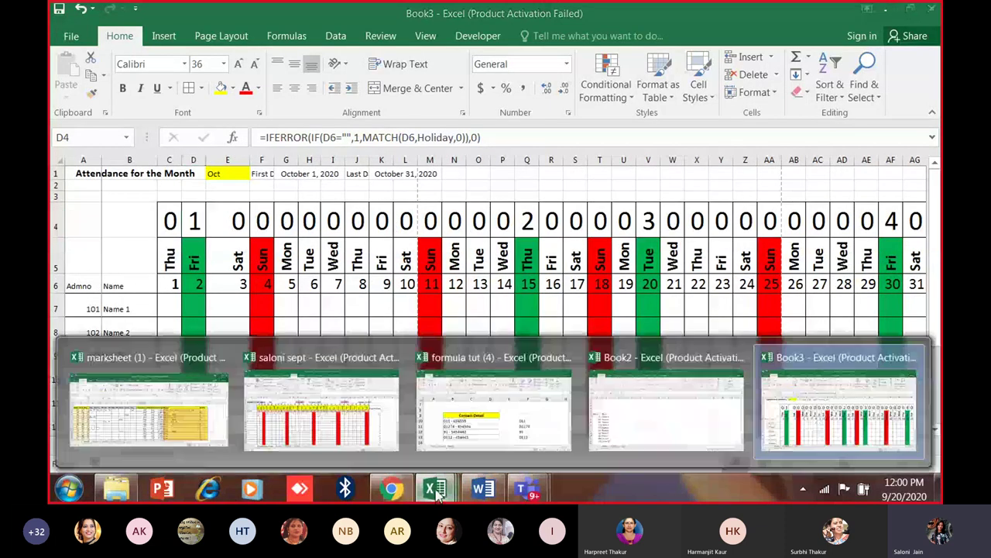
pyautogui.moveTo(182, 418)
pyautogui.click(182, 418)
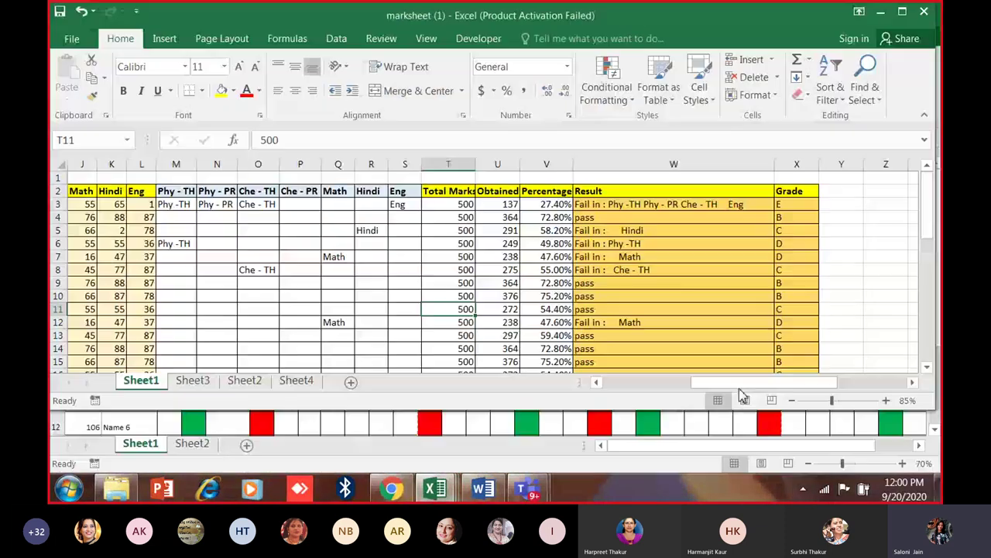
pyautogui.click(243, 447)
pyautogui.click(245, 446)
pyautogui.click(145, 444)
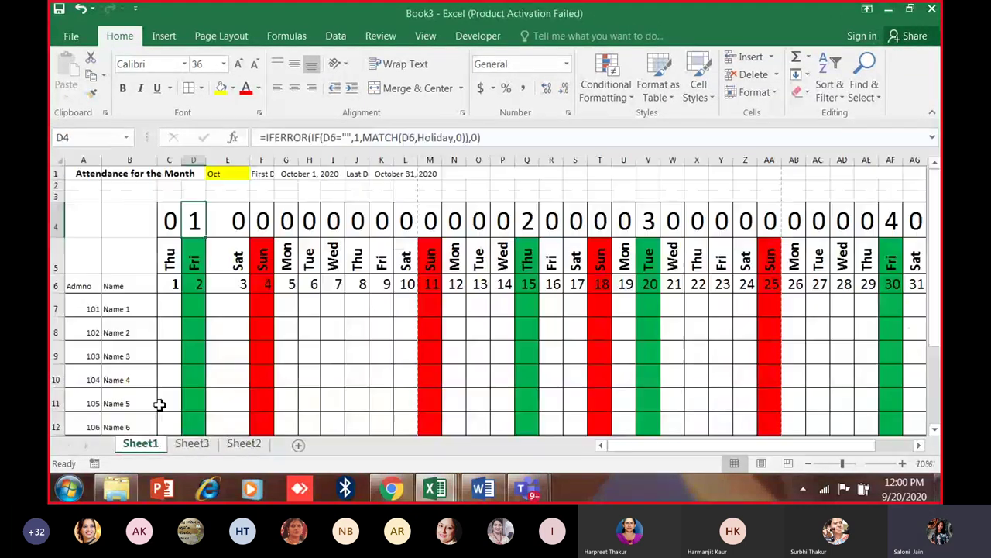
pyautogui.click(889, 9)
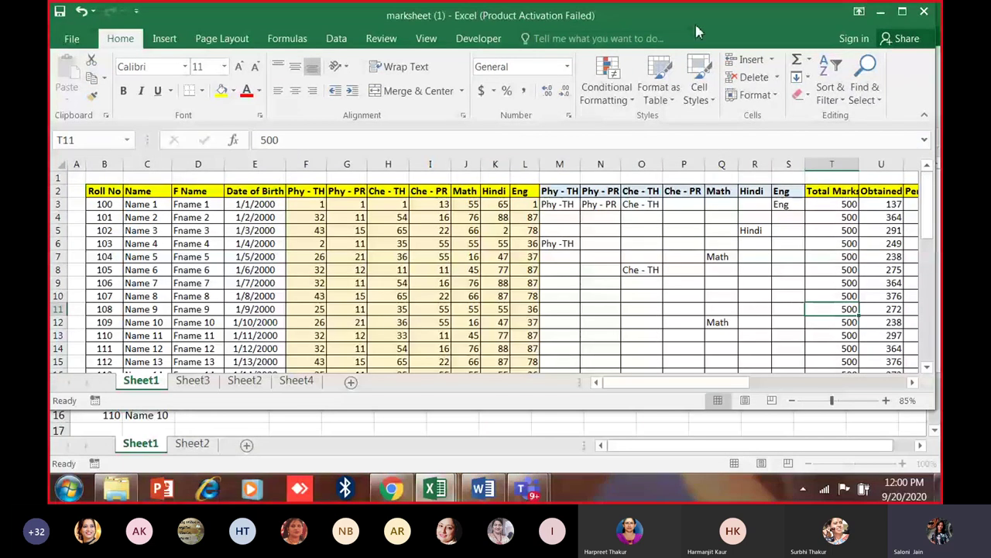
pyautogui.doubleClick(694, 21)
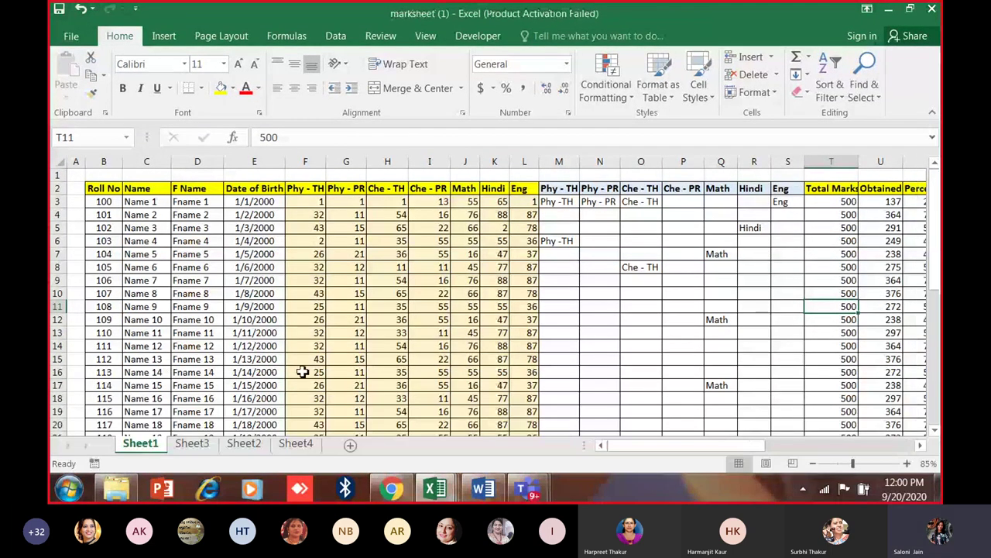
# Copy the student marks table B2:X42, from Roll No to Grade, and add a blank worksheet.
pyautogui.click(105, 190)
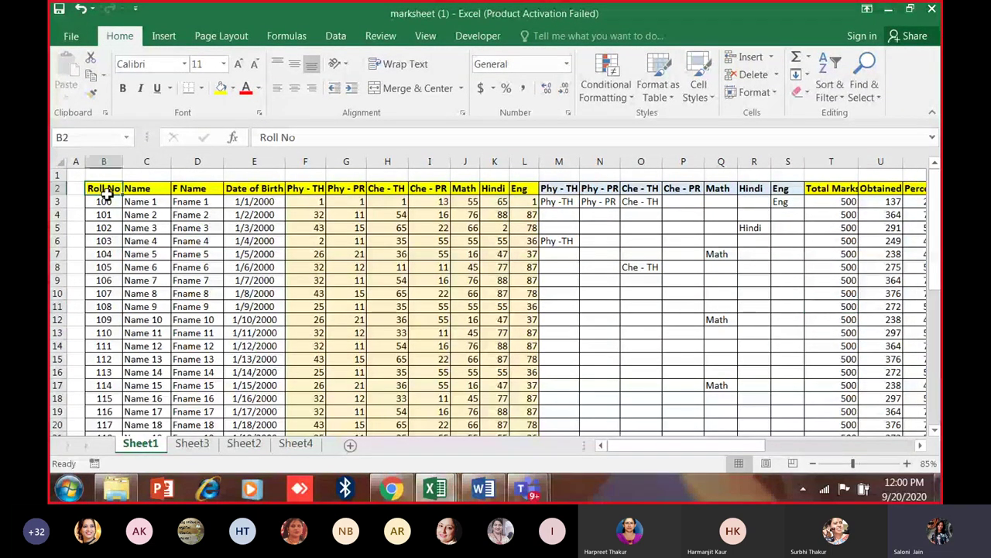
pyautogui.moveTo(104, 193); pyautogui.dragTo(536, 443)
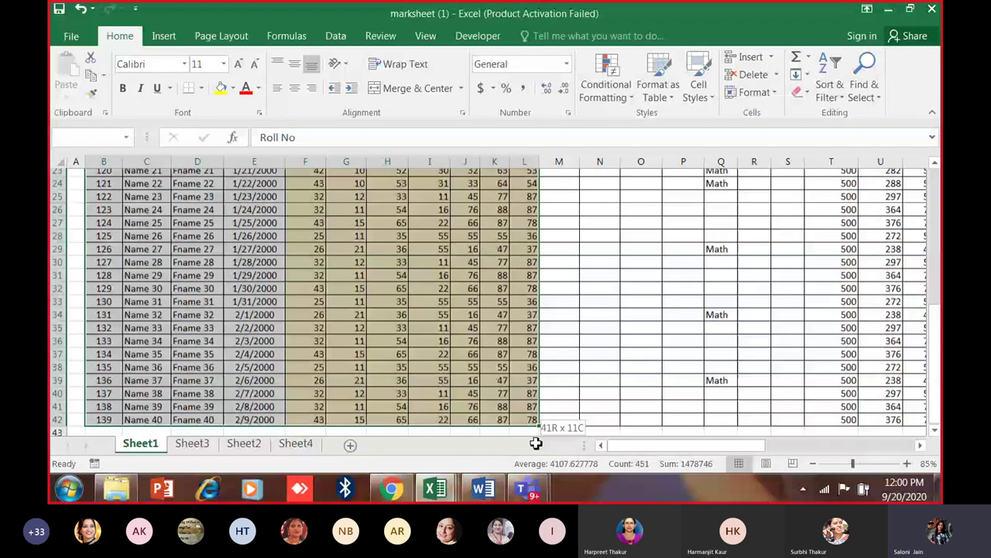
pyautogui.moveTo(536, 443); pyautogui.dragTo(872, 323)
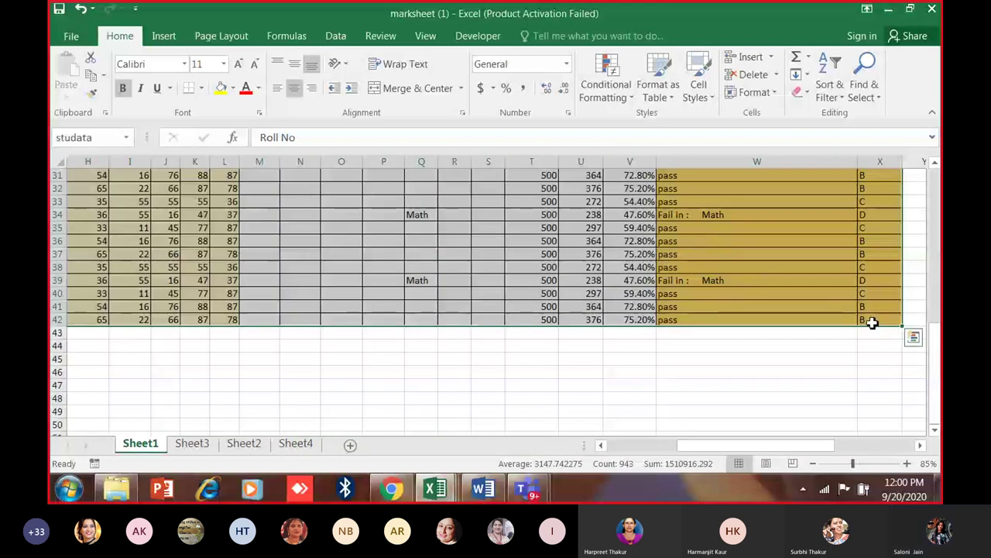
pyautogui.hotkey('ctrl', 'c')
pyautogui.click(350, 444)
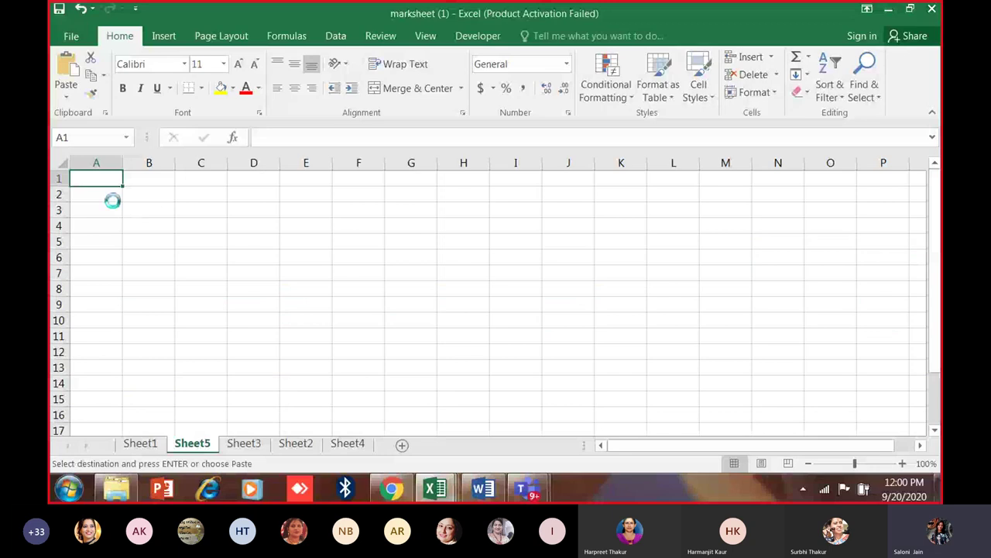
# Try to paste the copied marks table at A1 of the new Sheet5, and undo the paste.
pyautogui.hotkey('ctrl', 'v')
pyautogui.hotkey('ctrl', 'z')
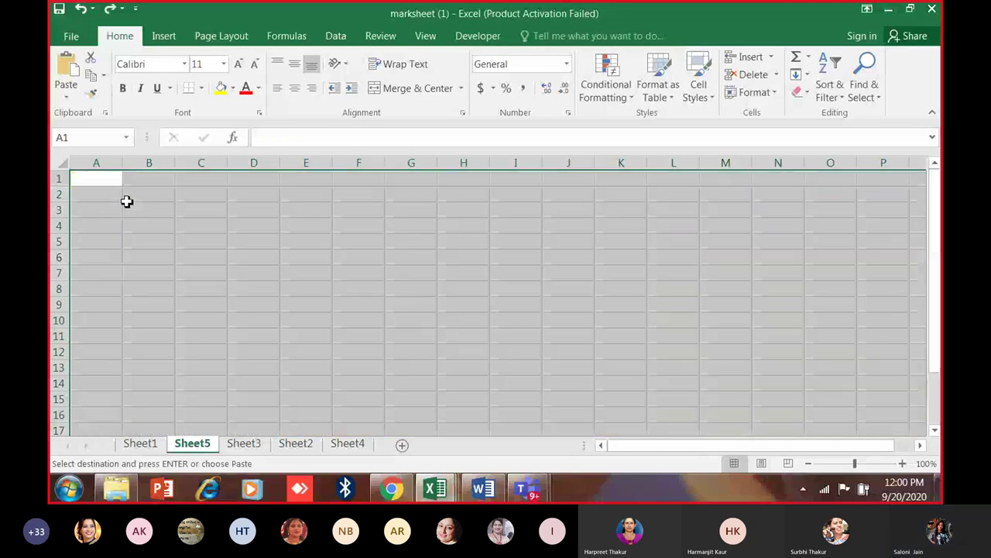
# Paste the copied marks table at B2 of Sheet5, then narrow column A and widen the Date of Birth column.
pyautogui.click(117, 197)
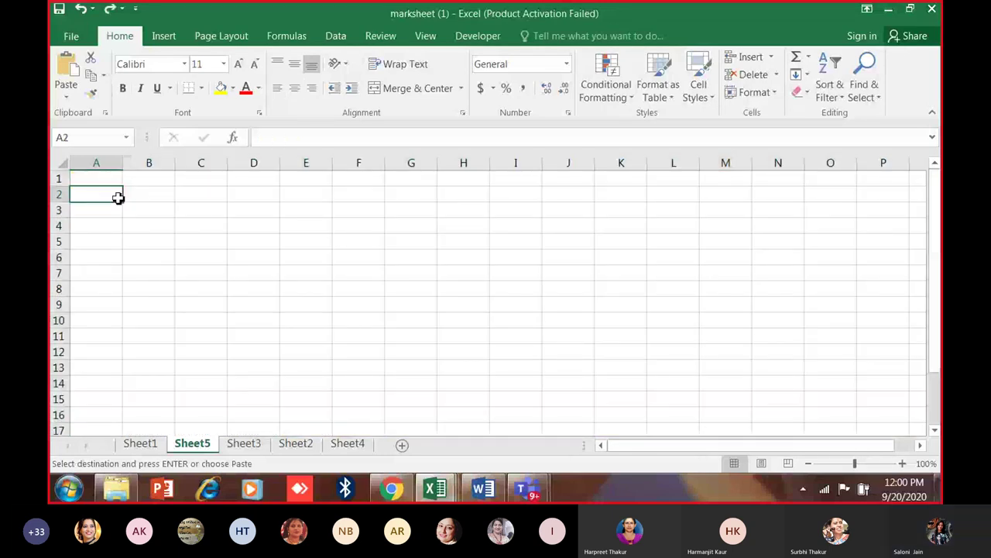
pyautogui.hotkey('ctrl', 'shift', 'End')
pyautogui.click(137, 199)
pyautogui.hotkey('ctrl', 'v')
pyautogui.moveTo(122, 163); pyautogui.dragTo(91, 162)
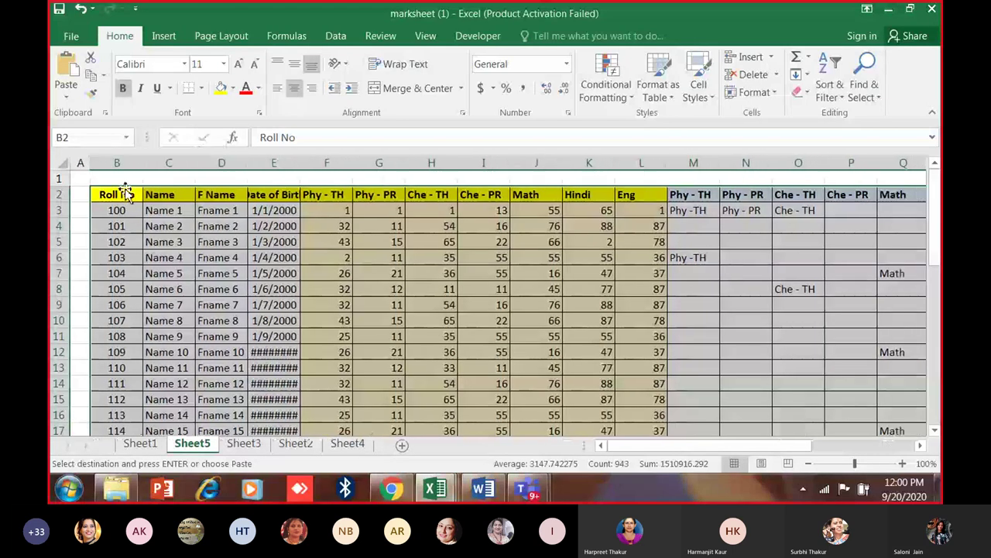
pyautogui.click(175, 226)
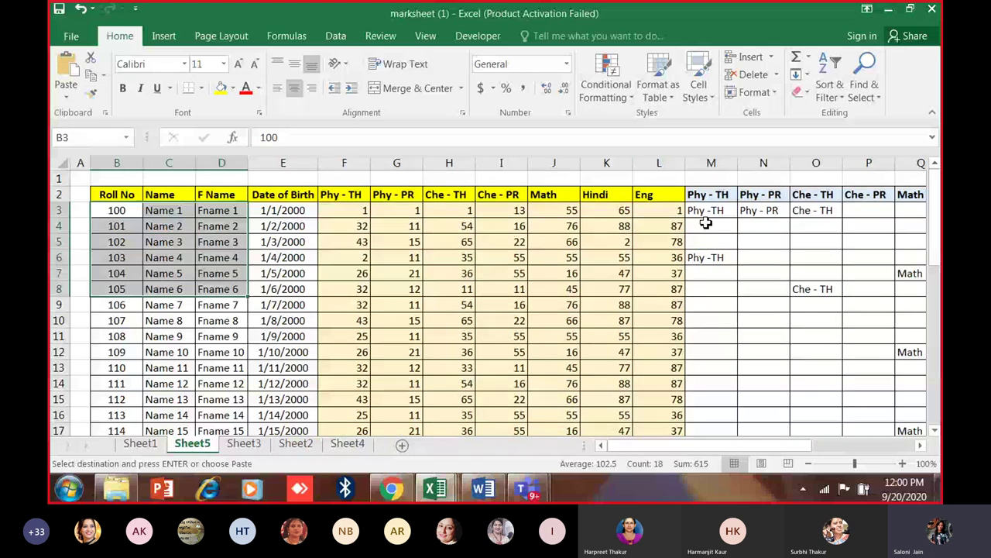
# Clear the contents below the headings from the second Phy - TH column M through the Grade column X.
pyautogui.keyDown('ctrl'); pyautogui.scroll(-1, 673, 248); pyautogui.keyUp('ctrl')
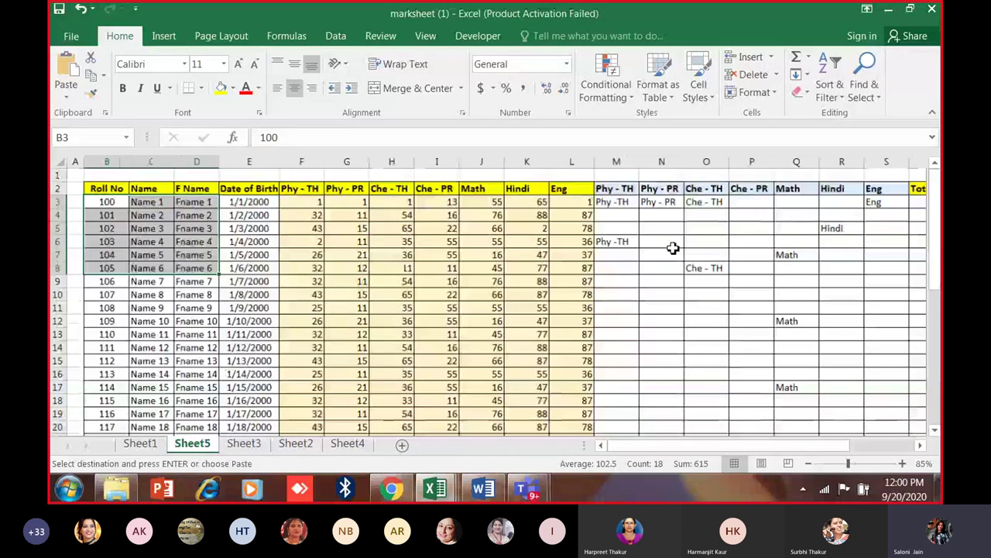
pyautogui.moveTo(612, 201); pyautogui.dragTo(901, 391)
pyautogui.moveTo(827, 446); pyautogui.dragTo(889, 447)
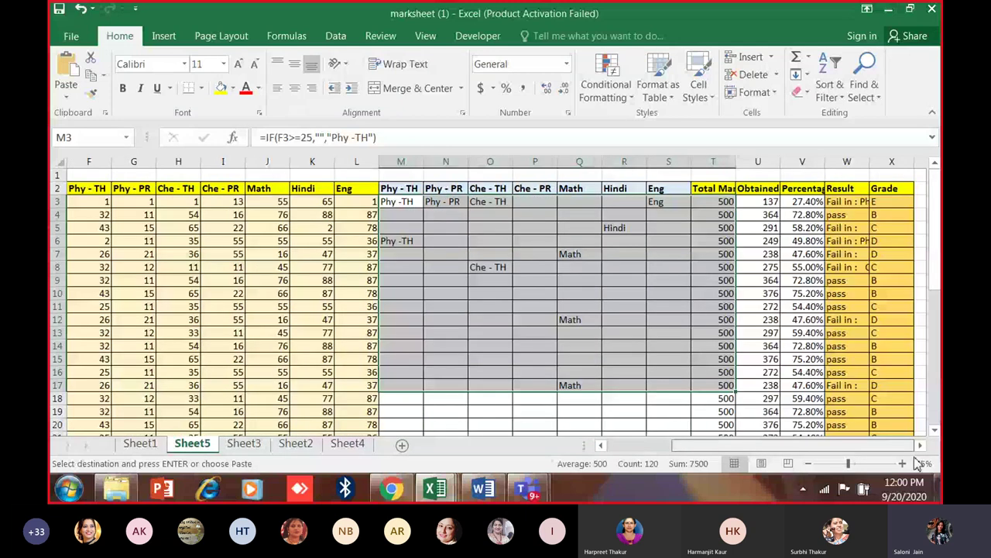
pyautogui.scroll(-1, 907, 438)
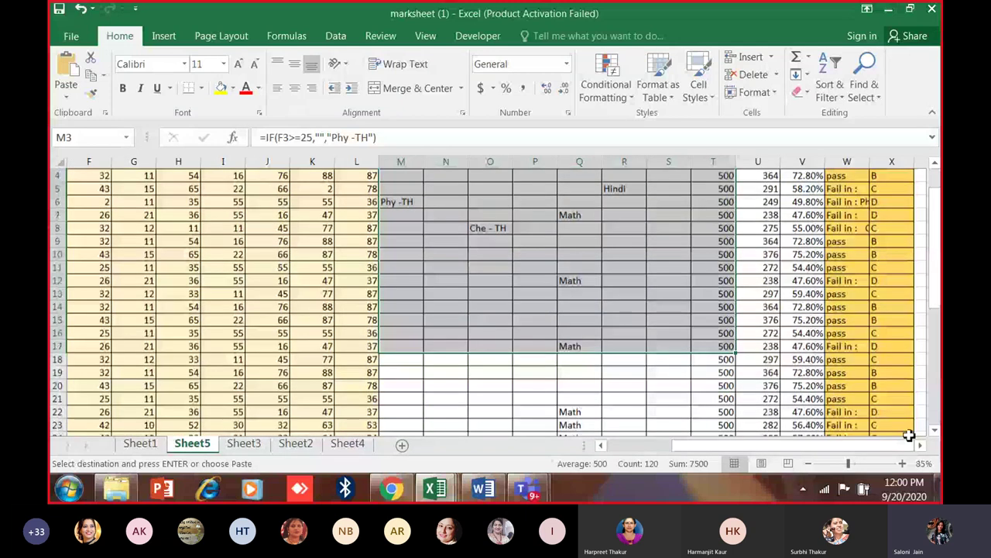
pyautogui.hotkey('ctrl', 'shift', 'End')
pyautogui.press('Delete')
pyautogui.scroll(8, 893, 398)
pyautogui.click(638, 204)
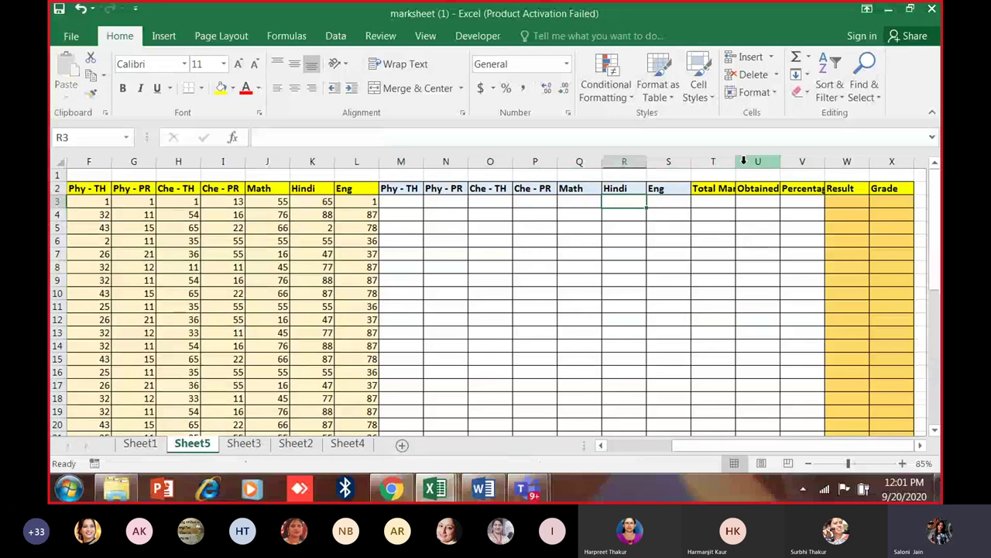
# Widen the Total Marks, Obtained and Percentage columns so that their headings fit.
pyautogui.moveTo(736, 161); pyautogui.dragTo(819, 166)
pyautogui.moveTo(800, 452); pyautogui.dragTo(815, 452)
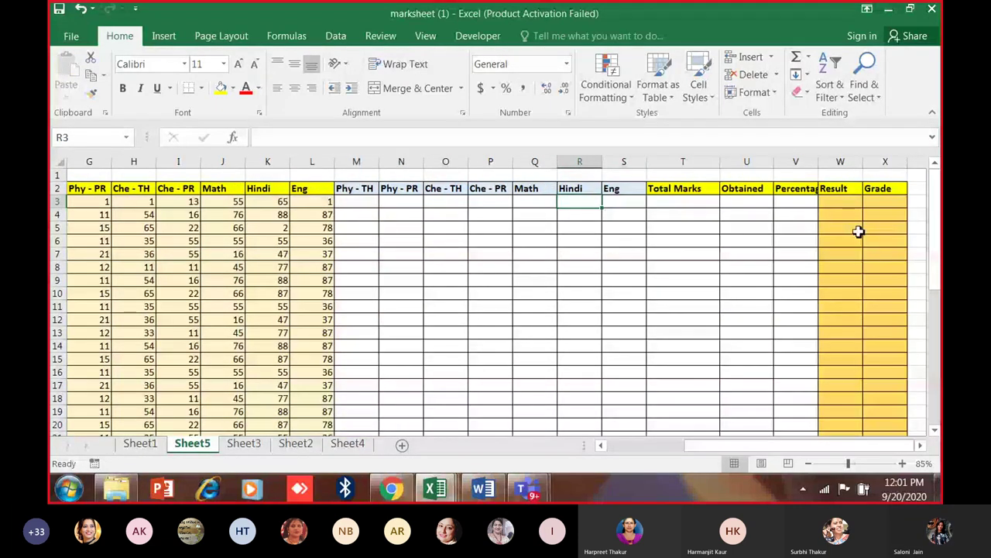
pyautogui.doubleClick(818, 161)
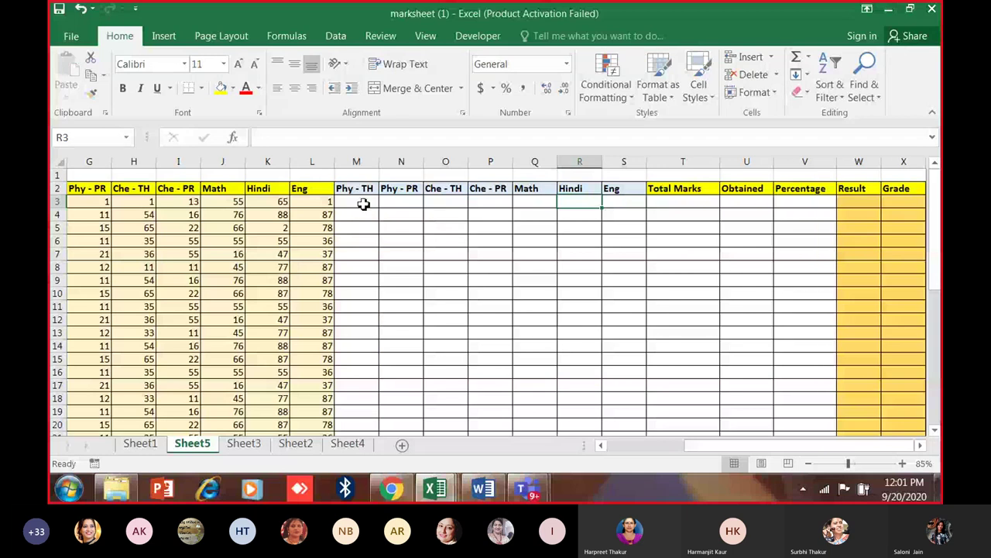
pyautogui.click(361, 203)
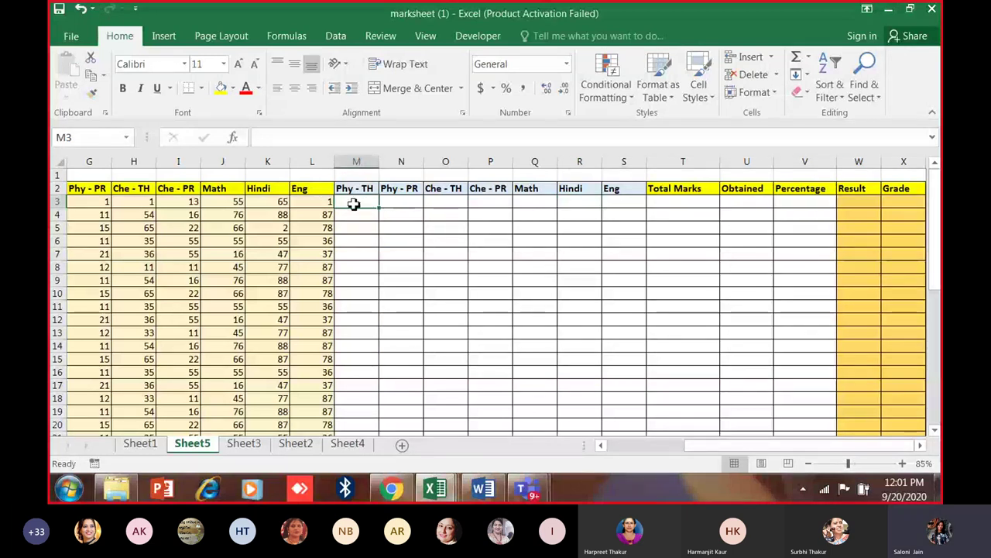
pyautogui.keyDown('ctrl'); pyautogui.scroll(-2, 570, 186); pyautogui.keyUp('ctrl')
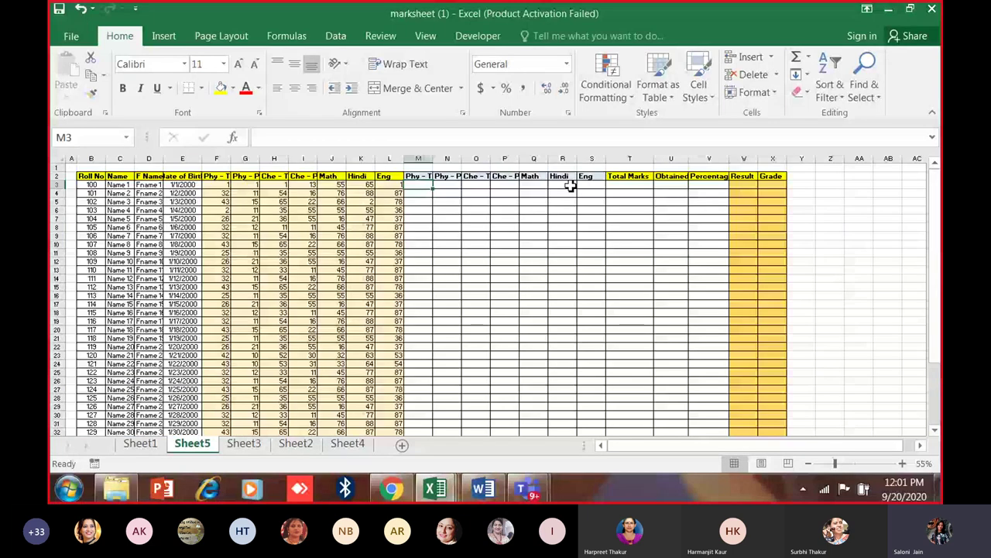
pyautogui.keyDown('ctrl'); pyautogui.scroll(1, 570, 186); pyautogui.keyUp('ctrl')
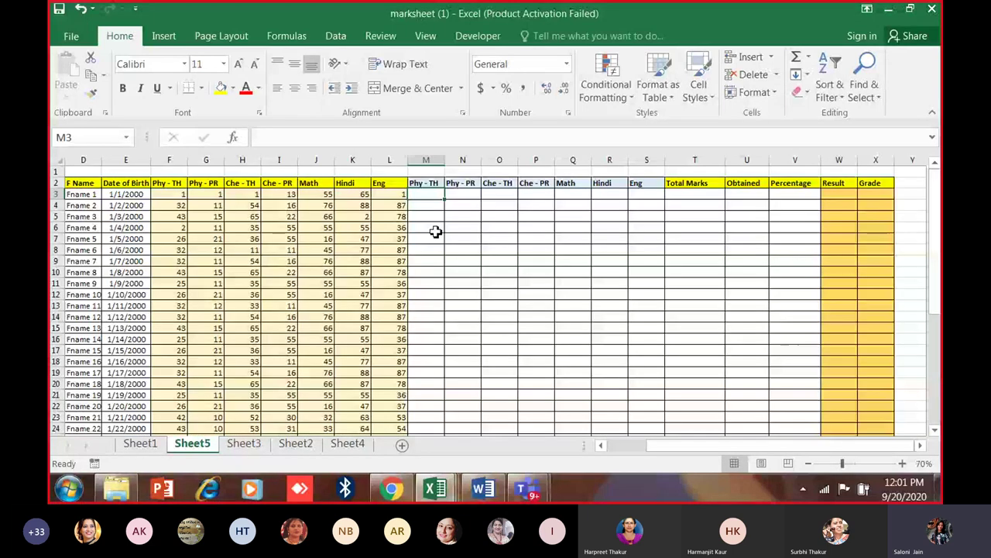
# Add a blank worksheet and enter the headings COA 1, COA 2, COA3 and CO4 in A1:D1.
pyautogui.click(403, 444)
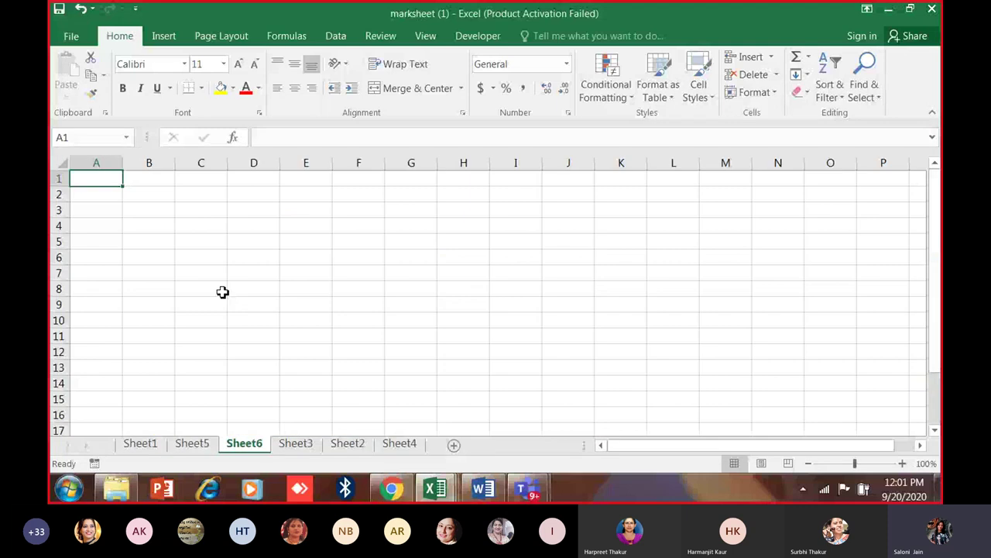
pyautogui.write('COA 1')
pyautogui.press('Tab')
pyautogui.write('COA 2')
pyautogui.press('Tab')
pyautogui.write('COA3')
pyautogui.press('Tab')
pyautogui.write('C')
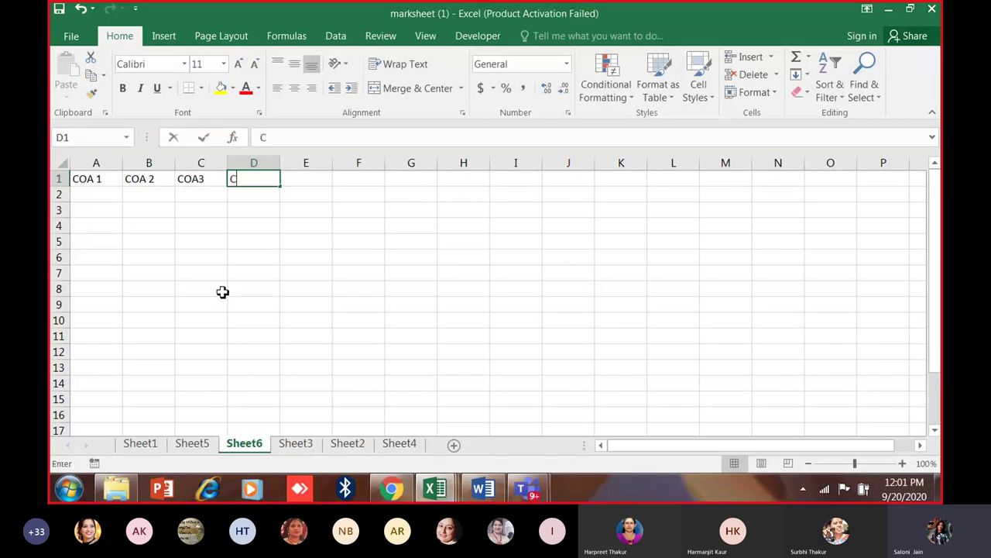
pyautogui.write('Oa')
pyautogui.press('BackSpace')
pyautogui.write('4')
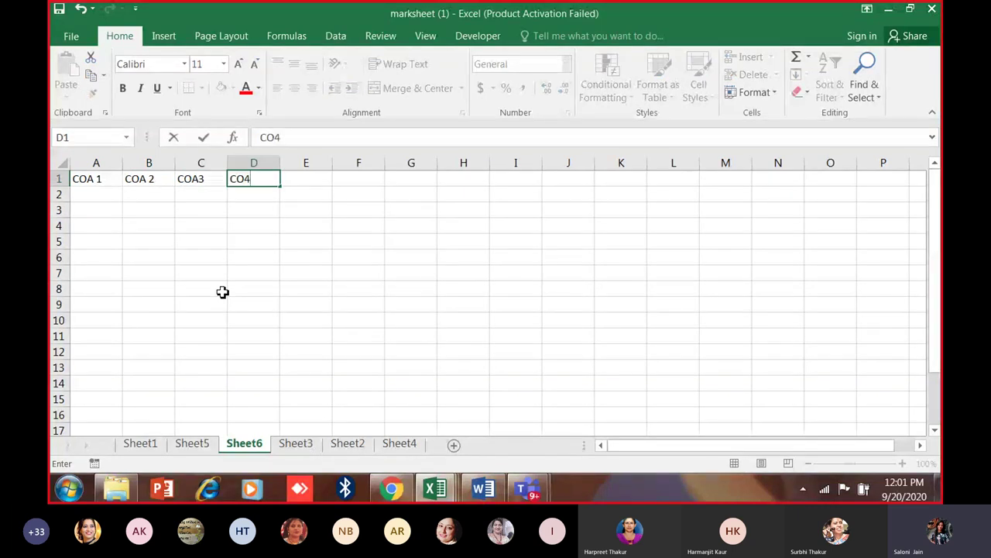
pyautogui.press('Tab')
# Enter the COA 1 marks 10, 12, 14 and 19 in A2:A5.
pyautogui.press('Down')
pyautogui.press('Left')
pyautogui.press('Left')
pyautogui.press('Left')
pyautogui.press('Left')
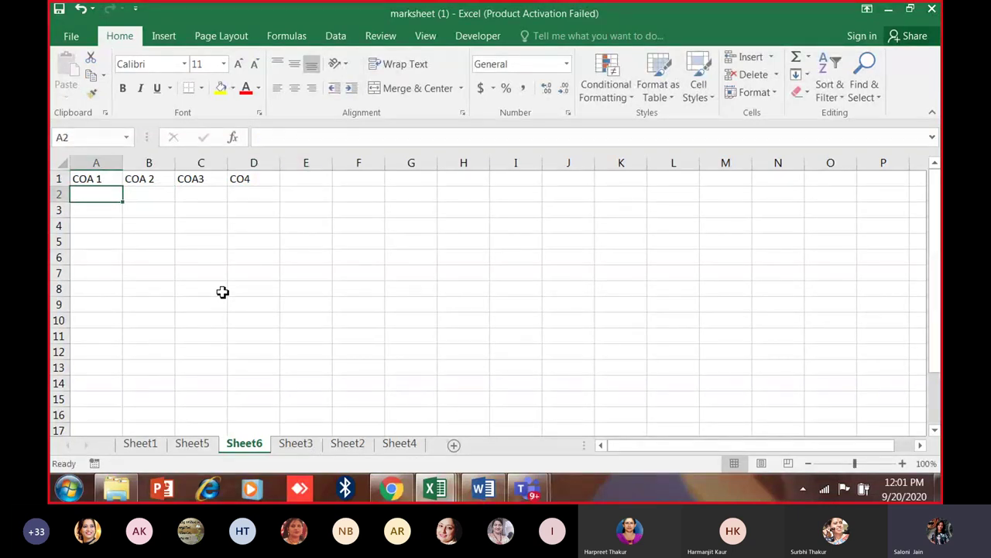
pyautogui.write('10')
pyautogui.press('Return')
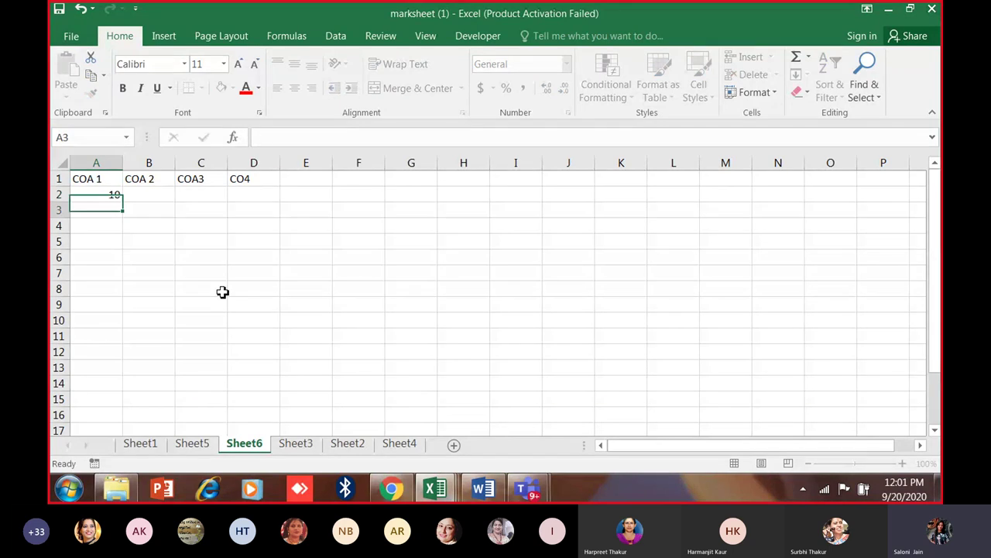
pyautogui.write('34')
pyautogui.press('BackSpace')
pyautogui.press('BackSpace')
pyautogui.write('12')
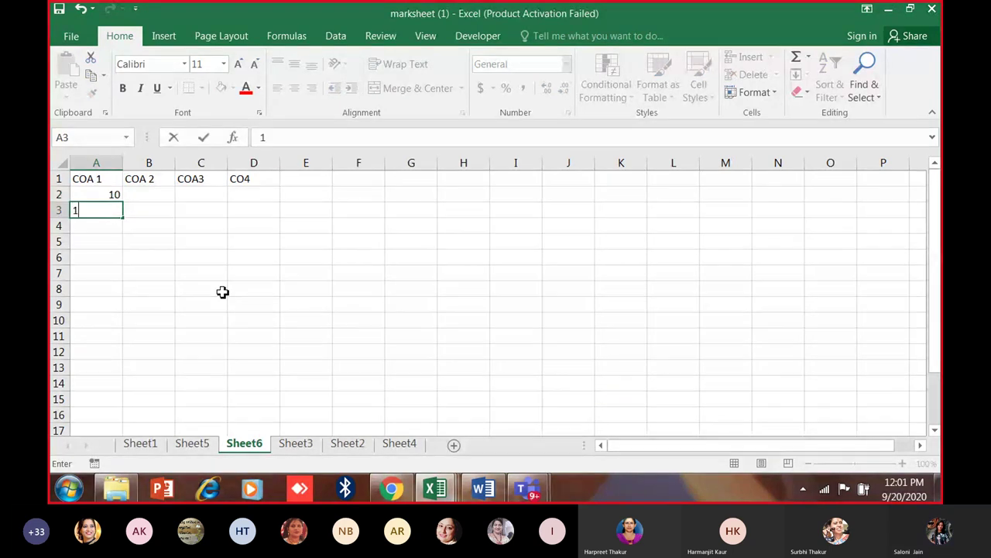
pyautogui.press('Return')
pyautogui.write('34')
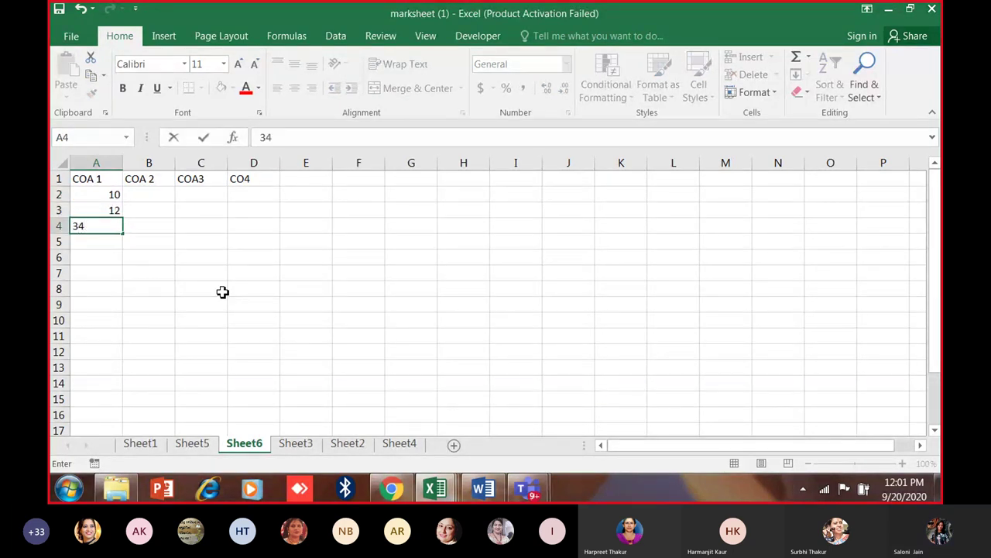
pyautogui.press('BackSpace')
pyautogui.press('BackSpace')
pyautogui.write('14')
pyautogui.press('Return')
pyautogui.write('45')
pyautogui.press('Tab')
pyautogui.press('Left')
pyautogui.write('19')
pyautogui.press('Up')
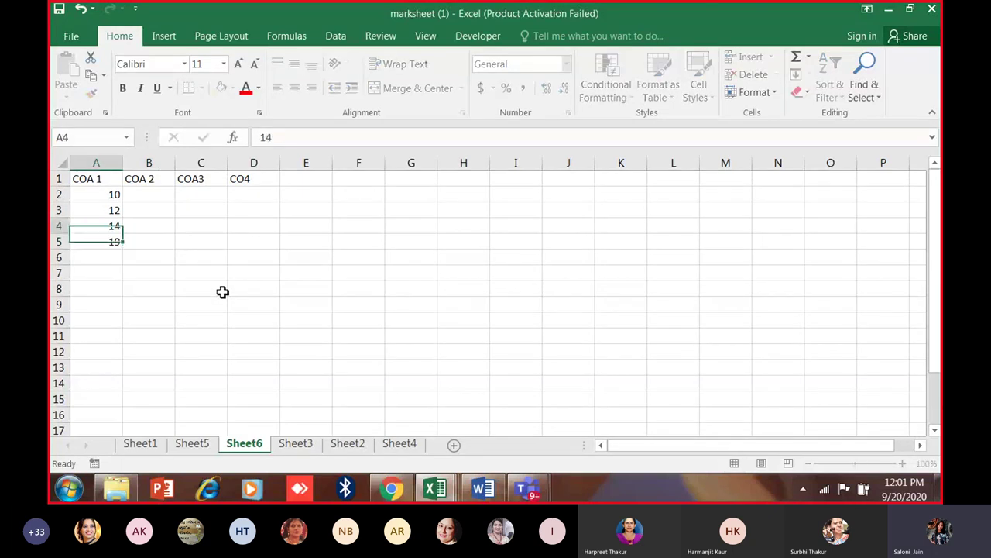
# Enter the COA 2 marks 12, 14, 14 and 13.5 in B2:B5.
pyautogui.press('Up')
pyautogui.press('Up')
pyautogui.press('Right')
pyautogui.write('12')
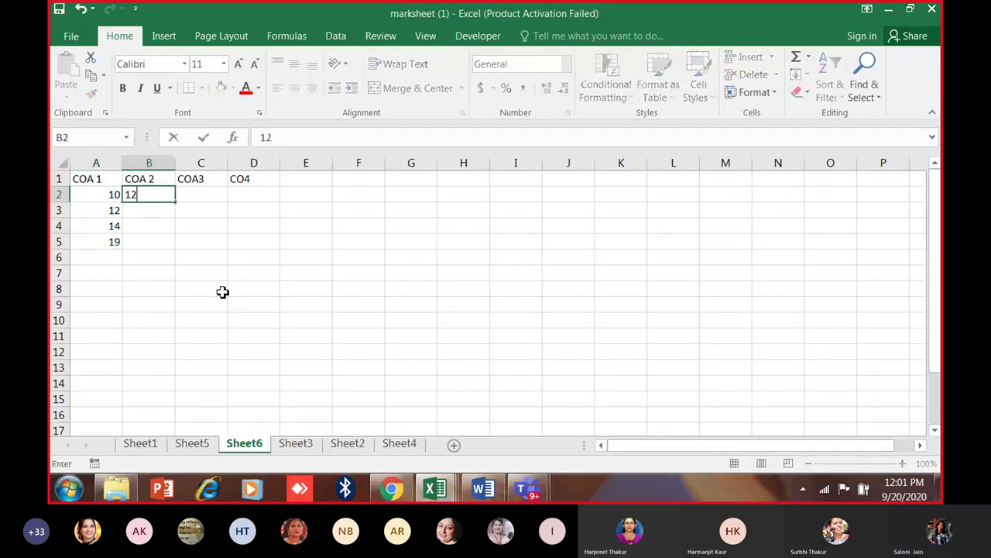
pyautogui.press('Return')
pyautogui.write('56')
pyautogui.press('Return')
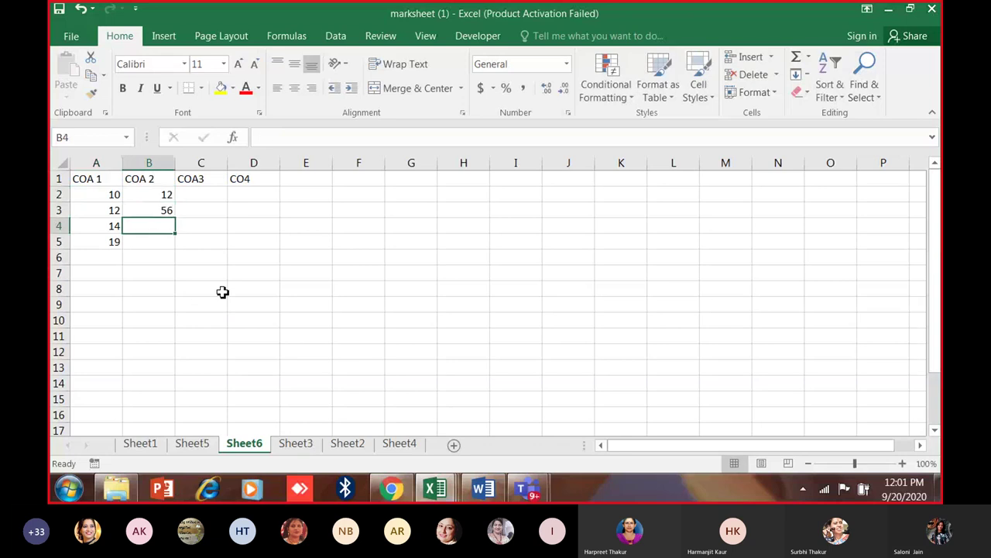
pyautogui.press('Up')
pyautogui.write('14')
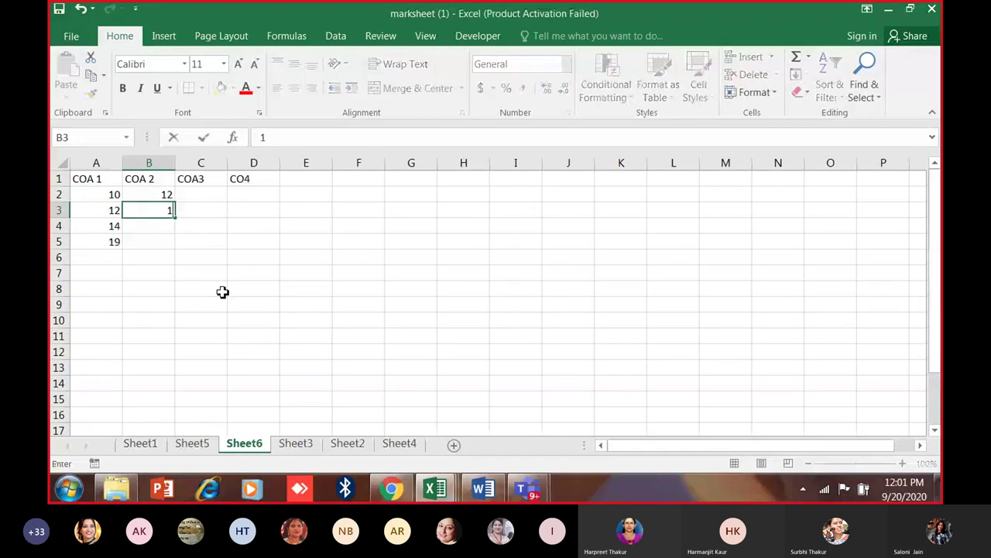
pyautogui.press('Return')
pyautogui.write('14')
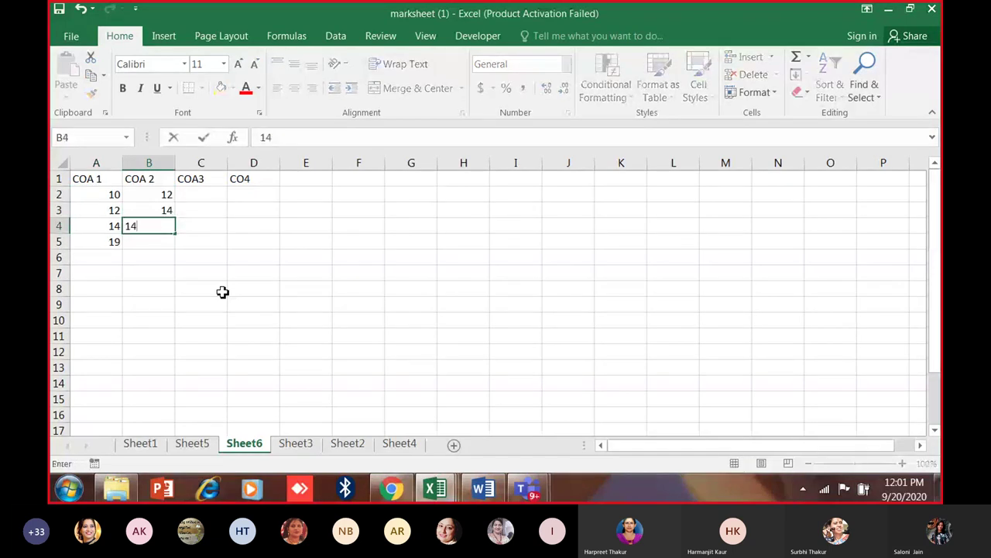
pyautogui.press('Return')
pyautogui.write('13.5')
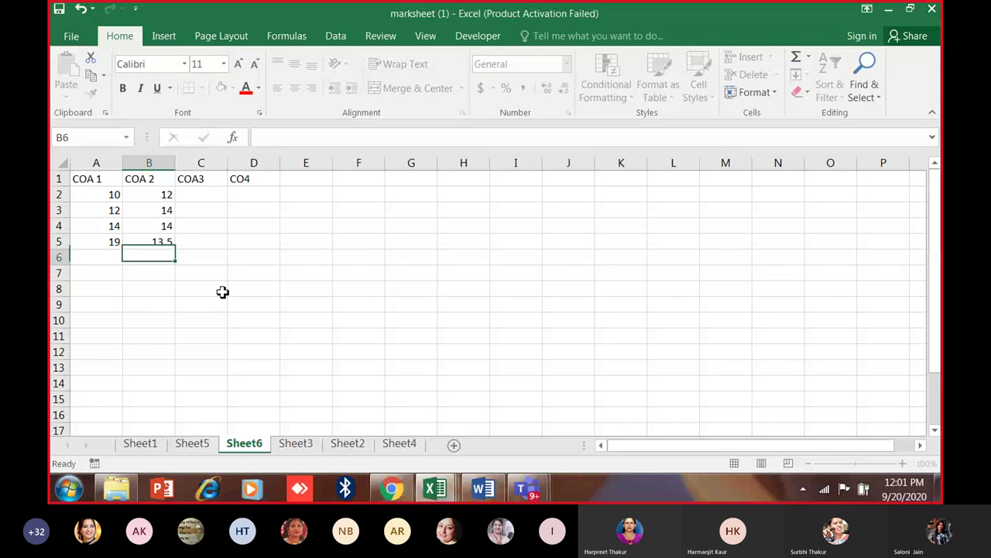
pyautogui.press('Return')
# Enter the COA3 marks 12.5, 11, 13 and 13 in C2:C5.
pyautogui.press('Up')
pyautogui.press('Up')
pyautogui.press('Up')
pyautogui.press('Up')
pyautogui.press('Right')
pyautogui.write('12.')
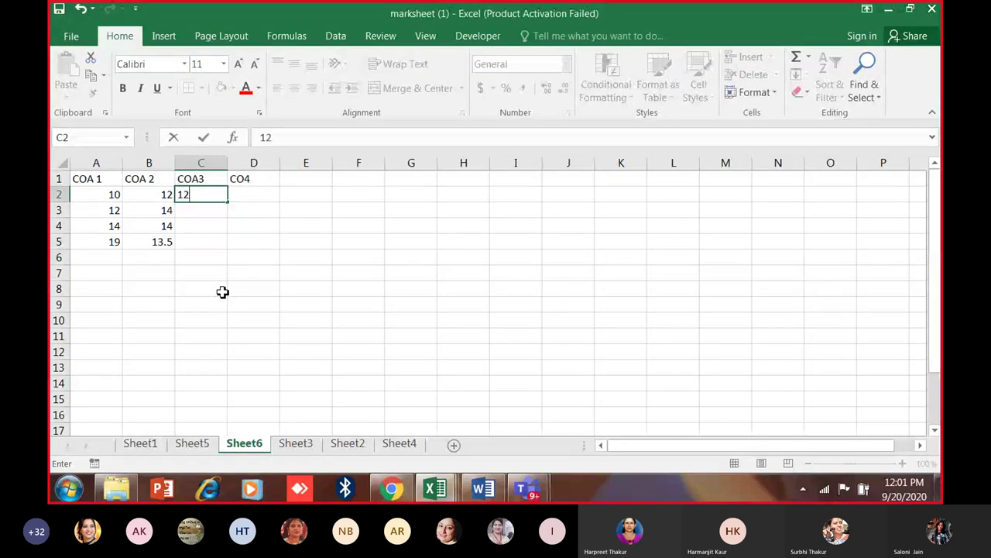
pyautogui.press('Up')
pyautogui.write('12.5')
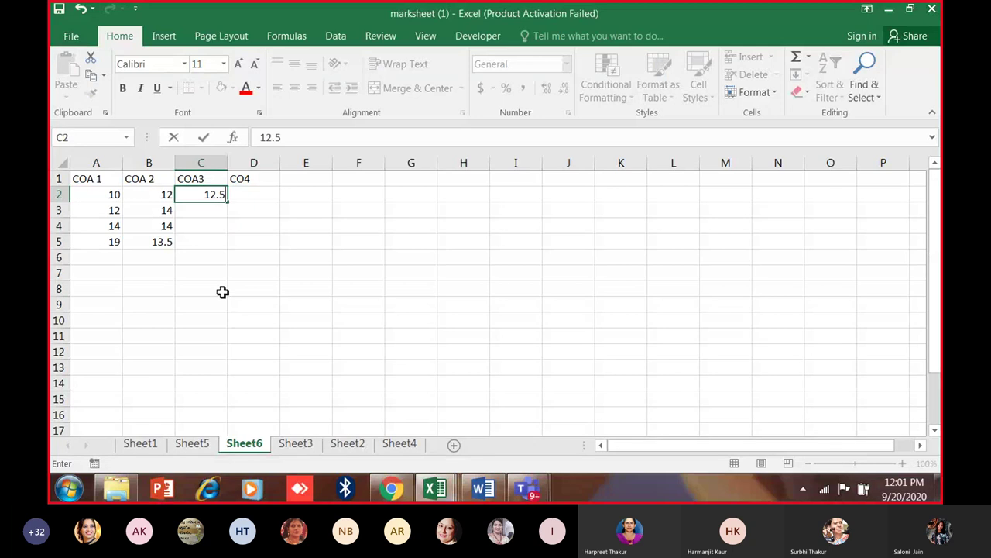
pyautogui.press('Return')
pyautogui.write('11')
pyautogui.press('Return')
pyautogui.write('13')
pyautogui.press('Return')
pyautogui.write('13')
pyautogui.press('Tab')
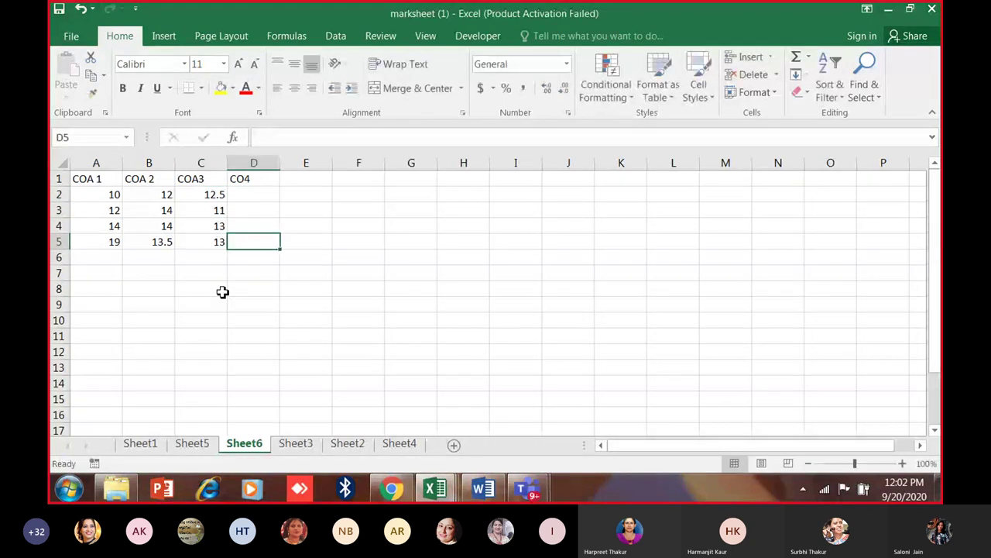
# Enter the CO4 marks 13, 15, 16 and 13 in D2:D5.
pyautogui.press('Up')
pyautogui.press('Up')
pyautogui.press('Up')
pyautogui.write('13')
pyautogui.press('Return')
pyautogui.write('15')
pyautogui.press('Return')
pyautogui.write('16')
pyautogui.press('Return')
pyautogui.write('13')
pyautogui.press('Up')
# Enter the heading TOTAL Marks in E1 and widen column E to fit it.
pyautogui.press('Up')
pyautogui.press('Up')
pyautogui.press('Up')
pyautogui.press('Down')
pyautogui.press('Right')
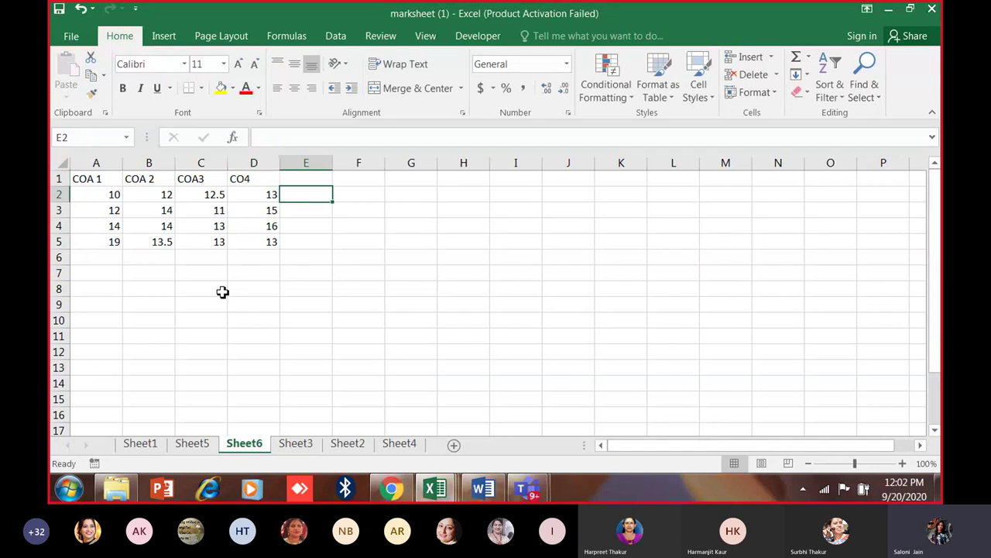
pyautogui.press('Up')
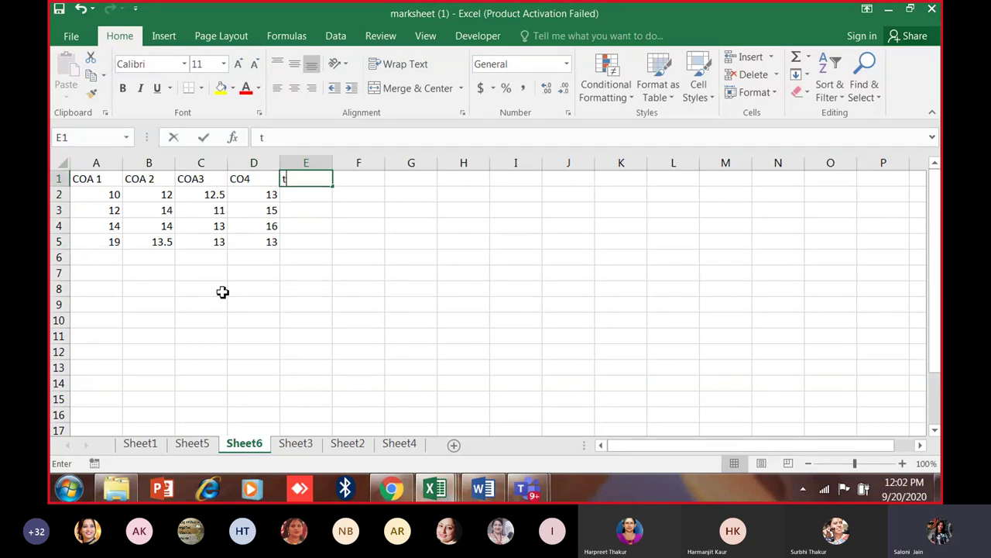
pyautogui.write('tota')
pyautogui.press('BackSpace')
pyautogui.press('BackSpace')
pyautogui.press('BackSpace')
pyautogui.press('BackSpace')
pyautogui.write('TOTAL M')
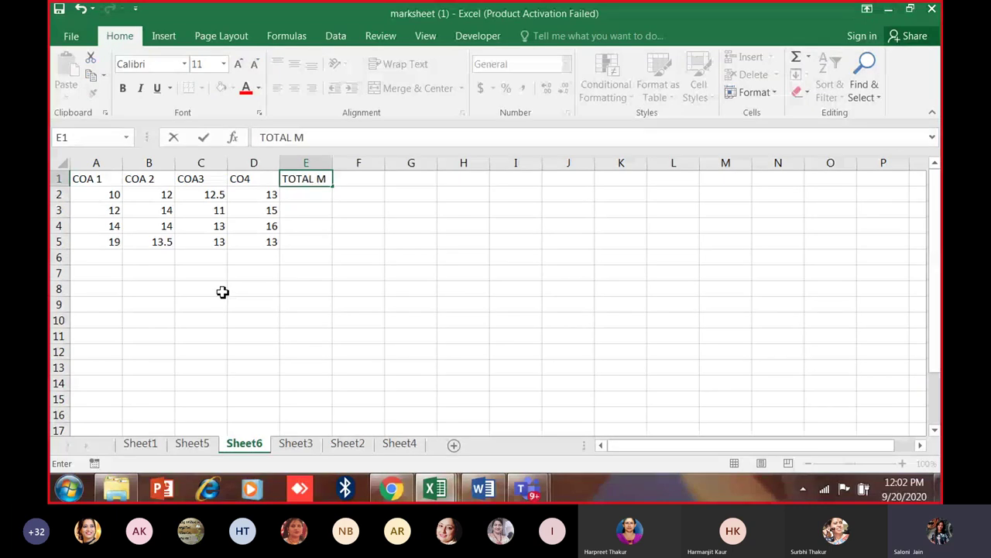
pyautogui.write('arks')
pyautogui.press('Return')
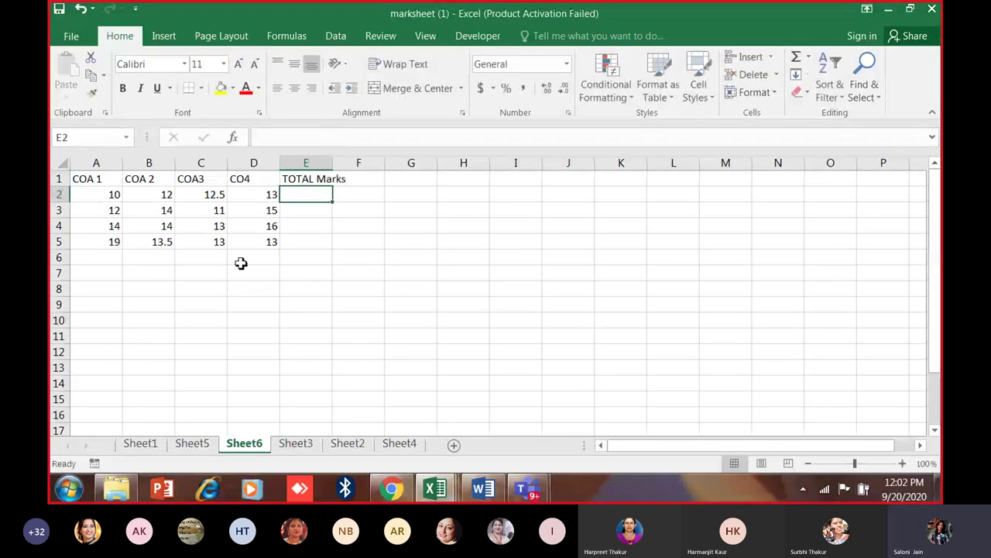
pyautogui.moveTo(333, 163); pyautogui.dragTo(347, 163)
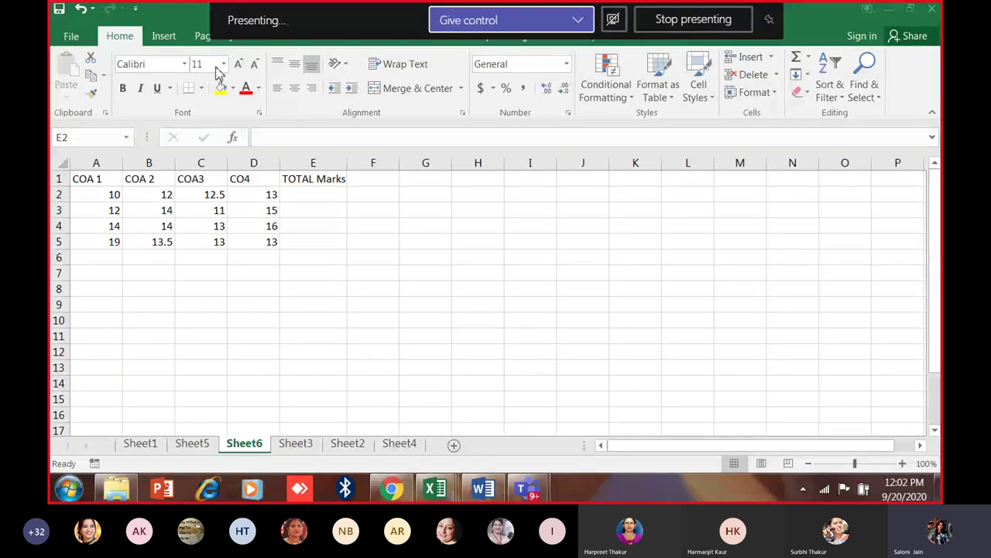
pyautogui.click(329, 195)
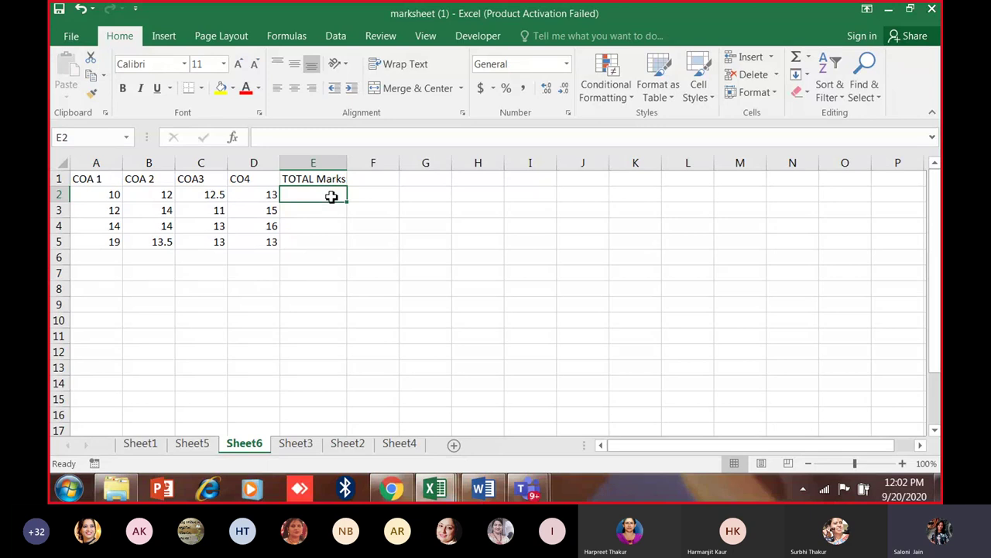
pyautogui.write('=su')
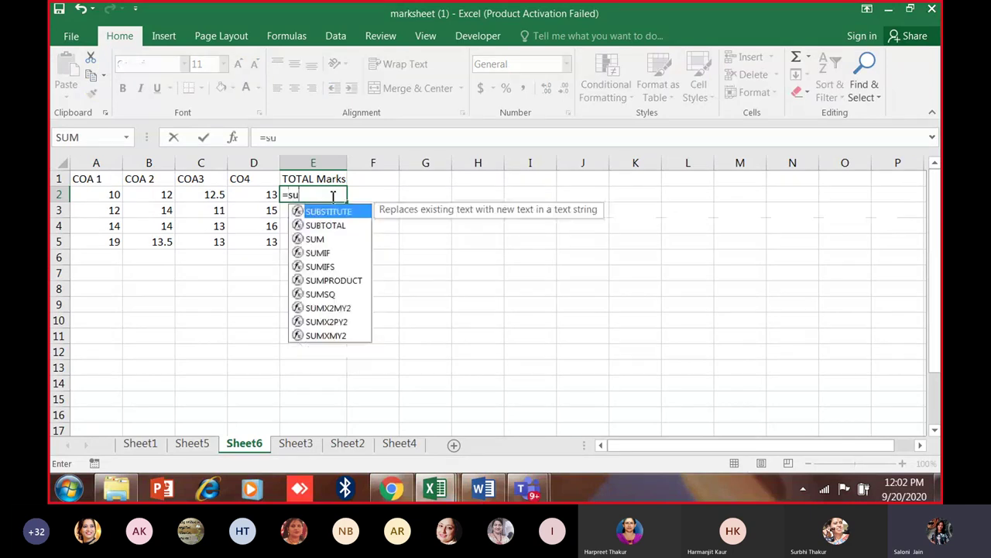
pyautogui.write('m')
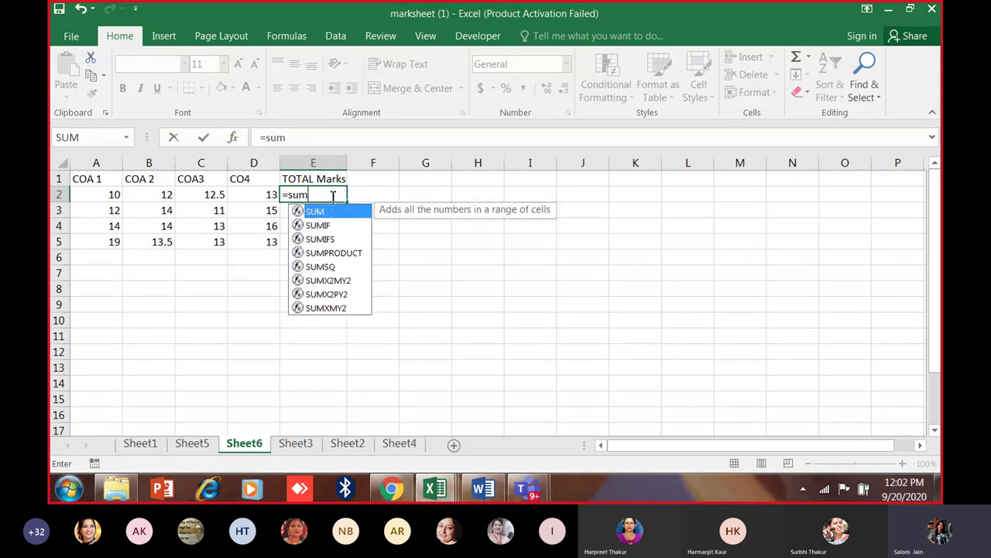
pyautogui.write('(large')
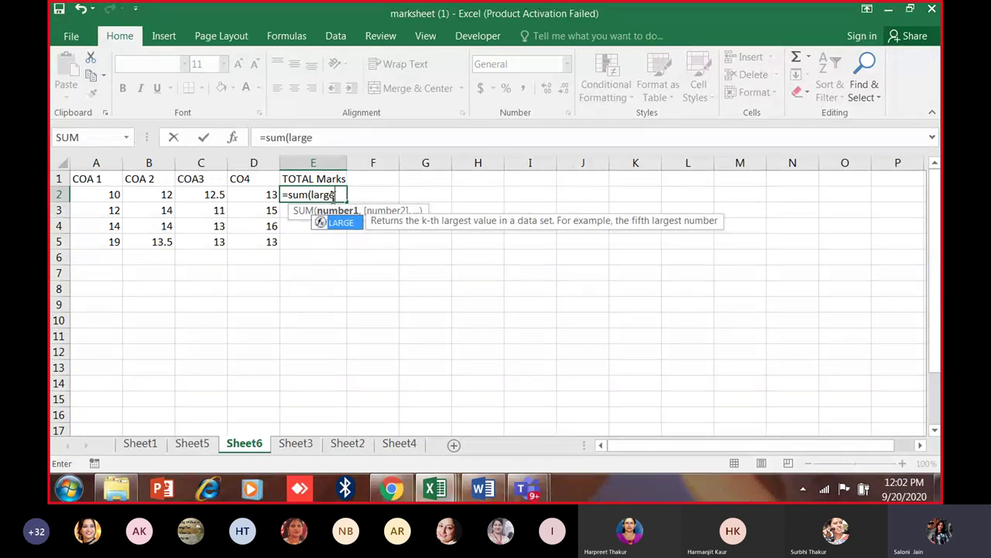
pyautogui.write('(')
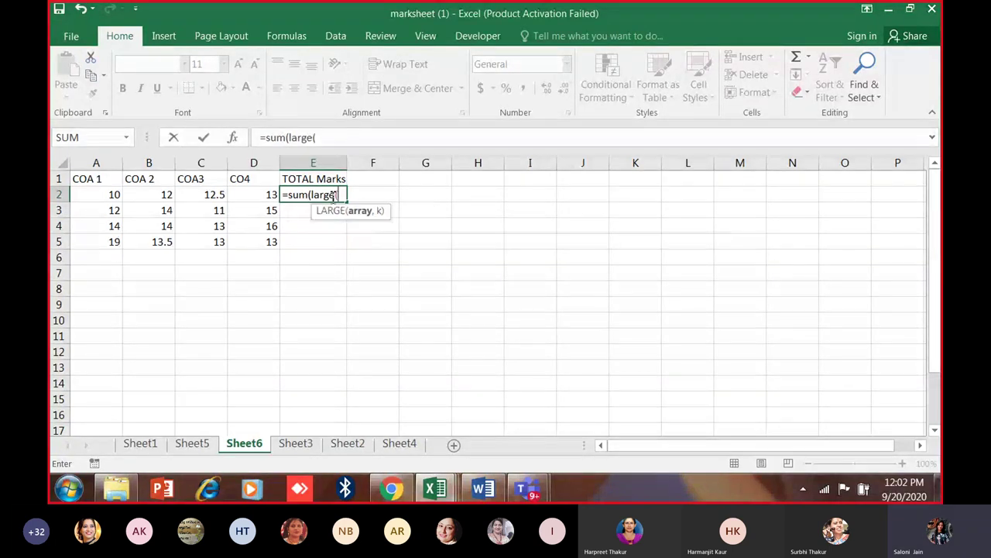
pyautogui.moveTo(104, 194); pyautogui.dragTo(251, 197)
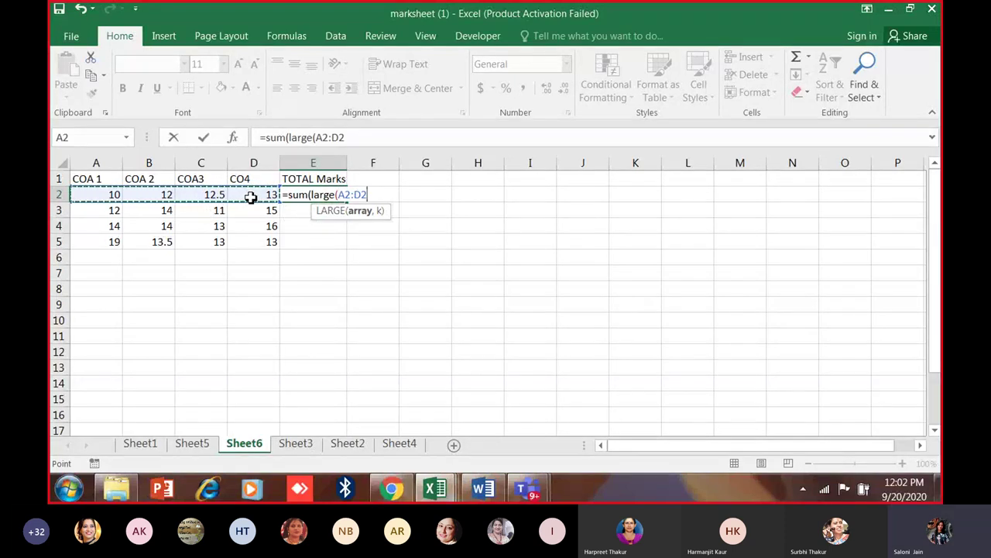
pyautogui.write('(')
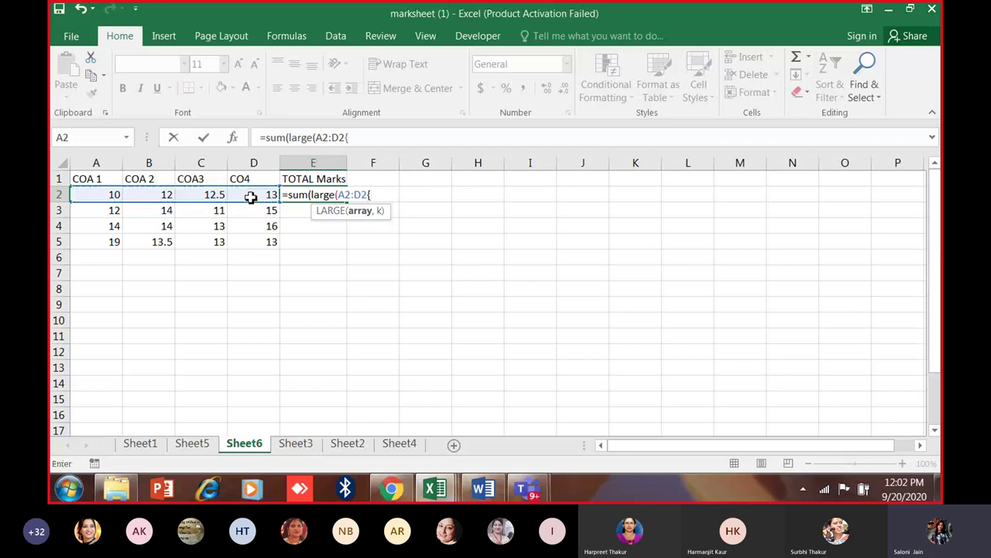
pyautogui.write('1,2')
pyautogui.write('}')
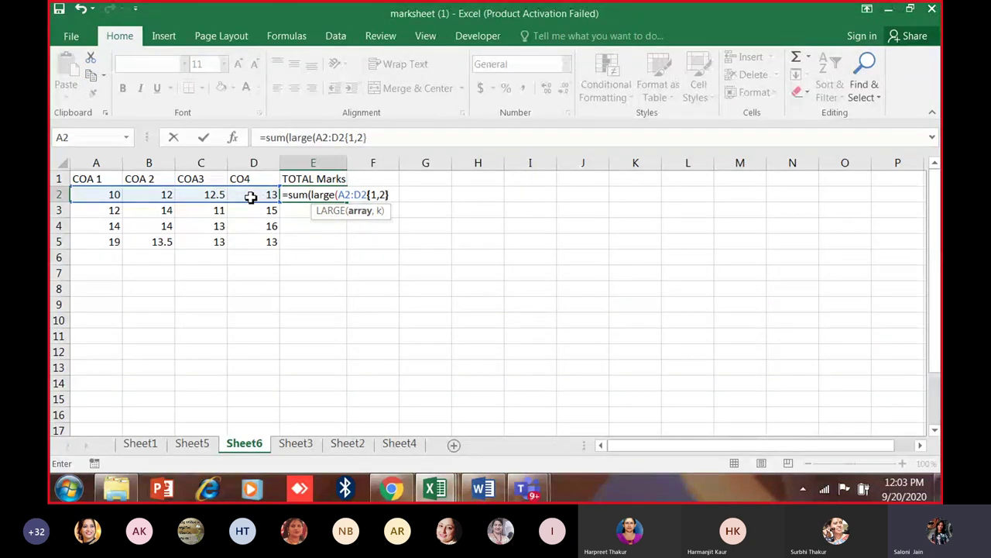
pyautogui.press('Escape')
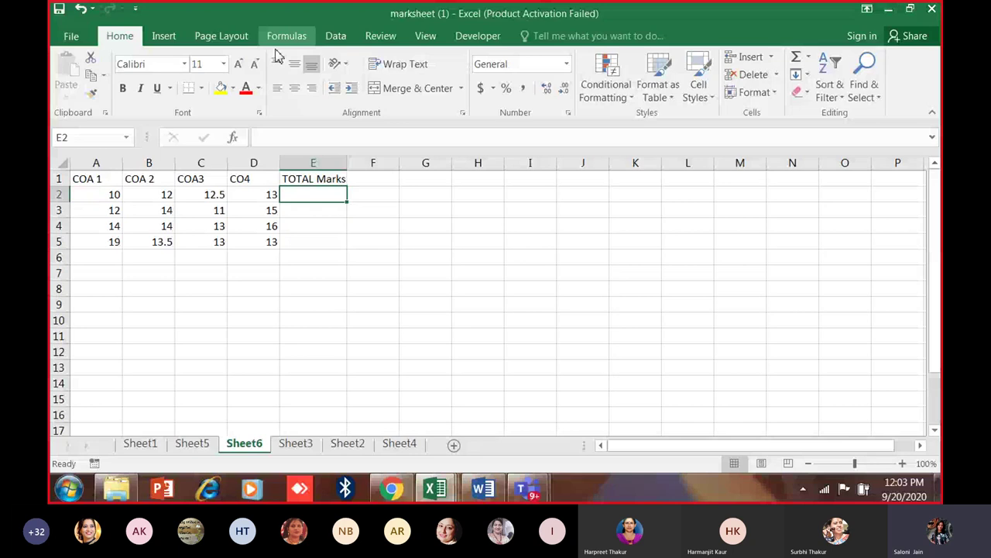
# Increase the font size of cell E2 to 24.
pyautogui.click(239, 65)
pyautogui.click(239, 65)
pyautogui.click(239, 66)
pyautogui.click(239, 65)
pyautogui.click(239, 65)
pyautogui.click(239, 65)
pyautogui.click(240, 65)
# Try to enter the formula =sum(large(A2:D2{1,2})) in E2 to total the two highest marks.
pyautogui.write('=')
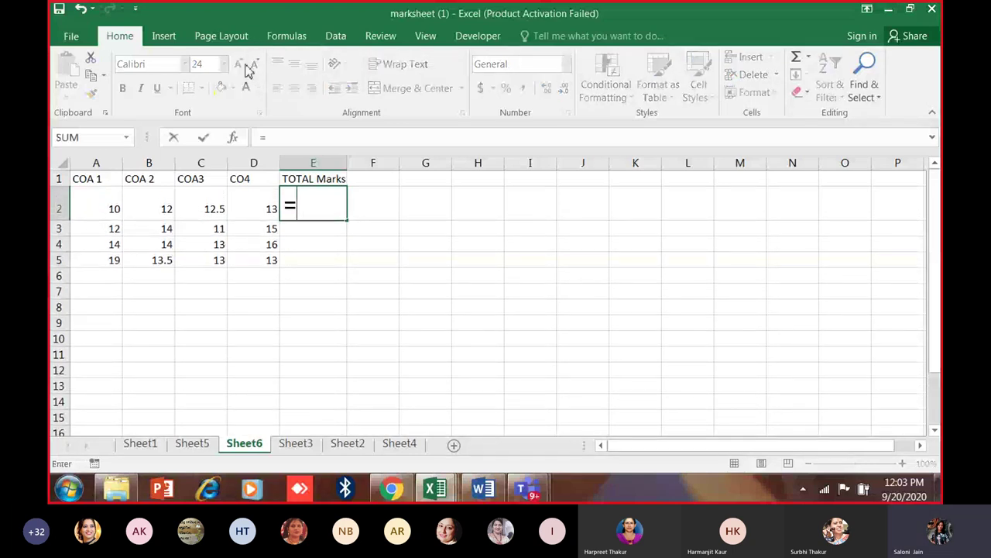
pyautogui.write('sum')
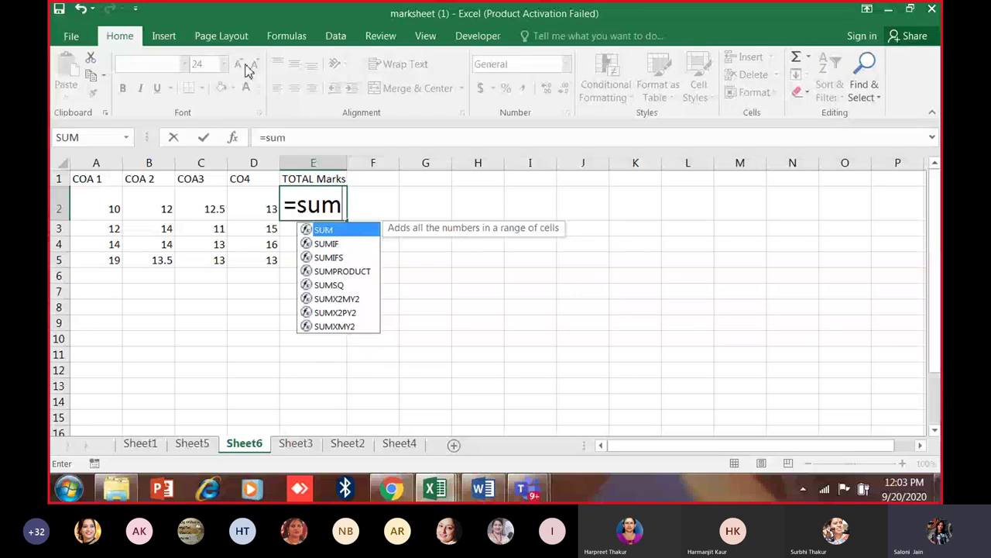
pyautogui.write('(large')
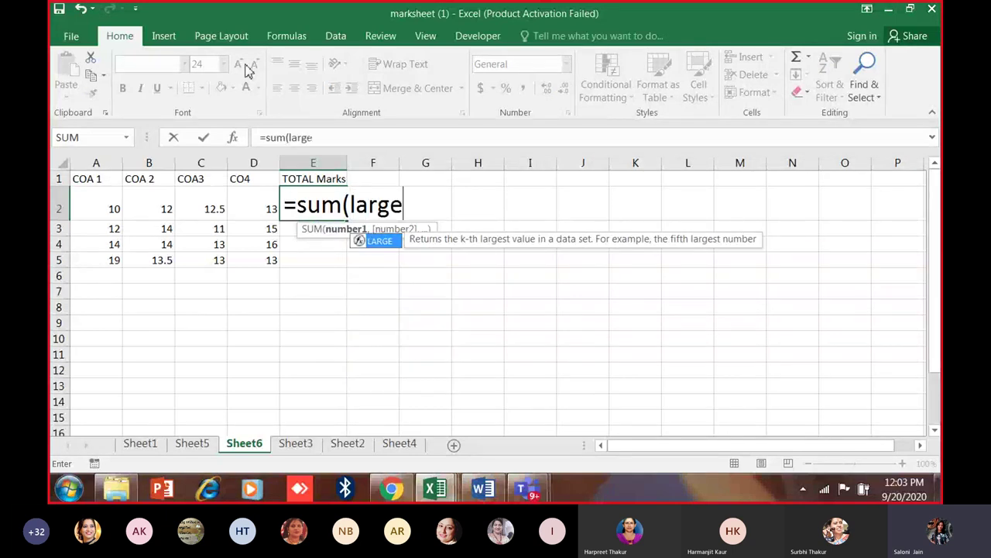
pyautogui.write('(')
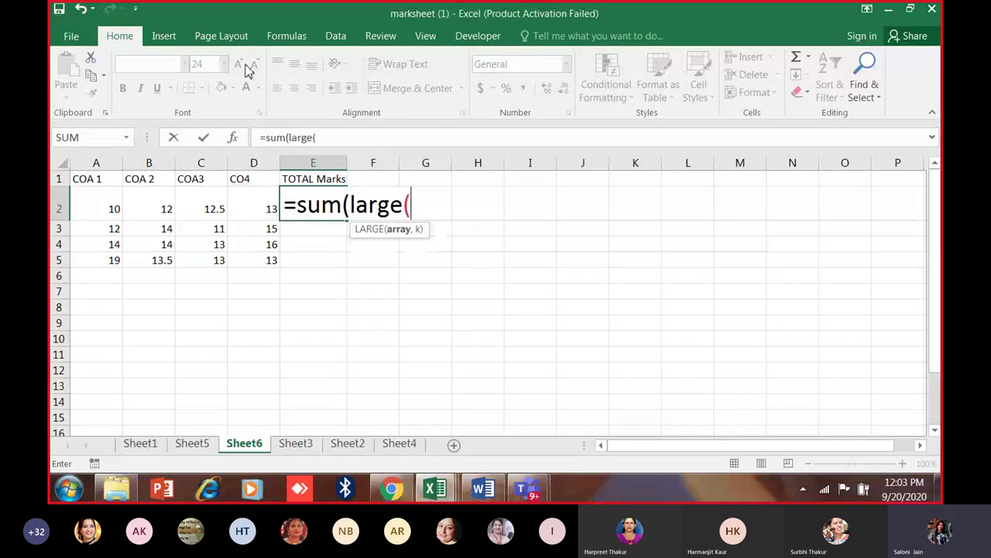
pyautogui.moveTo(108, 211); pyautogui.dragTo(267, 217)
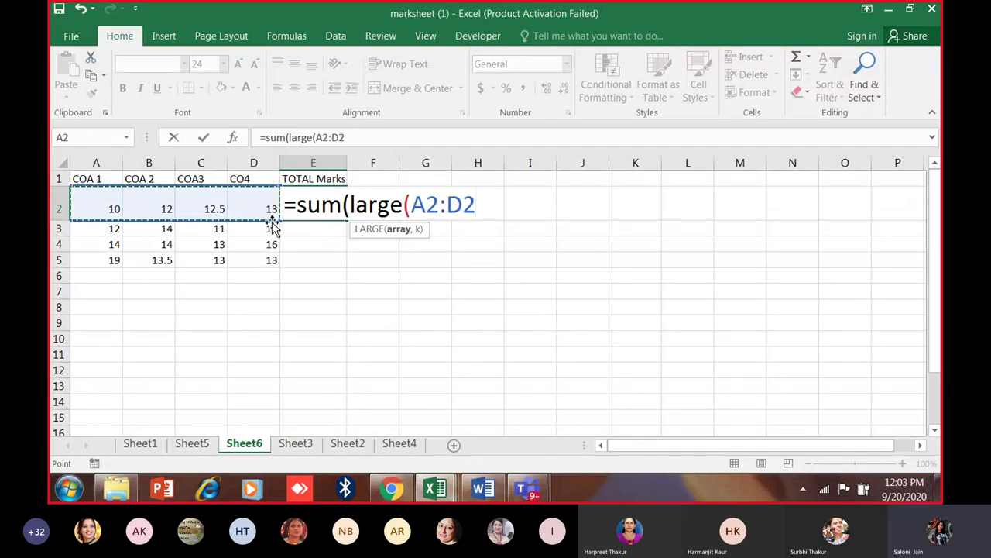
pyautogui.write('{')
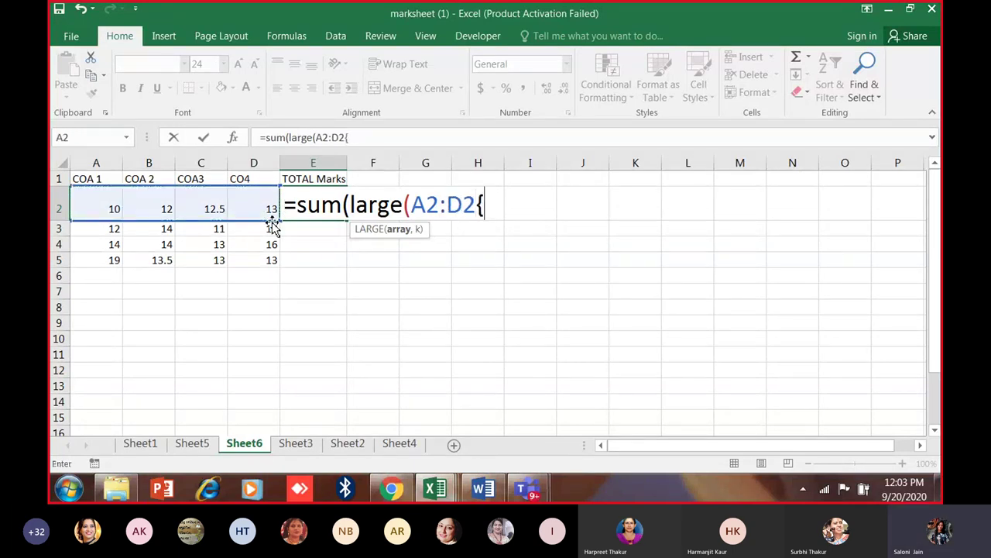
pyautogui.write('1,2,3')
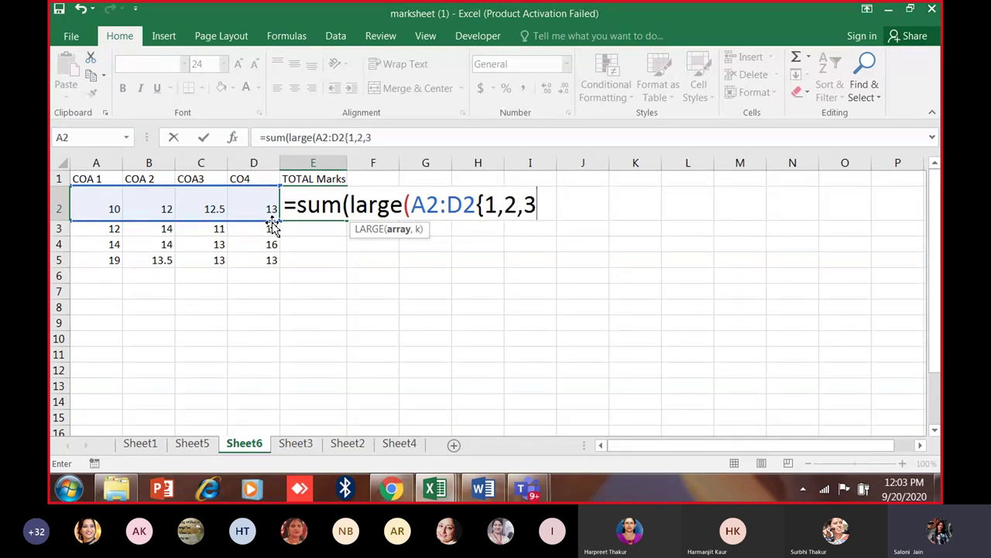
pyautogui.press('BackSpace')
pyautogui.press('BackSpace')
pyautogui.write('}))')
pyautogui.press('Return')
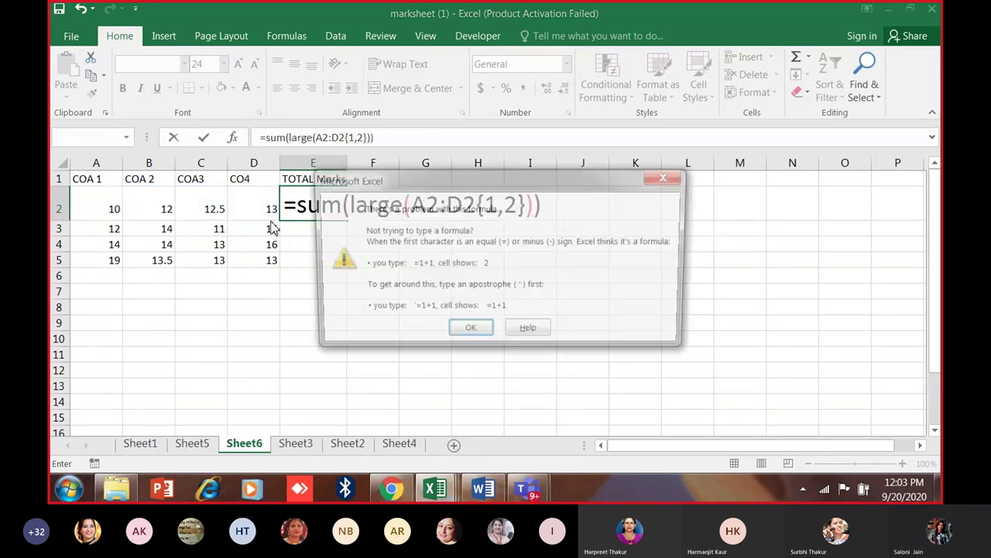
pyautogui.press('Return')
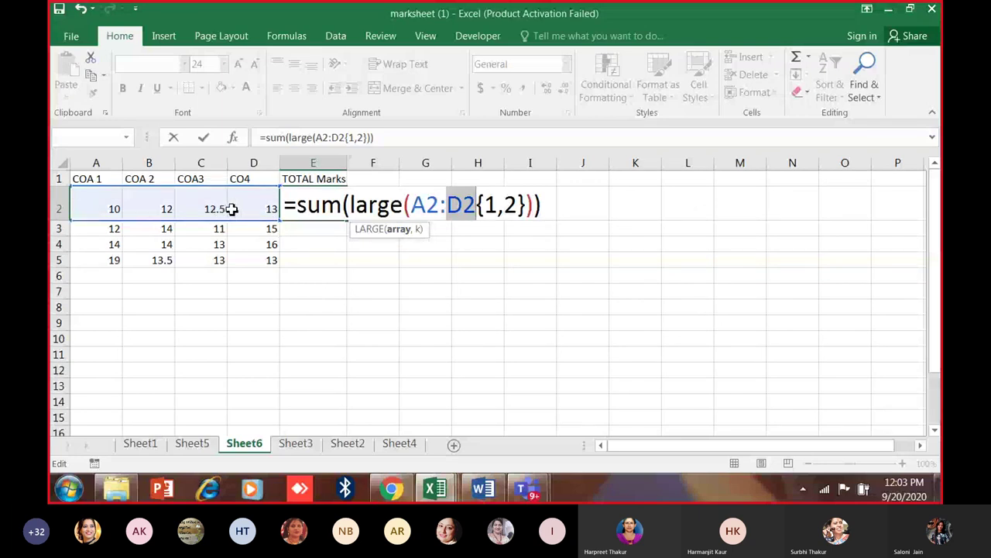
# Try adding 3 to the list of ranks in the E2 formula, and abandon the entry.
pyautogui.click(520, 204)
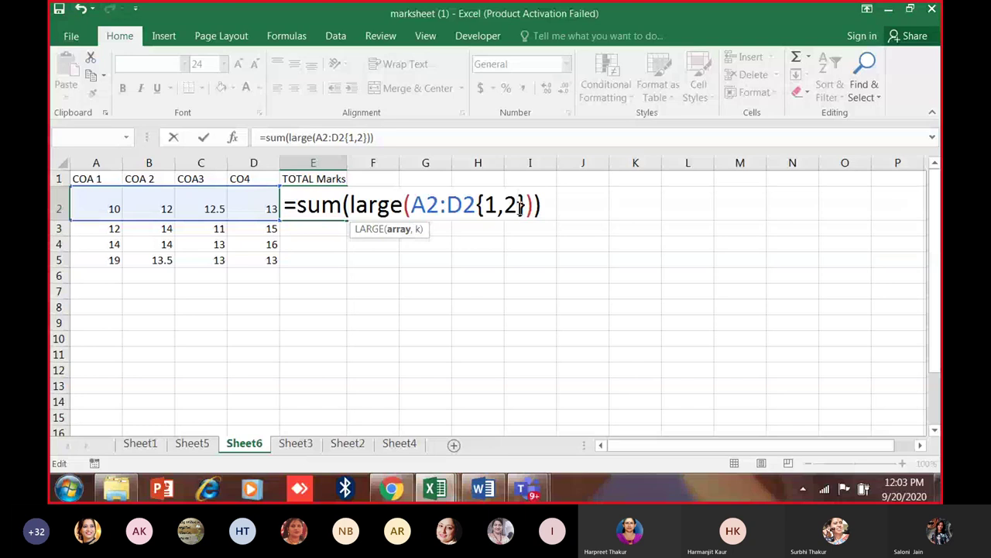
pyautogui.write(',3')
pyautogui.press('Return')
pyautogui.press('Return')
pyautogui.press('Escape')
pyautogui.write('=')
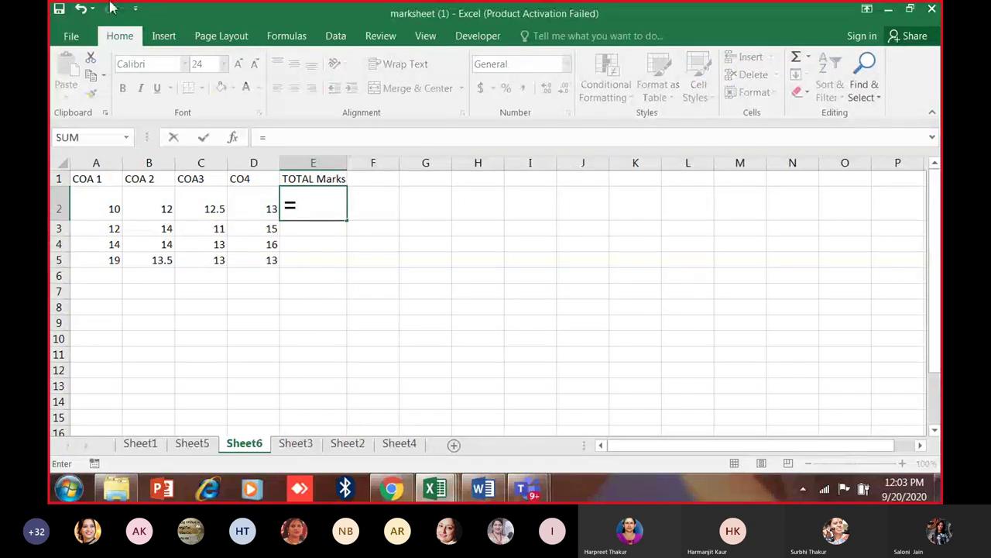
pyautogui.write('s')
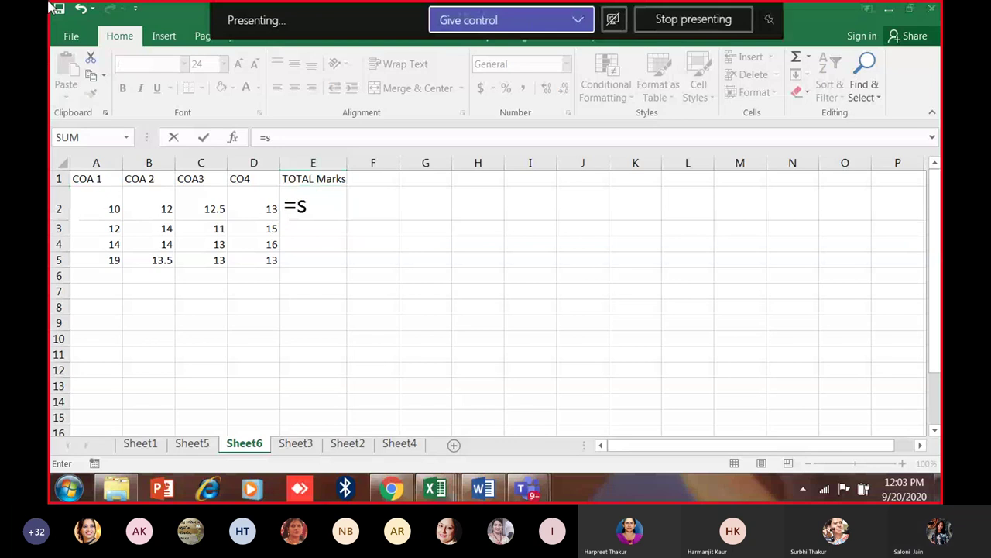
pyautogui.click(314, 201)
pyautogui.press('BackSpace')
pyautogui.press('BackSpace')
pyautogui.press('Return')
# Enter the formula =SUM(LARGE(A2:D2,{1,2})) in E2 to total the two highest marks of the first row.
pyautogui.click(314, 201)
pyautogui.write('=sum(')
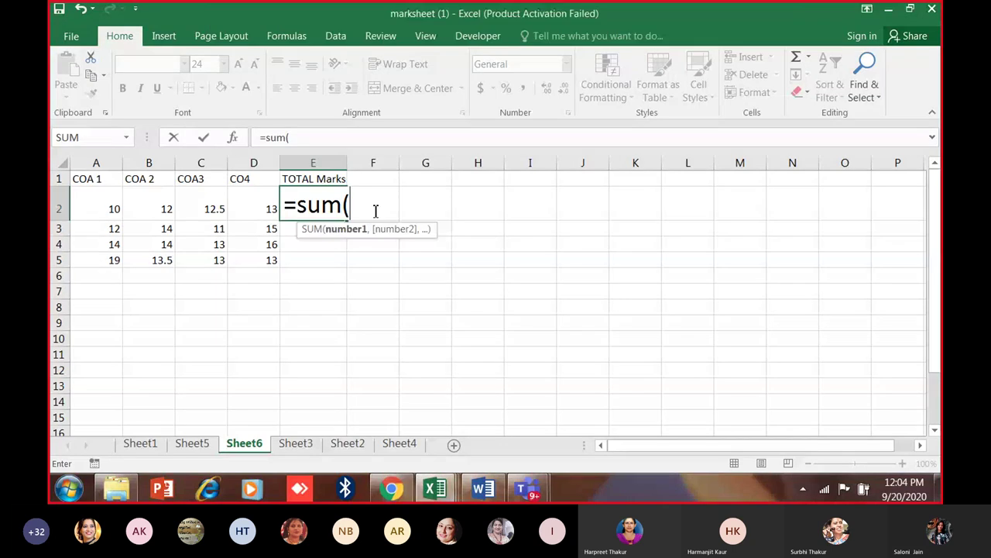
pyautogui.write('large(')
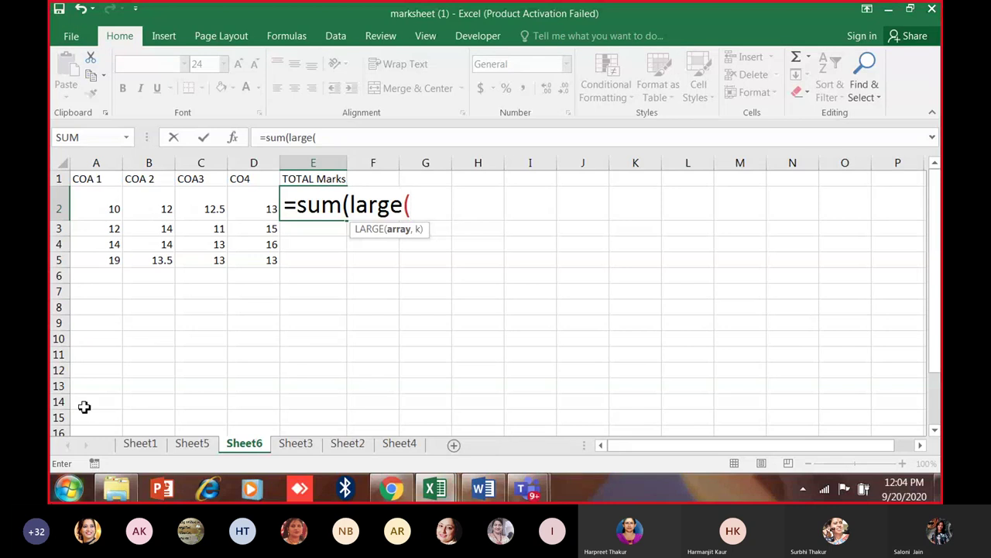
pyautogui.moveTo(116, 211); pyautogui.dragTo(247, 209)
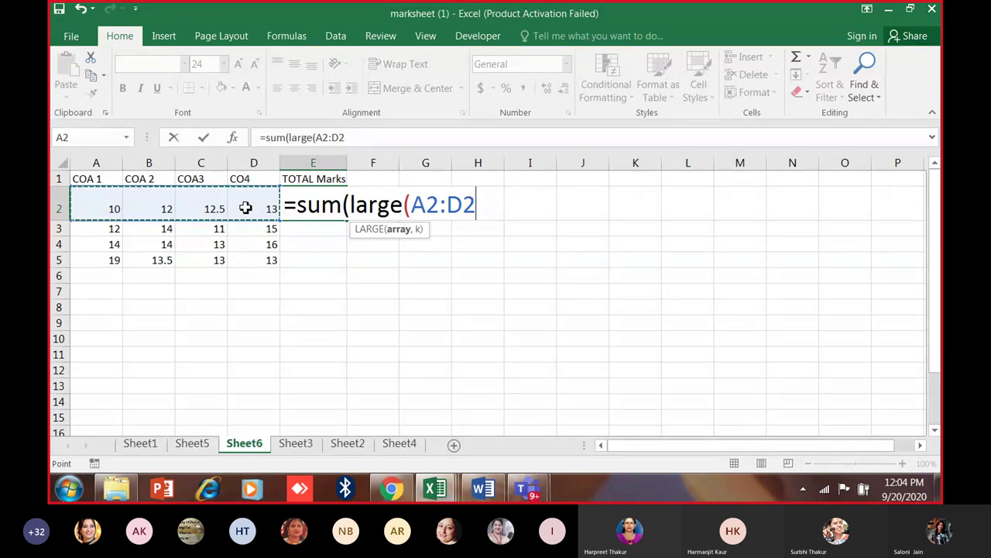
pyautogui.write(',{1,2,3')
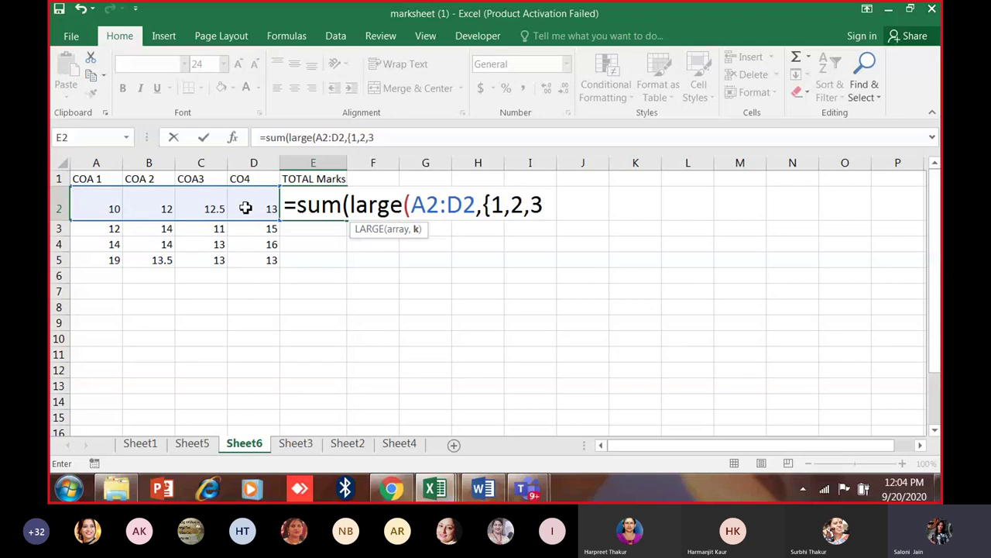
pyautogui.press('BackSpace')
pyautogui.press('BackSpace')
pyautogui.write('})')
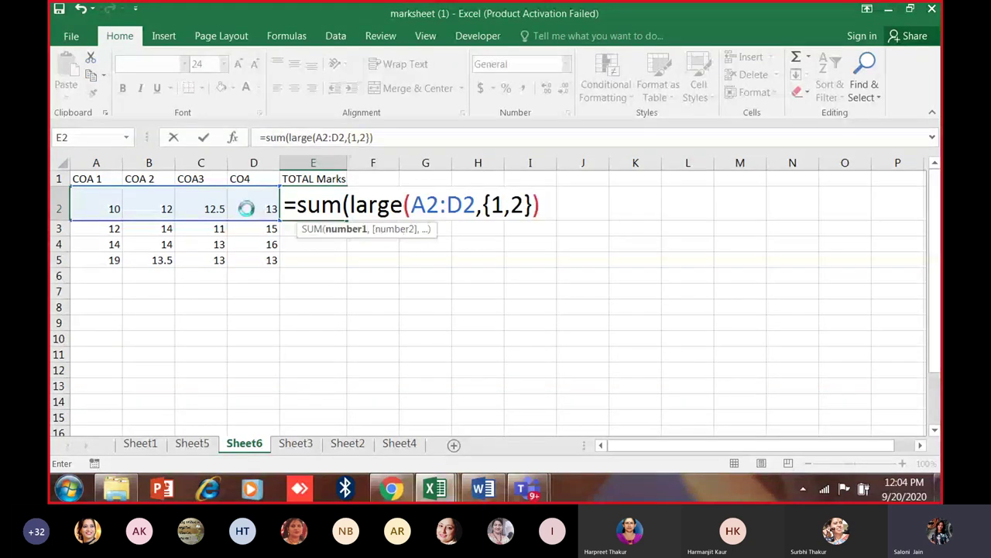
pyautogui.press('Return')
pyautogui.press('n')
pyautogui.press('Return')
pyautogui.write(')')
pyautogui.press('Return')
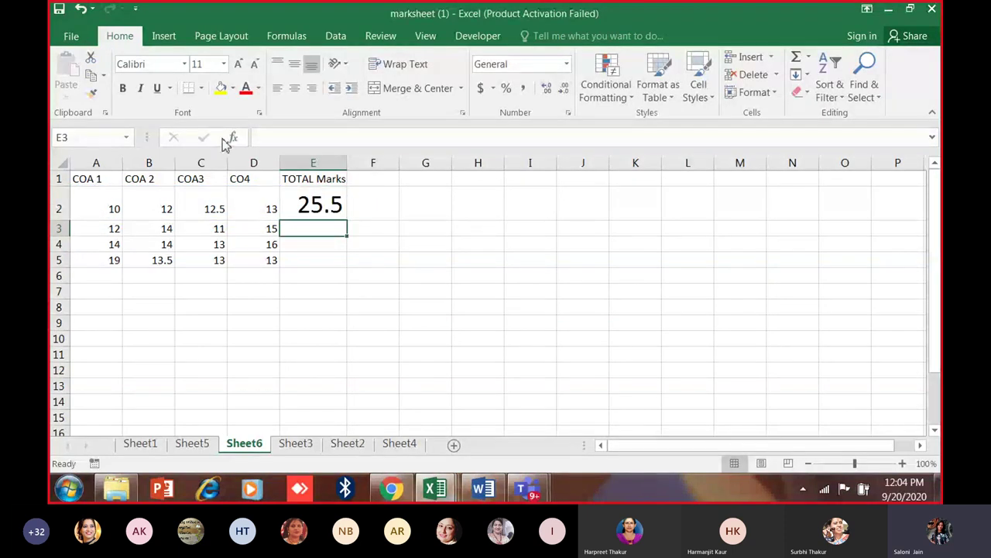
# Check the sum of the three highest marks in row 2 with =12+12.5+13 in E8, and clear that cell.
pyautogui.click(341, 199)
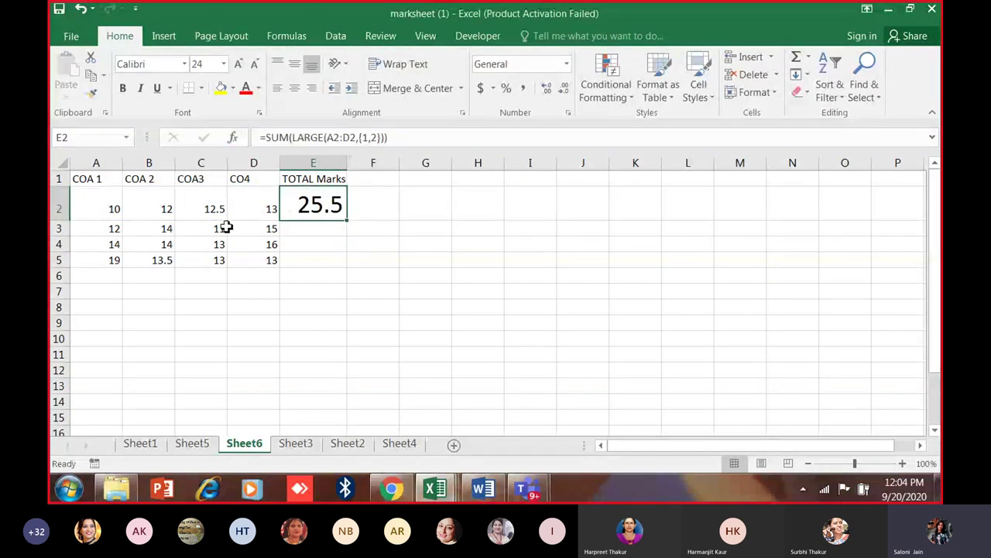
pyautogui.click(252, 209)
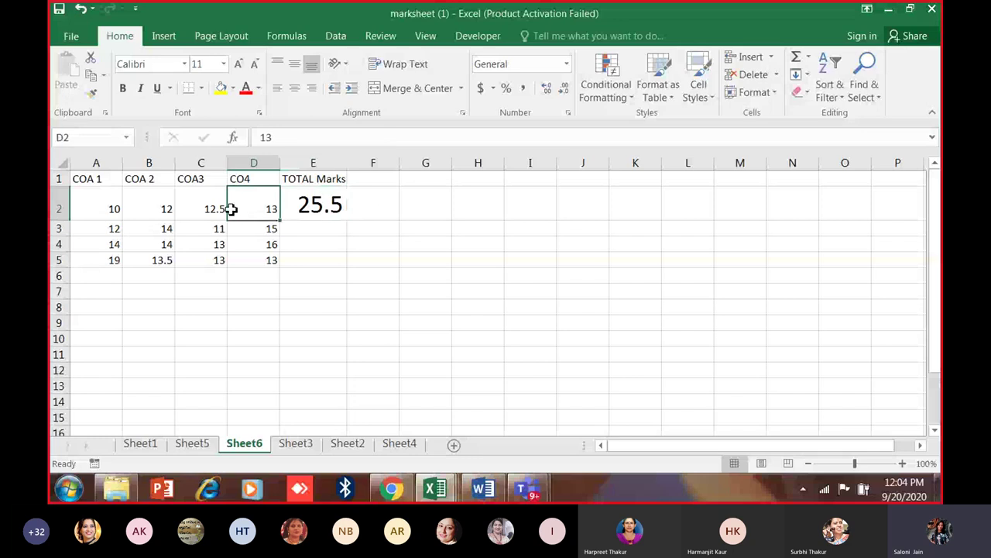
pyautogui.click(211, 213)
pyautogui.click(162, 216)
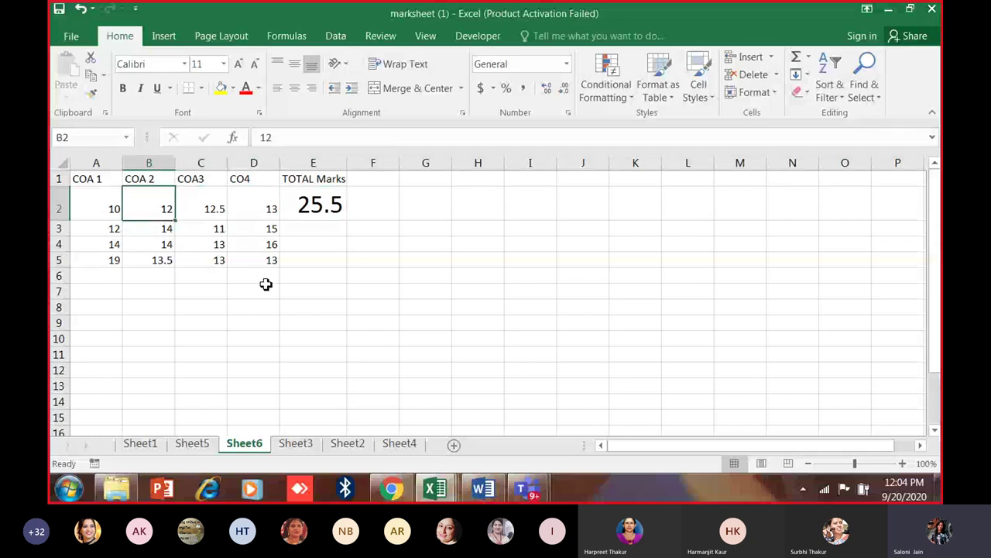
pyautogui.click(323, 310)
pyautogui.write('=')
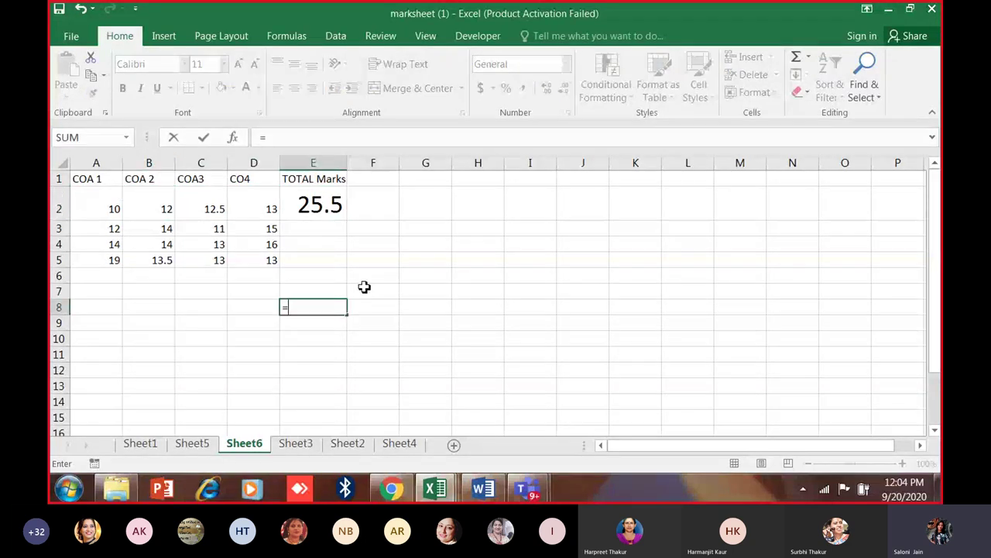
pyautogui.write('12+12.5+13')
pyautogui.press('Return')
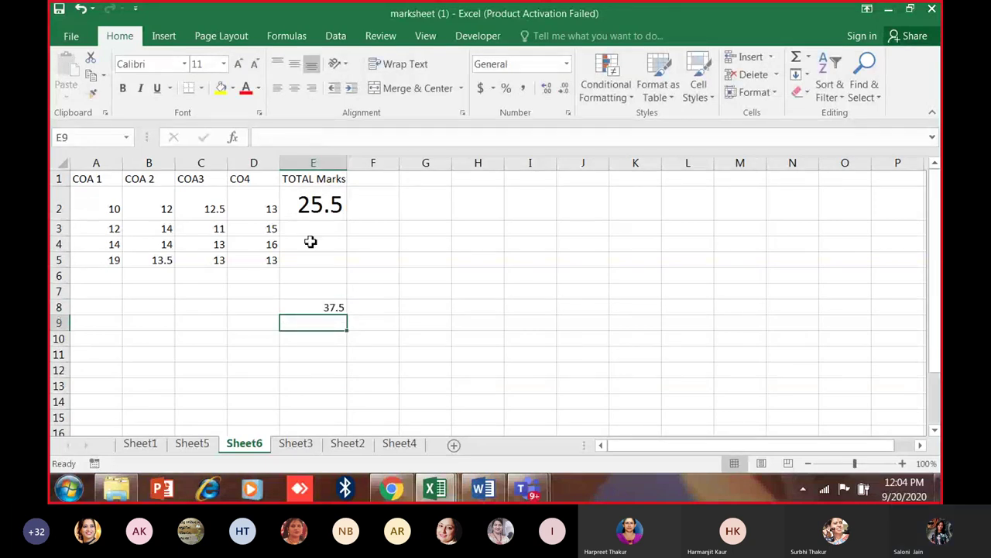
pyautogui.press('Up')
pyautogui.press('Delete')
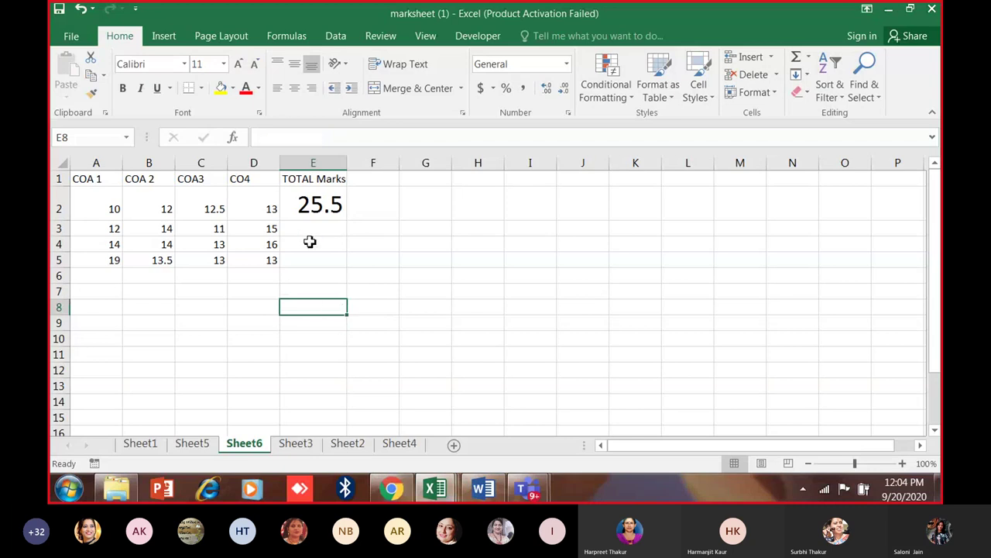
# Extend the rank list in the E2 formula to {1,2,3} so it totals the three highest marks.
pyautogui.click(316, 211)
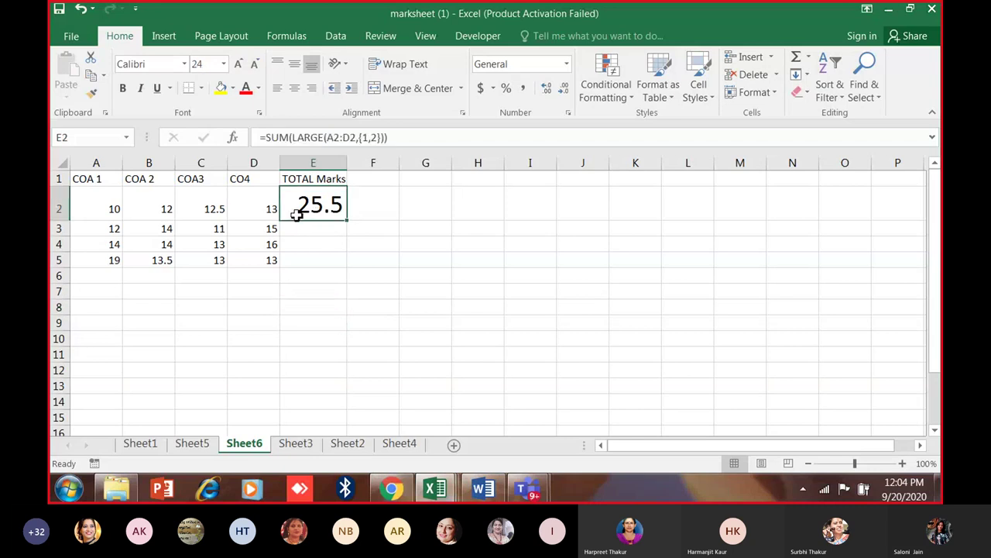
pyautogui.click(384, 137)
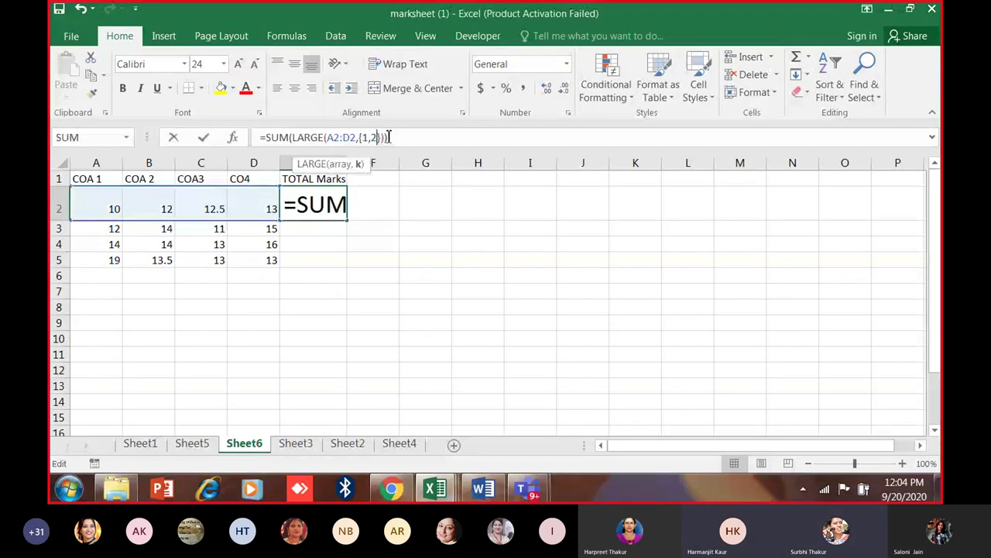
pyautogui.write(',3')
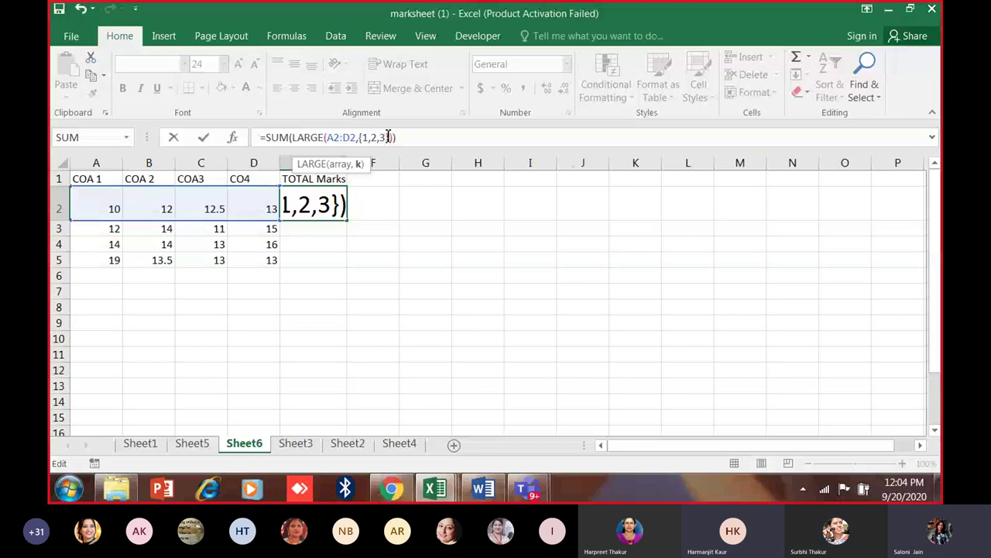
pyautogui.press('Return')
pyautogui.click(324, 204)
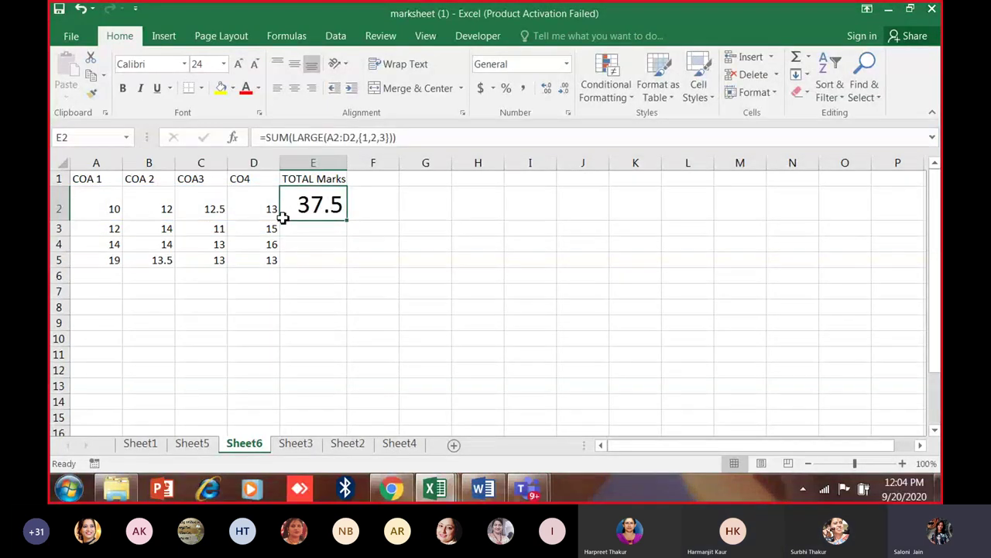
# Review the formula in E2 against the marks in B2 to D2.
pyautogui.doubleClick(331, 214)
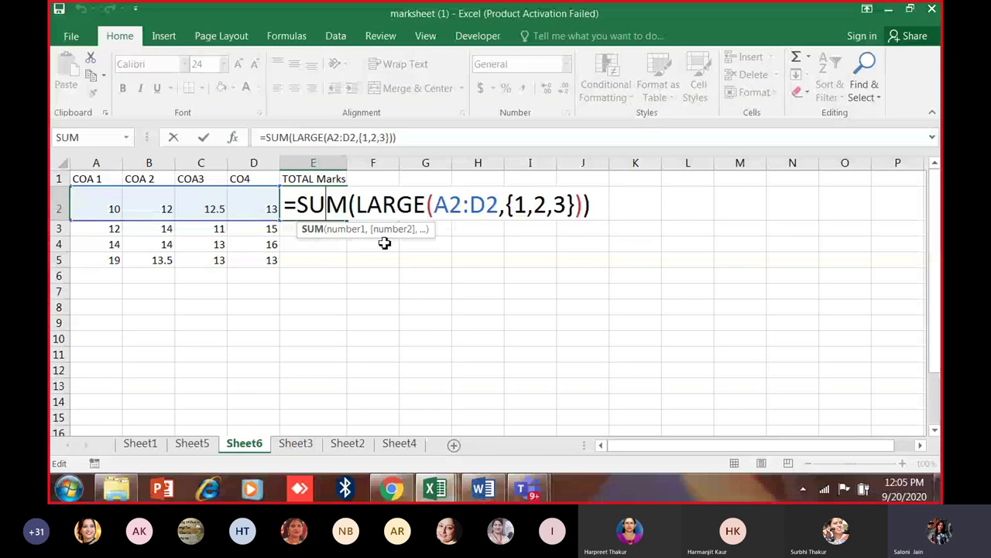
pyautogui.press('Return')
pyautogui.moveTo(154, 207); pyautogui.dragTo(259, 210)
pyautogui.click(320, 205)
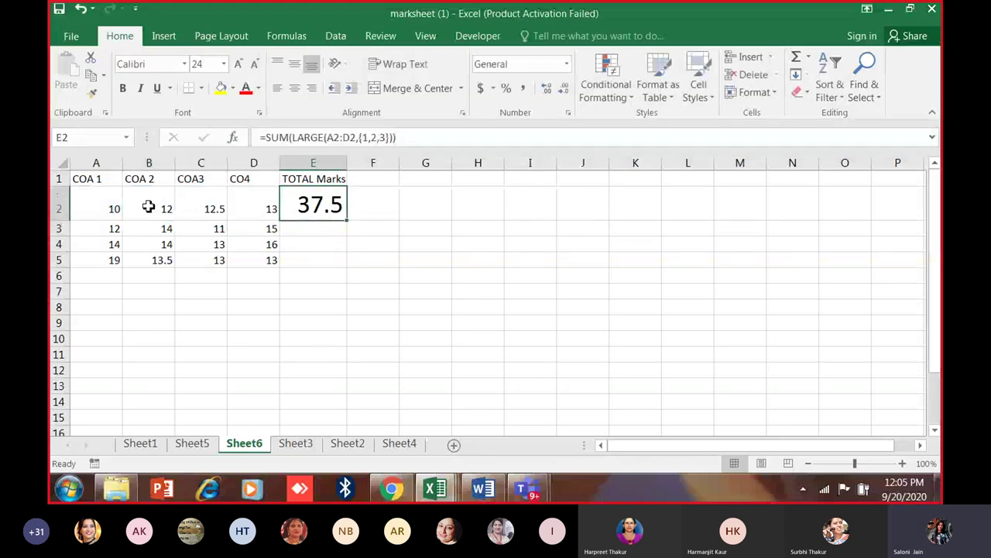
# Reduce the rank list in the E2 formula to {1,2}, and check it against the marks in C2 and D2.
pyautogui.click(386, 137)
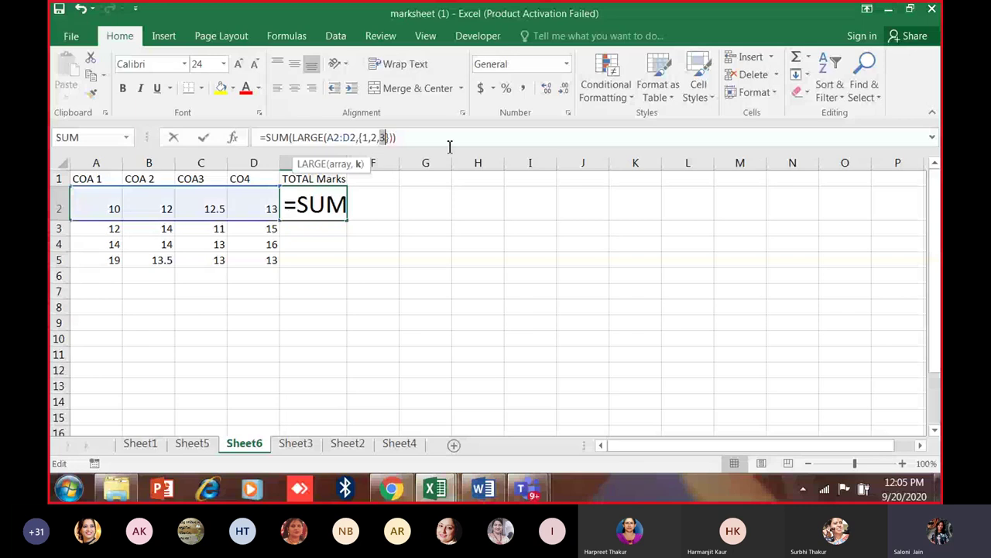
pyautogui.press('BackSpace')
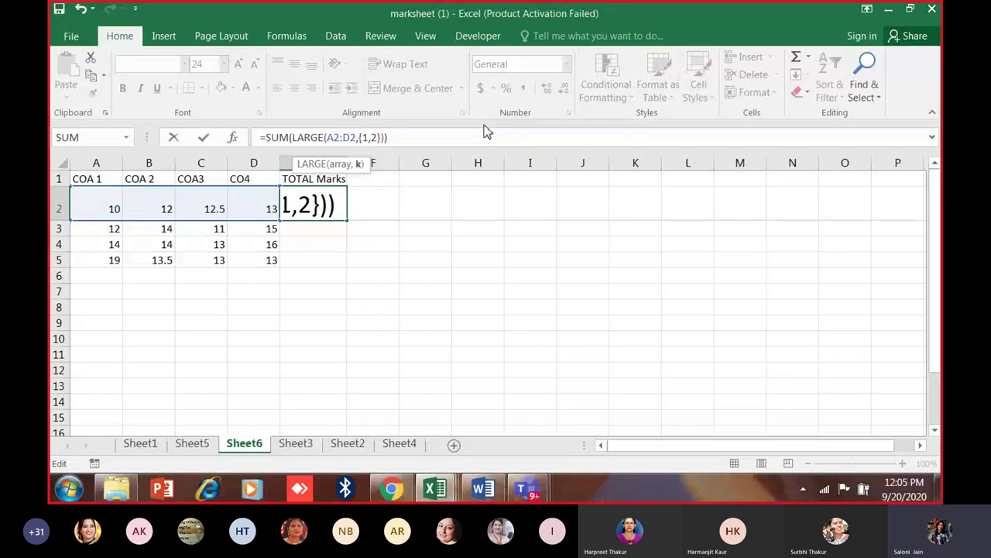
pyautogui.press('Return')
pyautogui.click(217, 196)
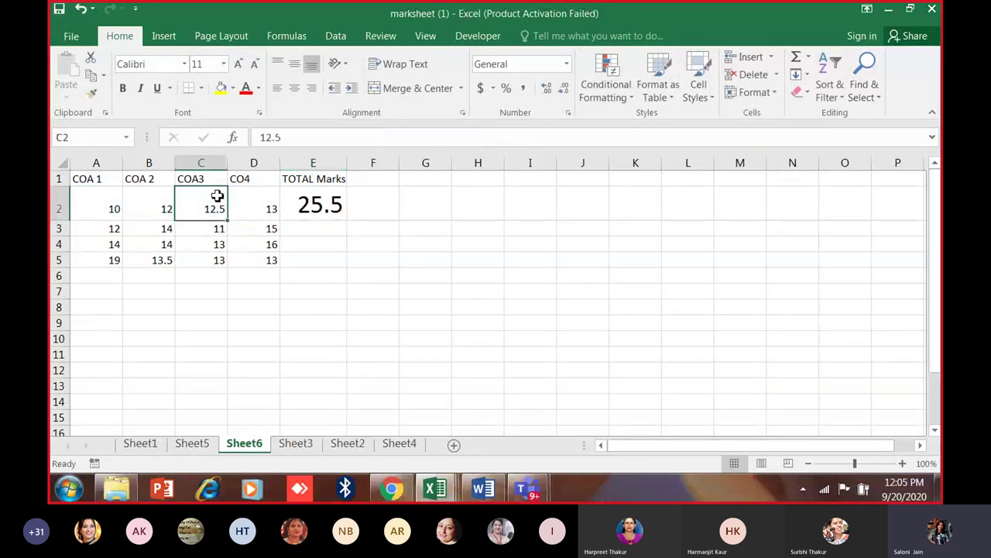
pyautogui.click(236, 202)
pyautogui.click(301, 200)
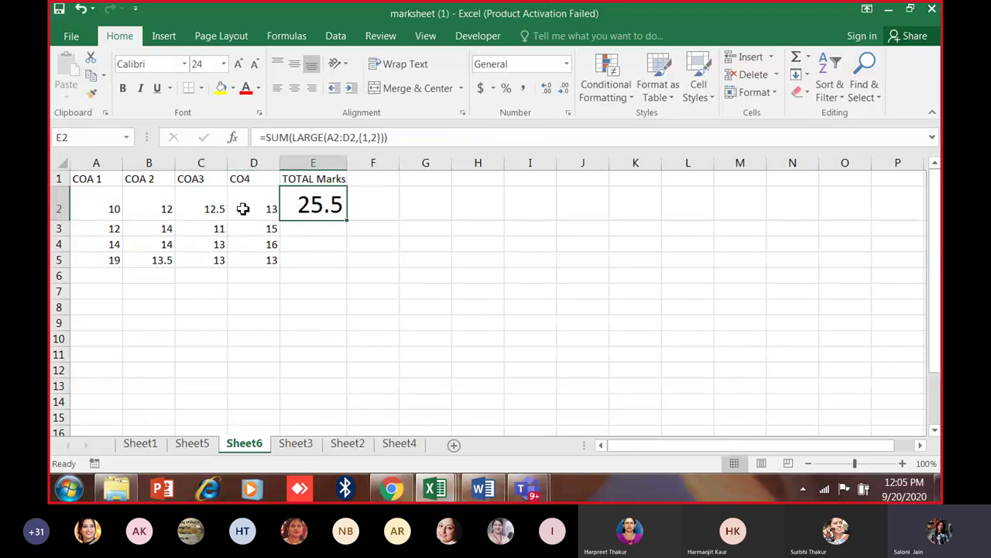
# Inspect the E2 formula, clear the cell, and restore =SUM(LARGE(A2:D2,{1,2})) in it.
pyautogui.moveTo(348, 223); pyautogui.dragTo(316, 210)
pyautogui.doubleClick(316, 211)
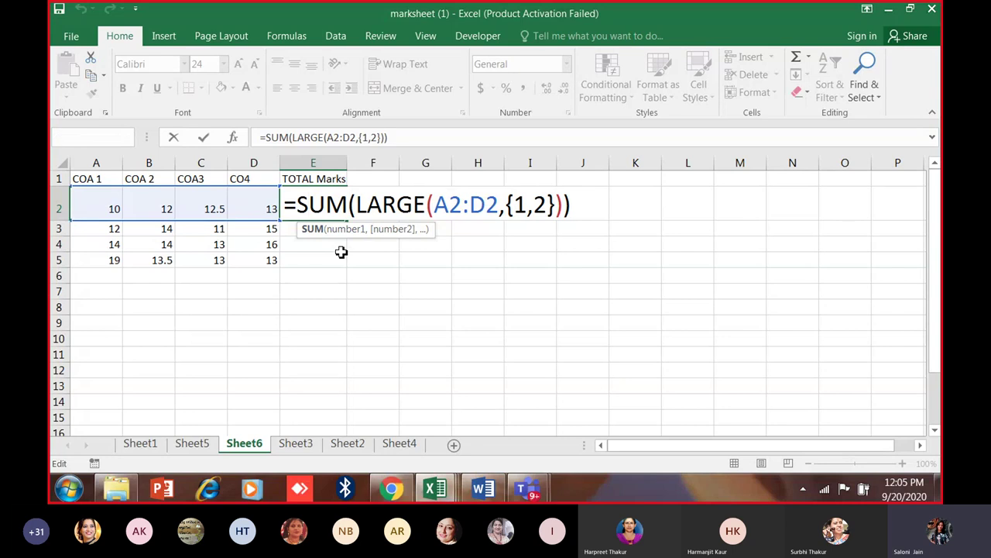
pyautogui.hotkey('ctrl', 'Return')
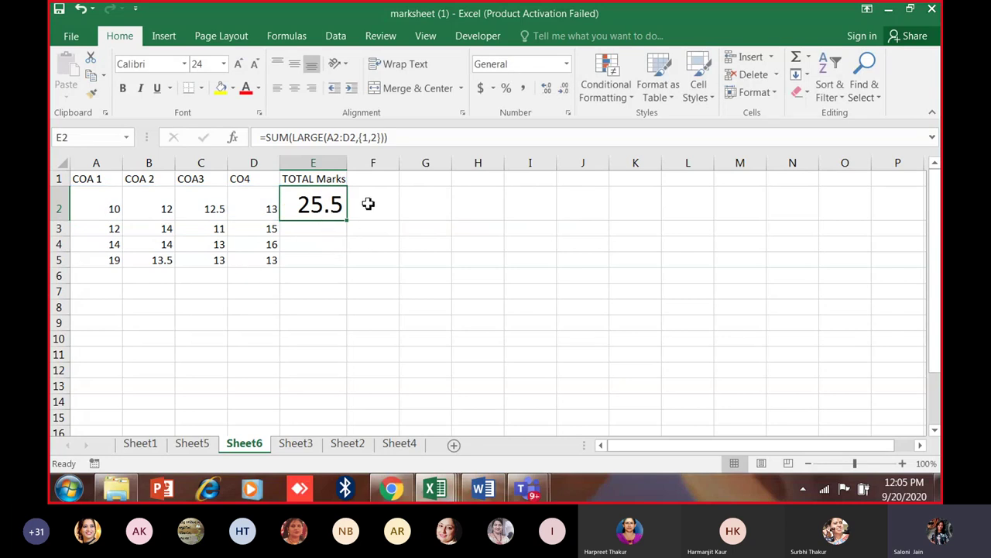
pyautogui.press('Delete')
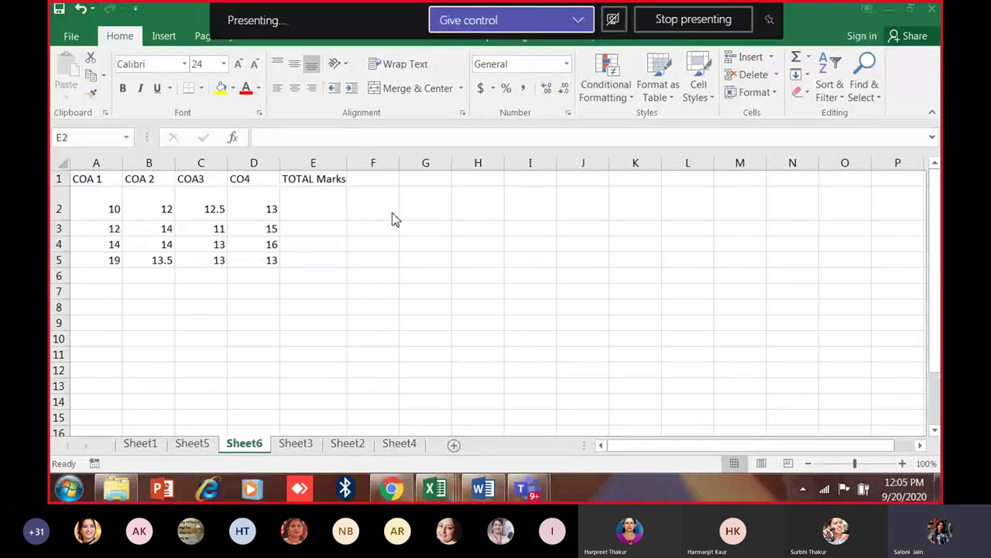
pyautogui.click(332, 208)
pyautogui.write('=SUM(LARGE(A2:D2,{1,2}))')
# Replace the COA 2 mark in B2 with the absent entry ab.
pyautogui.click(232, 214)
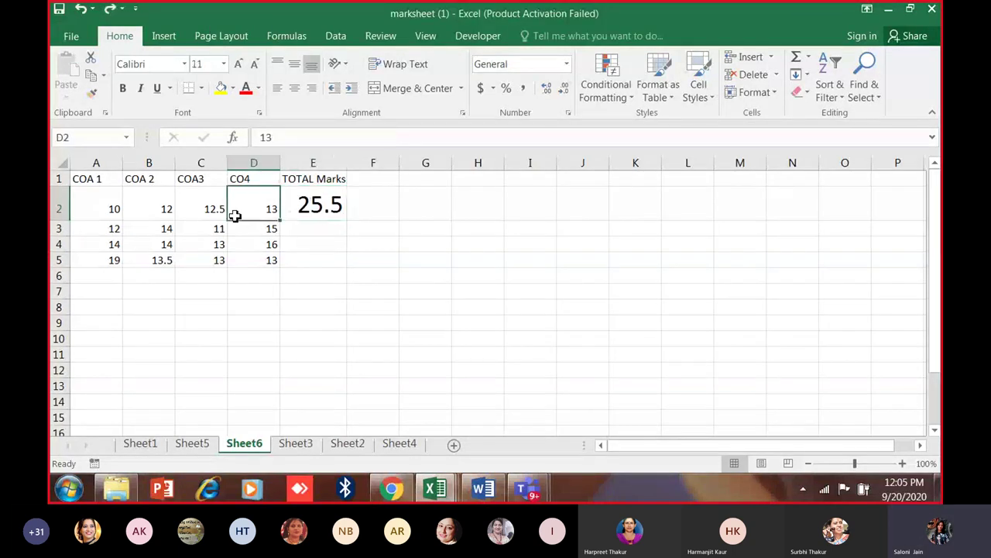
pyautogui.click(166, 212)
pyautogui.write('ab')
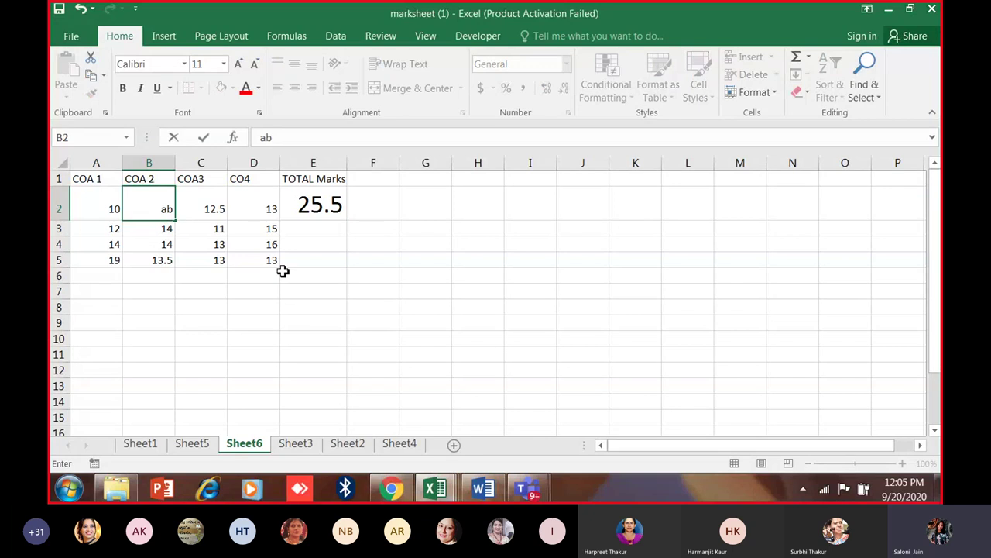
pyautogui.click(288, 273)
# Check how the total in E2 handles the text entry in B2.
pyautogui.click(304, 215)
pyautogui.click(172, 216)
pyautogui.click(298, 195)
pyautogui.click(139, 210)
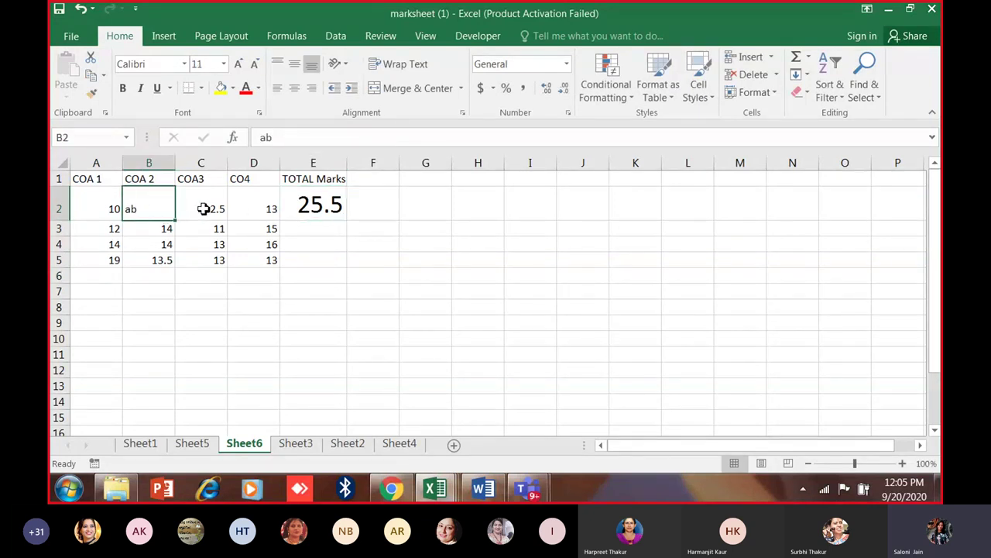
pyautogui.click(331, 204)
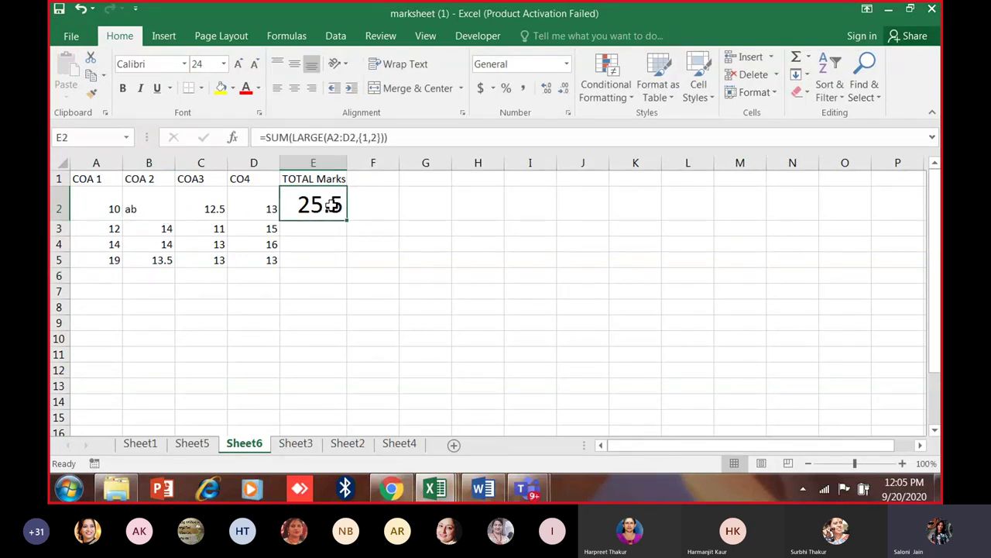
pyautogui.click(155, 211)
pyautogui.click(313, 214)
# Replace the COA 2 mark in B3 with ab.
pyautogui.click(310, 235)
pyautogui.click(155, 229)
pyautogui.write('ab')
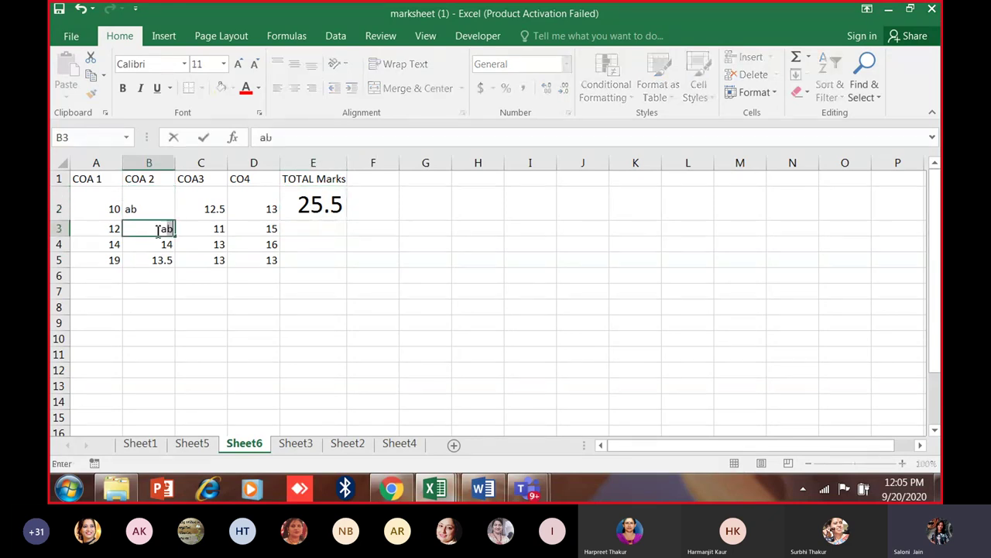
# Try totalling row 3 in E3 with =A3+B3+C3+D3, and clear that cell.
pyautogui.click(314, 236)
pyautogui.write('=')
pyautogui.press('Left')
pyautogui.press('Left')
pyautogui.press('Left')
pyautogui.press('Left')
pyautogui.write('+')
pyautogui.press('Left')
pyautogui.press('Left')
pyautogui.press('Left')
pyautogui.write('+')
pyautogui.press('Left')
pyautogui.press('Left')
pyautogui.write('+')
pyautogui.press('Left')
pyautogui.press('Return')
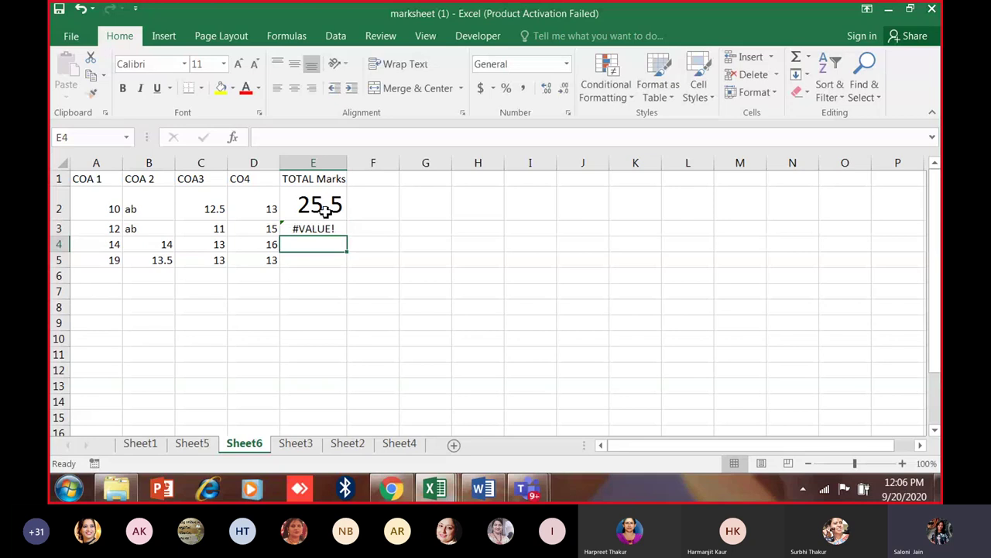
pyautogui.click(323, 228)
pyautogui.press('Delete')
# Examine the SUM and LARGE formula in E2 and its list of ranks {1,2}.
pyautogui.click(319, 203)
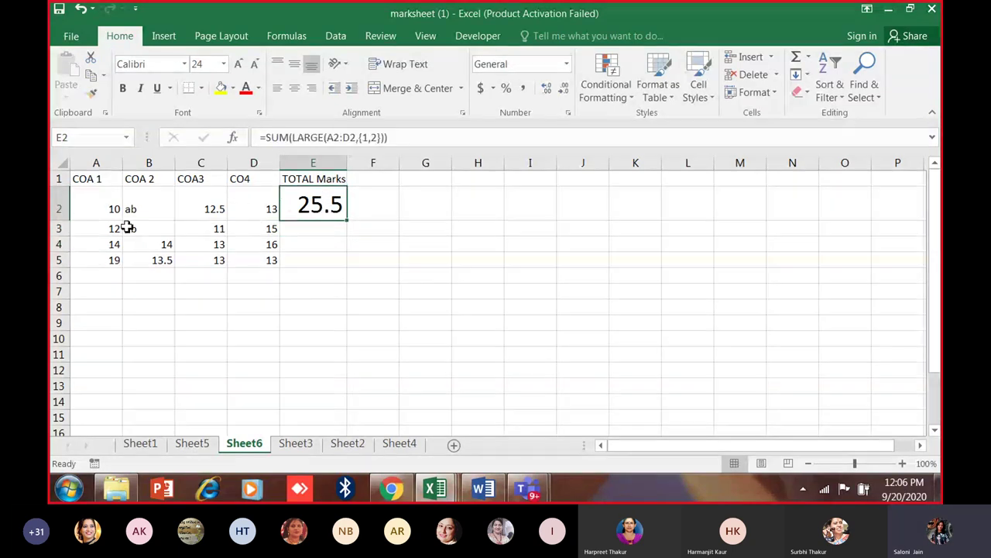
pyautogui.doubleClick(323, 204)
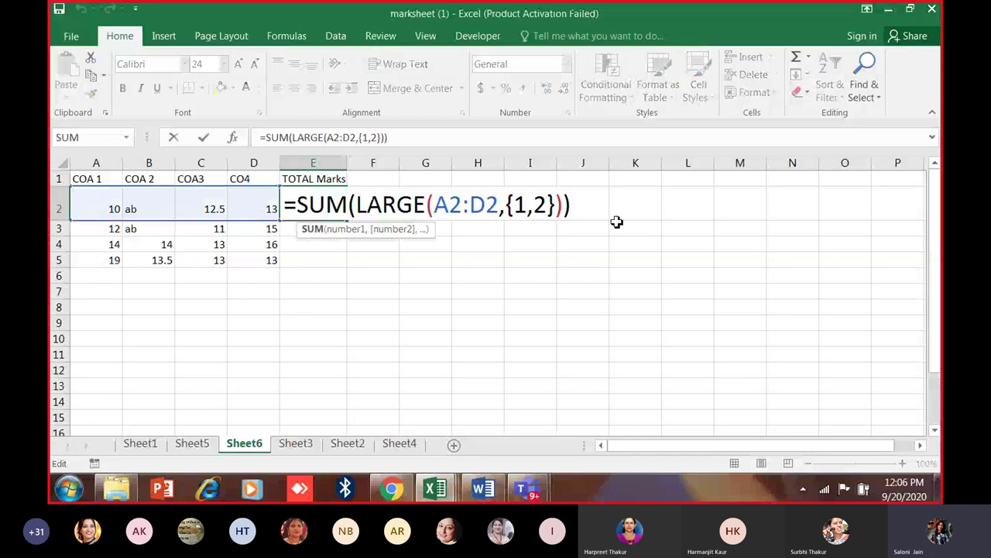
pyautogui.click(505, 256)
pyautogui.click(323, 204)
pyautogui.doubleClick(322, 203)
pyautogui.moveTo(514, 205); pyautogui.dragTo(547, 205)
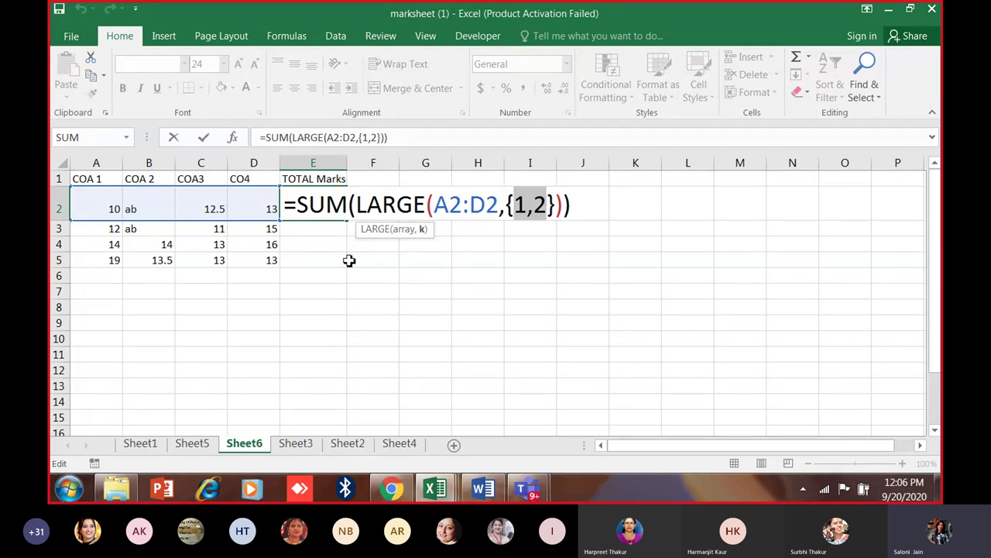
pyautogui.press('Escape')
# Replace the E2 formula with =sum(A2:B2)+large(C2:D2,{1}) to add COA 1, COA 2 and the higher of the last two marks.
pyautogui.press('Delete')
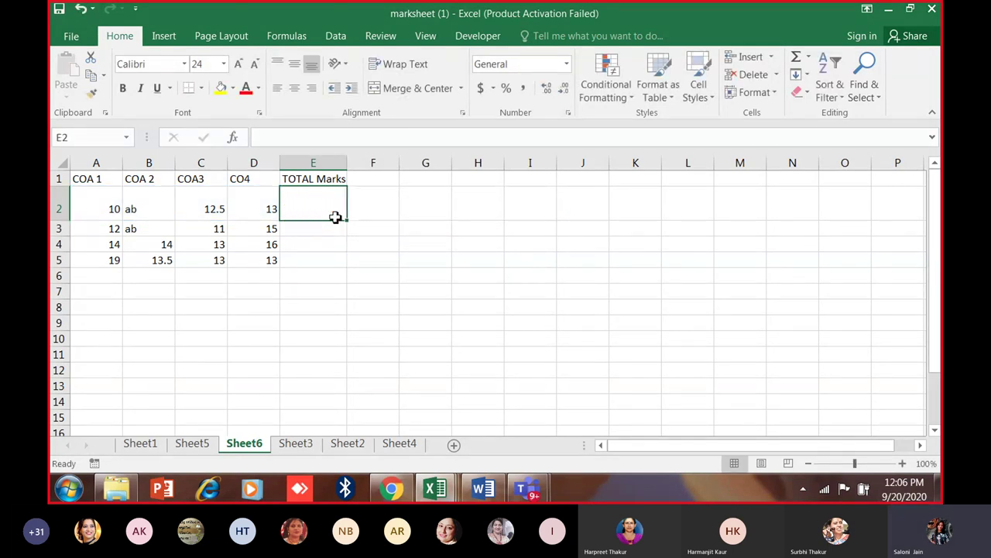
pyautogui.write('=')
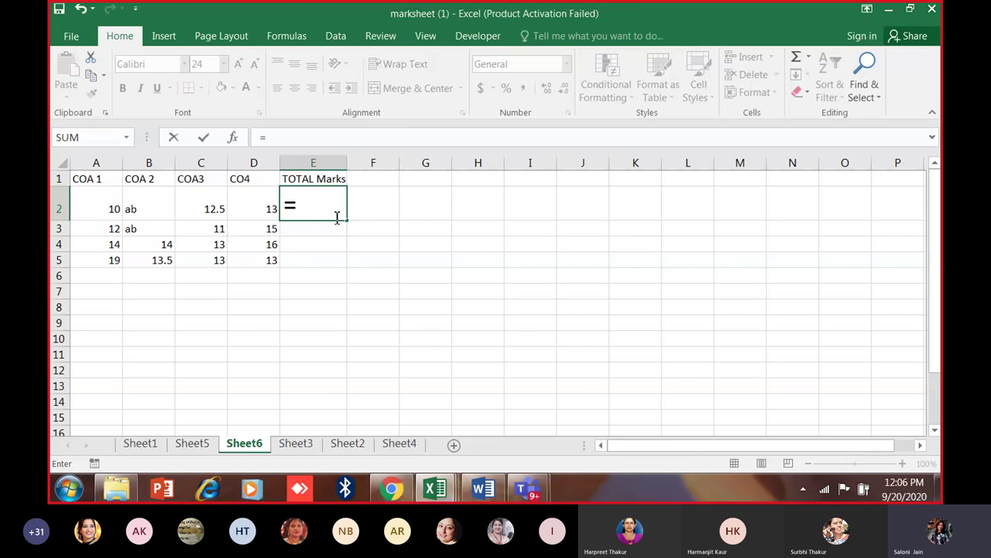
pyautogui.write('sum(')
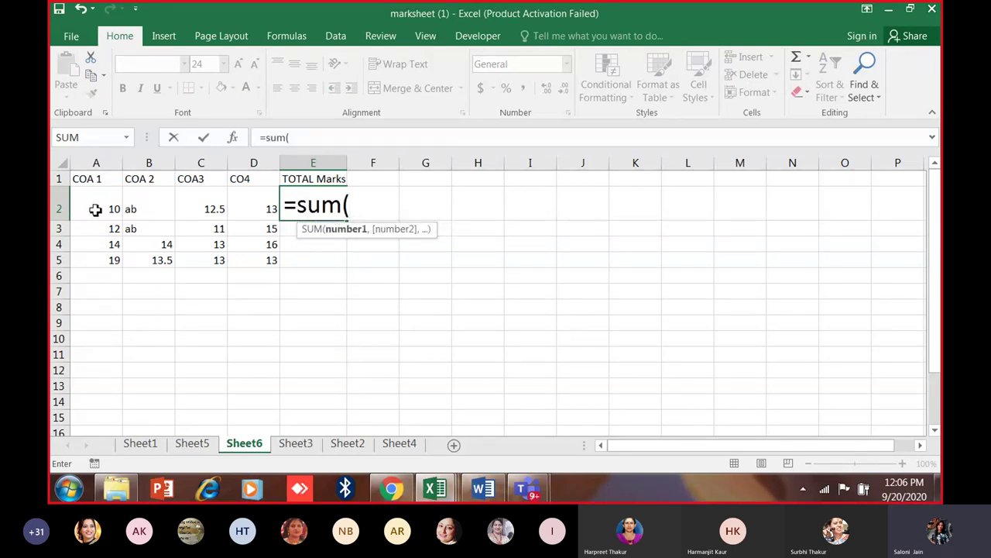
pyautogui.moveTo(106, 207); pyautogui.dragTo(137, 213)
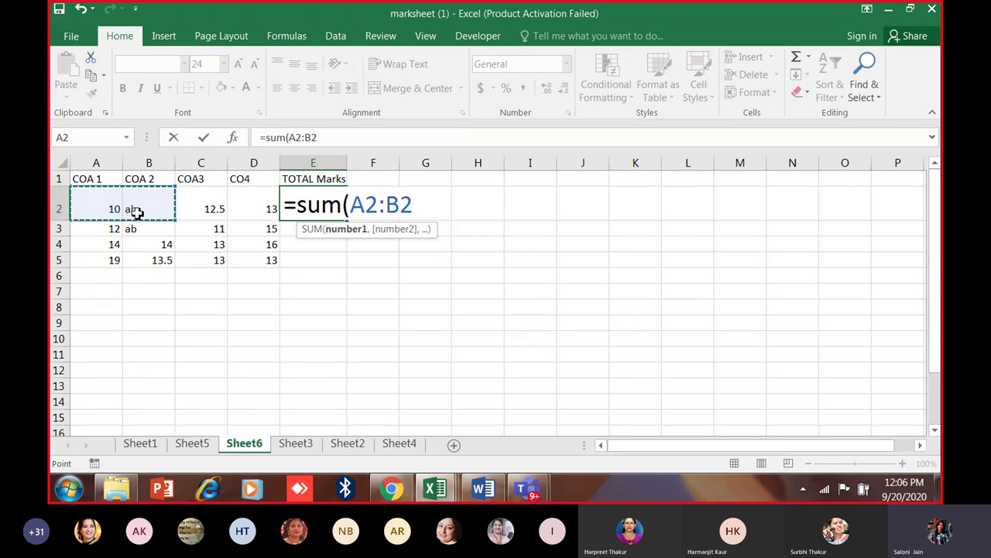
pyautogui.write(')')
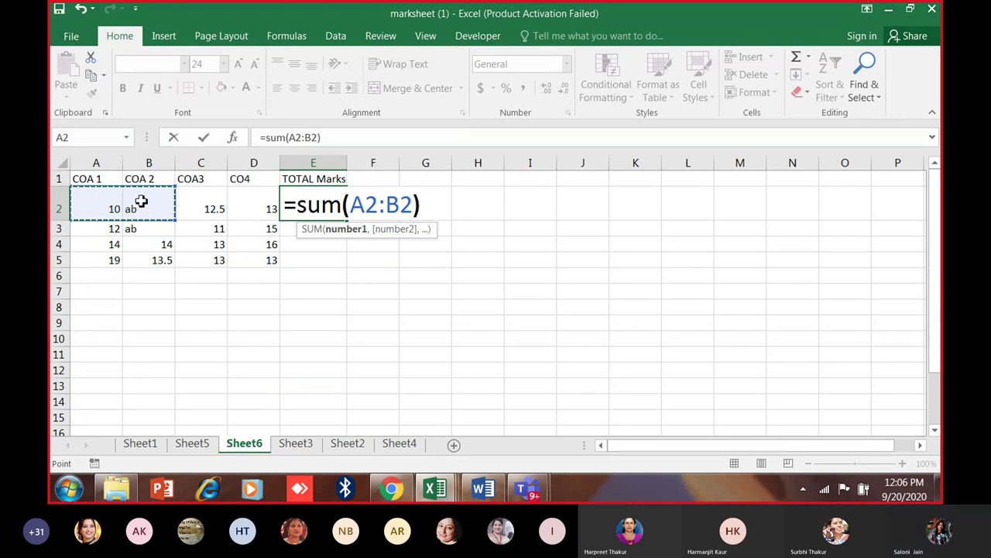
pyautogui.write('+lar')
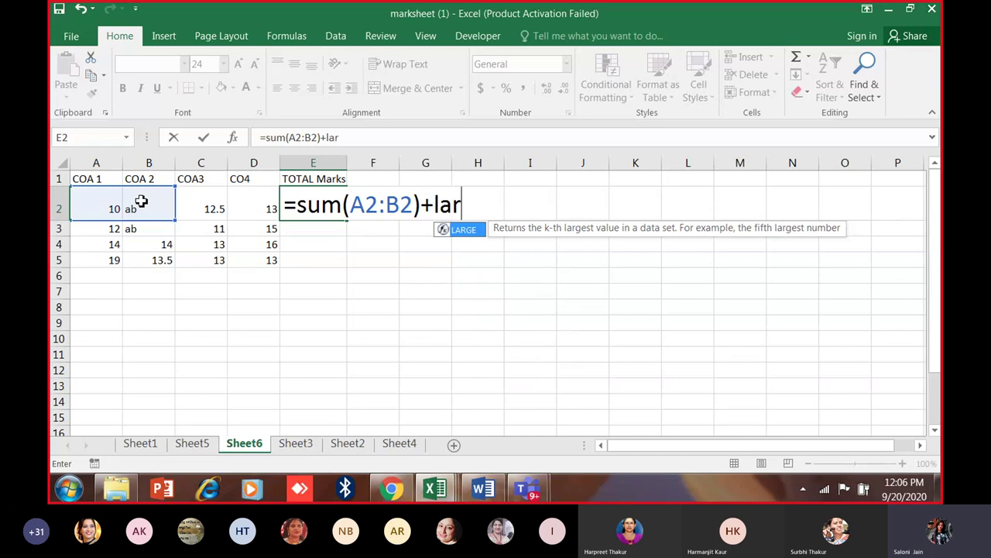
pyautogui.write('ge(')
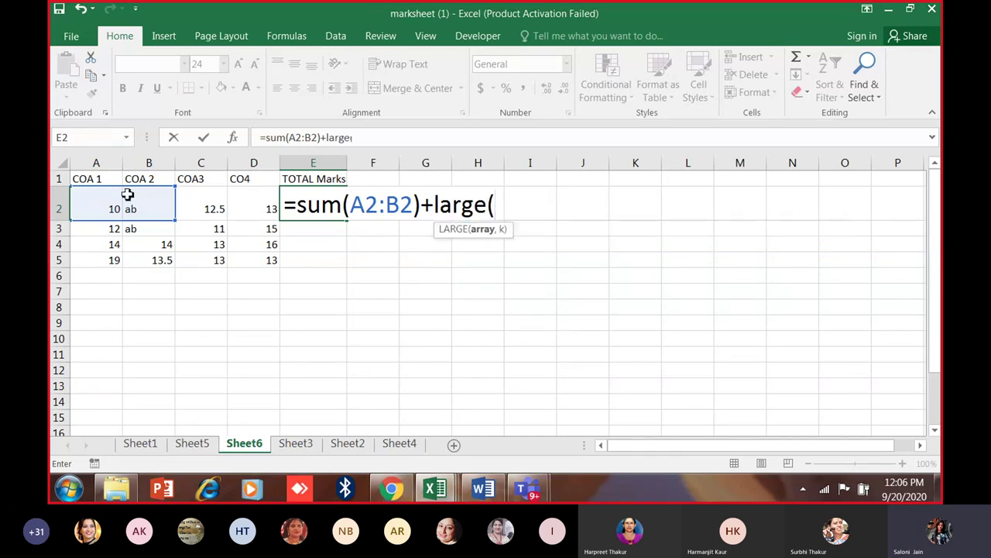
pyautogui.moveTo(213, 207); pyautogui.dragTo(261, 206)
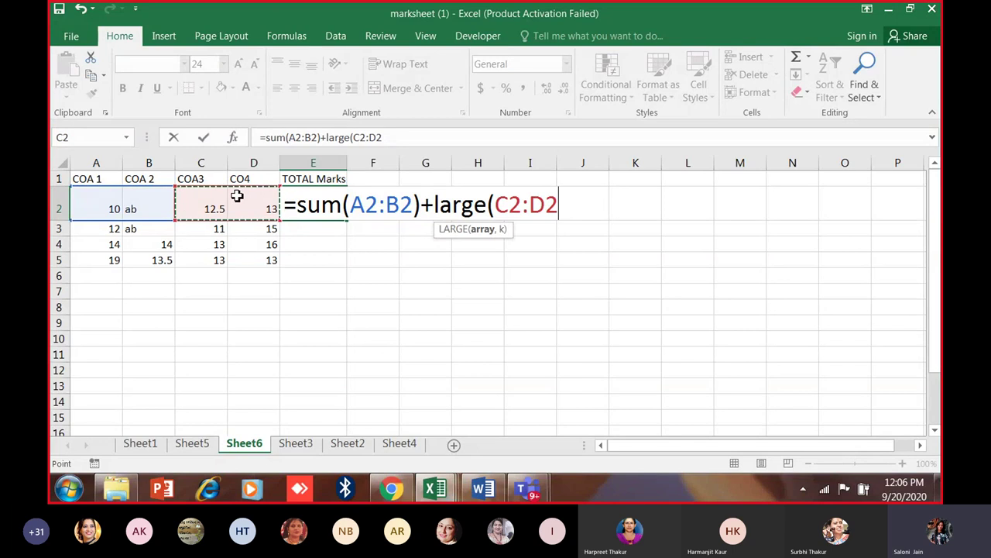
pyautogui.write(',{1})')
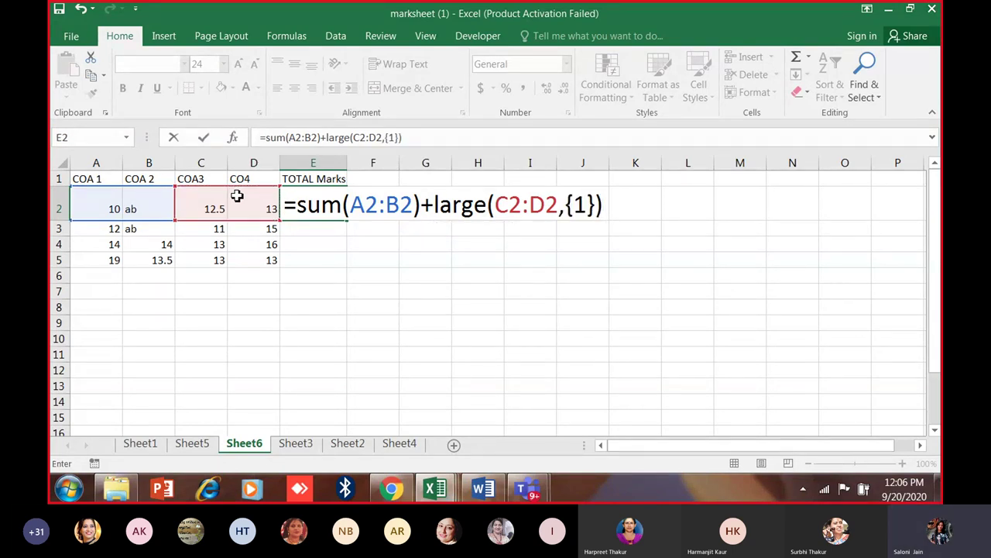
pyautogui.press('Return')
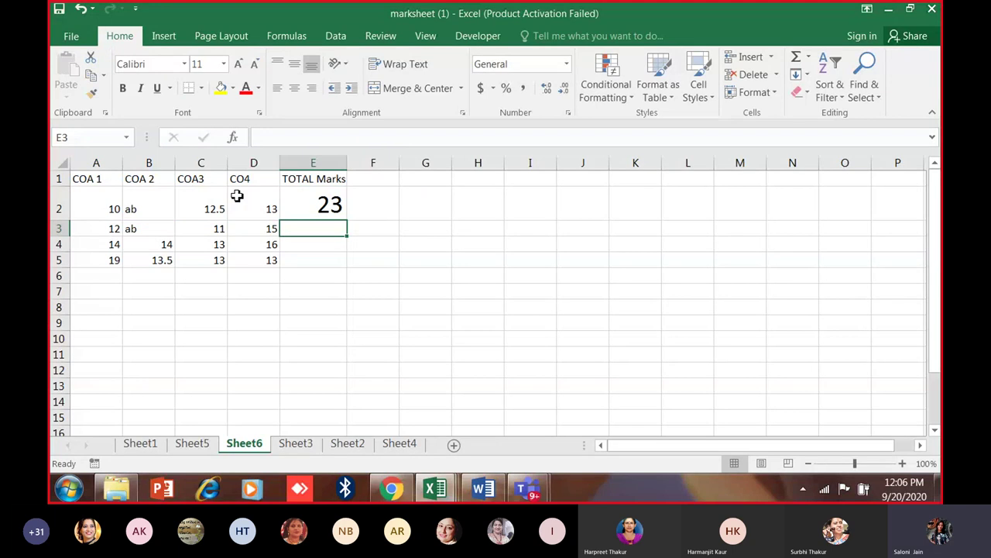
# Check the new E2 formula against the entries in A2 and B2.
pyautogui.click(296, 210)
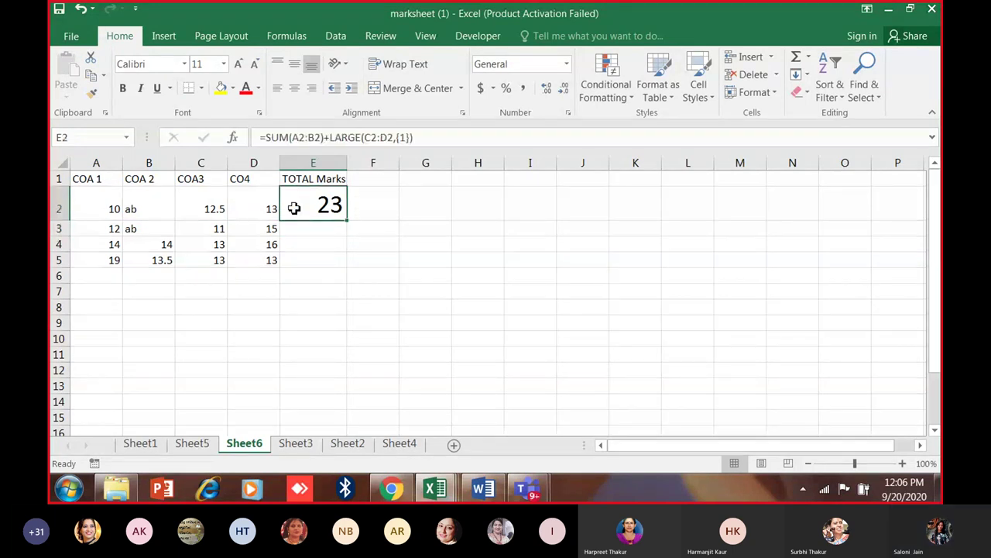
pyautogui.moveTo(106, 214); pyautogui.dragTo(134, 211)
pyautogui.click(326, 206)
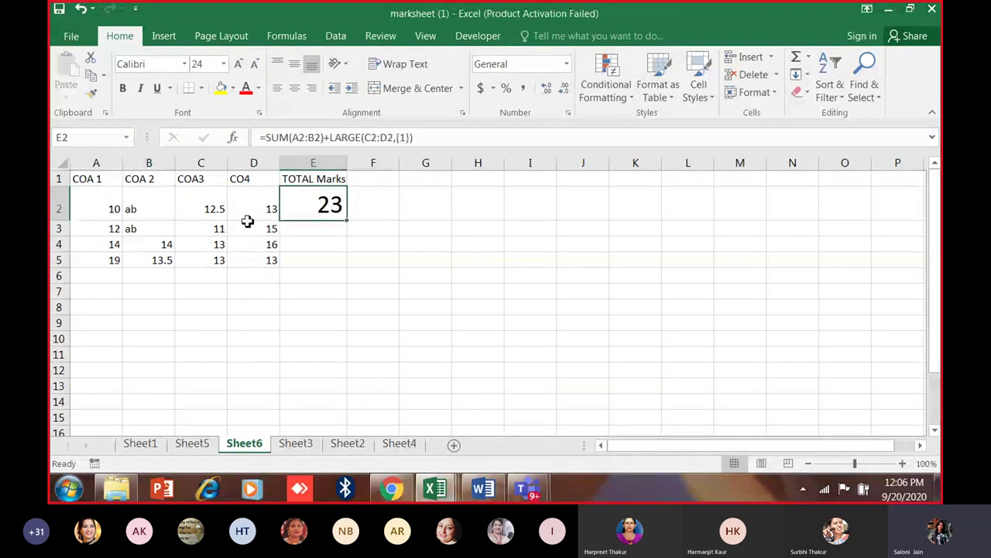
pyautogui.click(134, 206)
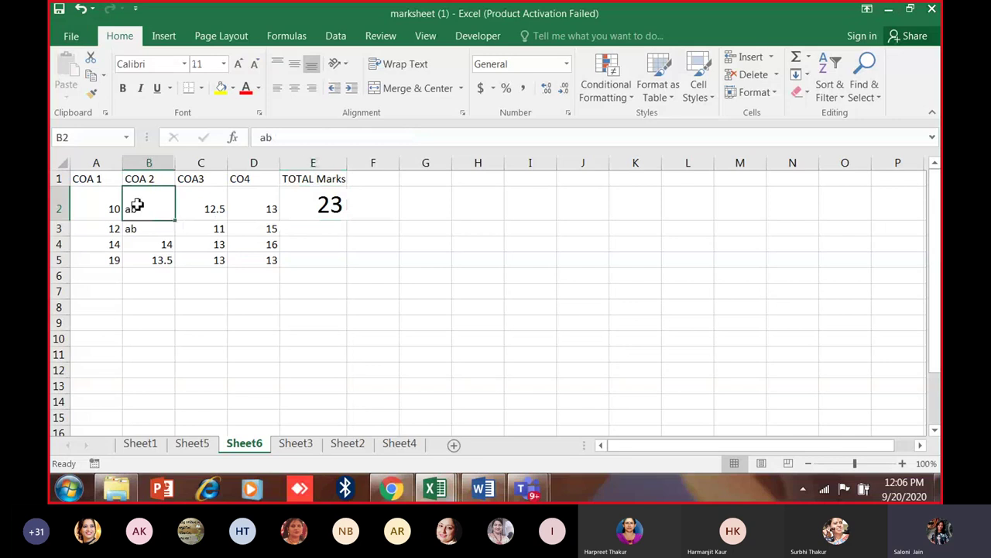
# Set the COA 2 mark in B2 to 10 and check the E2 total against the marks in row 2.
pyautogui.write('10')
pyautogui.click(308, 293)
pyautogui.click(319, 206)
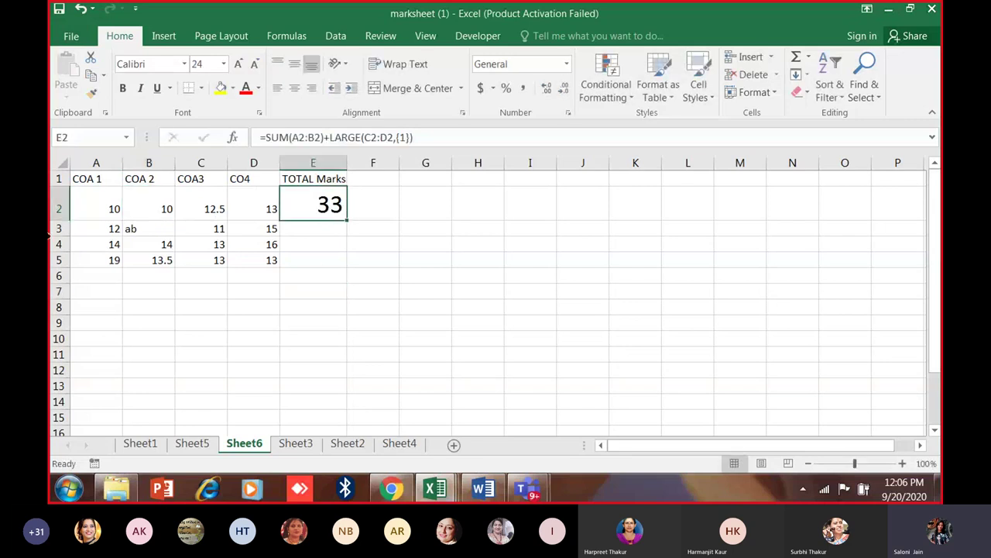
pyautogui.moveTo(112, 216); pyautogui.dragTo(270, 210)
pyautogui.click(271, 209)
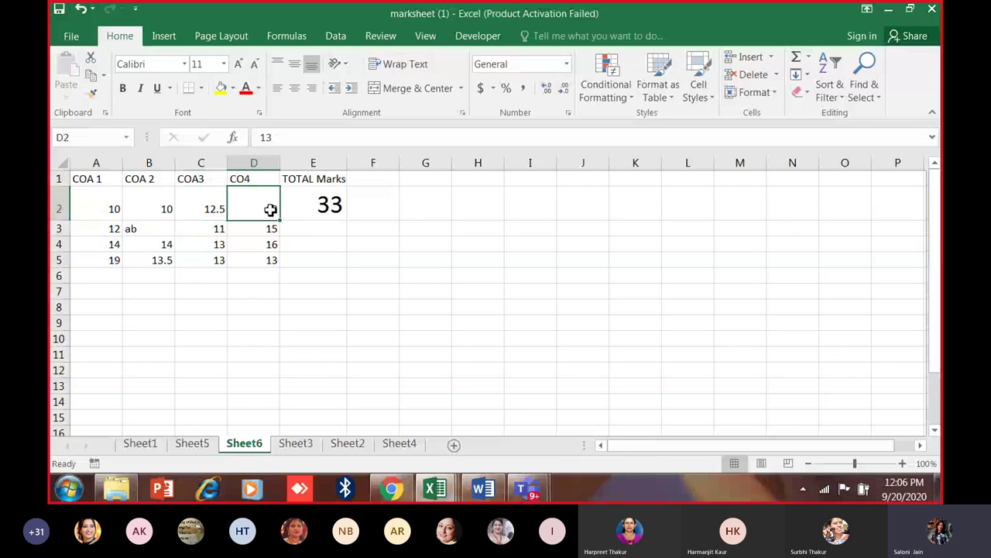
pyautogui.click(332, 213)
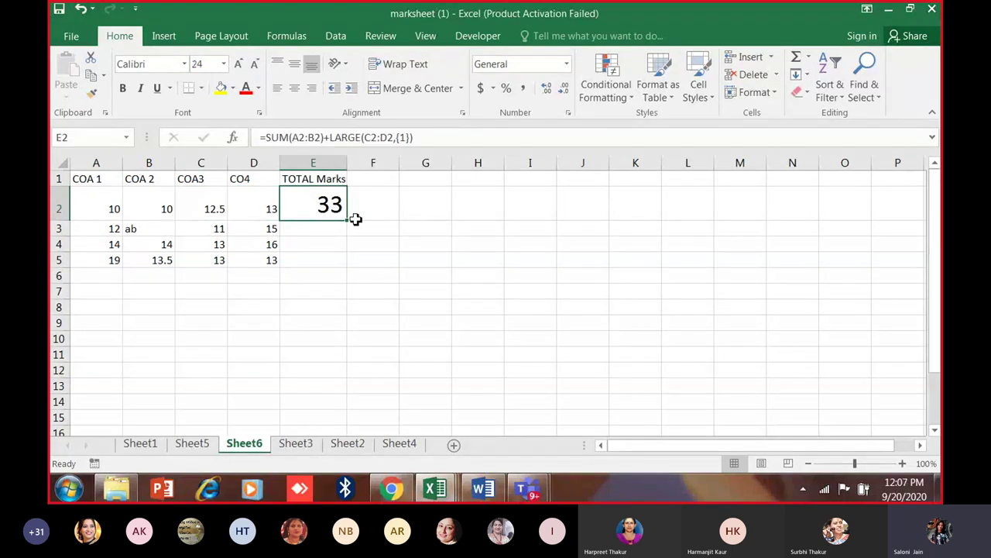
# Fill the E2 total formula down to E5 and review the ranges it uses.
pyautogui.moveTo(348, 221); pyautogui.dragTo(345, 277)
pyautogui.doubleClick(305, 214)
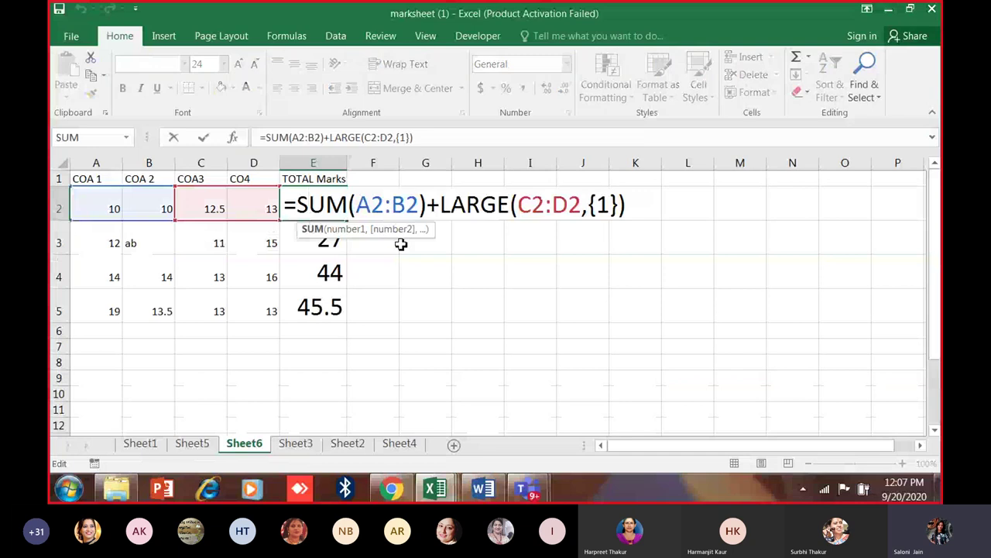
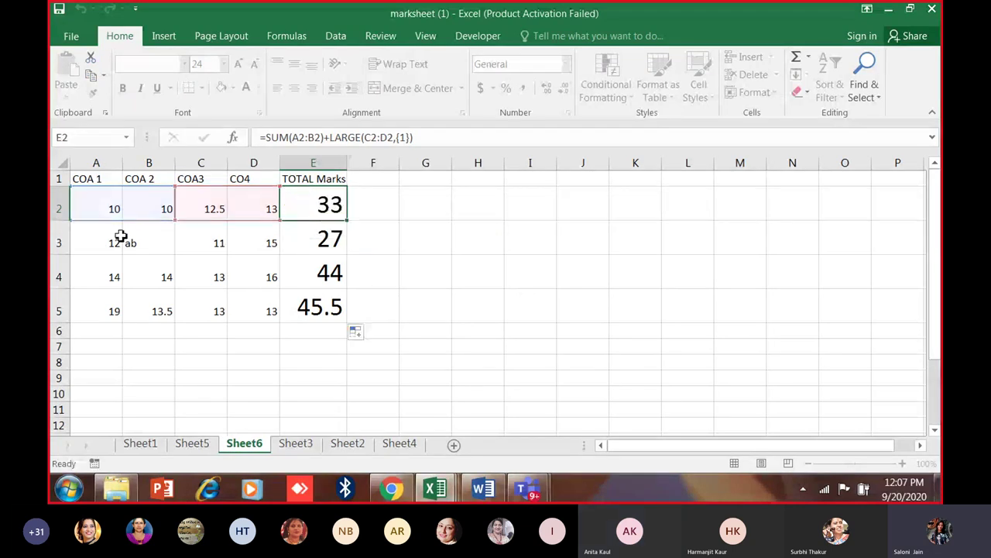
pyautogui.press('Escape')
# Make header row 1 slightly taller and check the COA 2 heading.
pyautogui.click(99, 183)
pyautogui.moveTo(62, 186); pyautogui.dragTo(66, 196)
pyautogui.click(147, 184)
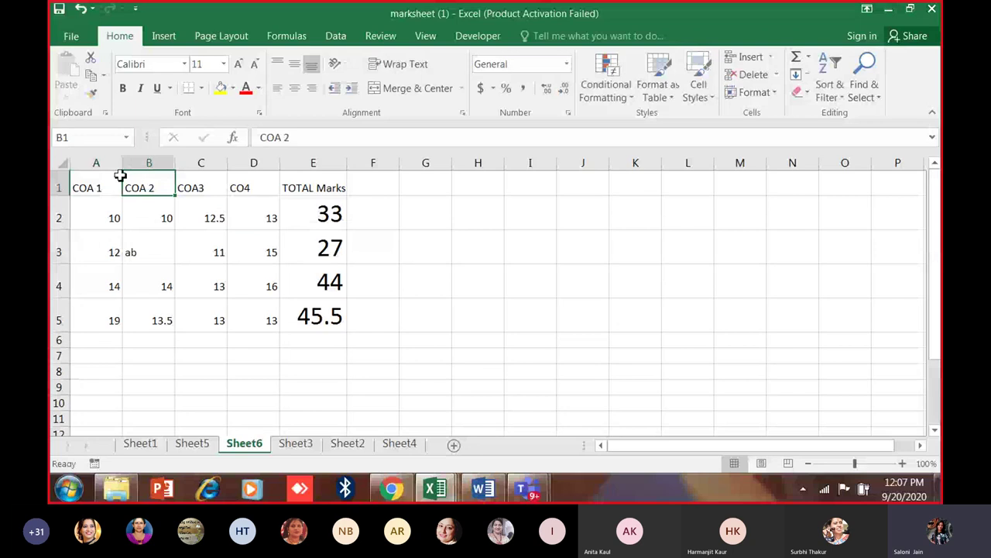
# Examine the SUM and LARGE parts of the E2 formula without changing it.
pyautogui.doubleClick(345, 208)
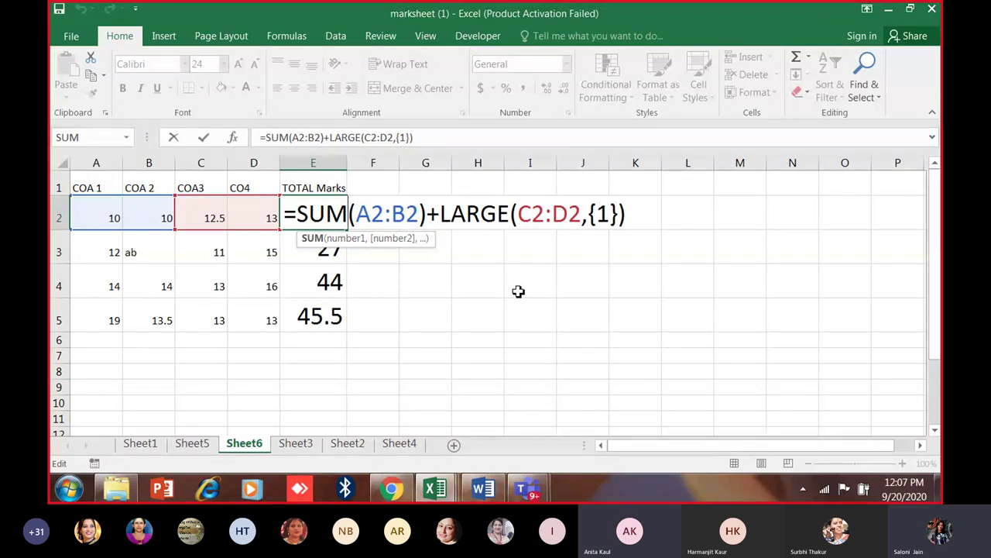
pyautogui.hotkey('ctrl', 'Return')
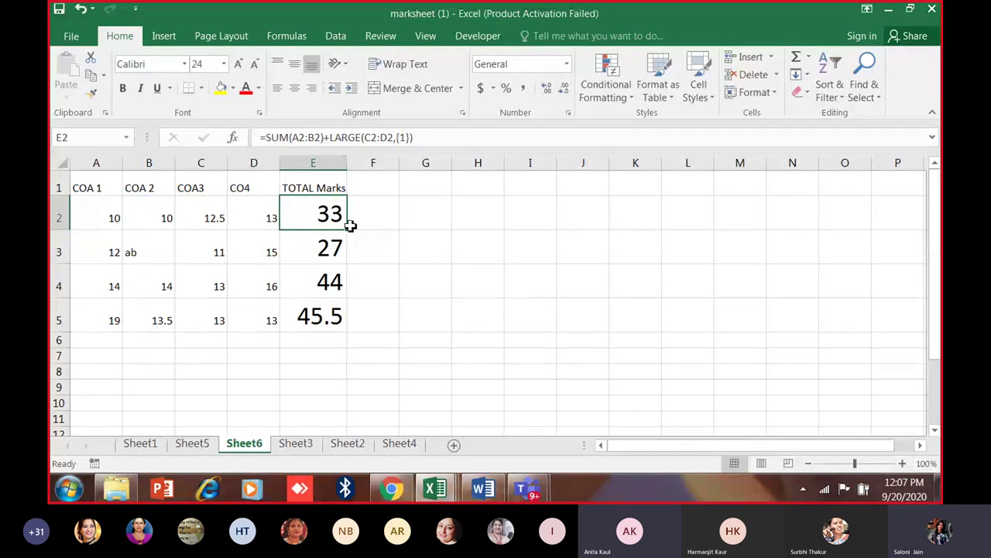
pyautogui.doubleClick(345, 218)
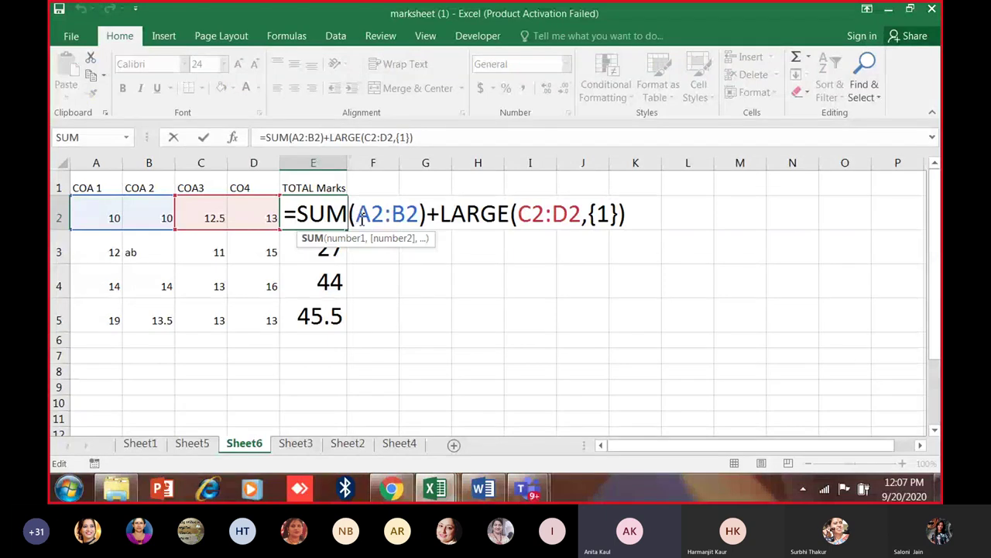
pyautogui.press('Escape')
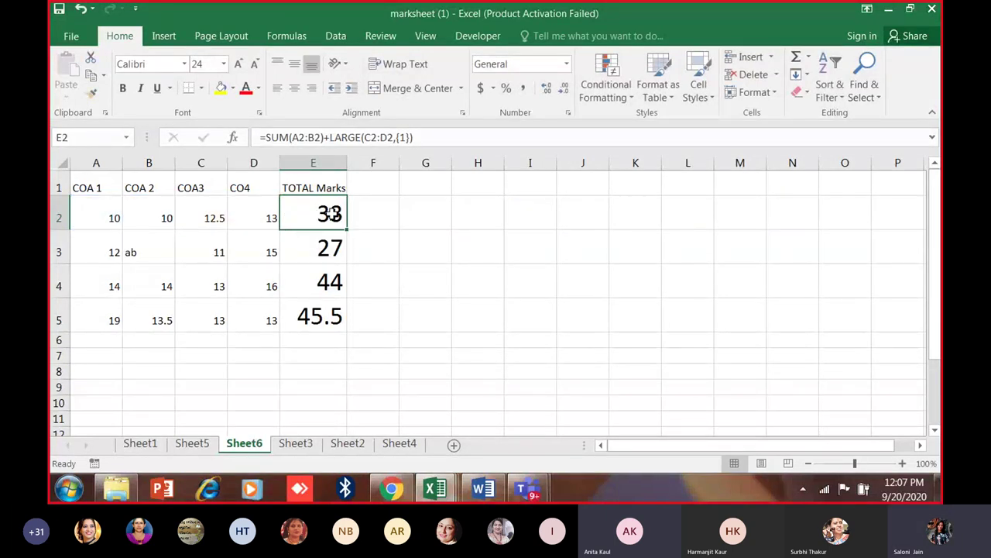
# Try replacing the A2:B2 range inside the SUM of E2 with comma-separated cells, starting with a2.
pyautogui.doubleClick(331, 214)
pyautogui.moveTo(356, 215); pyautogui.dragTo(418, 223)
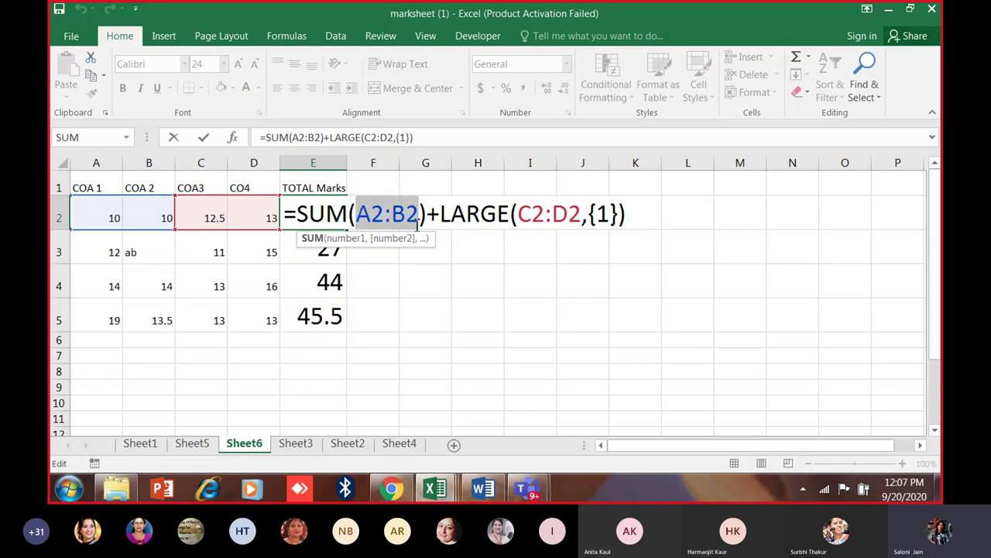
pyautogui.press('BackSpace')
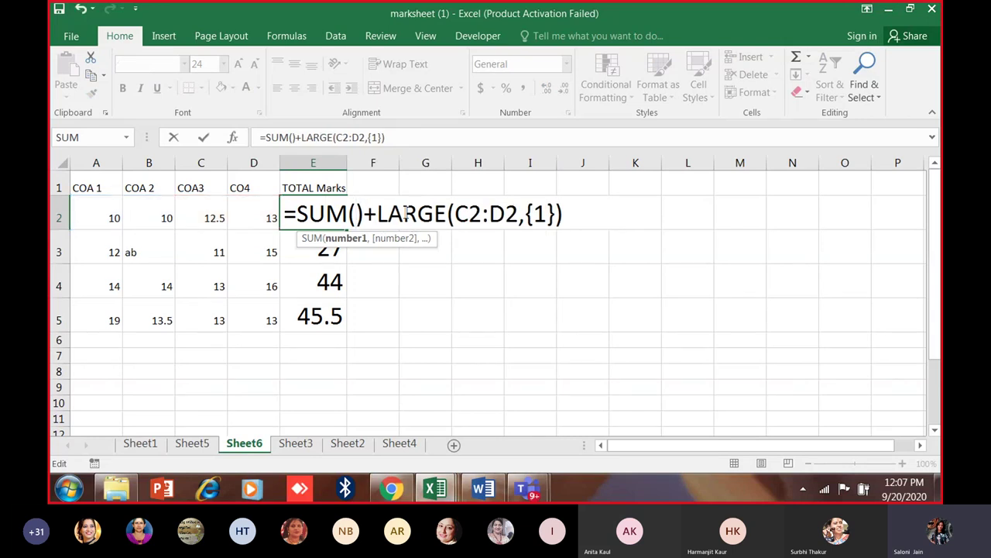
pyautogui.write('a')
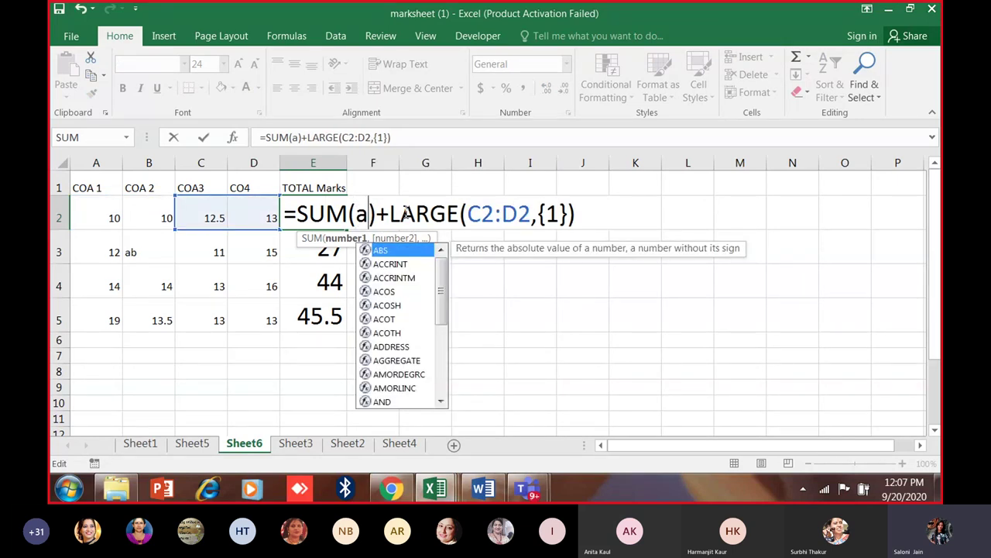
pyautogui.press('BackSpace')
pyautogui.write('a1,')
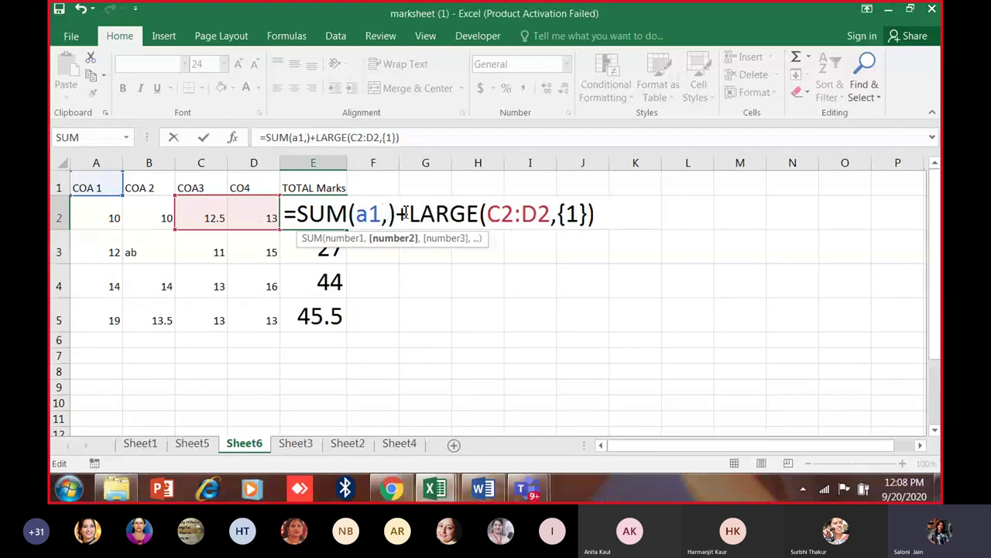
pyautogui.press('BackSpace')
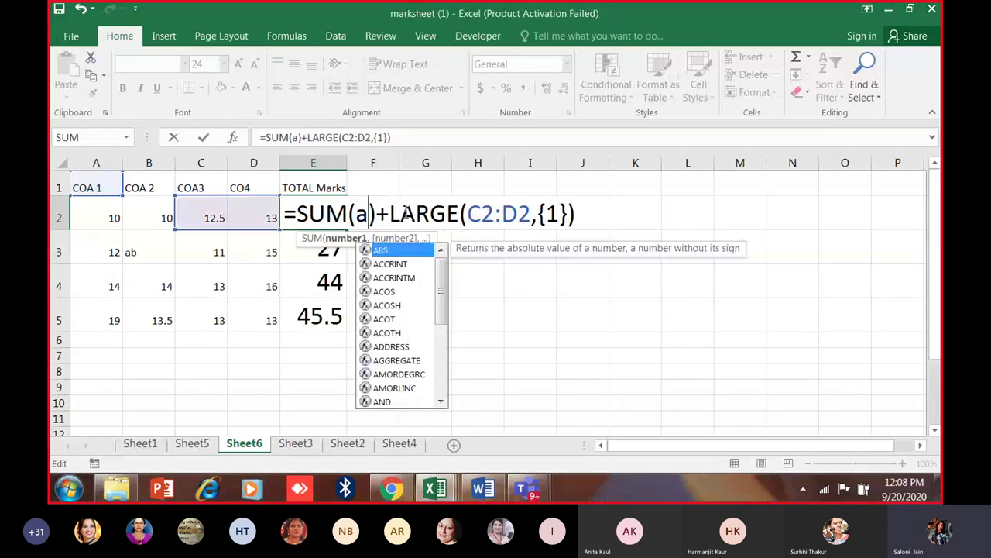
pyautogui.press('BackSpace')
pyautogui.write('2,')
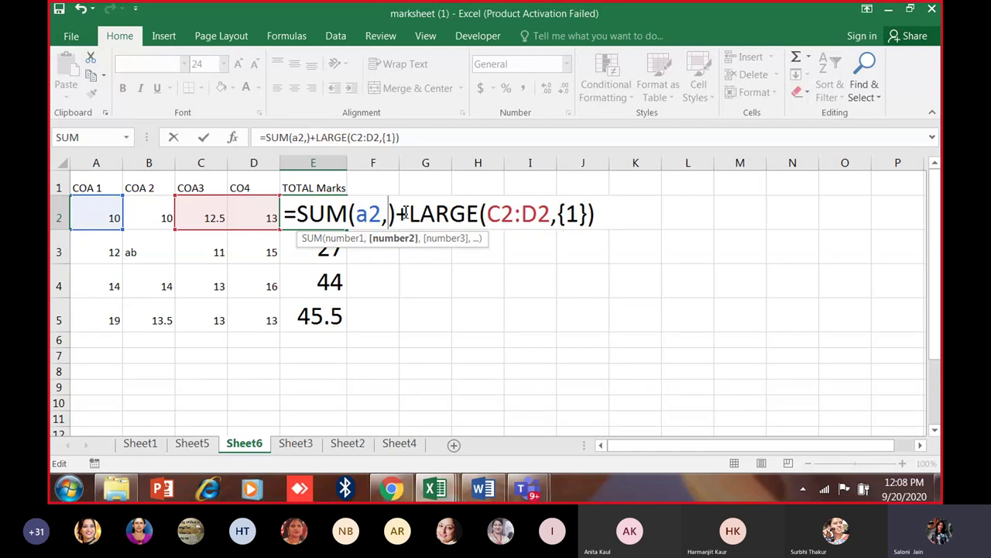
# Delete the E2 formula back to =SUM( and try rewriting it as =SUM(A2,A3)+large(.
pyautogui.moveTo(411, 217); pyautogui.dragTo(630, 221)
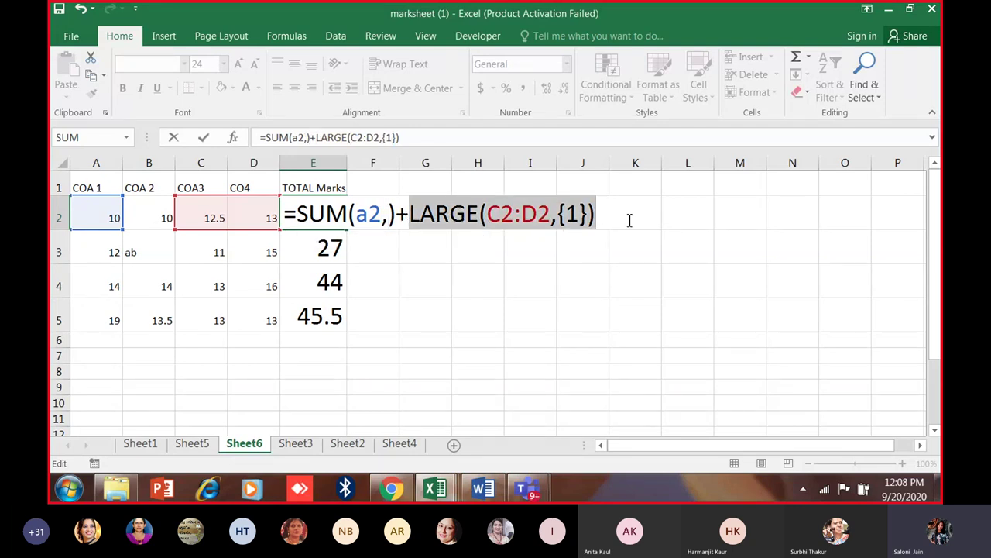
pyautogui.press('BackSpace')
pyautogui.press('BackSpace')
pyautogui.press('BackSpace')
pyautogui.press('BackSpace')
pyautogui.press('BackSpace')
pyautogui.press('BackSpace')
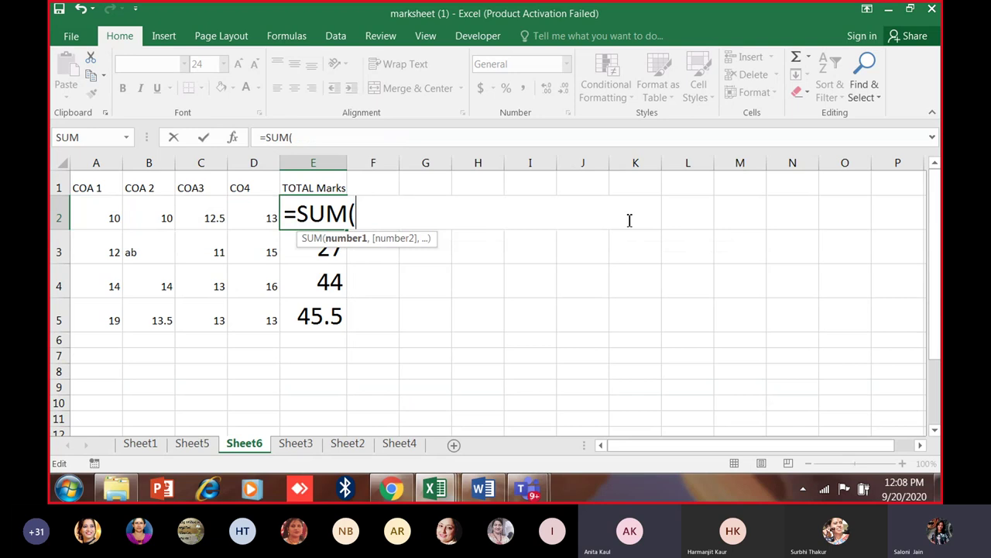
pyautogui.write('A')
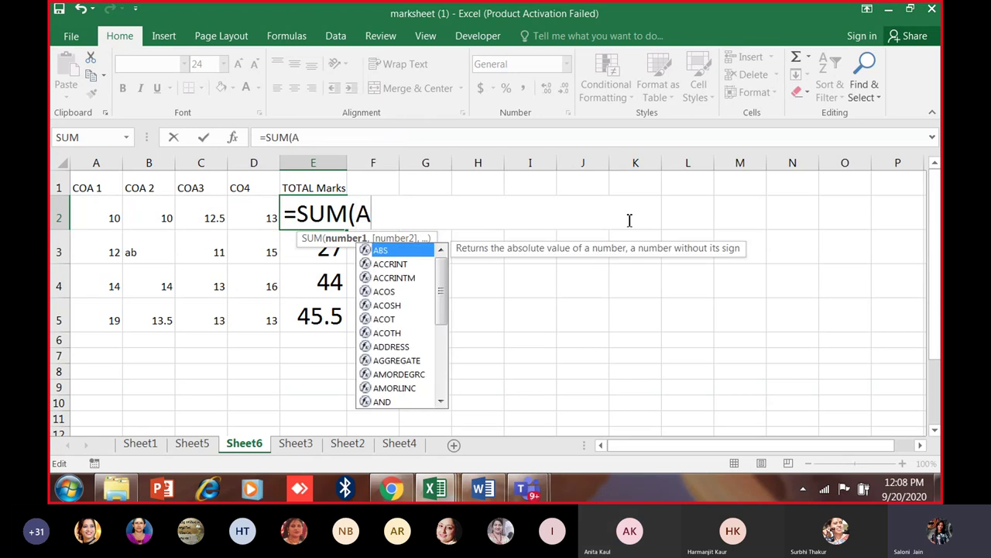
pyautogui.write('2')
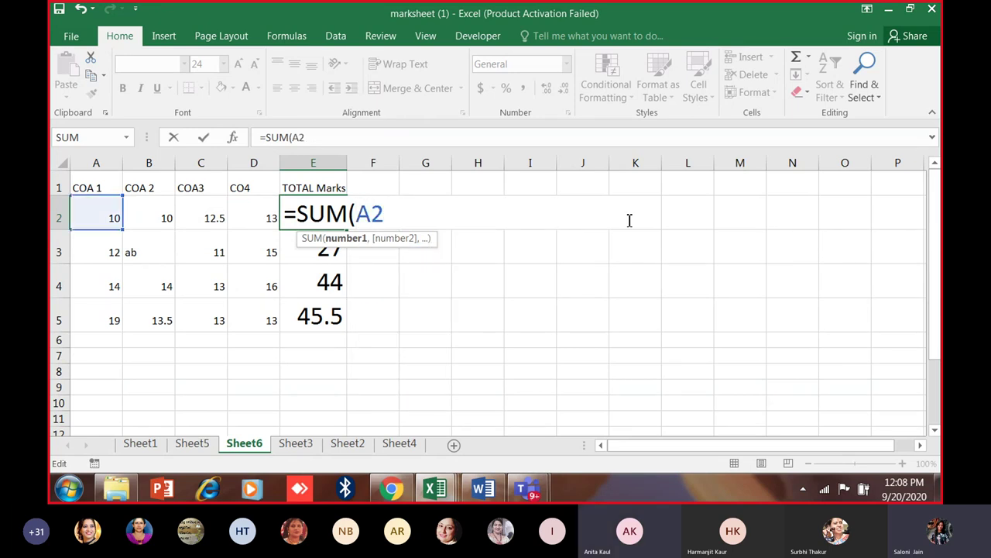
pyautogui.write(',A3)')
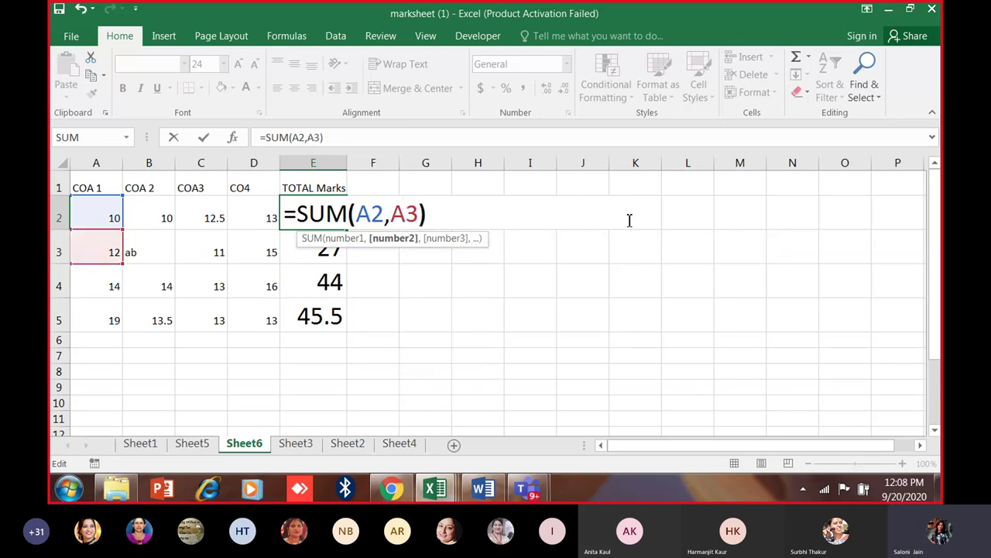
pyautogui.write('+larg')
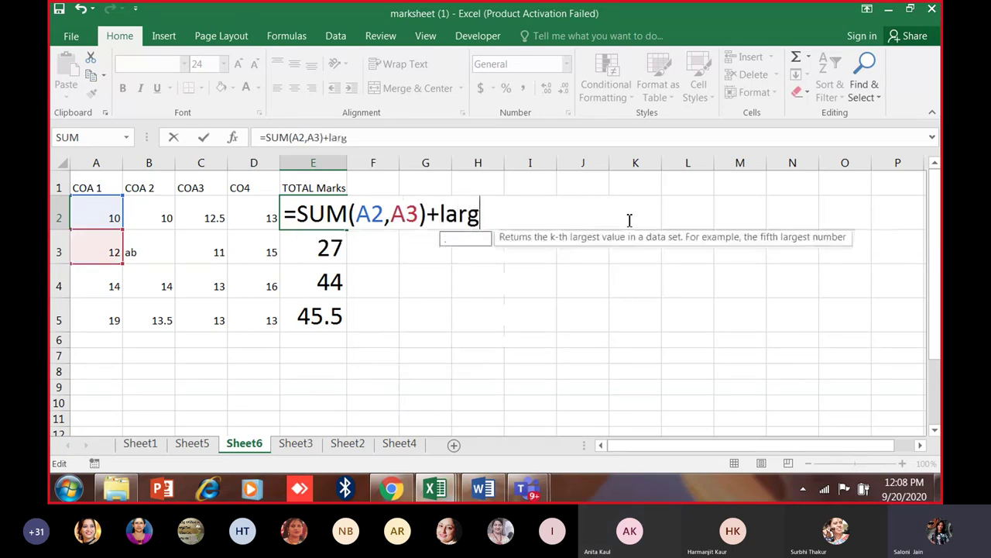
pyautogui.write('e(')
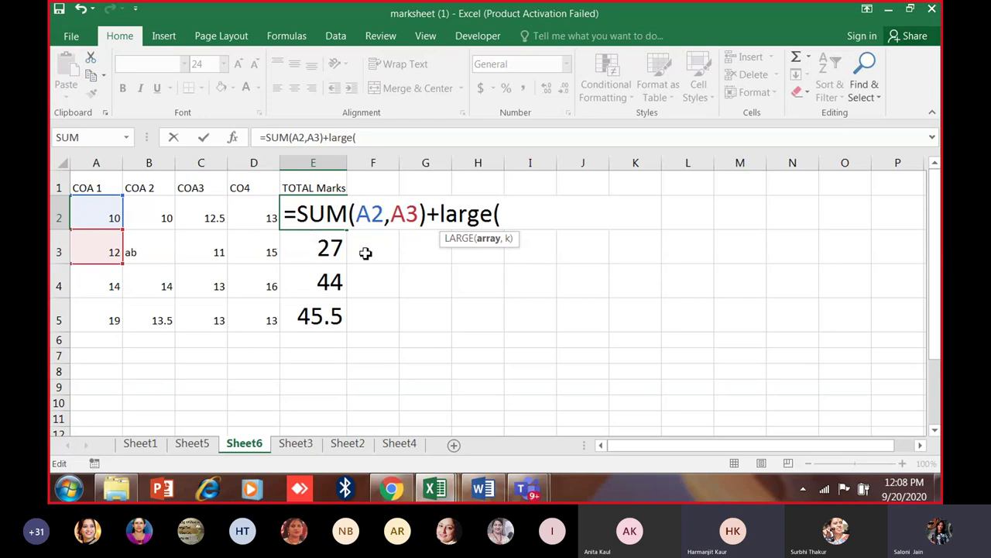
# Try completing the E2 formula as =SUM(A2,c2)+large(b2,d2,{1}) for non-adjacent columns, and discard the edit.
pyautogui.click(392, 221)
pyautogui.press('BackSpace')
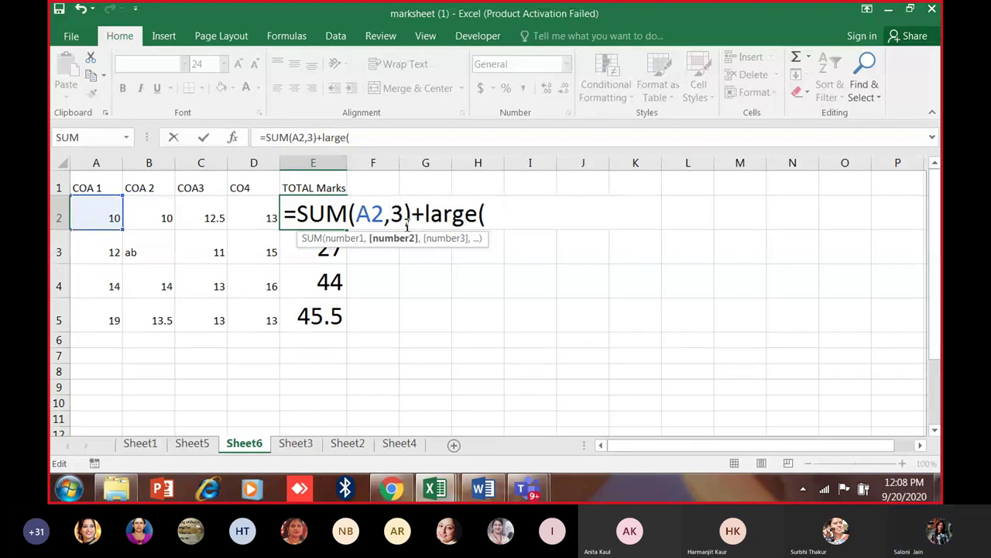
pyautogui.write('b')
pyautogui.click(418, 214)
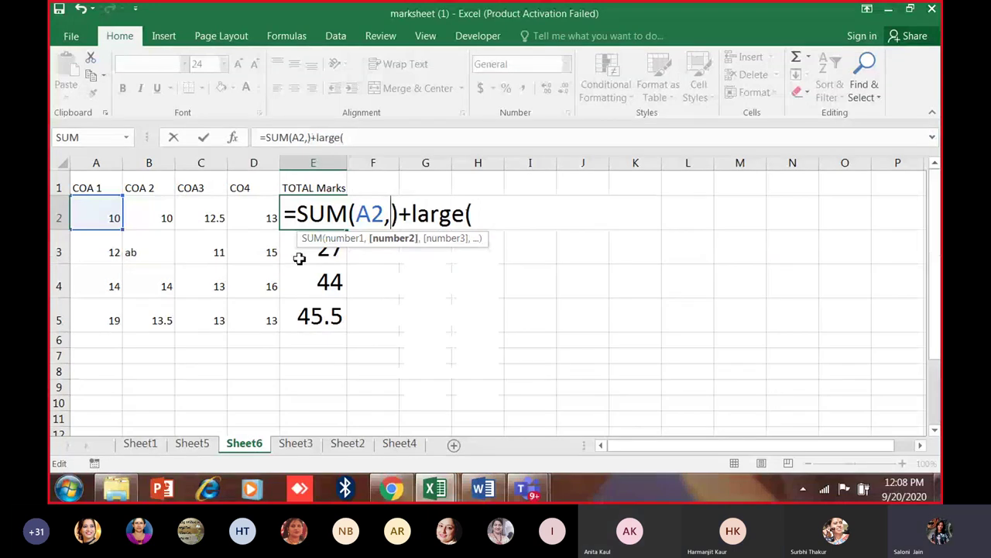
pyautogui.write('c2')
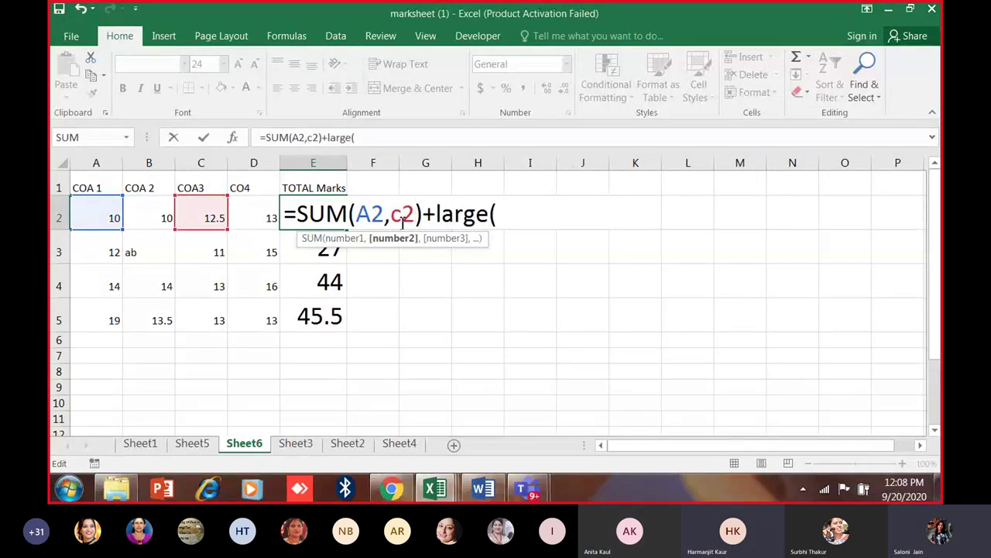
pyautogui.click(502, 221)
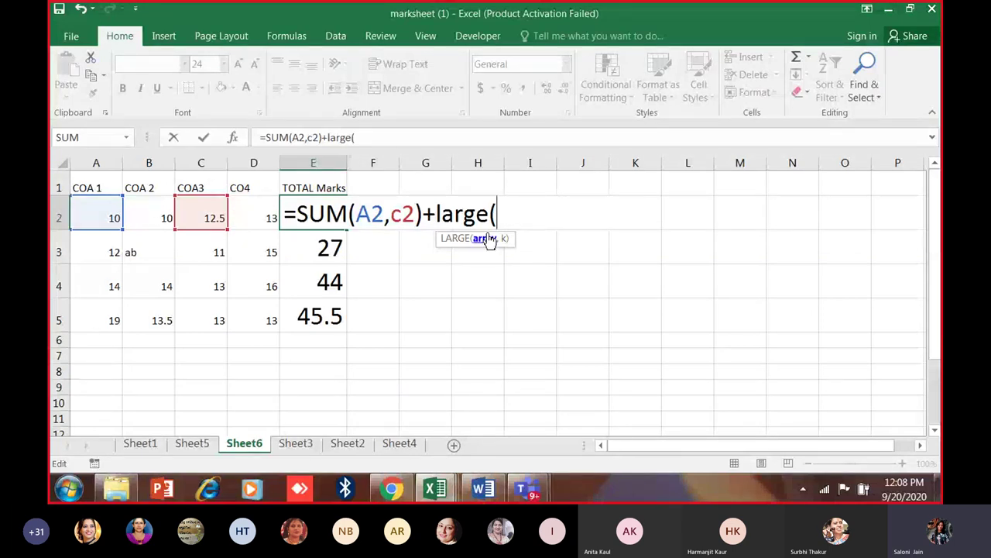
pyautogui.write('b2,')
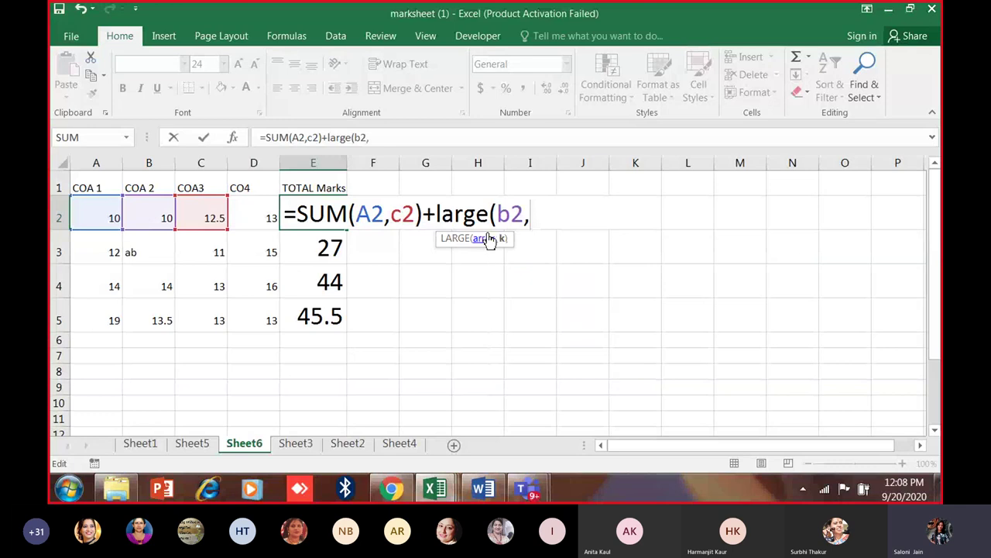
pyautogui.write('d2')
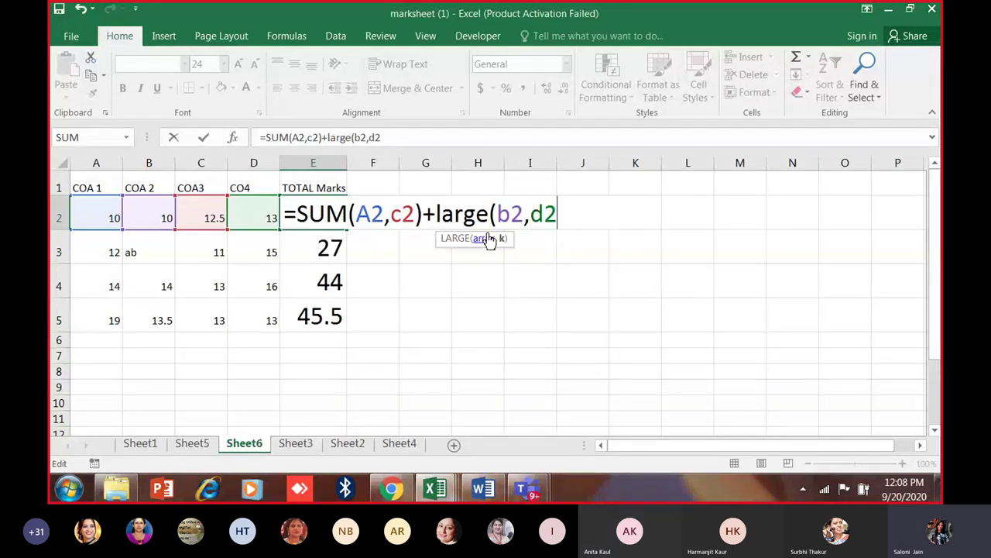
pyautogui.write(',{1')
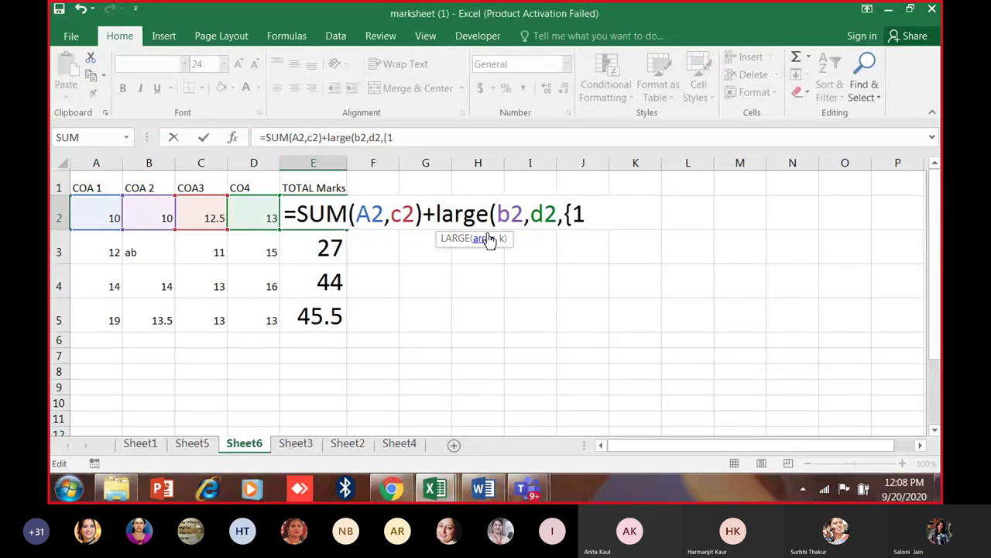
pyautogui.write('})')
pyautogui.press('Return')
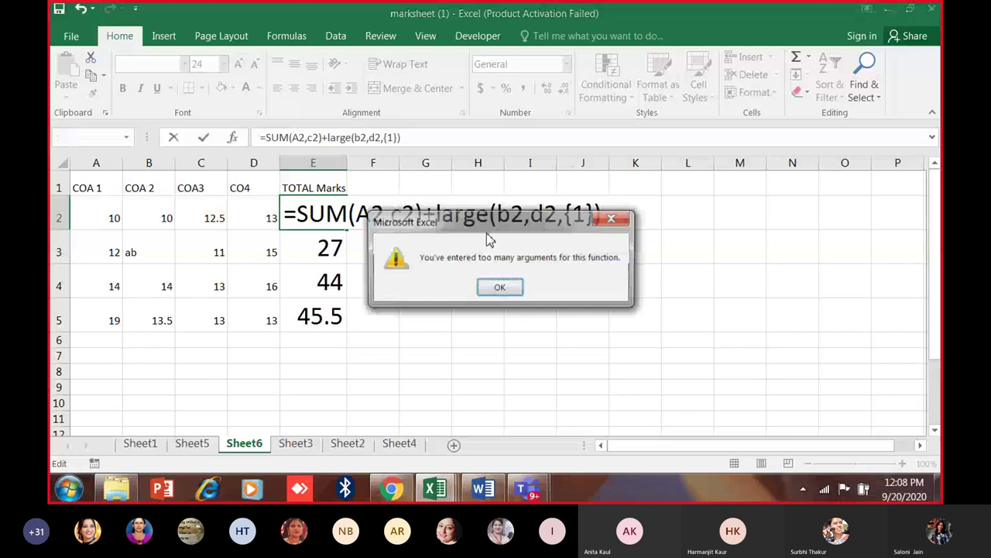
pyautogui.press('Return')
pyautogui.press('Return')
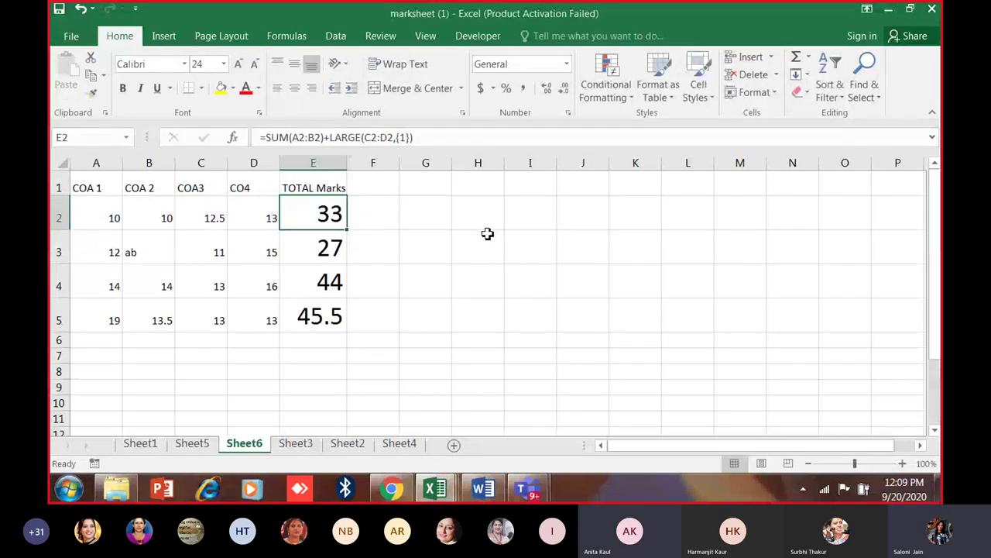
# Try starting a SUM formula in F2 with the non-adjacent cells A2 and C2, replacing the initially picked B2.
pyautogui.press('Right')
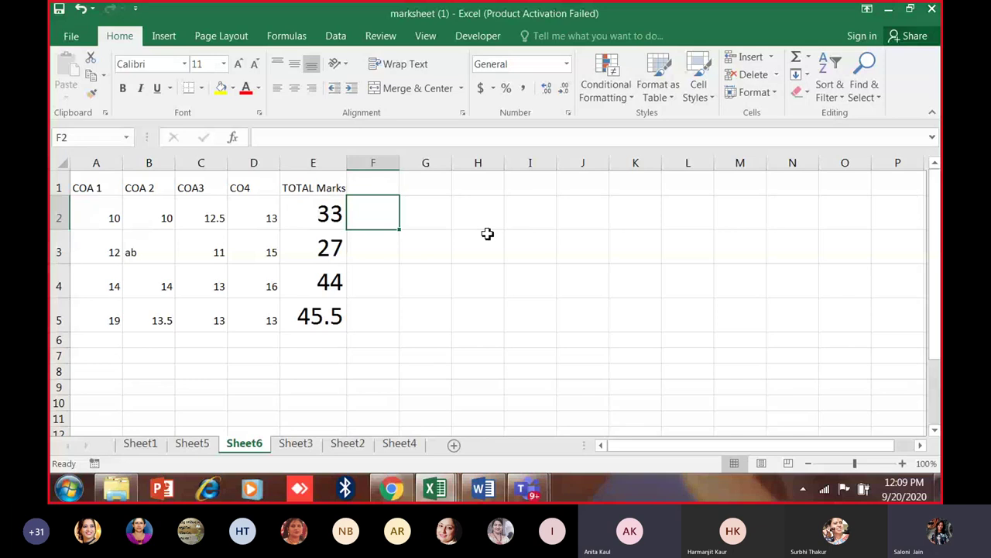
pyautogui.write('=sum(')
pyautogui.click(112, 216)
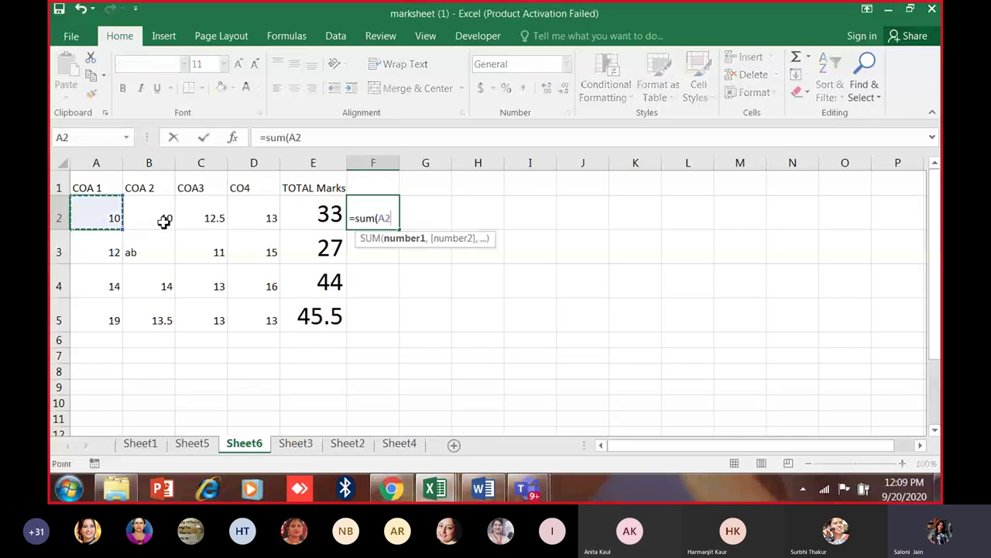
pyautogui.write(',')
pyautogui.click(168, 219)
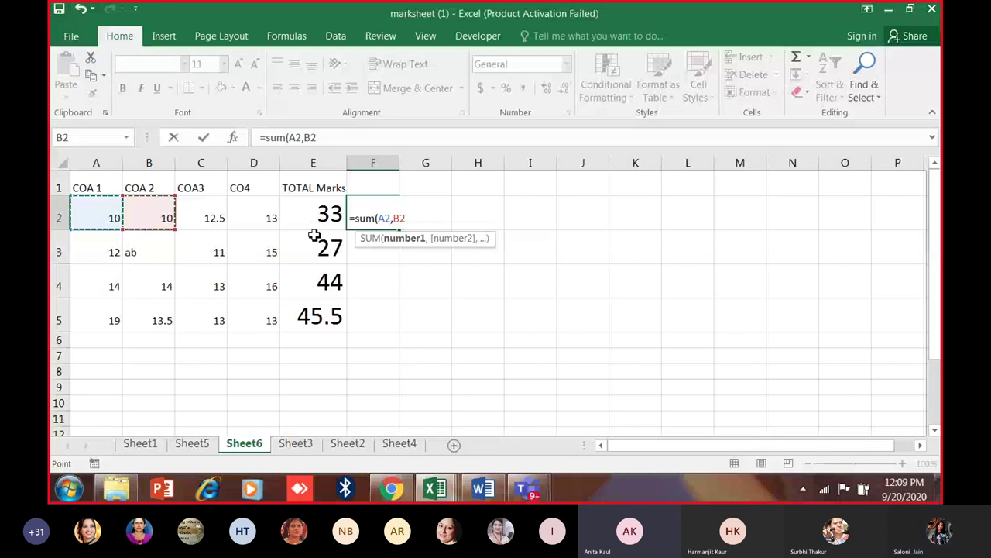
pyautogui.press('BackSpace')
pyautogui.press('BackSpace')
pyautogui.click(203, 203)
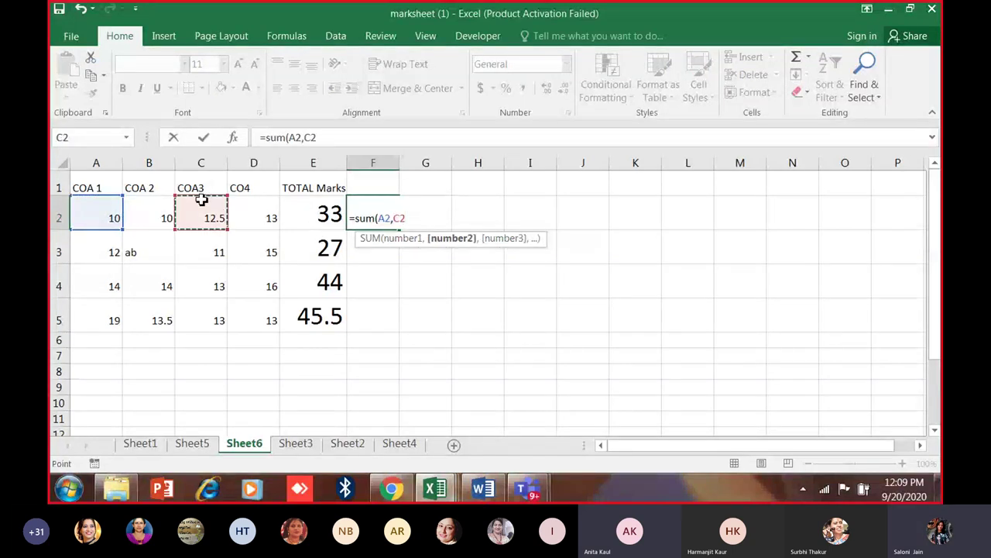
# Try adding +large( with the range B2:D2 to the F2 formula, and discard the entry.
pyautogui.write(')+')
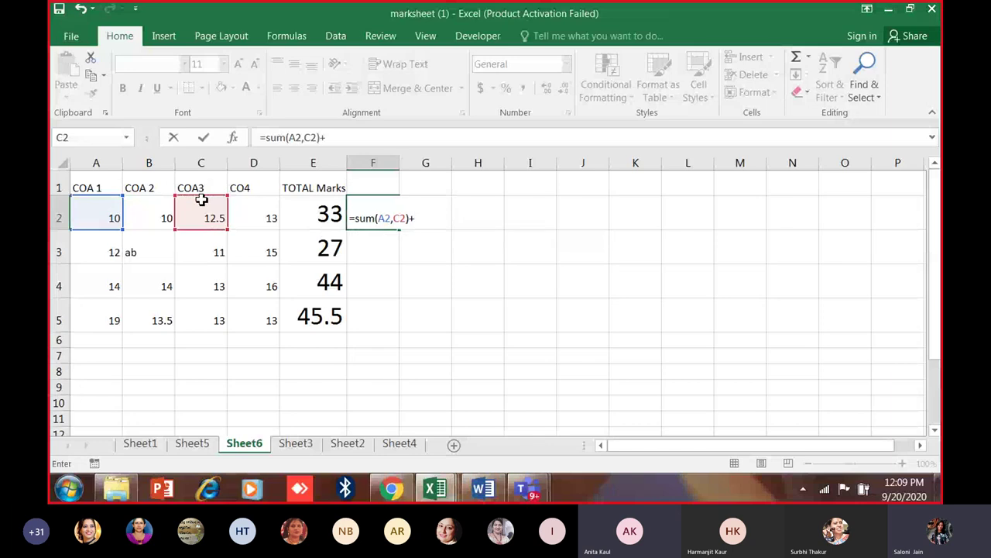
pyautogui.write('large')
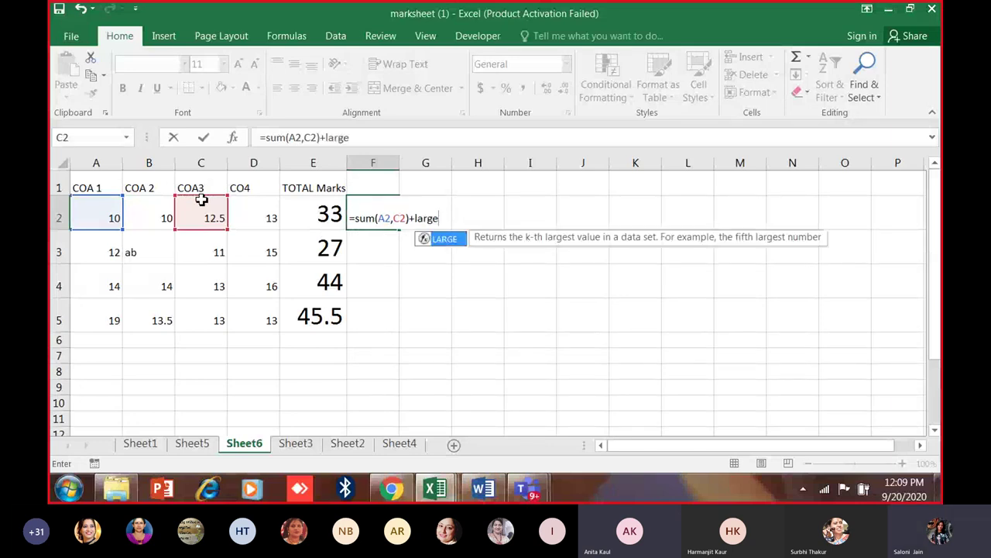
pyautogui.write('(')
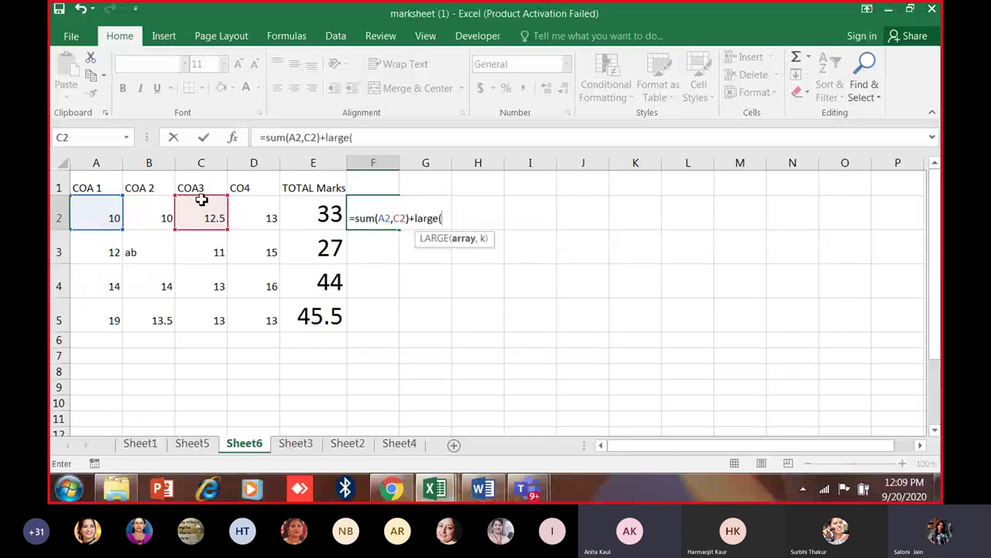
pyautogui.moveTo(143, 219); pyautogui.dragTo(245, 217)
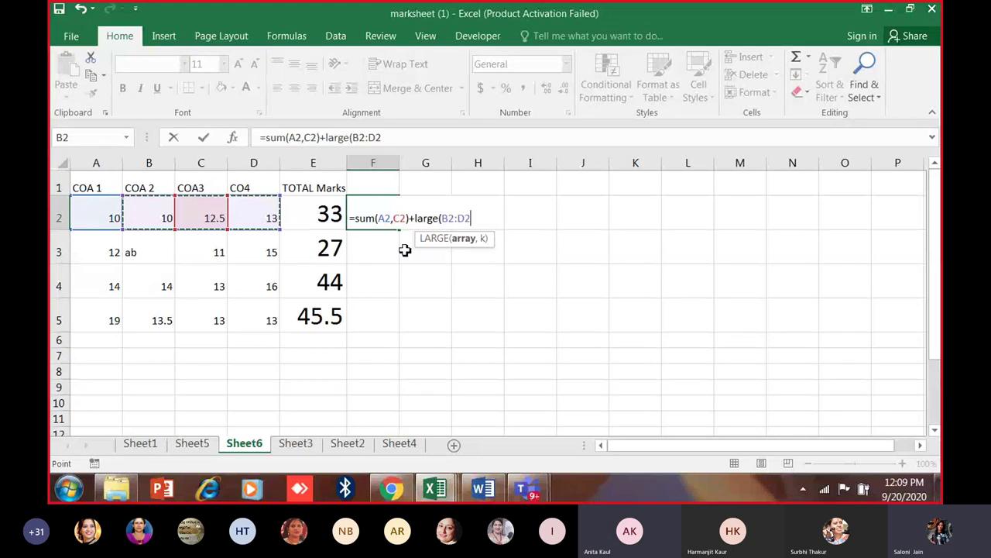
pyautogui.press('Escape')
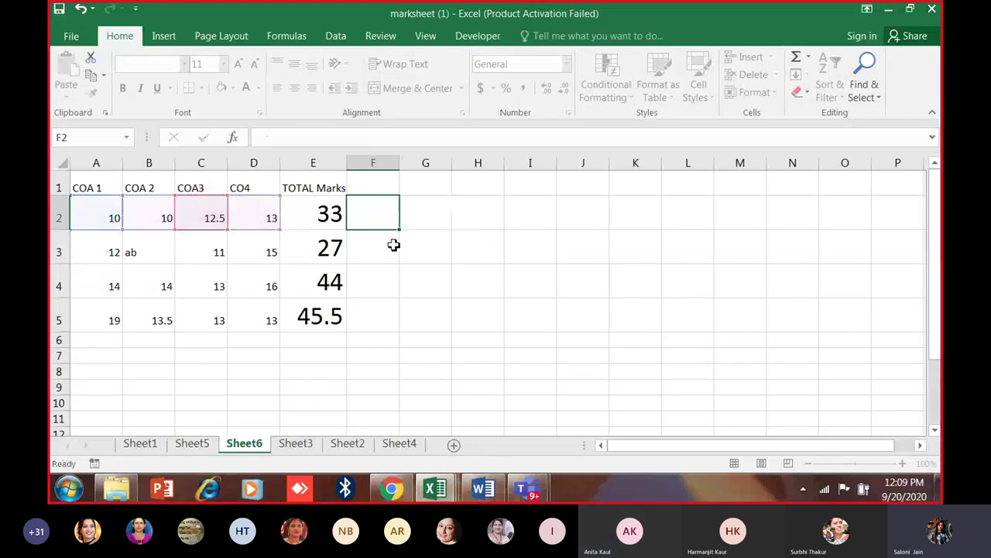
# Examine the COA 1 and COA 2 columns and the cell ranges used in the E2 formula without changing it.
pyautogui.moveTo(98, 188); pyautogui.dragTo(135, 318)
pyautogui.click(149, 163)
pyautogui.moveTo(96, 187); pyautogui.dragTo(149, 318)
pyautogui.click(349, 208)
pyautogui.doubleClick(345, 209)
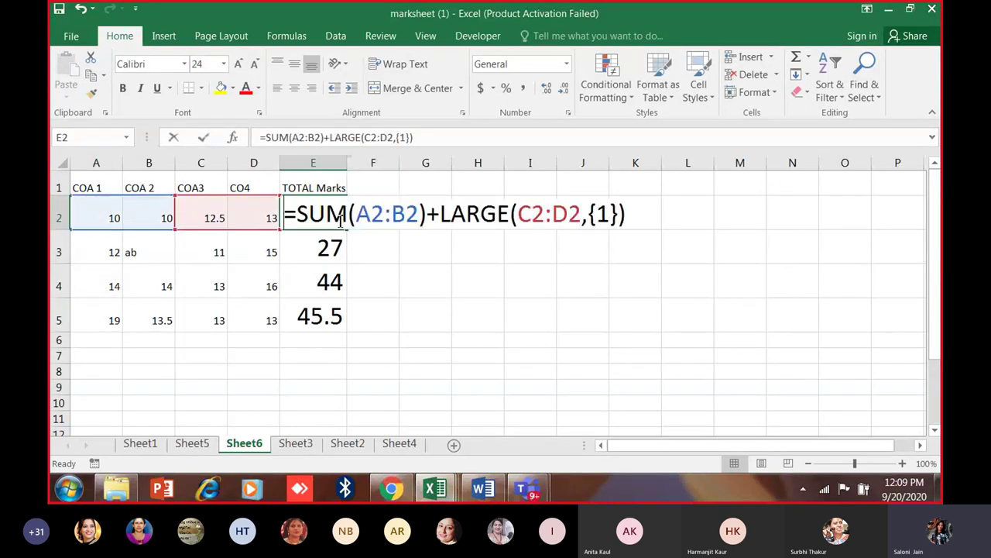
pyautogui.click(389, 138)
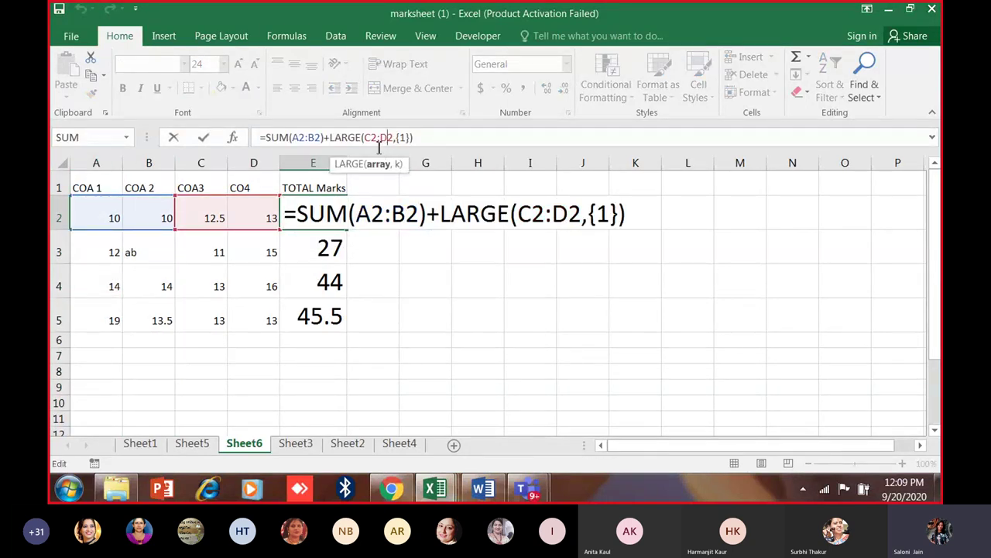
pyautogui.moveTo(365, 138); pyautogui.dragTo(395, 137)
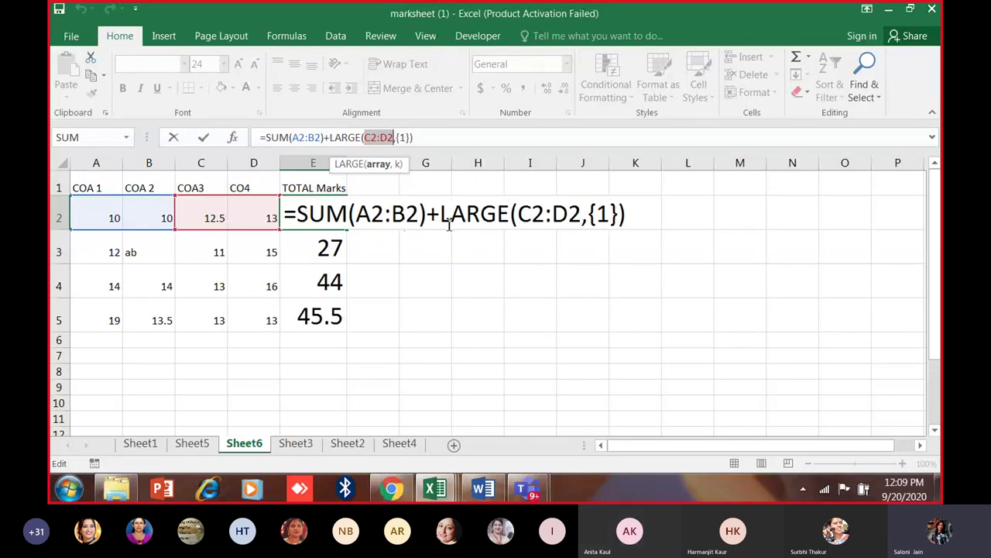
pyautogui.moveTo(356, 217); pyautogui.dragTo(374, 220)
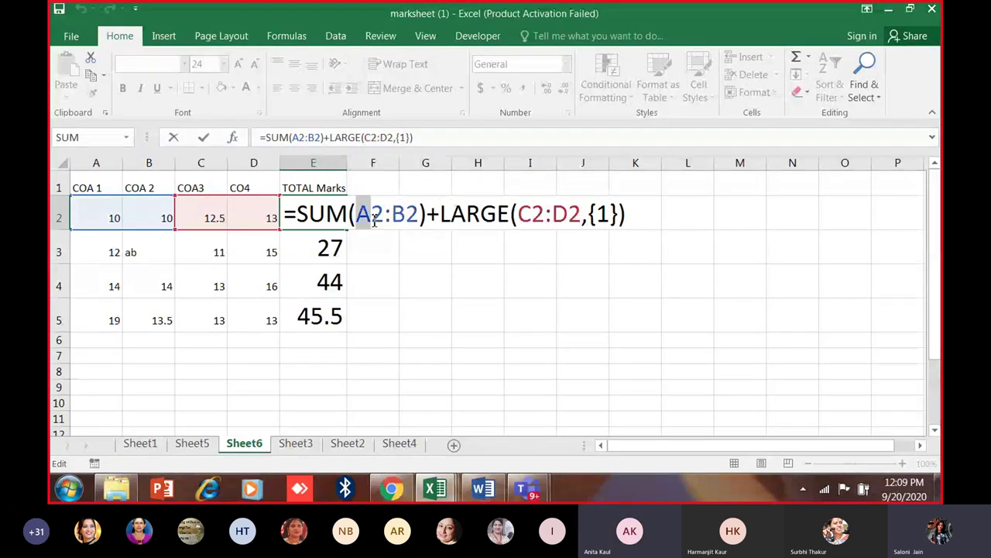
pyautogui.click(126, 215)
pyautogui.click(96, 187)
pyautogui.press('Escape')
# Try appending an opening parenthesis to the COA 1 heading in A1, and discard the edit.
pyautogui.click(96, 188)
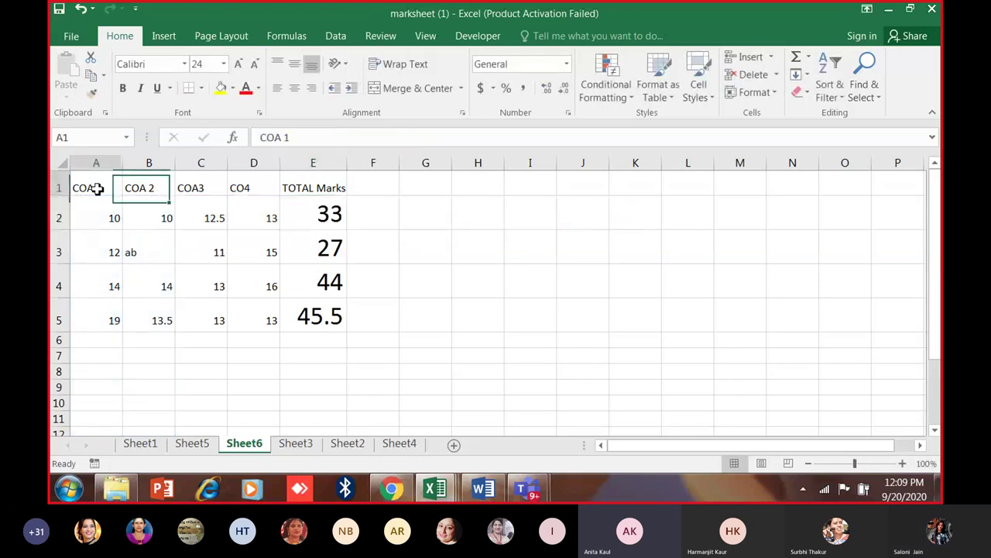
pyautogui.doubleClick(96, 186)
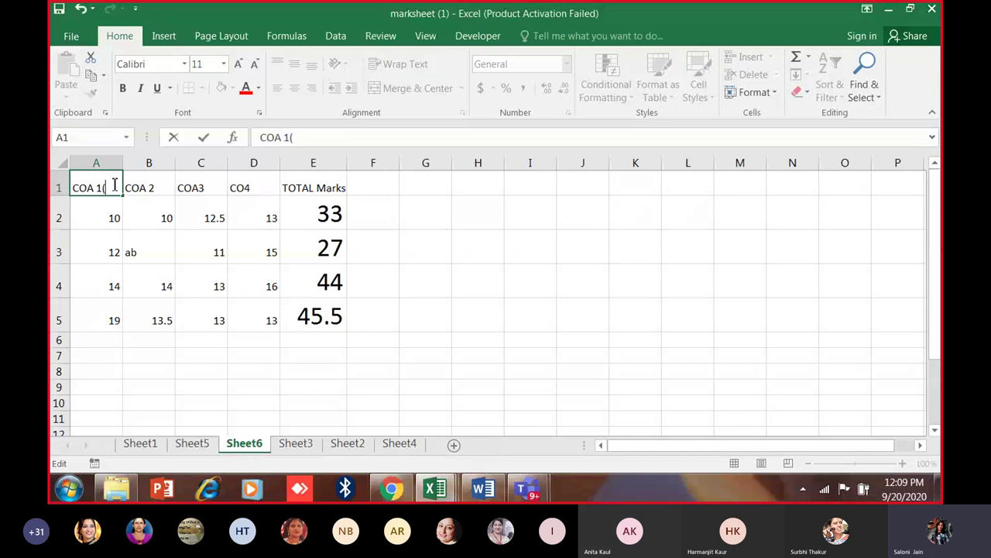
pyautogui.press('Escape')
pyautogui.click(285, 234)
pyautogui.click(96, 186)
pyautogui.doubleClick(96, 186)
# Examine the C2:D2 range inside the LARGE part of the E2 formula, leaving the formula unchanged.
pyautogui.doubleClick(297, 219)
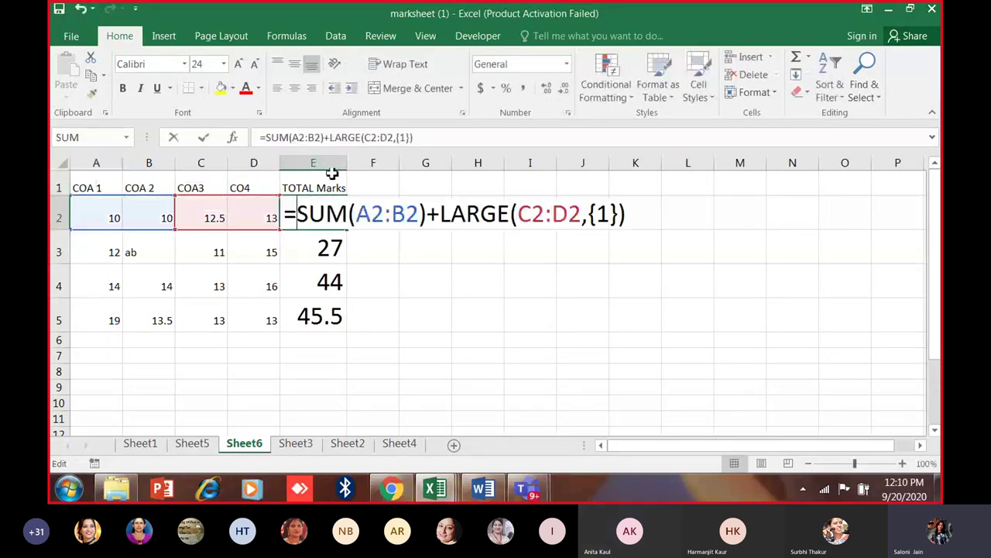
pyautogui.moveTo(365, 138); pyautogui.dragTo(393, 139)
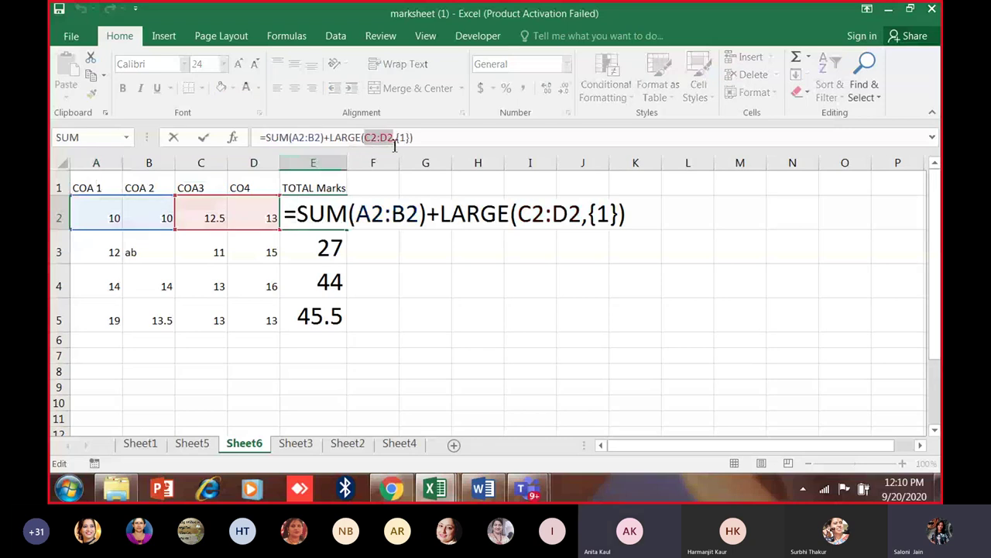
pyautogui.moveTo(517, 219); pyautogui.dragTo(580, 219)
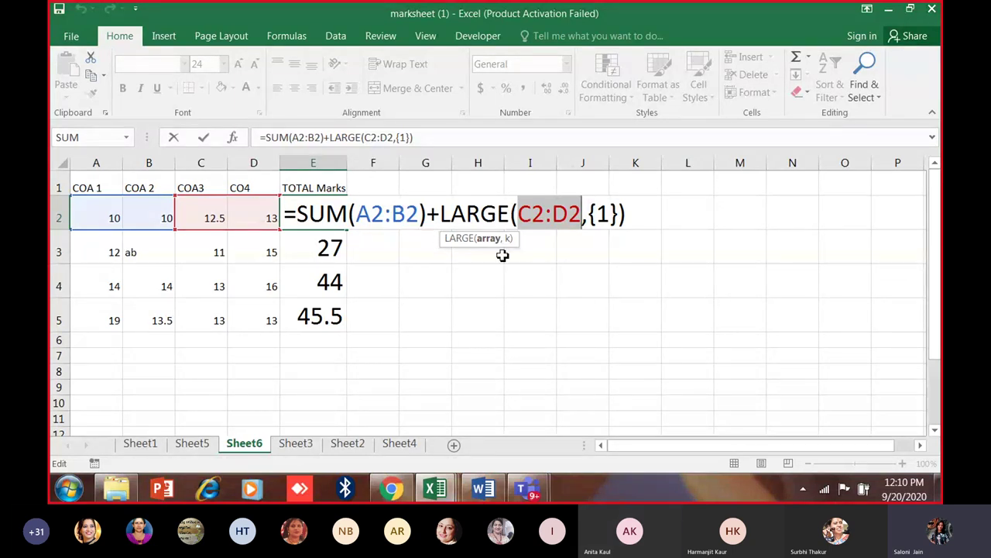
pyautogui.press('Return')
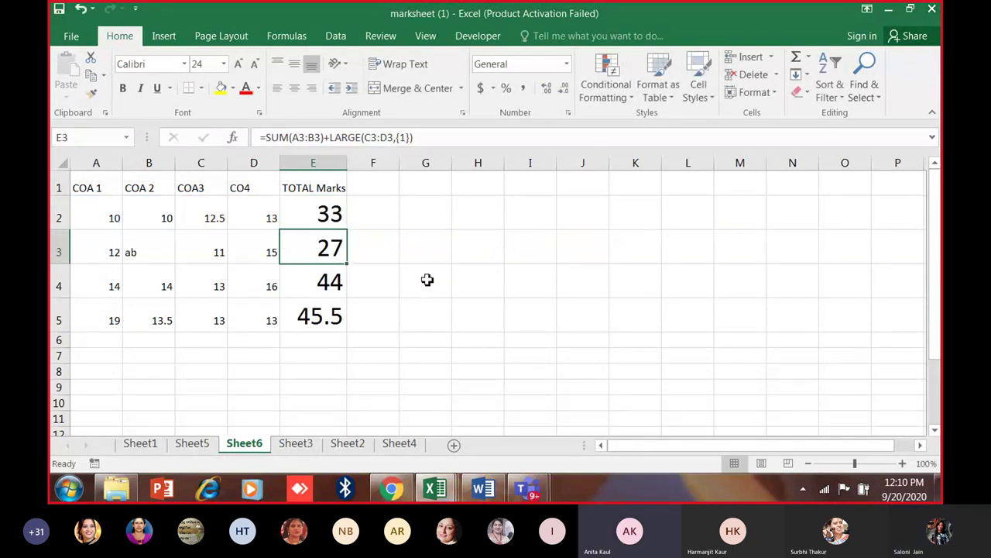
pyautogui.doubleClick(326, 214)
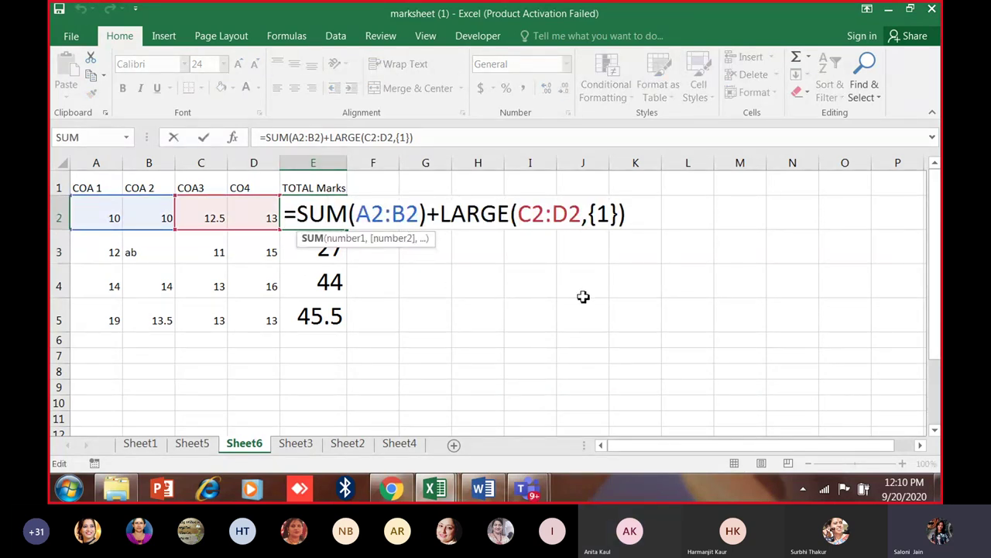
pyautogui.click(432, 295)
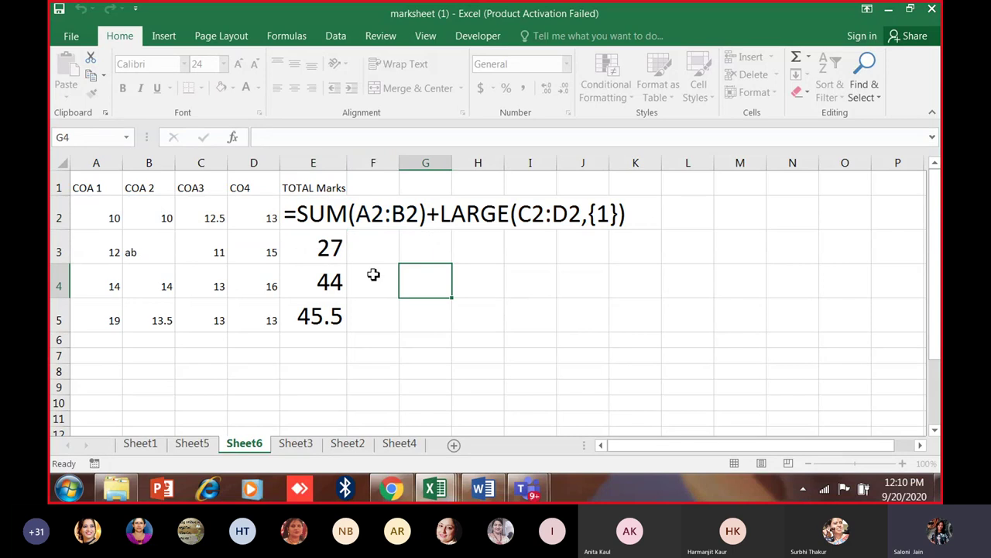
pyautogui.click(339, 247)
pyautogui.click(335, 217)
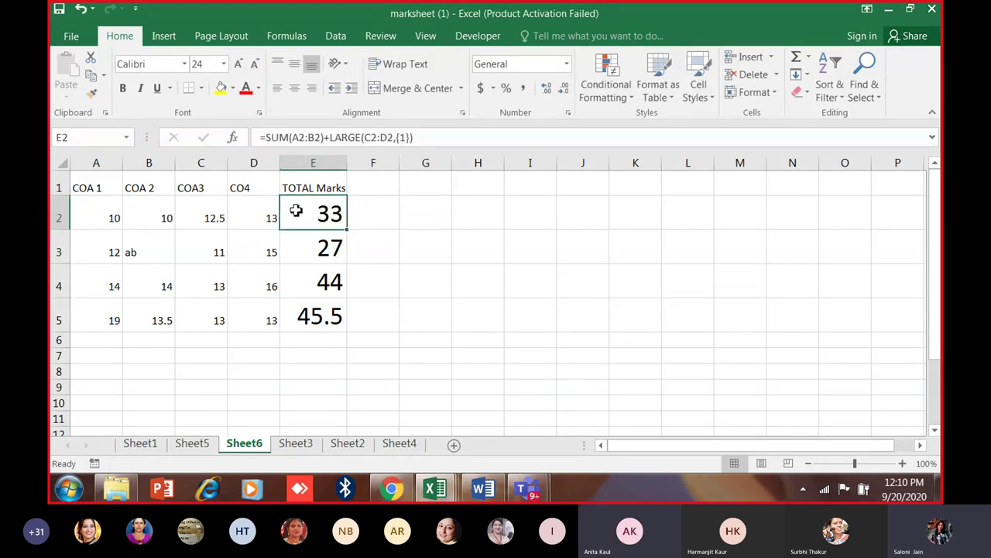
pyautogui.click(354, 216)
pyautogui.click(331, 216)
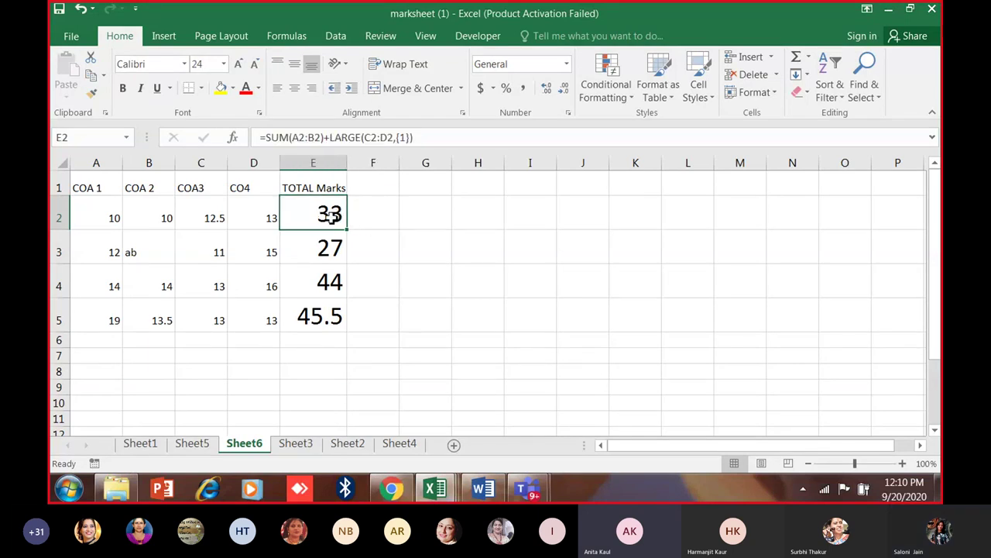
# Review the COA mark columns in rows 1 to 5 against the E2 total formula.
pyautogui.moveTo(82, 187); pyautogui.dragTo(93, 313)
pyautogui.moveTo(82, 186); pyautogui.dragTo(155, 320)
pyautogui.moveTo(83, 186); pyautogui.dragTo(155, 319)
pyautogui.moveTo(184, 187); pyautogui.dragTo(268, 323)
pyautogui.moveTo(85, 188); pyautogui.dragTo(232, 299)
pyautogui.moveTo(97, 218); pyautogui.dragTo(105, 317)
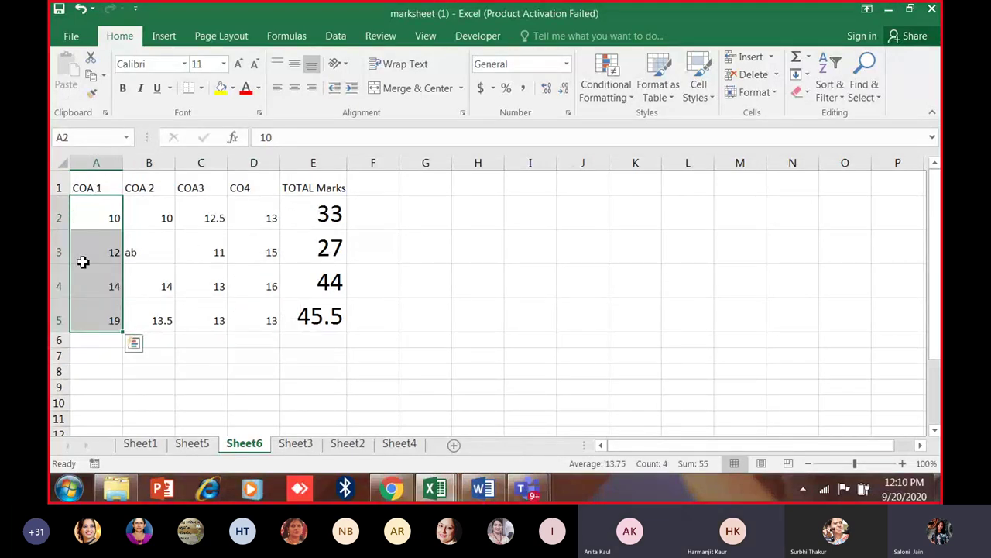
pyautogui.moveTo(111, 205); pyautogui.dragTo(310, 319)
pyautogui.click(308, 337)
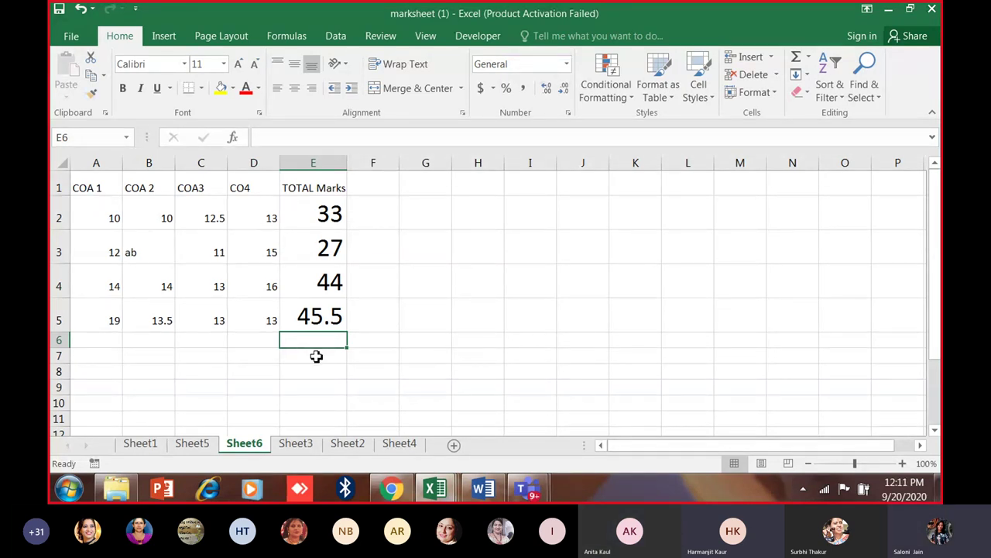
pyautogui.click(324, 221)
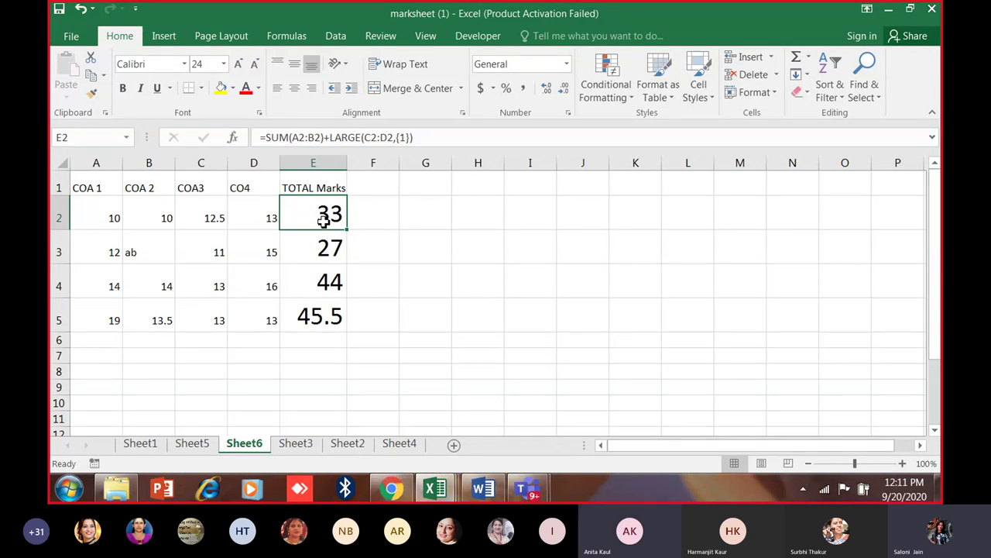
pyautogui.moveTo(109, 188); pyautogui.dragTo(205, 220)
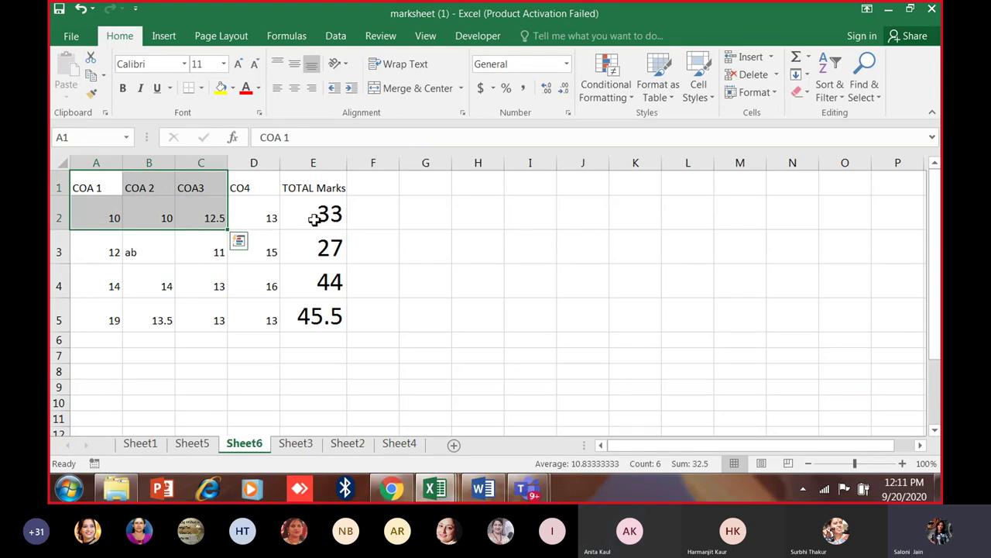
pyautogui.click(319, 217)
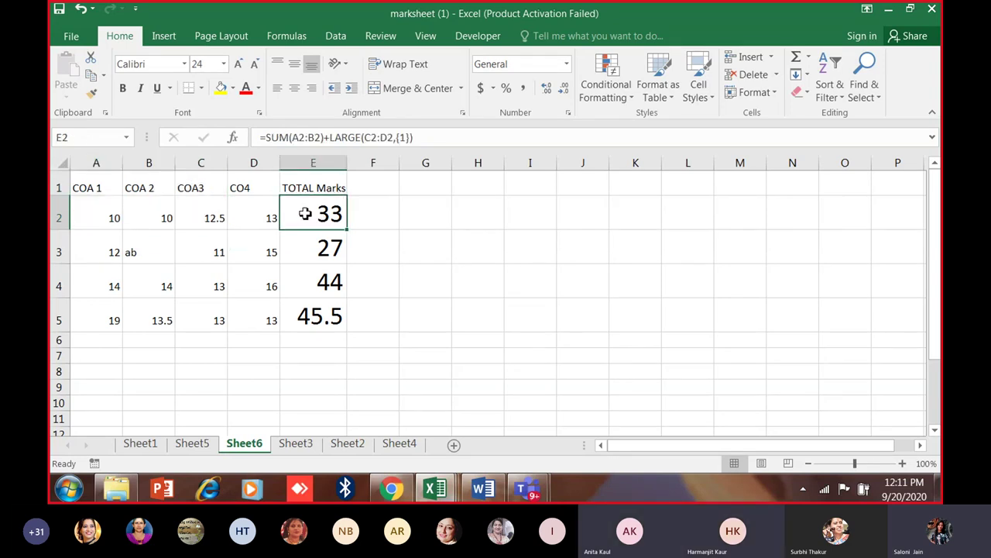
pyautogui.moveTo(100, 184); pyautogui.dragTo(101, 291)
pyautogui.moveTo(267, 183); pyautogui.dragTo(261, 317)
# Try extending the LARGE array in the E2 formula to {1,2}, and discard the edit.
pyautogui.click(329, 213)
pyautogui.click(408, 137)
pyautogui.write(',2')
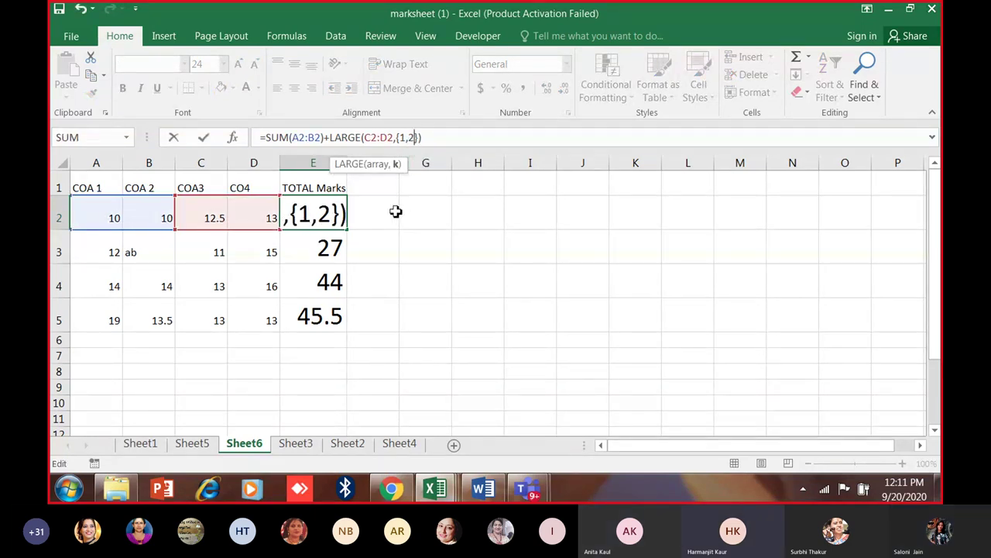
pyautogui.press('Escape')
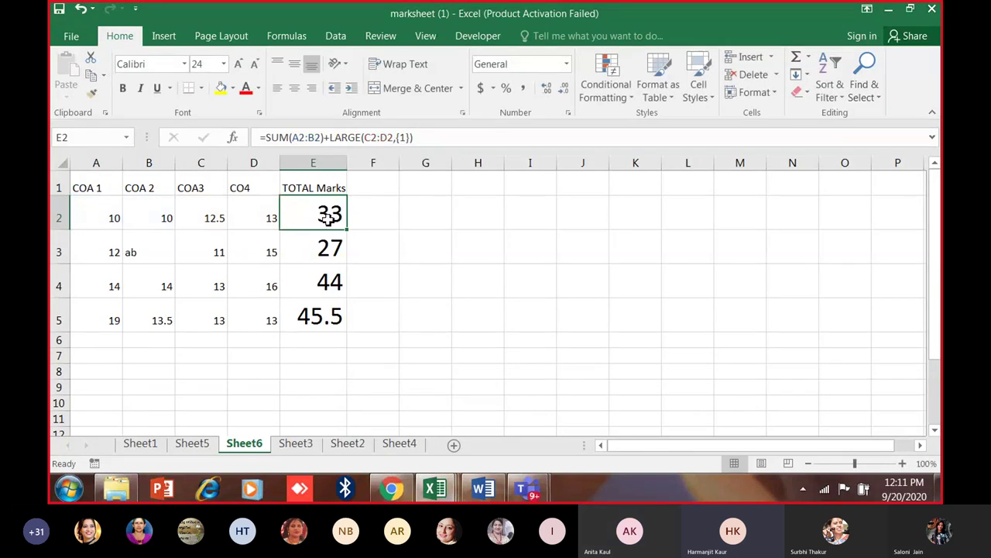
# Examine the whole SUM plus LARGE formula in E2, and compare the absent entry in B3 with its row total.
pyautogui.click(307, 137)
pyautogui.moveTo(307, 137); pyautogui.dragTo(332, 142)
pyautogui.click(332, 142)
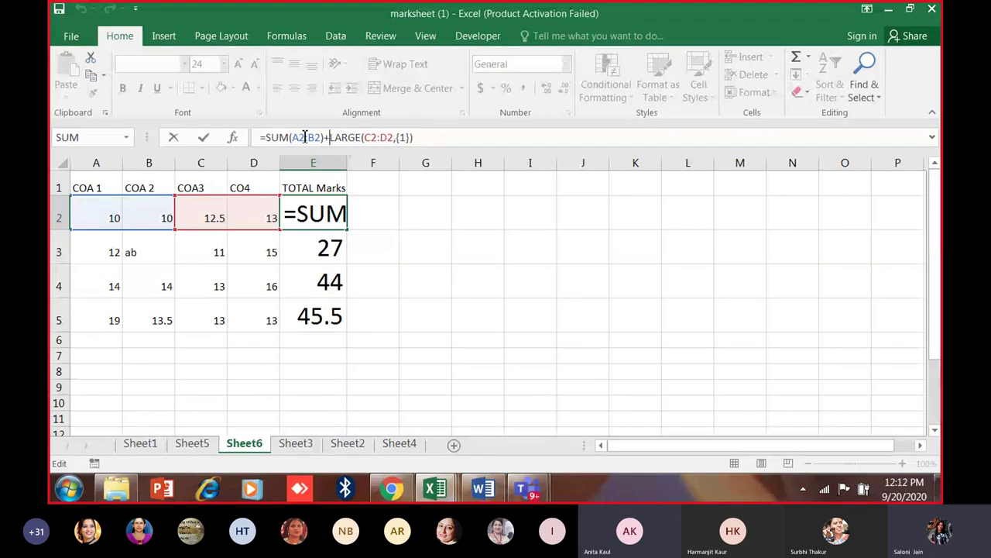
pyautogui.moveTo(272, 137); pyautogui.dragTo(413, 137)
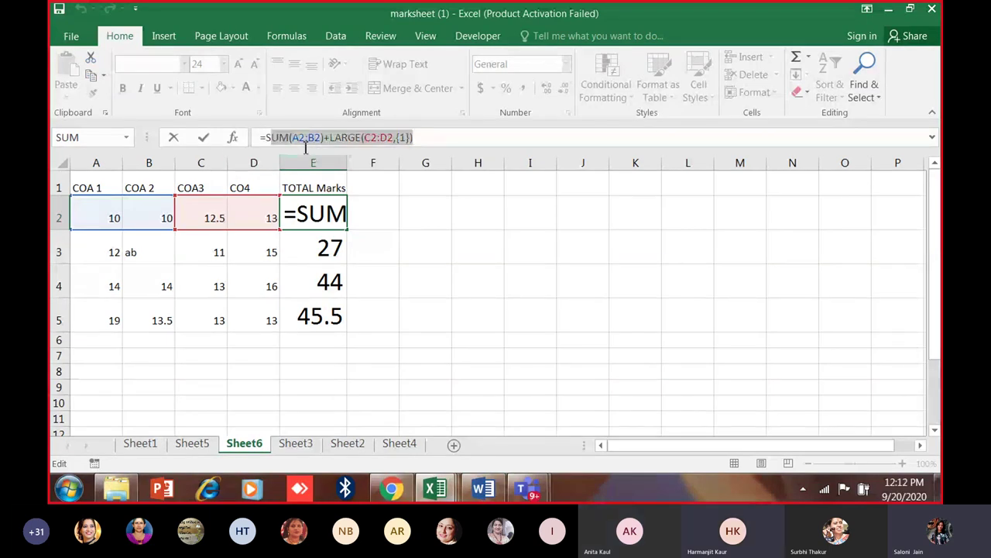
pyautogui.click(403, 200)
pyautogui.click(325, 214)
pyautogui.click(100, 218)
pyautogui.click(149, 249)
pyautogui.click(321, 249)
# Enlarge the font of the absent entry "ab" in B3 by five size increments.
pyautogui.click(146, 251)
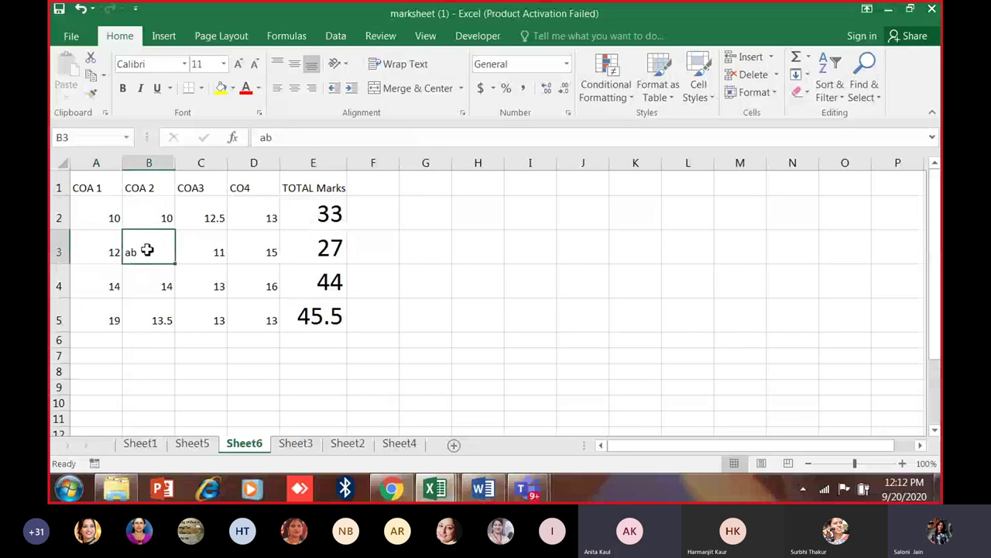
pyautogui.click(241, 64)
pyautogui.click(241, 64)
pyautogui.click(241, 64)
pyautogui.click(241, 64)
pyautogui.click(241, 64)
# Examine the SUM and LARGE formula in E3 for the row with the absent entry.
pyautogui.click(298, 248)
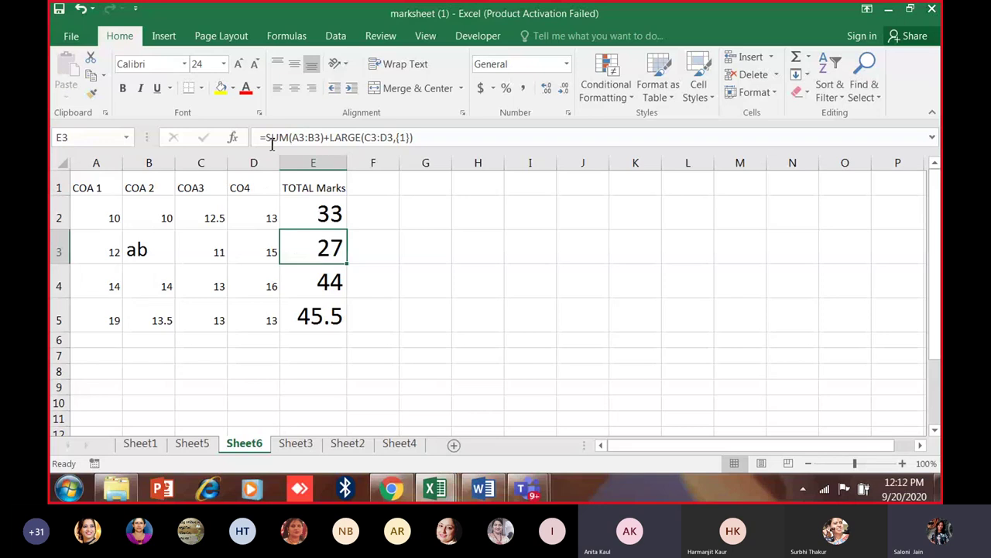
pyautogui.moveTo(271, 143); pyautogui.dragTo(409, 150)
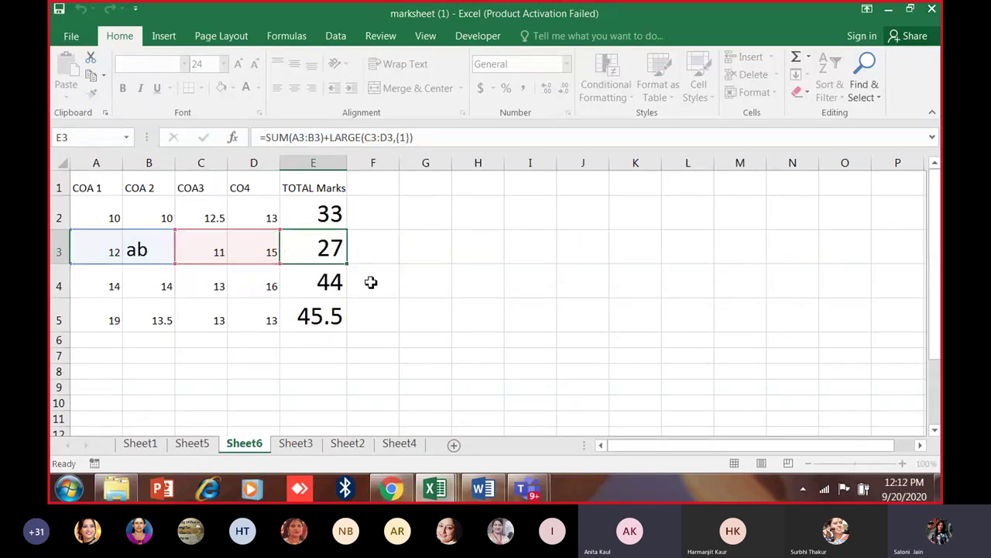
# Examine the row totals in E2:E5 and the SUM and LARGE formula in E2.
pyautogui.press('Escape')
pyautogui.moveTo(326, 216); pyautogui.dragTo(343, 335)
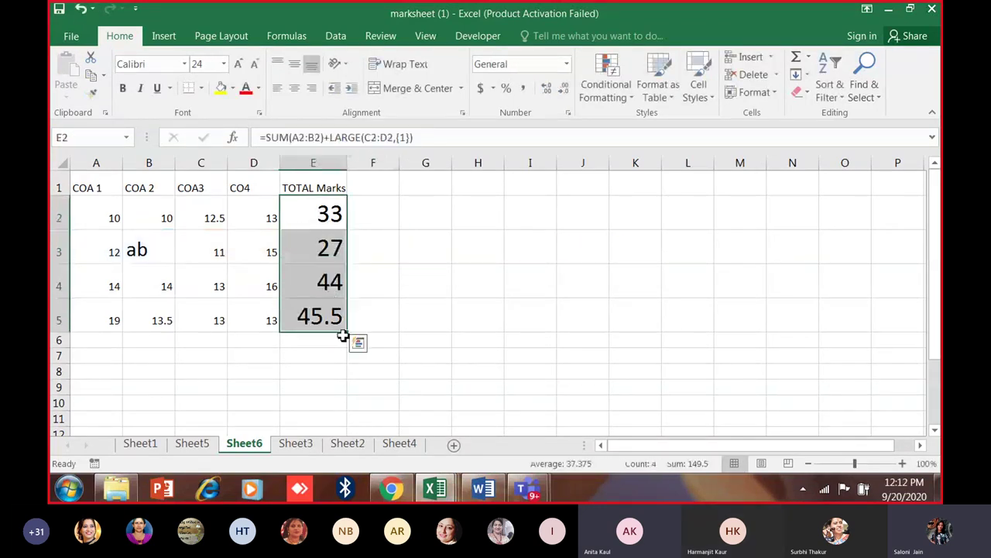
pyautogui.click(325, 340)
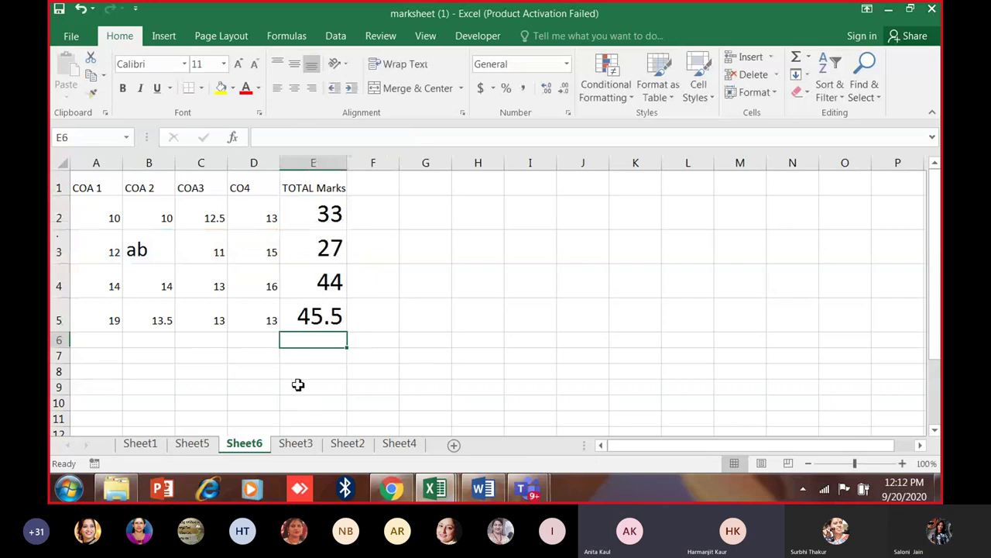
pyautogui.click(341, 219)
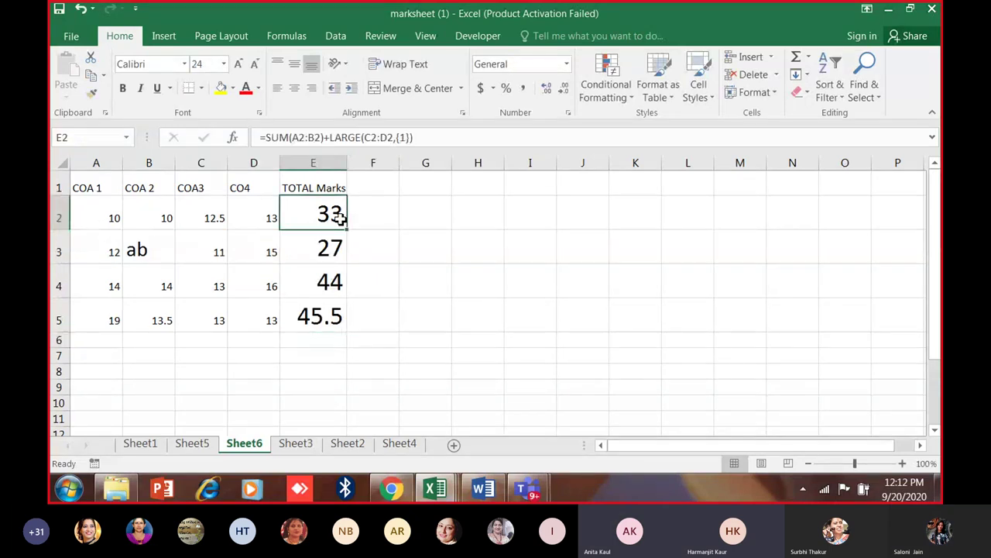
pyautogui.click(330, 137)
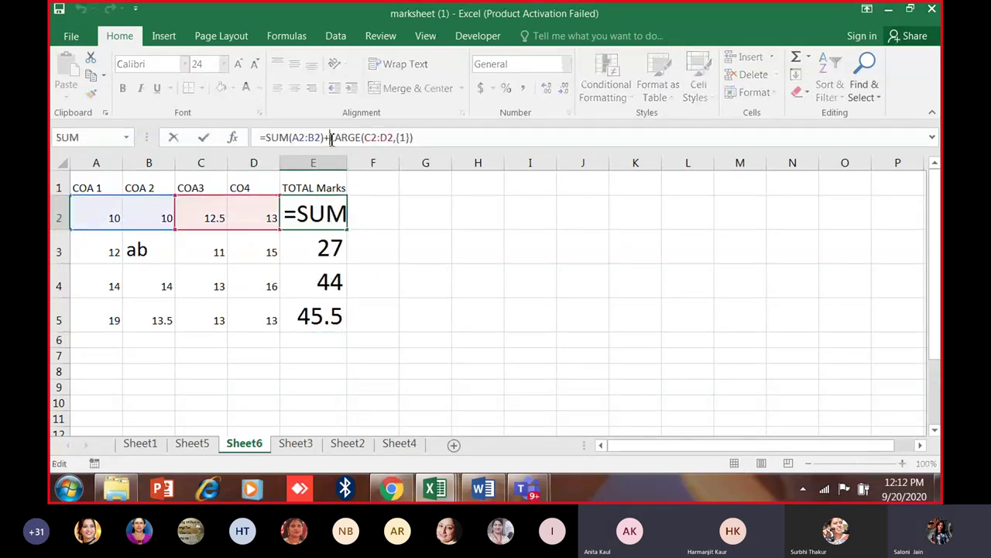
pyautogui.click(373, 248)
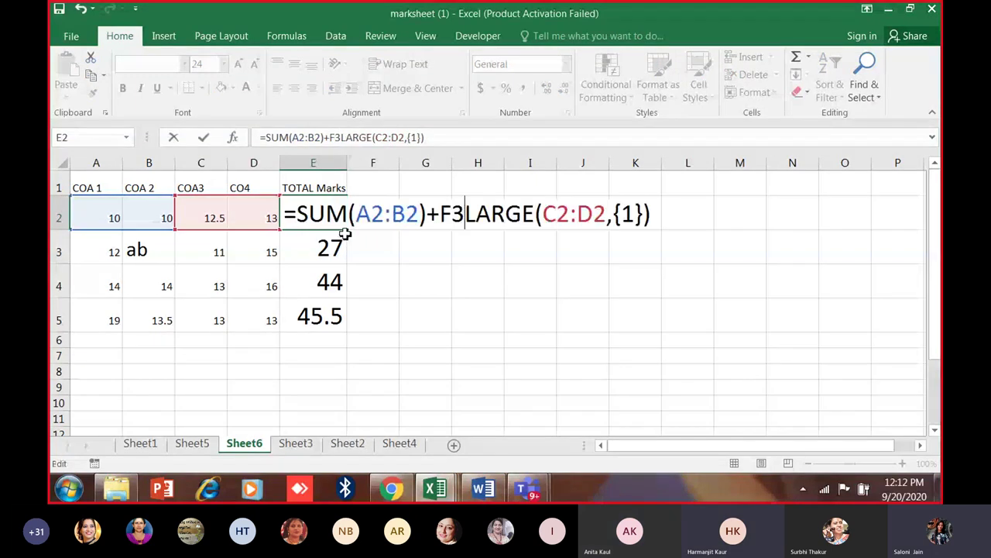
pyautogui.click(439, 216)
pyautogui.press('Delete')
pyautogui.press('Delete')
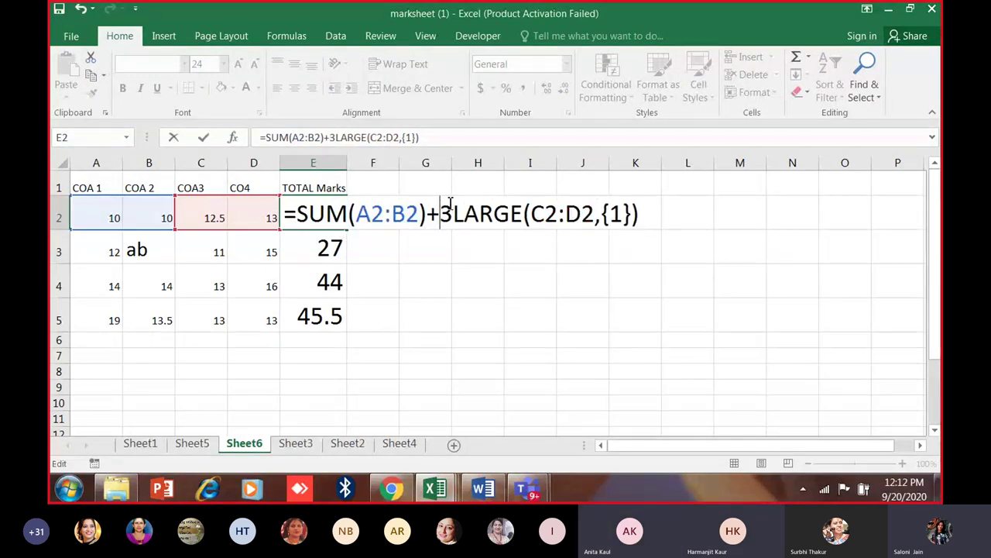
pyautogui.hotkey('ctrl', 'Return')
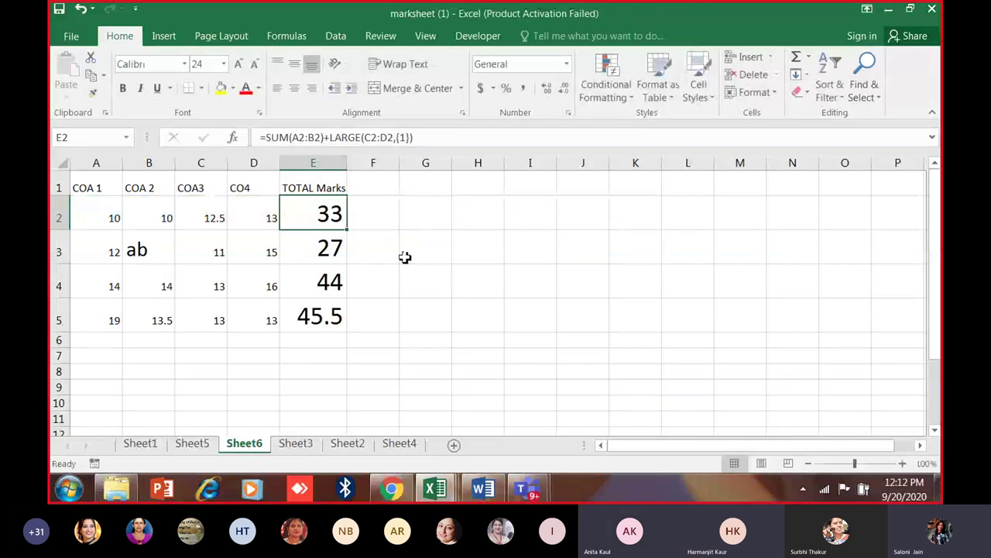
# Fill the SUM and LARGE formula from E2 down through E5.
pyautogui.click(384, 269)
pyautogui.click(338, 222)
pyautogui.moveTo(348, 229); pyautogui.dragTo(341, 326)
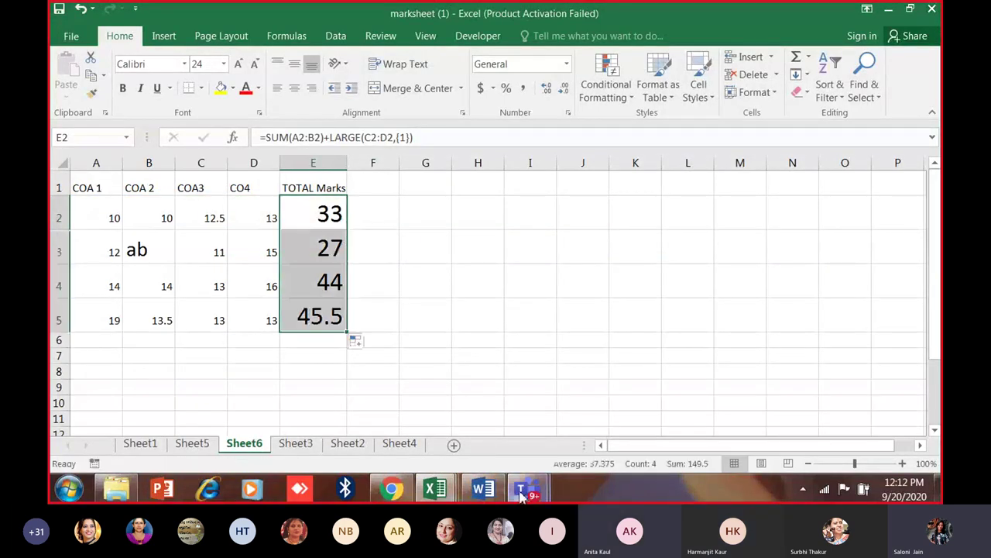
# Check the October attendance sheet in the other open workbook, and switch to the formula tut (4) workbook.
pyautogui.moveTo(527, 489)
pyautogui.moveTo(438, 488)
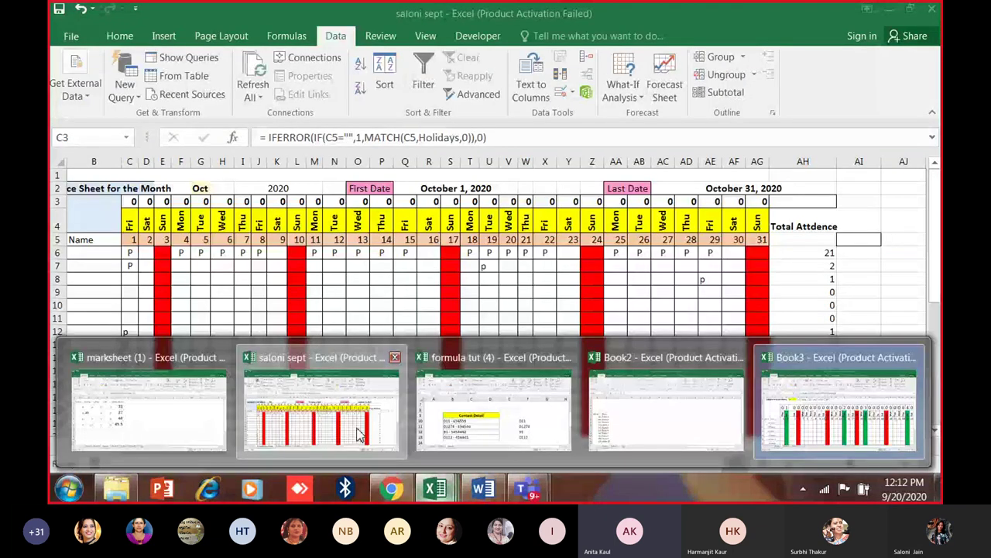
pyautogui.click(322, 411)
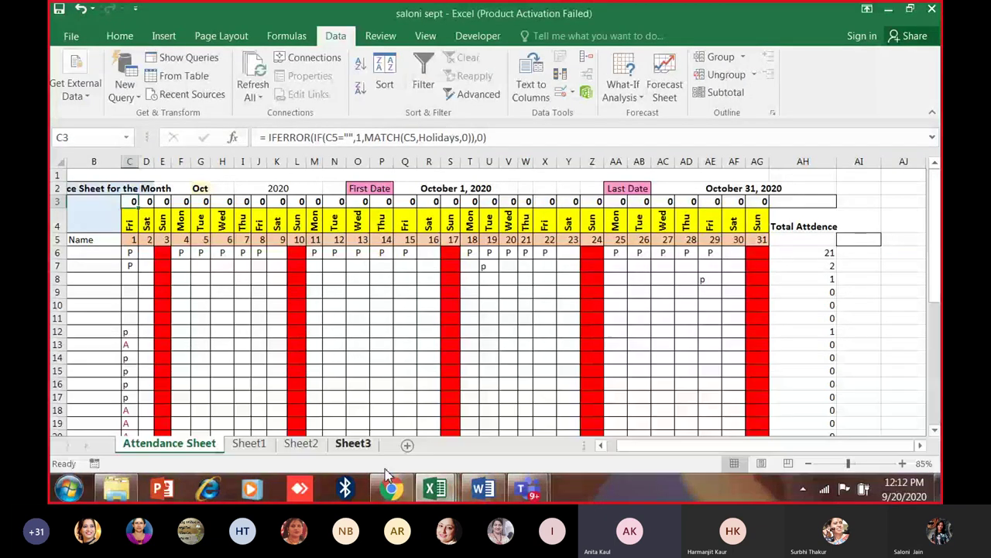
pyautogui.click(504, 454)
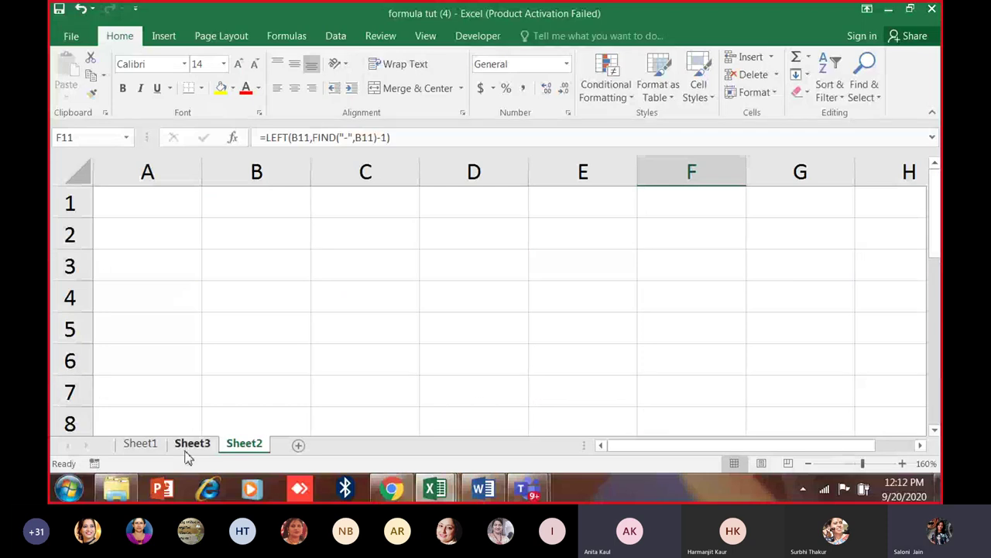
# Look through the formula examples on Sheet1, Sheet2 and Sheet3 of the formula tut (4) workbook.
pyautogui.click(147, 443)
pyautogui.scroll(10, 223, 385)
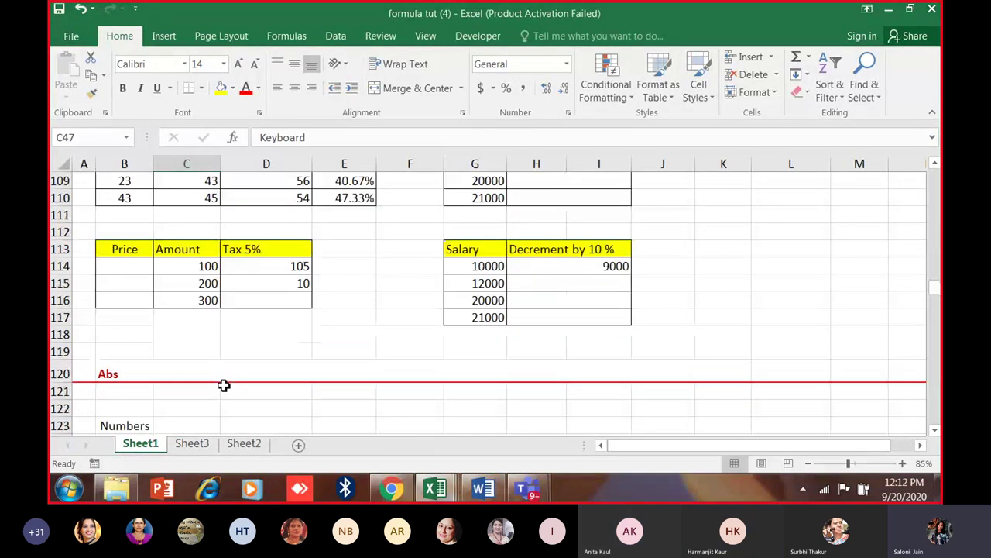
pyautogui.scroll(20, 223, 385)
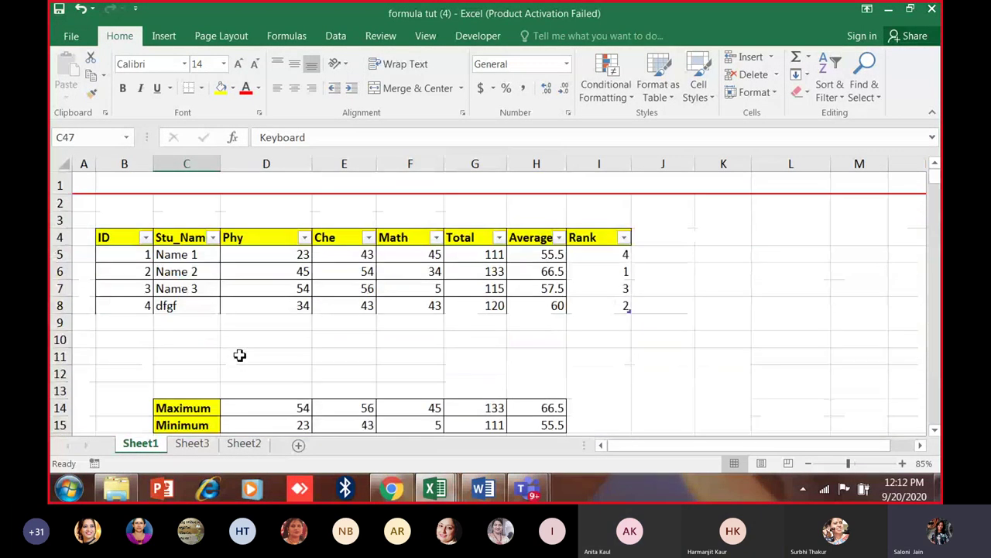
pyautogui.scroll(-4, 276, 302)
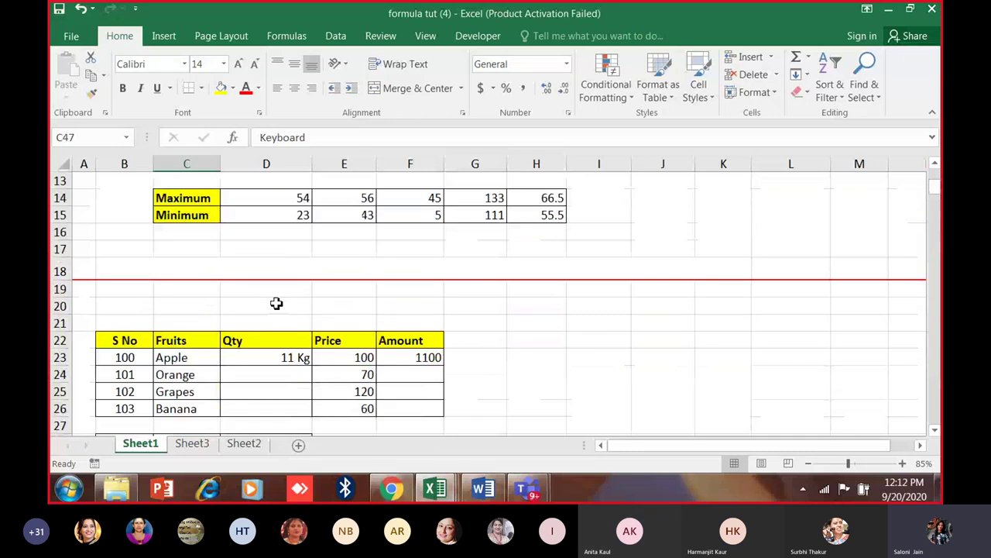
pyautogui.scroll(-20, 275, 309)
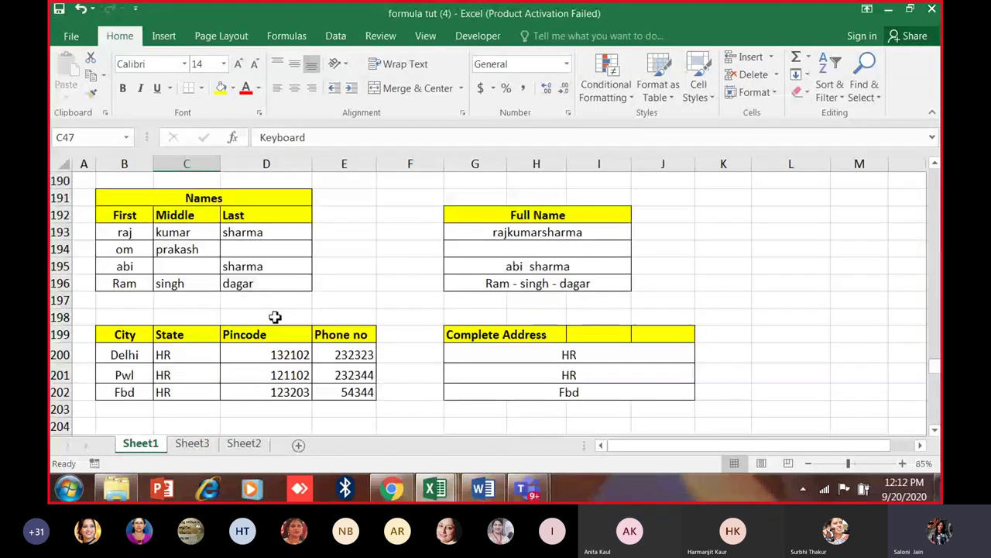
pyautogui.scroll(-19, 275, 317)
pyautogui.scroll(-4, 275, 318)
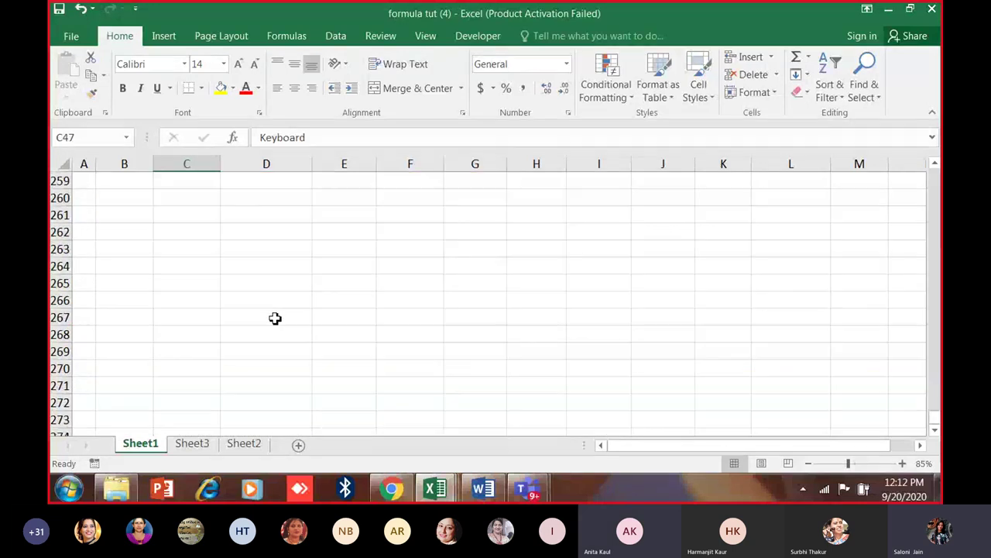
pyautogui.scroll(20, 275, 318)
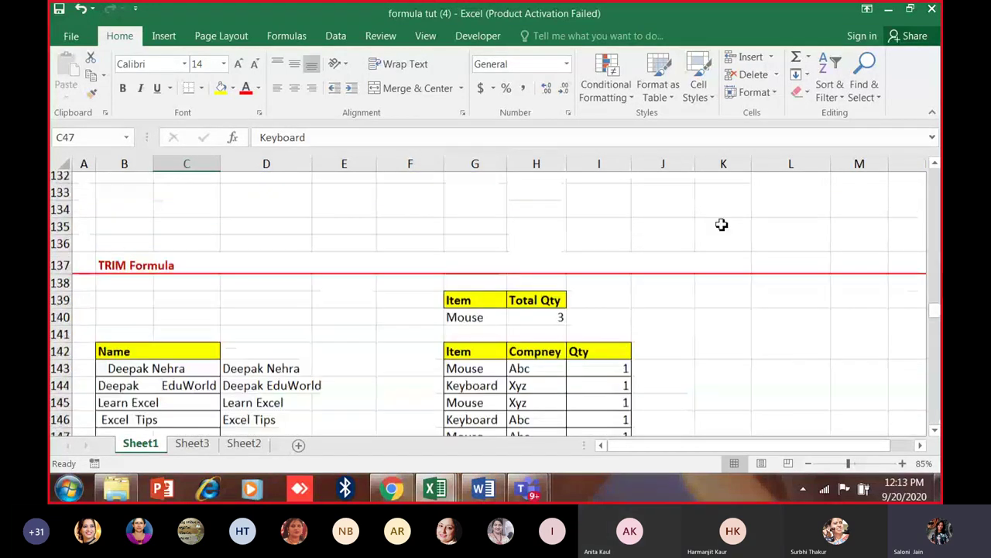
pyautogui.moveTo(935, 310); pyautogui.dragTo(939, 147)
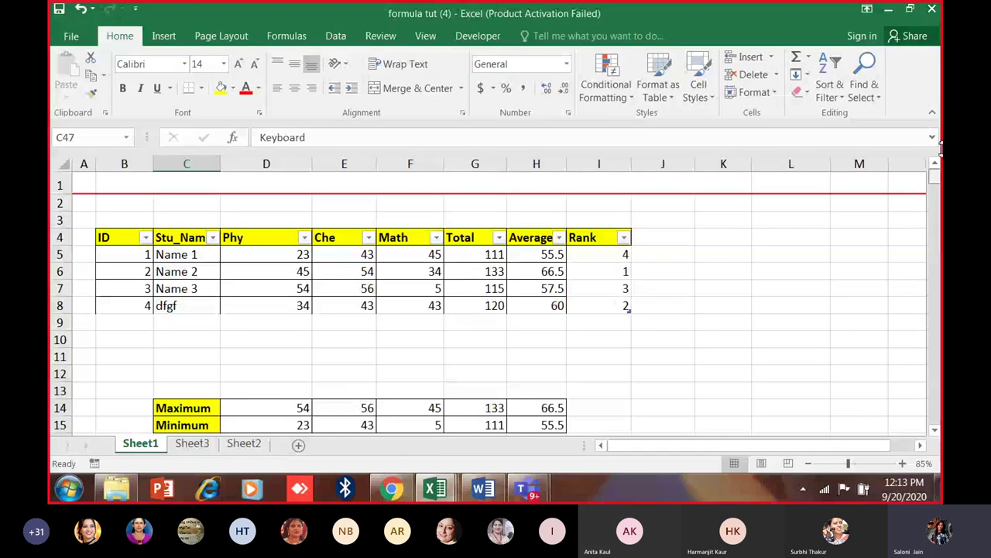
pyautogui.click(194, 443)
pyautogui.click(244, 443)
pyautogui.click(198, 444)
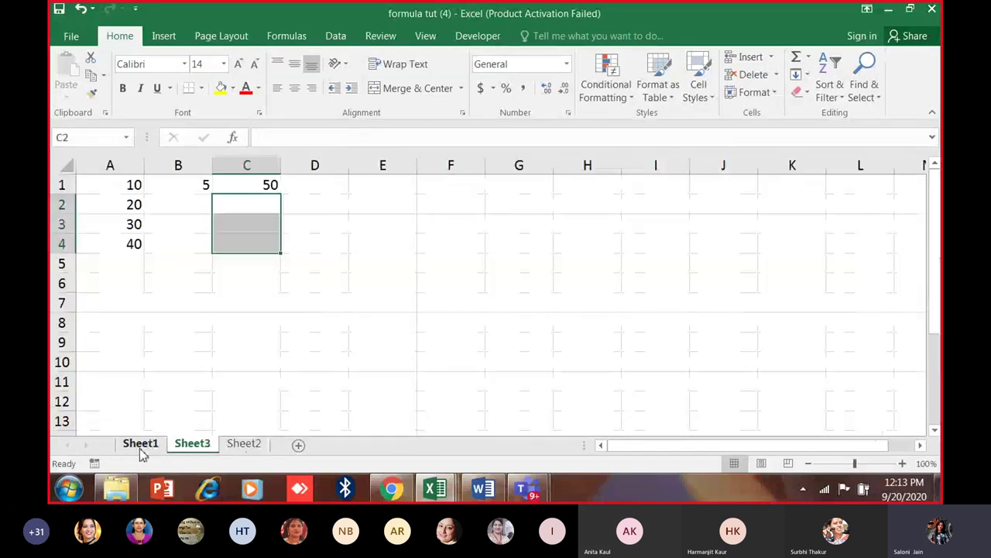
pyautogui.click(140, 444)
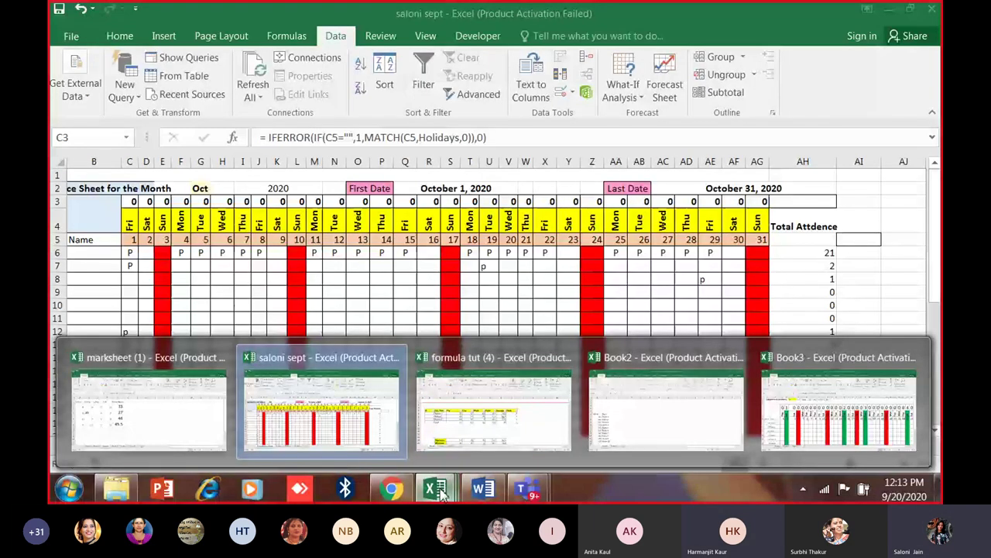
# Look over the October attendance sheet in Book3, and return to Sheet2 of the marksheet (1) workbook.
pyautogui.click(790, 440)
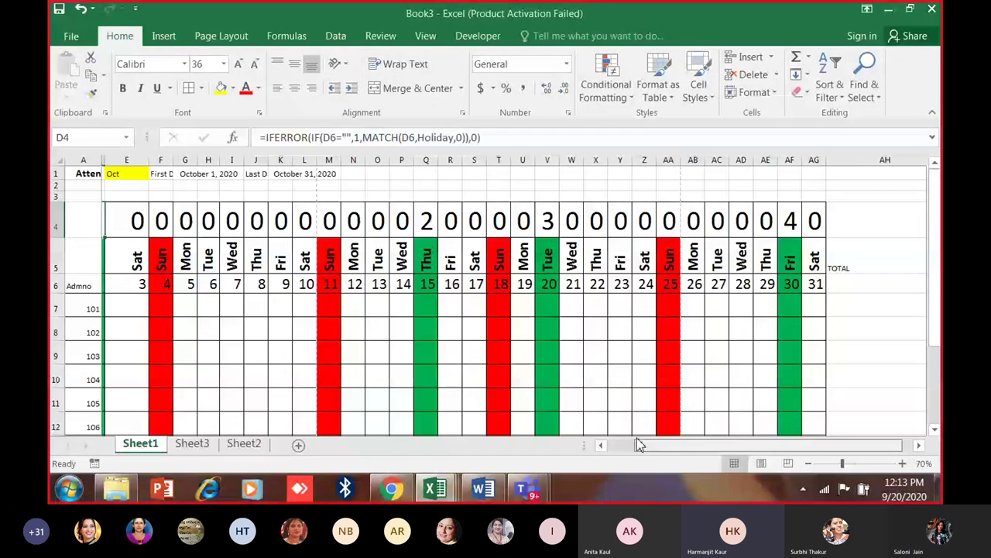
pyautogui.moveTo(639, 445); pyautogui.dragTo(611, 444)
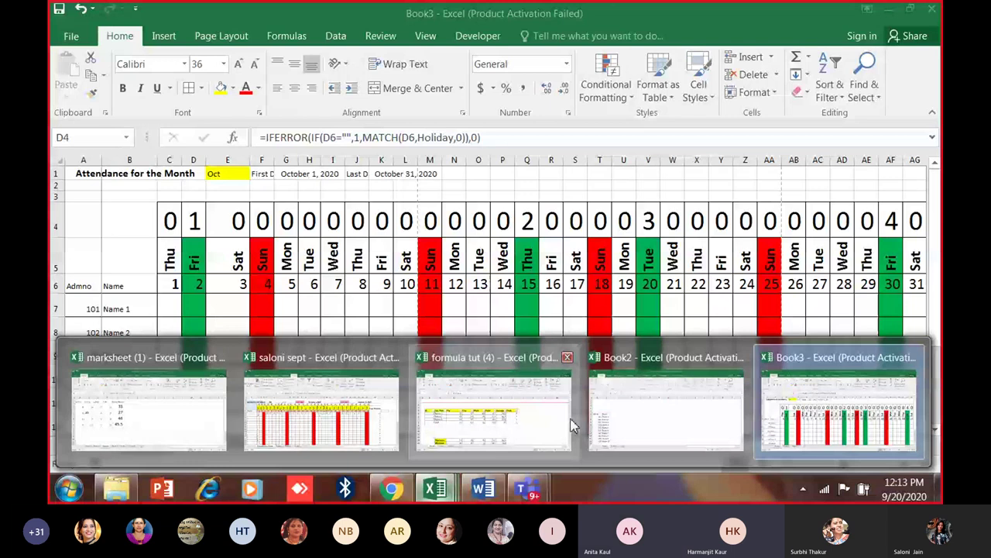
pyautogui.click(149, 410)
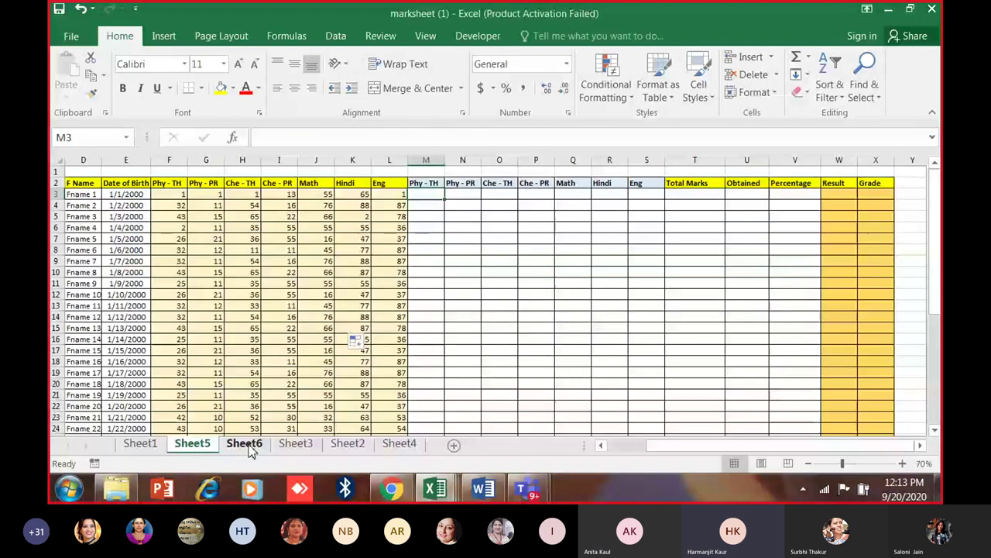
pyautogui.click(244, 443)
pyautogui.click(140, 443)
pyautogui.click(347, 446)
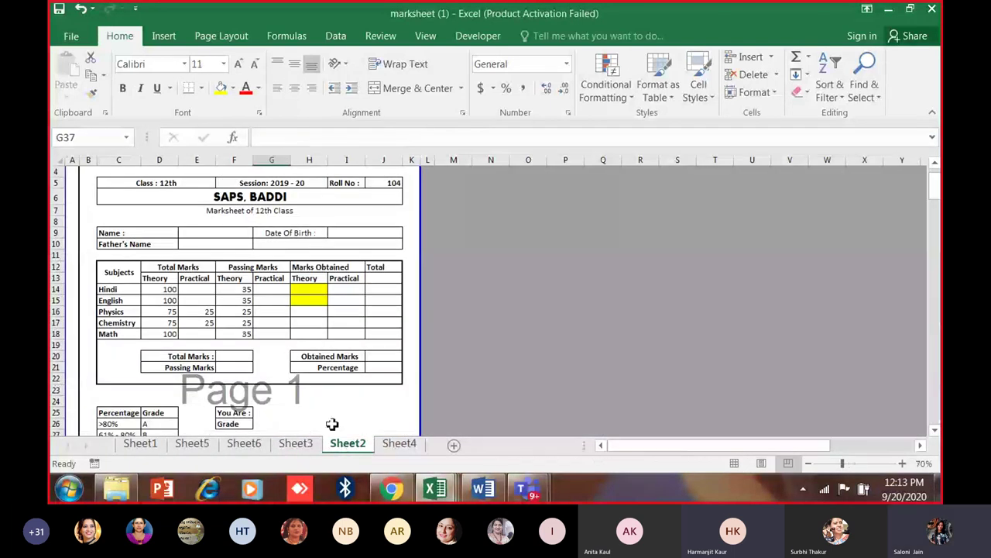
# Examine the 12th-class marksheet template on Sheet2, from its header and subject marks table to the grade table.
pyautogui.scroll(1, 299, 361)
pyautogui.scroll(2, 321, 381)
pyautogui.moveTo(682, 445); pyautogui.dragTo(631, 445)
pyautogui.scroll(-1, 451, 354)
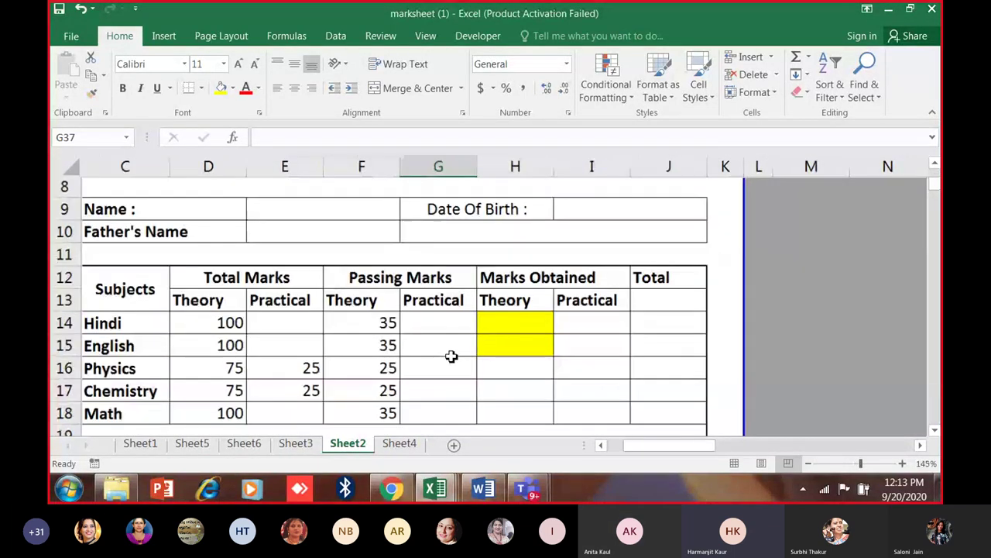
pyautogui.scroll(1, 451, 354)
pyautogui.scroll(-2, 451, 354)
pyautogui.scroll(2, 451, 355)
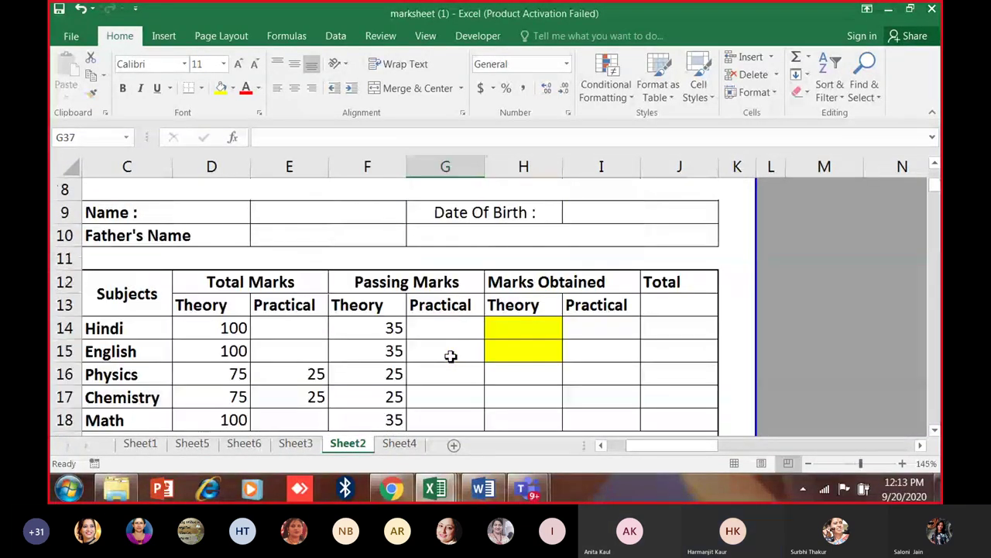
pyautogui.scroll(2, 451, 356)
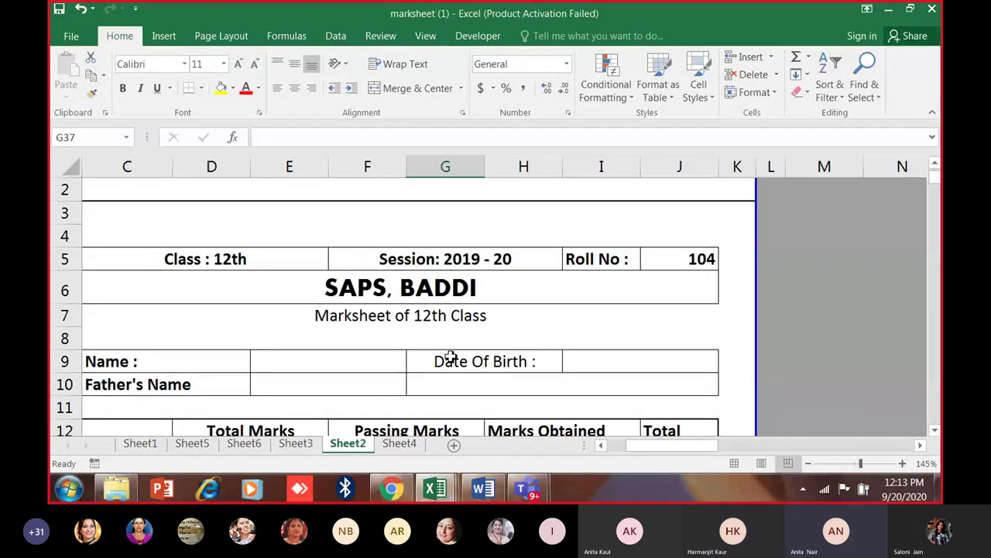
pyautogui.scroll(-3, 433, 310)
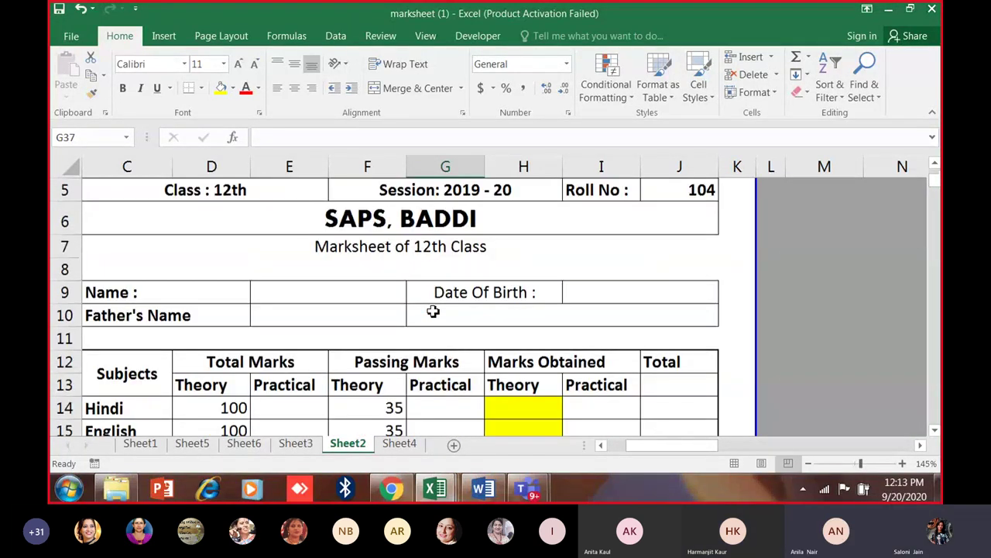
pyautogui.scroll(1, 433, 310)
pyautogui.scroll(-2, 343, 336)
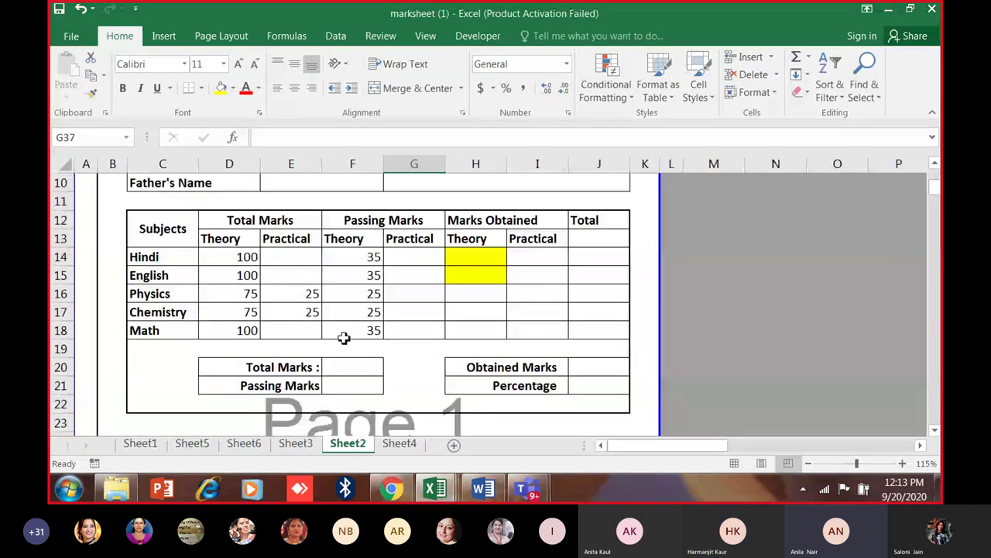
pyautogui.scroll(3, 343, 336)
pyautogui.scroll(1, 343, 337)
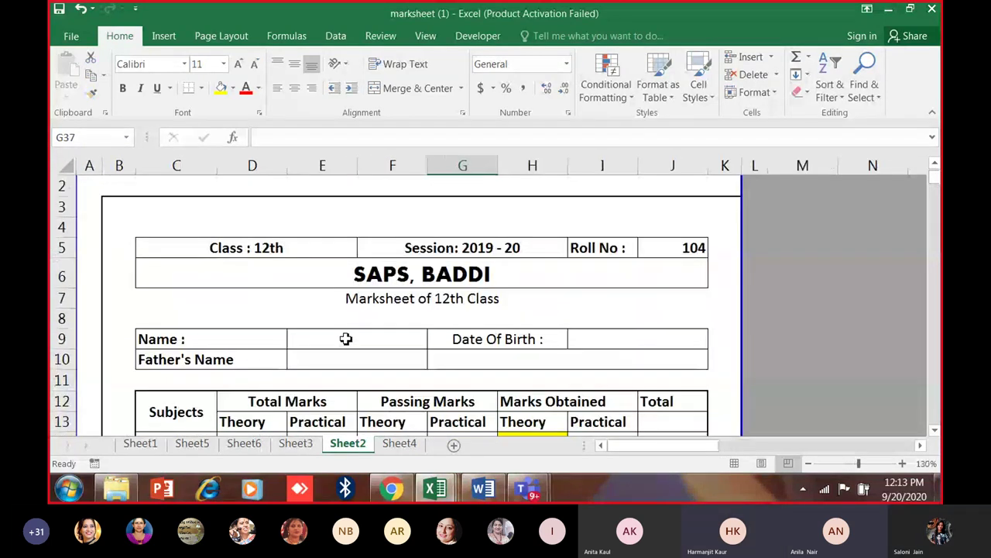
pyautogui.scroll(-2, 442, 344)
pyautogui.scroll(-2, 442, 341)
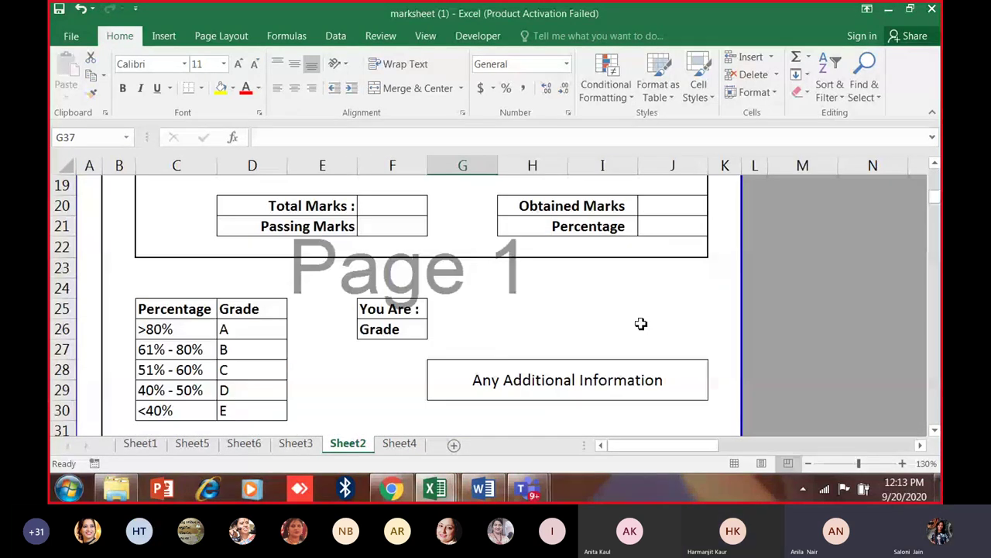
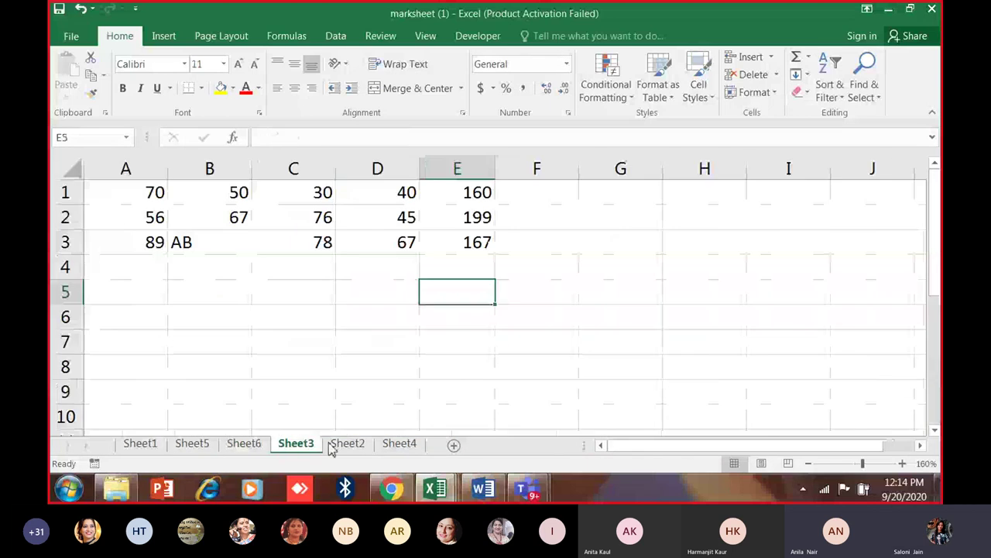
# Check Sheet4, and go back to the header and student details of the marksheet on Sheet2.
pyautogui.click(347, 443)
pyautogui.click(399, 444)
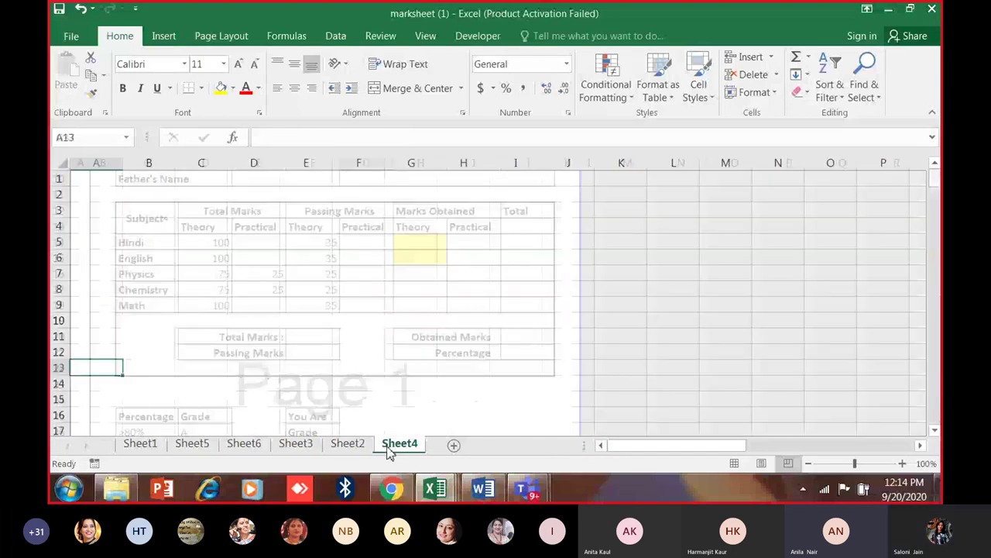
pyautogui.click(348, 443)
pyautogui.scroll(2, 364, 353)
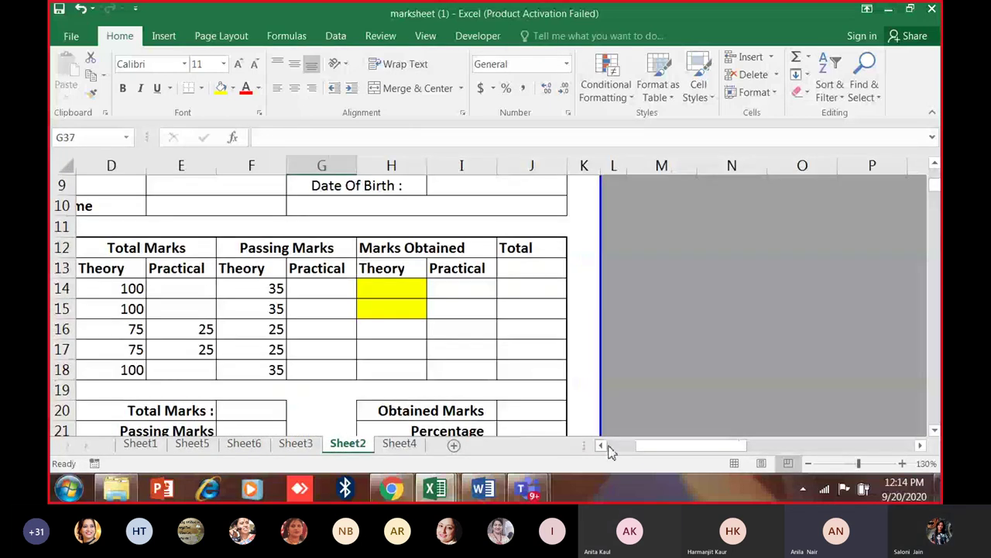
pyautogui.moveTo(643, 446); pyautogui.dragTo(600, 445)
pyautogui.scroll(3, 539, 394)
pyautogui.scroll(-1, 539, 394)
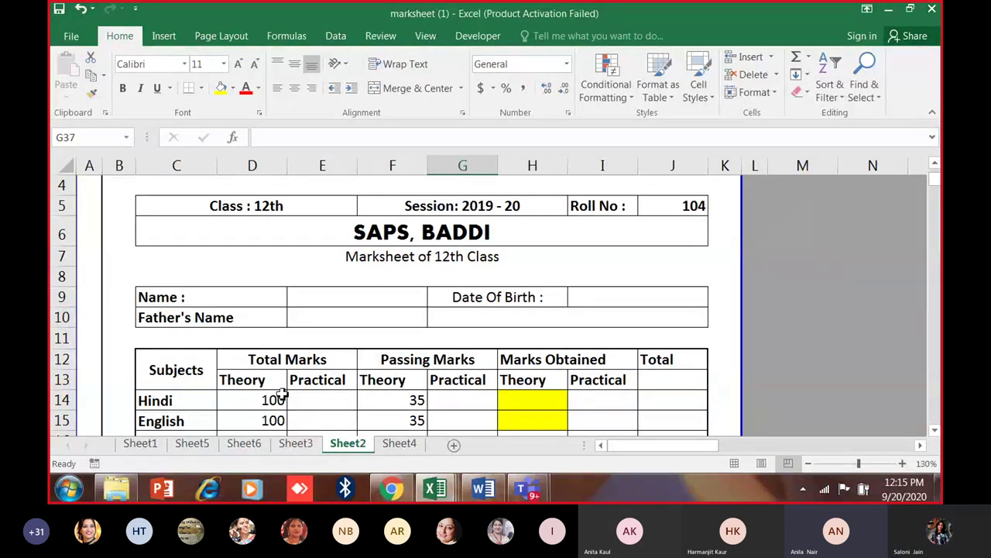
# Check Sheet3, and return to the class, session and roll number header of the marksheet on Sheet2.
pyautogui.click(313, 445)
pyautogui.click(348, 445)
pyautogui.scroll(2, 434, 302)
pyautogui.scroll(-1, 434, 295)
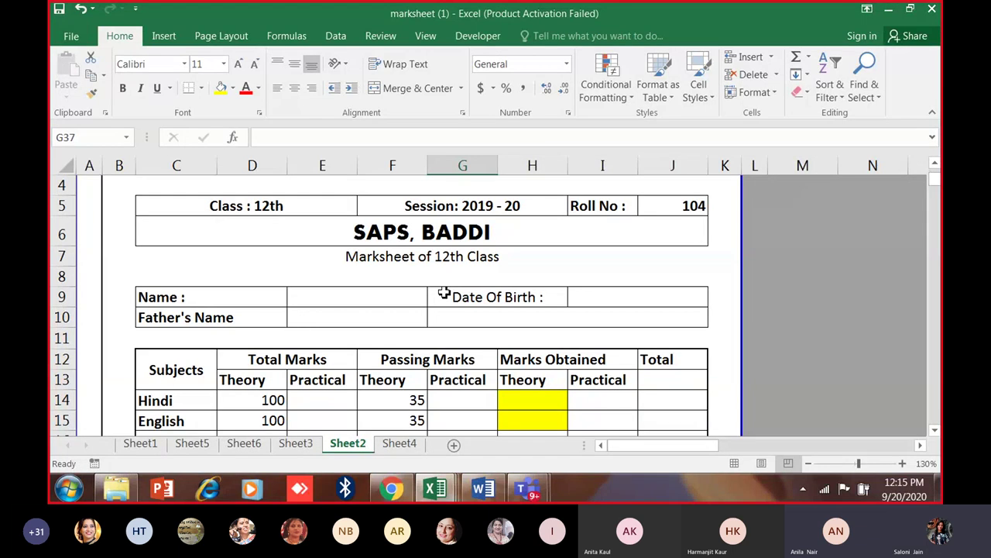
pyautogui.click(310, 446)
pyautogui.click(348, 446)
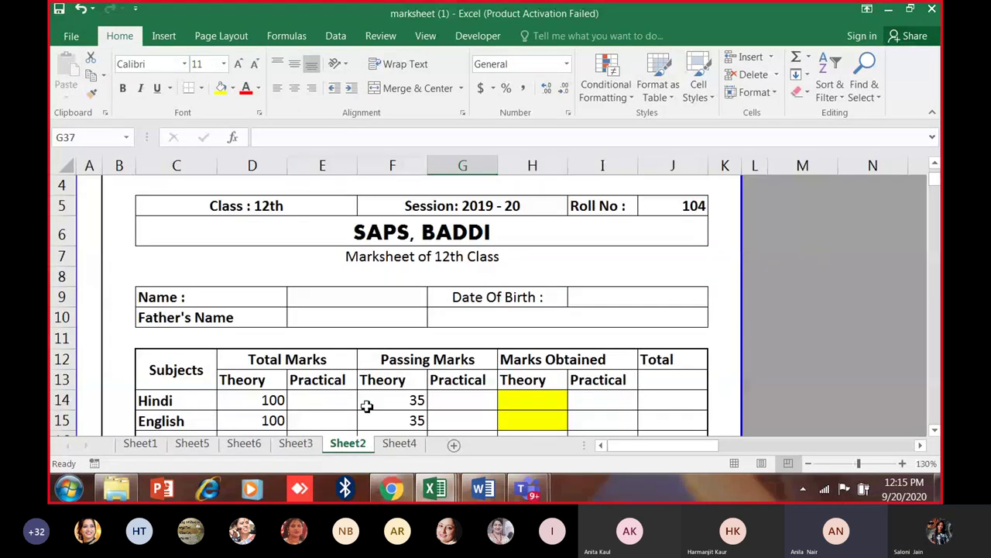
pyautogui.scroll(1, 436, 283)
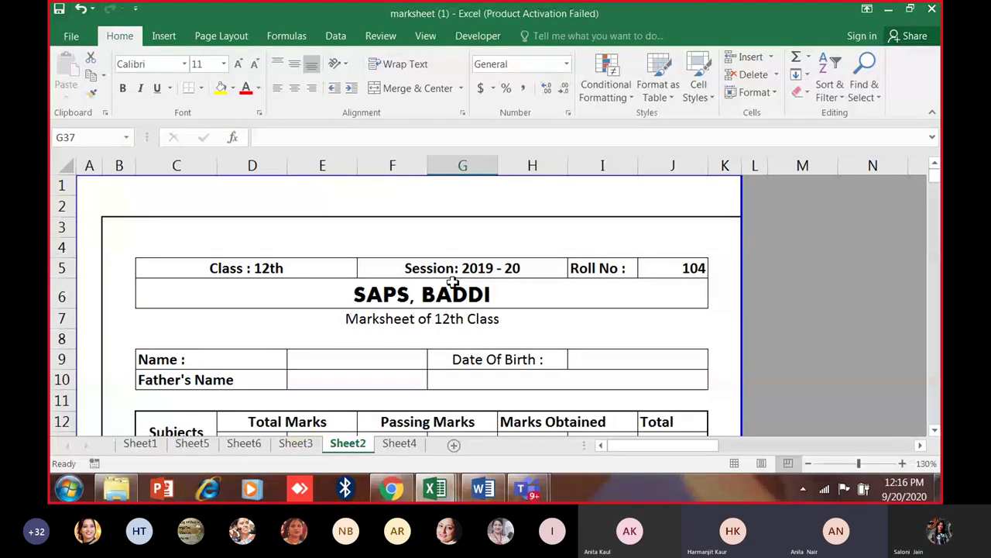
pyautogui.scroll(2, 536, 217)
# Examine the whole marksheet page on Sheet2 at a reduced zoom, down to the grade table and signature lines.
pyautogui.scroll(-5, 478, 323)
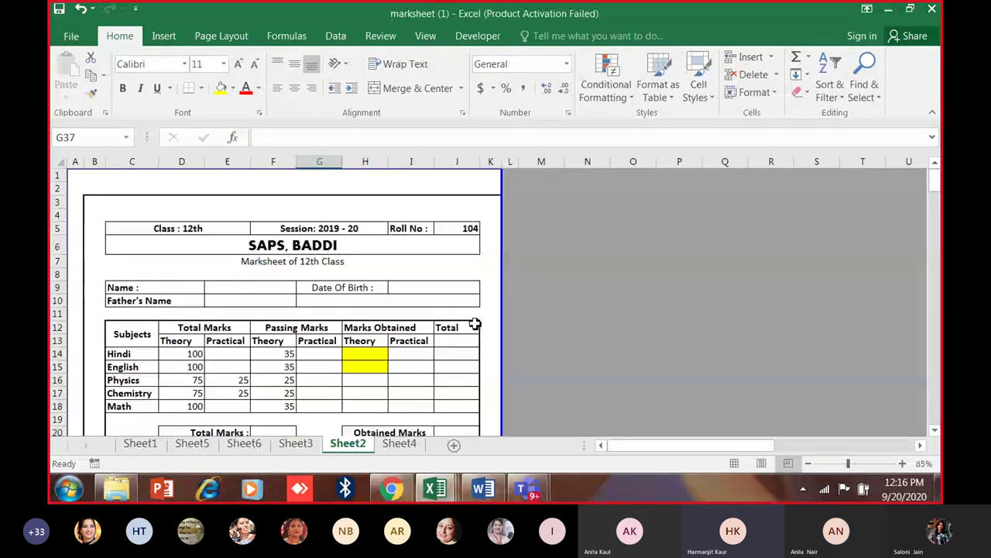
pyautogui.scroll(-2, 379, 364)
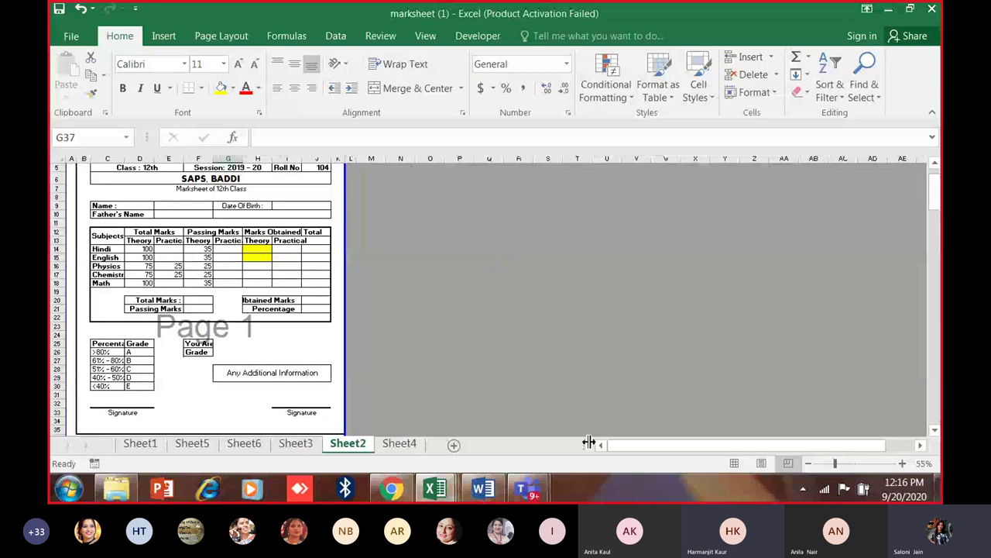
pyautogui.scroll(1, 166, 314)
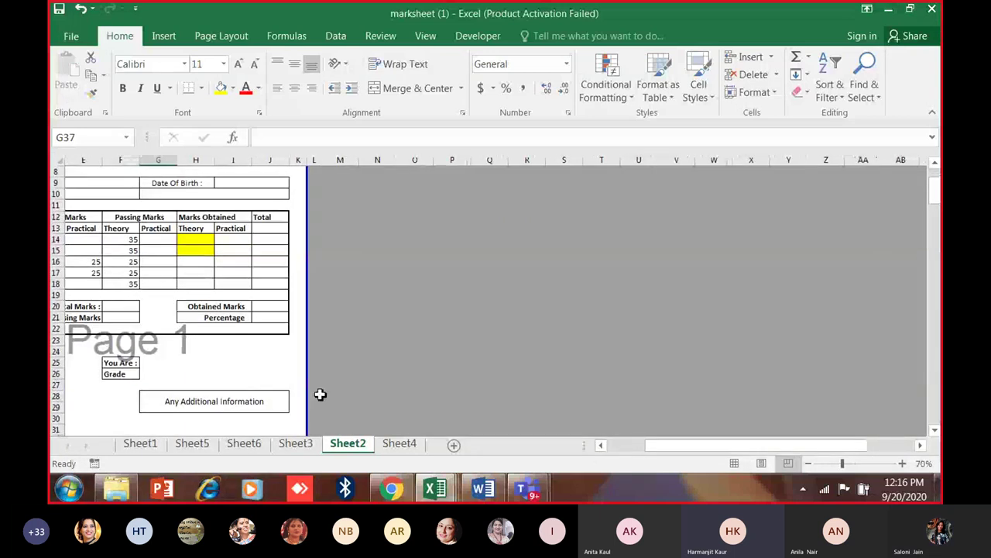
pyautogui.click(601, 446)
pyautogui.click(605, 449)
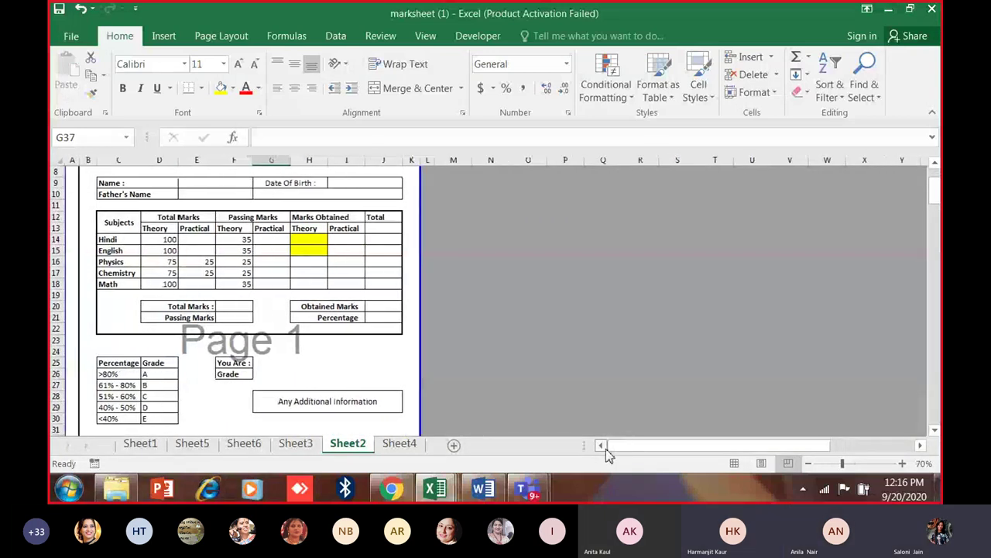
pyautogui.scroll(2, 164, 296)
pyautogui.moveTo(699, 448); pyautogui.dragTo(619, 447)
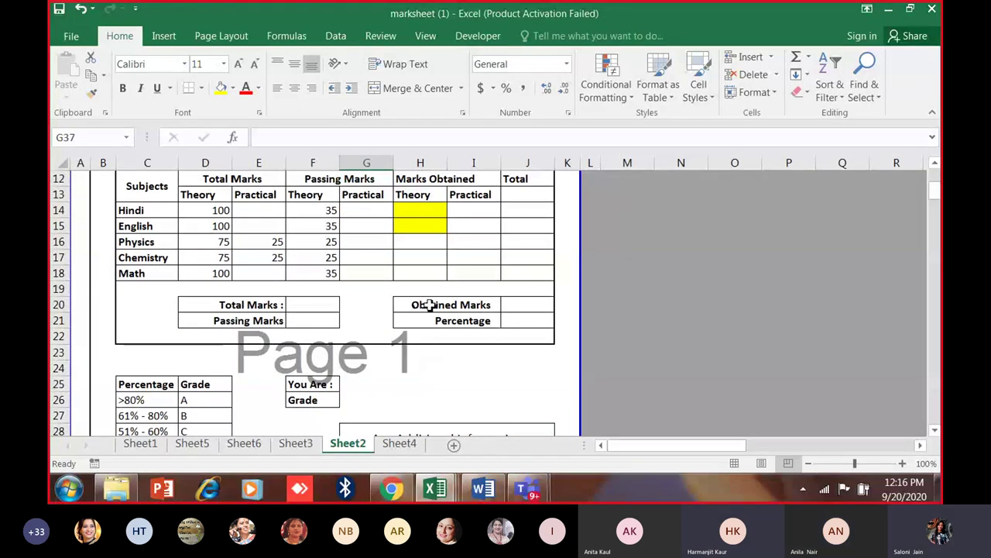
# Review the marksheet from the student details through the subject marks table to the additional information box.
pyautogui.scroll(3, 442, 295)
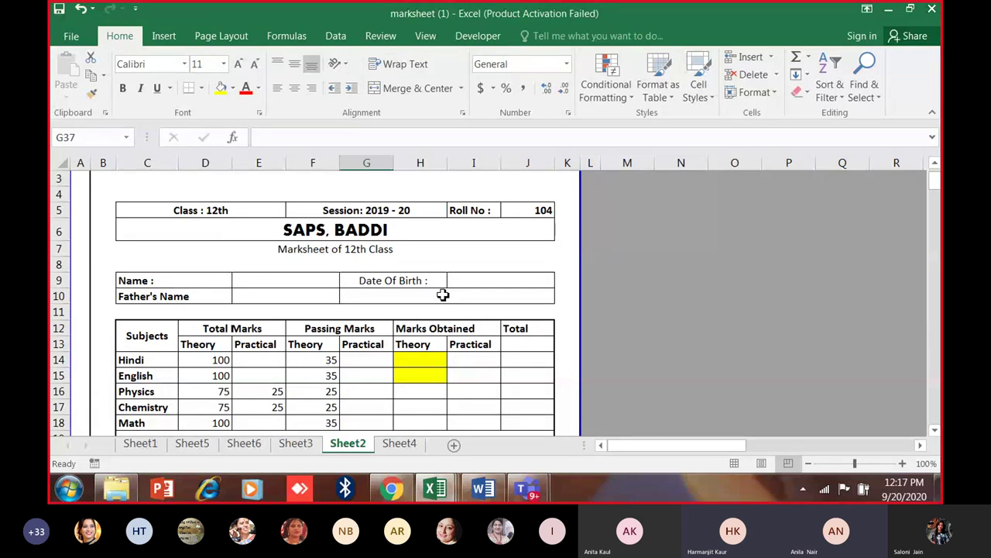
pyautogui.keyDown('ctrl'); pyautogui.scroll(-1, 363, 284); pyautogui.keyUp('ctrl')
pyautogui.scroll(-3, 341, 309)
pyautogui.scroll(3, 345, 312)
pyautogui.keyDown('ctrl'); pyautogui.scroll(1, 349, 316); pyautogui.keyUp('ctrl')
pyautogui.moveTo(658, 446); pyautogui.dragTo(581, 448)
pyautogui.scroll(-7, 504, 398)
pyautogui.scroll(3, 503, 398)
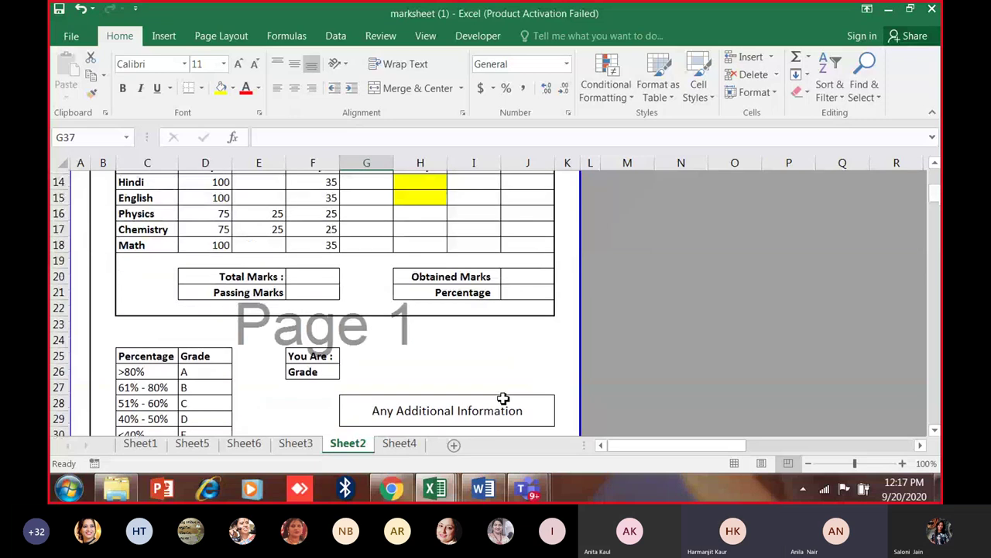
pyautogui.scroll(3, 504, 398)
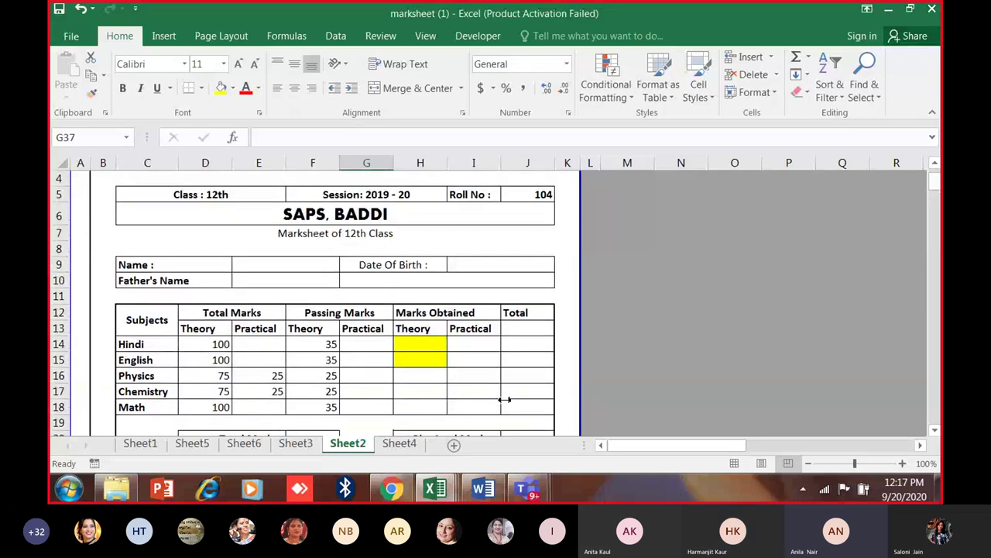
# Check the marksheet layout down to the signature lines, and go back to the school name and student details.
pyautogui.keyDown('ctrl'); pyautogui.scroll(-1, 504, 398); pyautogui.keyUp('ctrl')
pyautogui.scroll(-1, 612, 411)
pyautogui.scroll(-2, 545, 414)
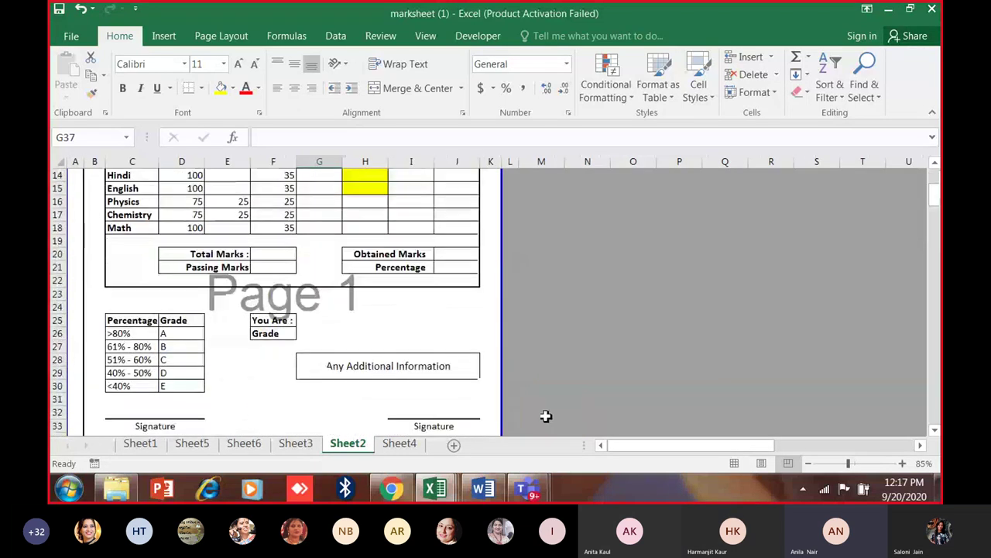
pyautogui.scroll(-1, 478, 420)
pyautogui.scroll(4, 479, 422)
pyautogui.scroll(1, 343, 383)
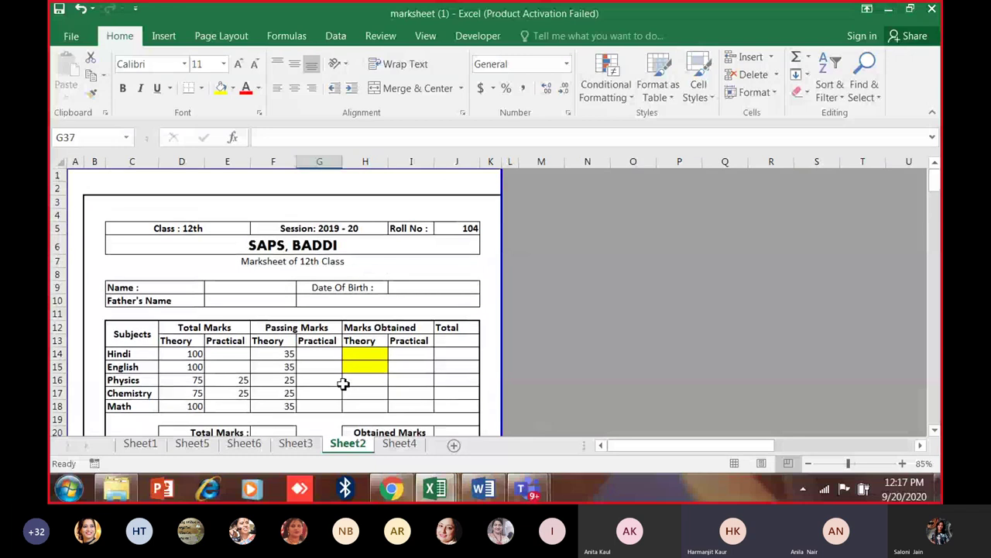
pyautogui.keyDown('ctrl'); pyautogui.scroll(2, 252, 361); pyautogui.keyUp('ctrl')
pyautogui.moveTo(673, 455); pyautogui.dragTo(622, 457)
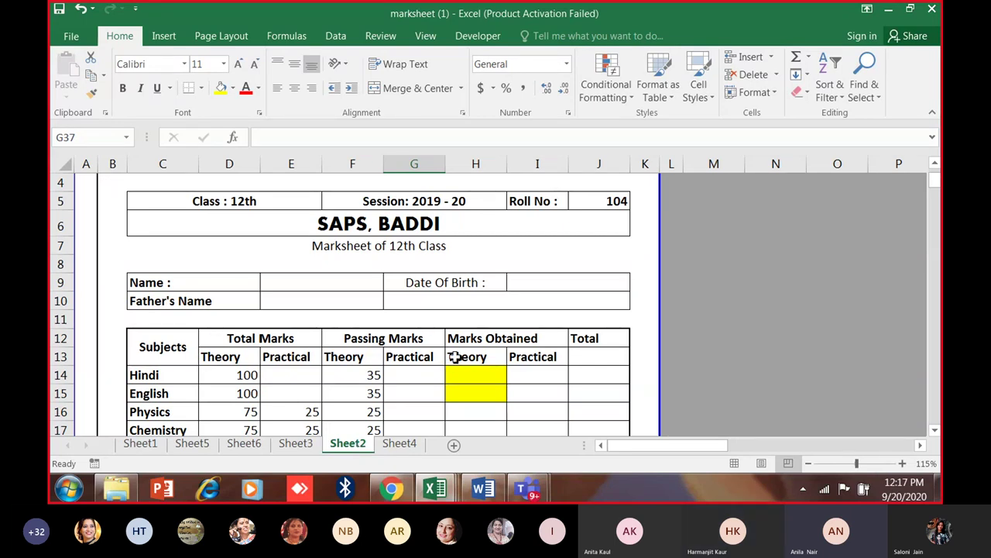
# Look over the total, passing and obtained marks columns of the subject table and the totals area beneath it.
pyautogui.keyDown('ctrl'); pyautogui.scroll(-1, 456, 357); pyautogui.keyUp('ctrl')
pyautogui.scroll(-5, 452, 364)
pyautogui.scroll(-1, 452, 368)
pyautogui.scroll(5, 451, 368)
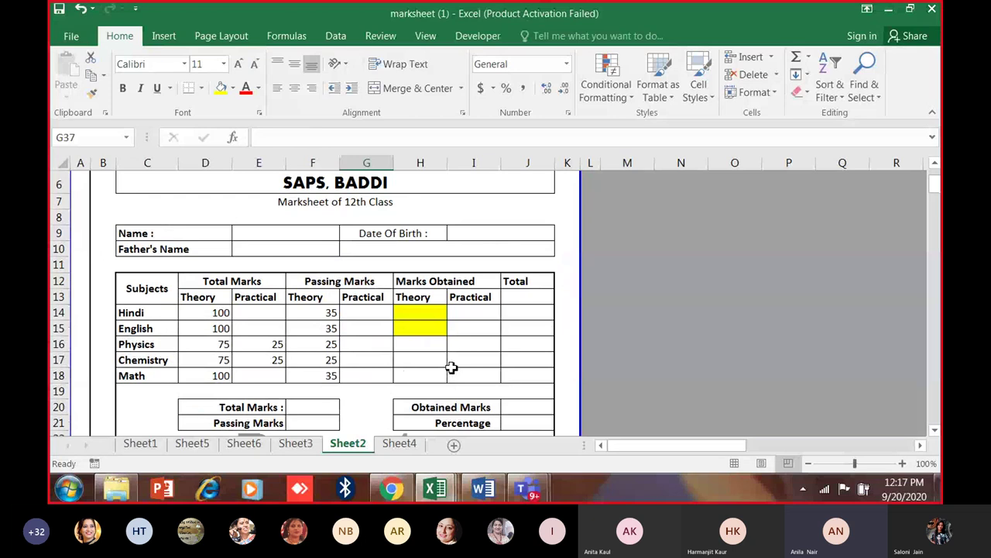
pyautogui.scroll(1, 451, 368)
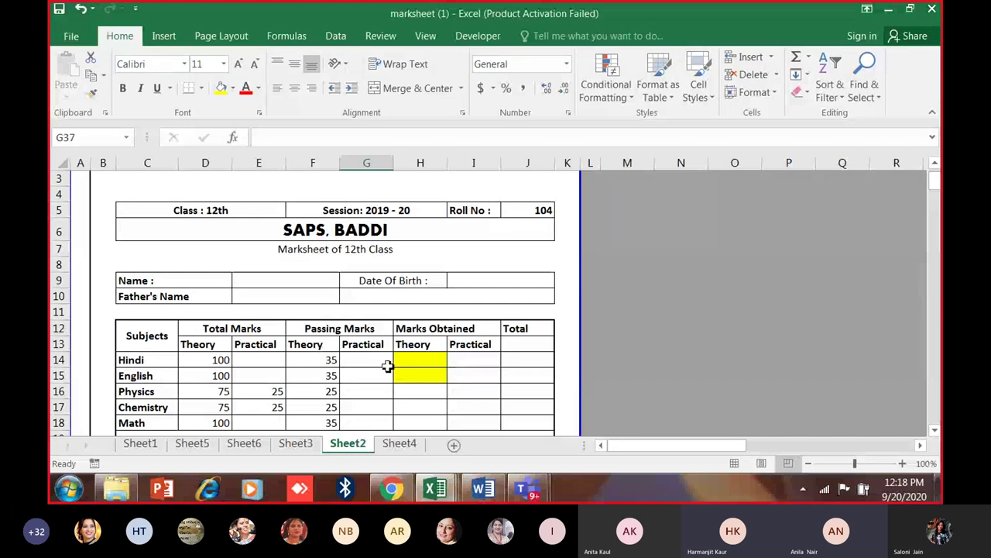
pyautogui.scroll(-3, 410, 358)
pyautogui.scroll(3, 226, 373)
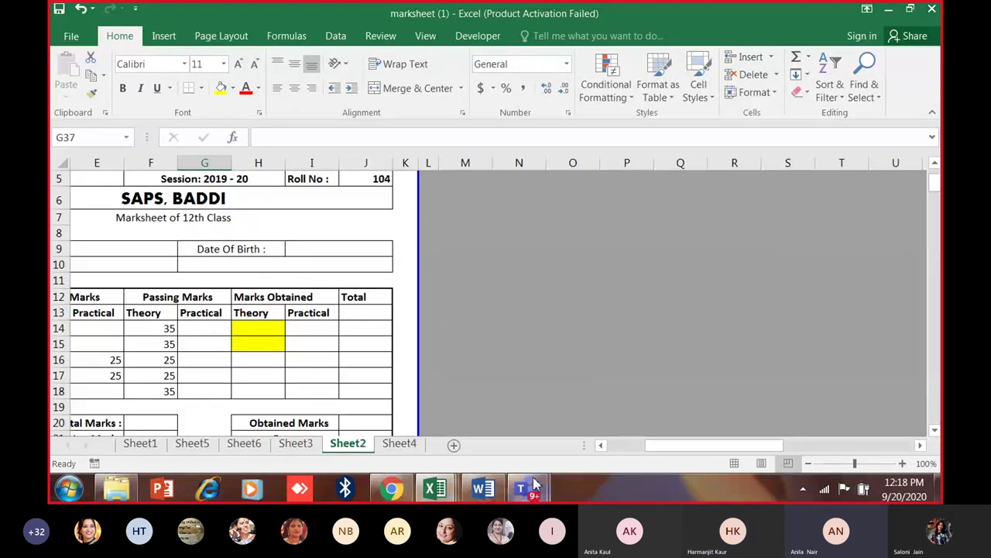
pyautogui.moveTo(685, 451); pyautogui.dragTo(654, 449)
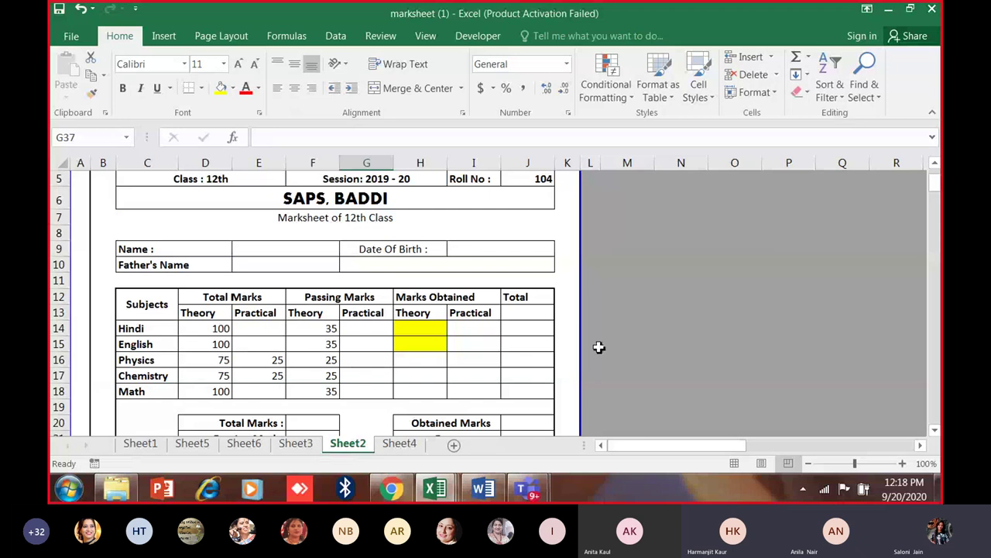
# Select the roll number cell J5, preview the marksheet as it would print, and return to the worksheet.
pyautogui.click(544, 178)
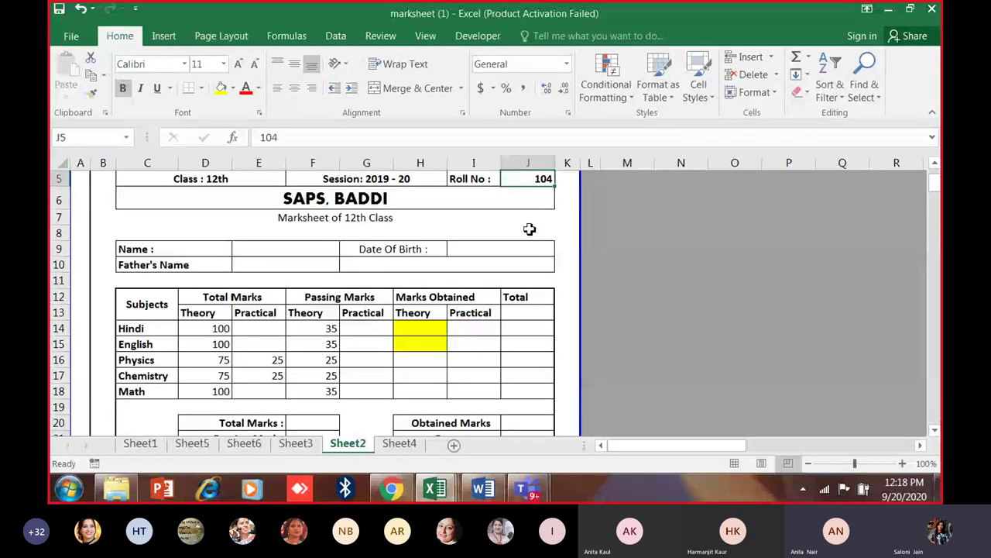
pyautogui.keyDown('ctrl'); pyautogui.scroll(-3, 529, 228); pyautogui.keyUp('ctrl')
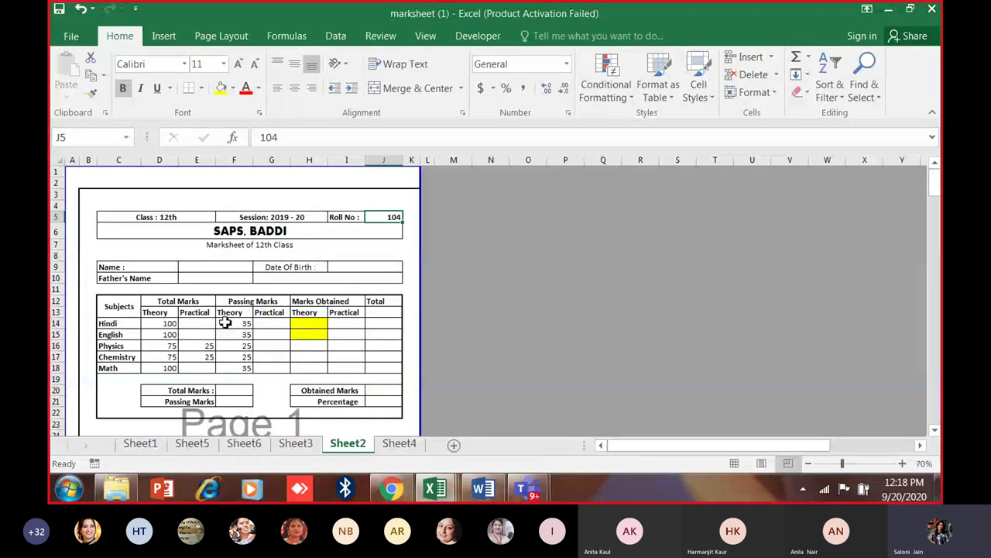
pyautogui.hotkey('ctrl', 'p')
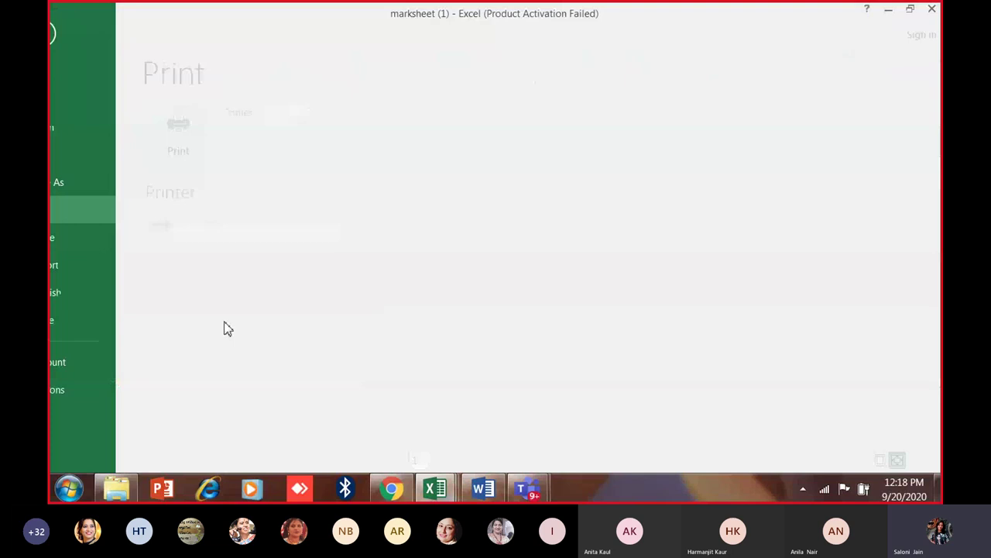
pyautogui.click(711, 239)
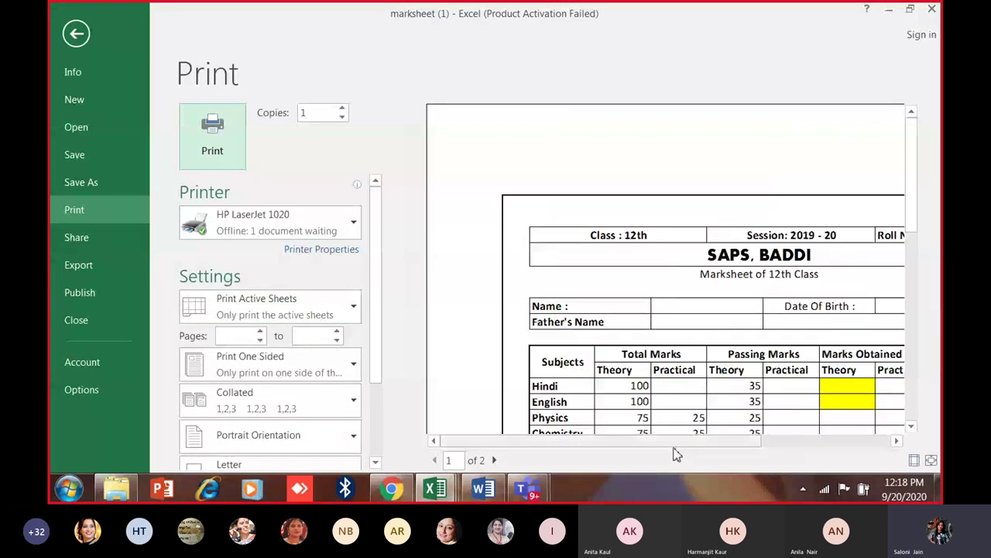
pyautogui.moveTo(687, 442); pyautogui.dragTo(836, 443)
pyautogui.click(68, 36)
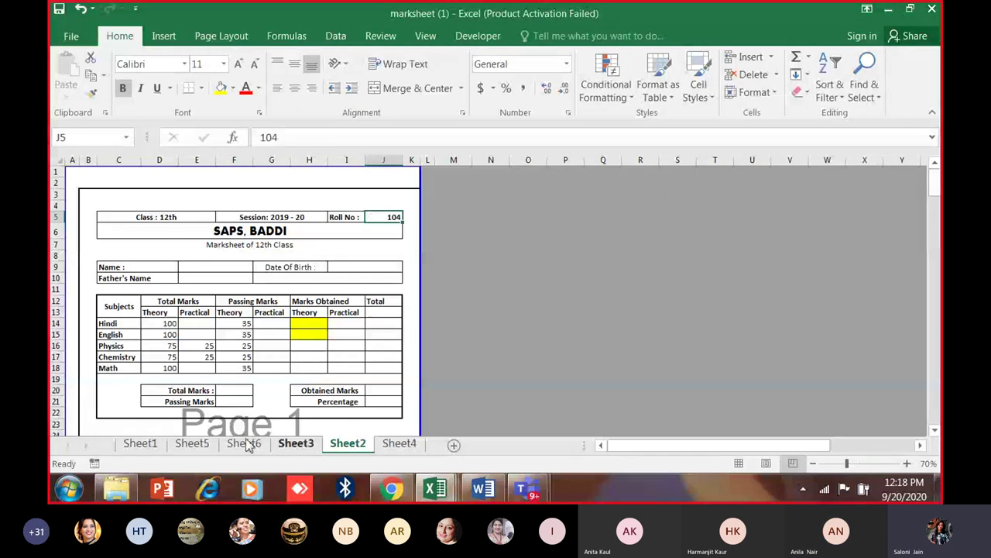
# Check Sheet1, and look through the Sheet2 marksheet from its student details to the grade table and signatures.
pyautogui.click(140, 443)
pyautogui.click(347, 443)
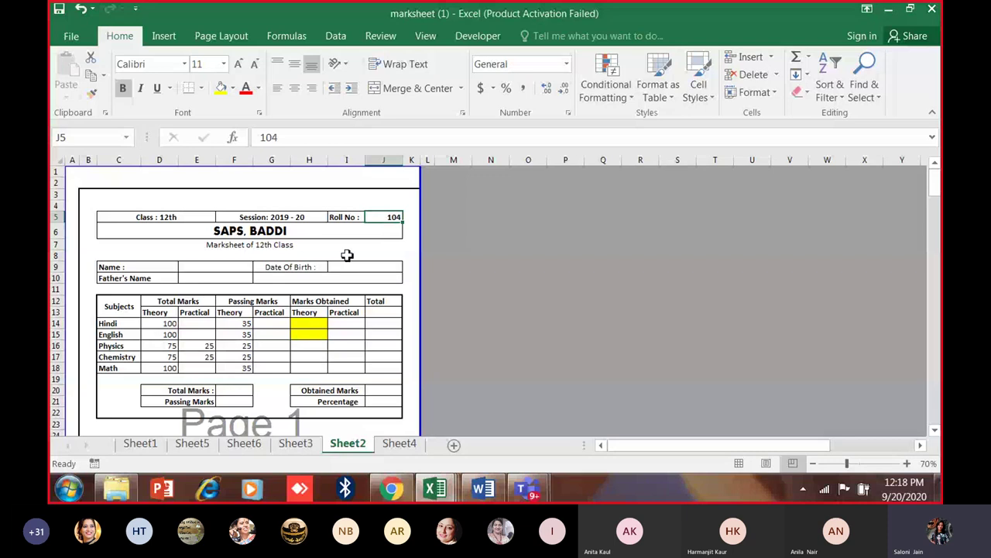
pyautogui.scroll(2, 343, 250)
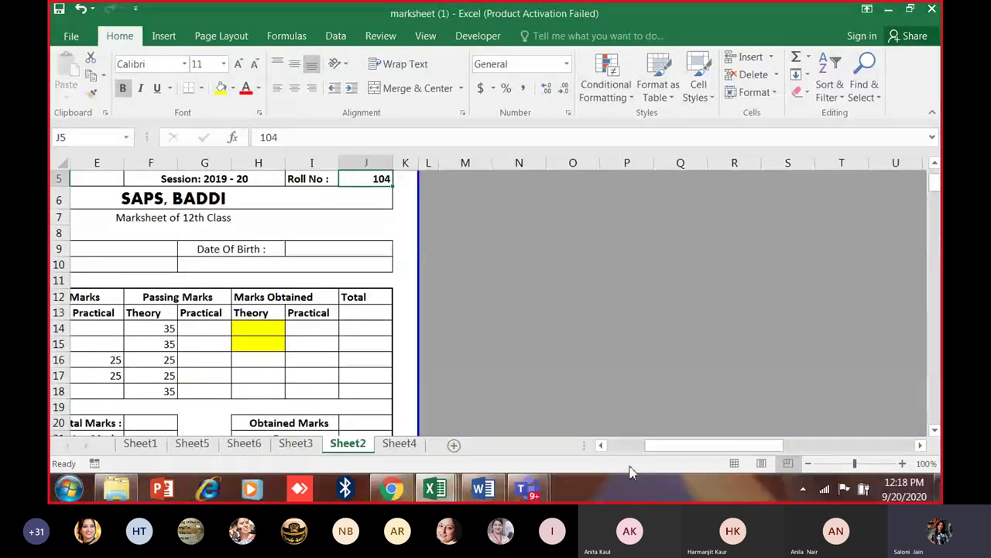
pyautogui.hscroll(-3, 670, 449)
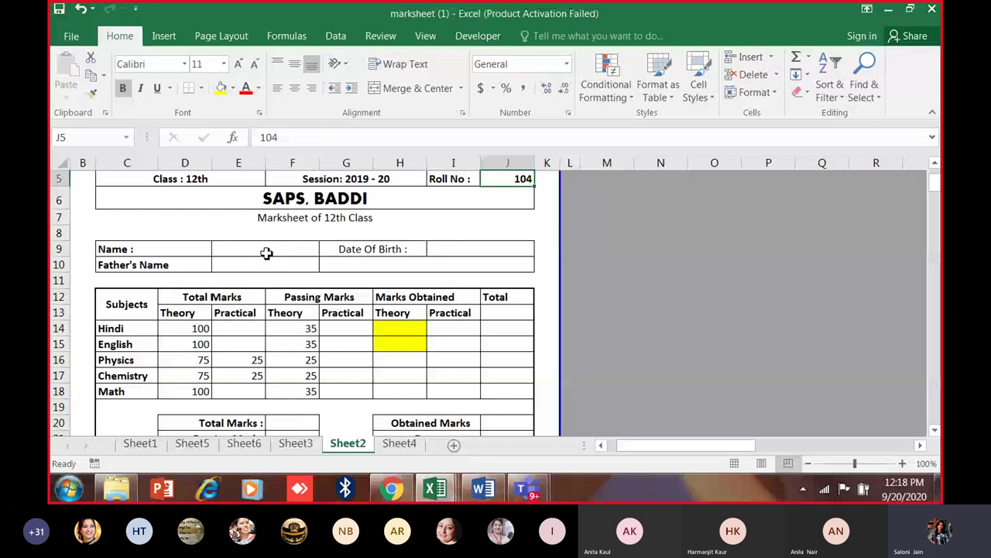
pyautogui.scroll(-5, 294, 302)
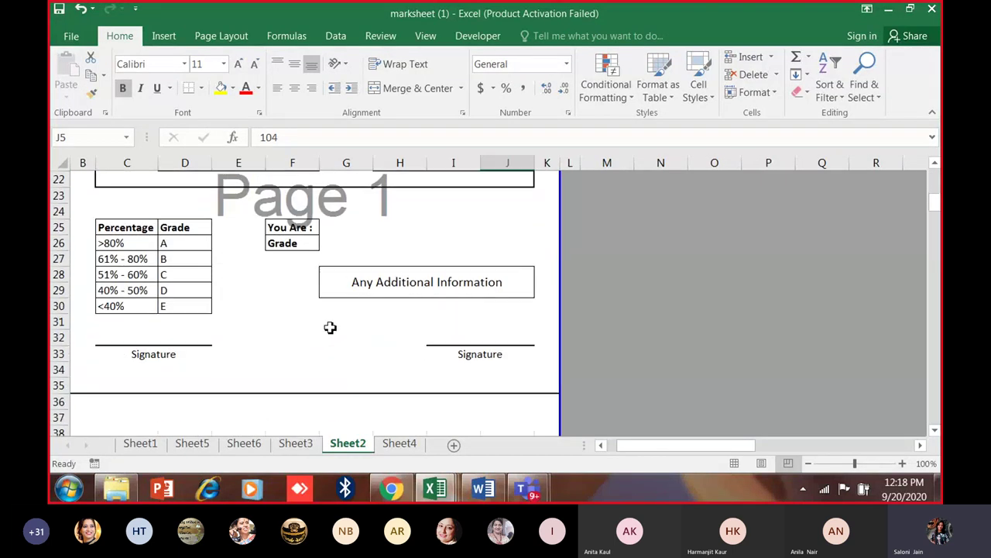
pyautogui.scroll(3, 327, 308)
pyautogui.keyDown('ctrl'); pyautogui.scroll(3, 328, 308); pyautogui.keyUp('ctrl')
pyautogui.moveTo(655, 446); pyautogui.dragTo(615, 448)
pyautogui.keyDown('ctrl'); pyautogui.scroll(-2, 517, 340); pyautogui.keyUp('ctrl')
pyautogui.scroll(3, 484, 277)
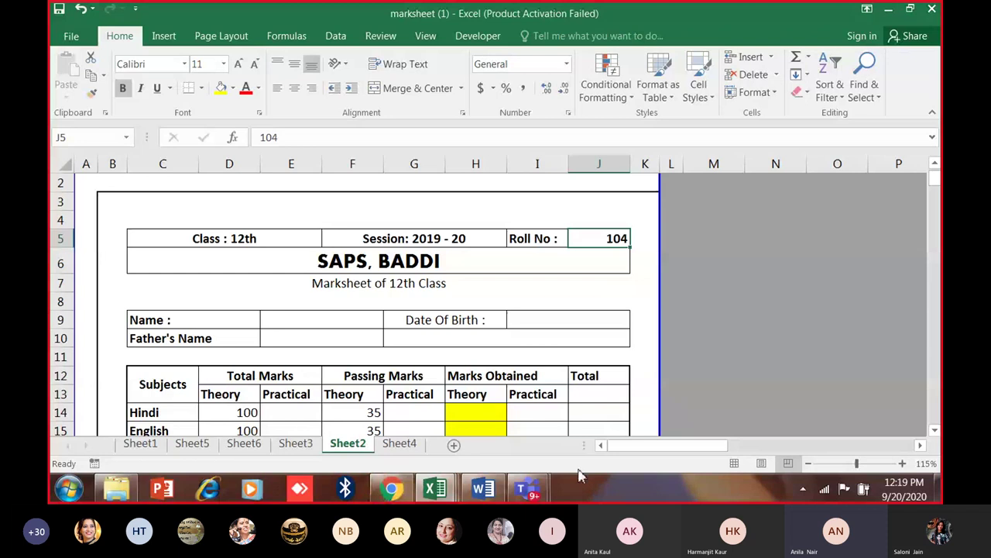
# Switch to the Microsoft Teams meeting window and mute the microphone.
pyautogui.moveTo(529, 488)
pyautogui.click(575, 400)
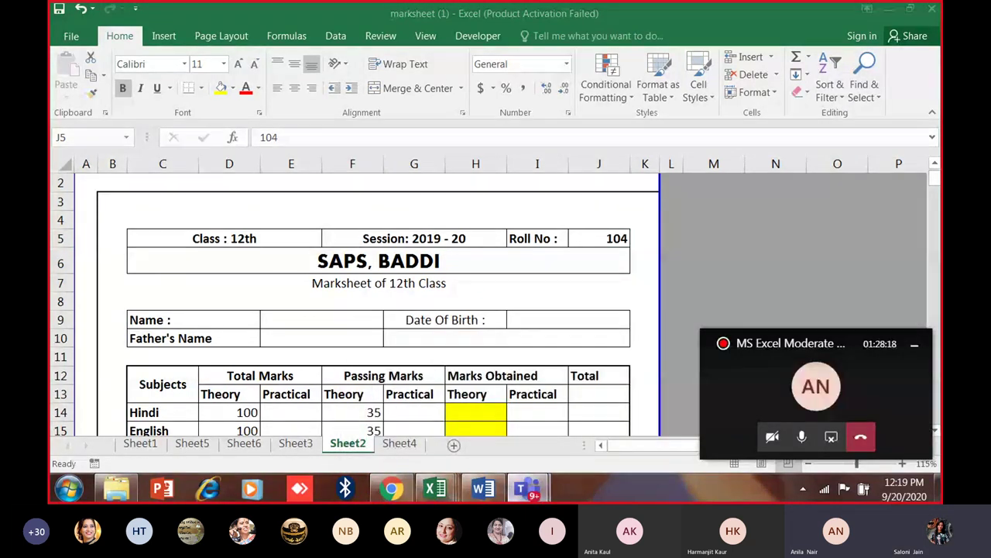
pyautogui.click(452, 429)
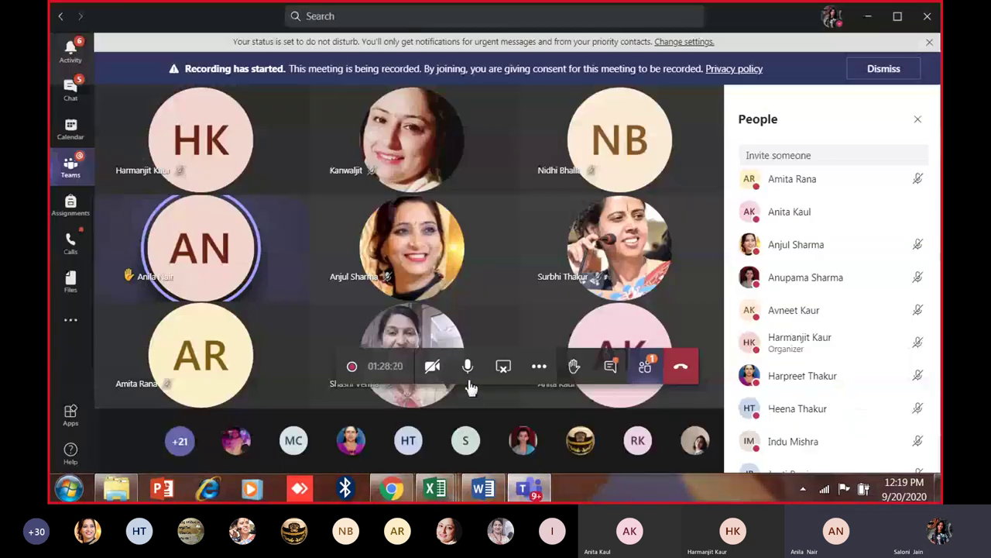
pyautogui.click(470, 366)
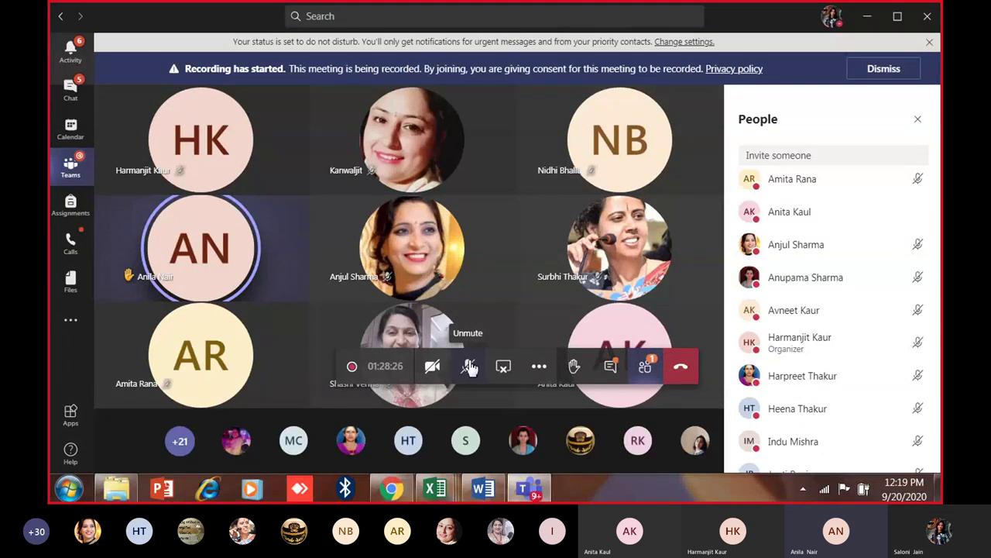
# Check the meeting chat and the participants list, and stop sharing the screen.
pyautogui.click(610, 366)
pyautogui.moveTo(866, 405)
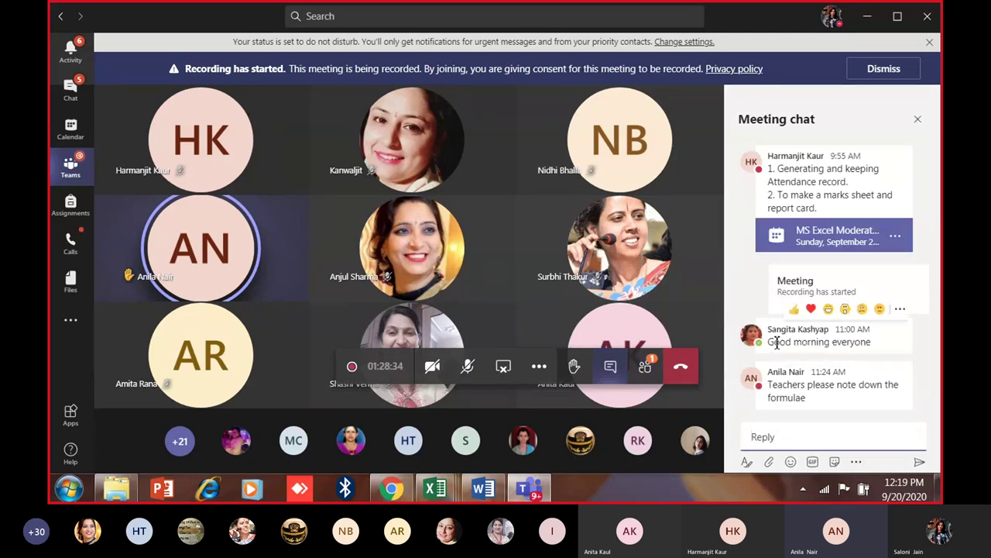
pyautogui.click(649, 371)
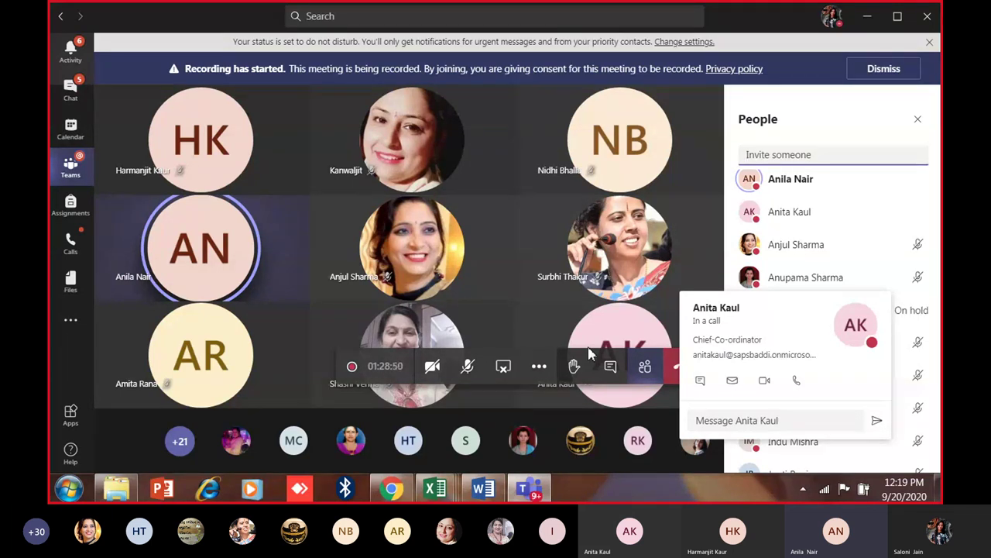
pyautogui.click(503, 369)
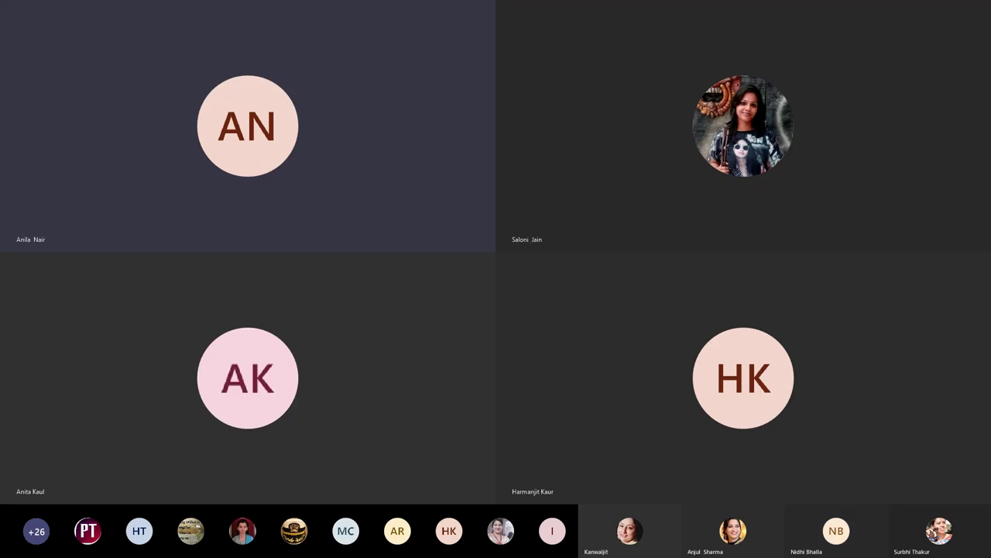